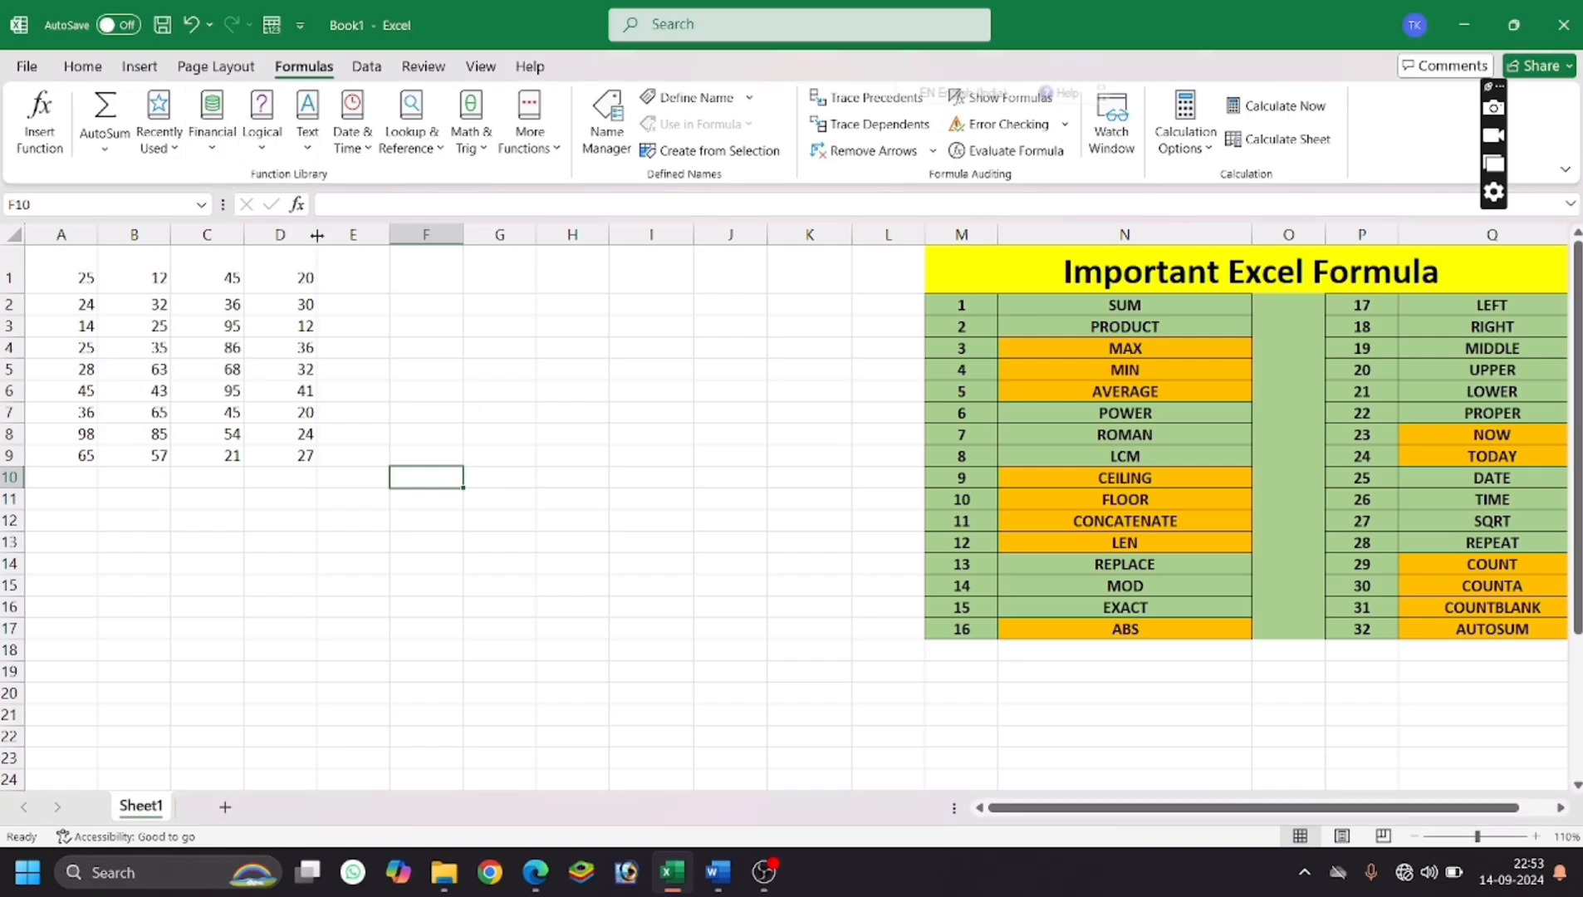
click(259, 143)
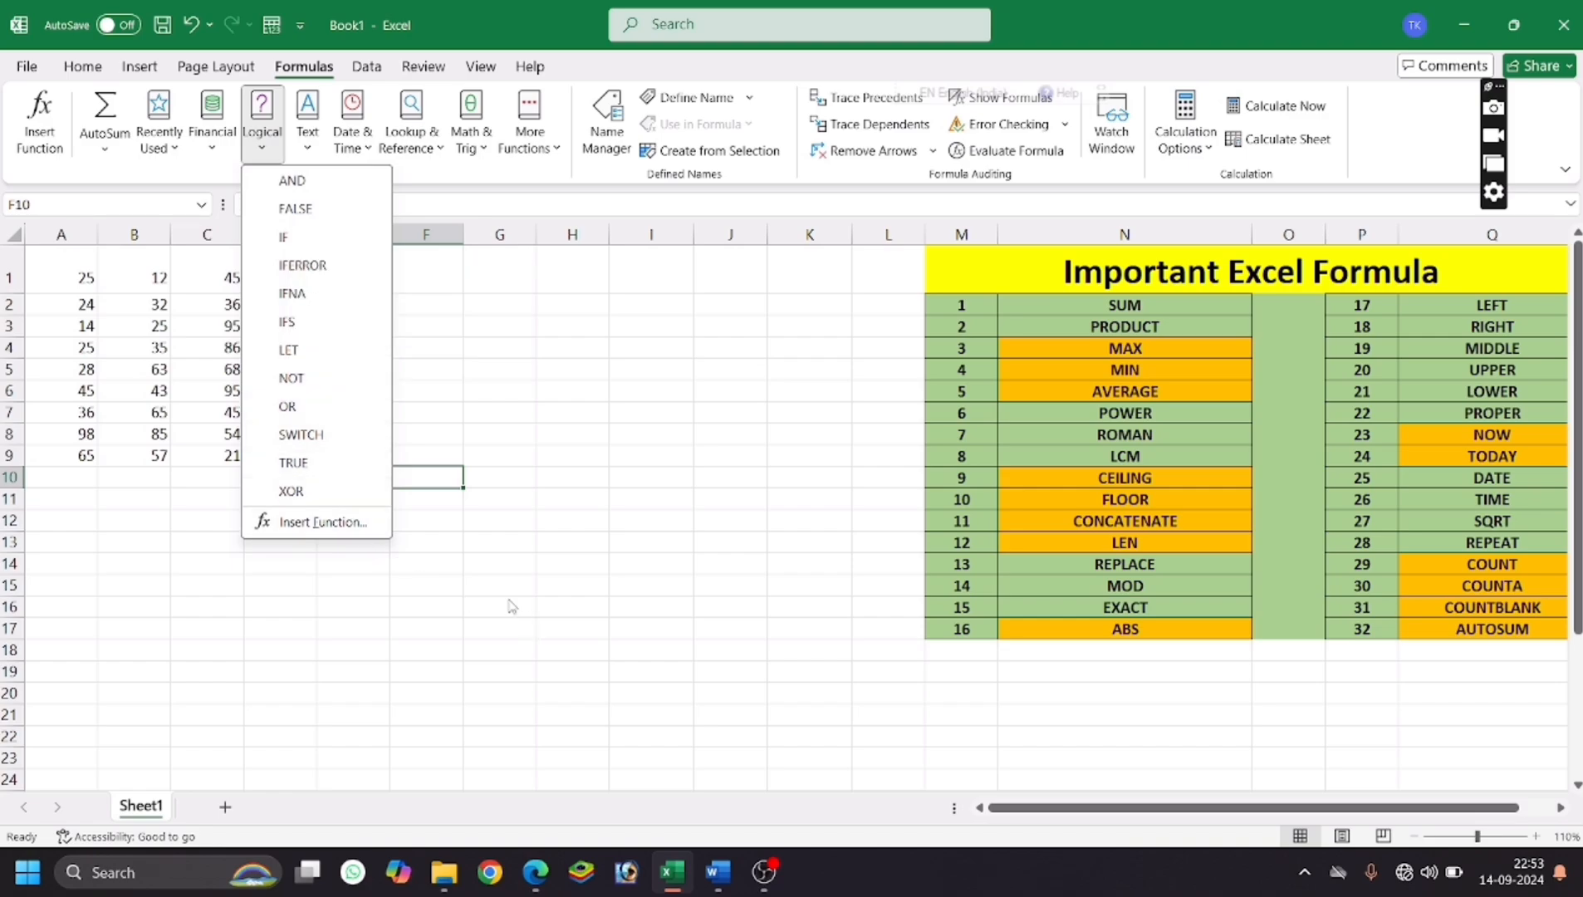
click(534, 581)
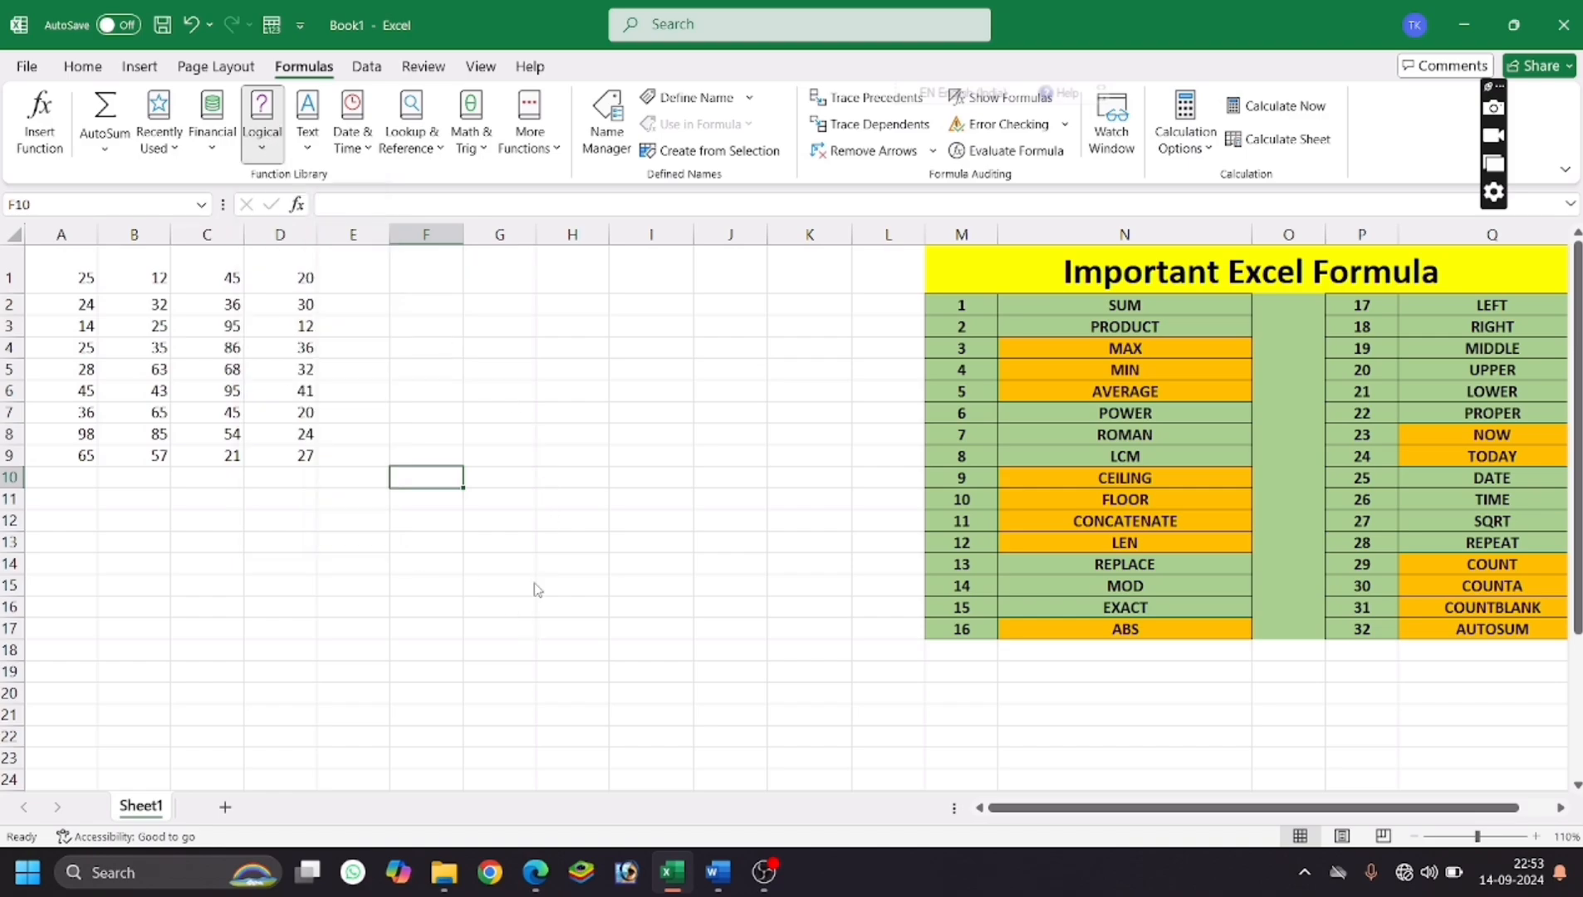
click(455, 582)
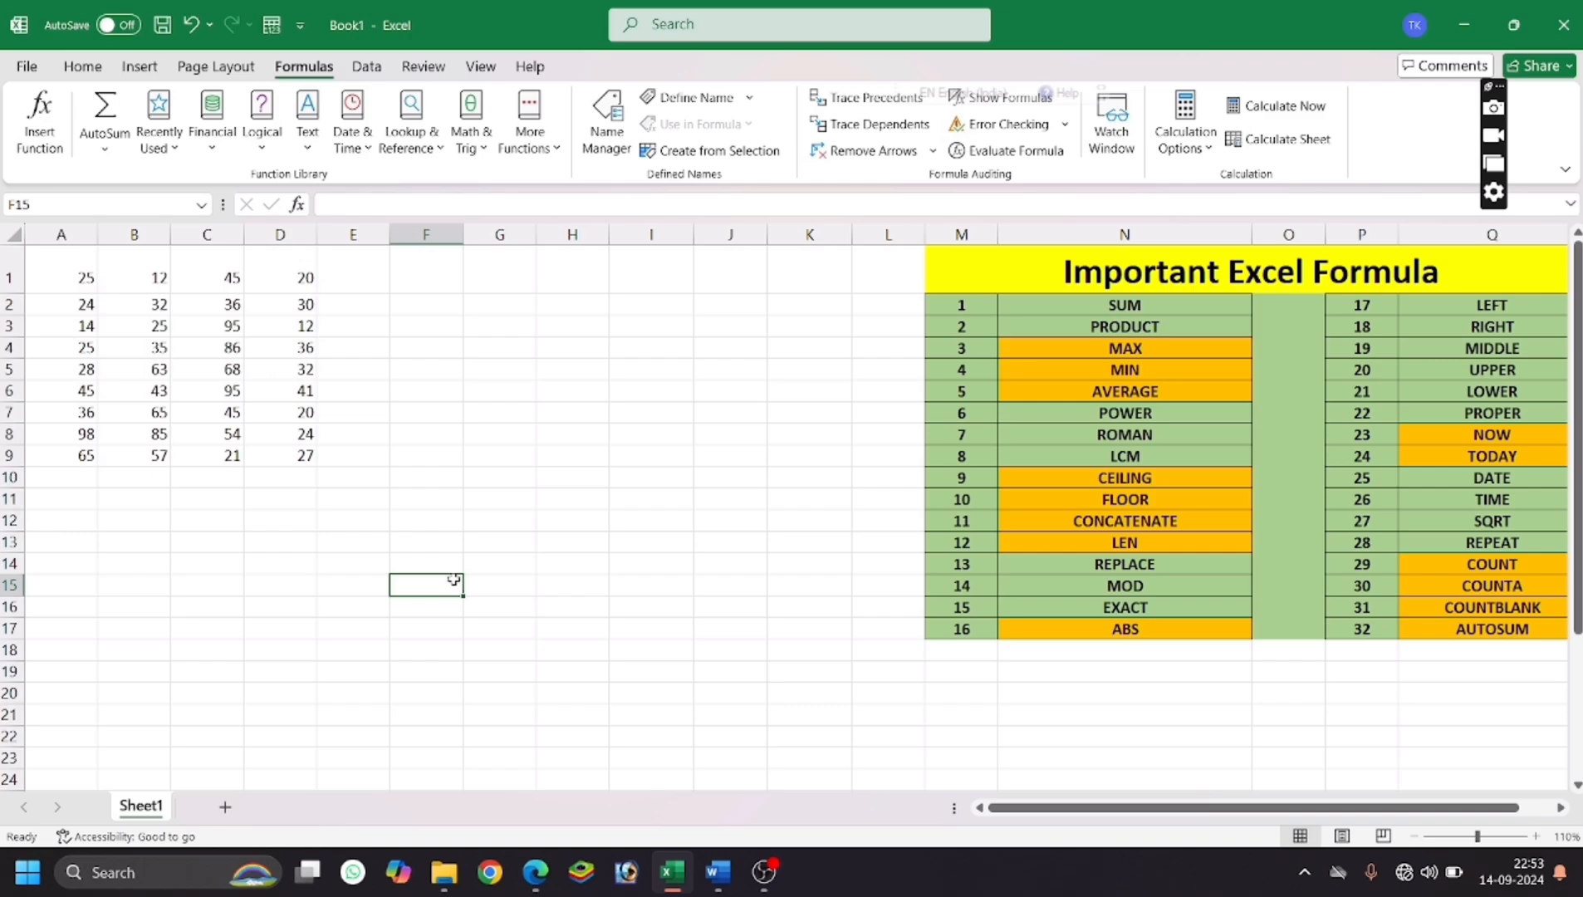
click(428, 504)
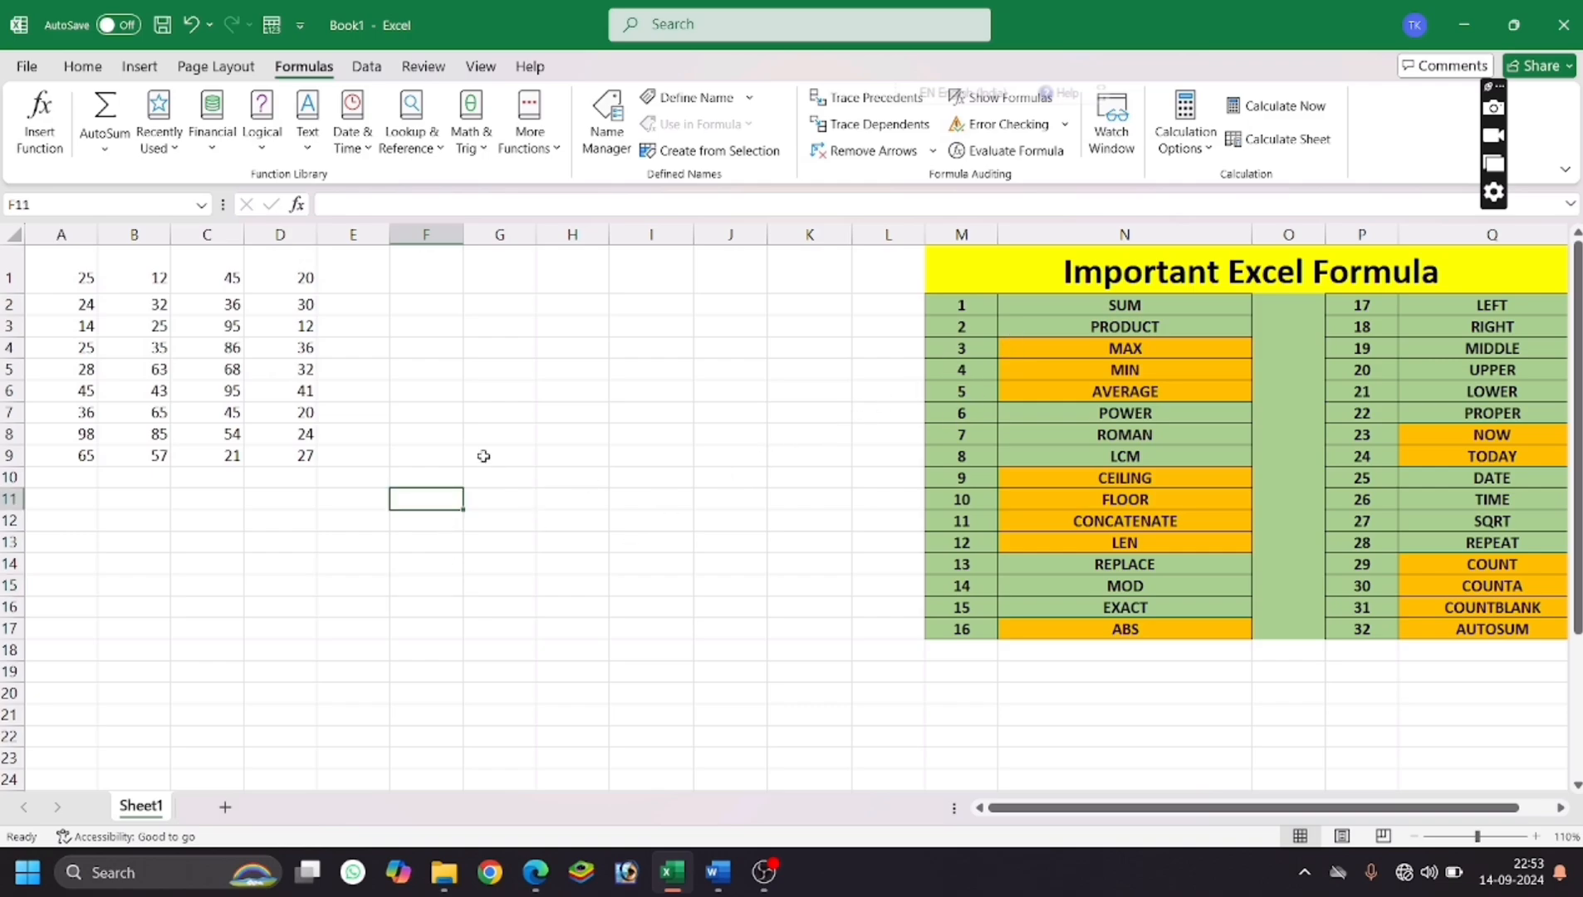
click(465, 430)
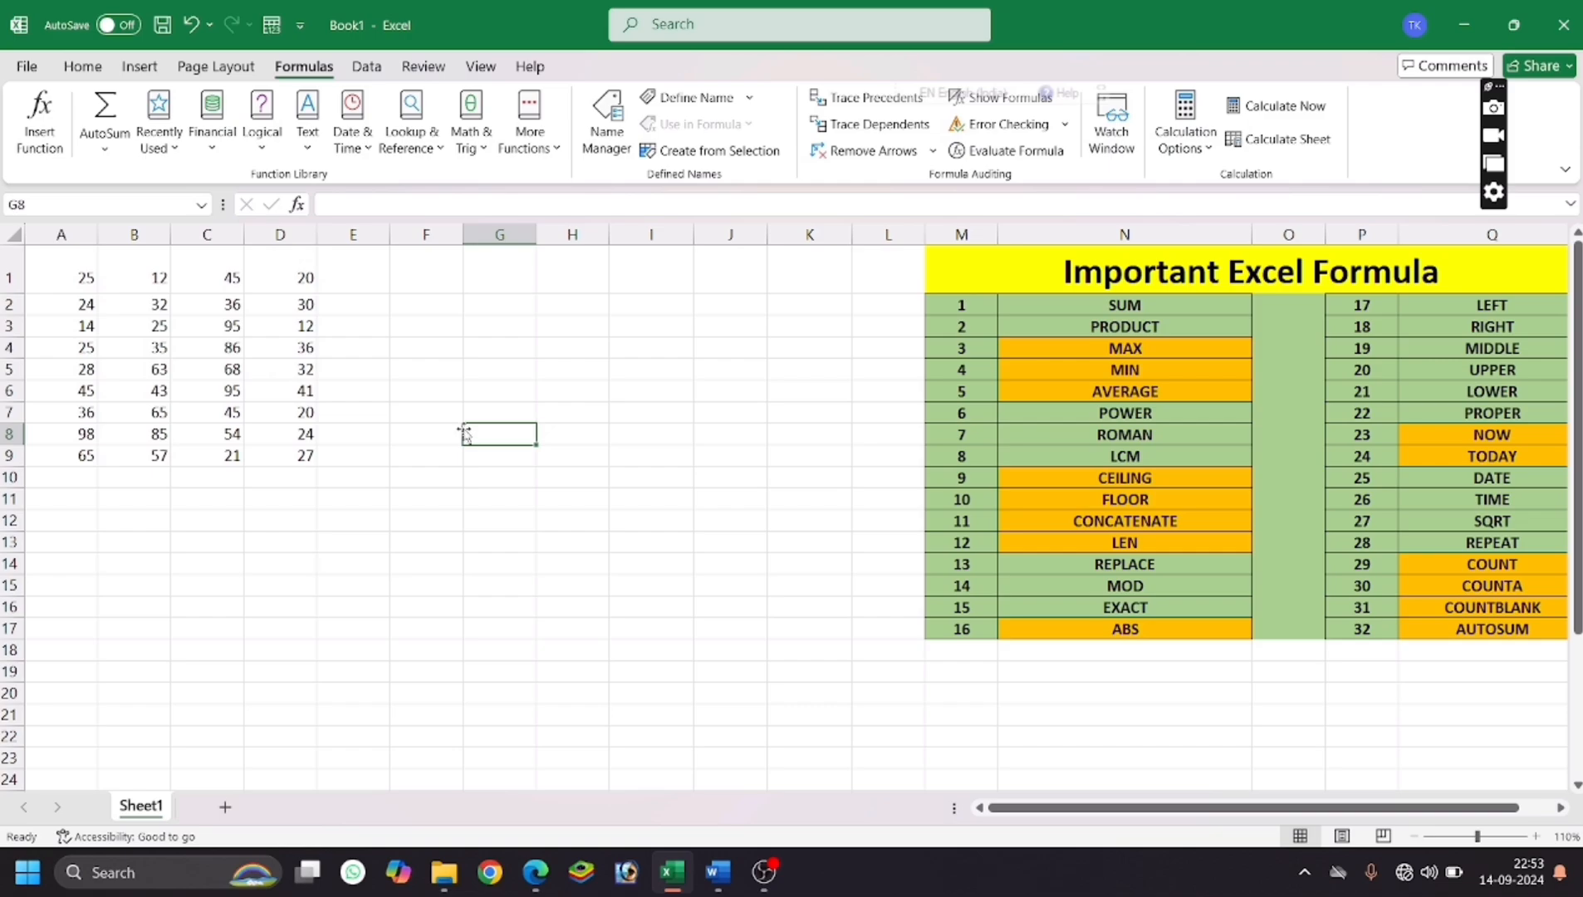
click(421, 389)
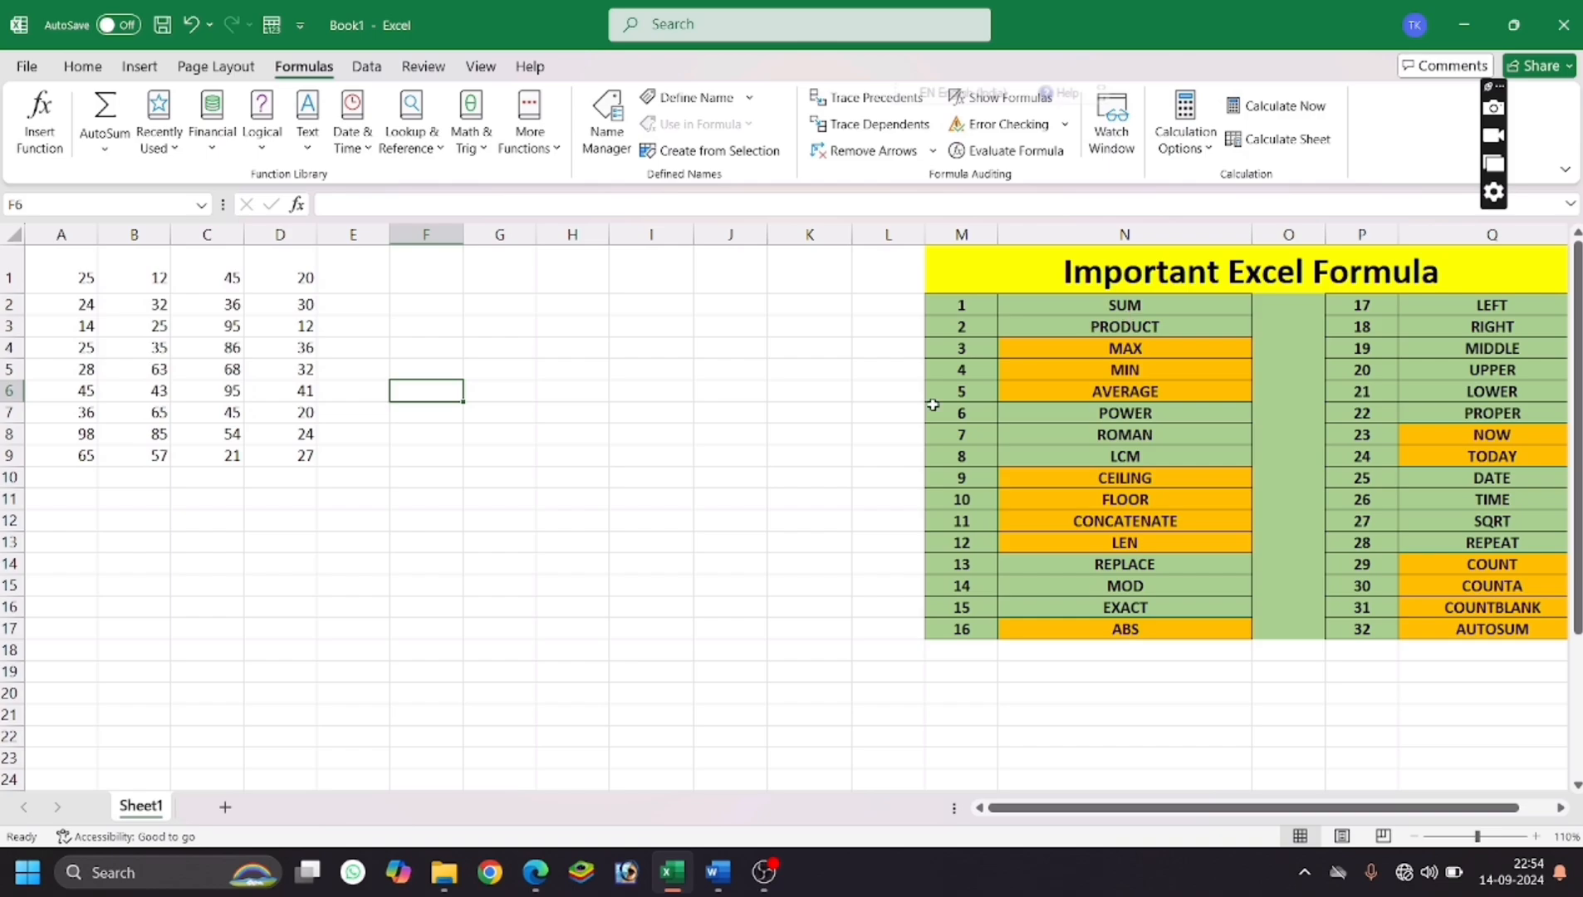
click(206, 522)
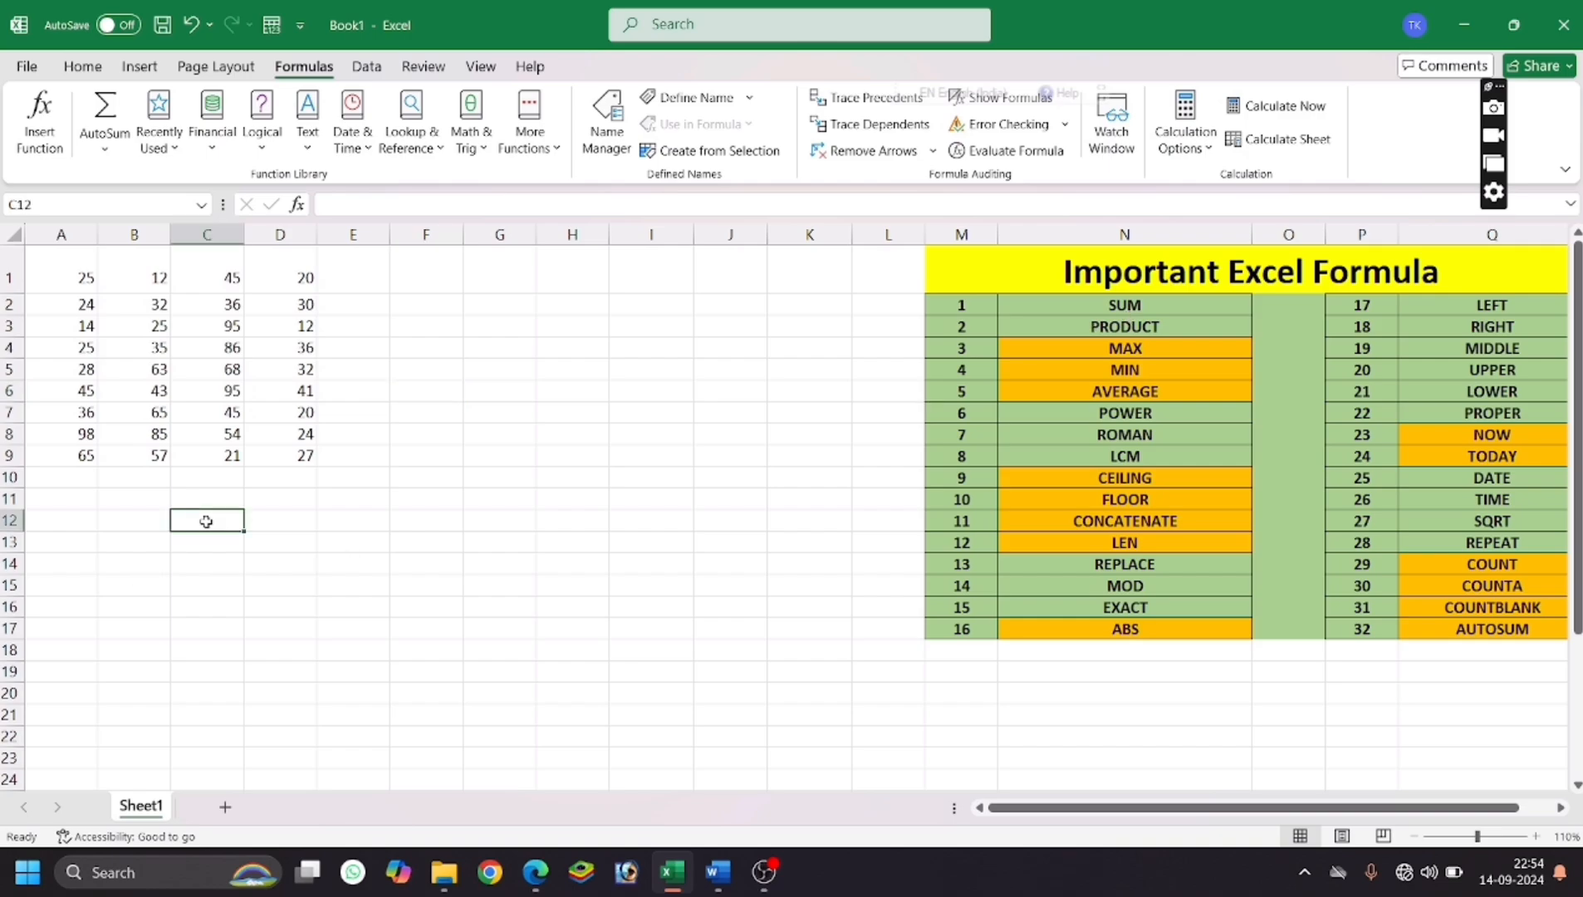
text(=)
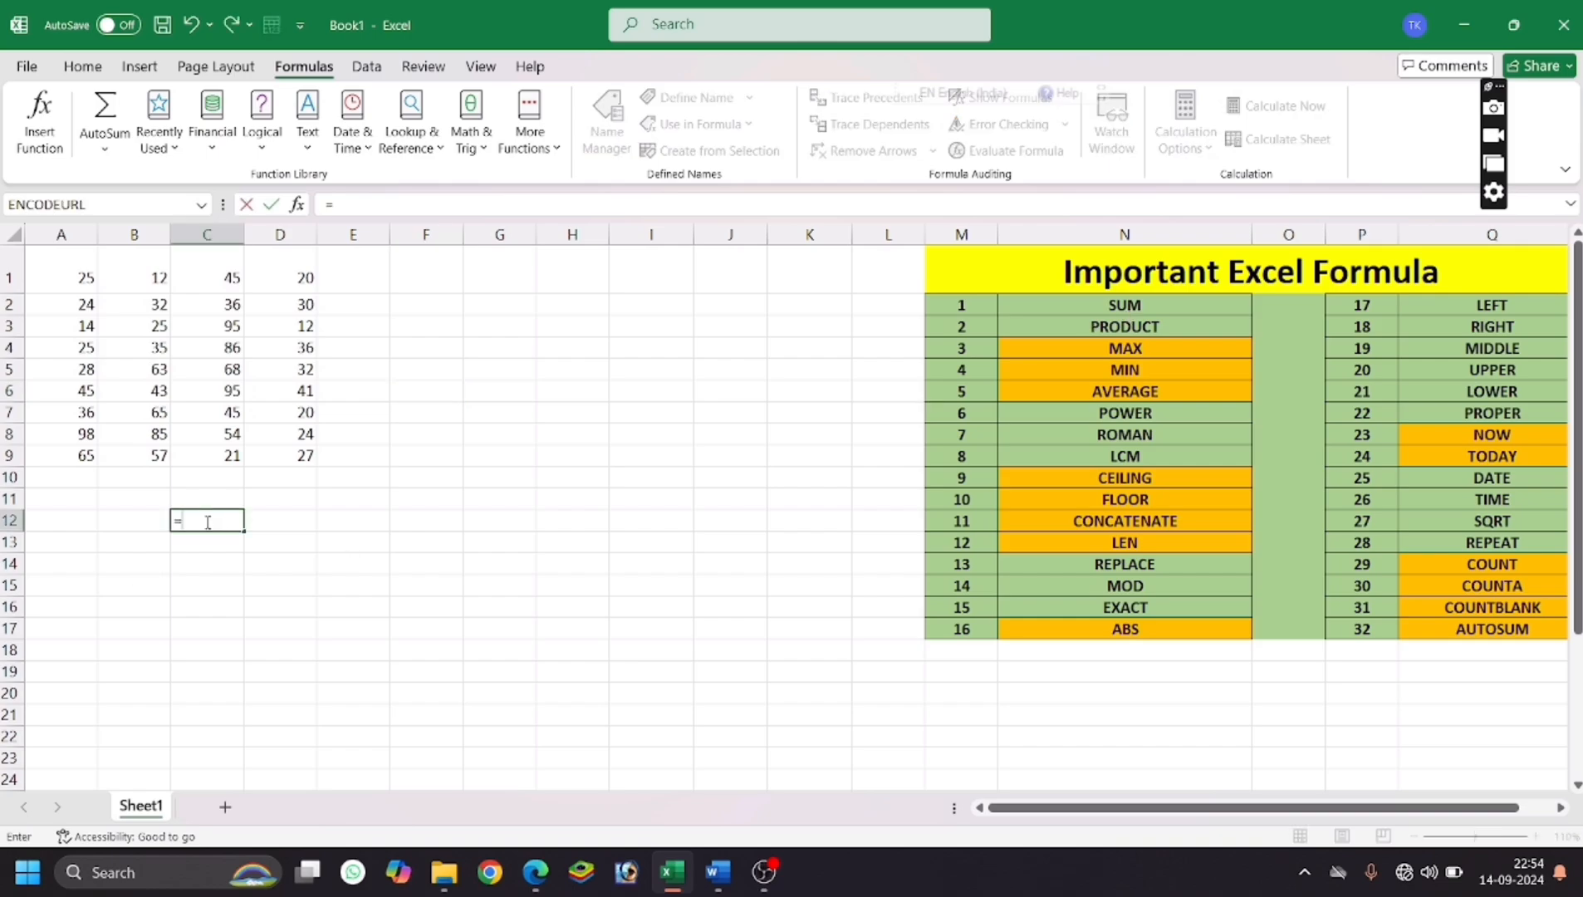
key(BackSpace)
Enter the formula =SUM(A1:A9) in cell A11 to total the first column of numbers.
click(70, 505)
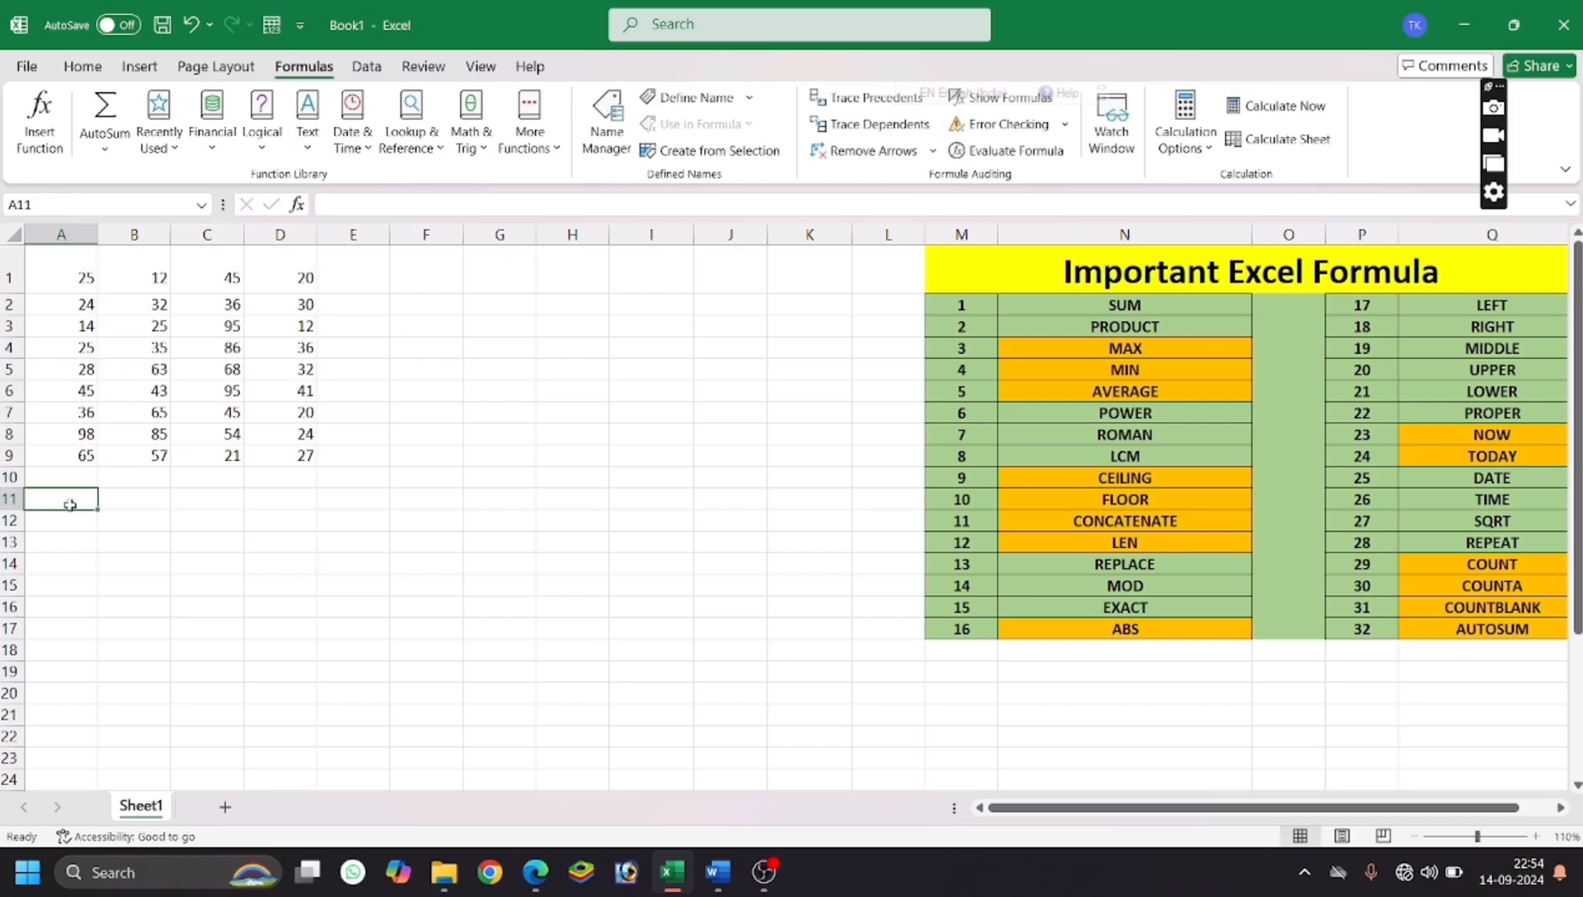
text(=S)
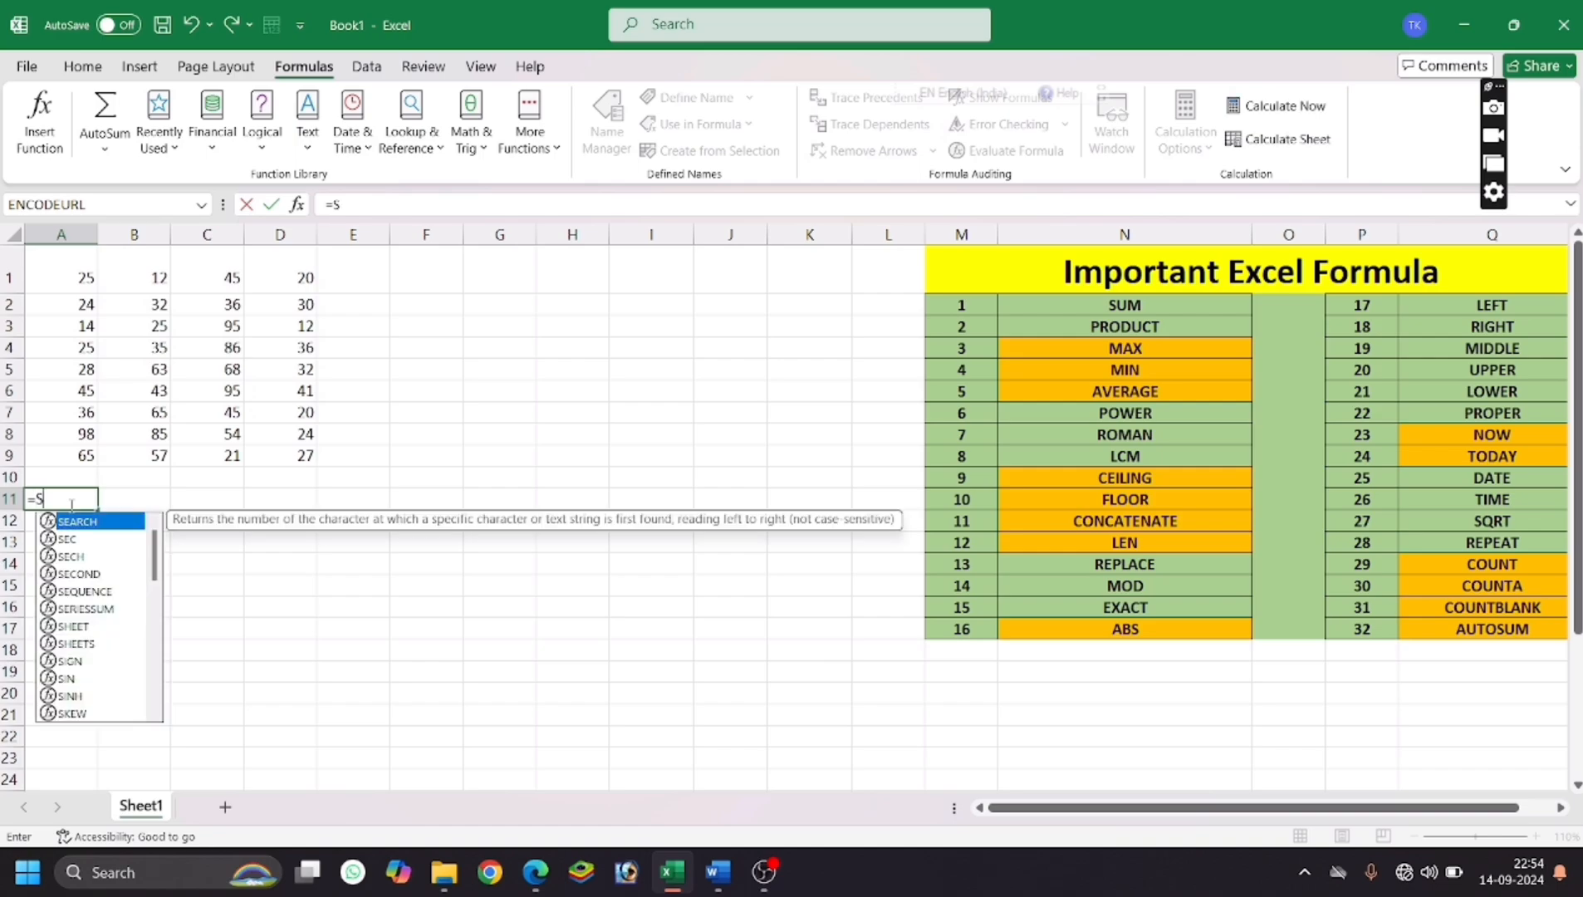
text(UM()
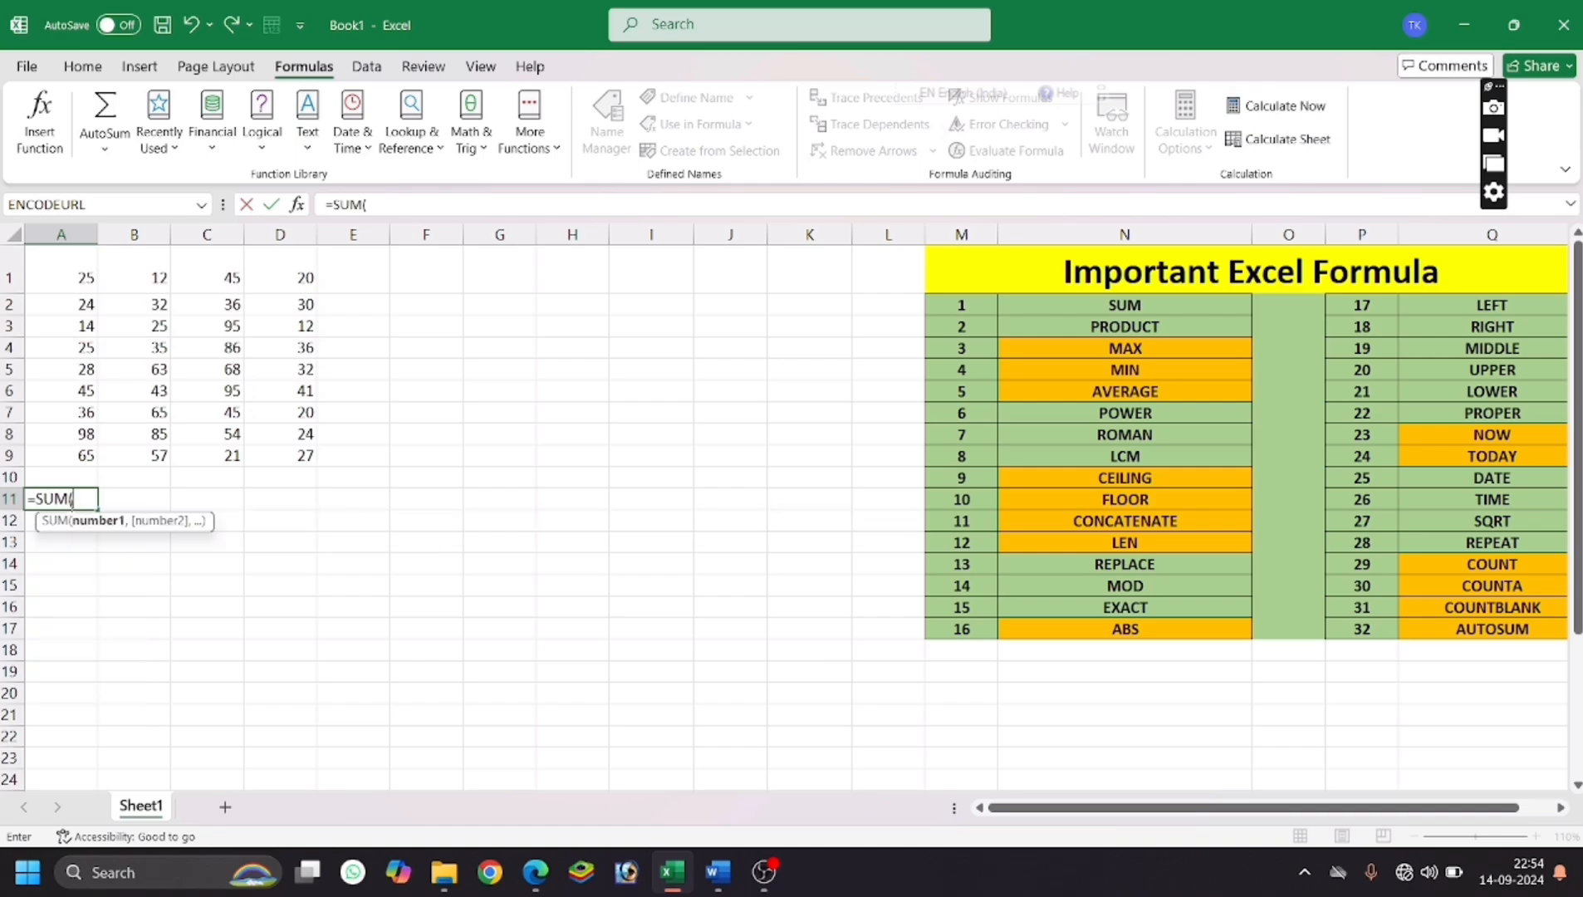
click(73, 269)
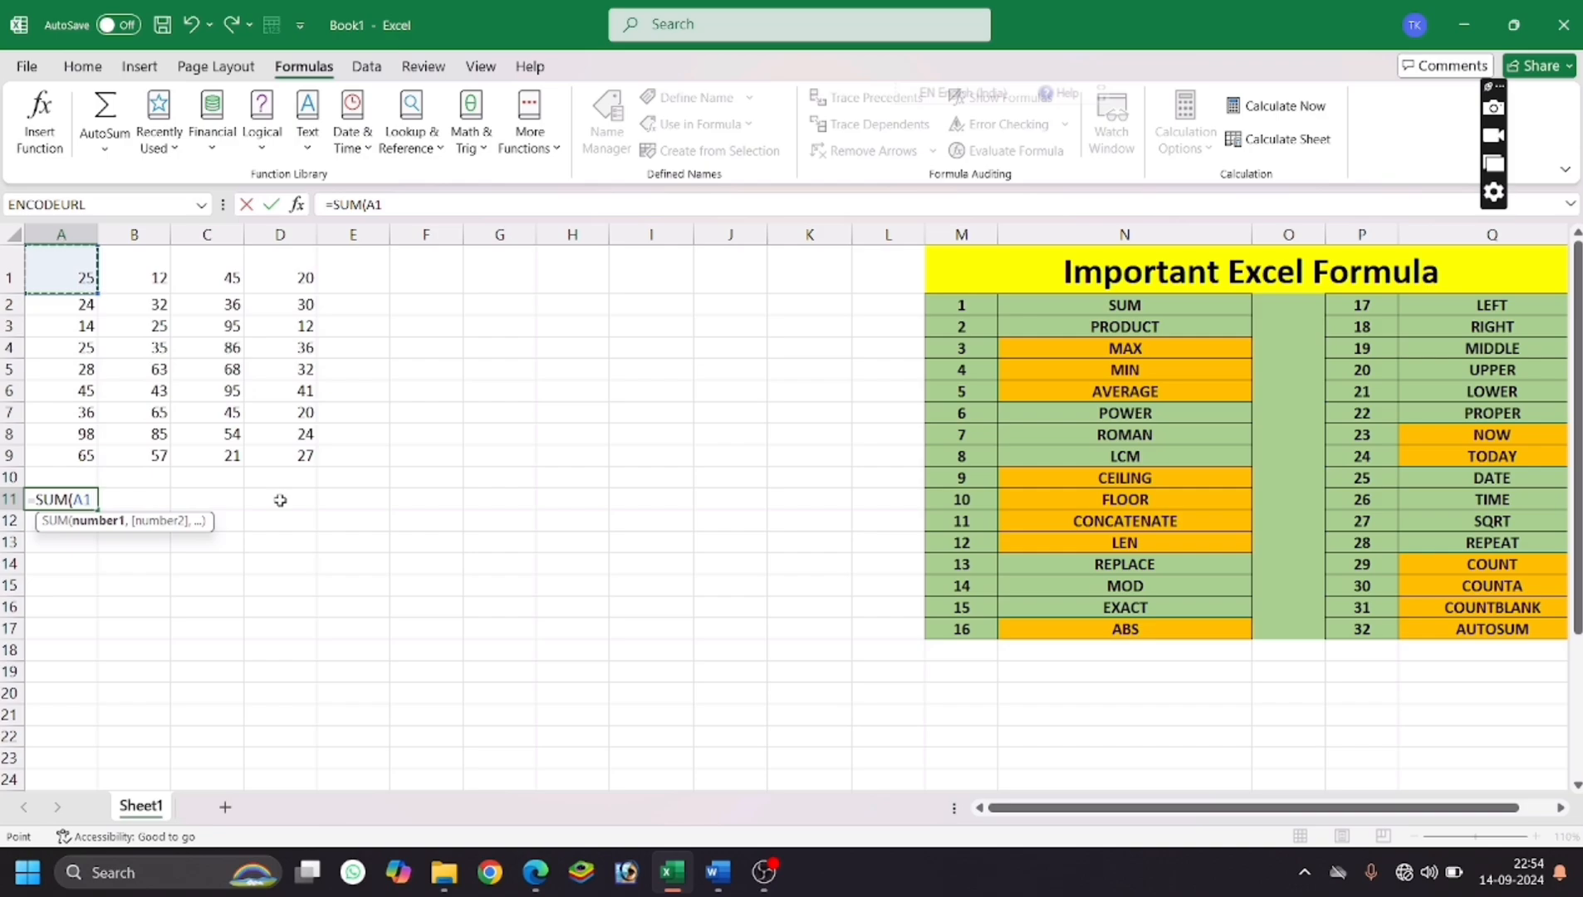
key(F8)
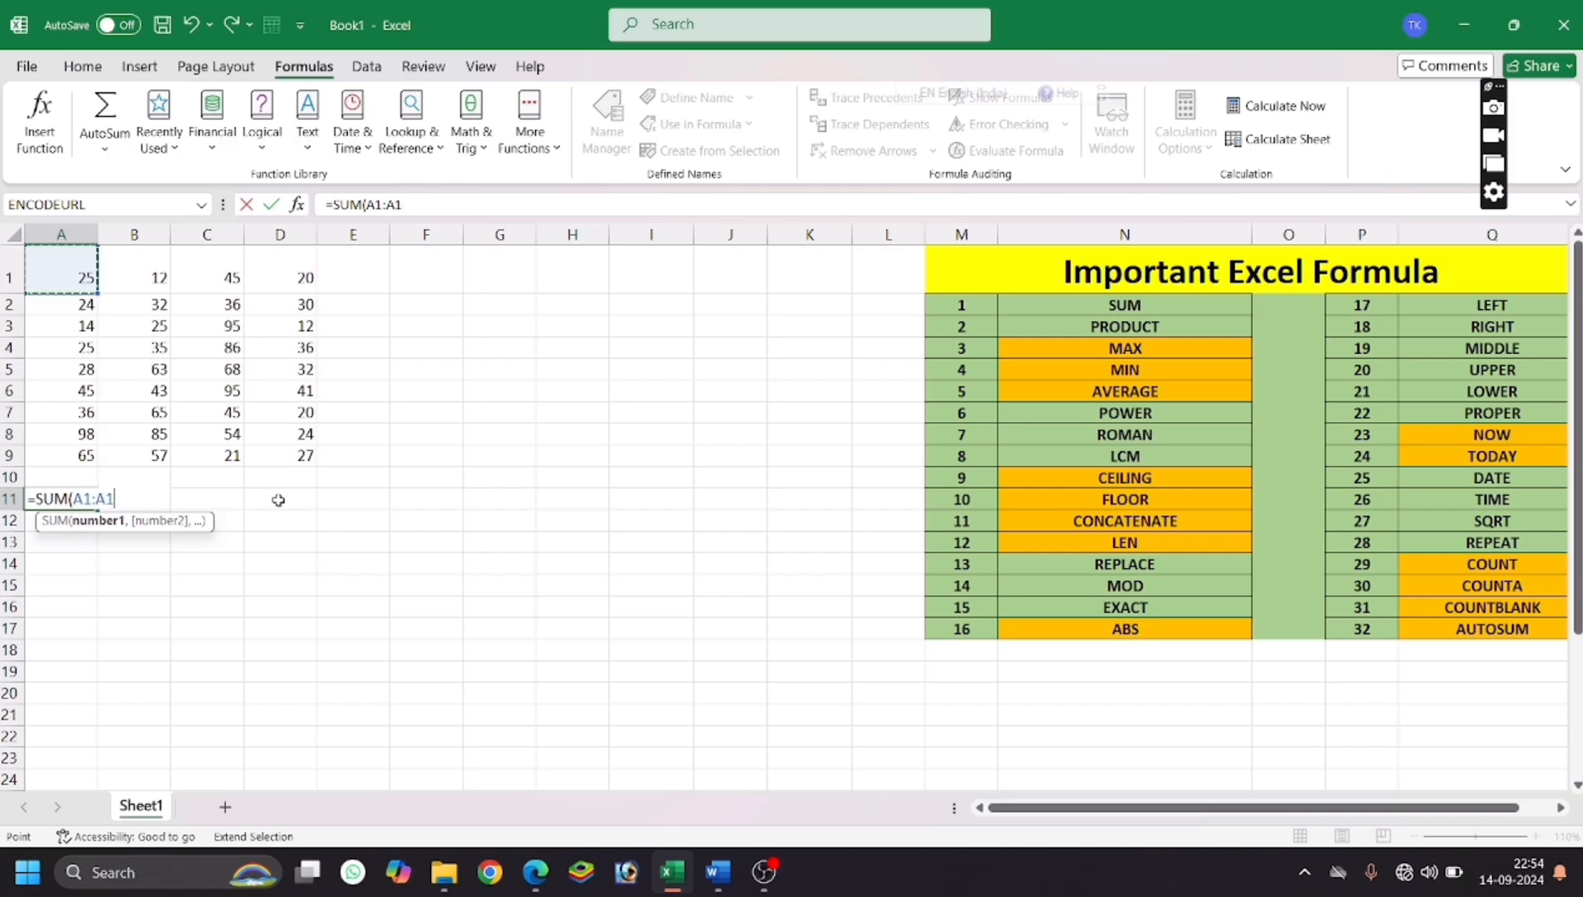
key(BackSpace)
key(BackSpace)
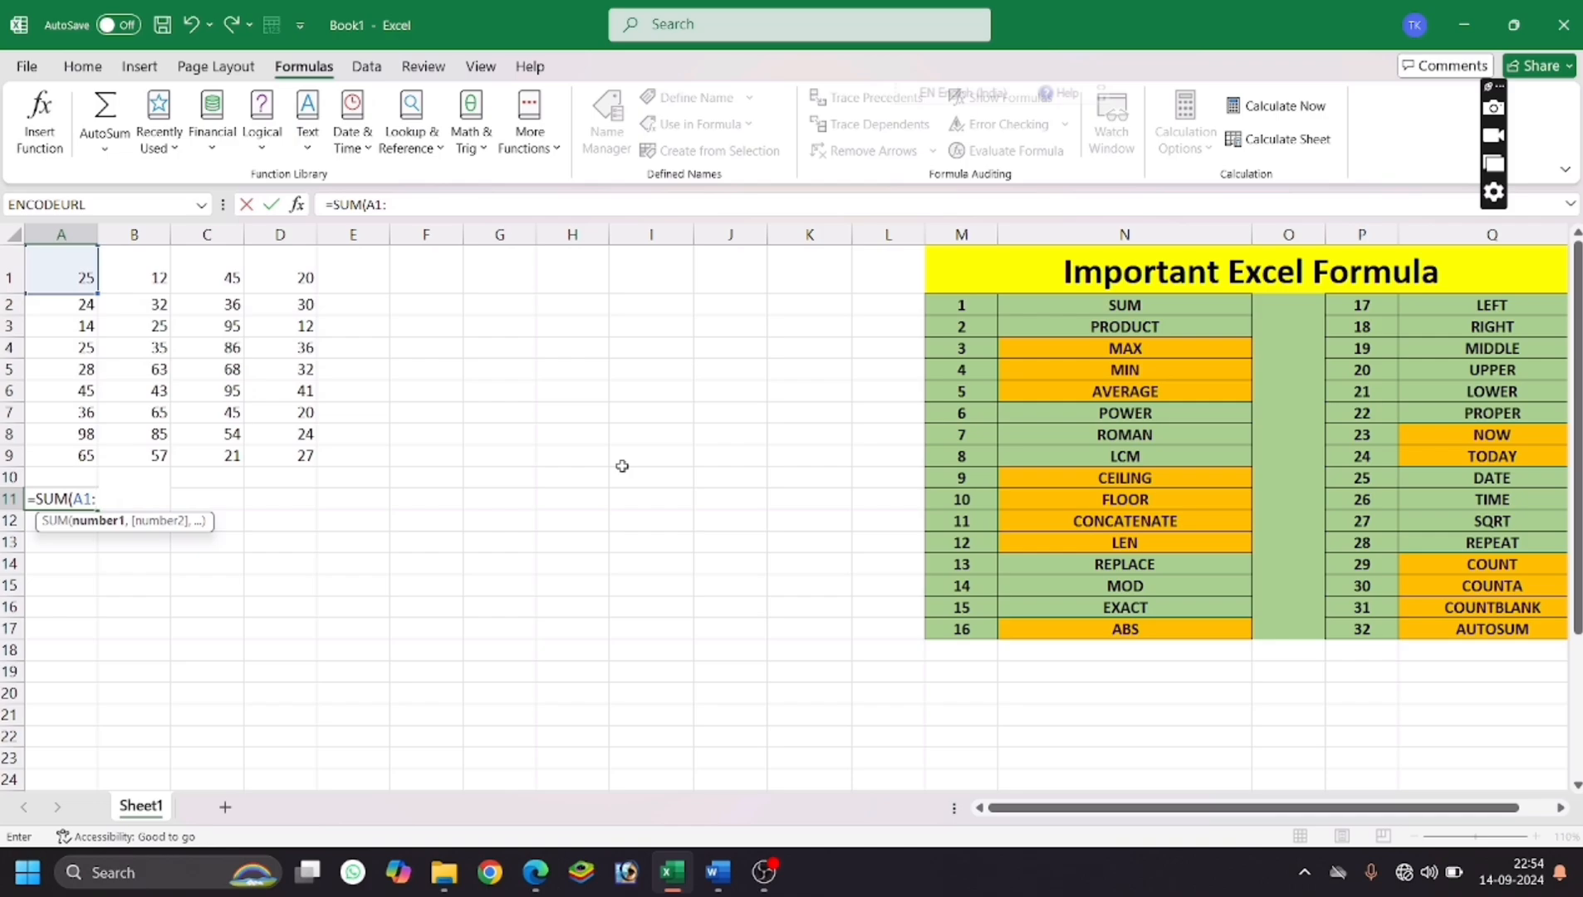
text(A9)
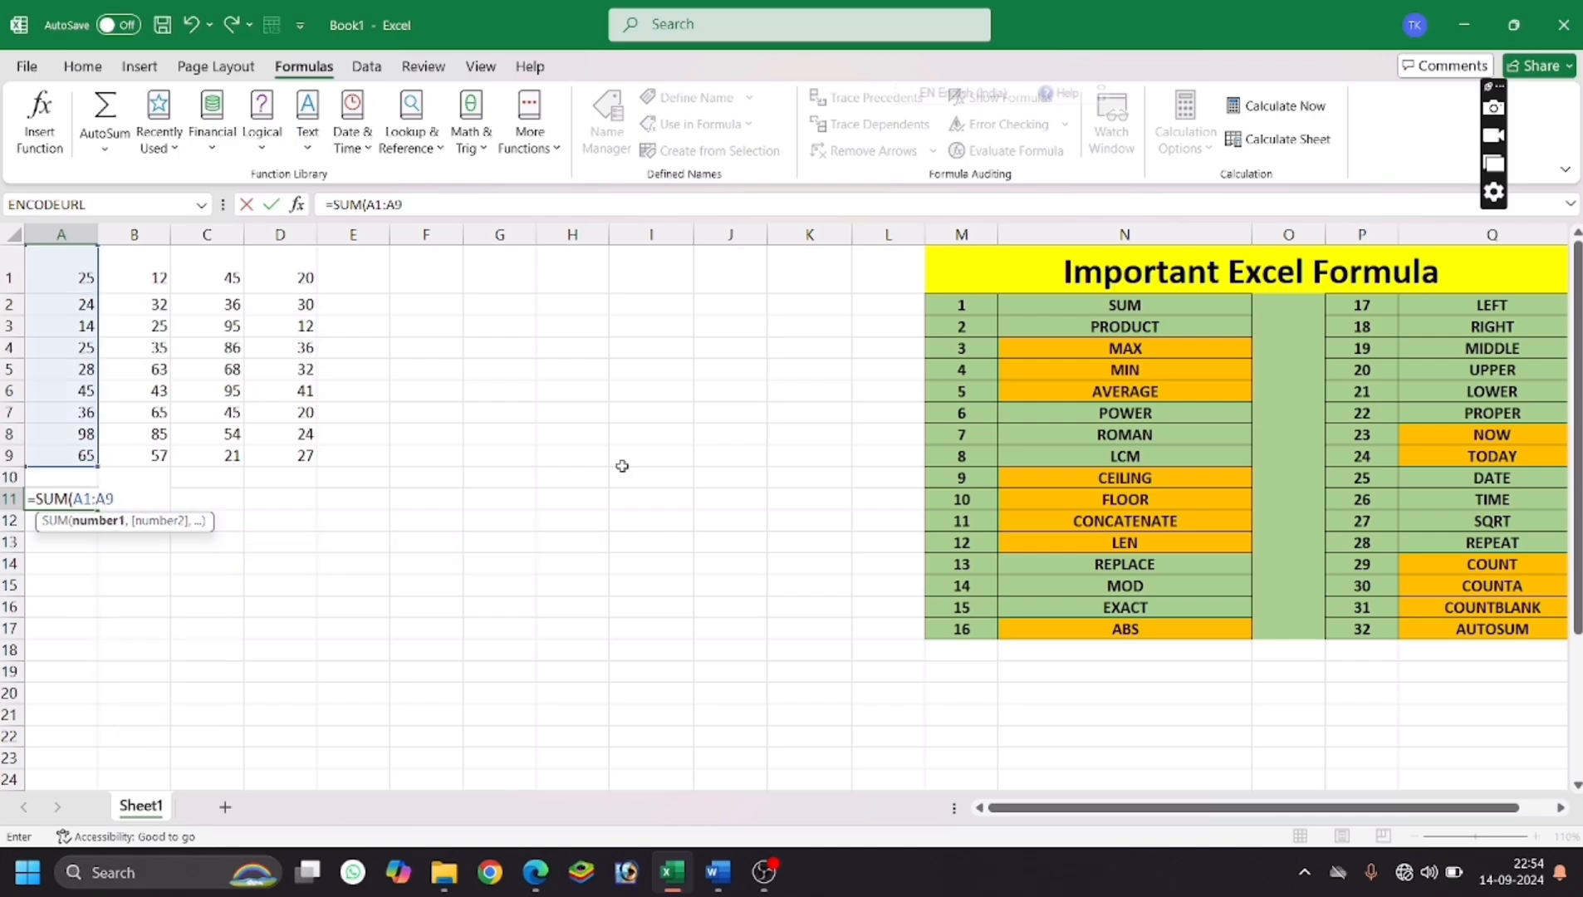
text())
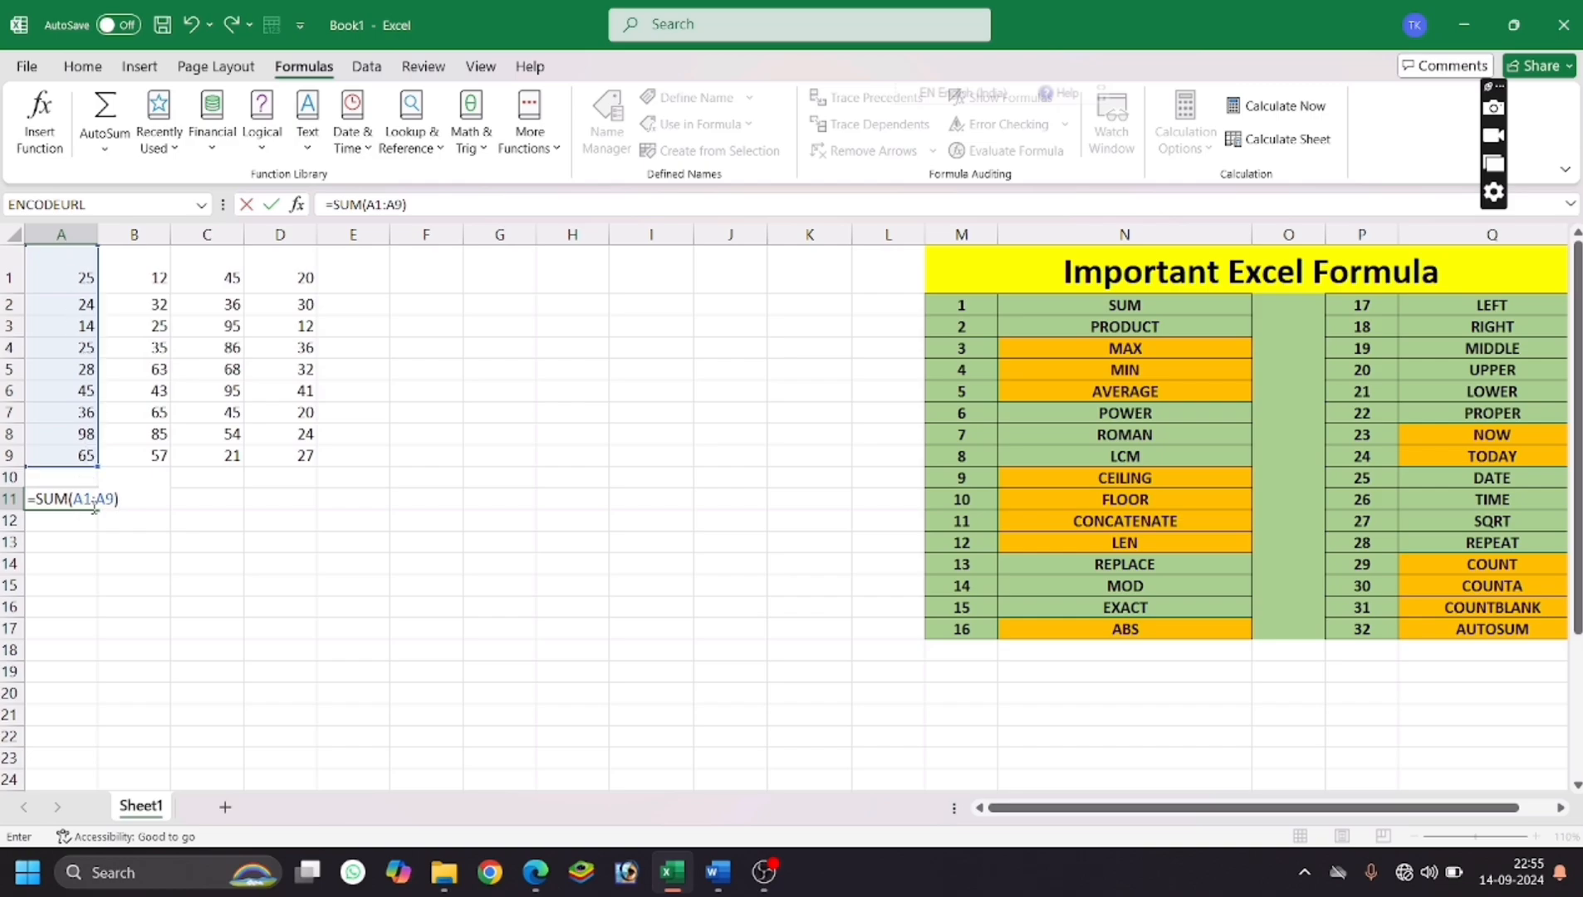
key(Return)
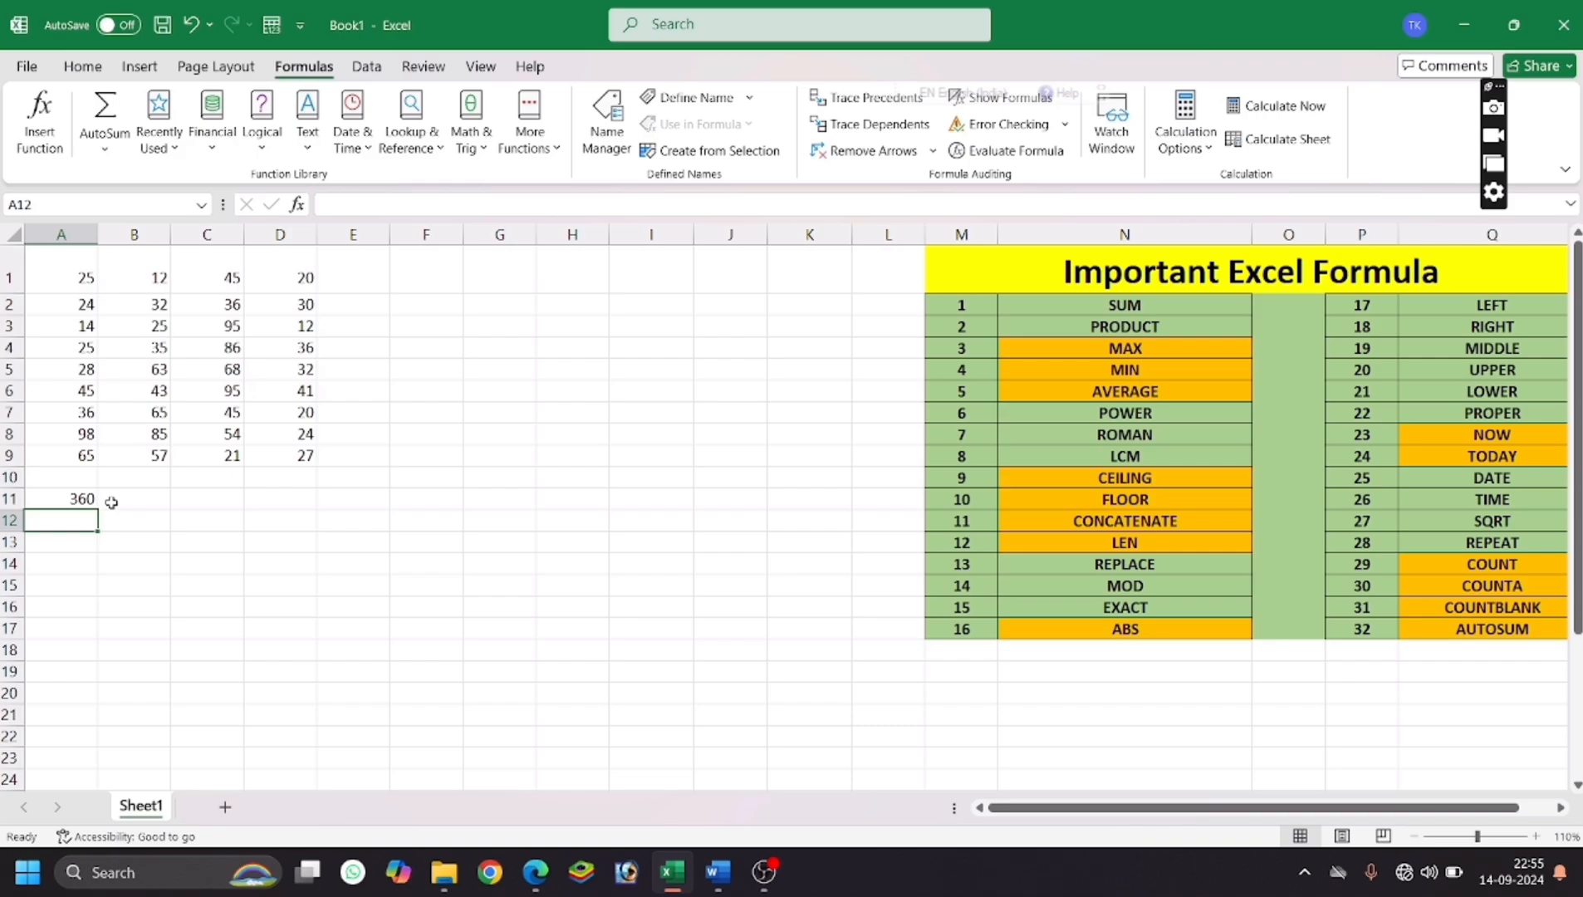
Change the range in cell A11's SUM formula to A1:D9 so that it covers all four number columns.
key(Up)
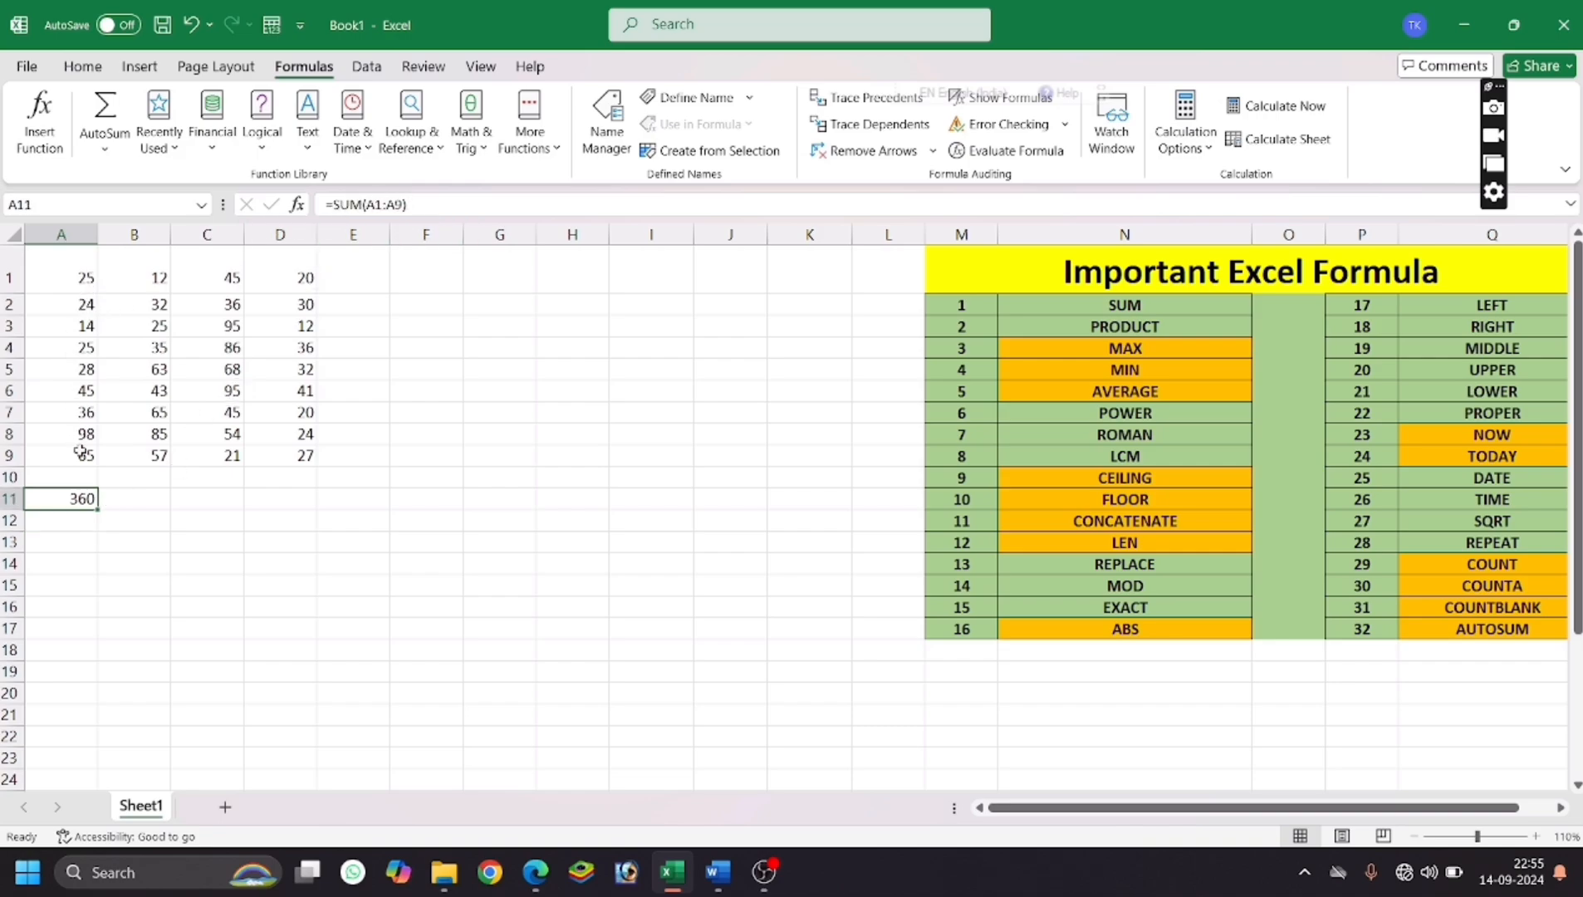
click(64, 272)
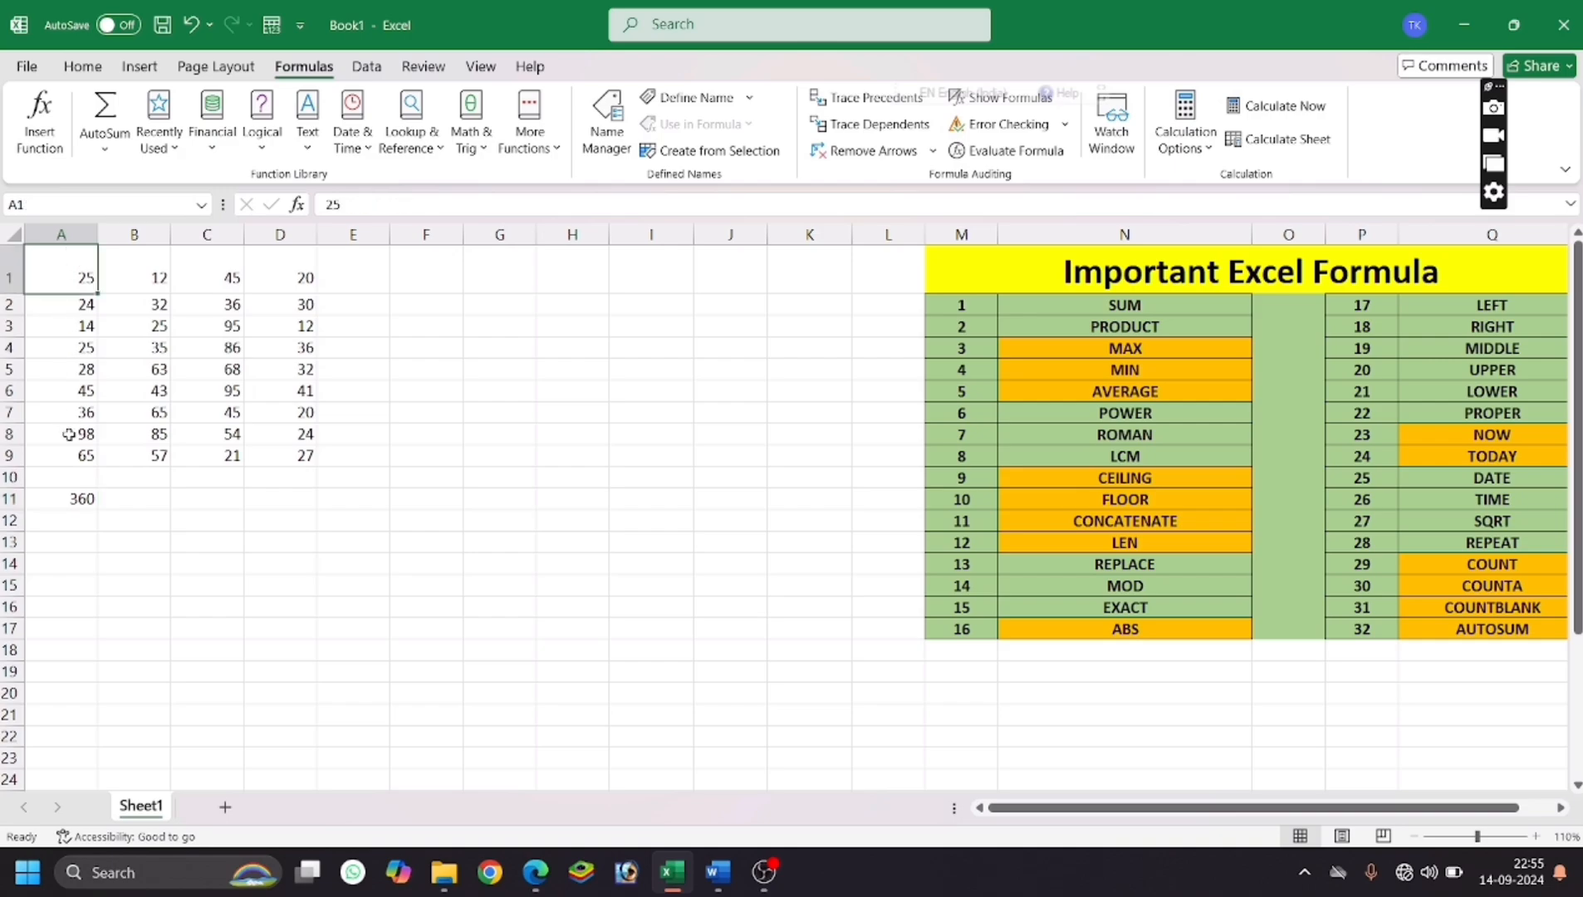
click(85, 456)
click(71, 498)
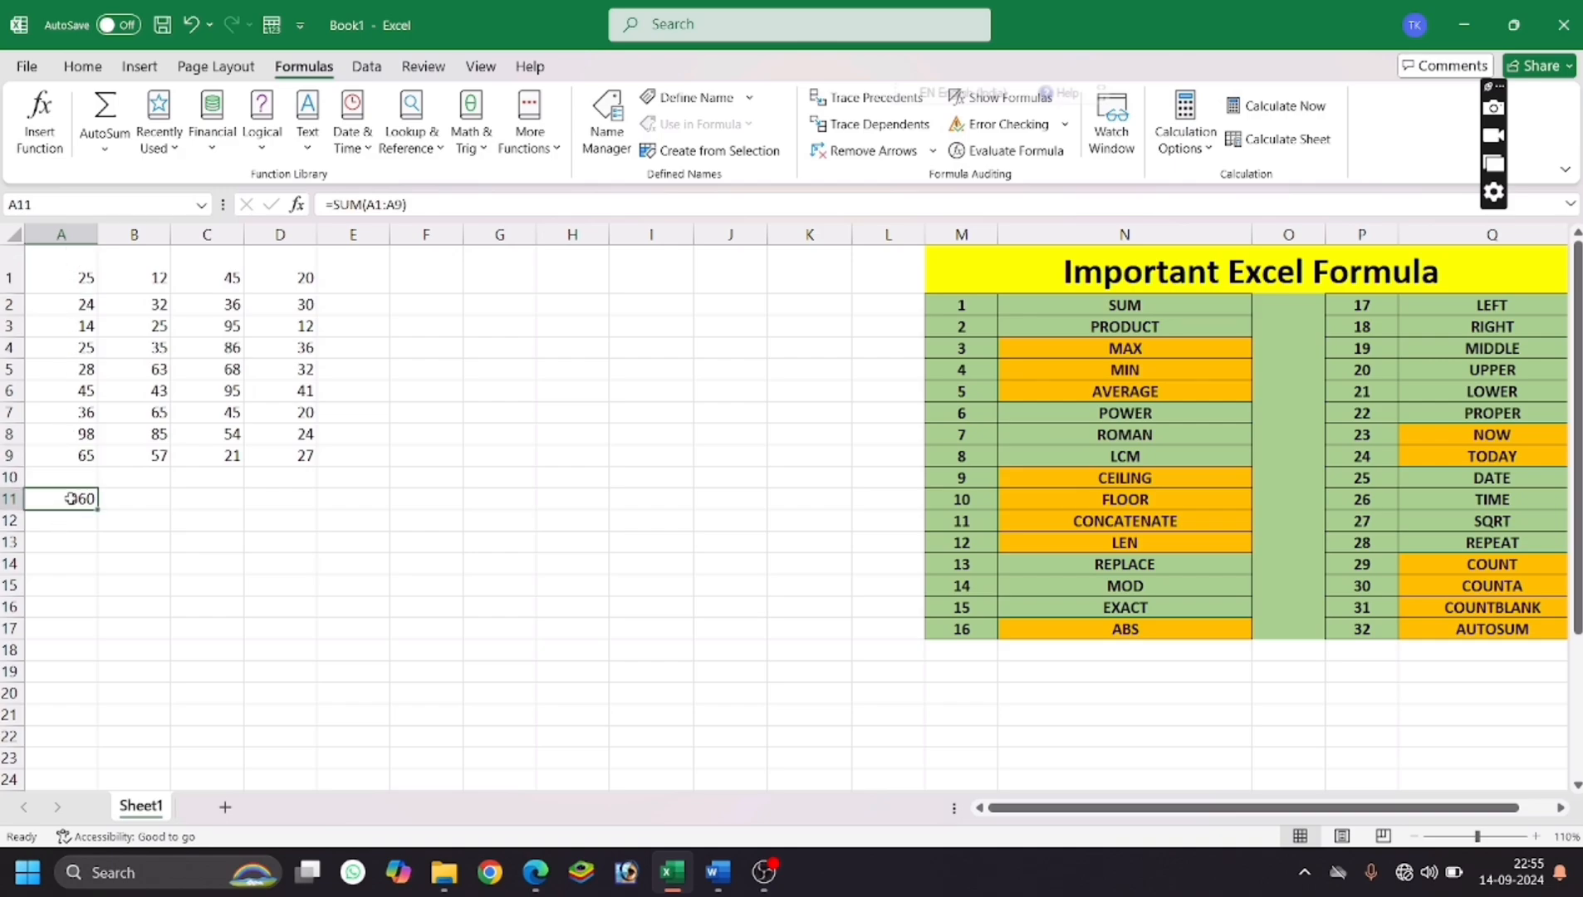
click(395, 204)
key(BackSpace)
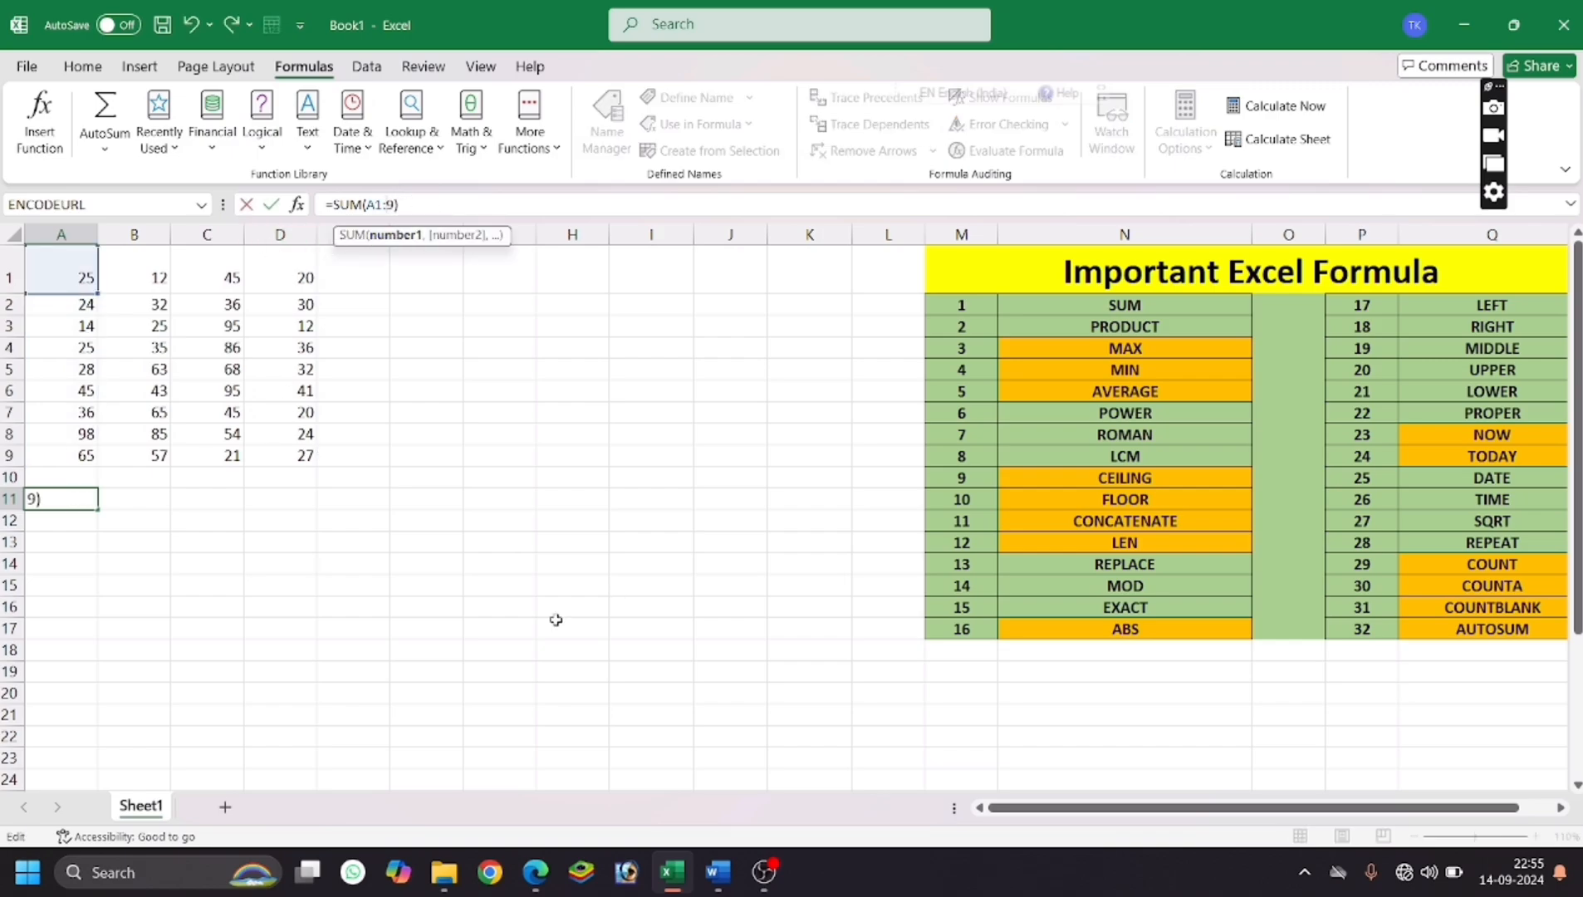
text(D)
key(Return)
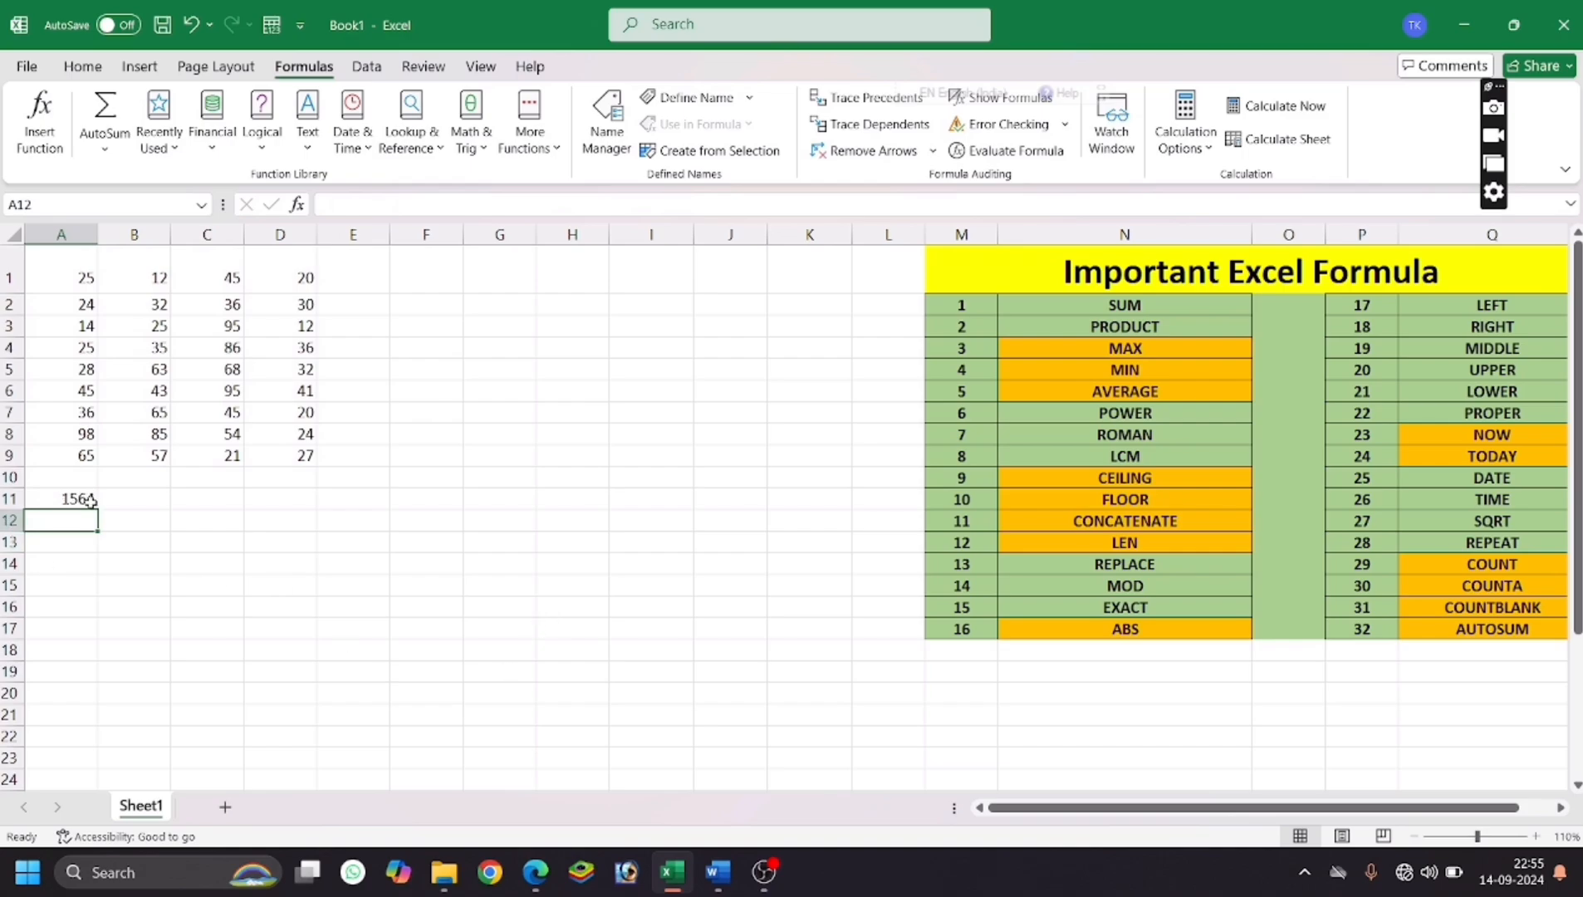
Undo the range change in cell A11, clear the cell, and undo the clearing.
key(ctrl+z)
key(Delete)
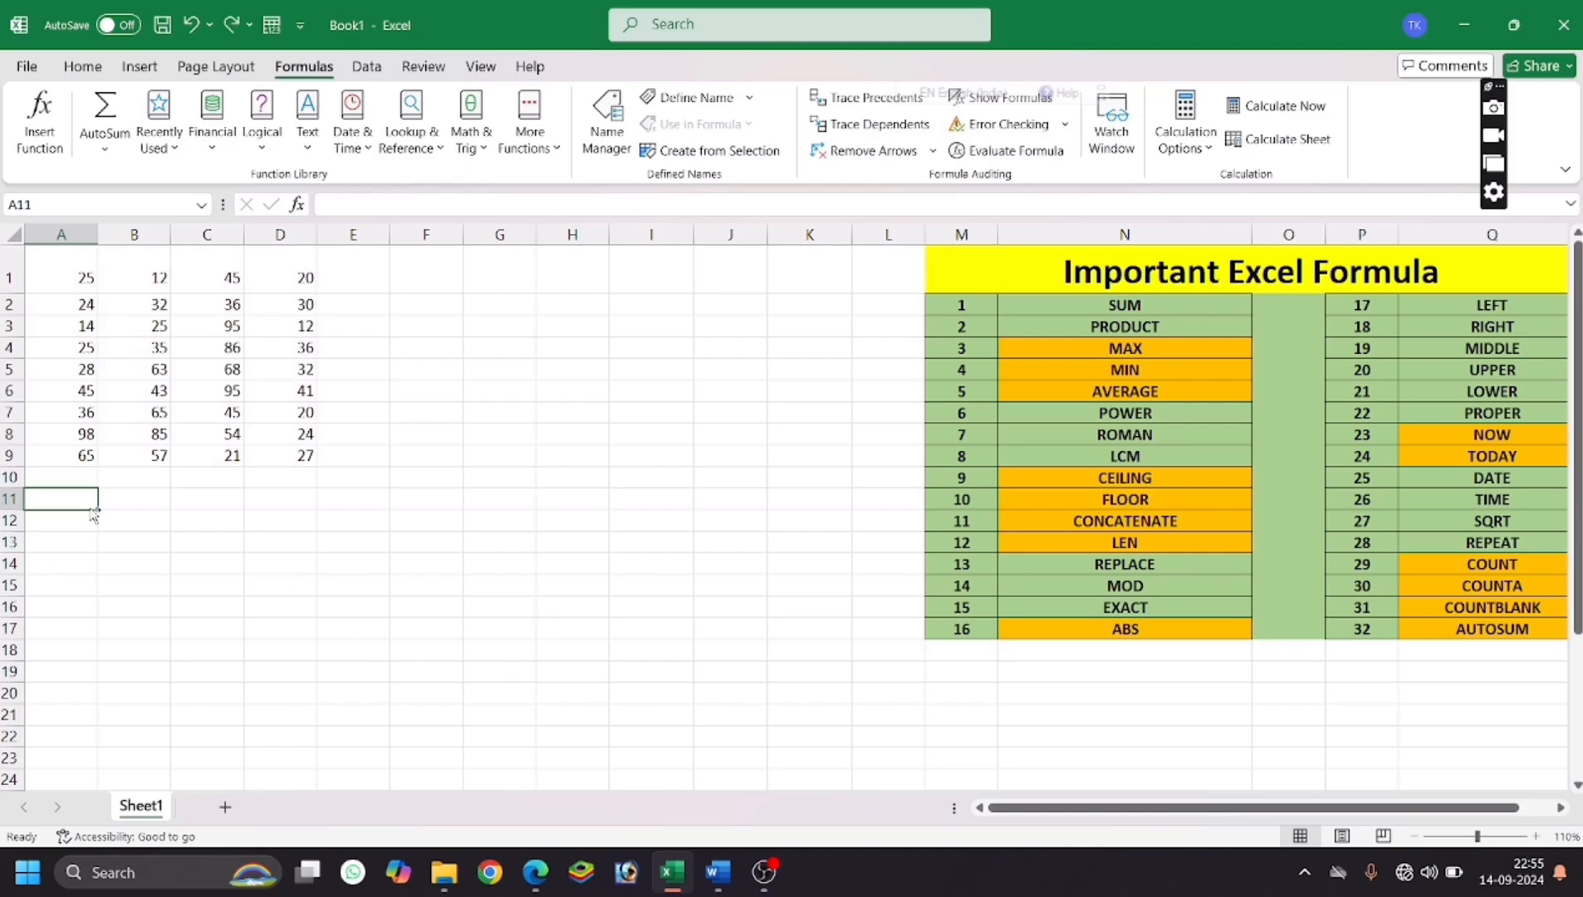
key(ctrl+z)
Replace the colon in cell A11's formula with a comma, making it =SUM(A1,A9) to add only those two cells.
click(384, 204)
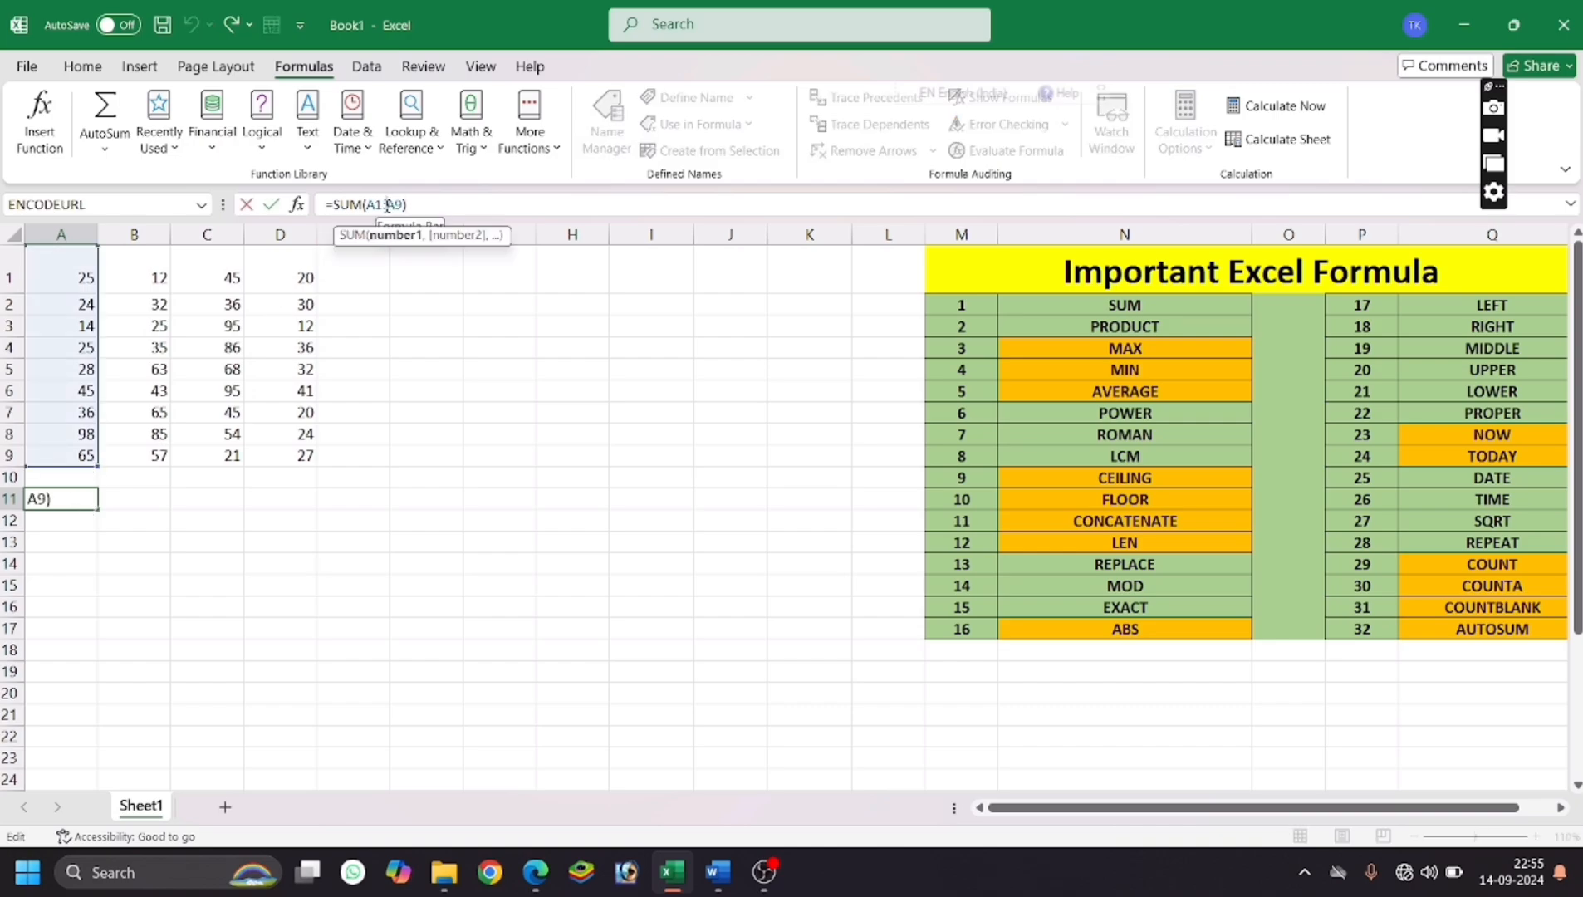
key(BackSpace)
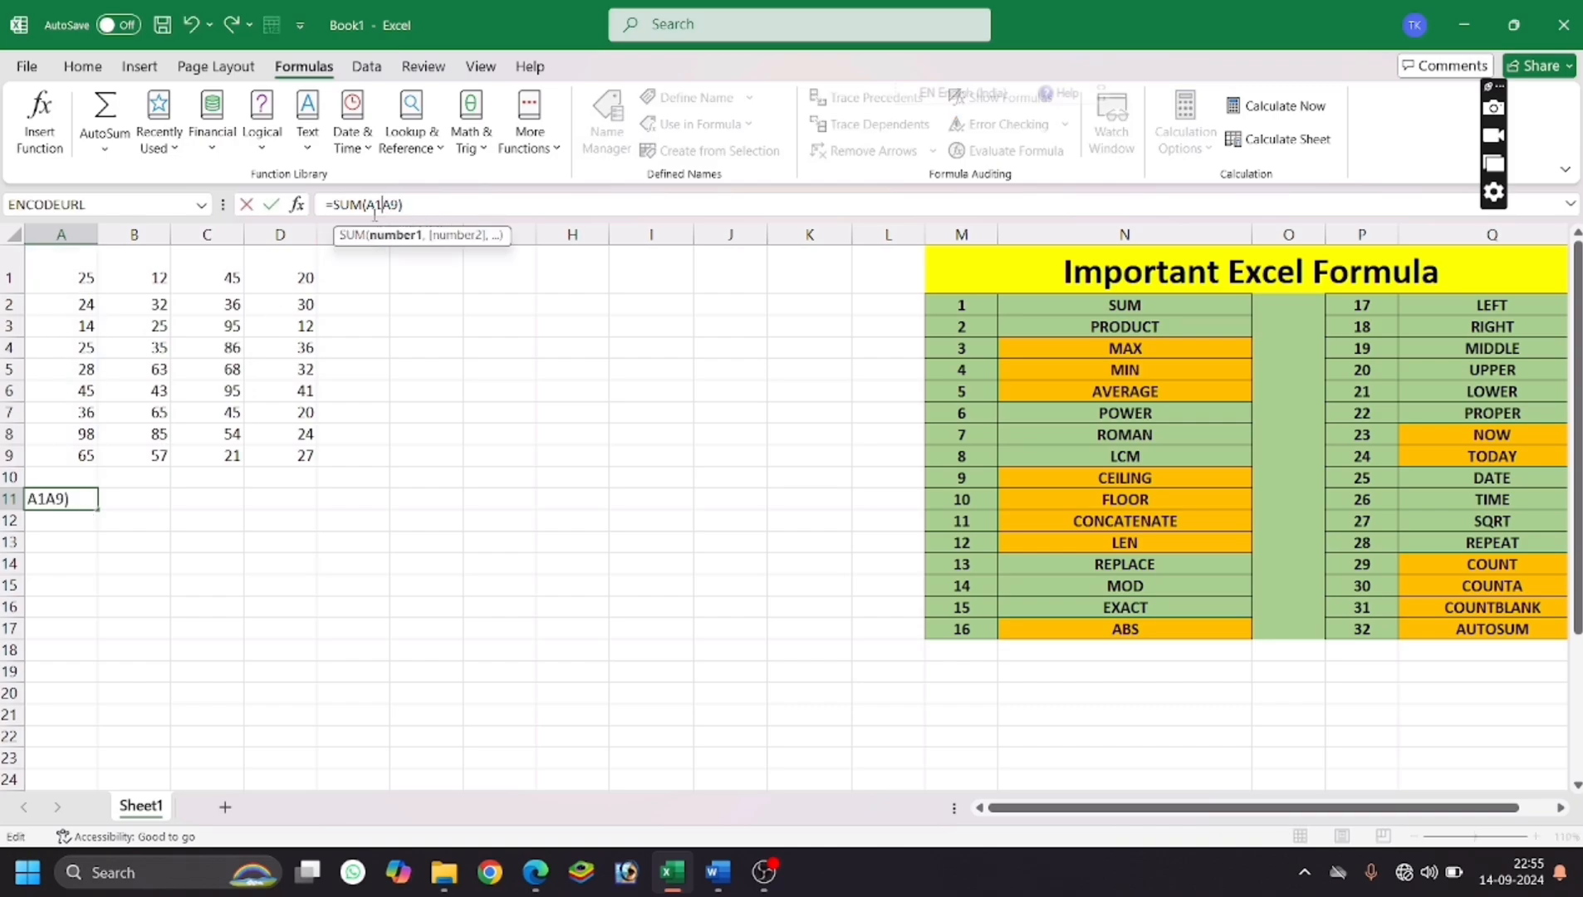
text(,)
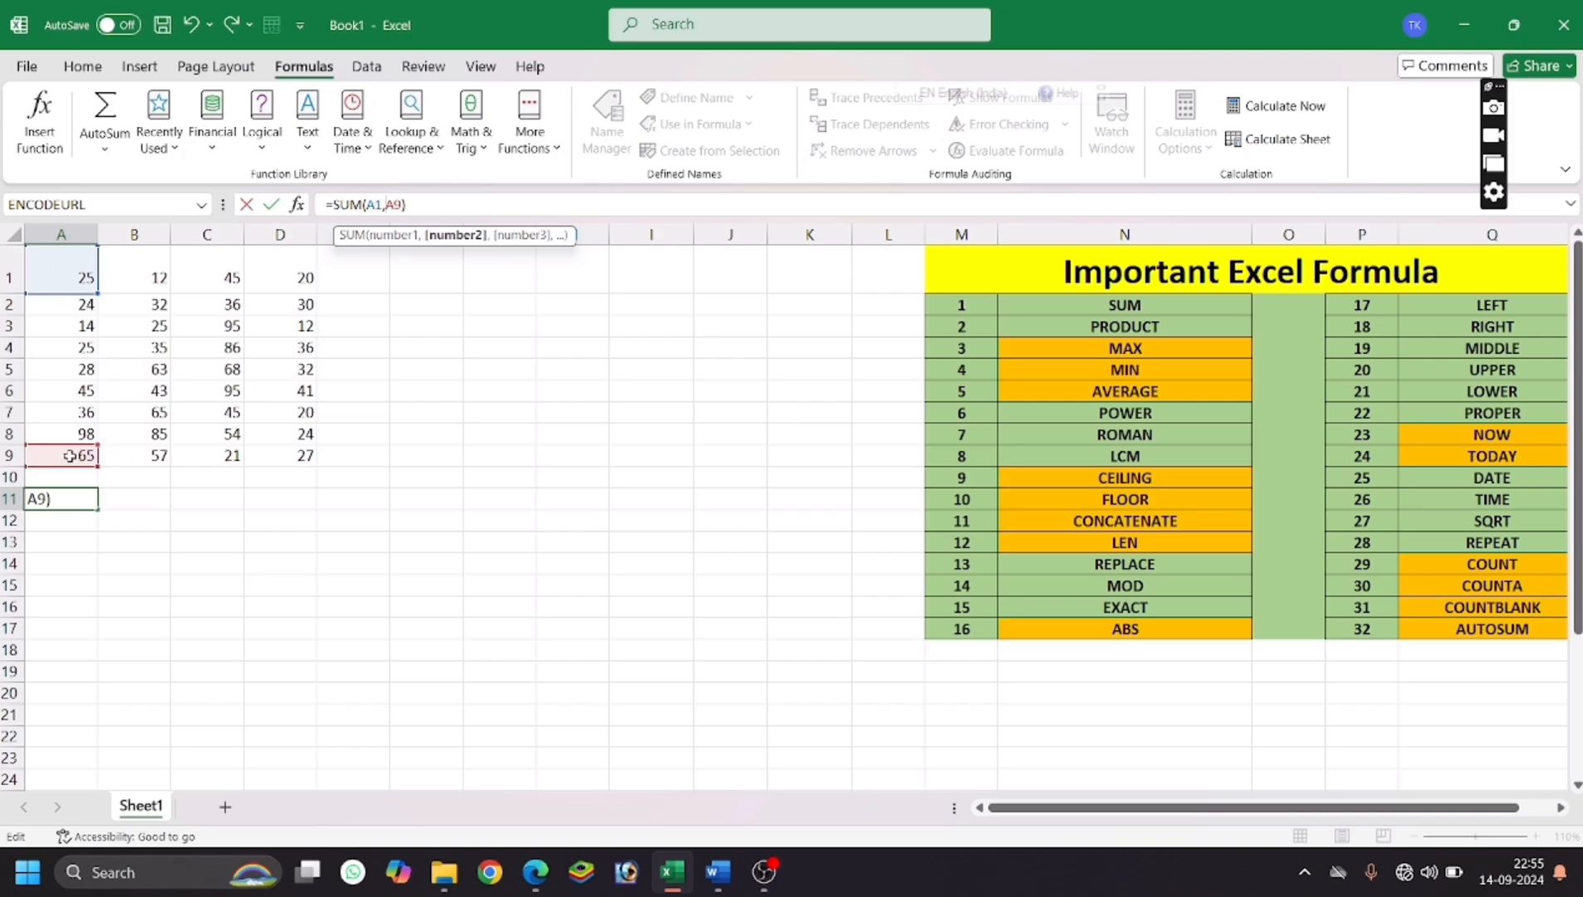
key(Return)
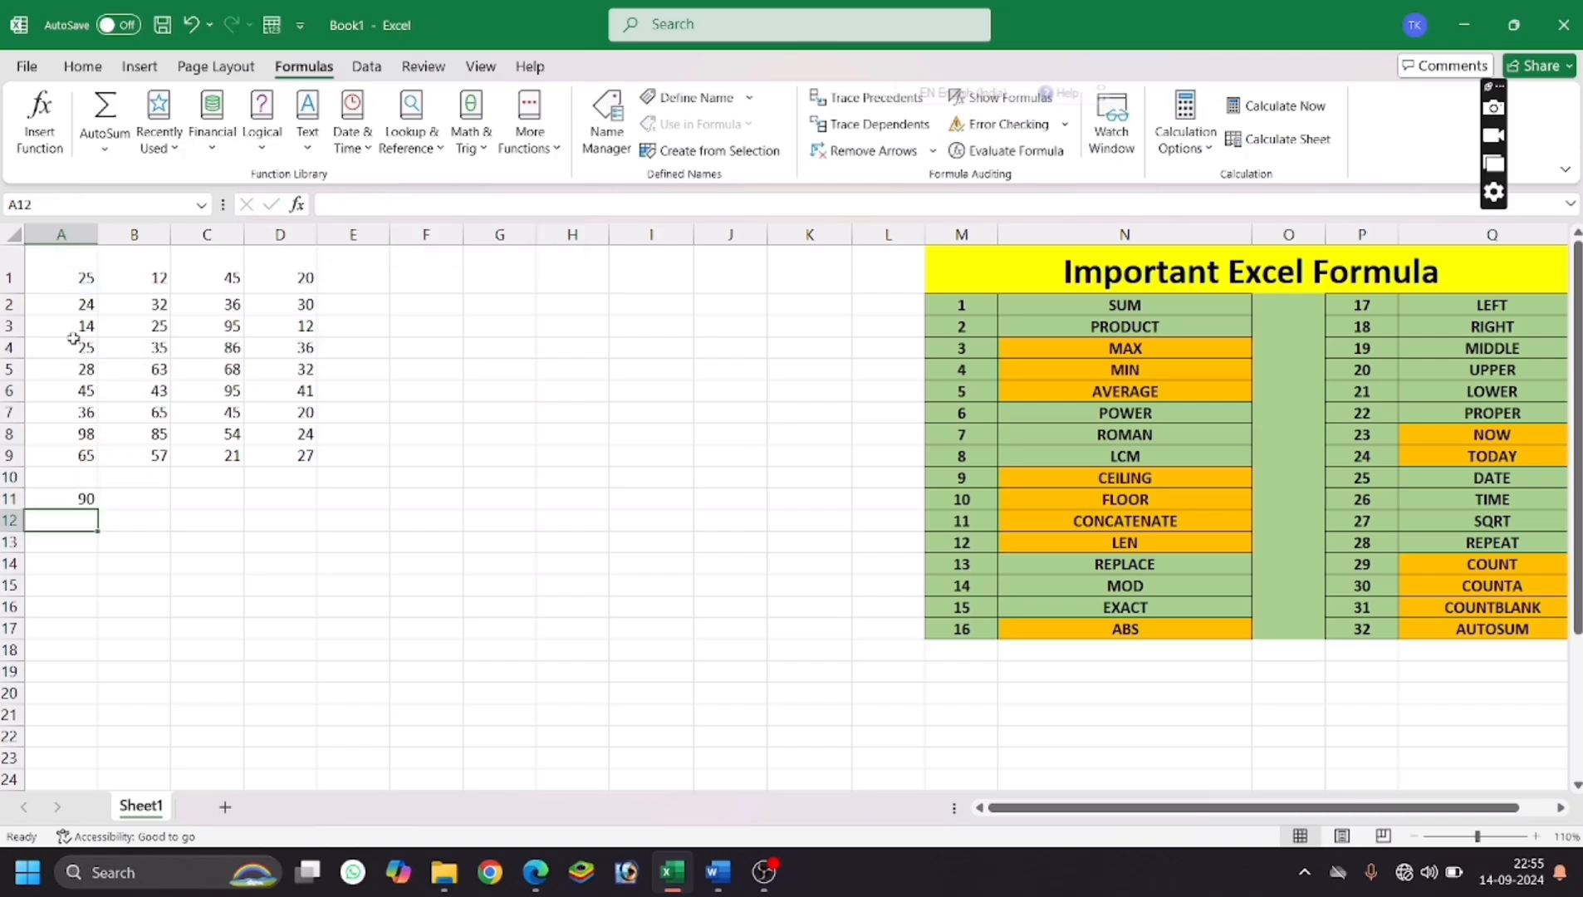
Replace the comma in cell A11's formula with a colon, making it =SUM(A1:A9).
click(85, 498)
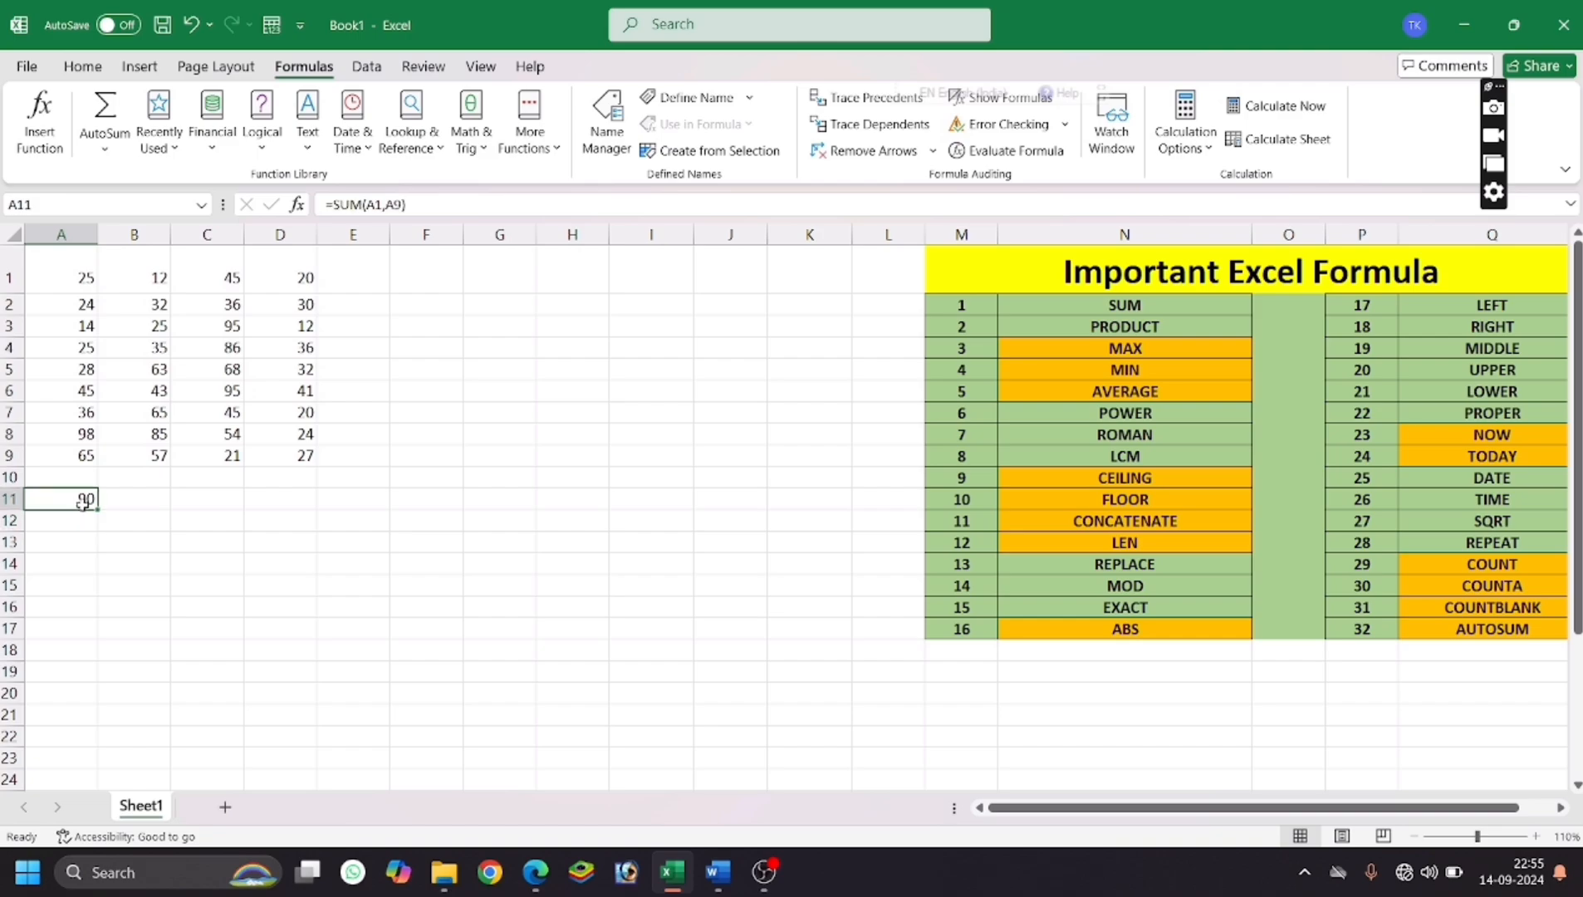
click(387, 206)
click(388, 206)
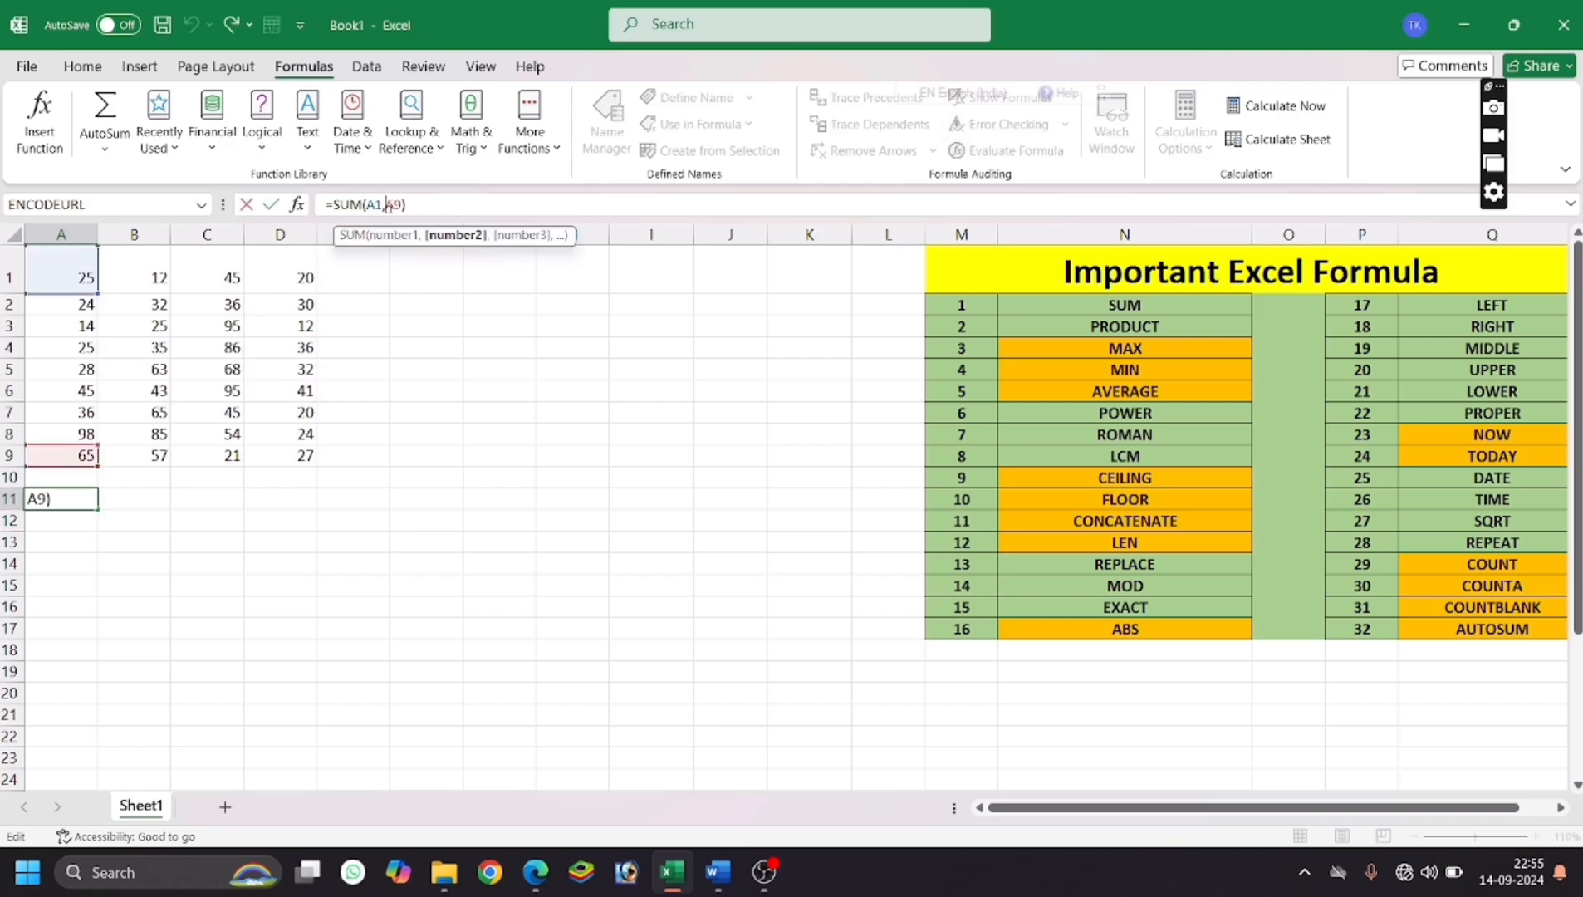
key(BackSpace)
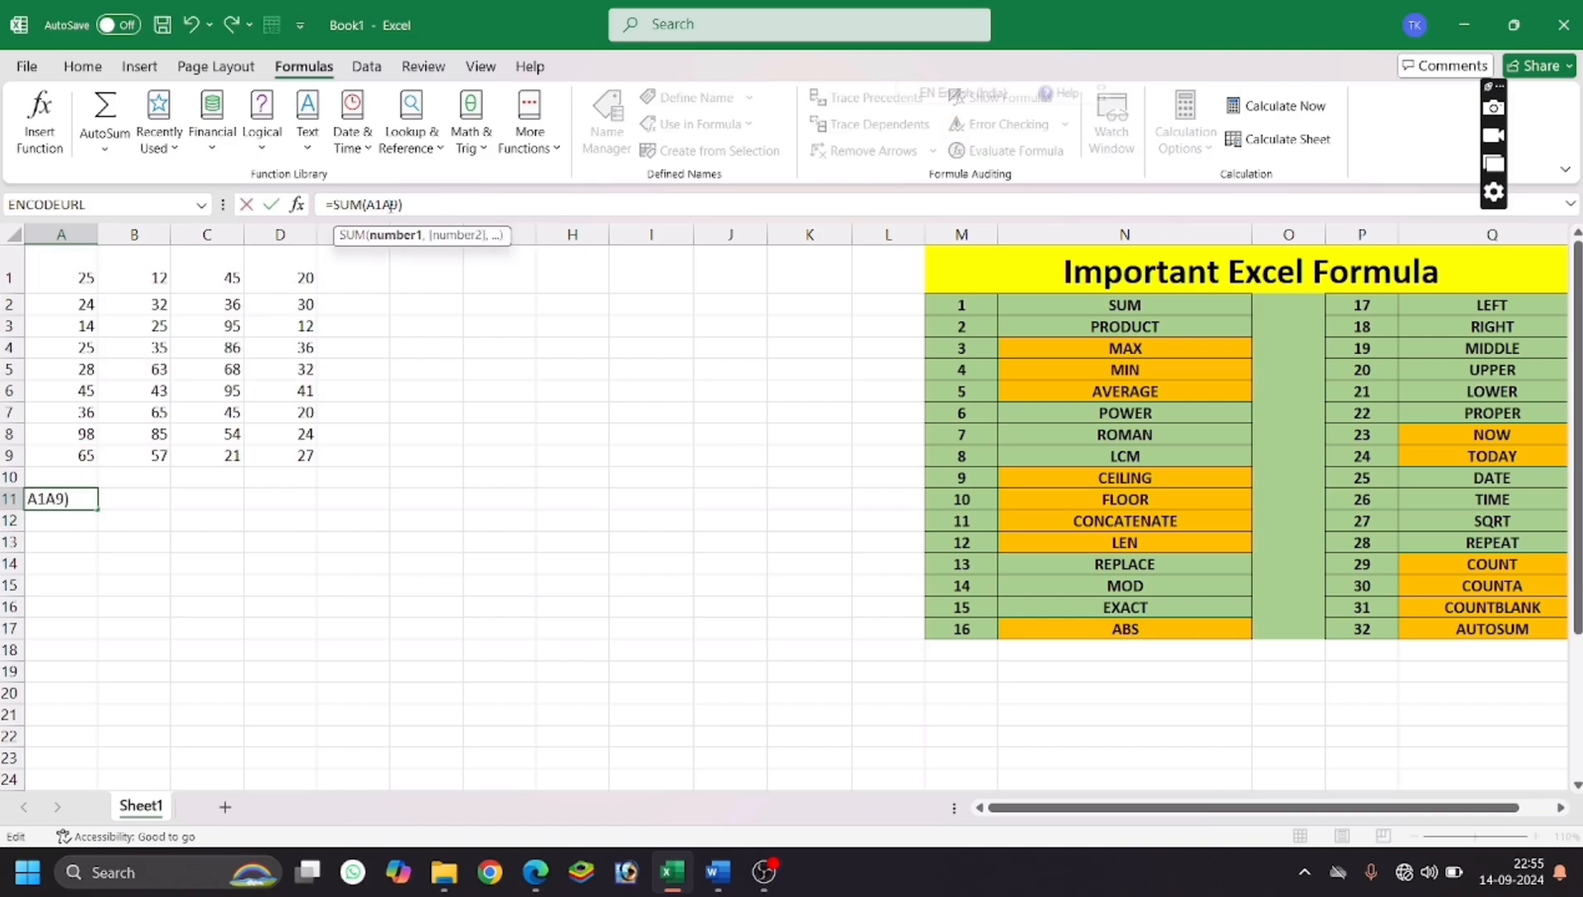
text(:)
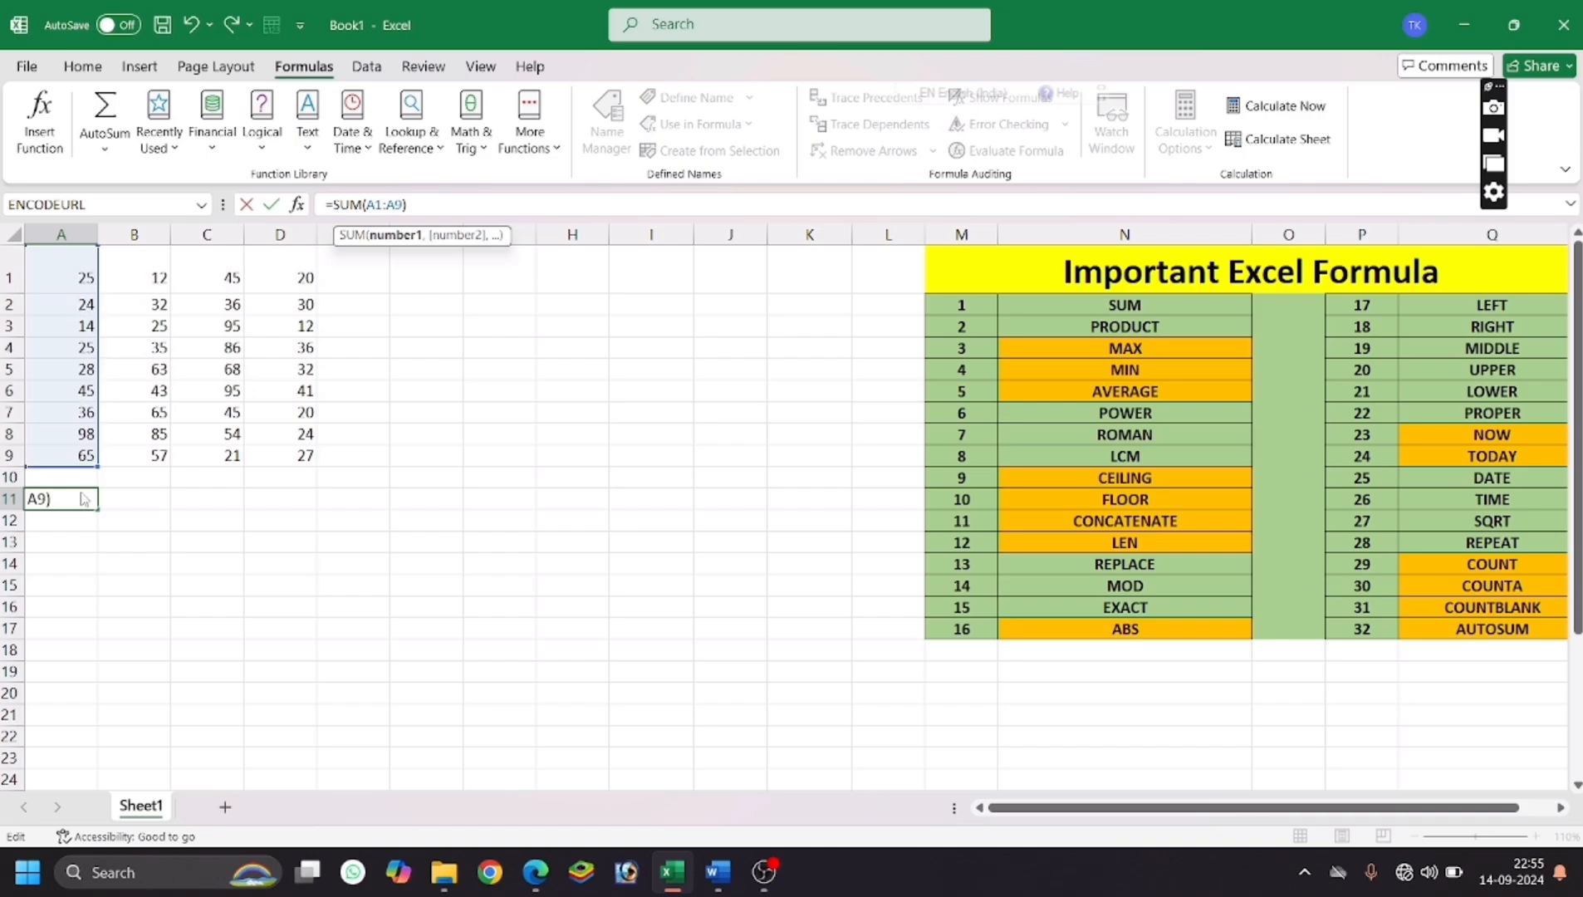
key(Return)
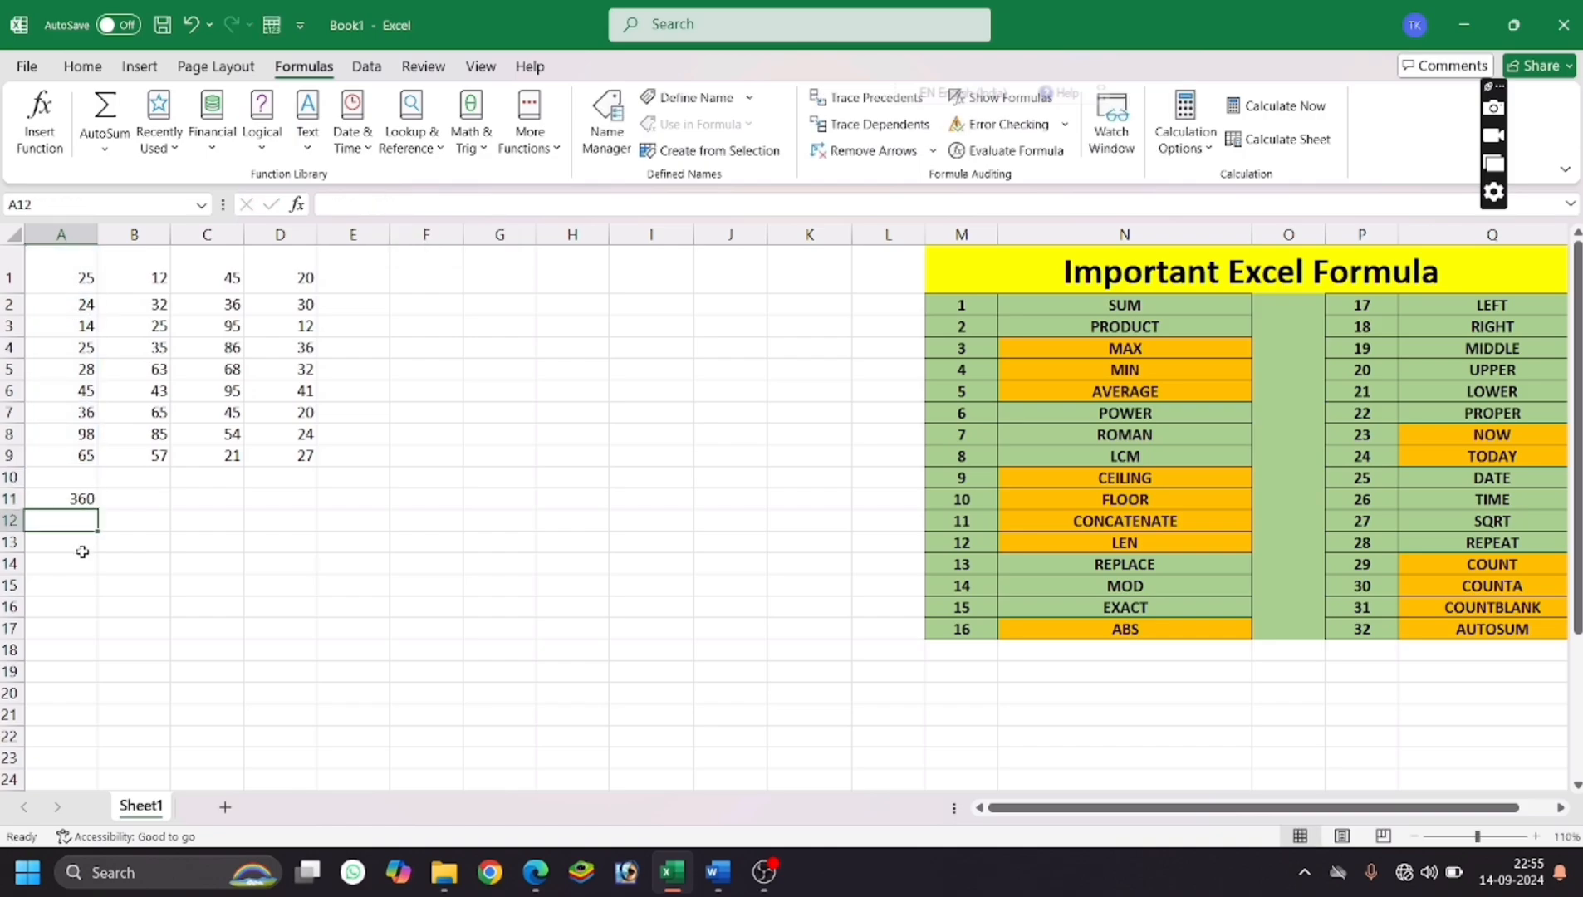
Enter =PRODUCT(B1,A1) in cell B11 to multiply the first numbers of columns A and B.
click(143, 498)
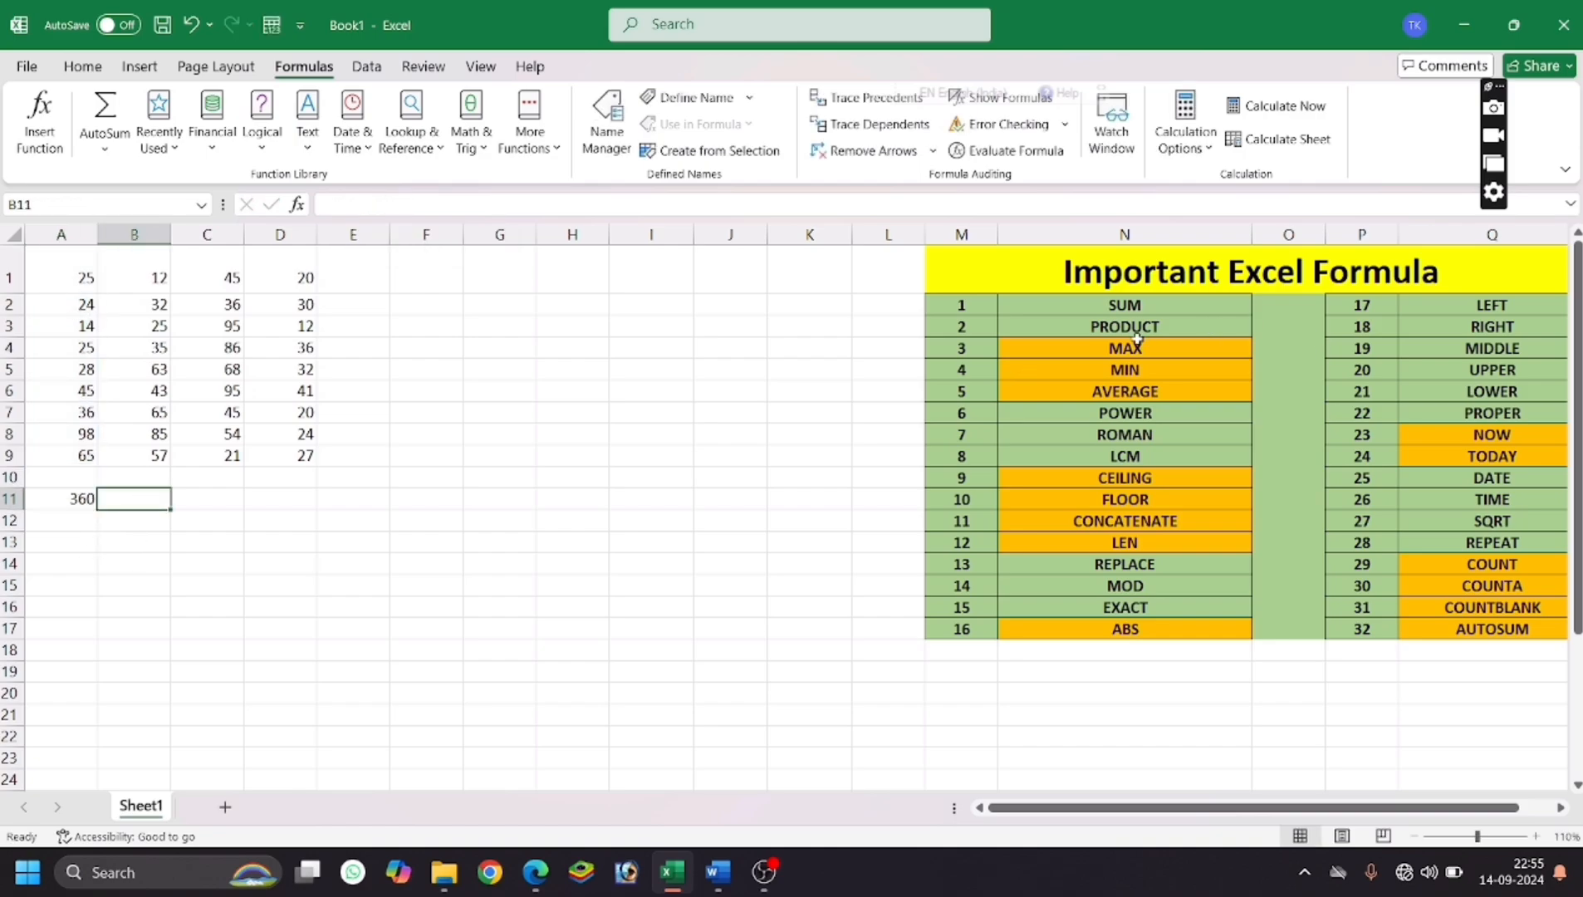
text(=)
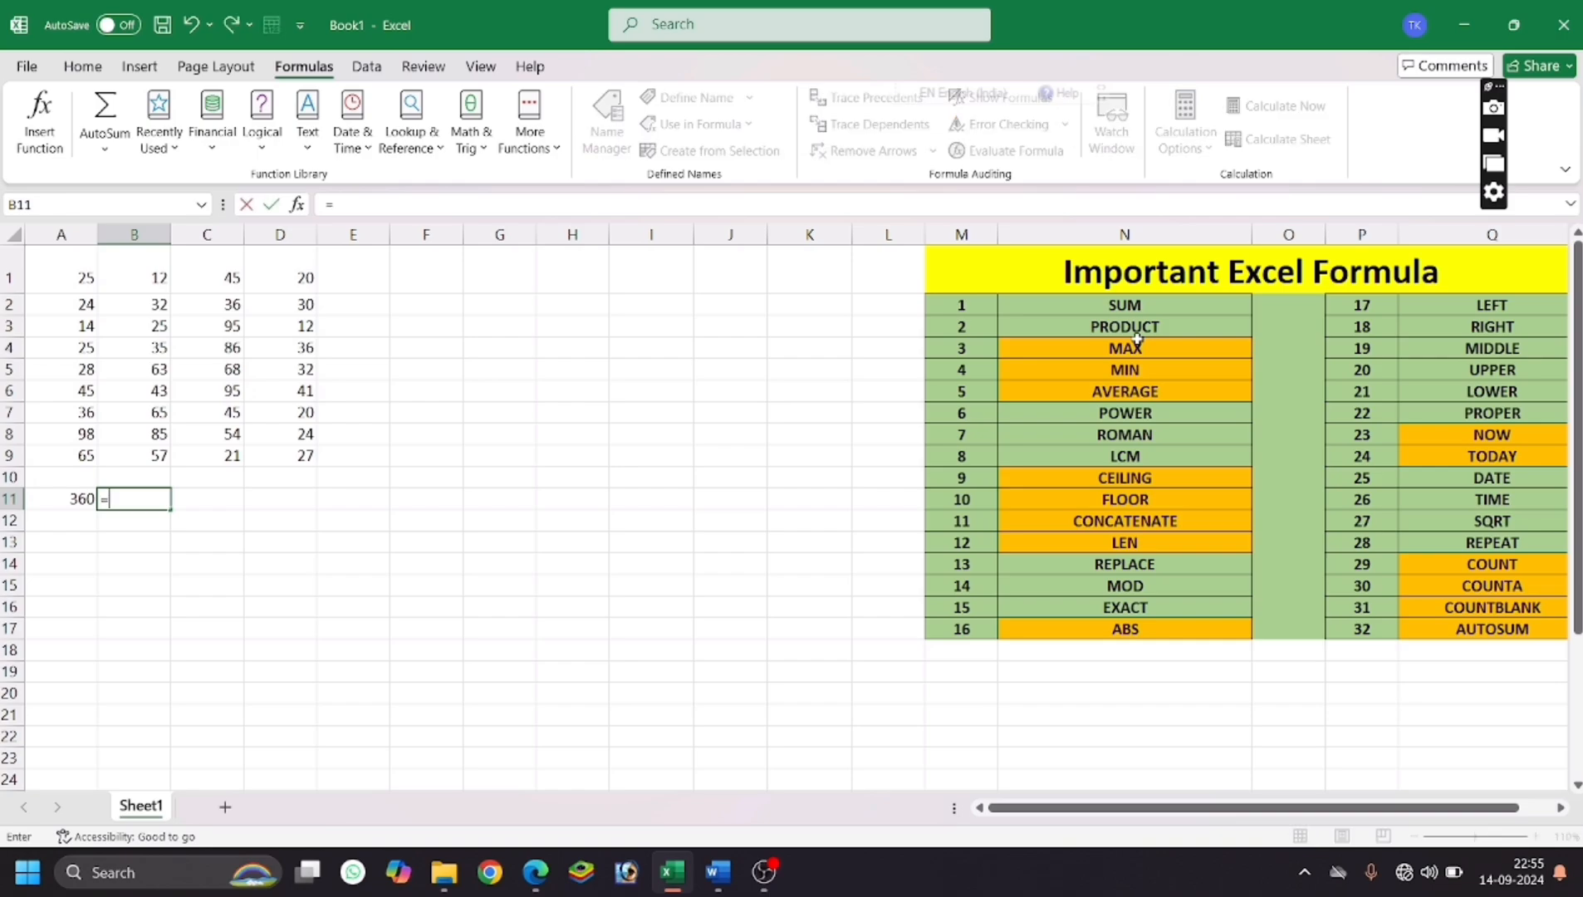
text(ORIDYC)
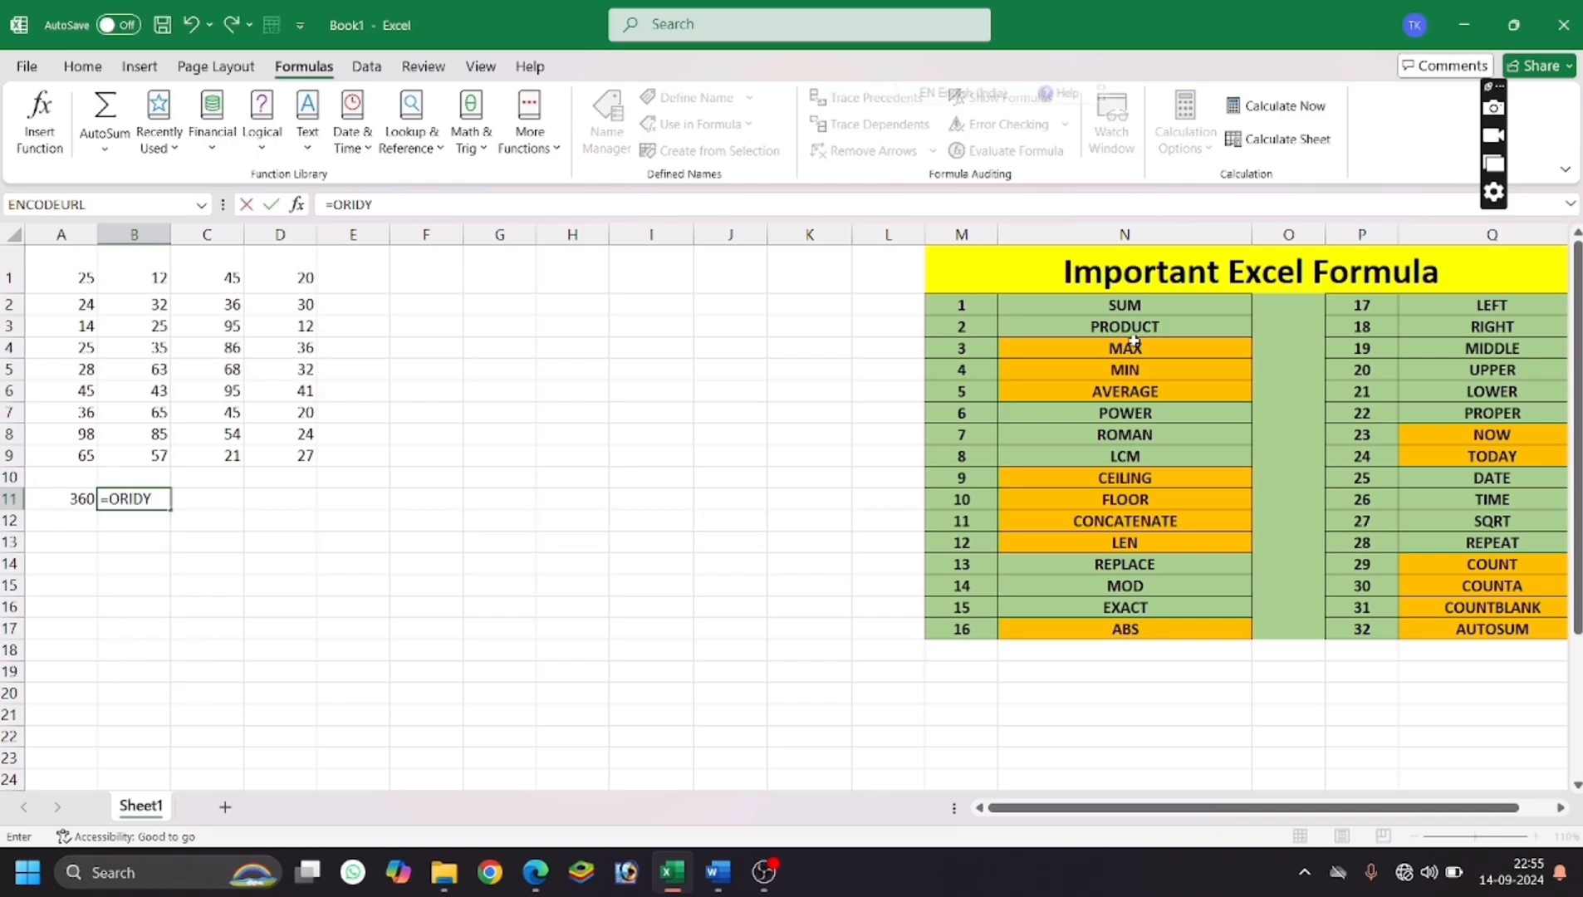
key(BackSpace)
key(BackSpace)
key(BackSpace)
key(BackSpace)
key(BackSpace)
text(PRO)
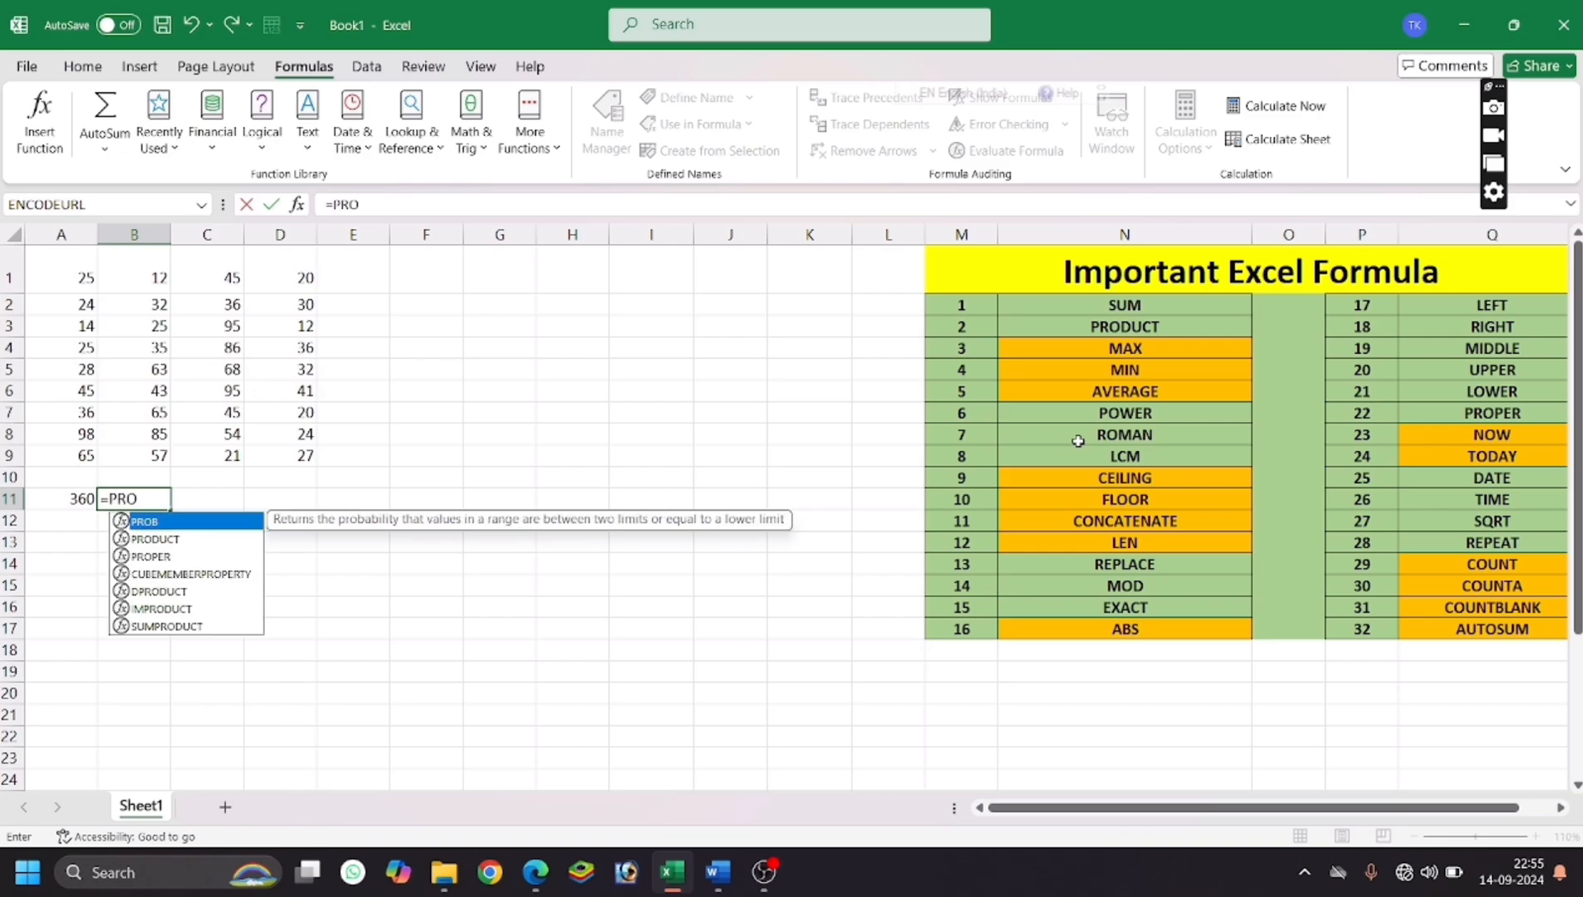
text(DUCT()
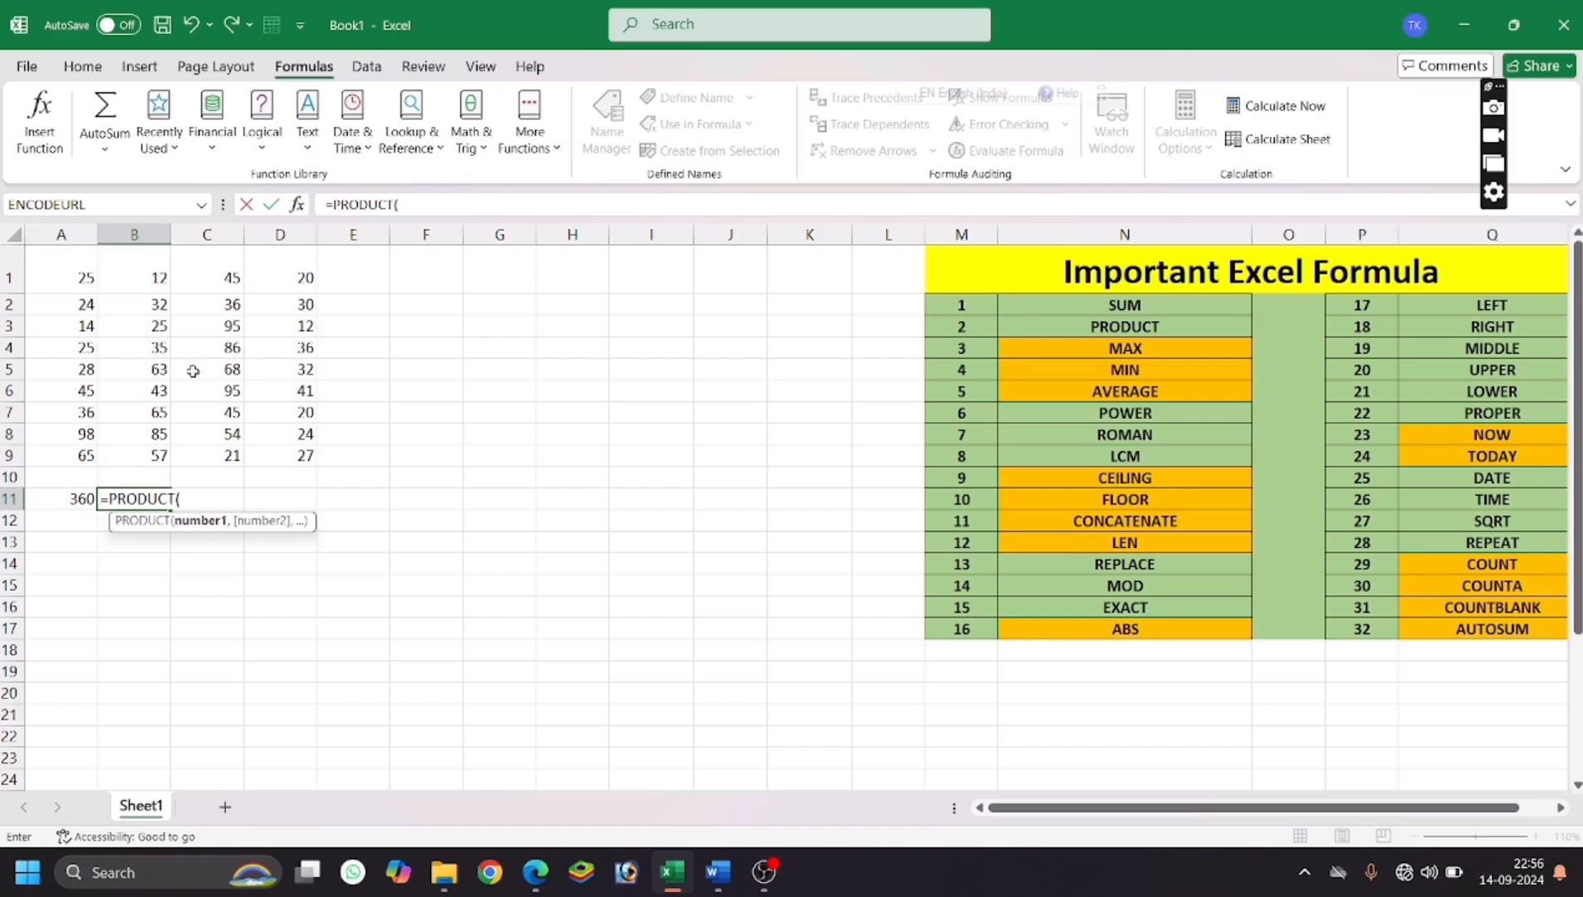
click(116, 279)
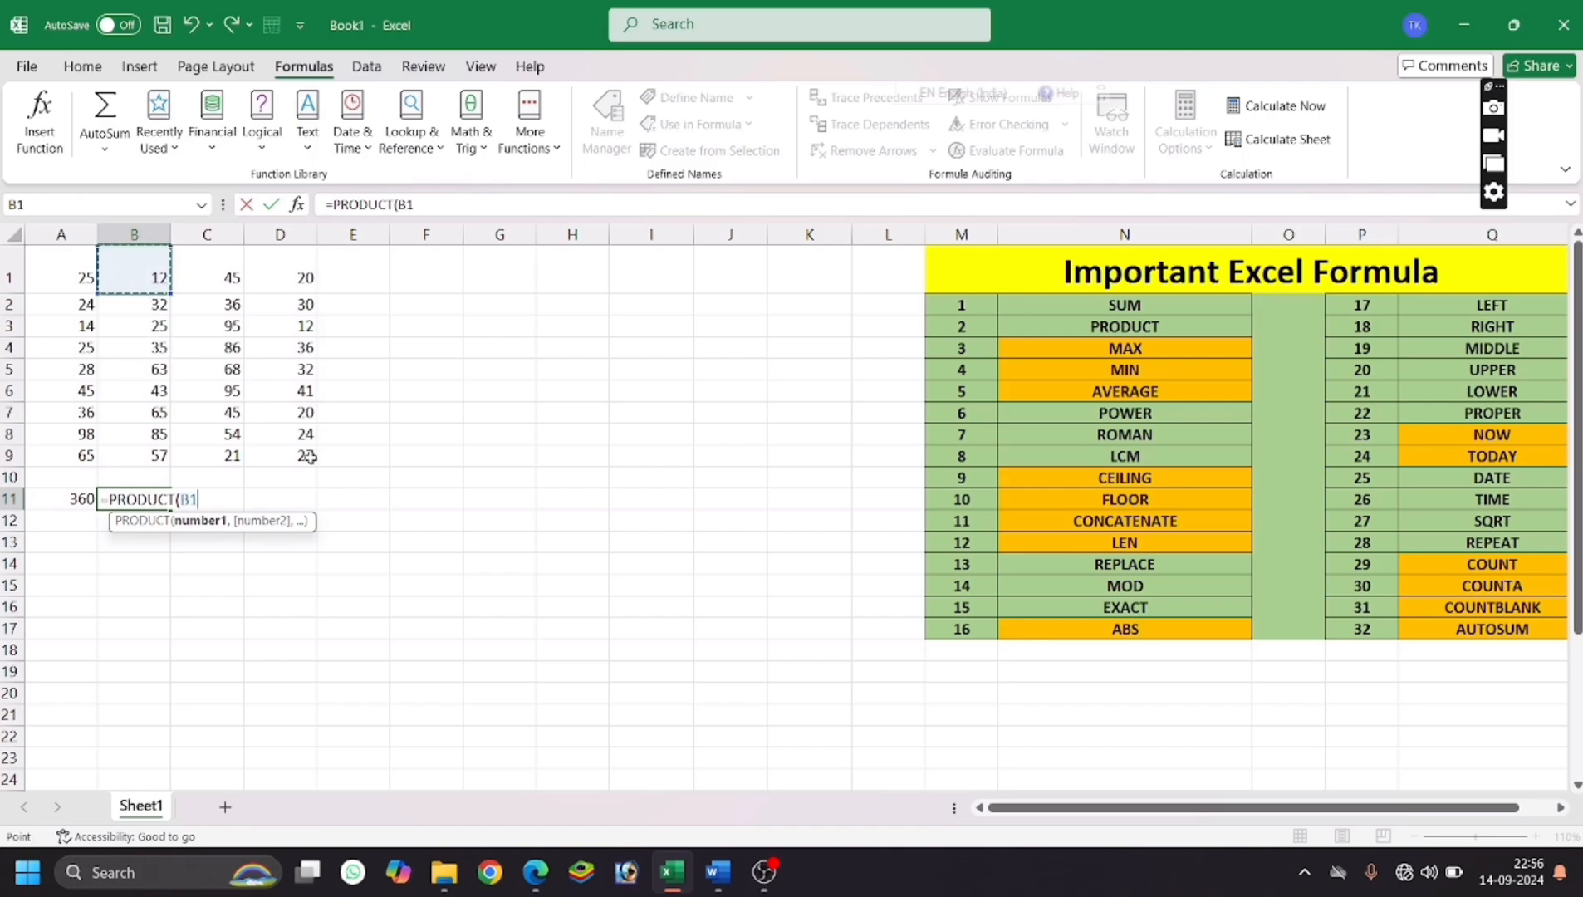
text(,)
click(46, 260)
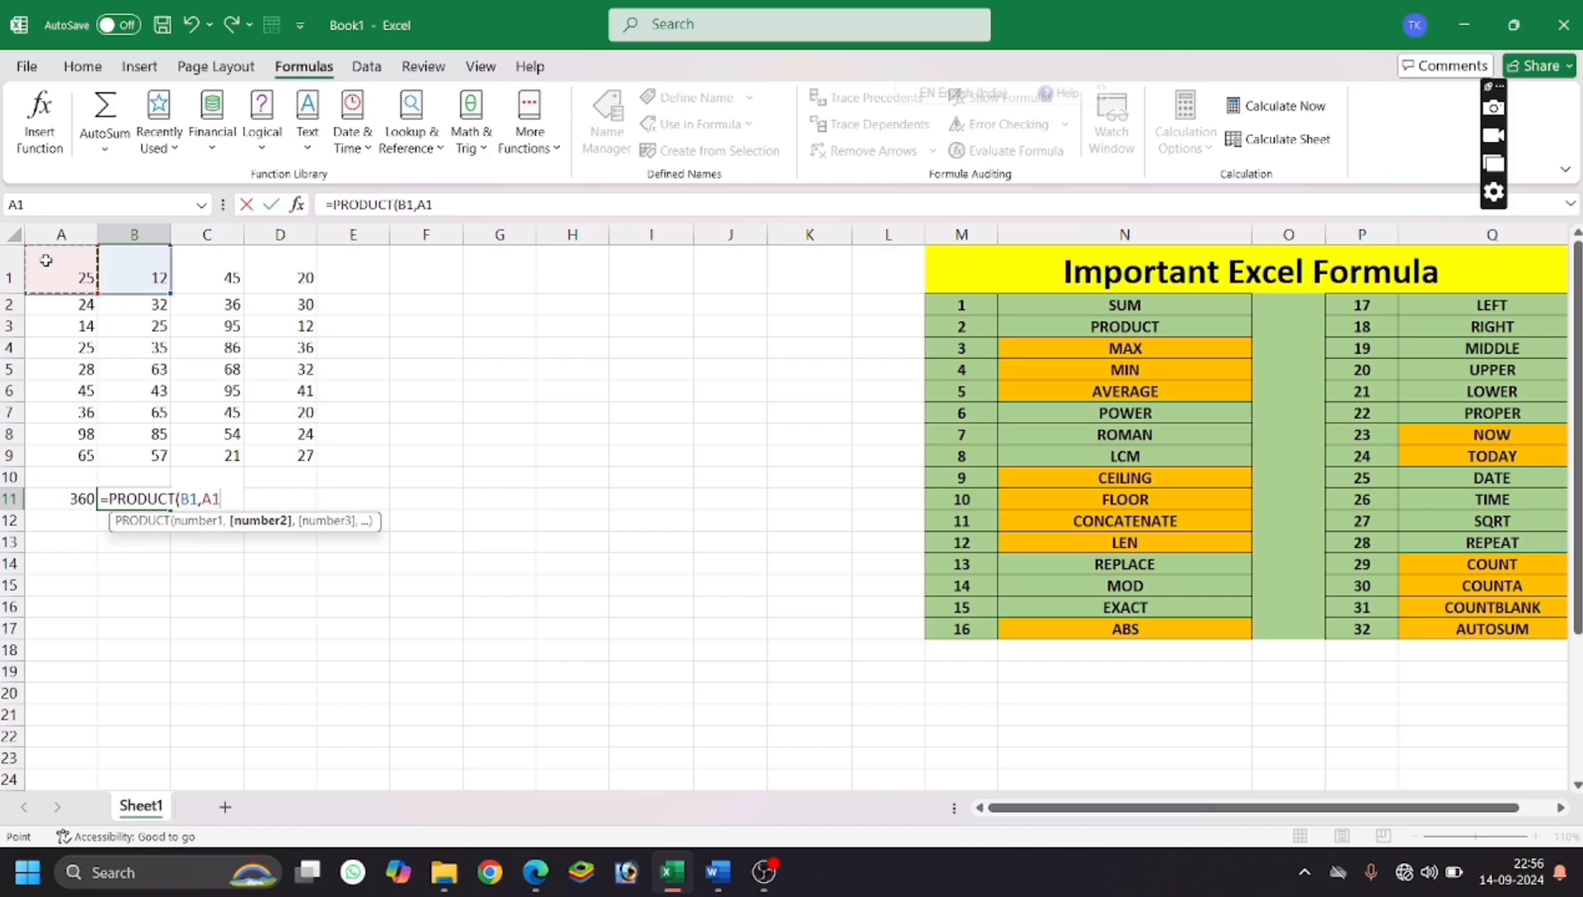
key(Return)
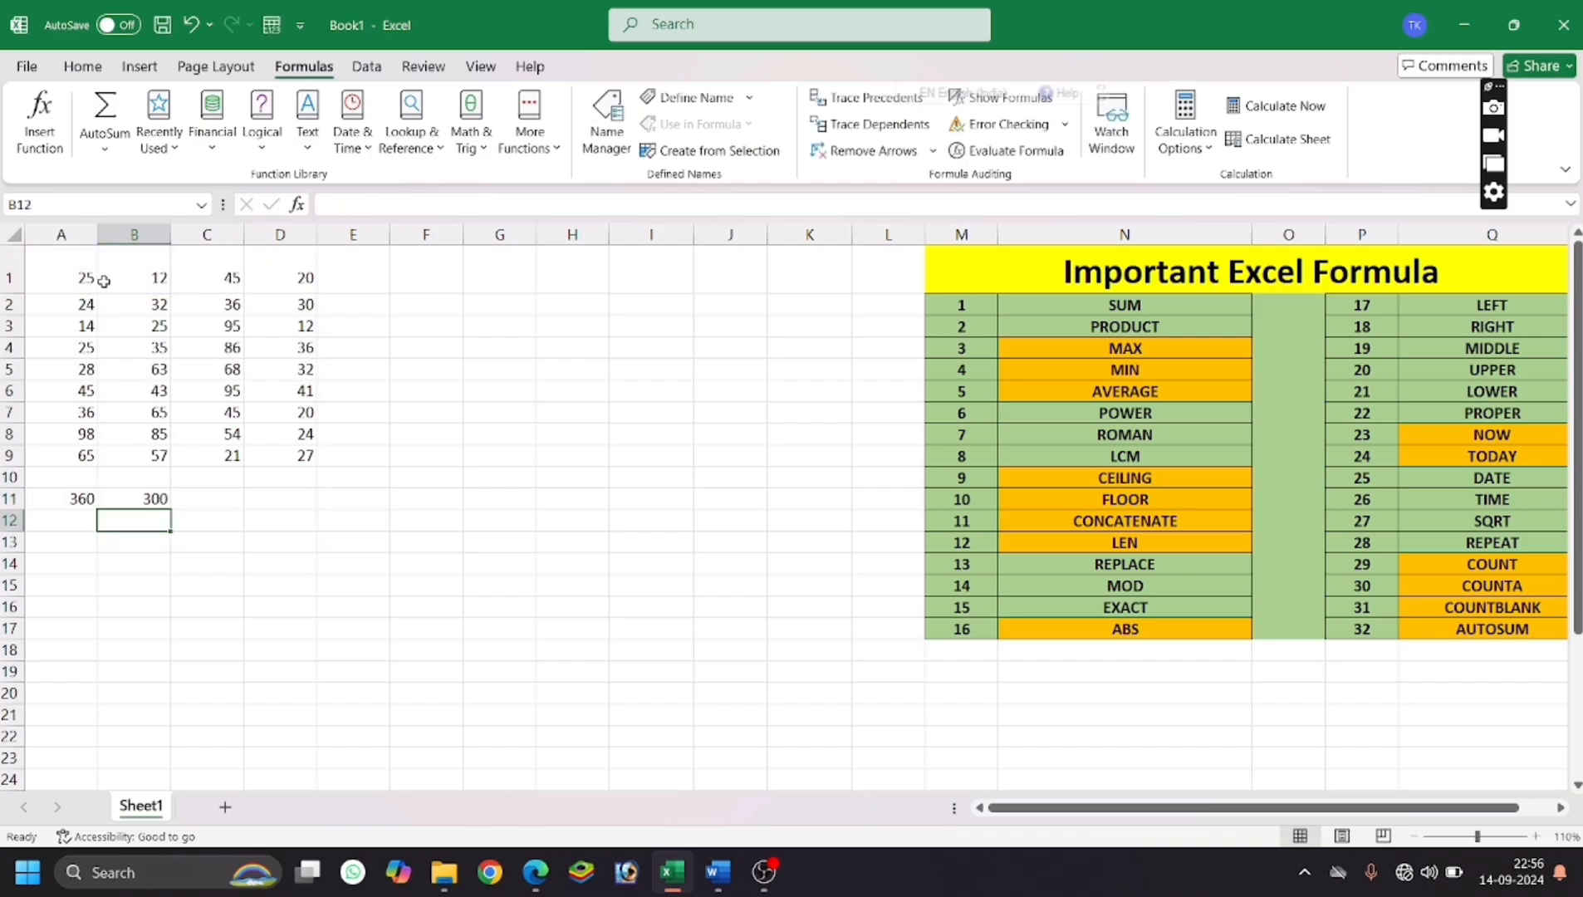
Enter the direct multiplication =A1*B1 in cell B12, below the PRODUCT formula.
click(196, 505)
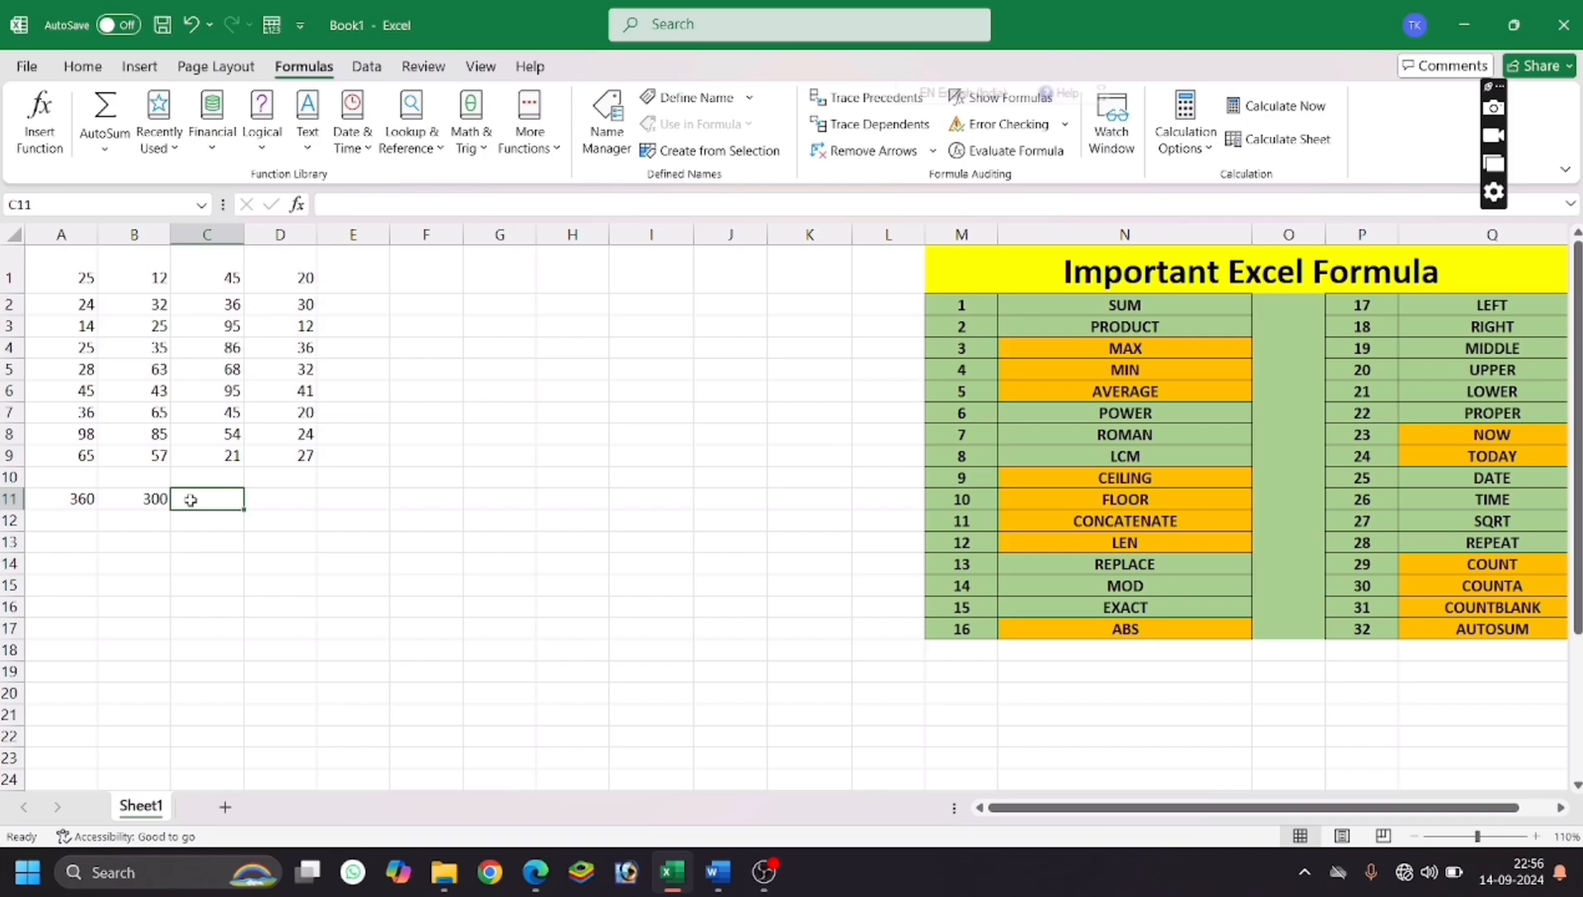
click(131, 521)
text(=)
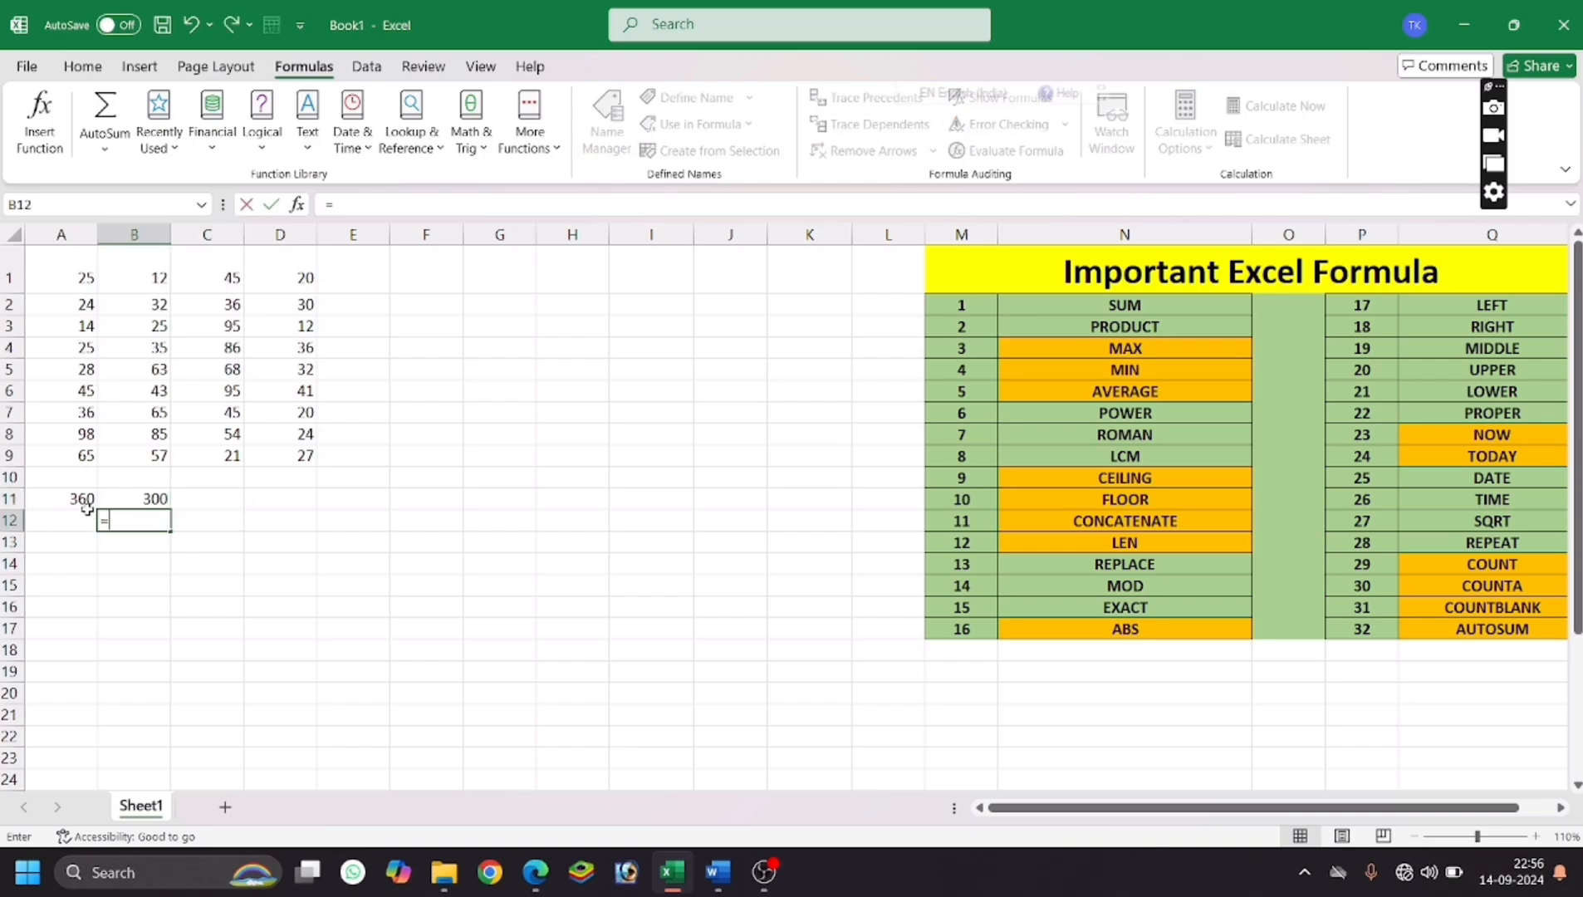
text(A1)
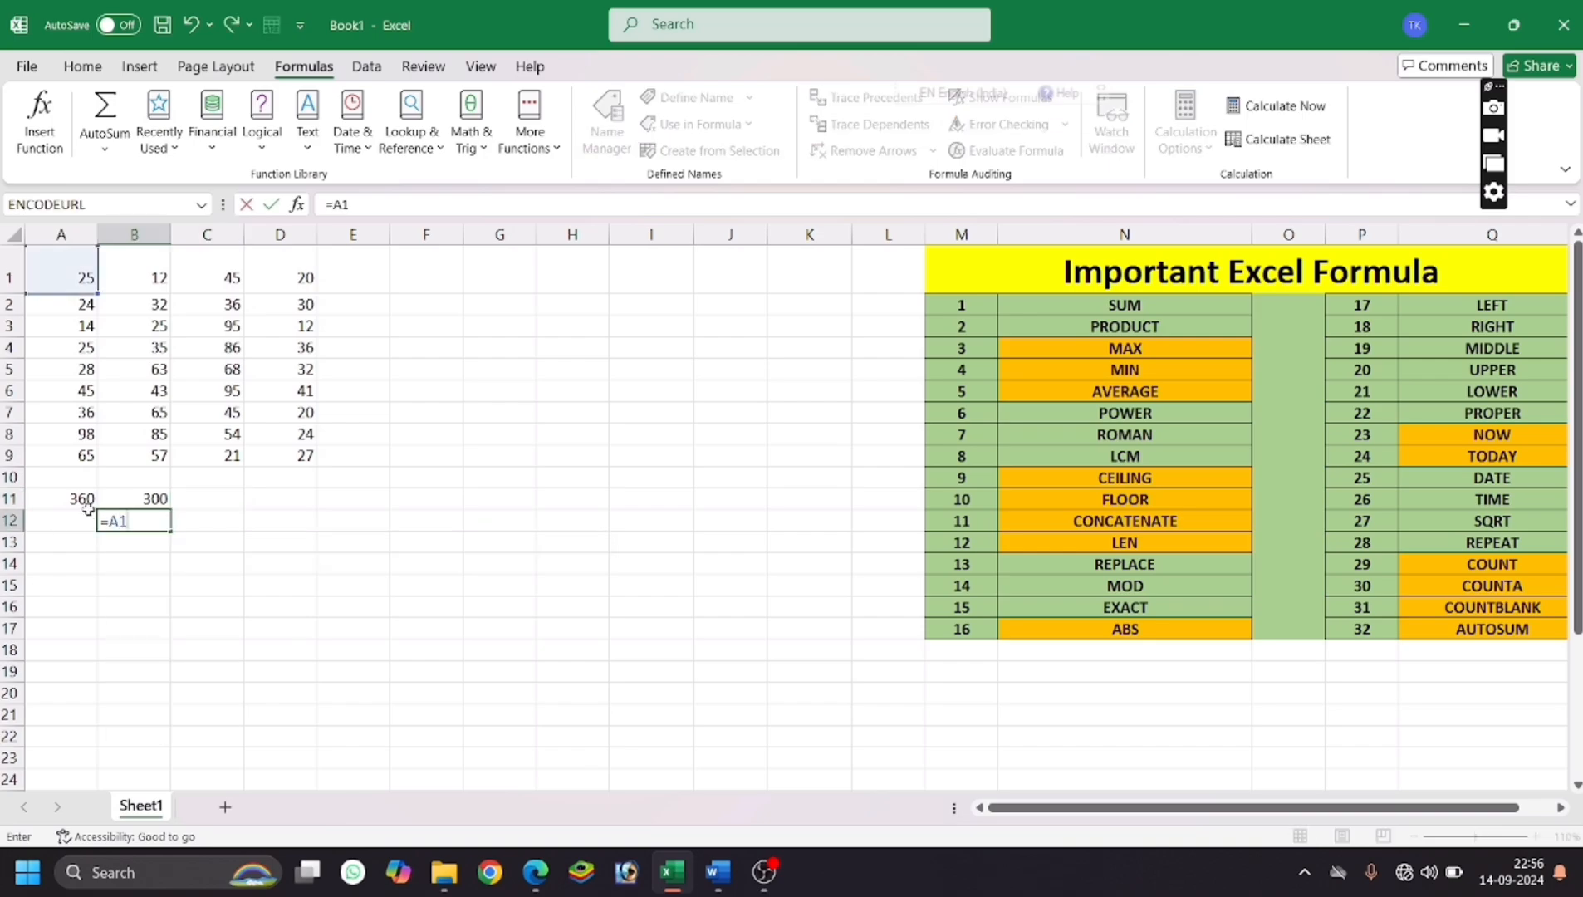
text(*B1)
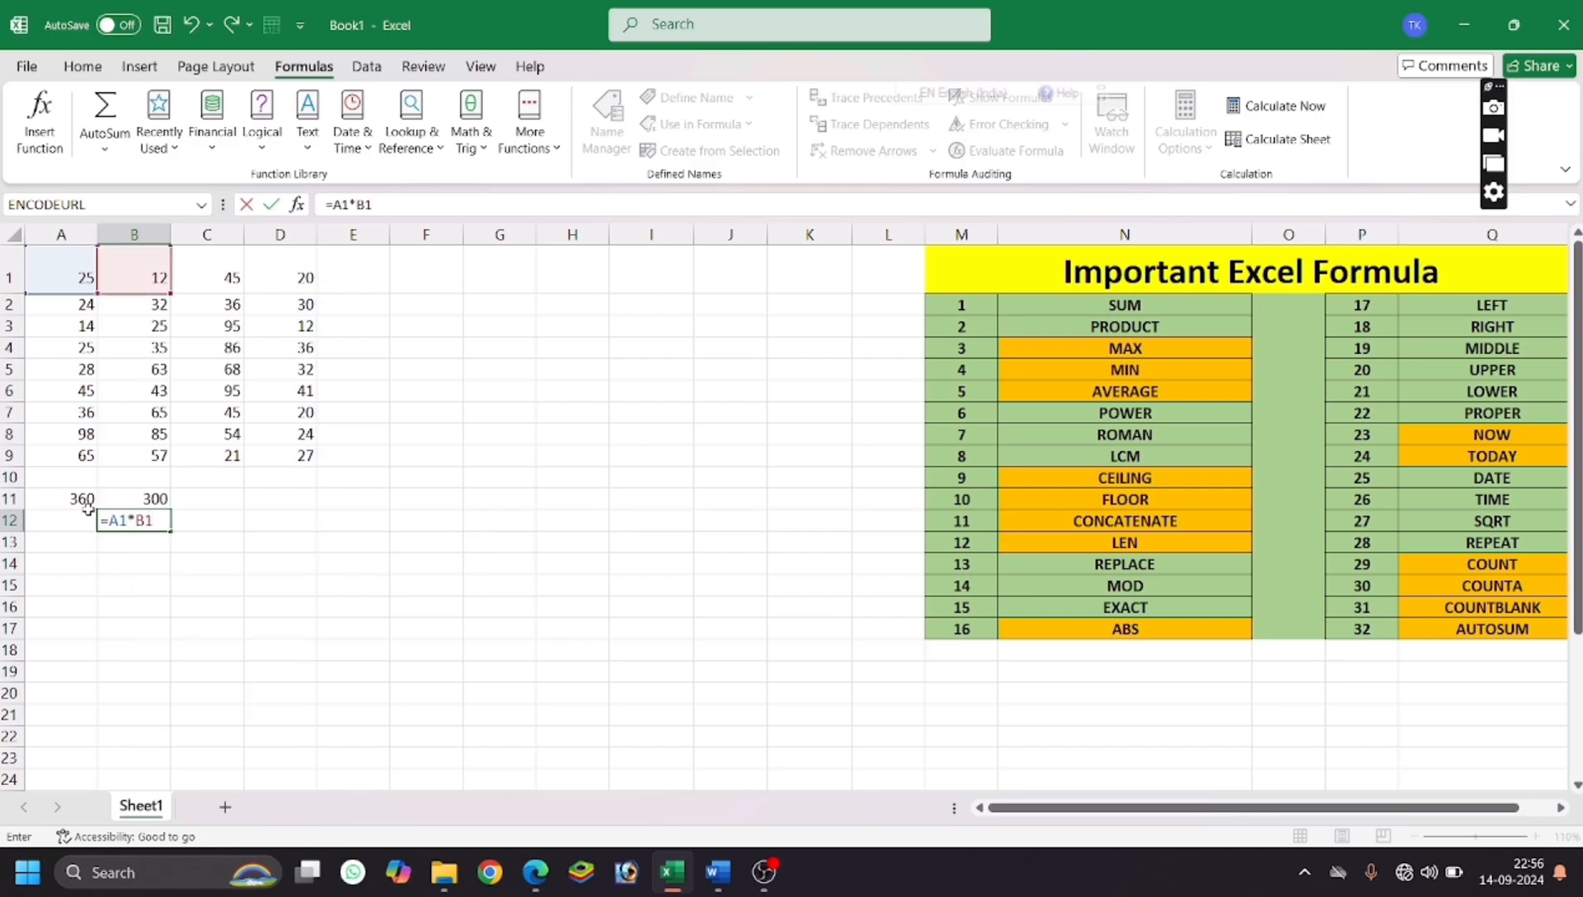
key(Return)
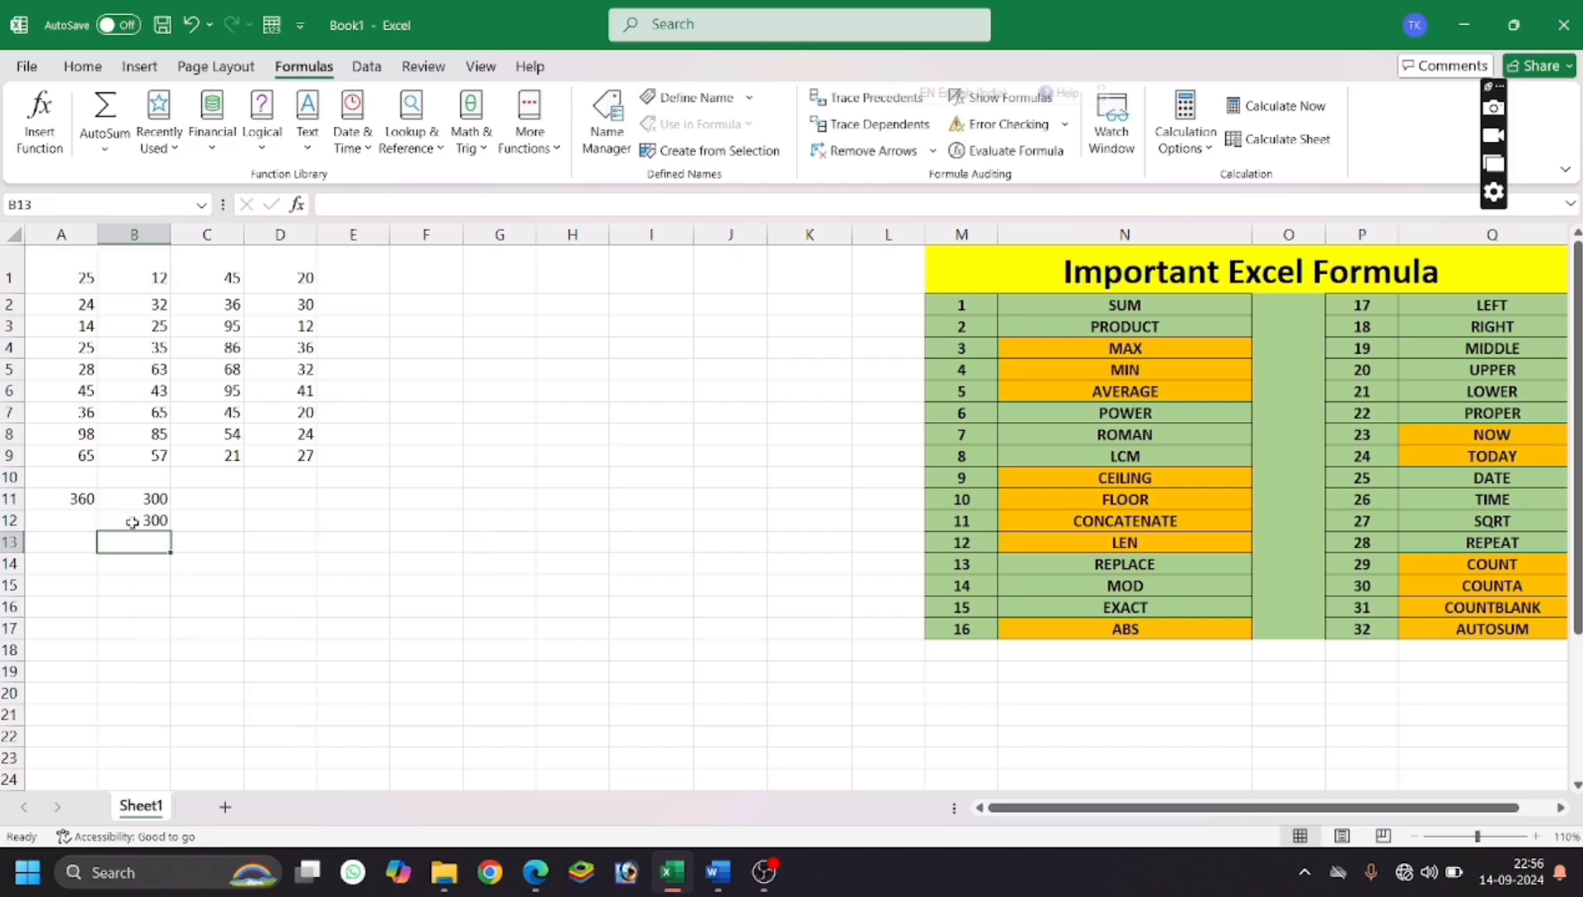
Enter =MAX(D1:D9) in cell D11 to find column D's largest number, and check the formula against the column.
click(1125, 329)
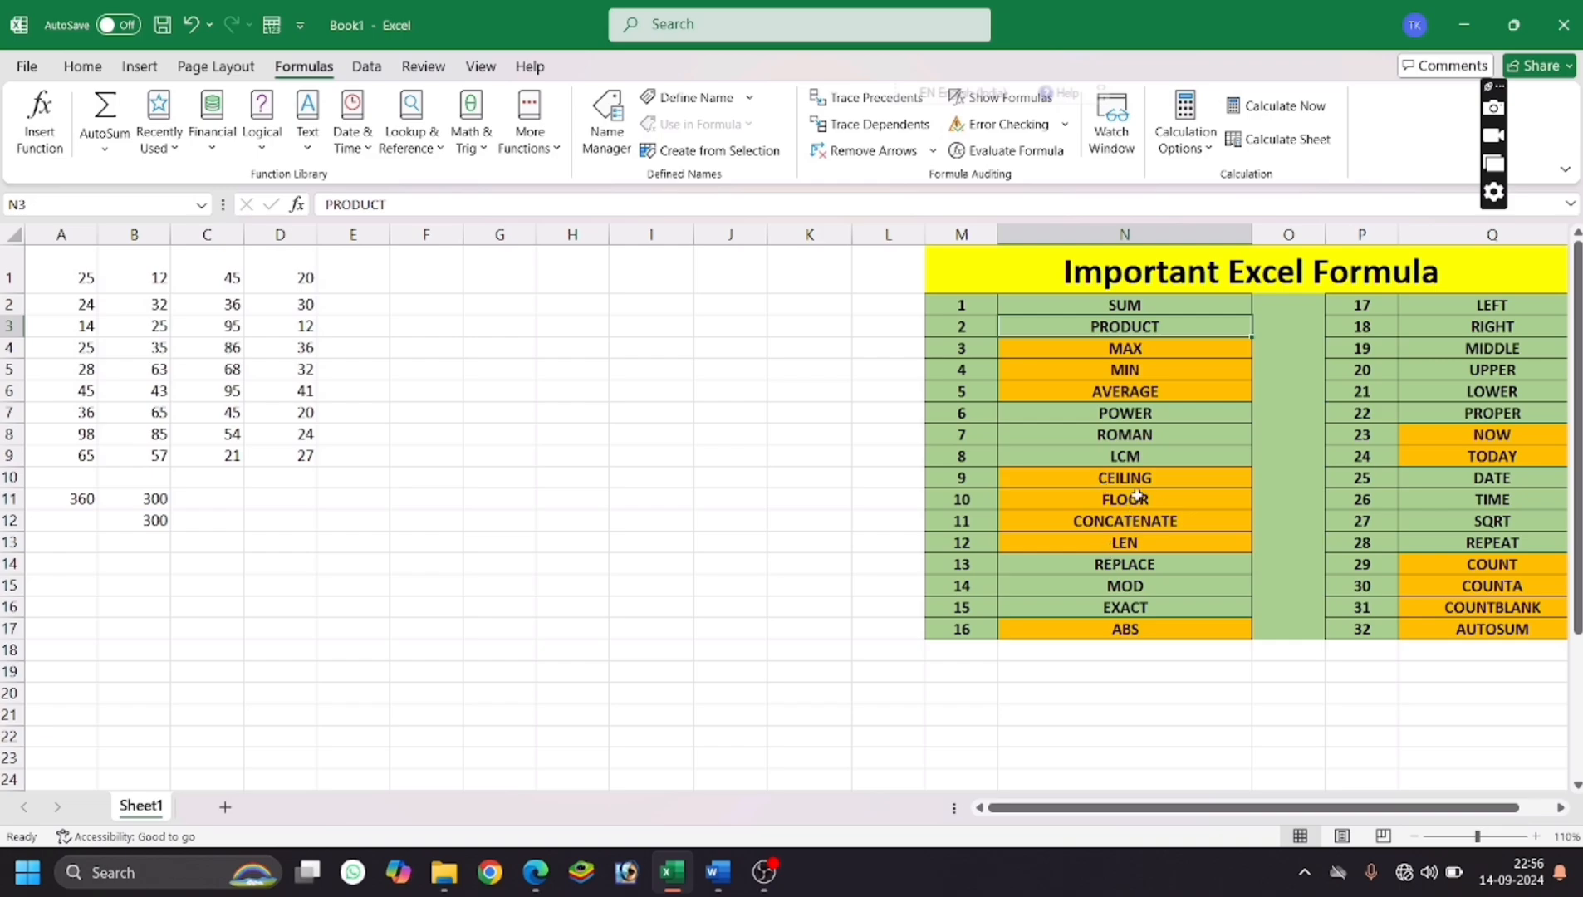
click(235, 558)
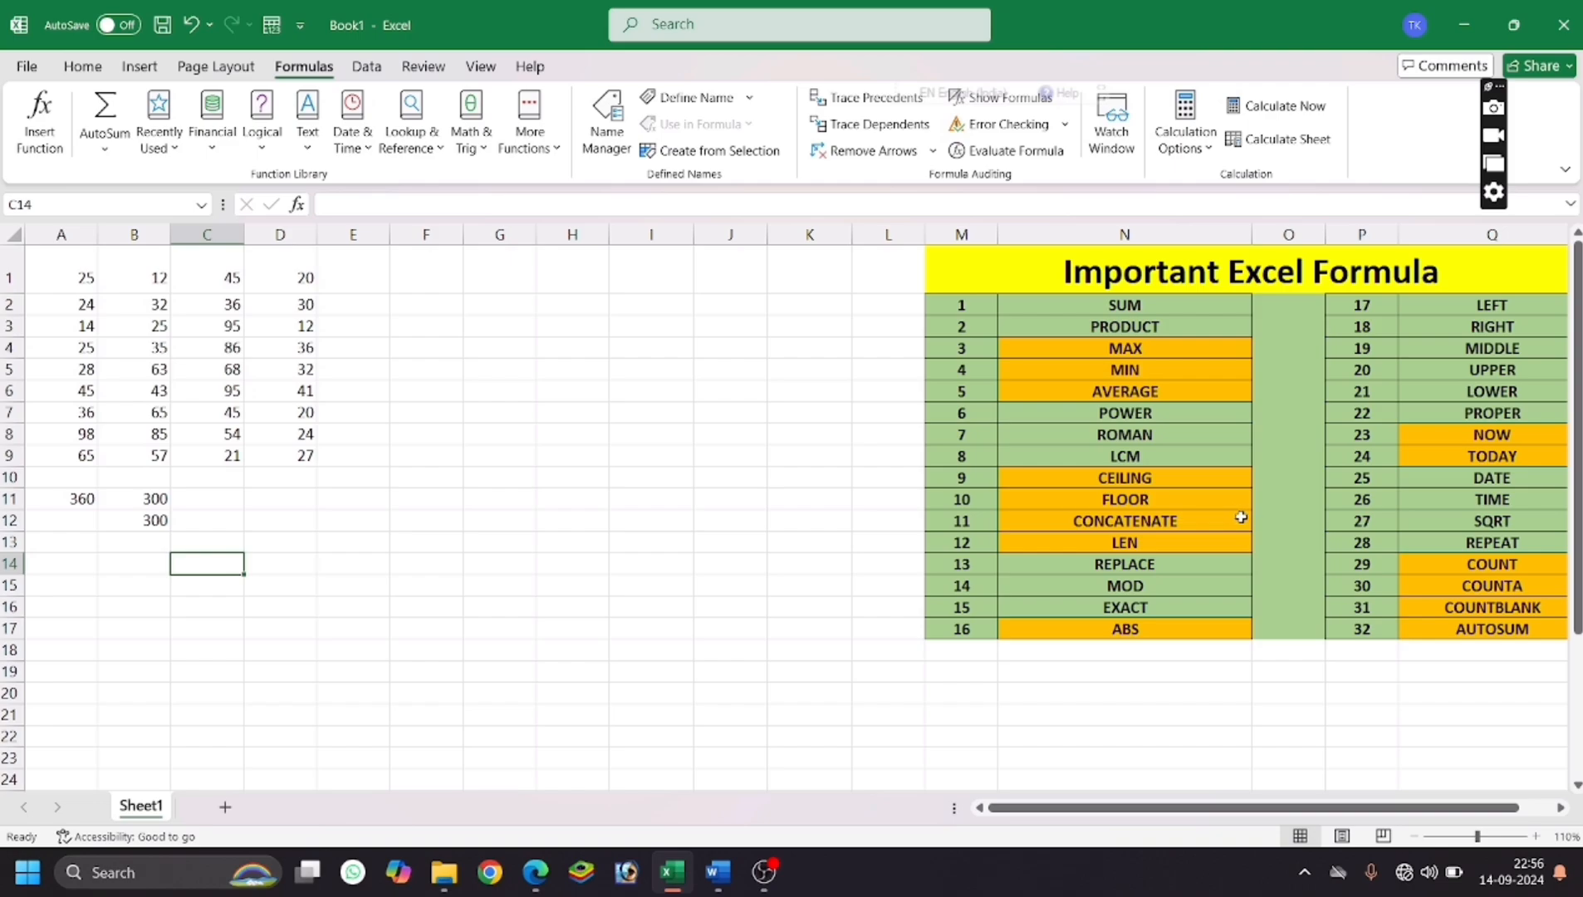
click(275, 498)
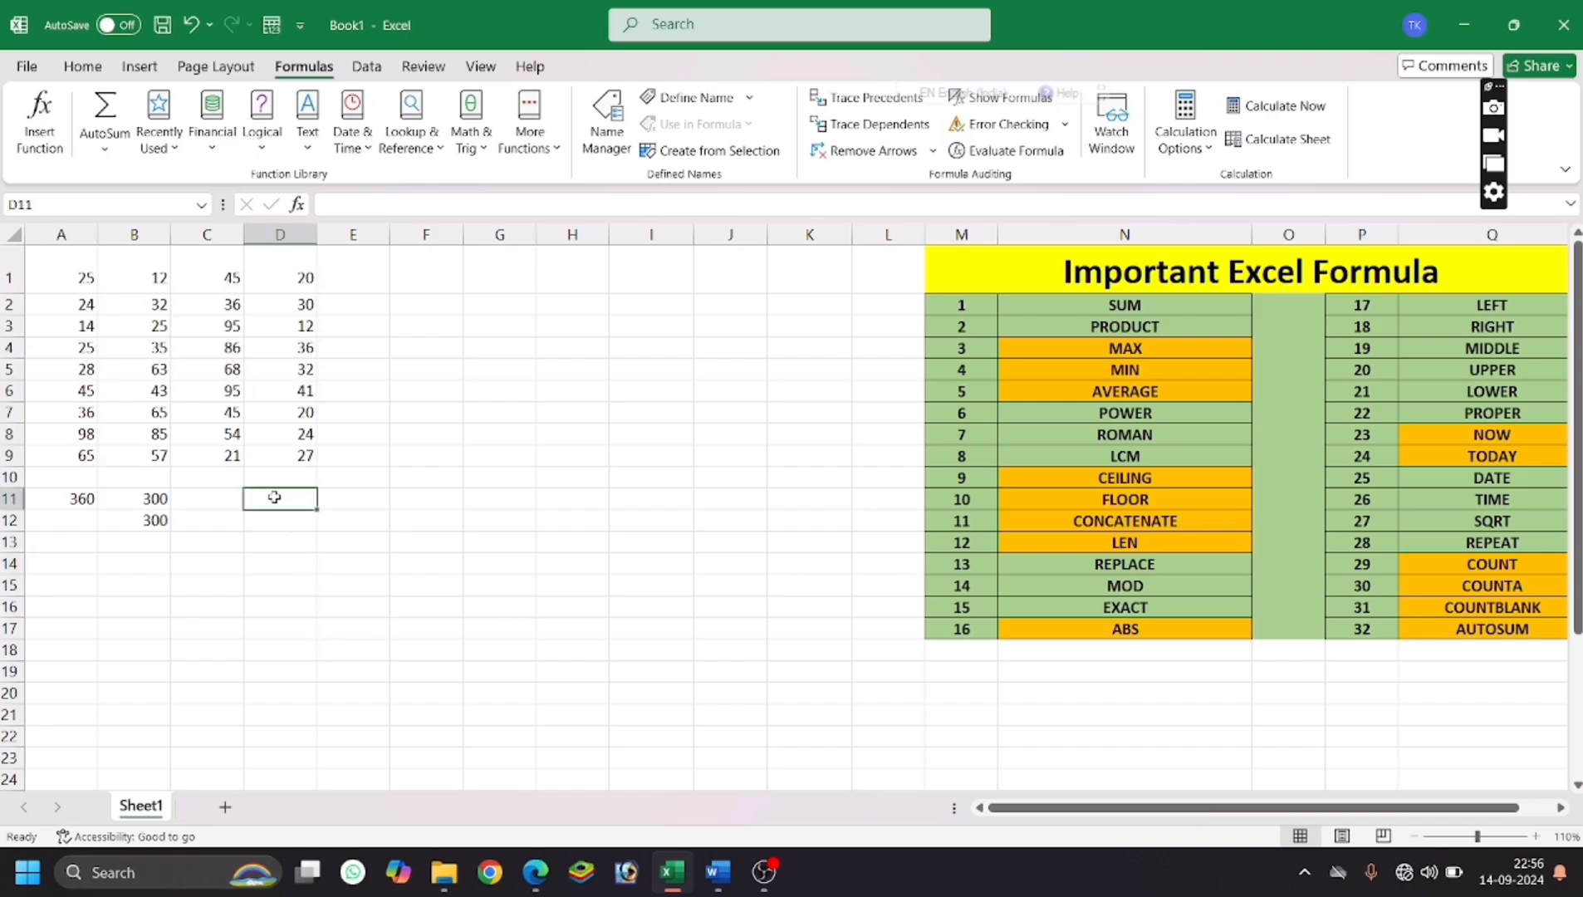
text(=MAX)
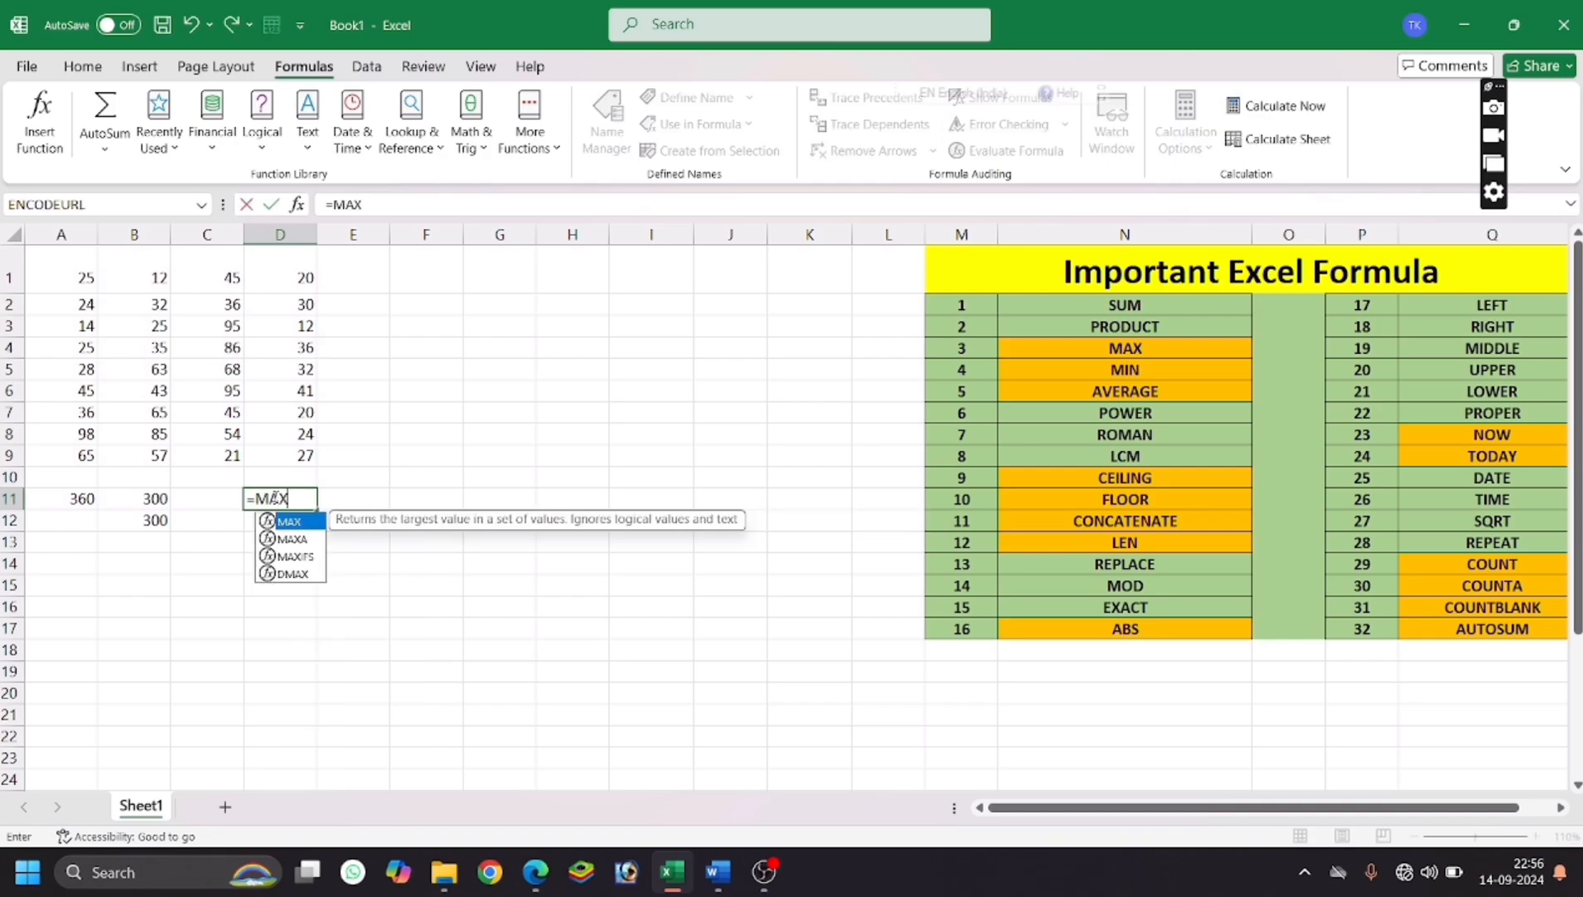
text(()
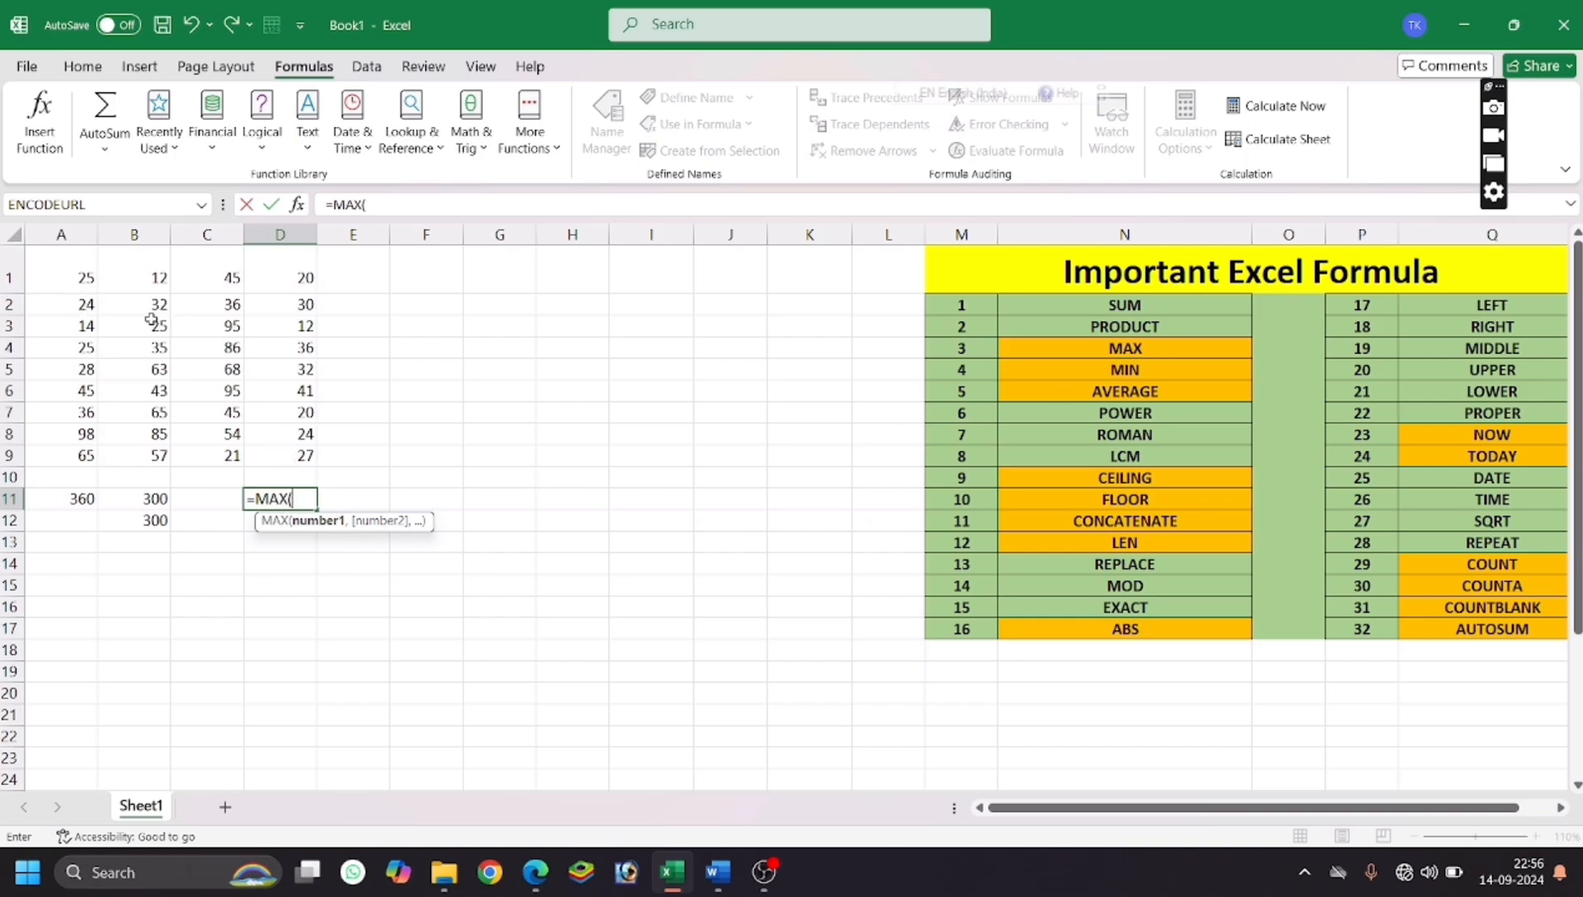
drag(268, 278, 270, 455)
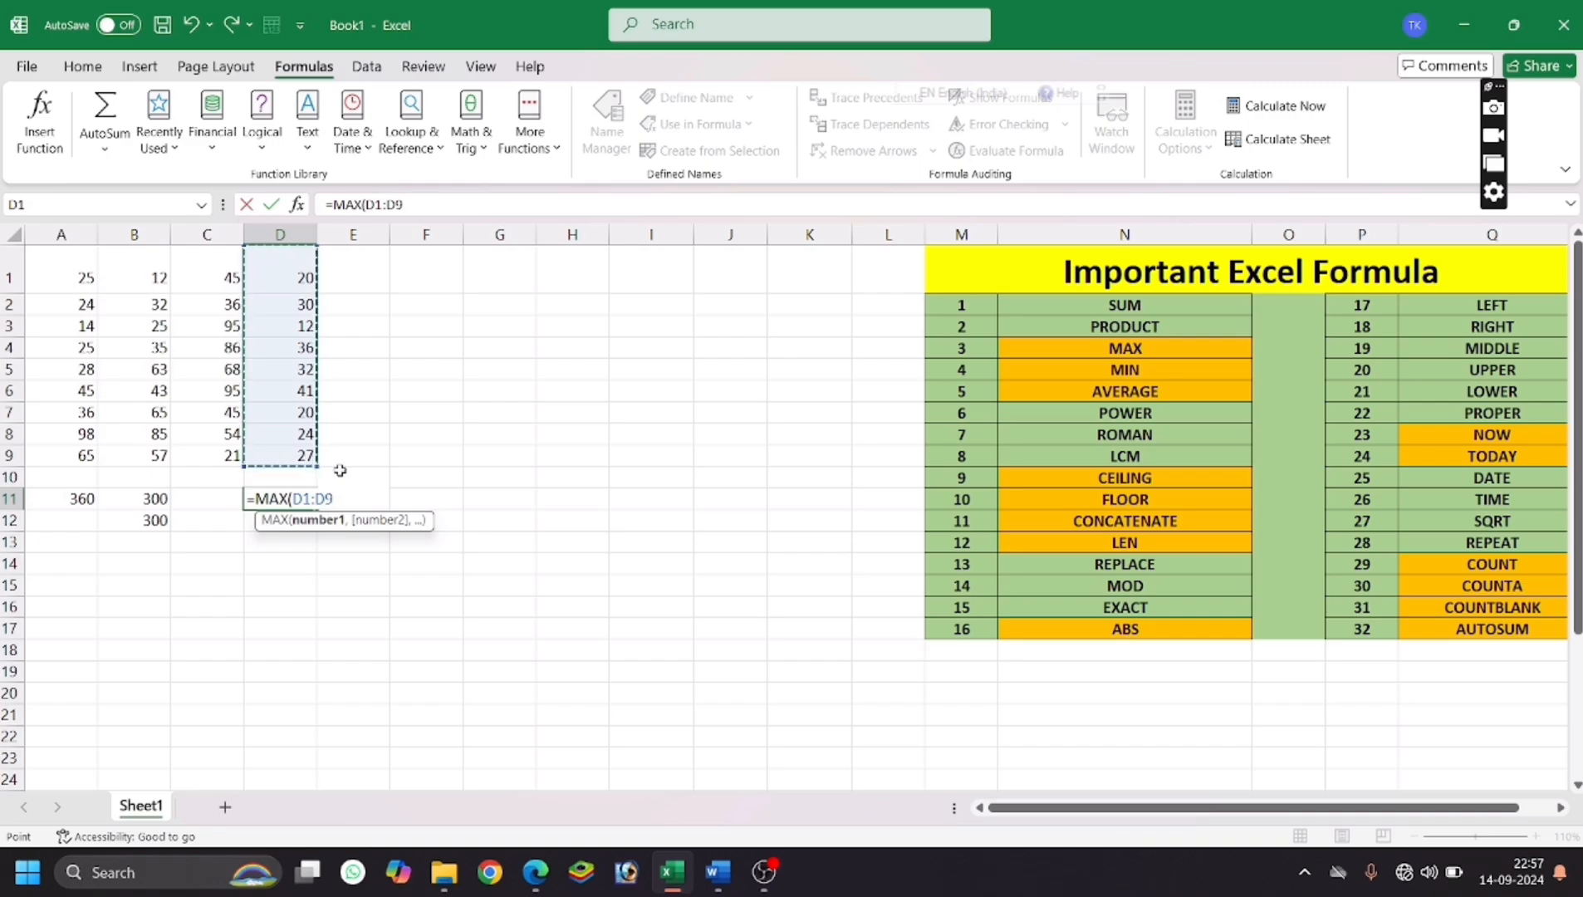
key(Return)
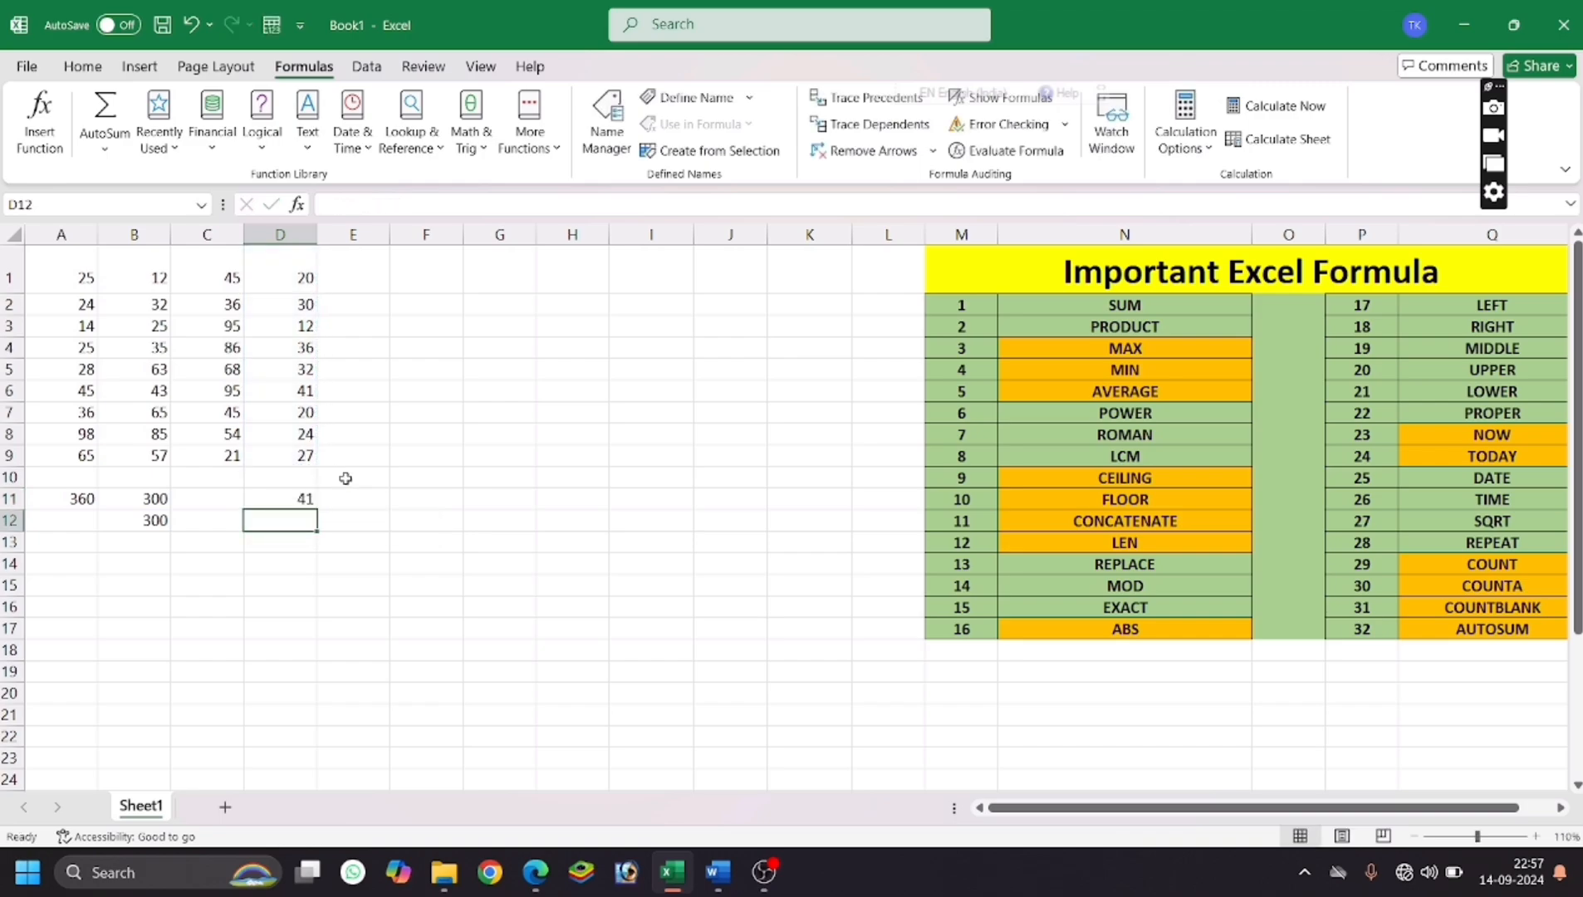
double_click(294, 499)
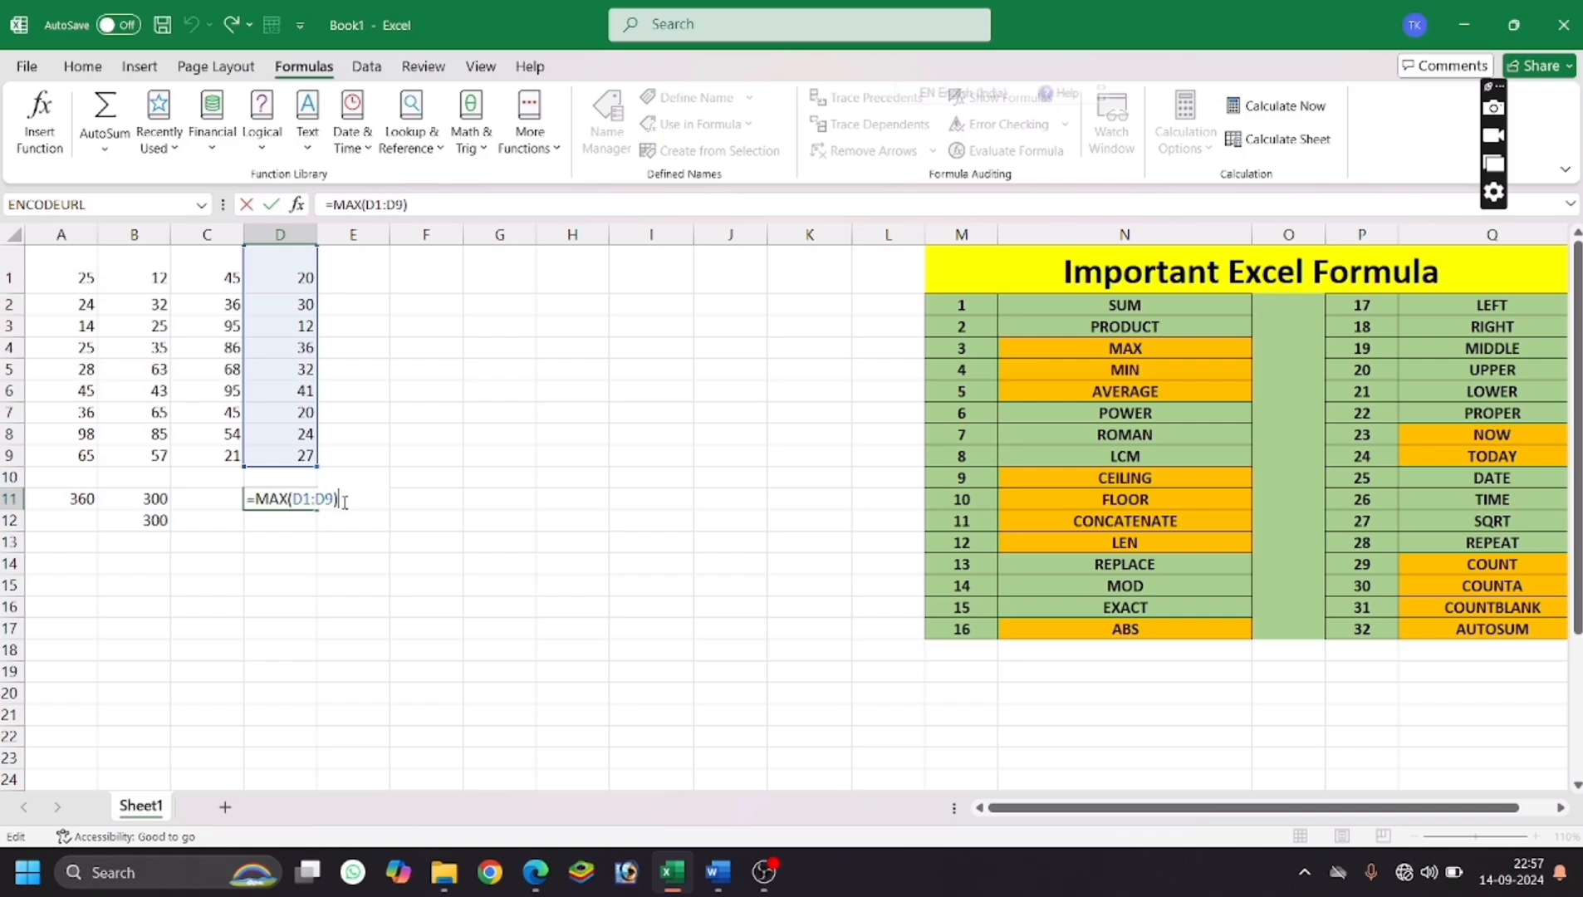
key(Escape)
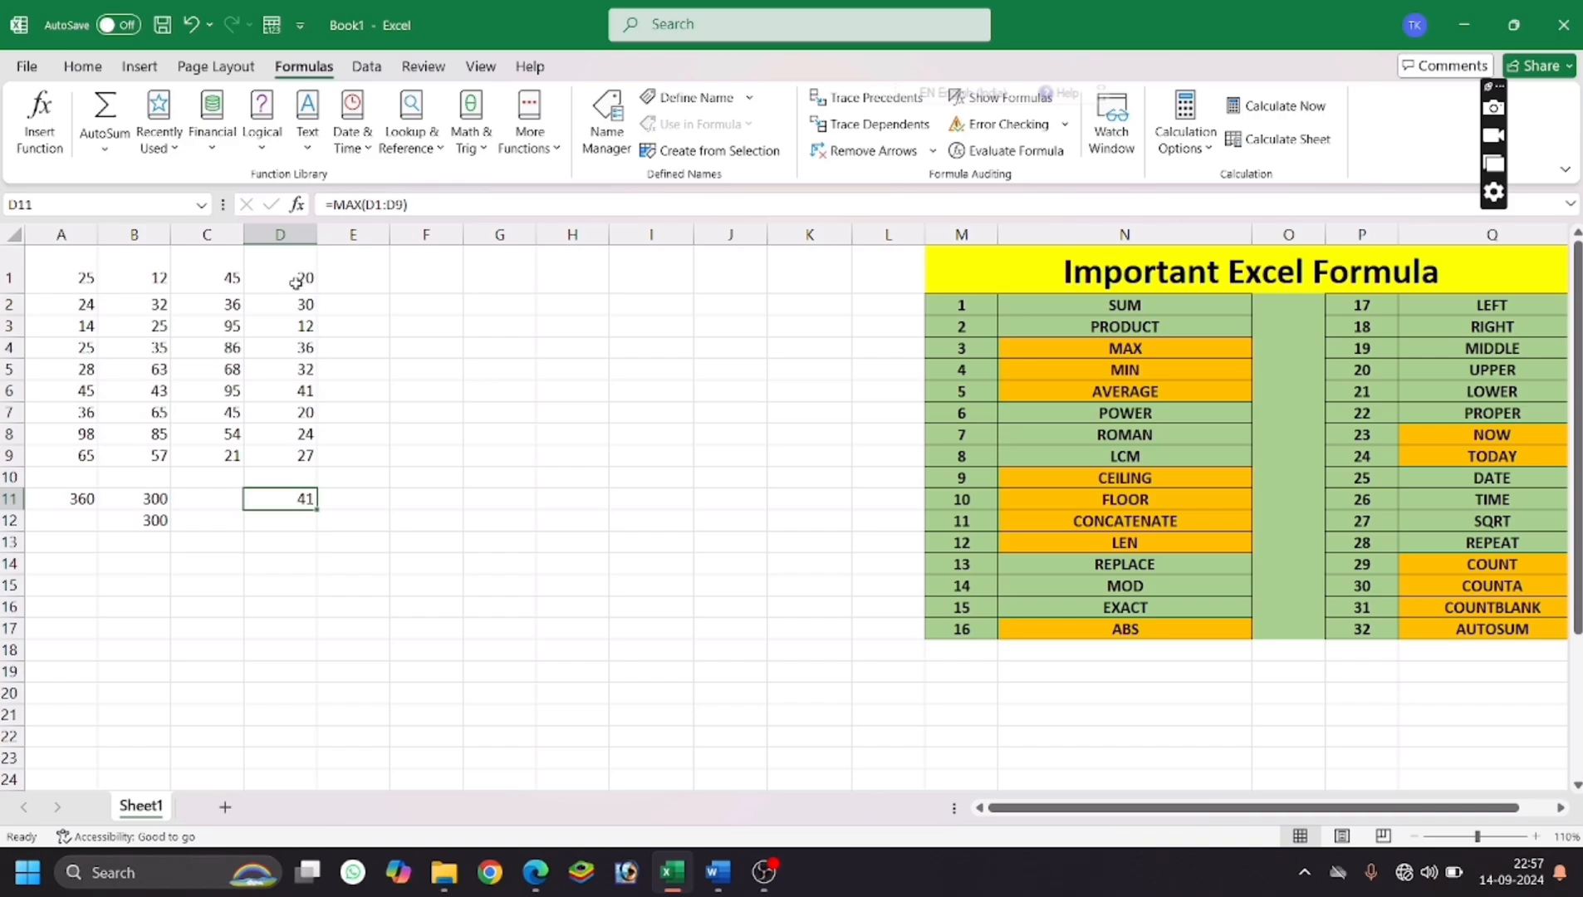
click(292, 388)
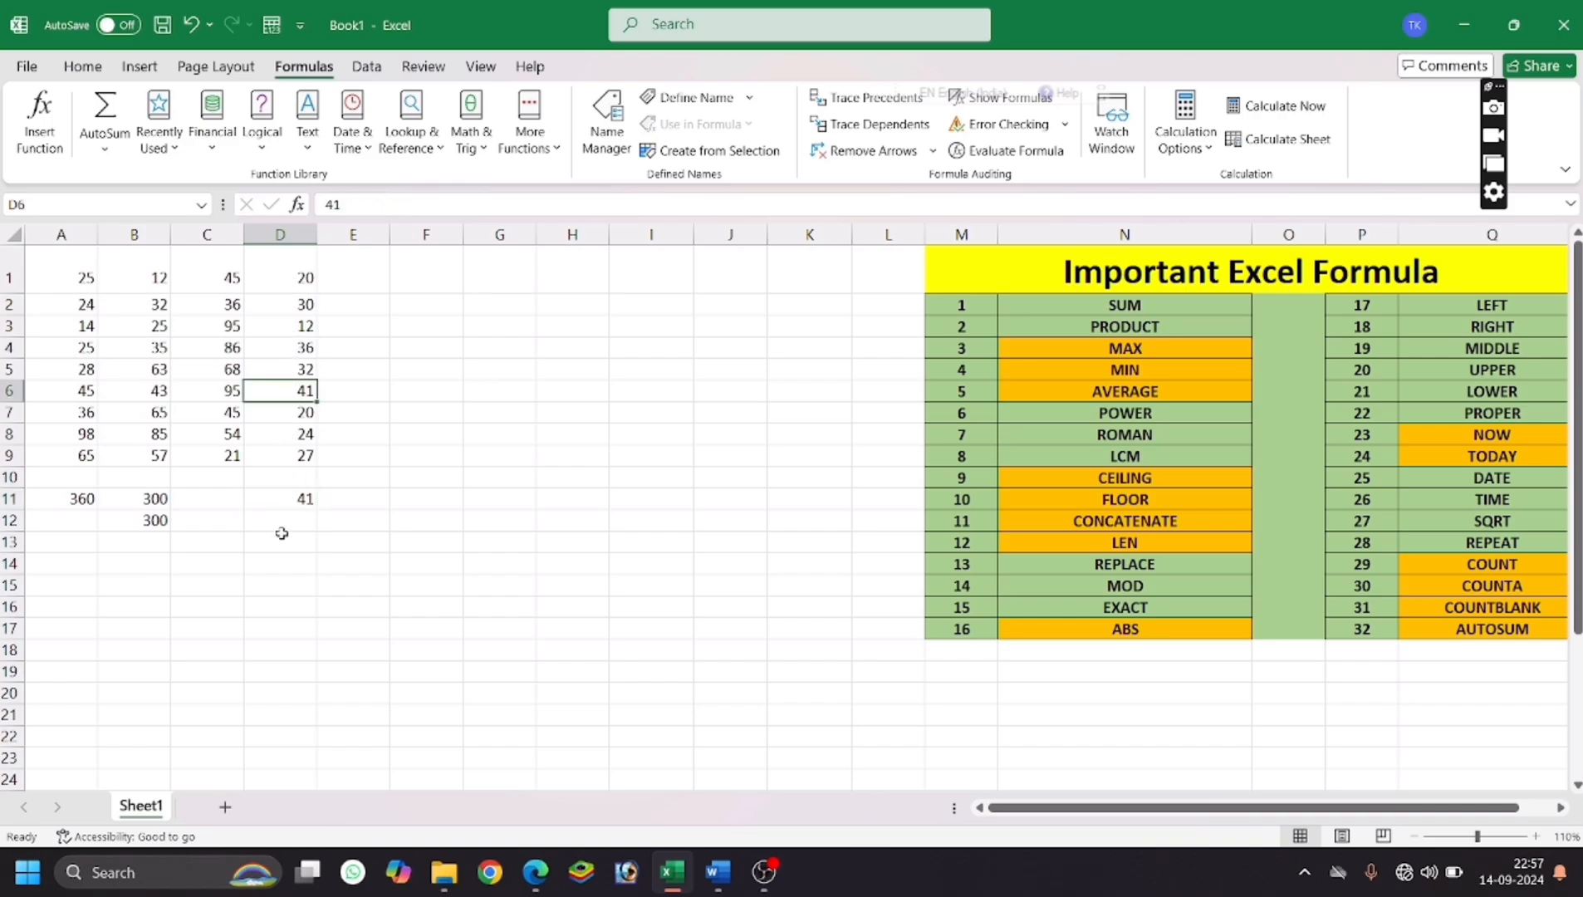
Enter =MIN(A1:D9) in cell D13 to find the smallest number across all four columns.
click(293, 546)
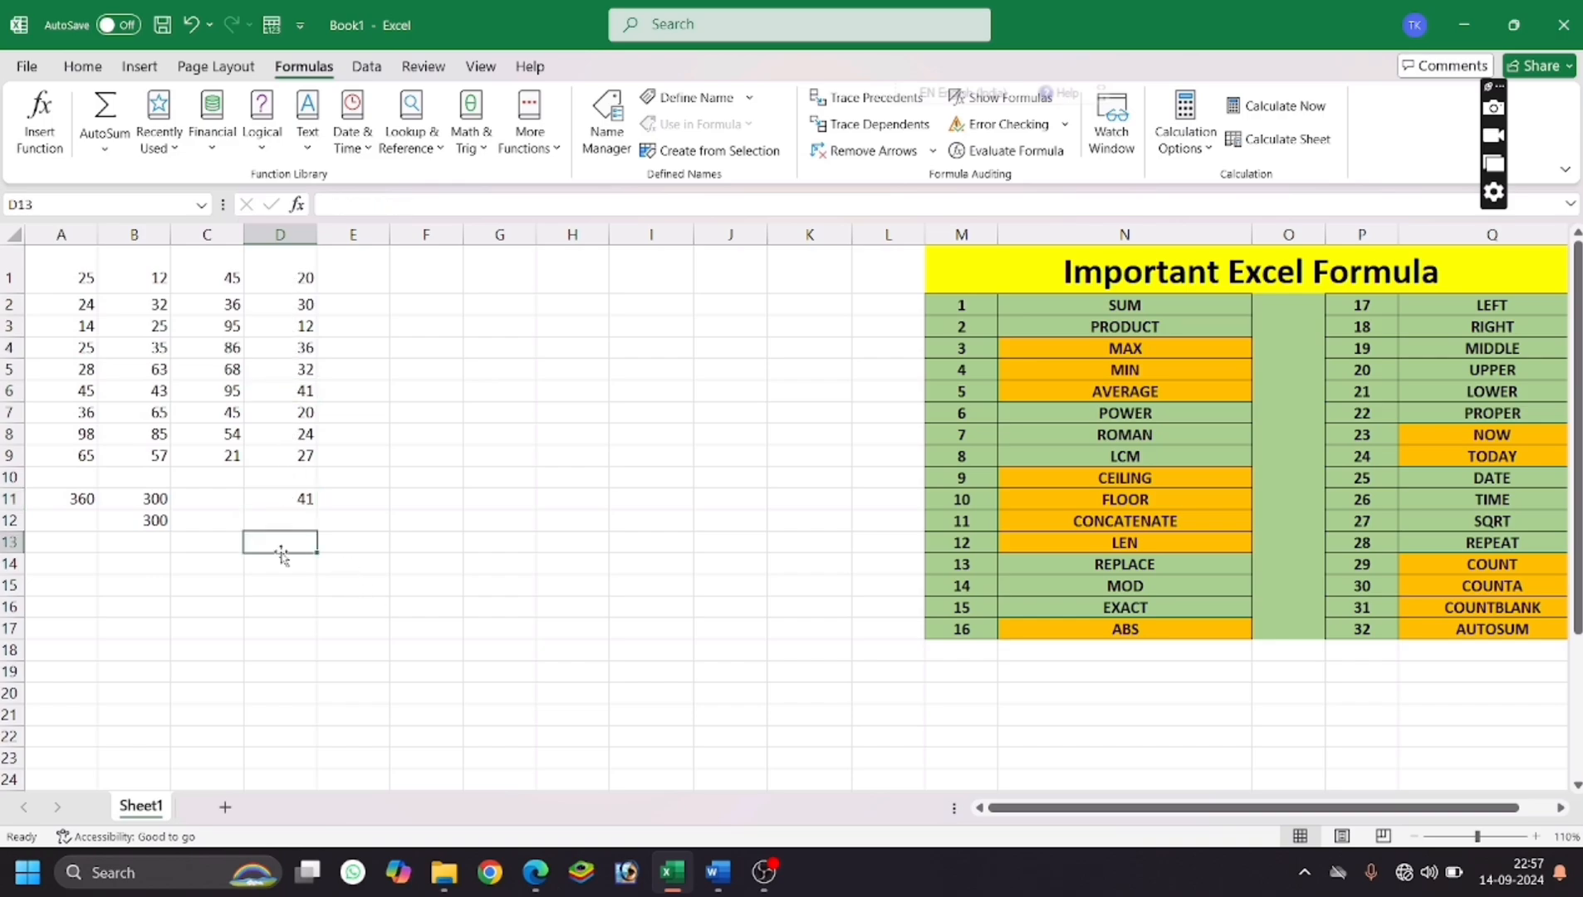
text(=MIN)
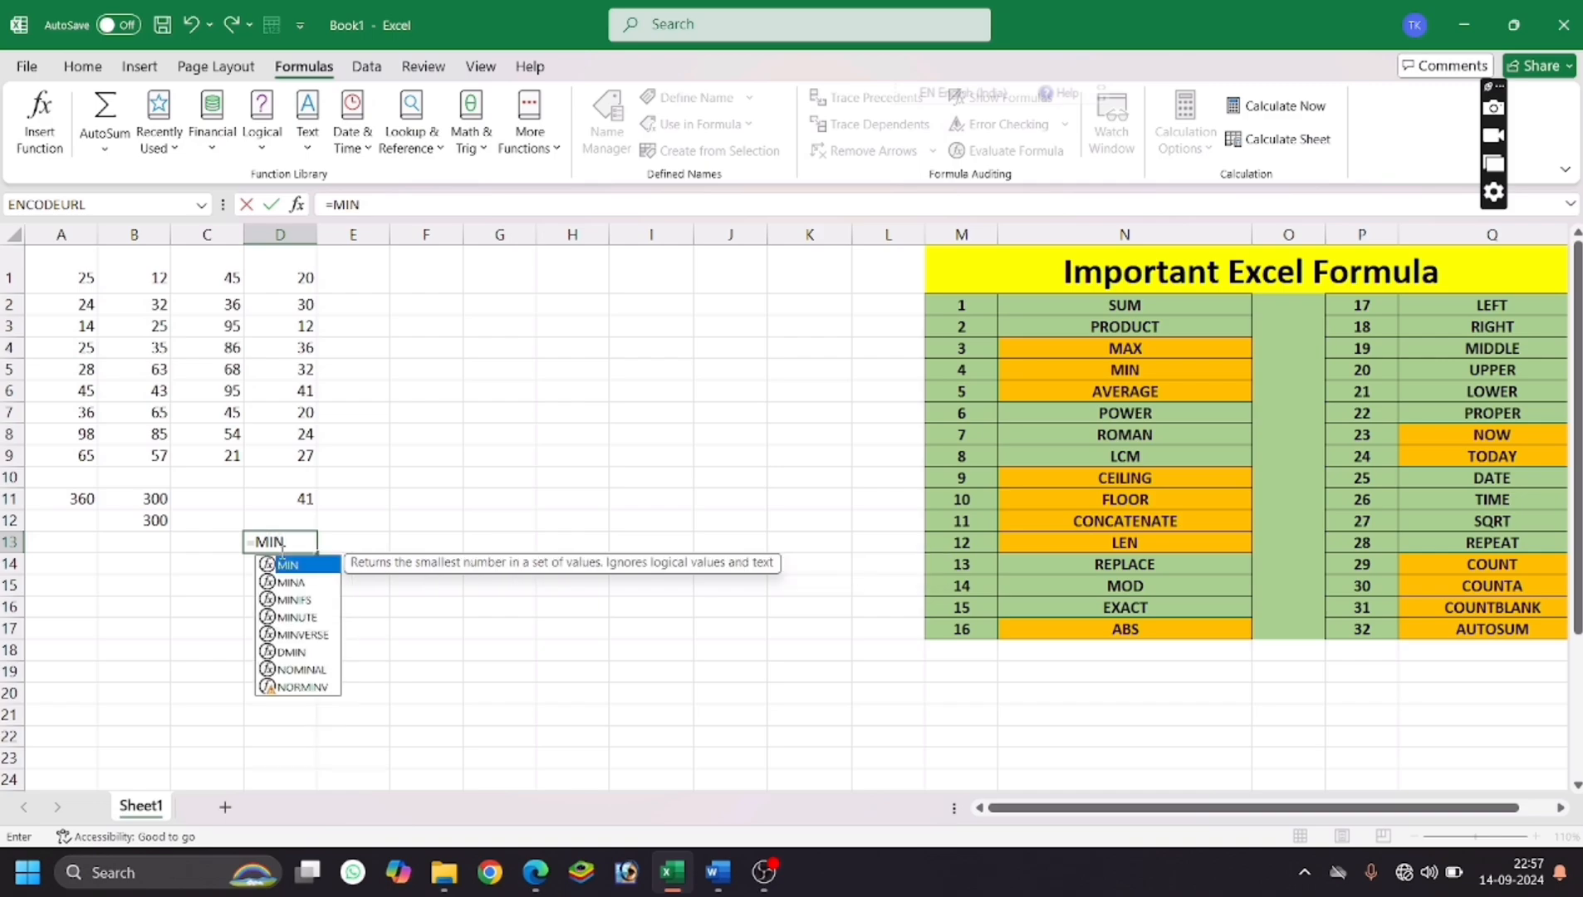
text(()
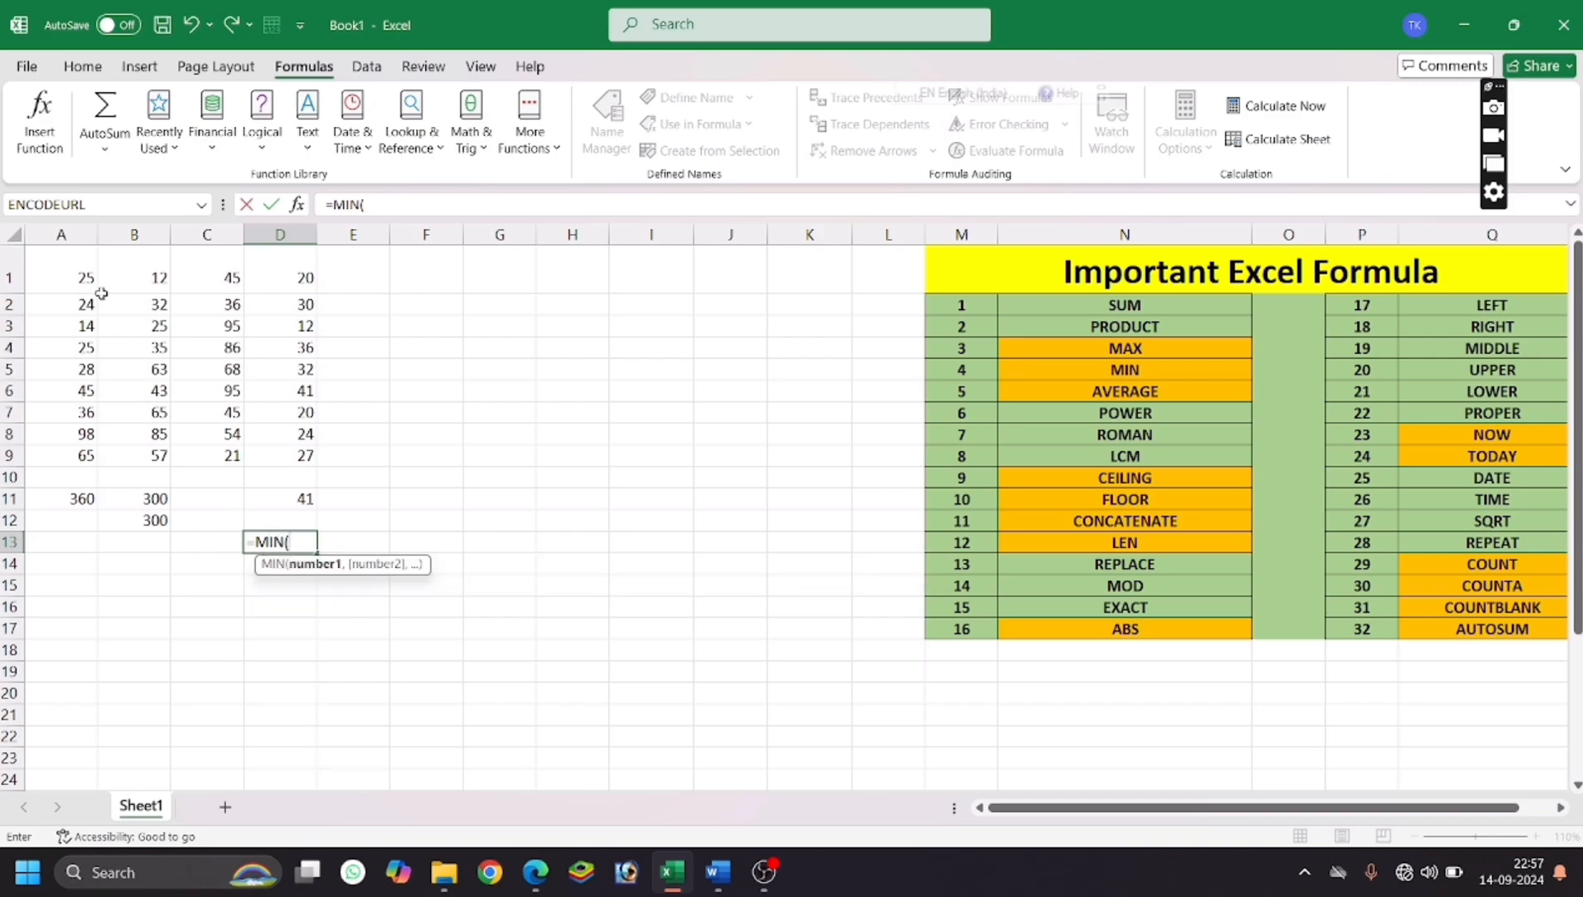
drag(87, 269, 283, 457)
text())
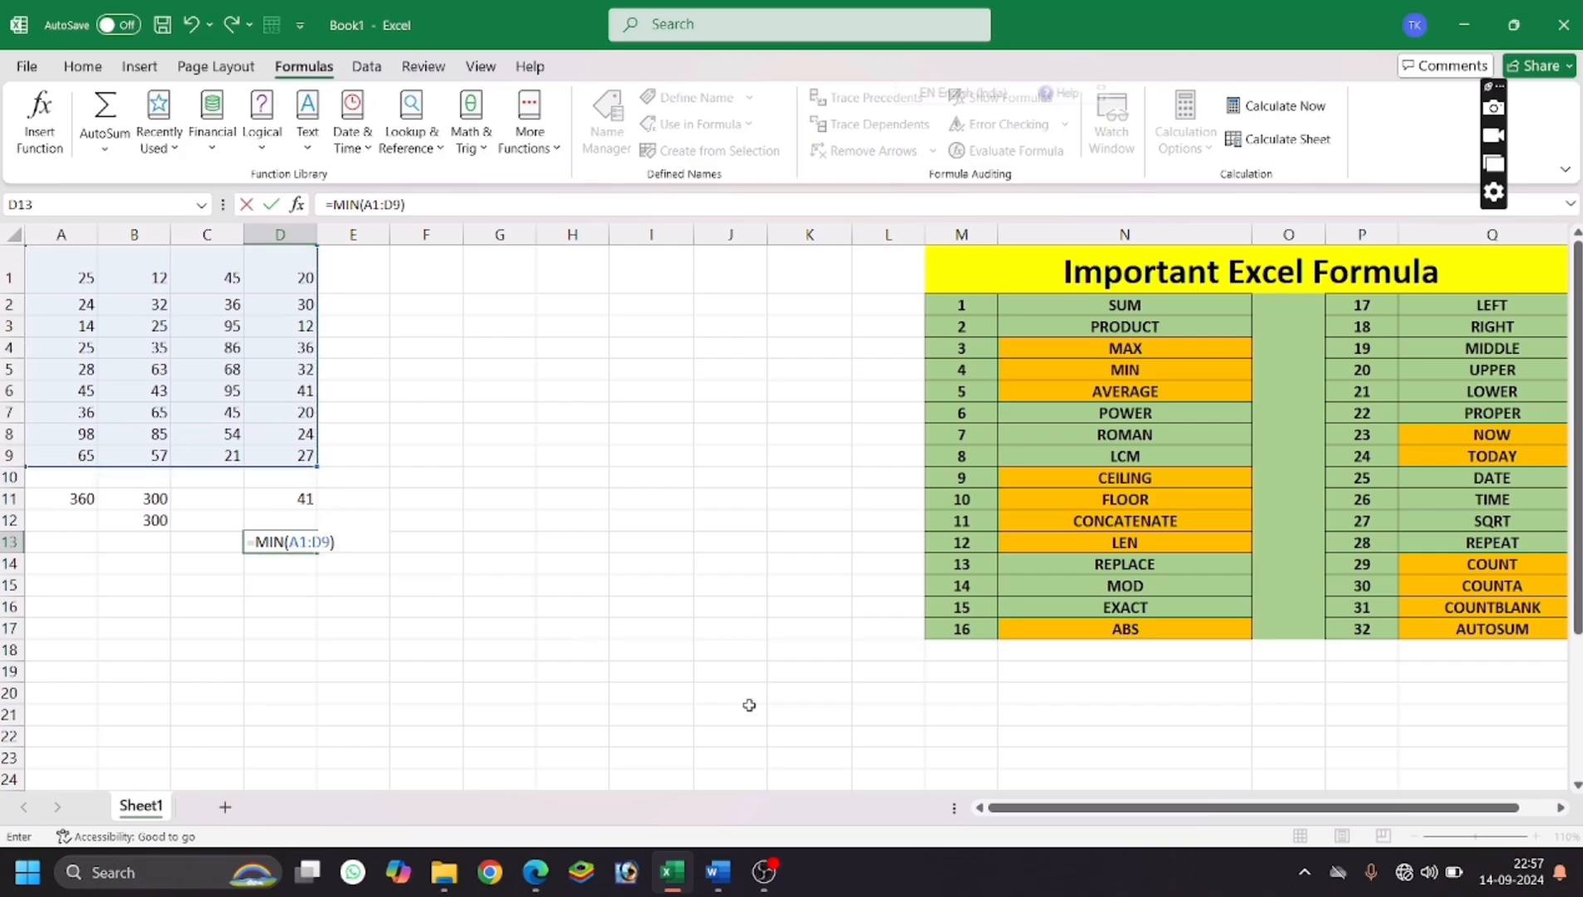
key(Return)
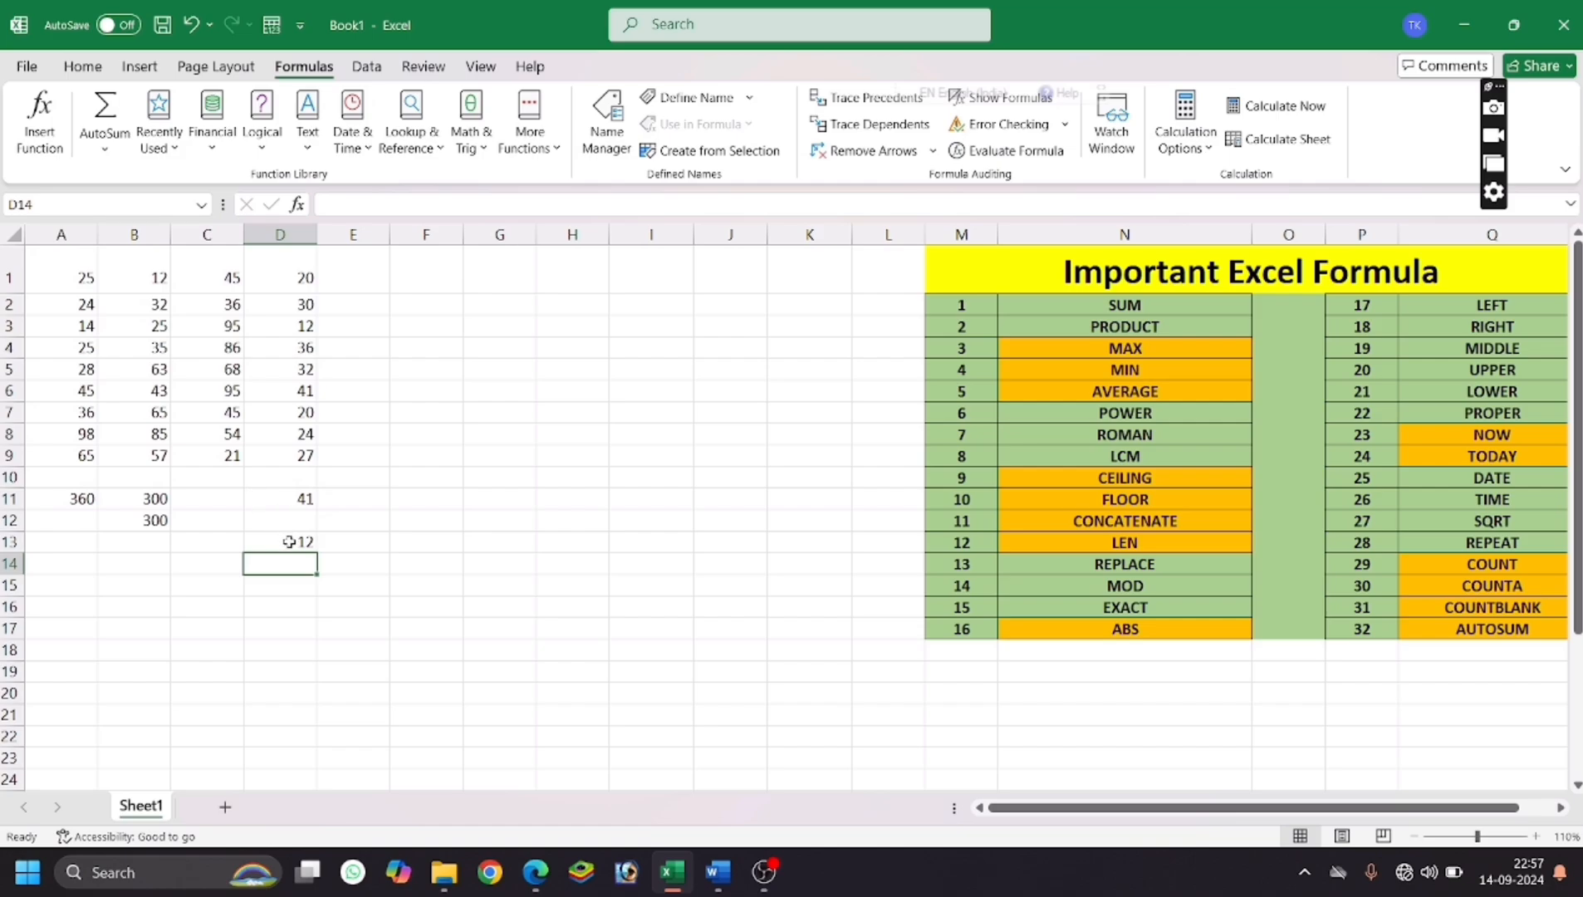
Enter =MIN(A1:D10) in cell E18, covering the number block plus the empty row below it, and select cell D10.
click(332, 659)
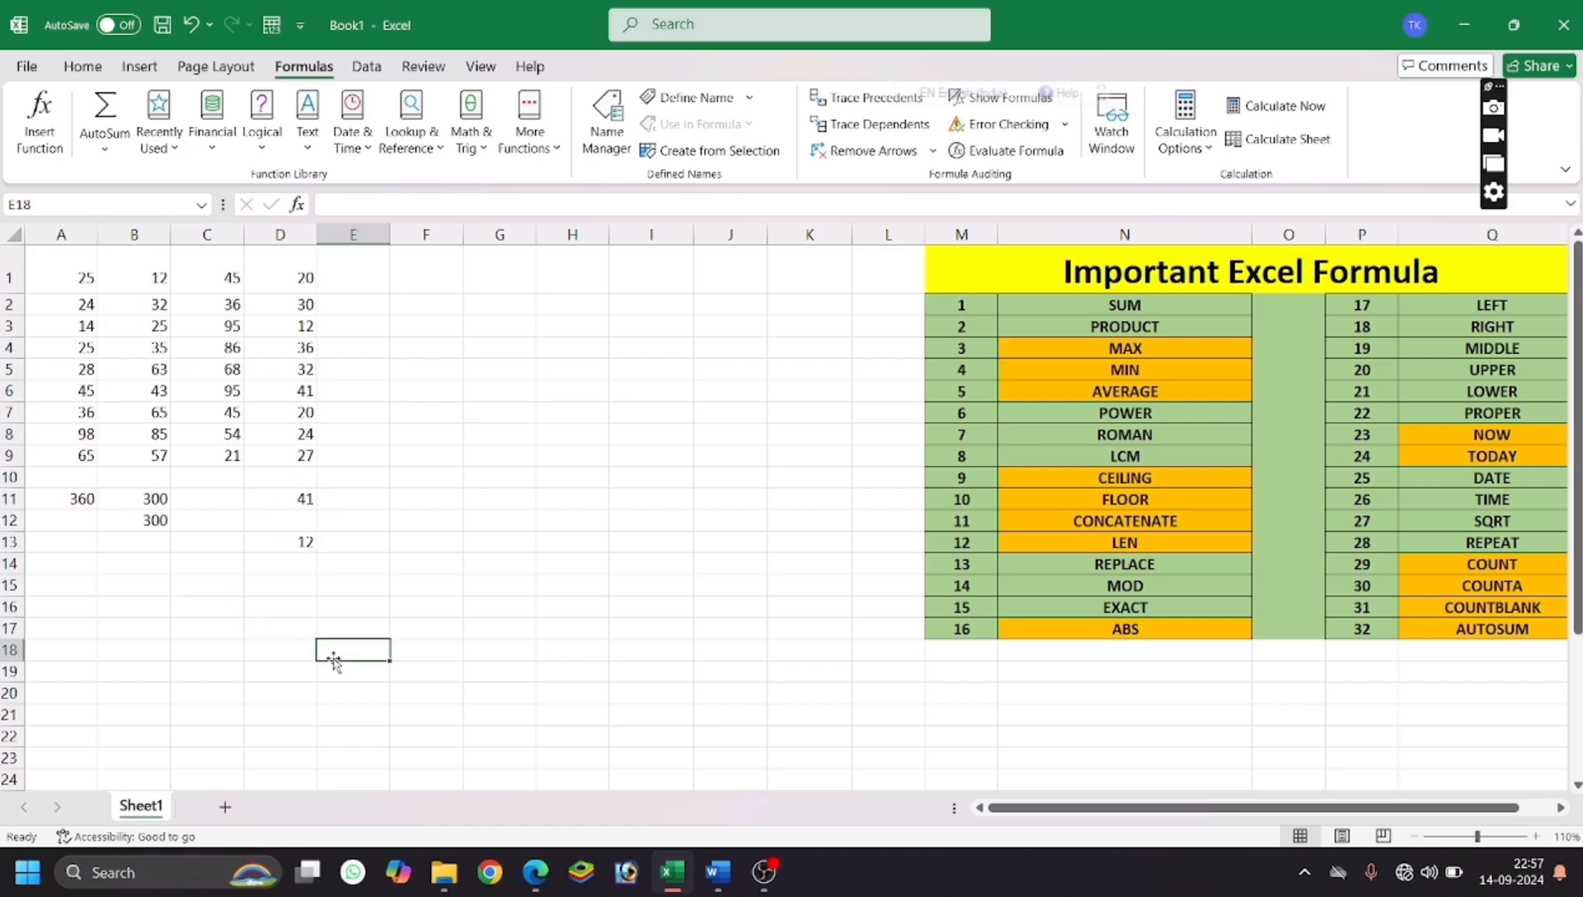
text(=M)
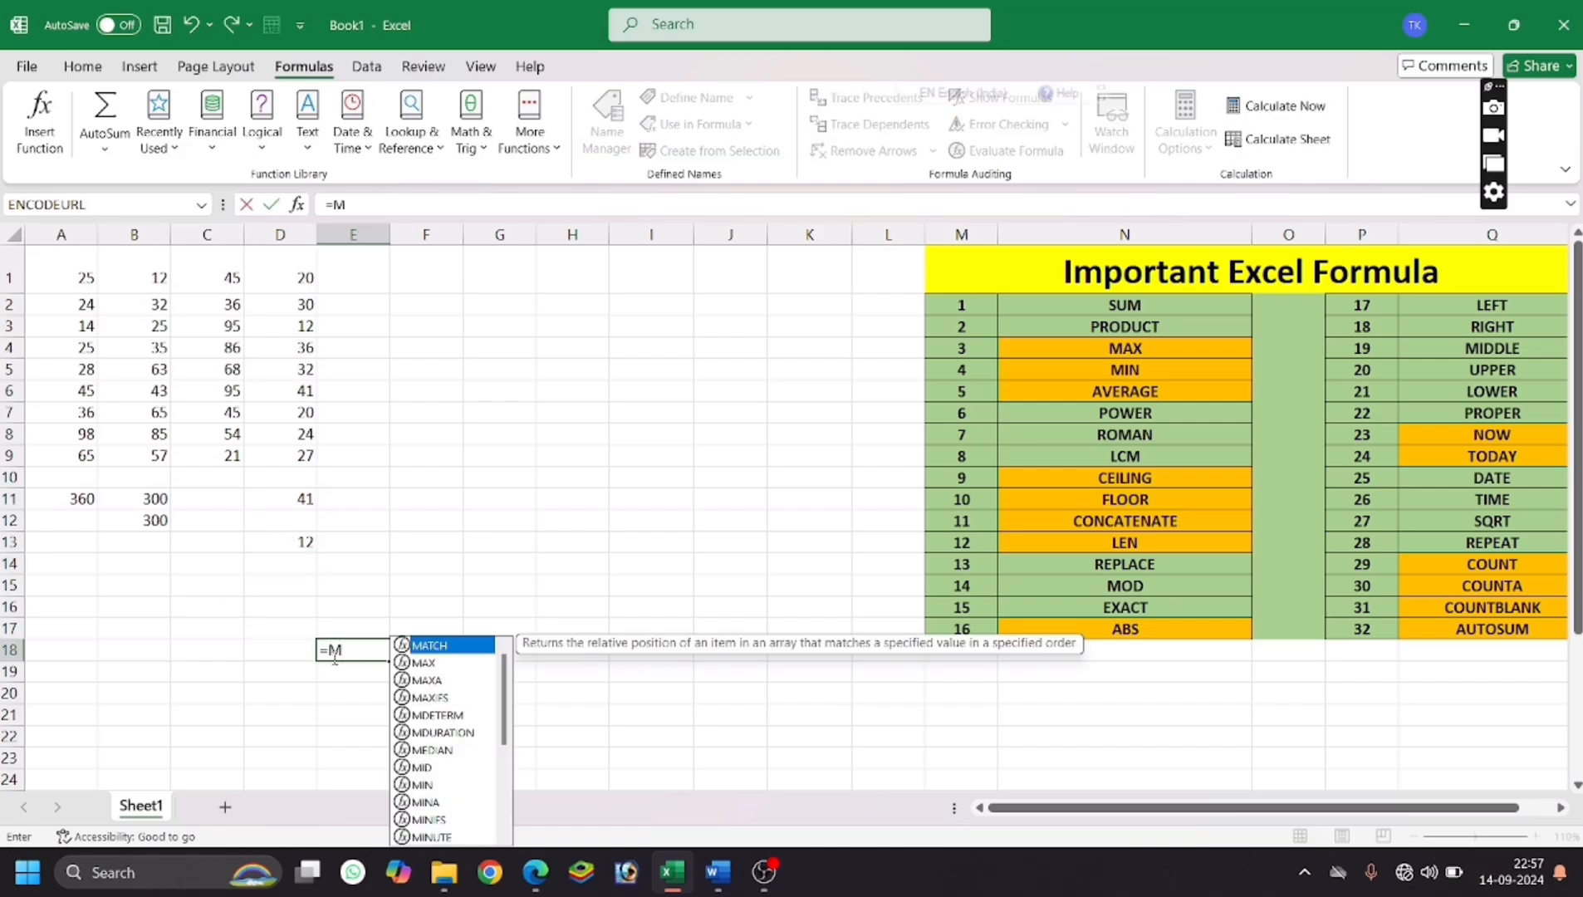
text(IN()
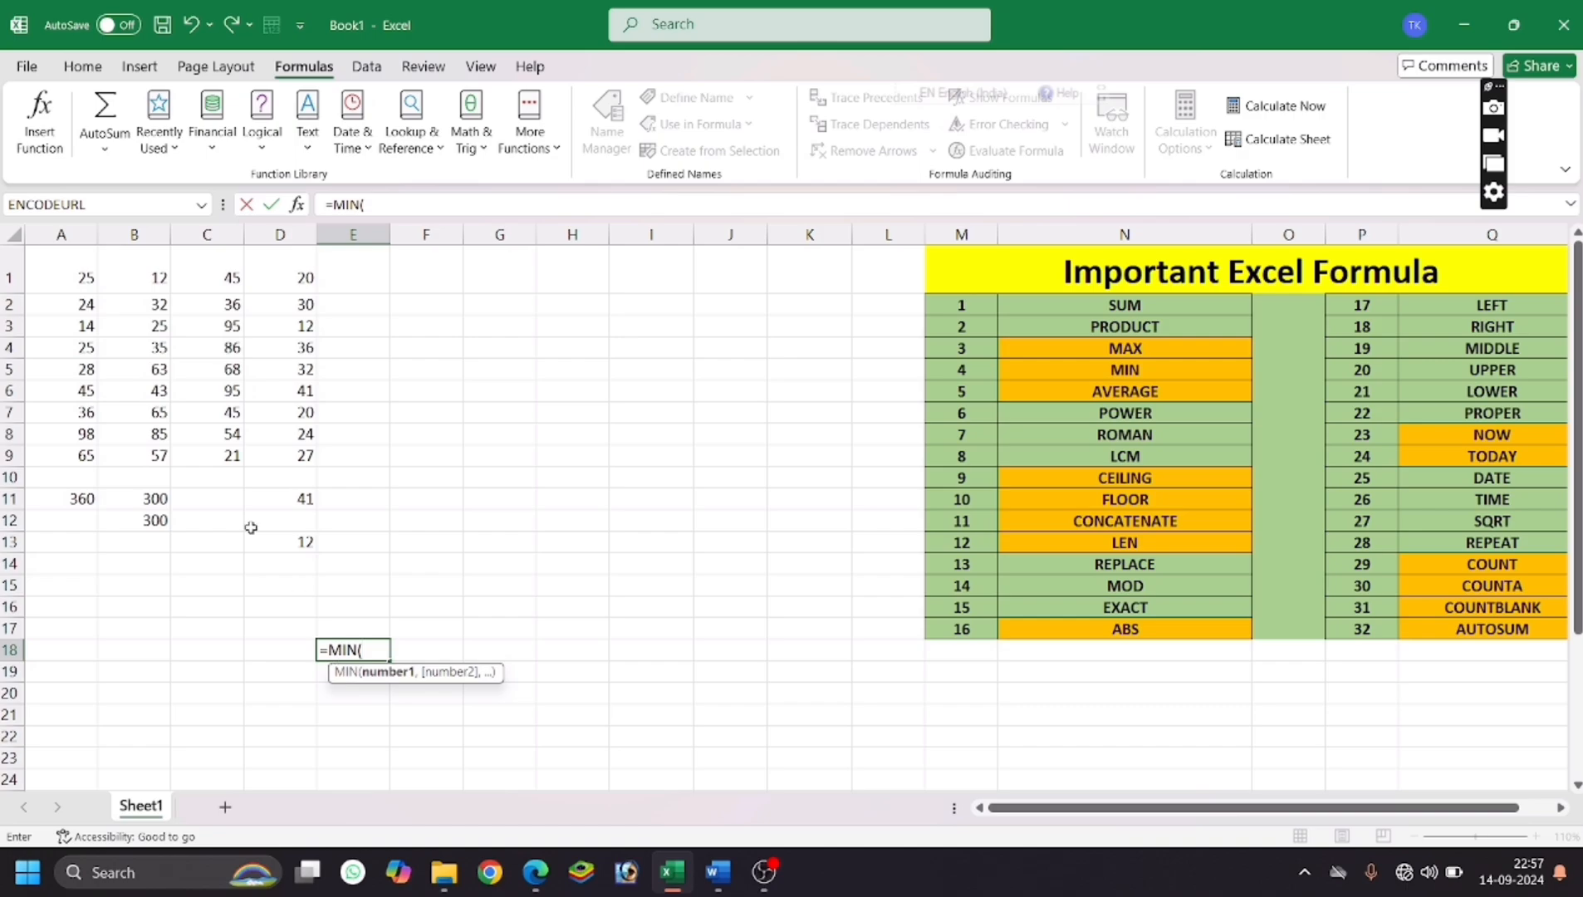
drag(63, 260, 282, 475)
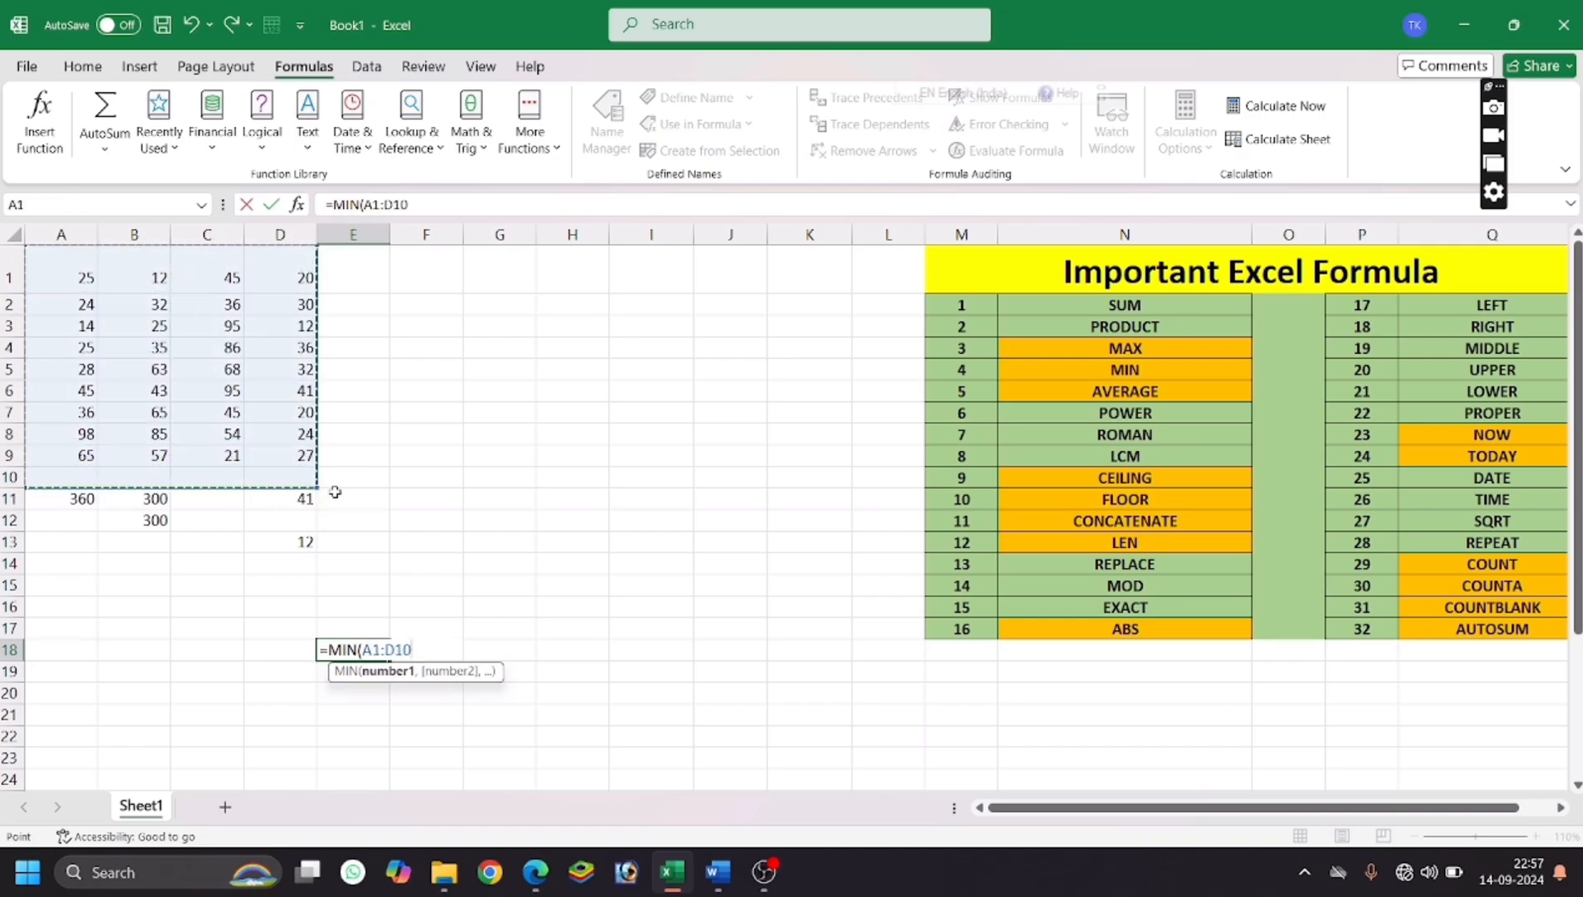
text())
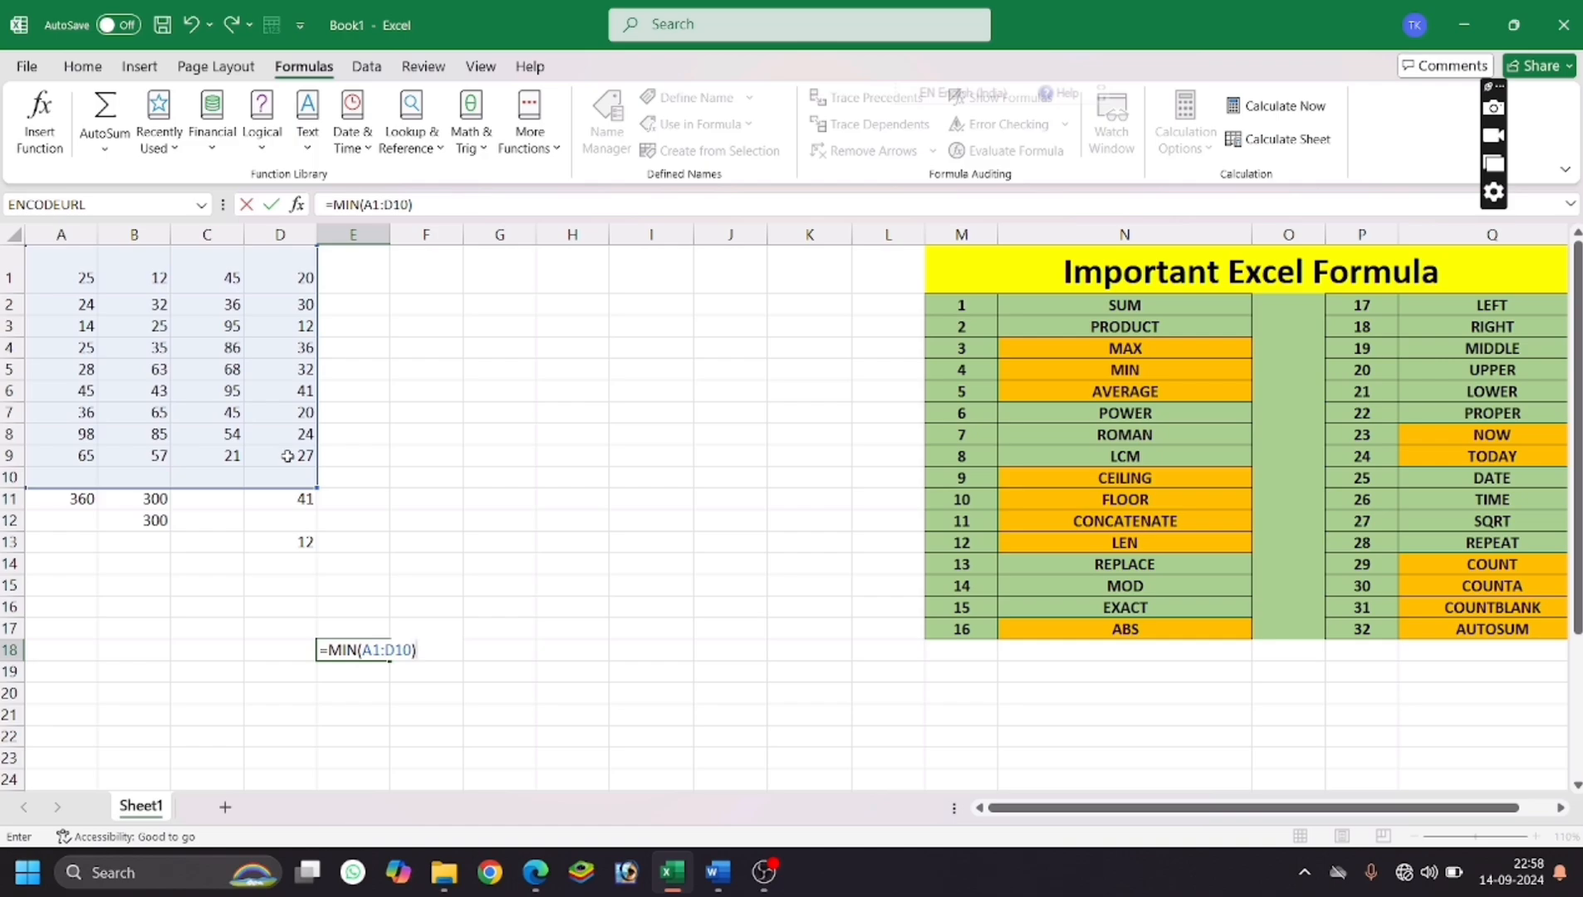
key(Return)
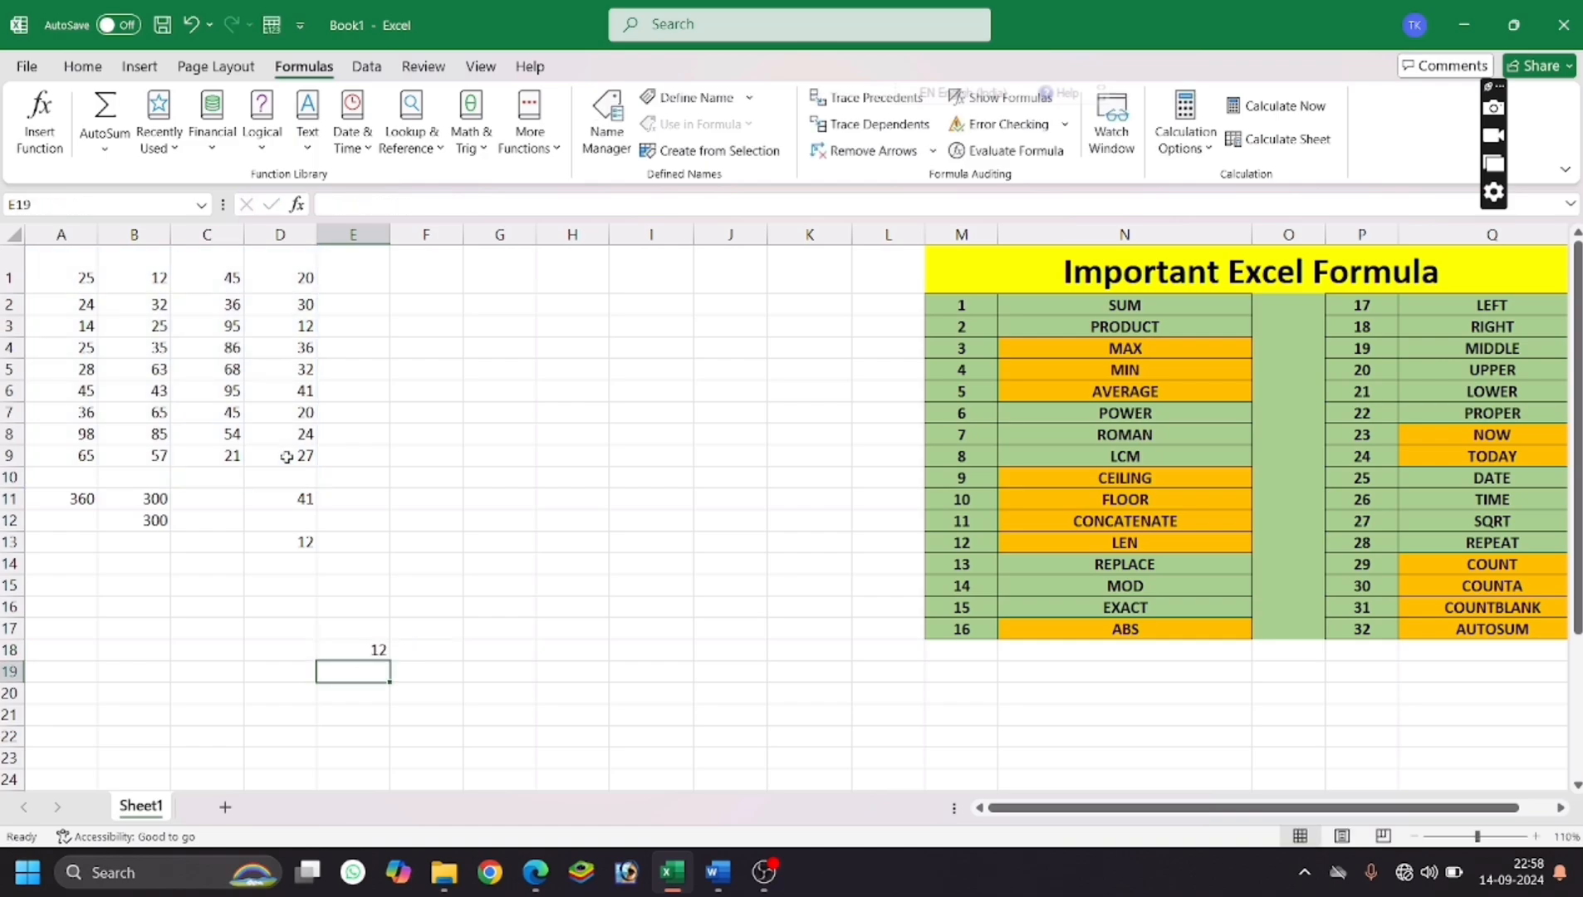
click(277, 472)
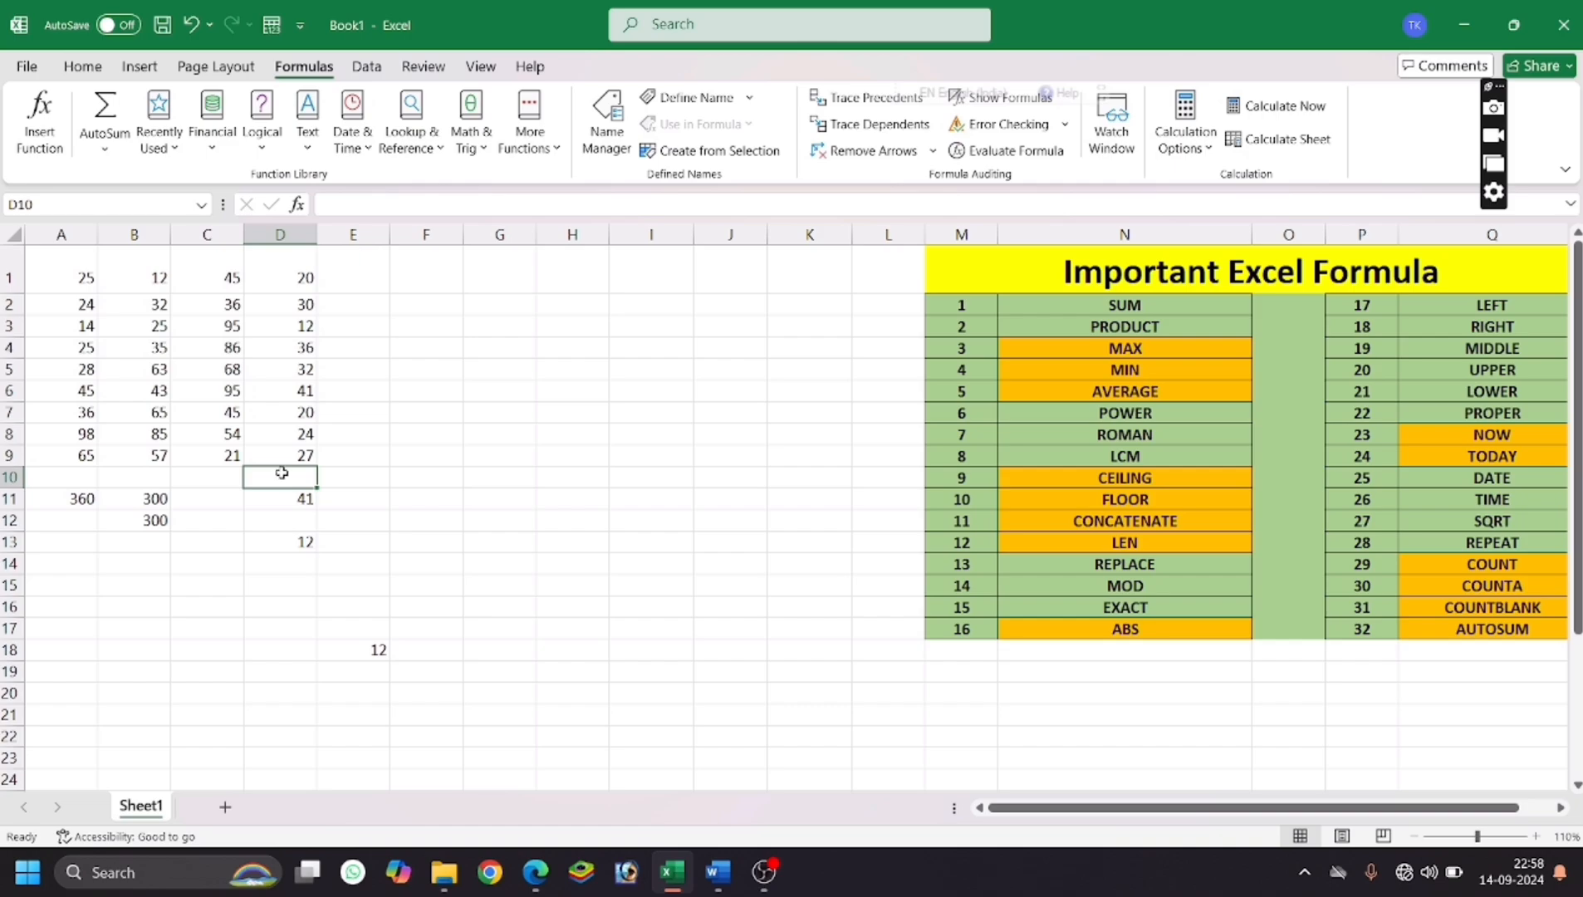
Enter 1 in cell D10 to test the MIN formula's range, and clear the cell again.
text(1)
key(Return)
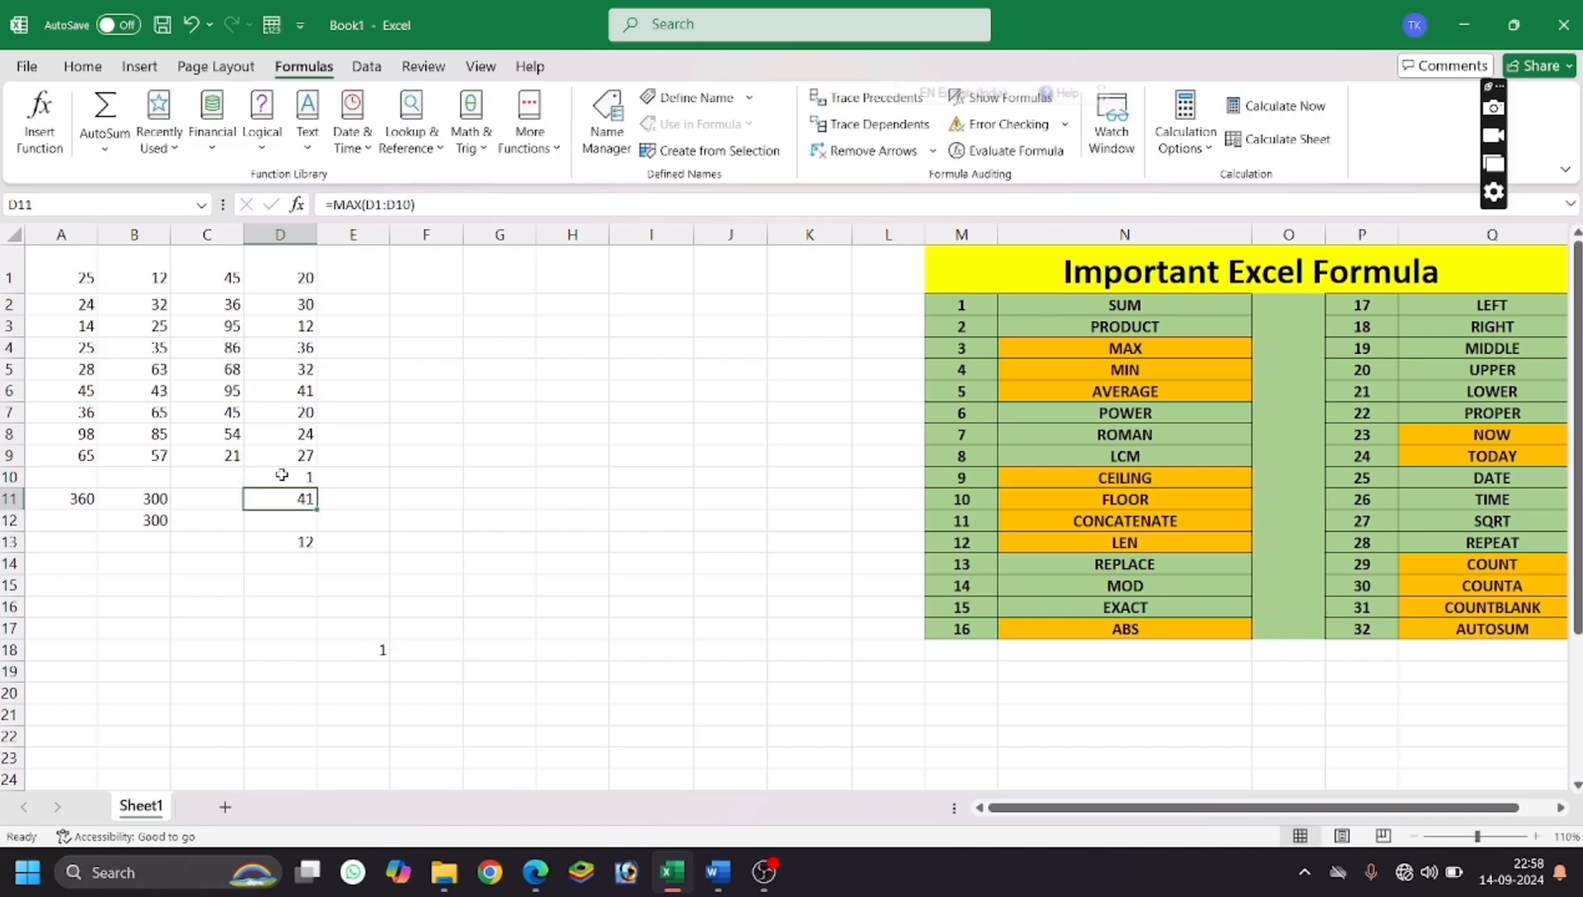
click(285, 477)
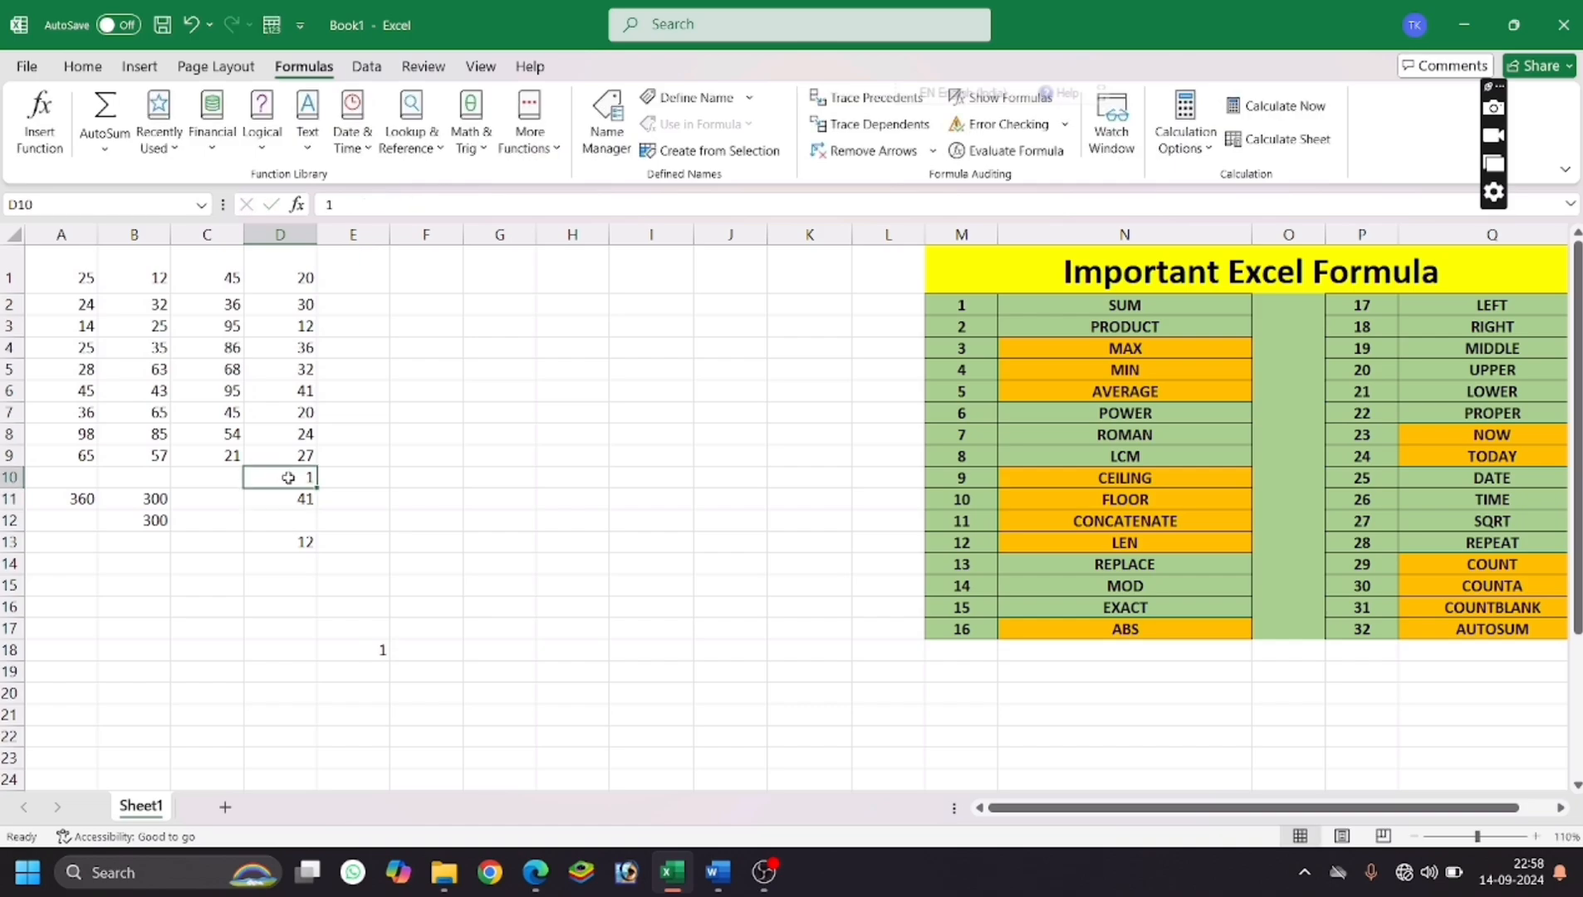
key(Delete)
click(238, 622)
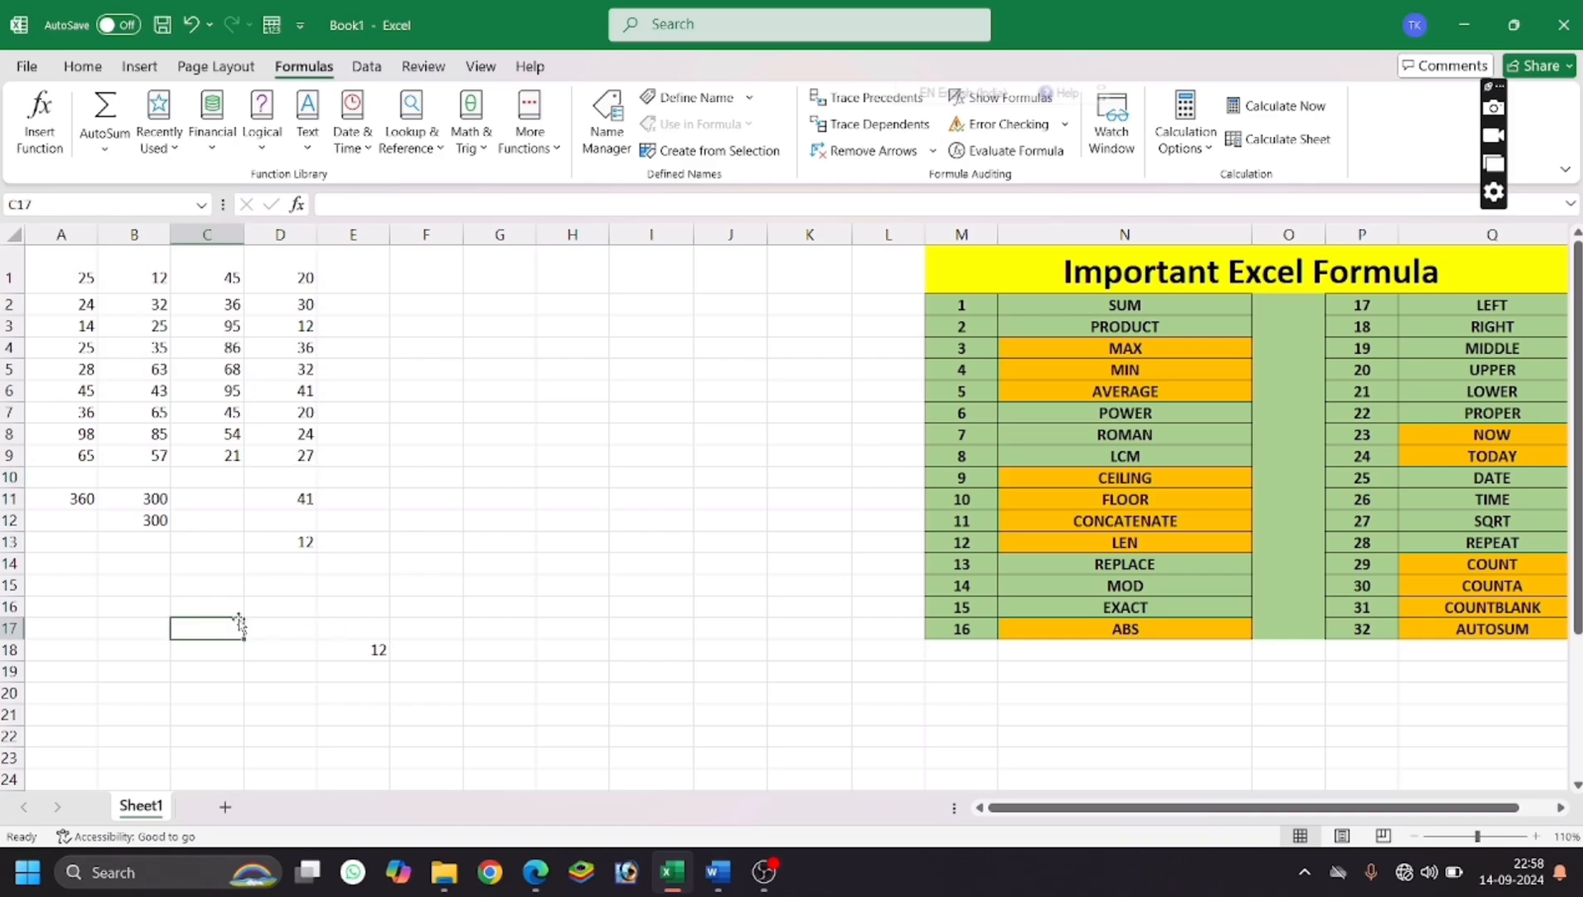
Enter =AVERAGE(A1:D1) in cell F1 to average the first row's numbers, and select the cell to check its formula.
click(403, 548)
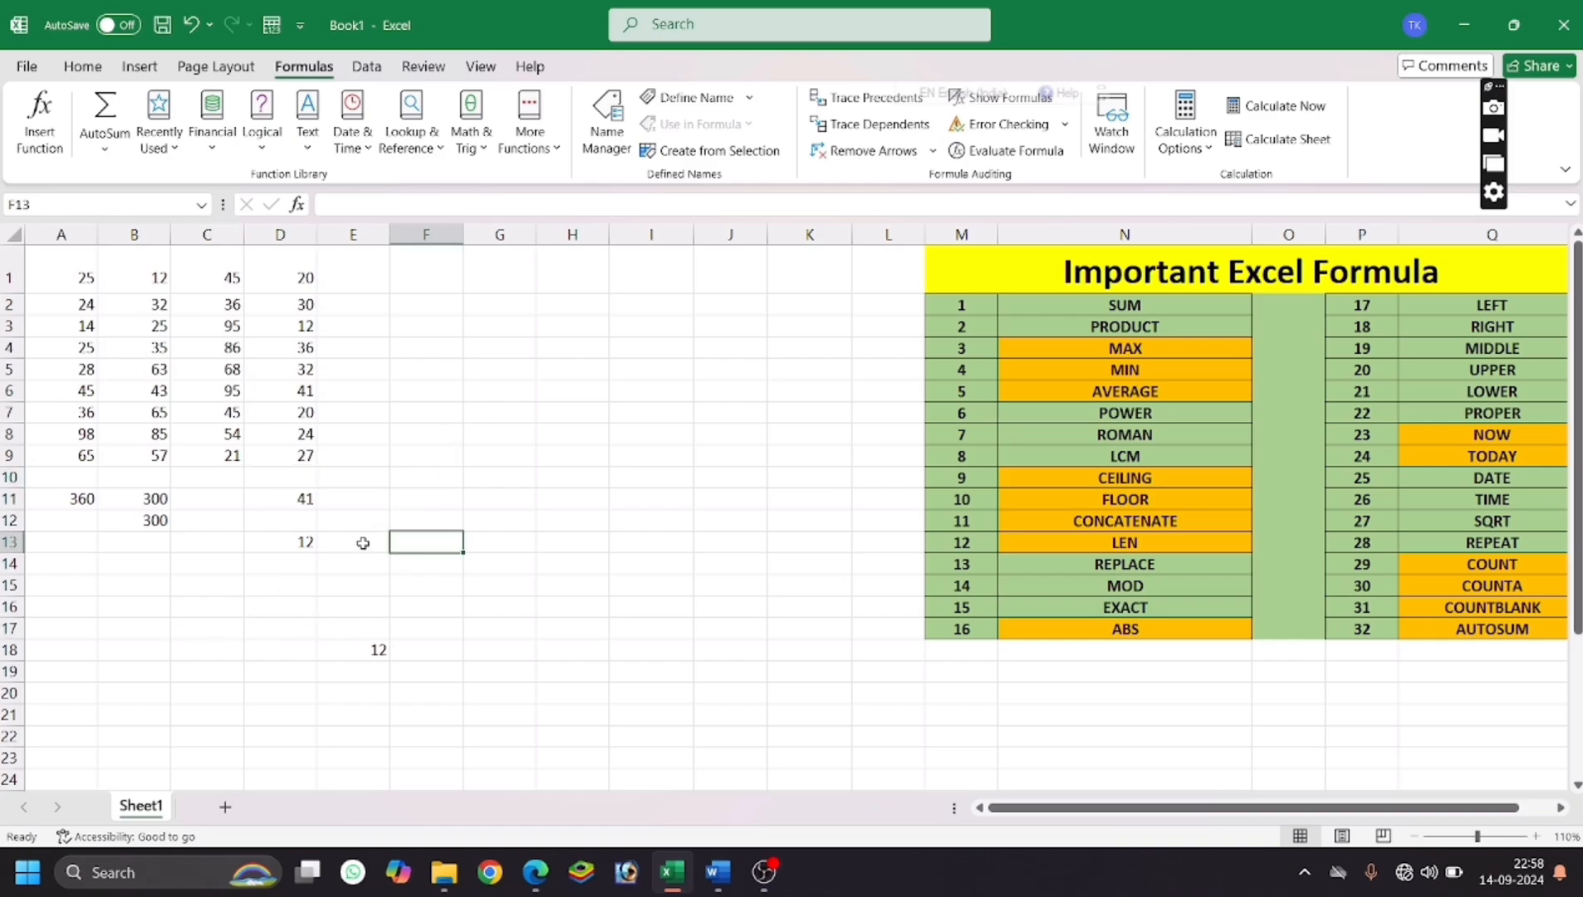
click(414, 435)
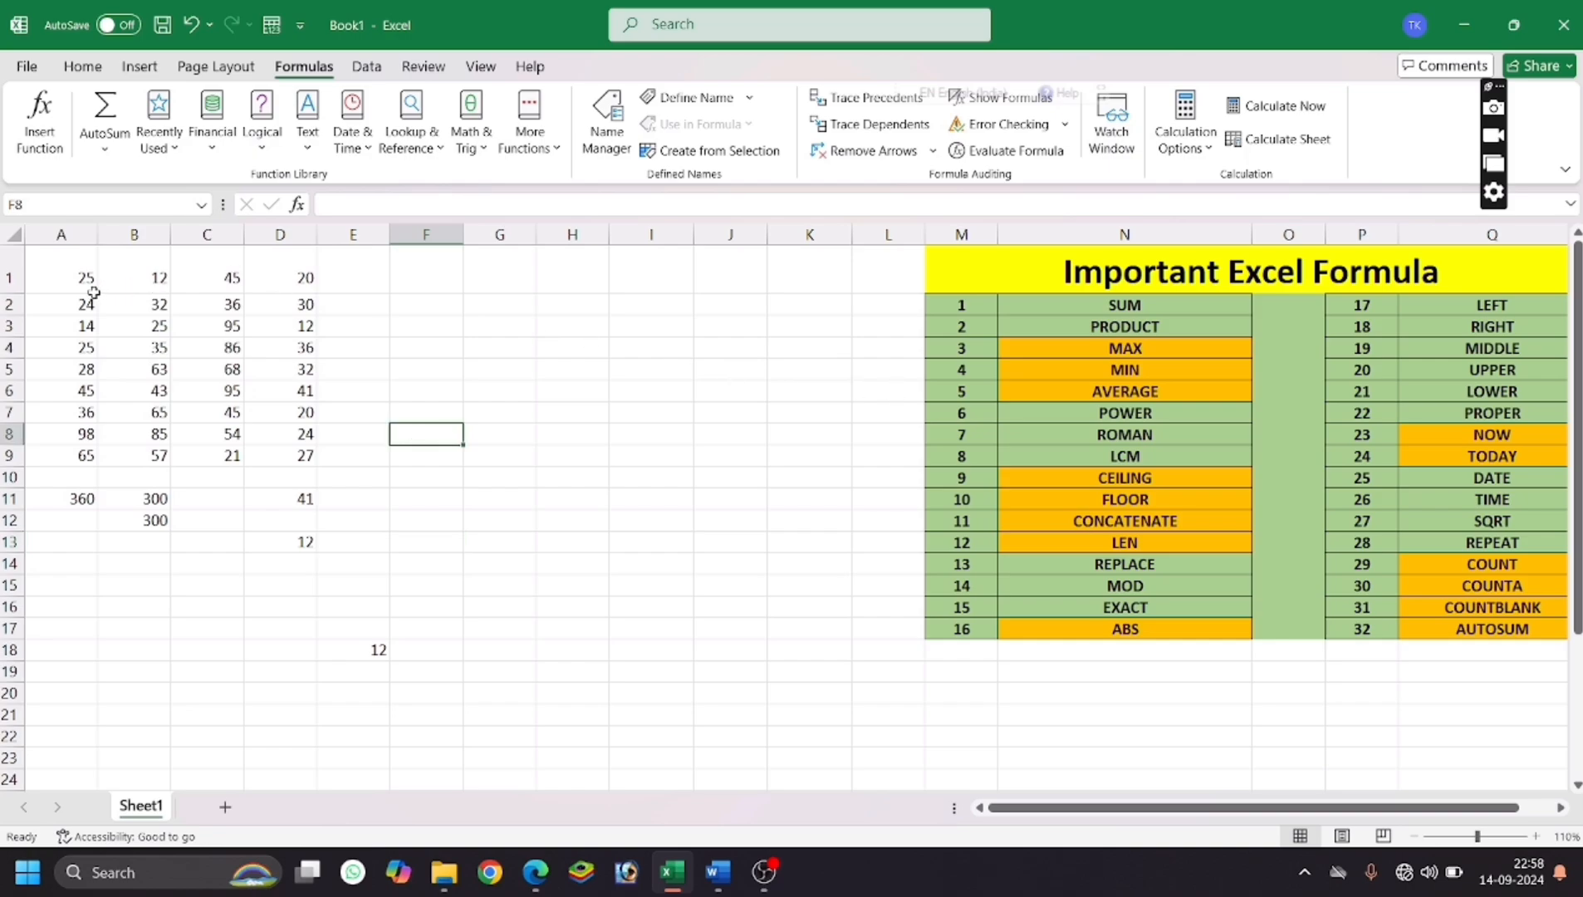
click(394, 281)
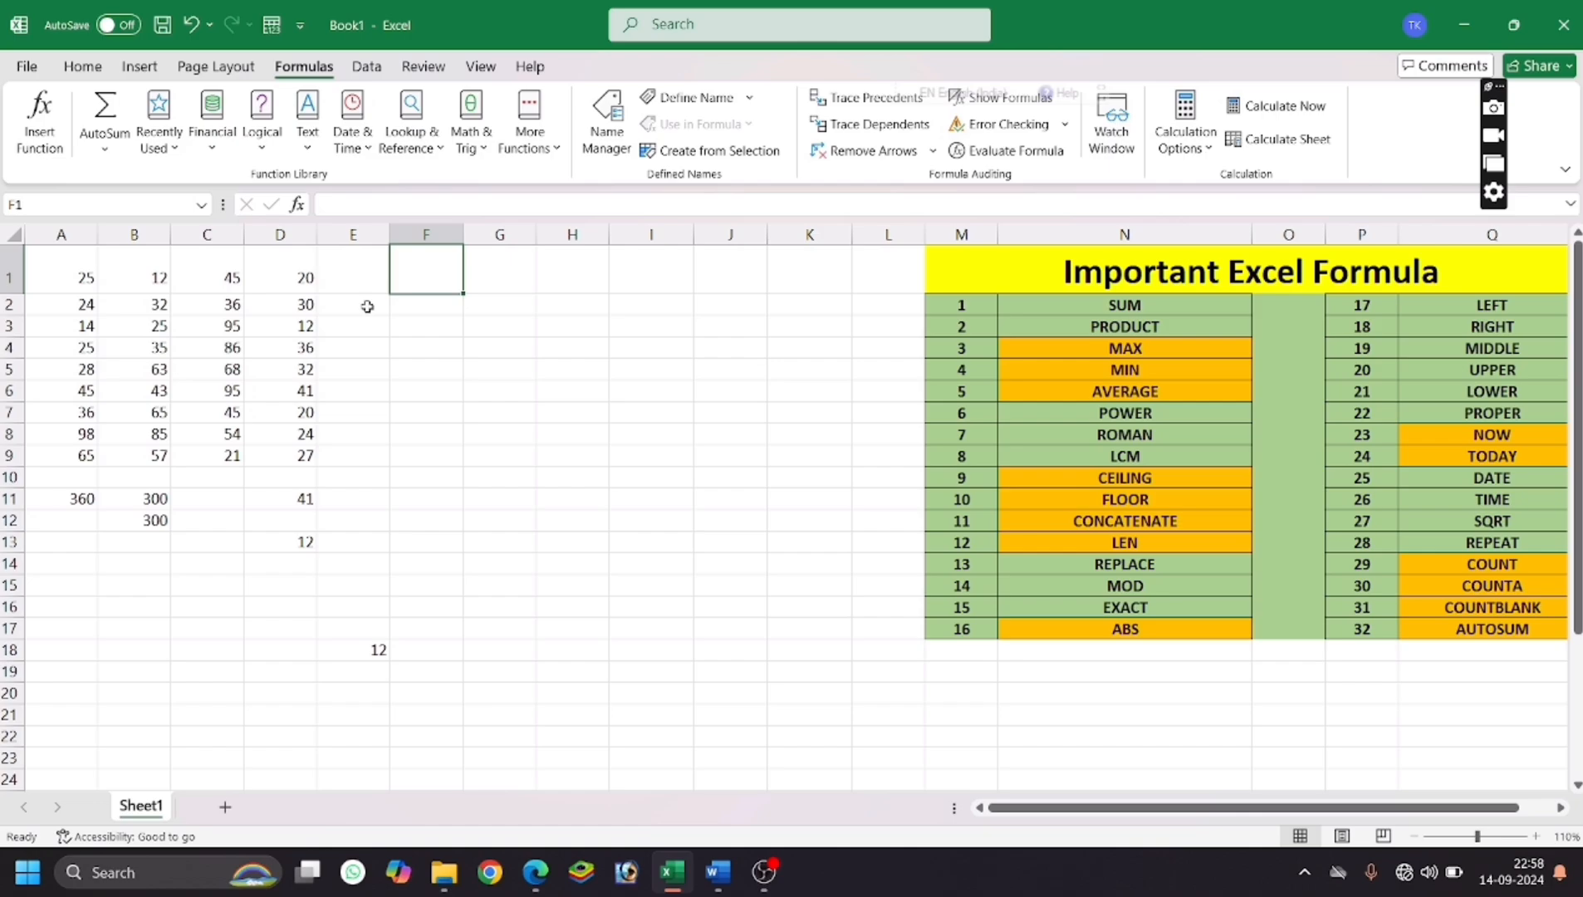
text(=A)
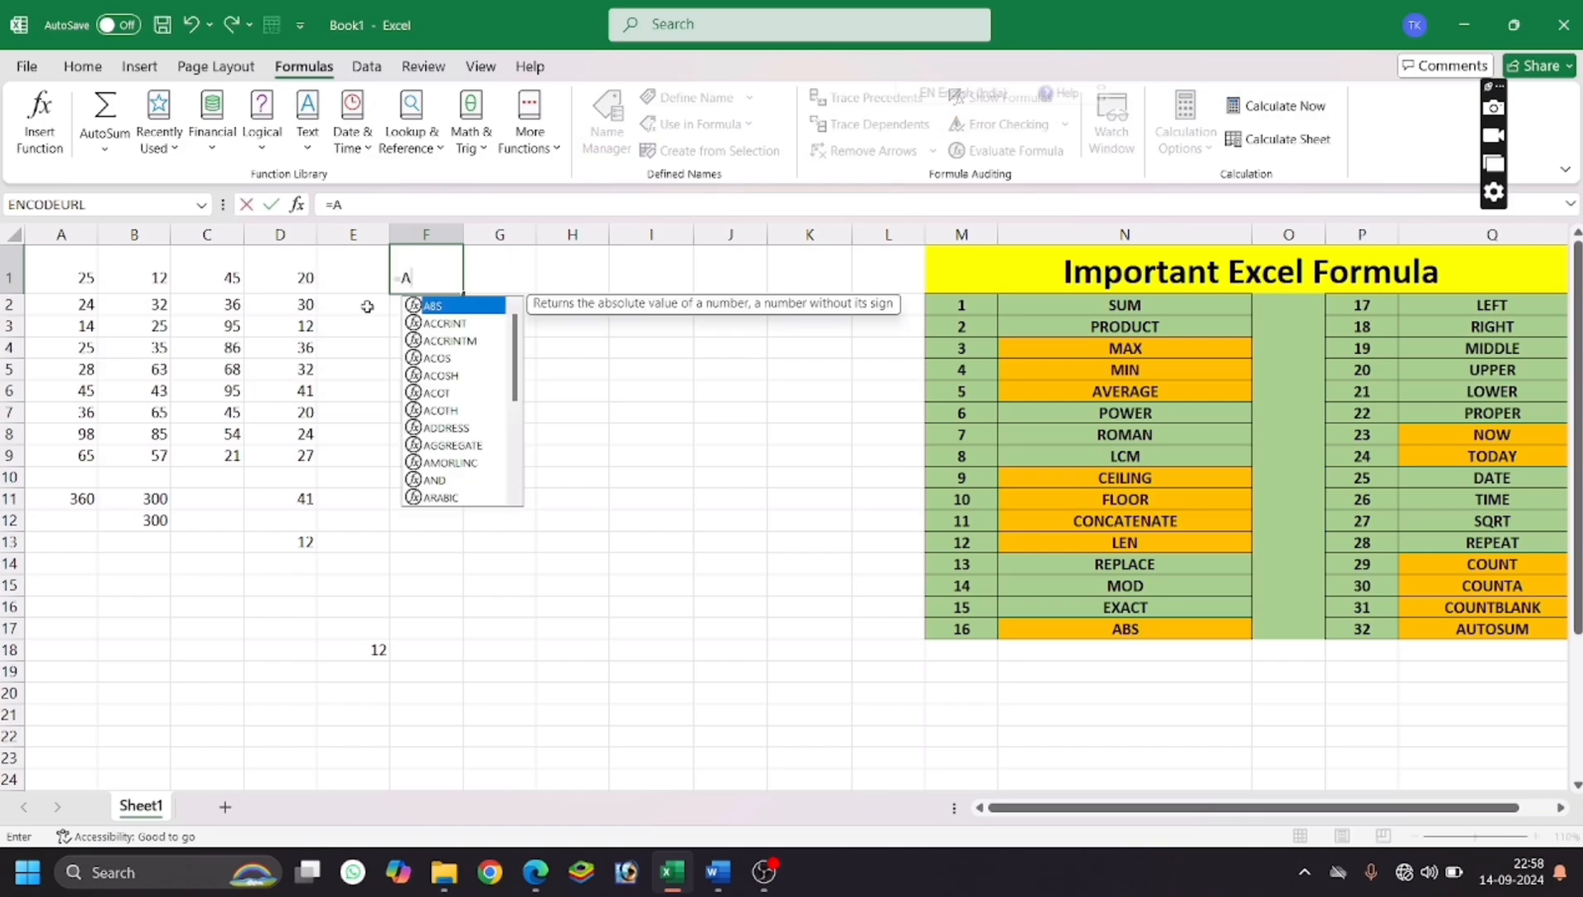
text(VERAGE)
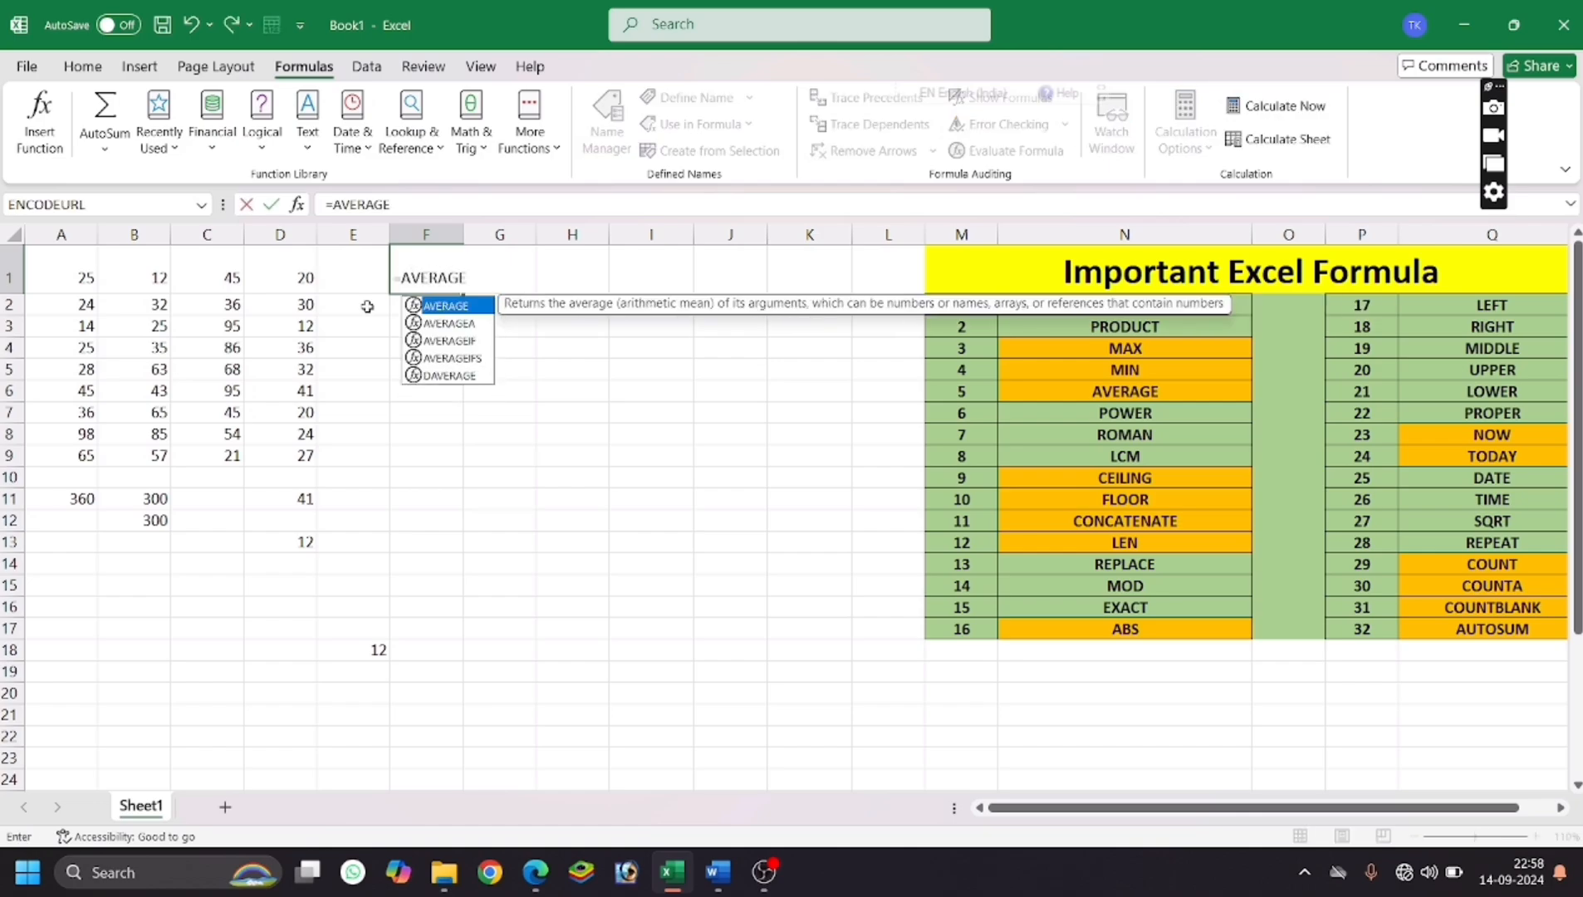
text(()
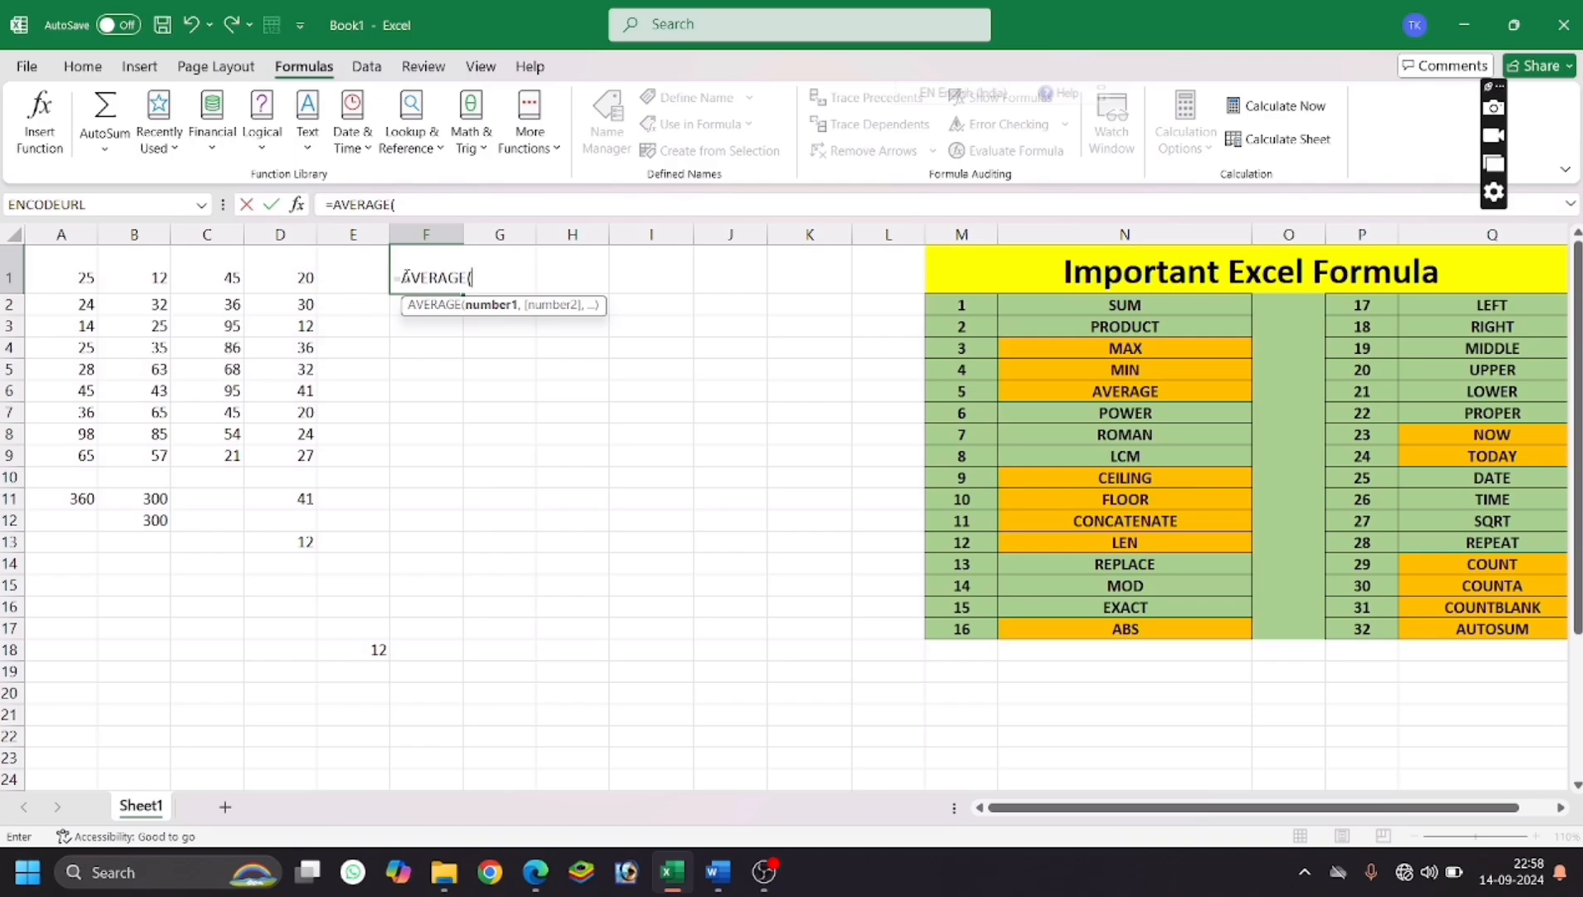
text(A1)
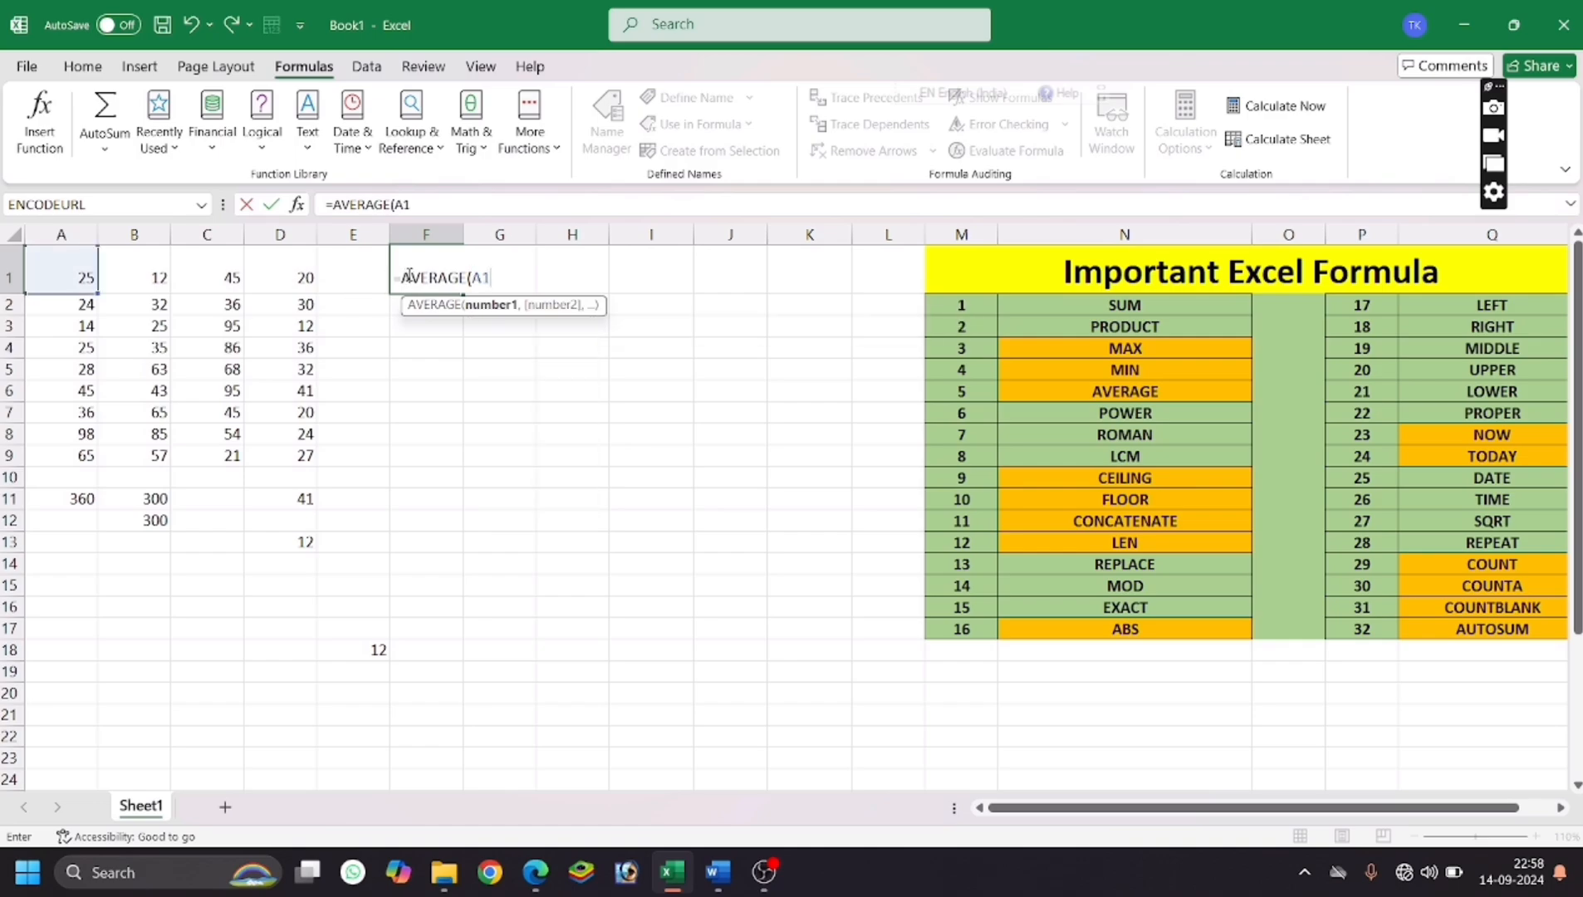
text(:D4)
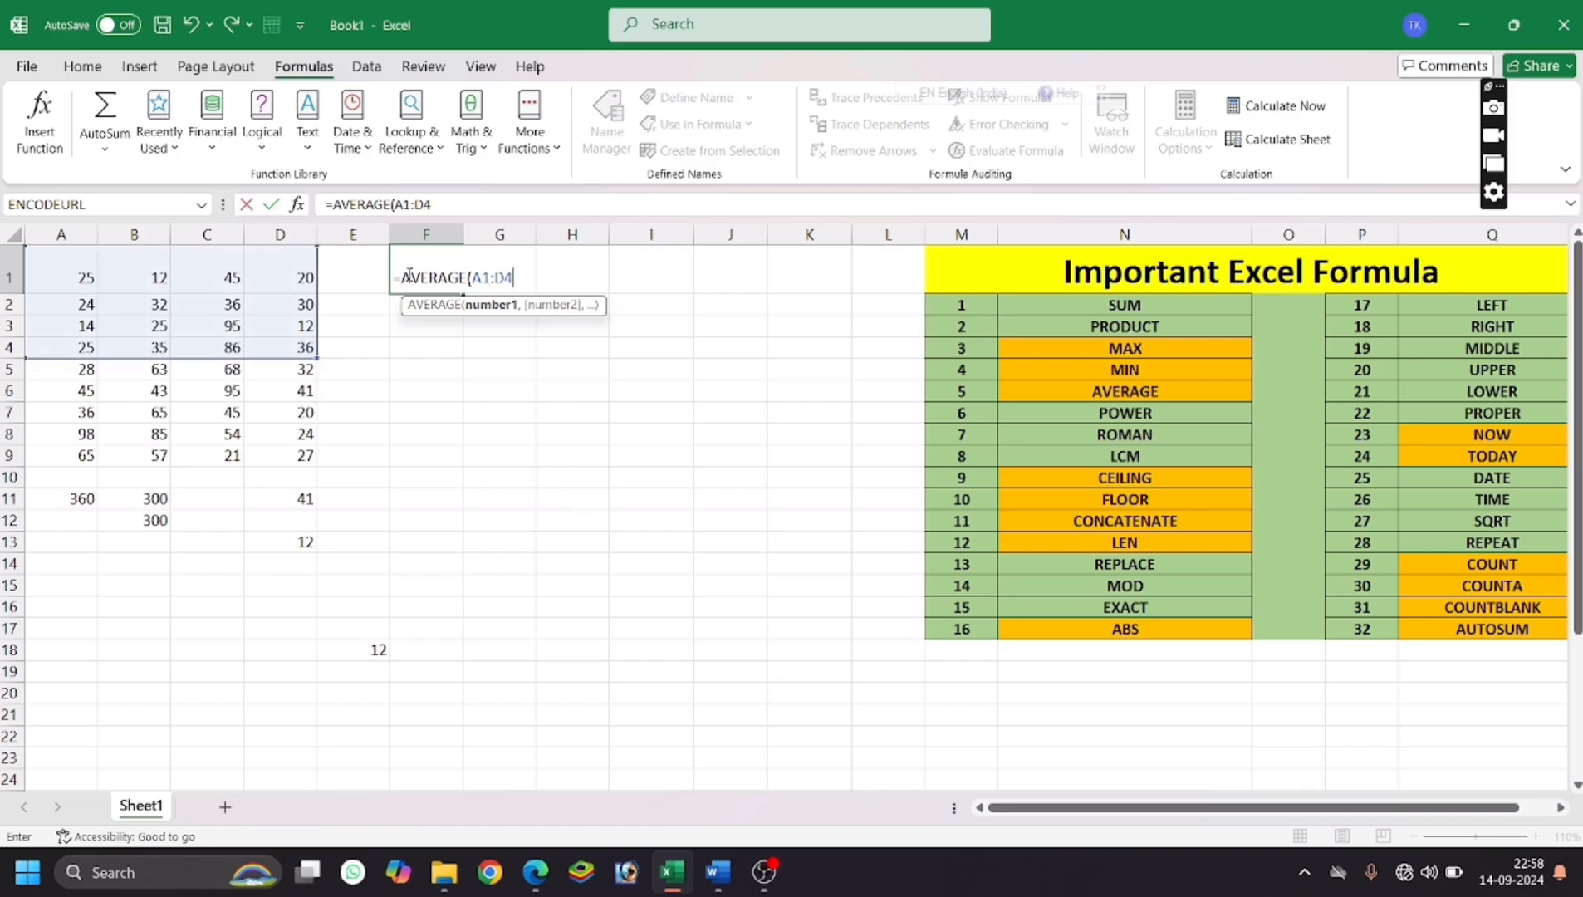
key(BackSpace)
text(1))
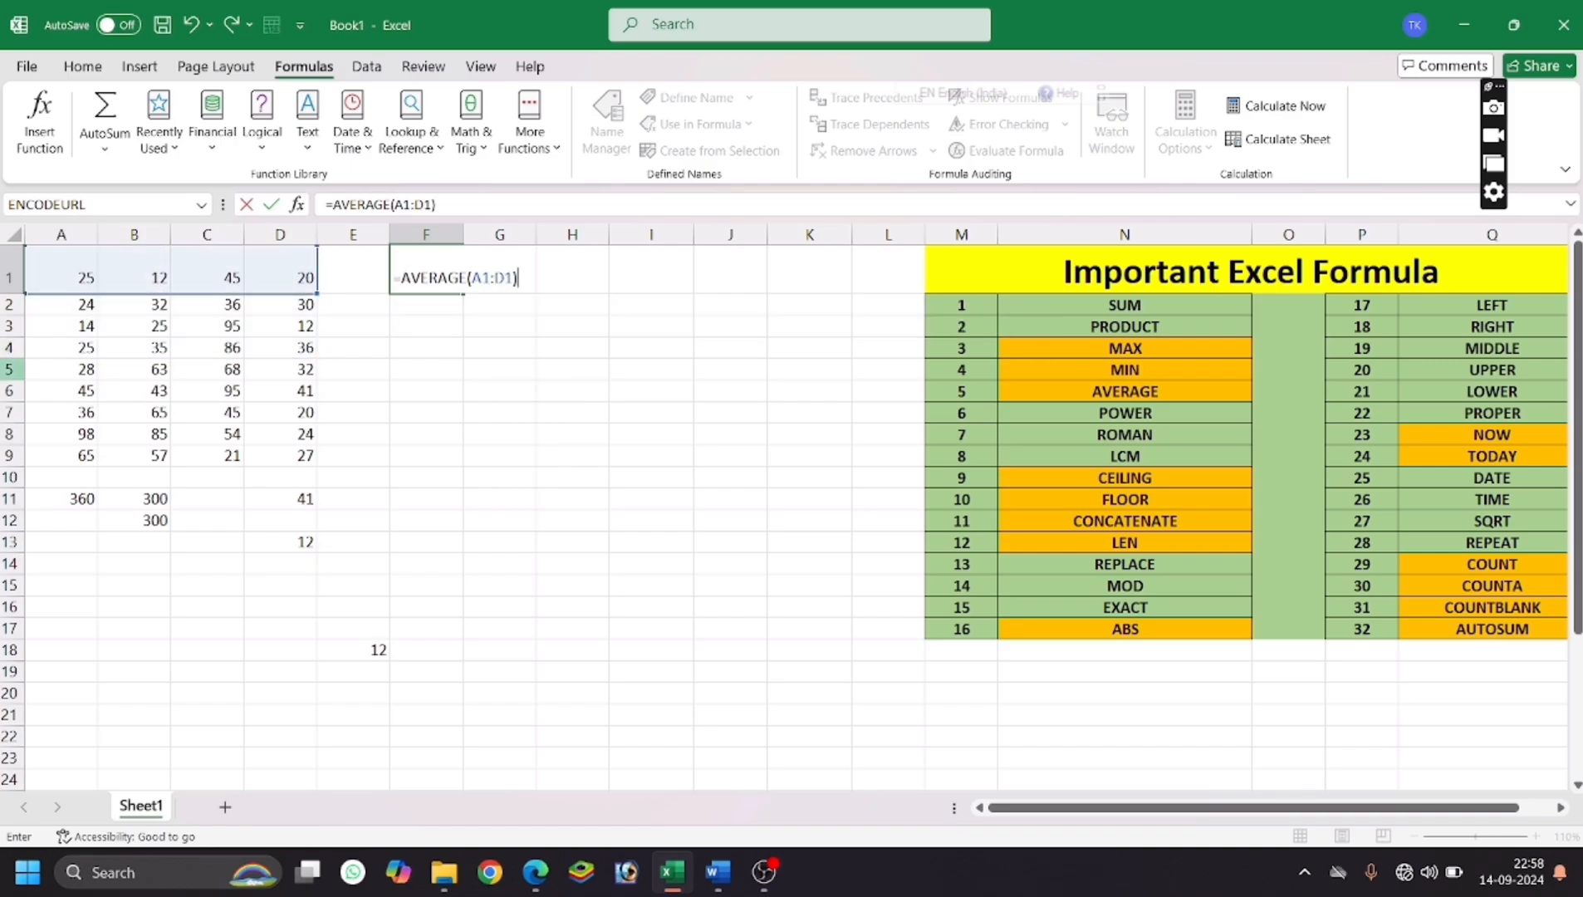
click(10, 412)
right_click(10, 412)
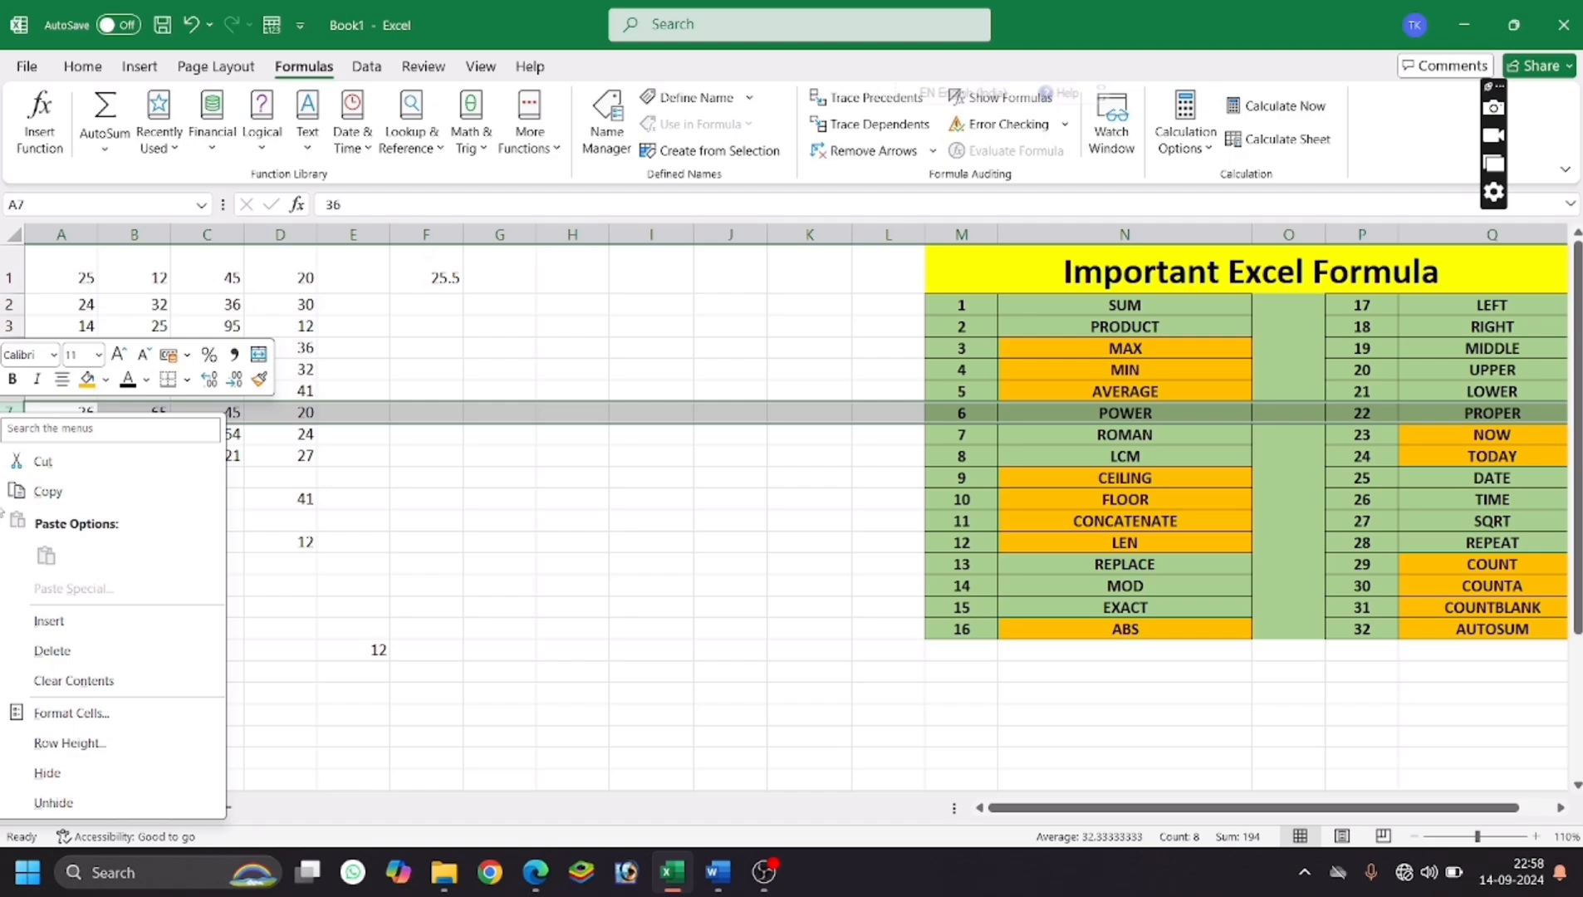
click(441, 277)
click(441, 277)
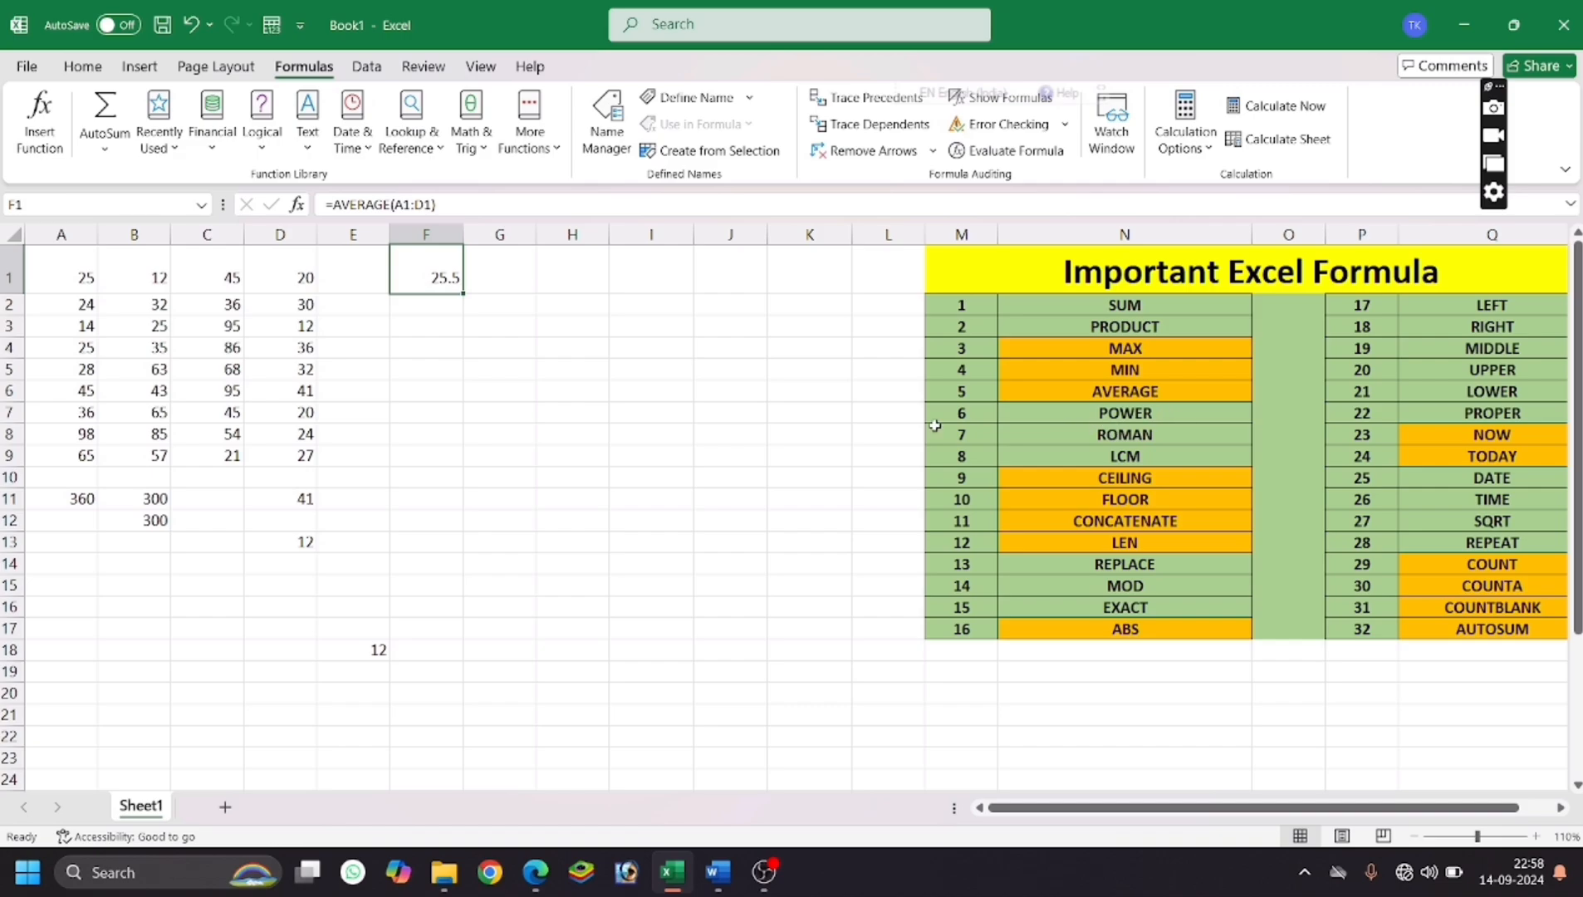
Enter =POWER(5,2) in cell G5 to raise 5 to the power of 2.
click(513, 369)
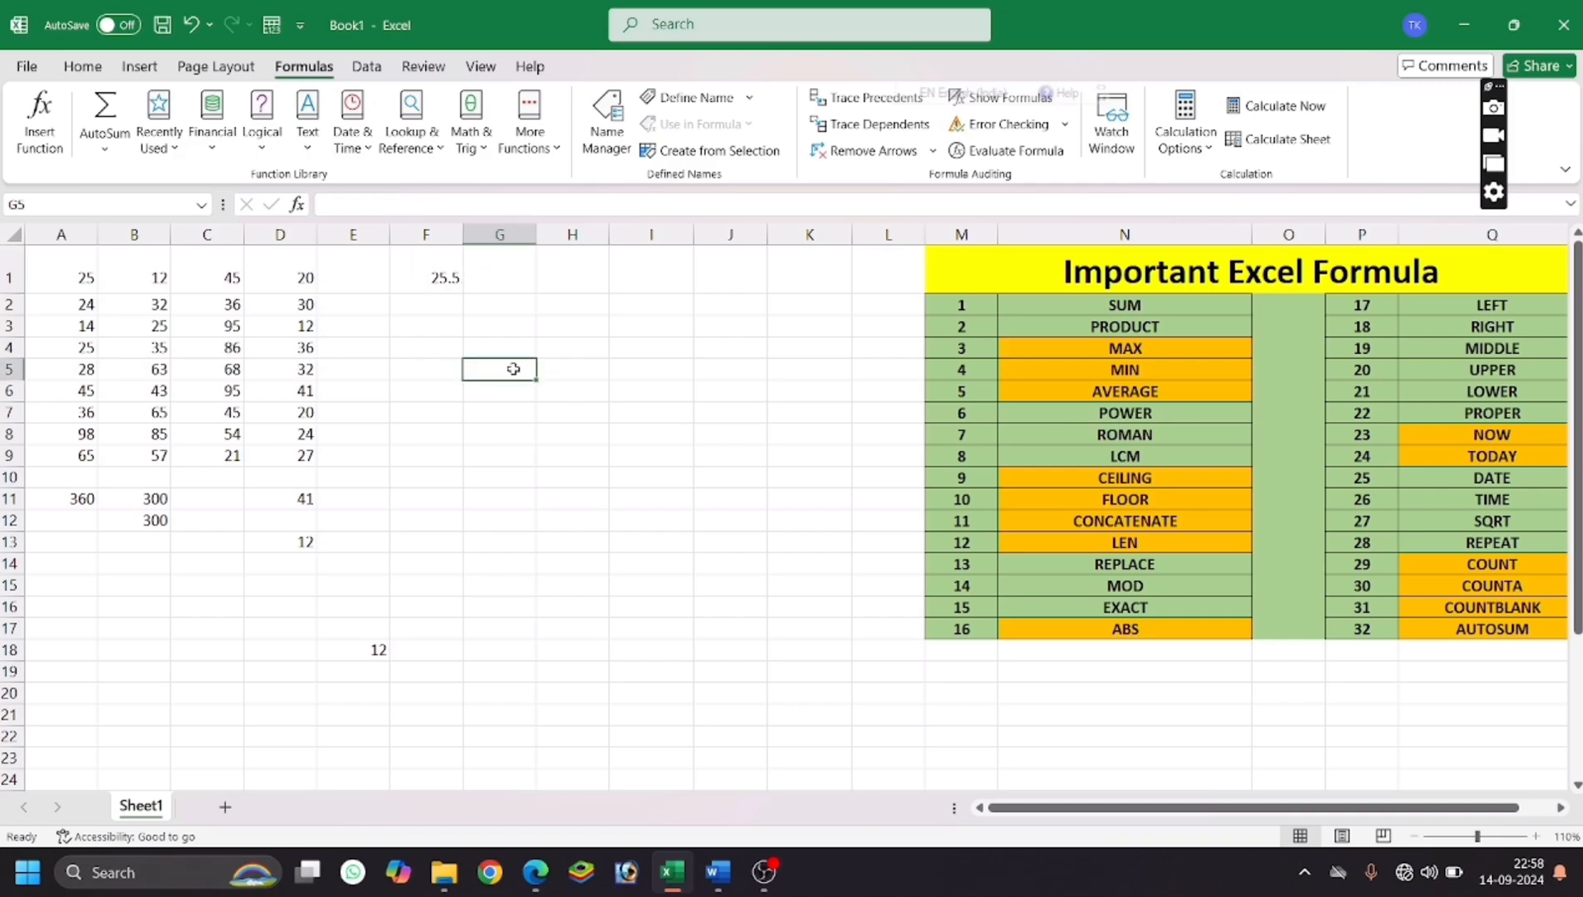
text(=PO)
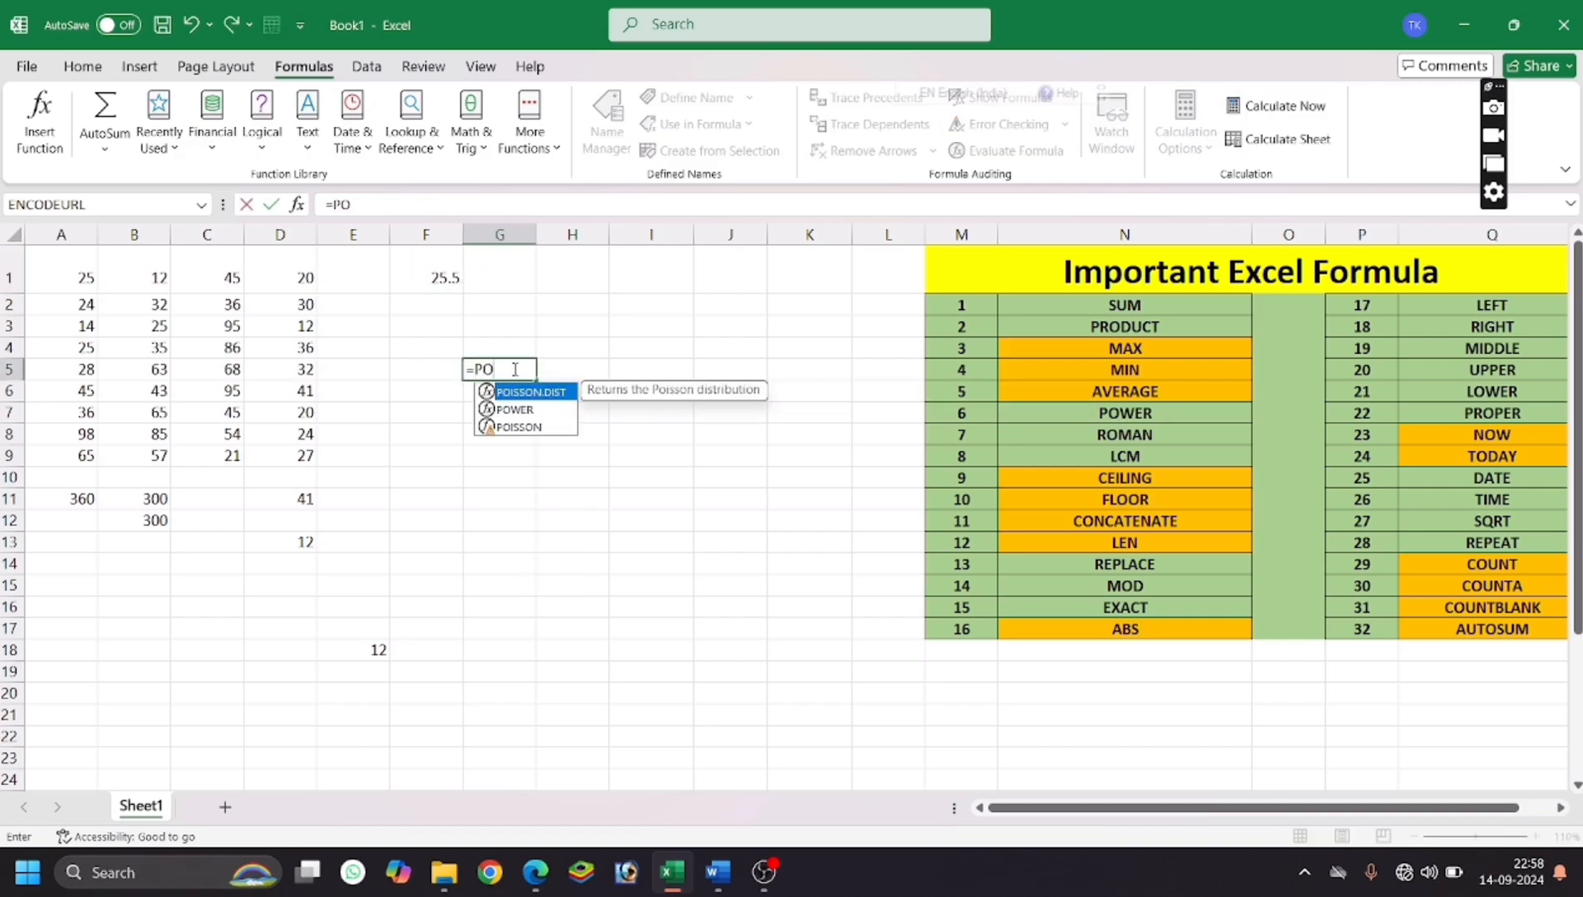
text(WER)
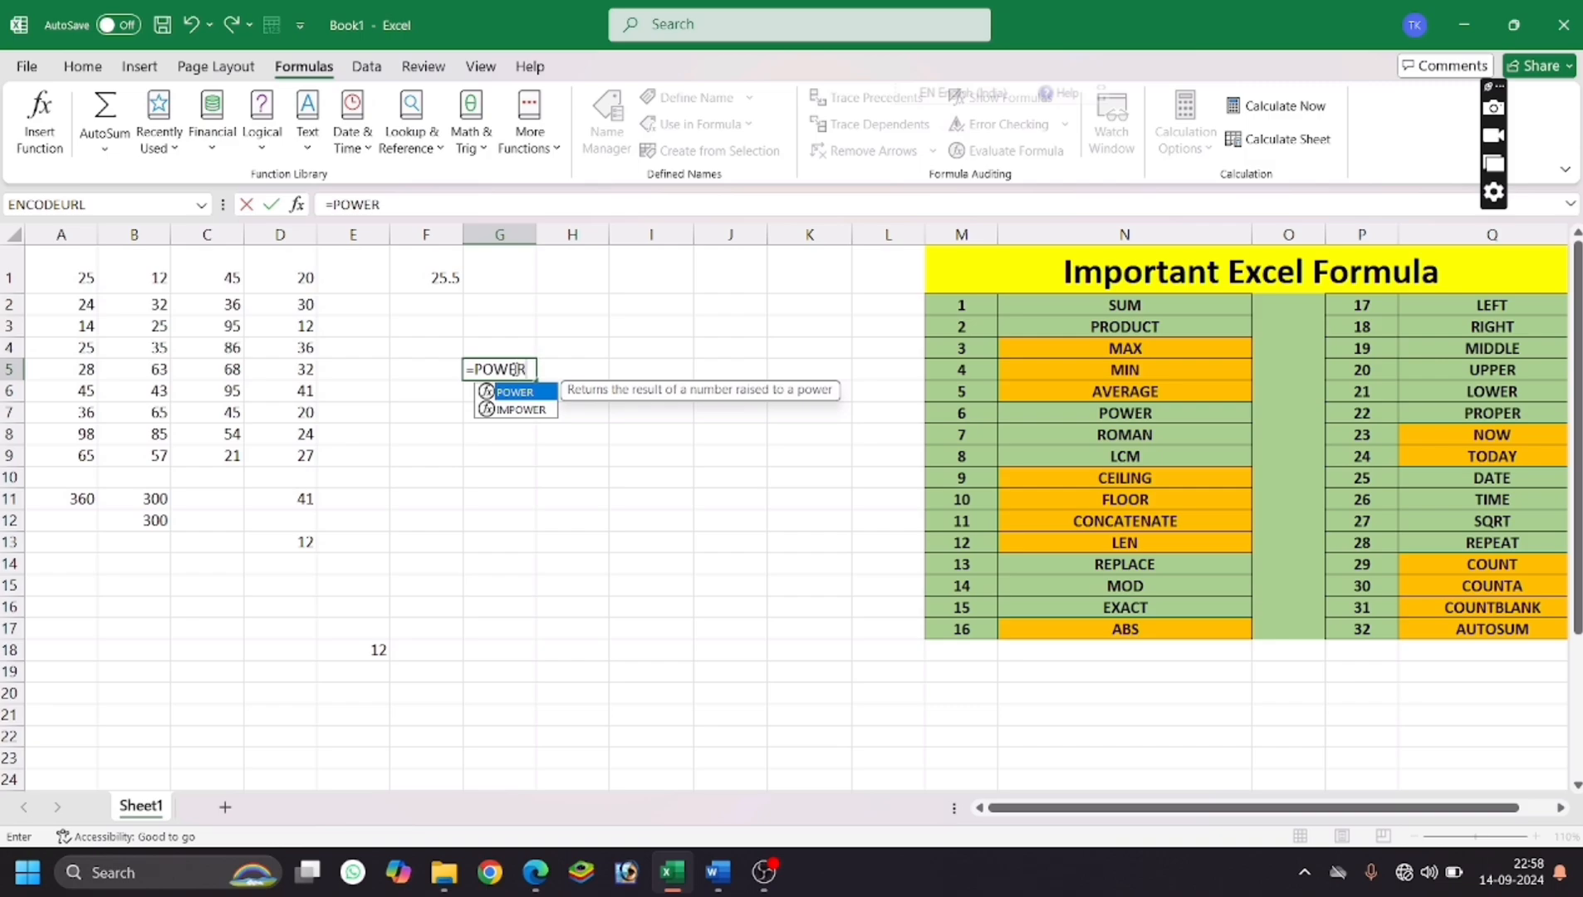
text(()
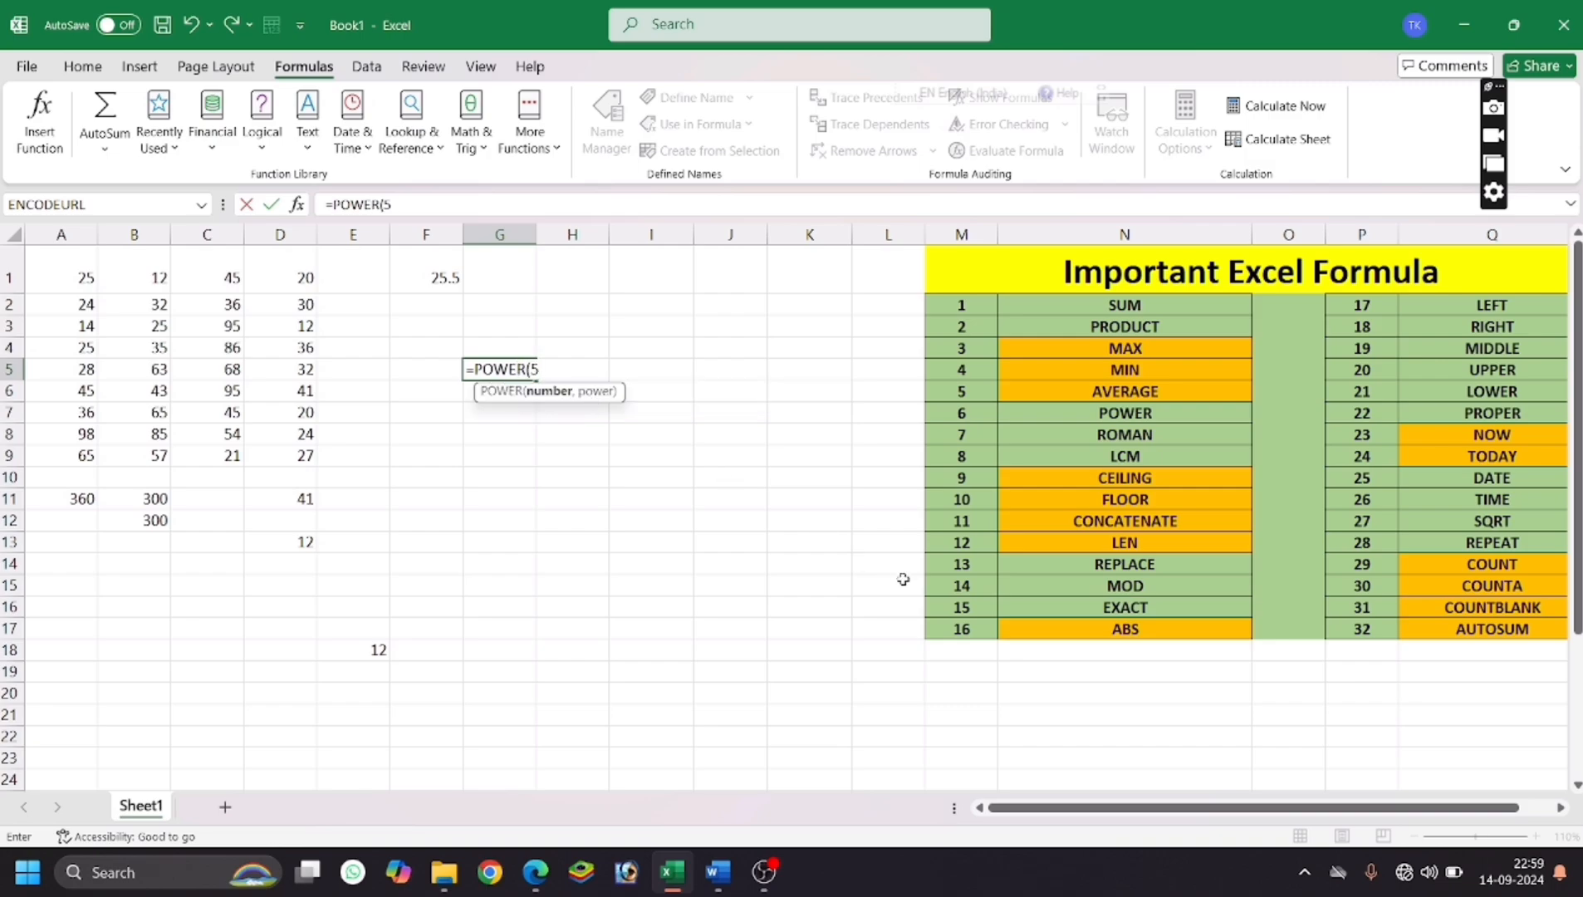
text(5,2))
key(Return)
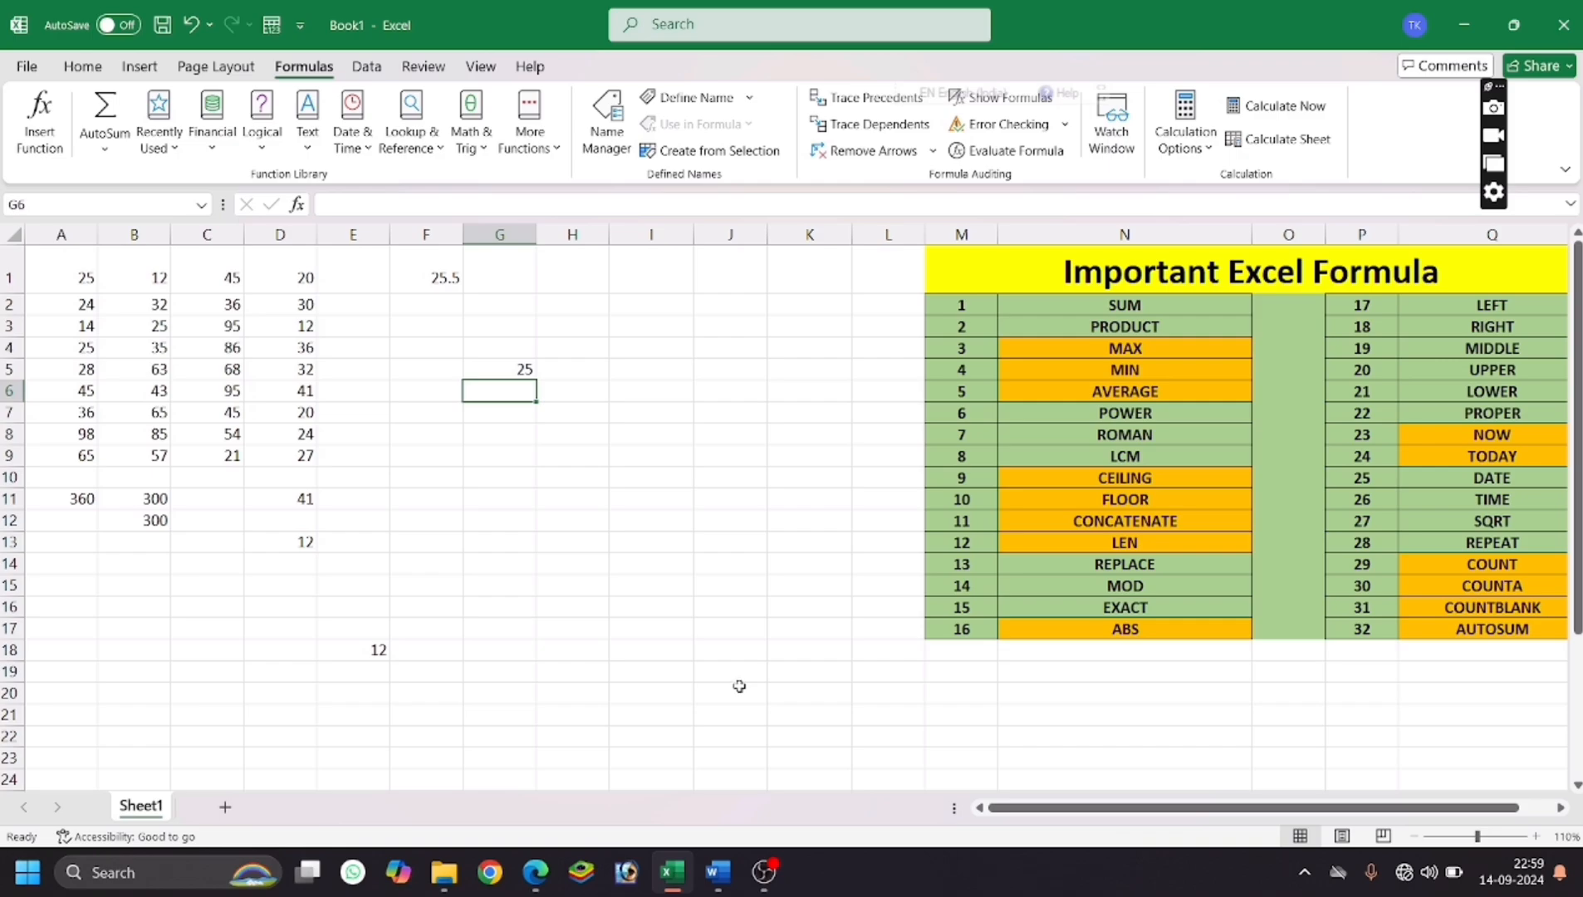
Enter =ROMAN(D5) in cell G6 to convert the number in D5 to a Roman numeral.
text(=ROMA)
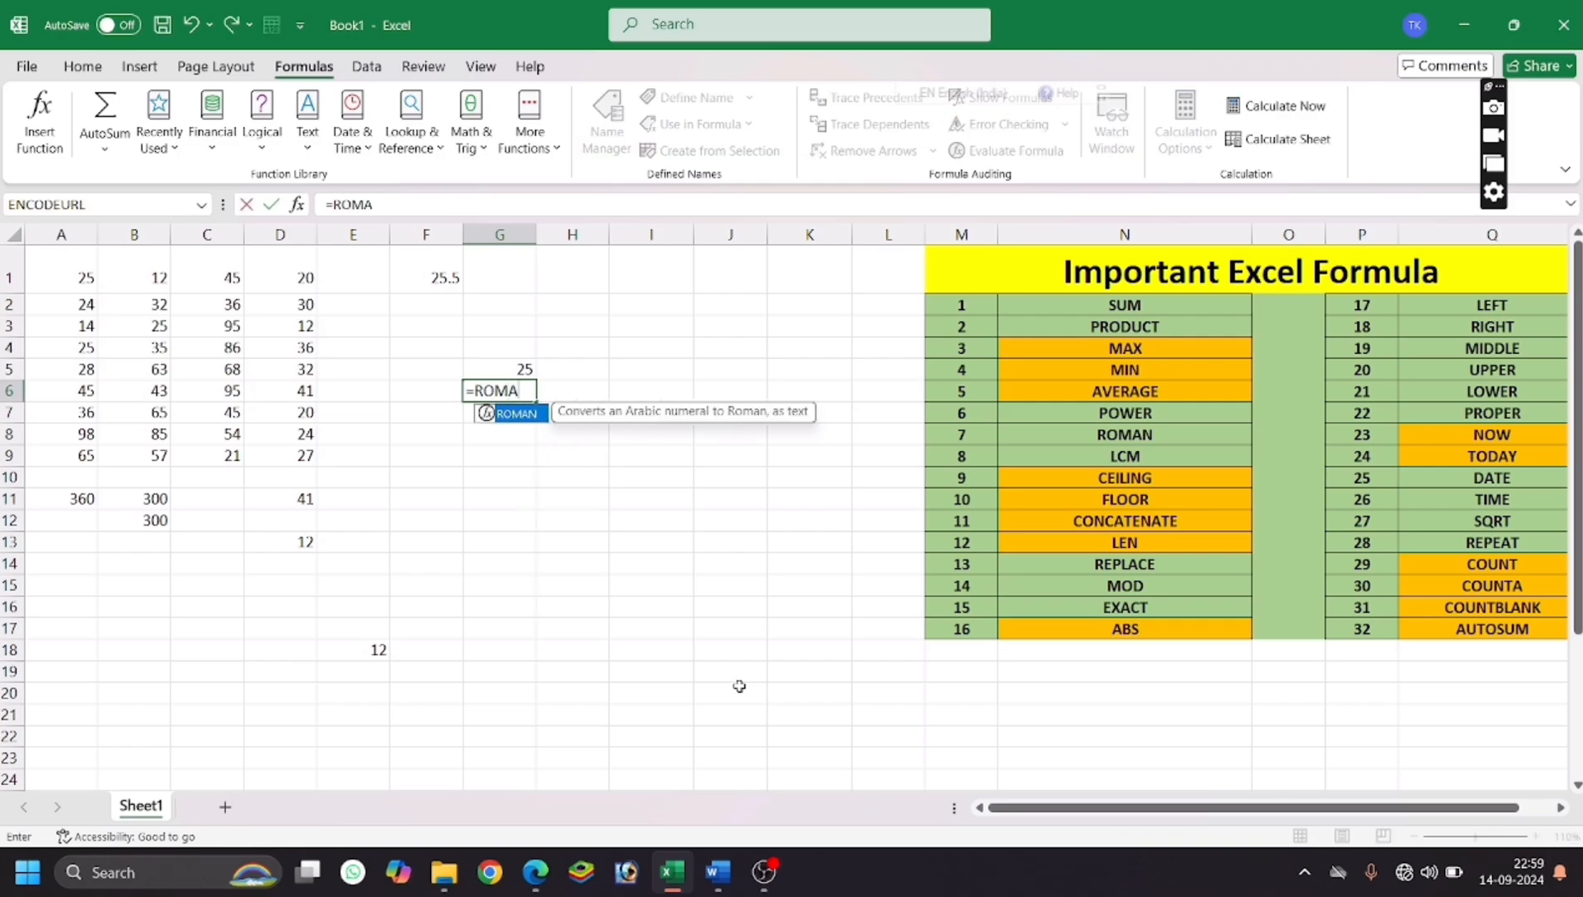
text(N()
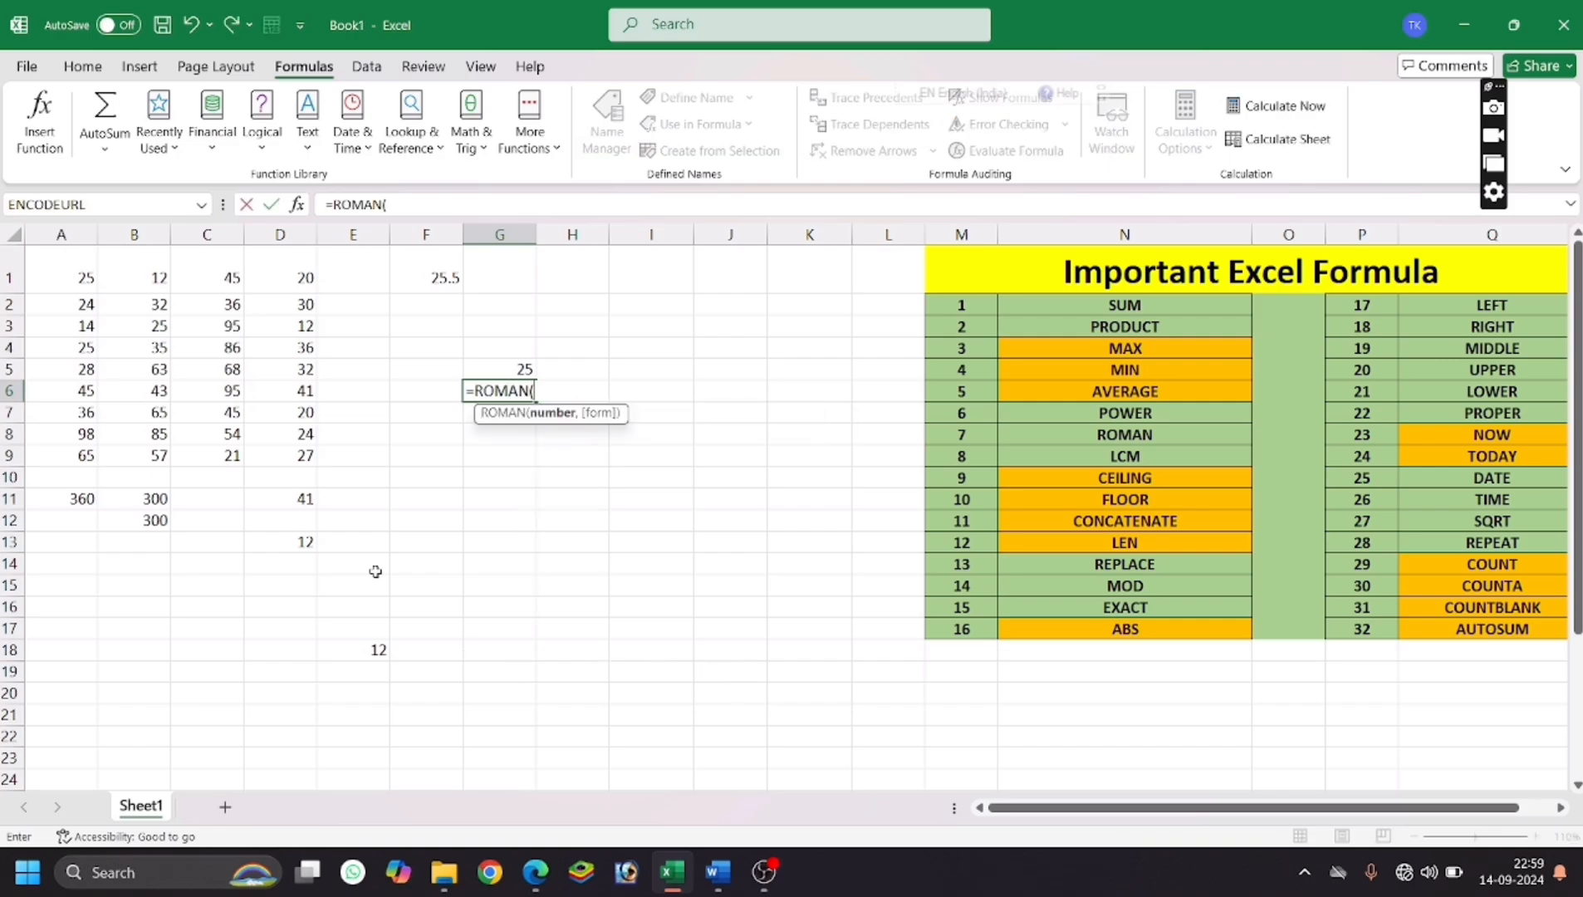
click(291, 369)
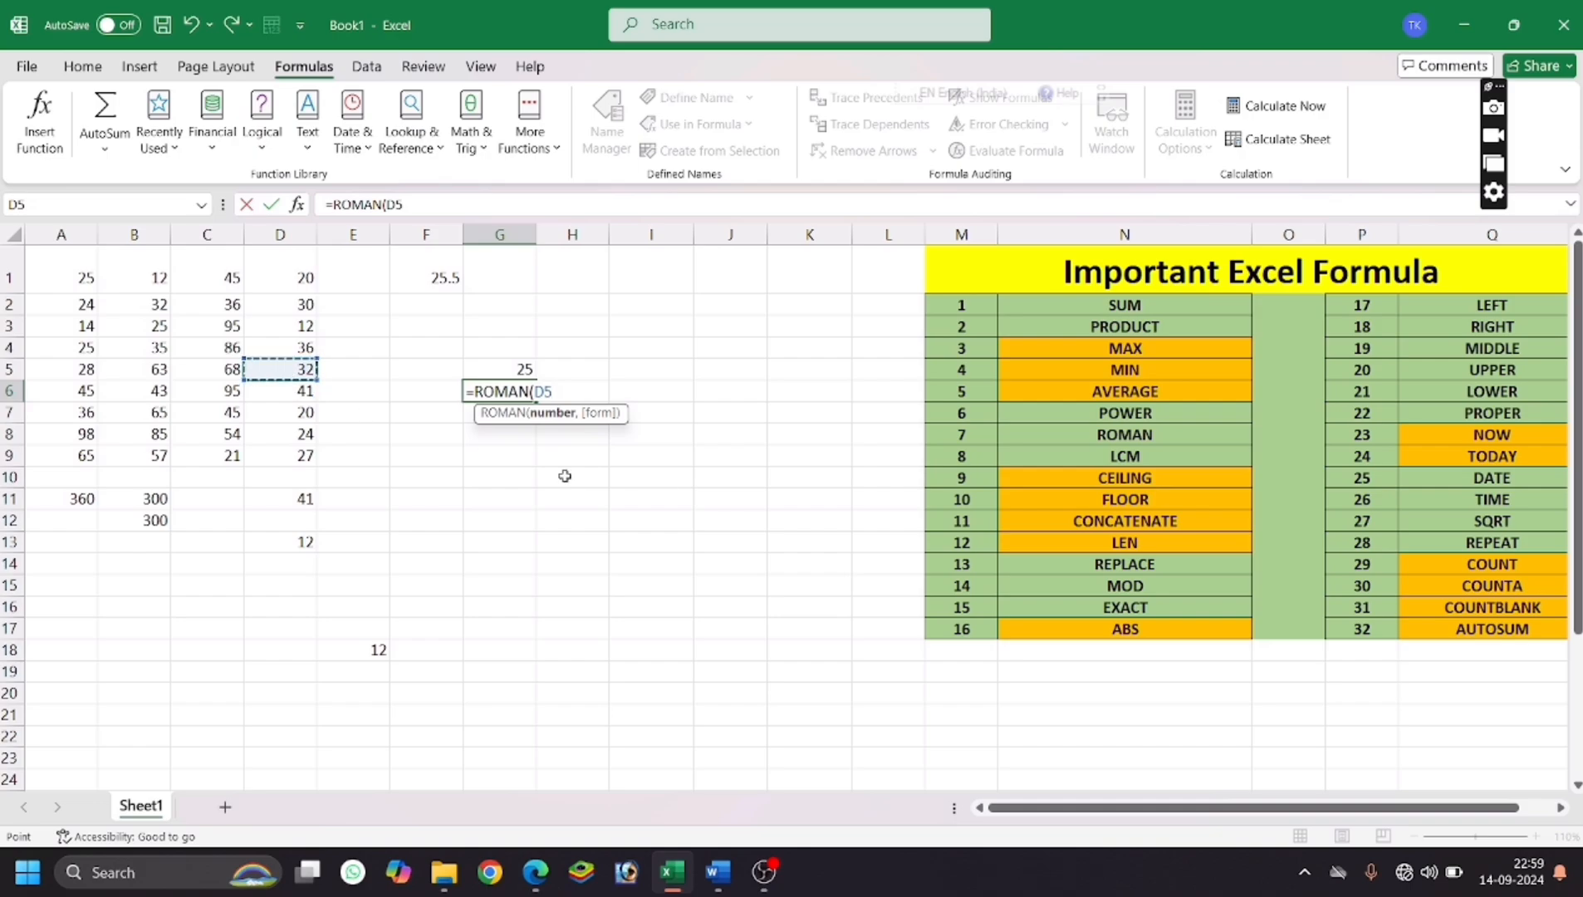
text())
key(Return)
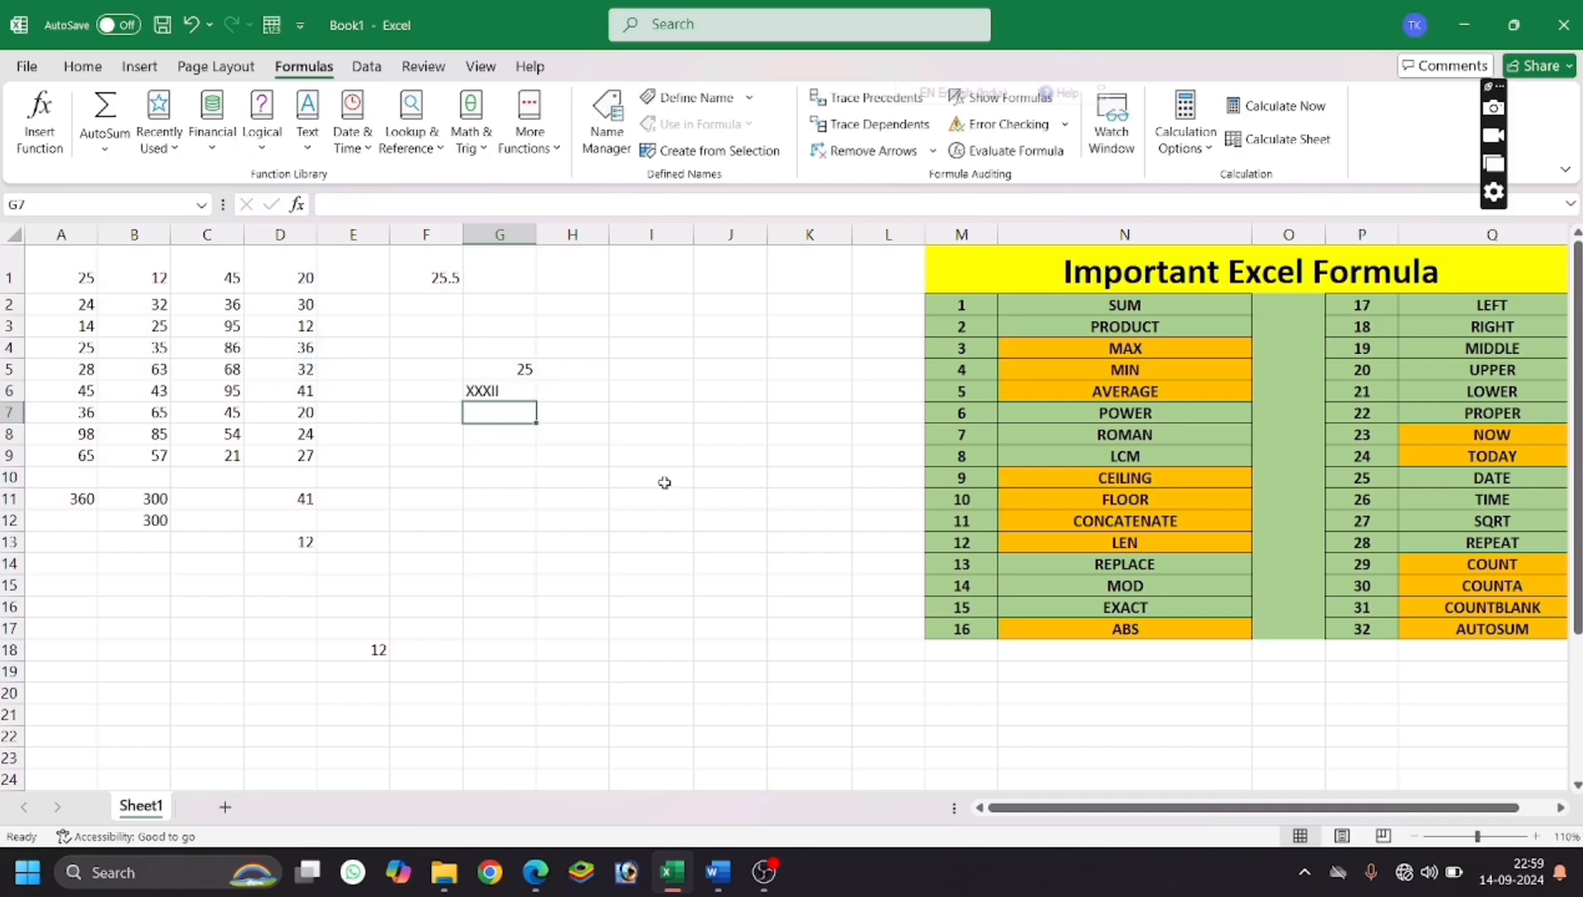
Enter =LCM(A1:D1) in cell G13 to find the least common multiple of the first row's numbers.
click(494, 452)
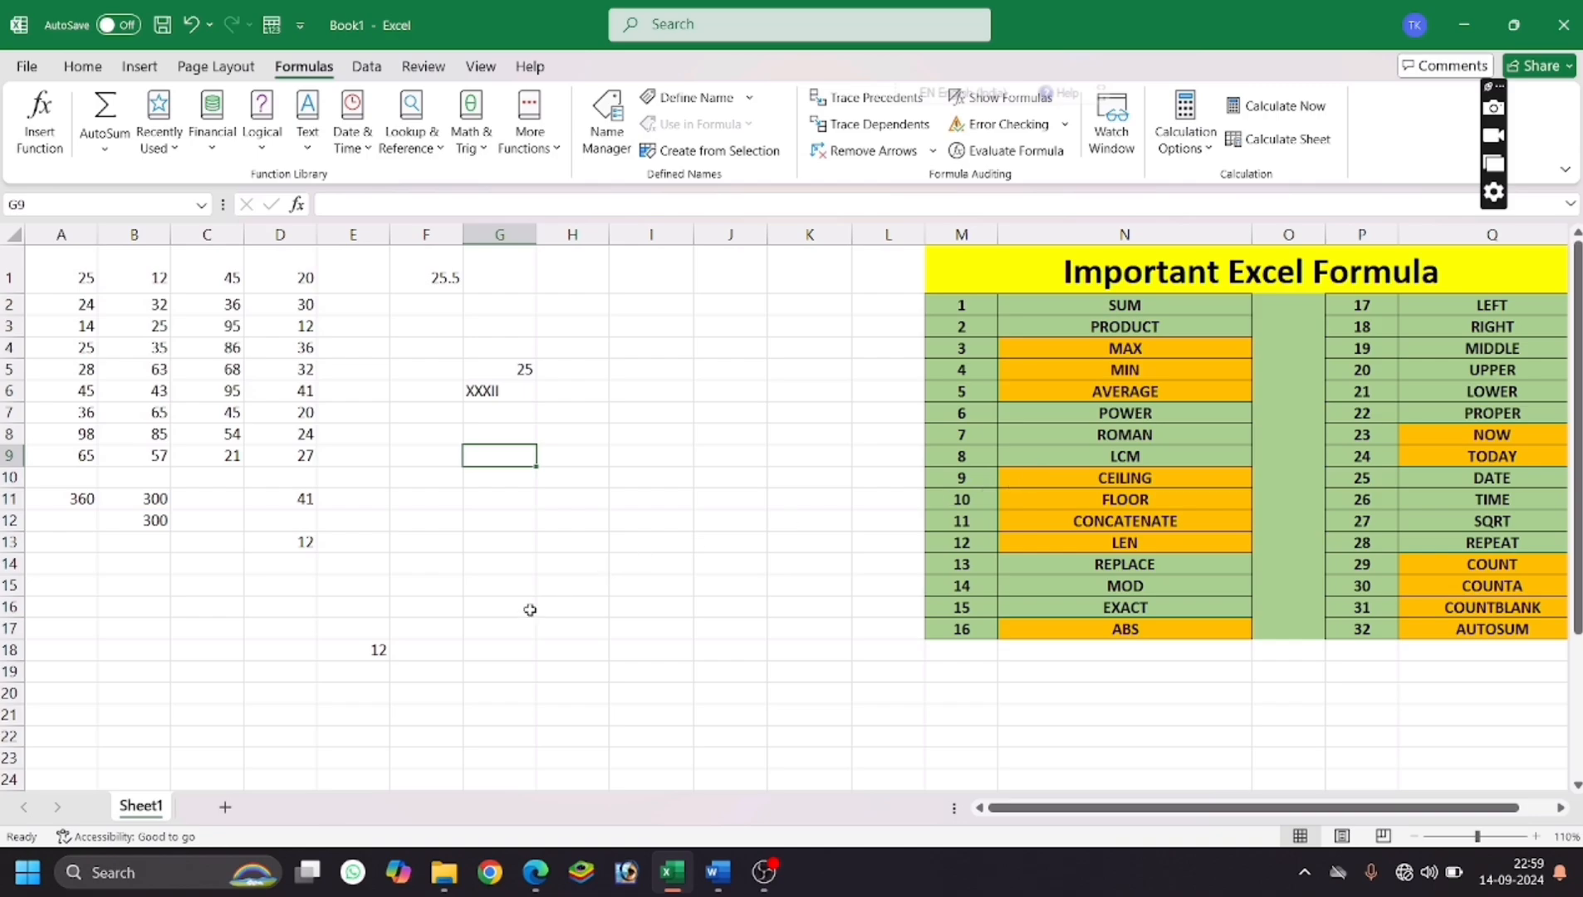
click(497, 544)
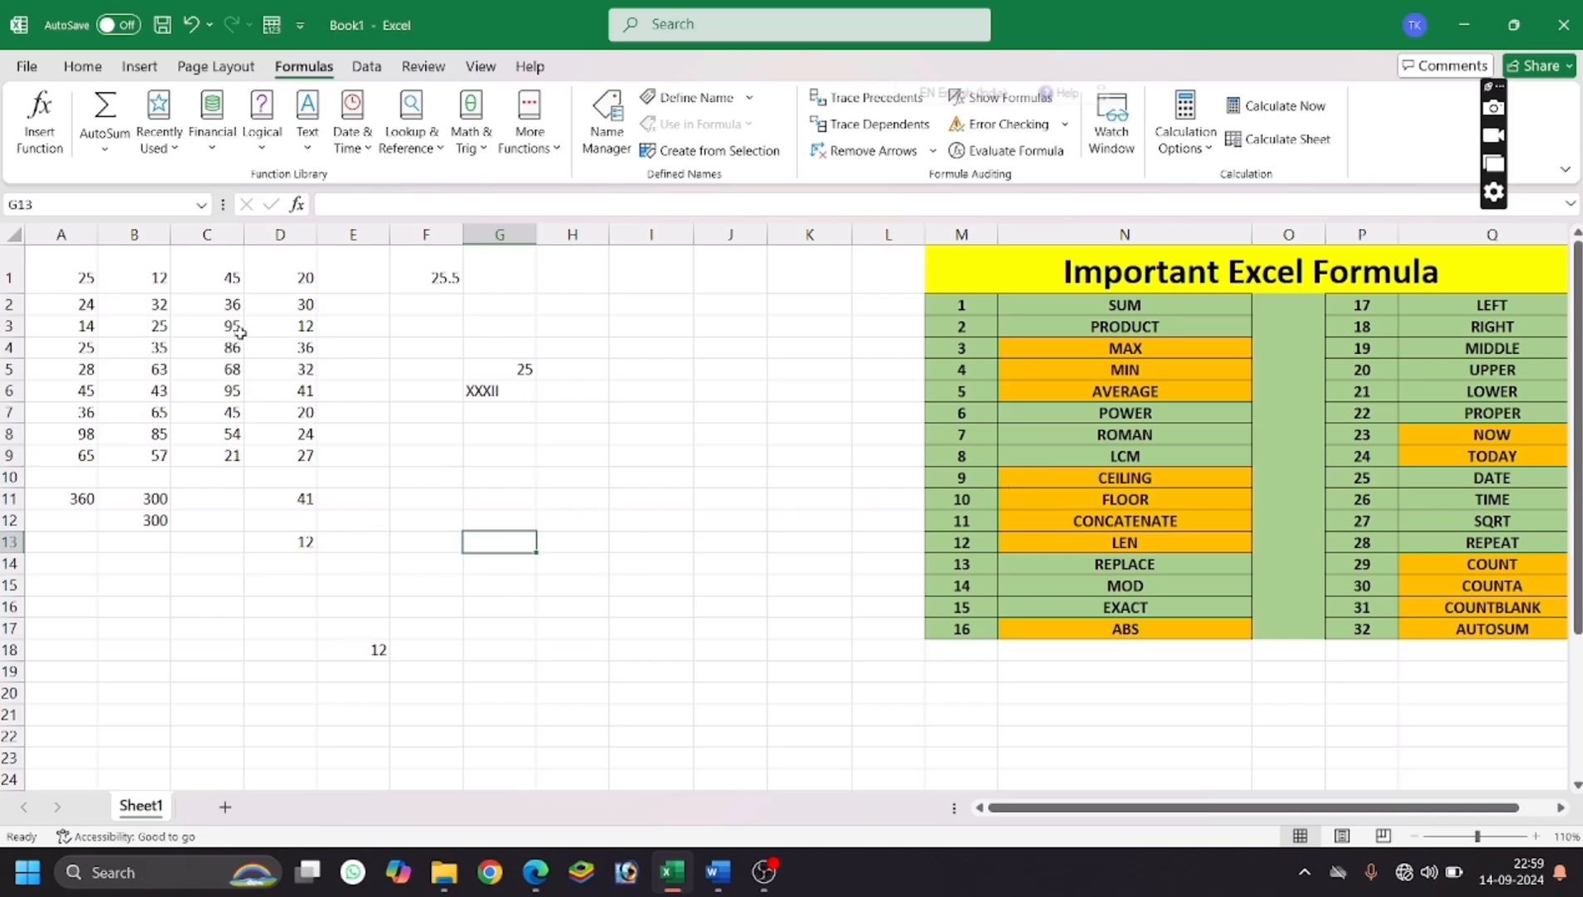
drag(100, 276, 304, 278)
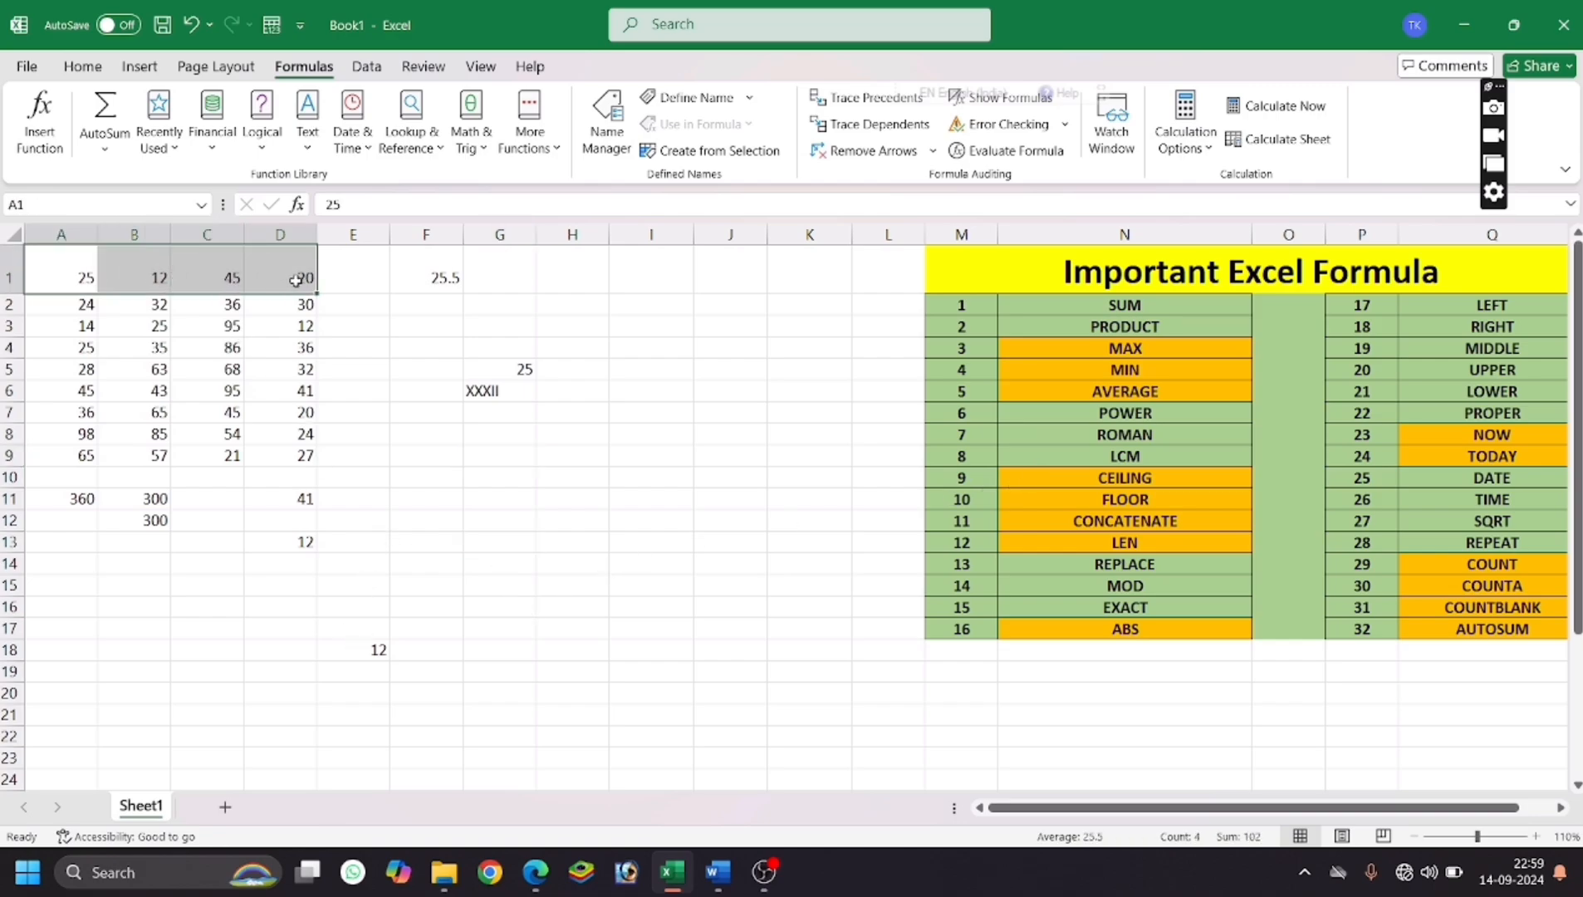
click(524, 551)
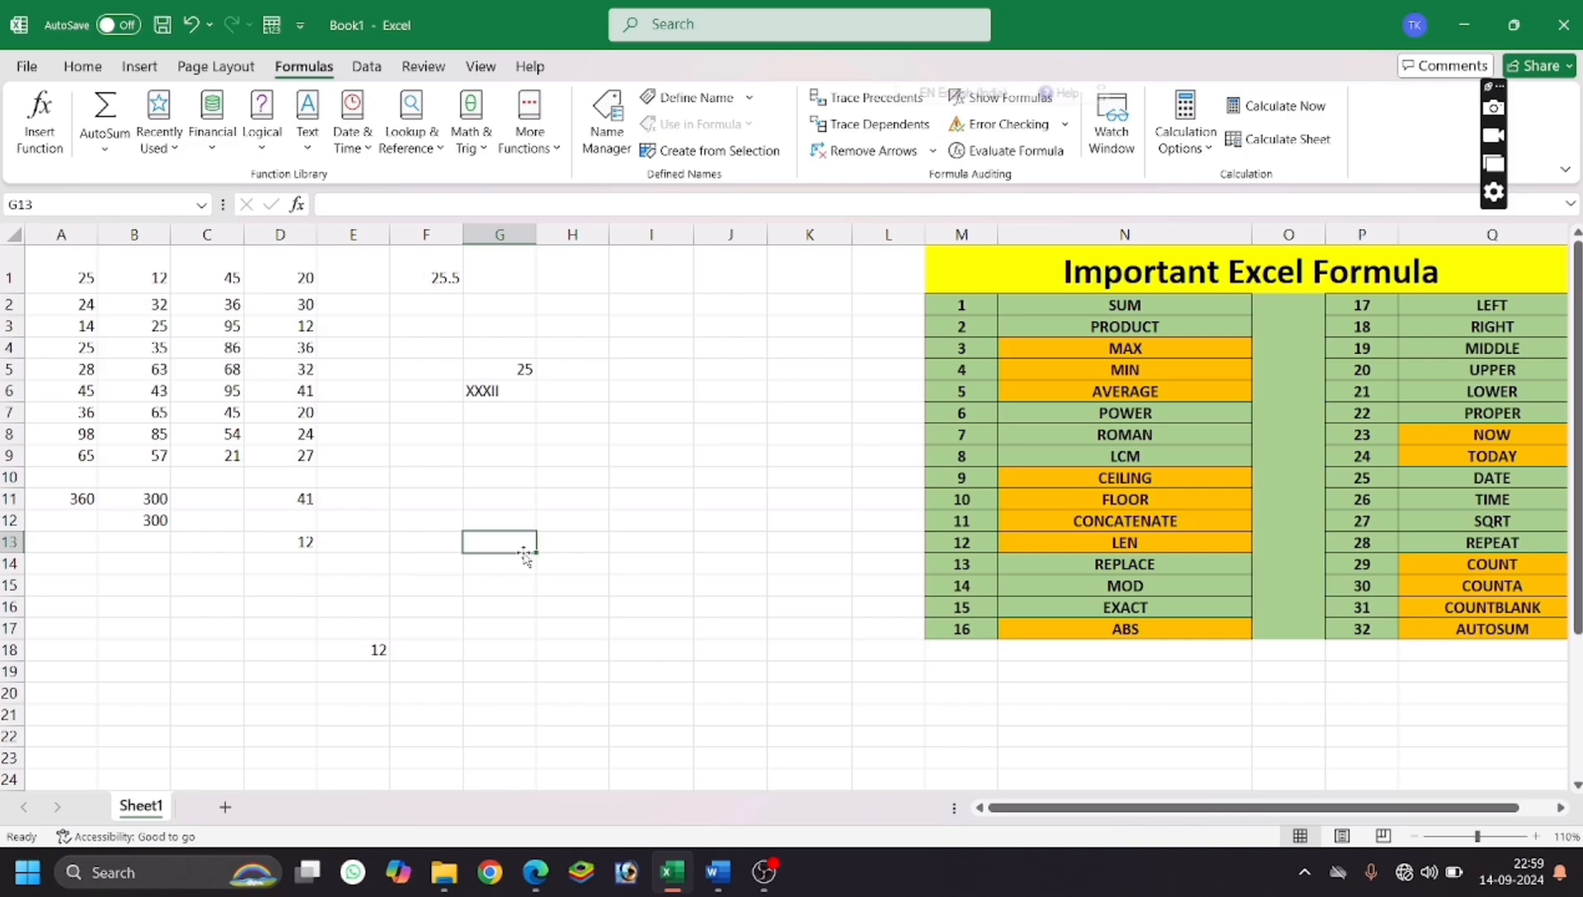
text(=LCM)
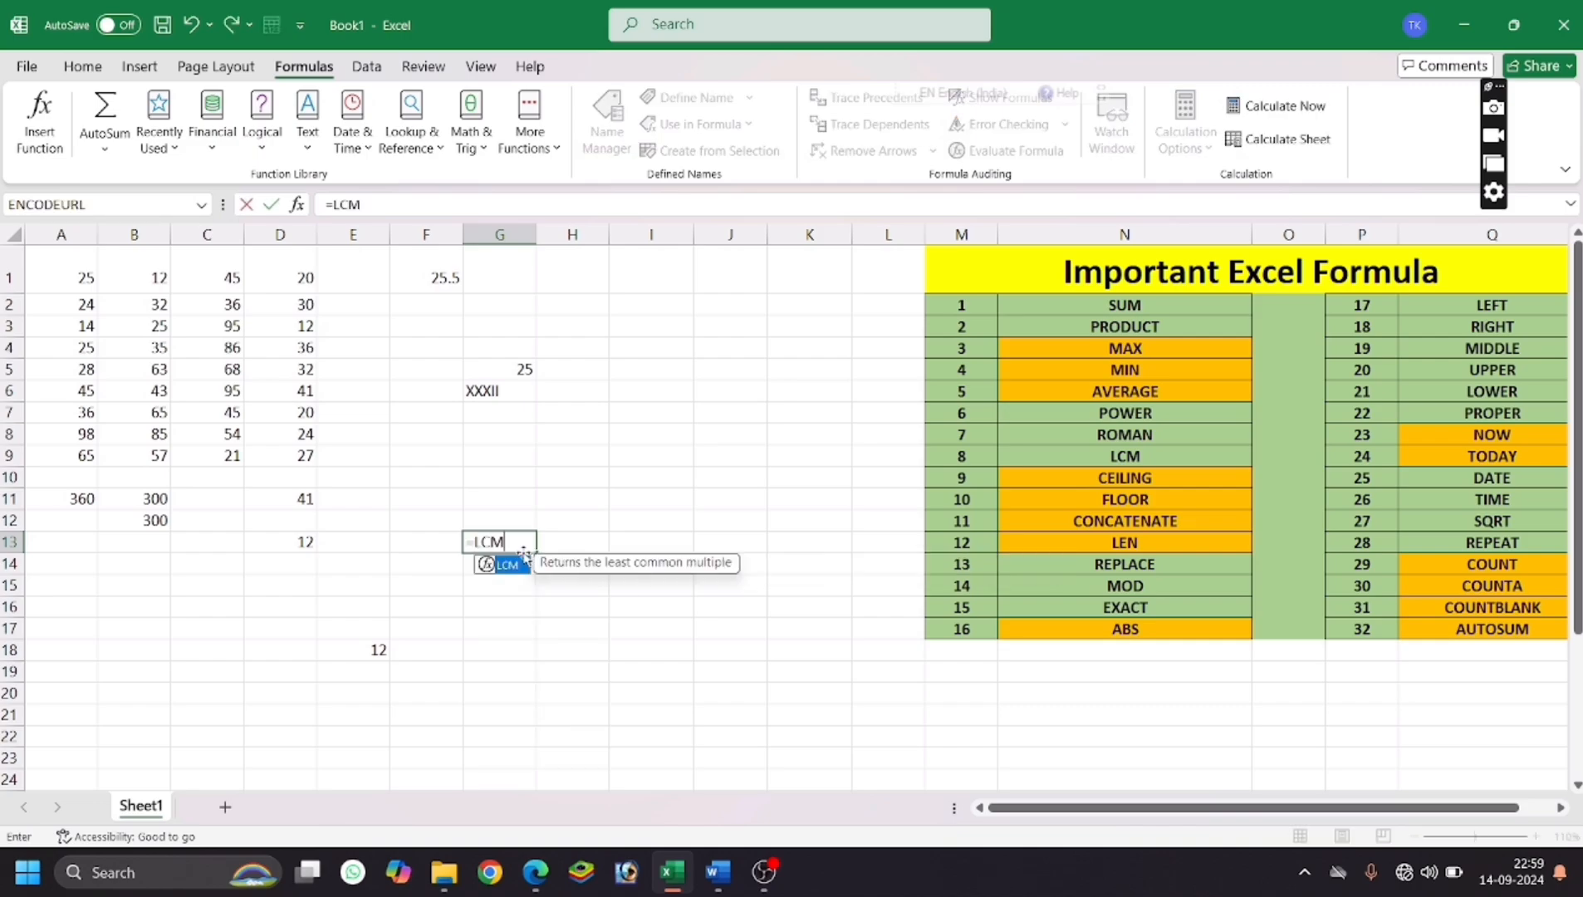
text(()
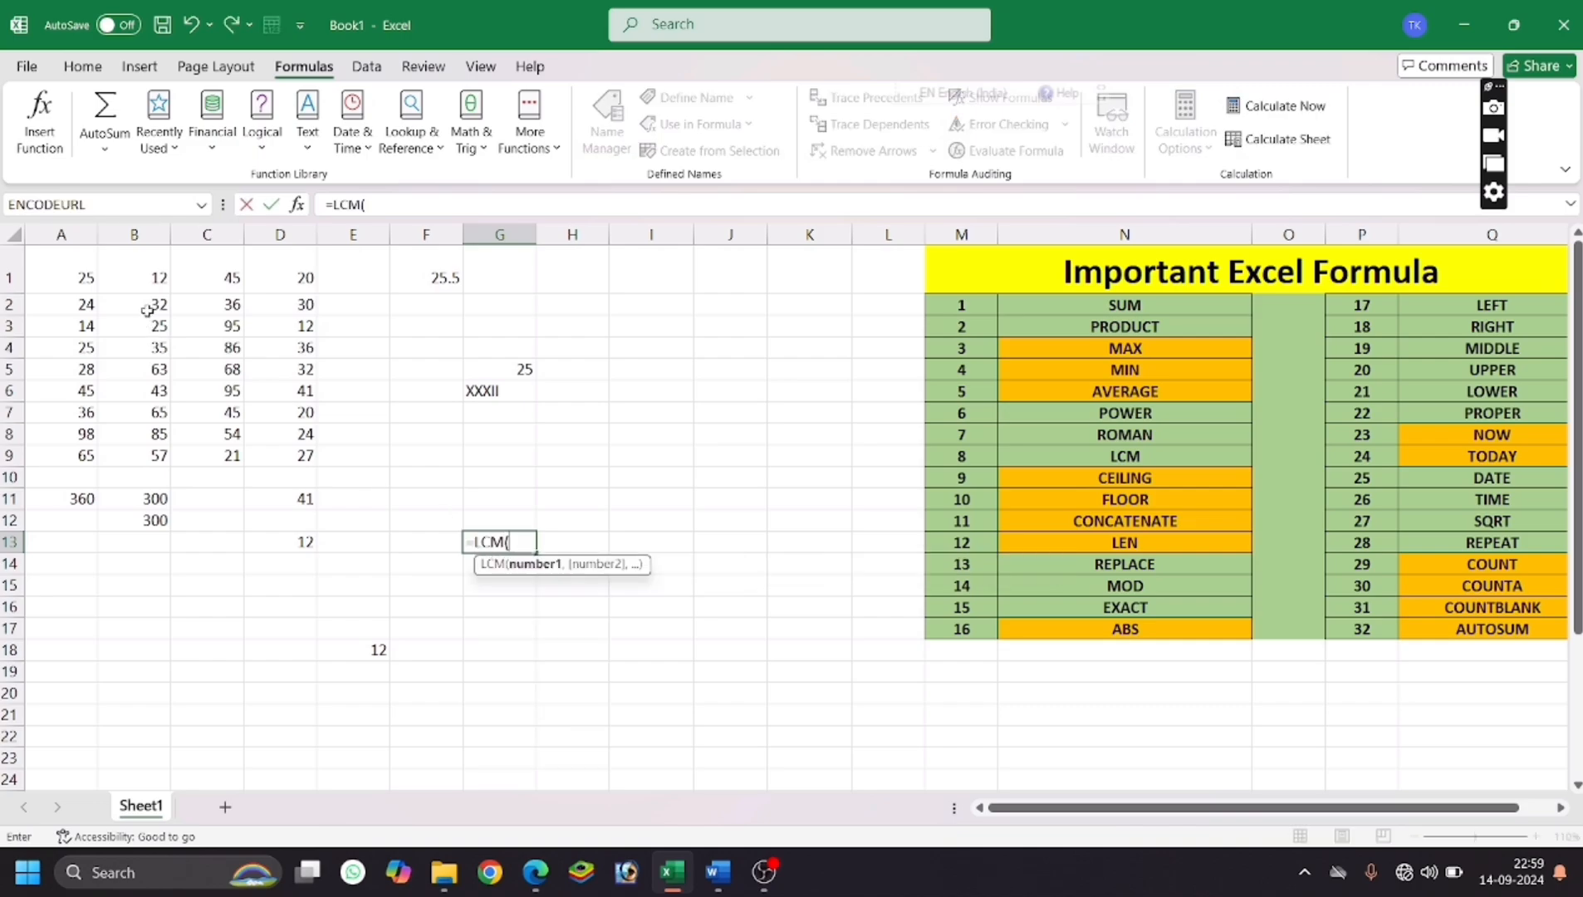
text(A1)
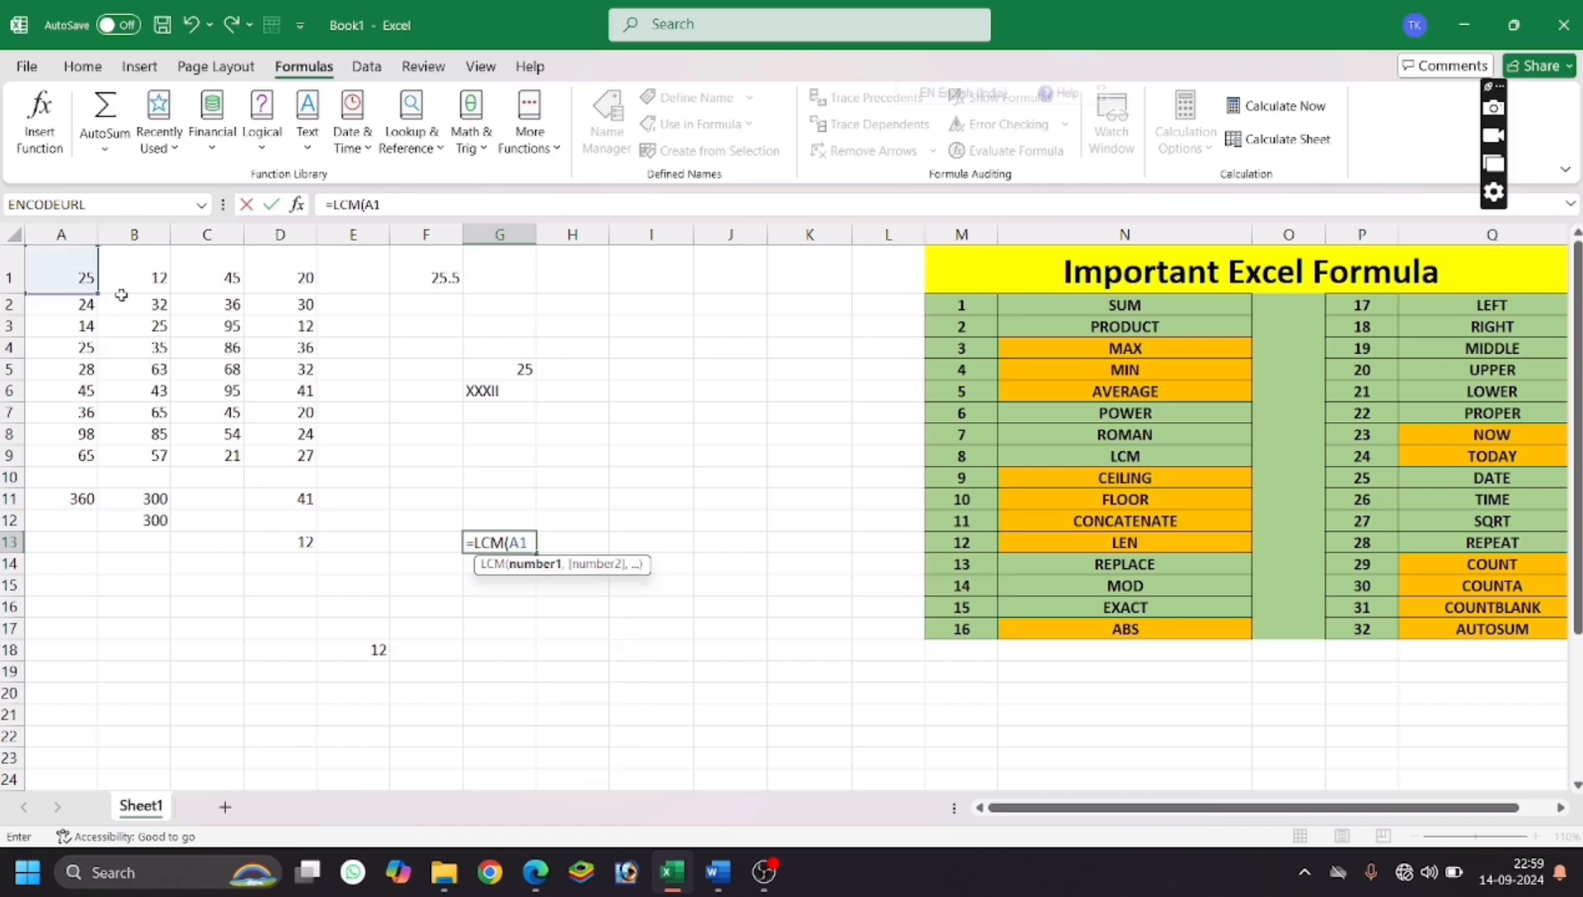
text(:D1)
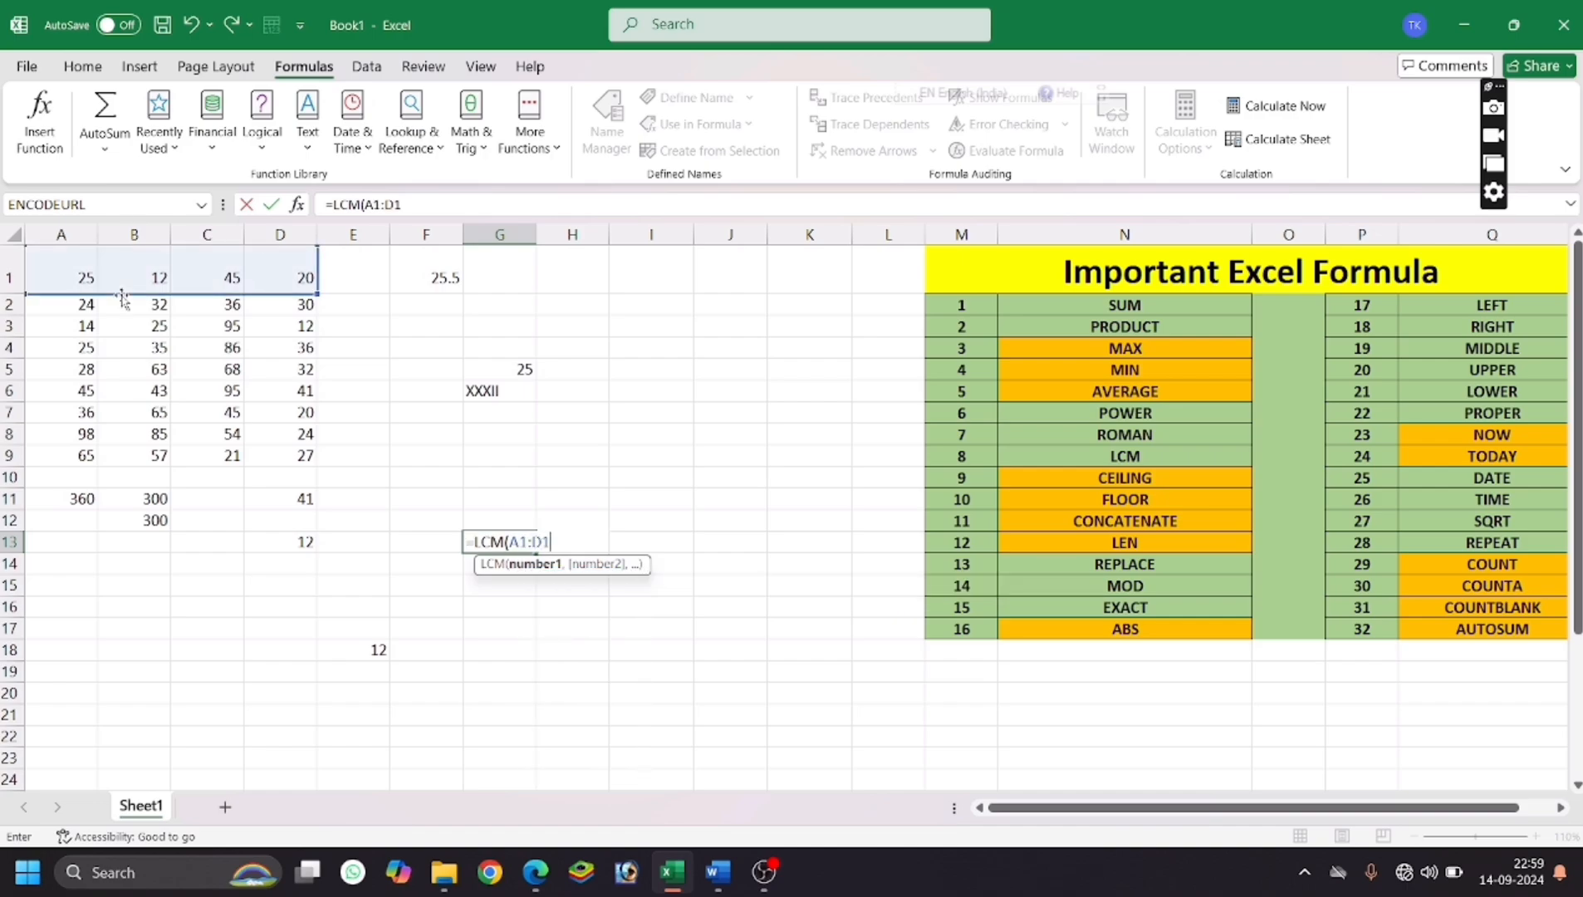
text())
key(Return)
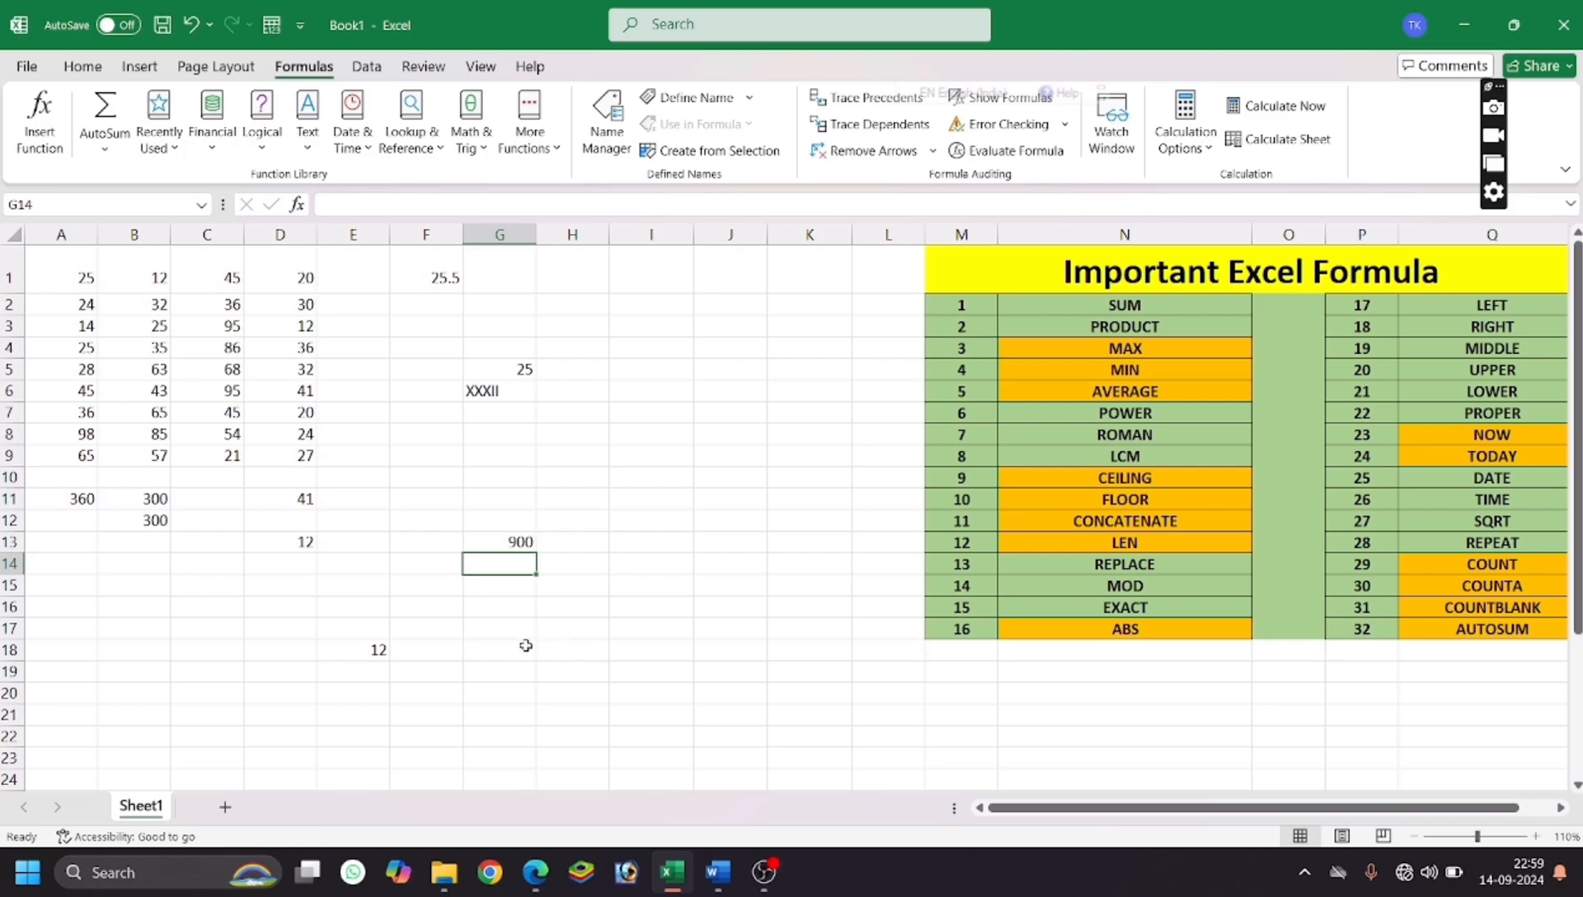
Point out the CEILING and FLOOR entries in the formula list, and select the empty cell I11.
click(1143, 482)
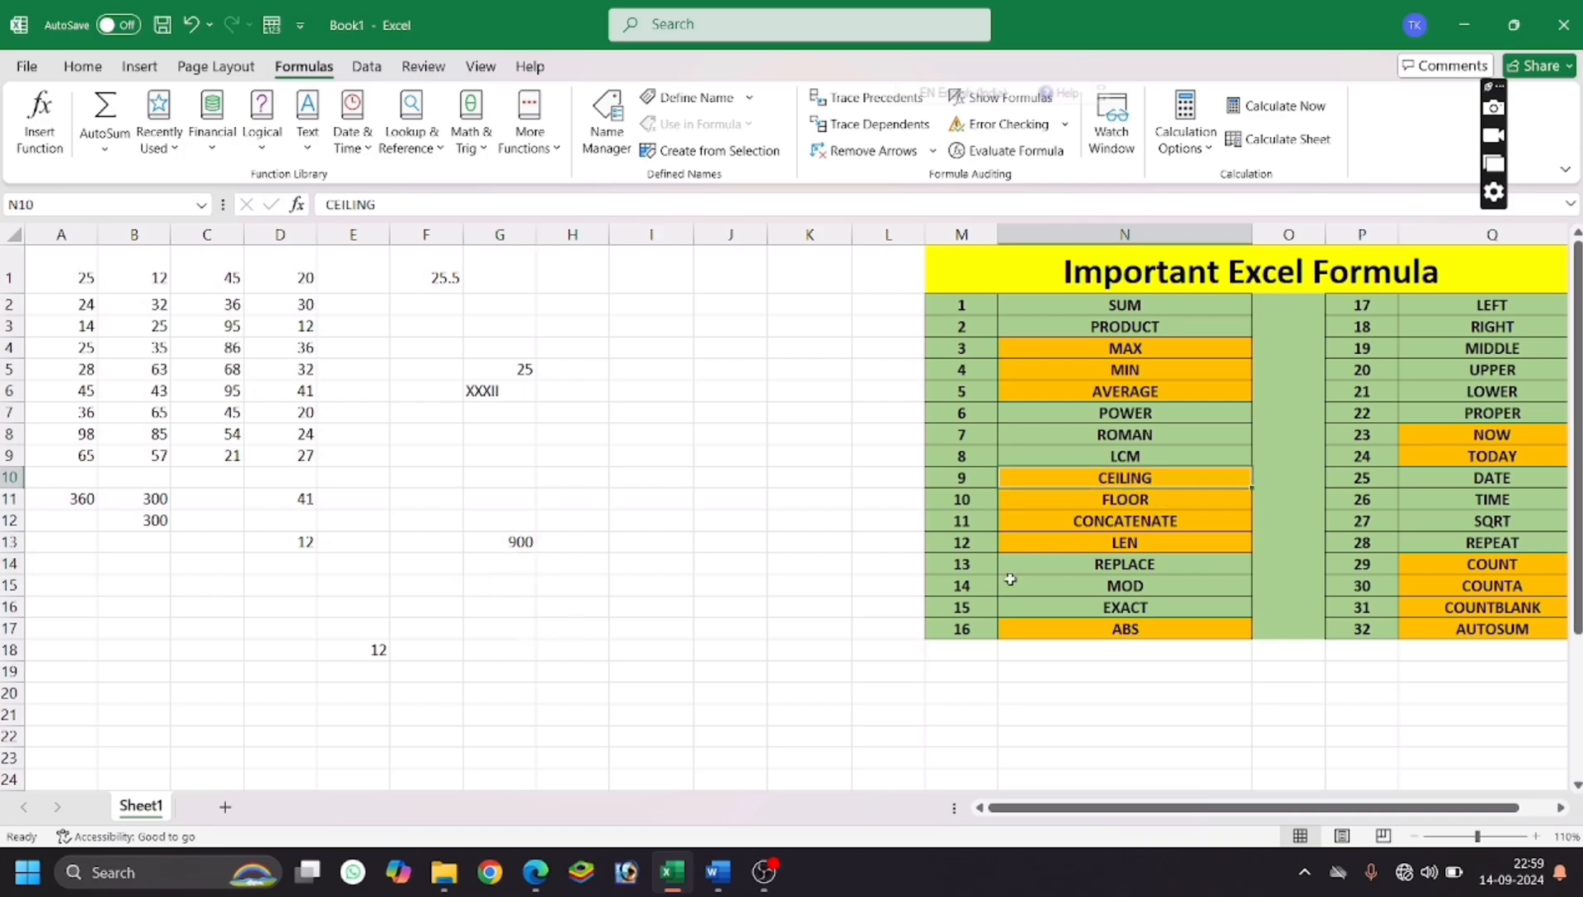
drag(1091, 479, 1097, 495)
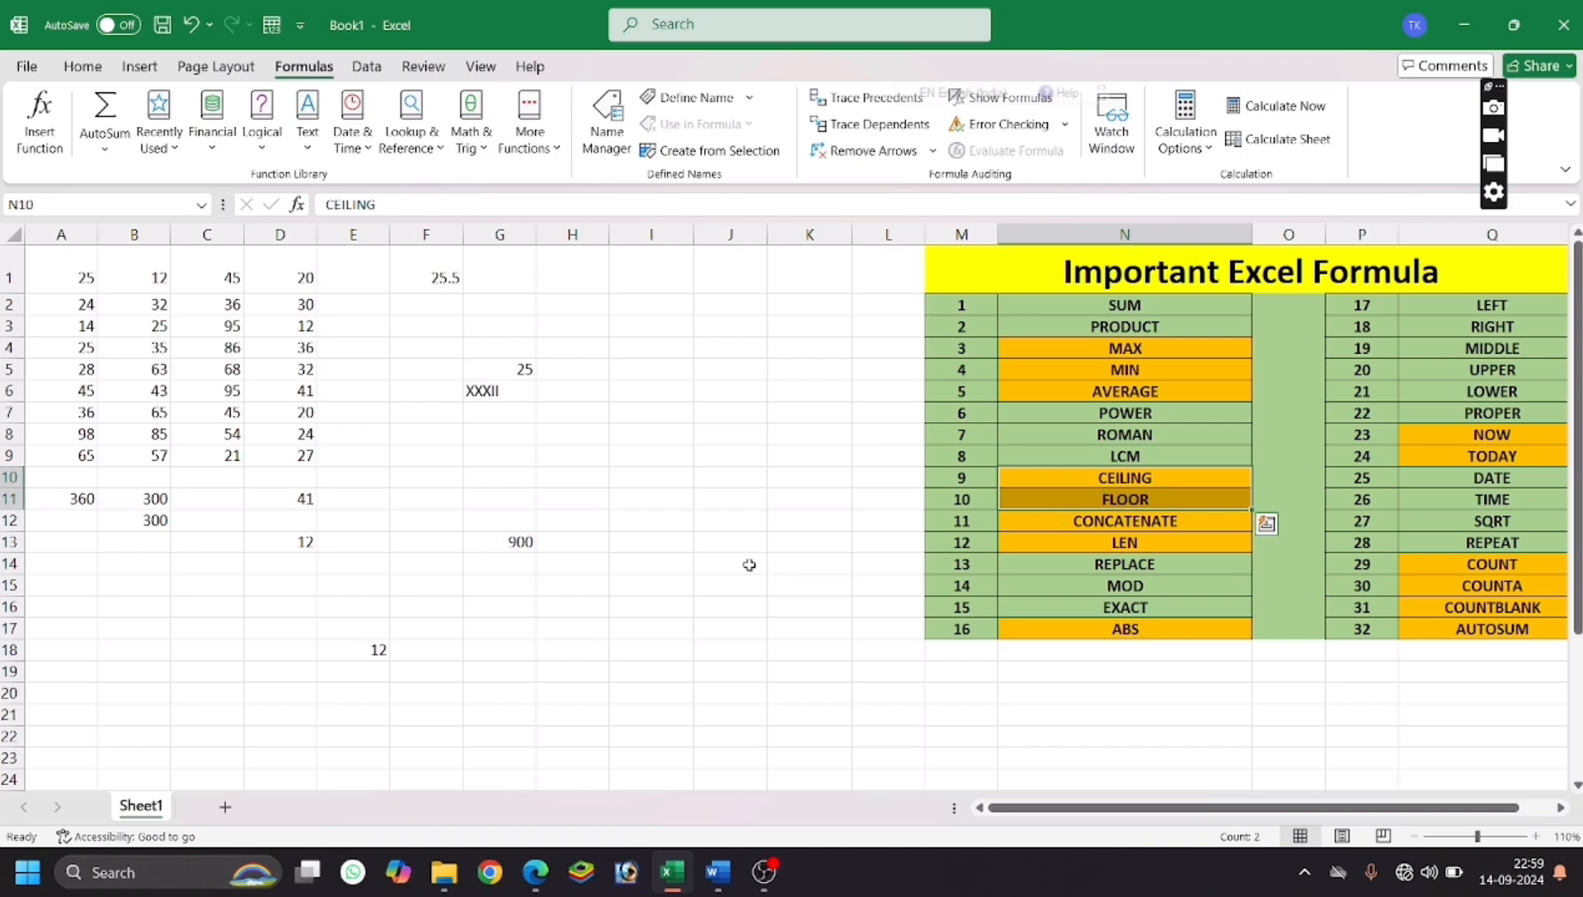
click(664, 503)
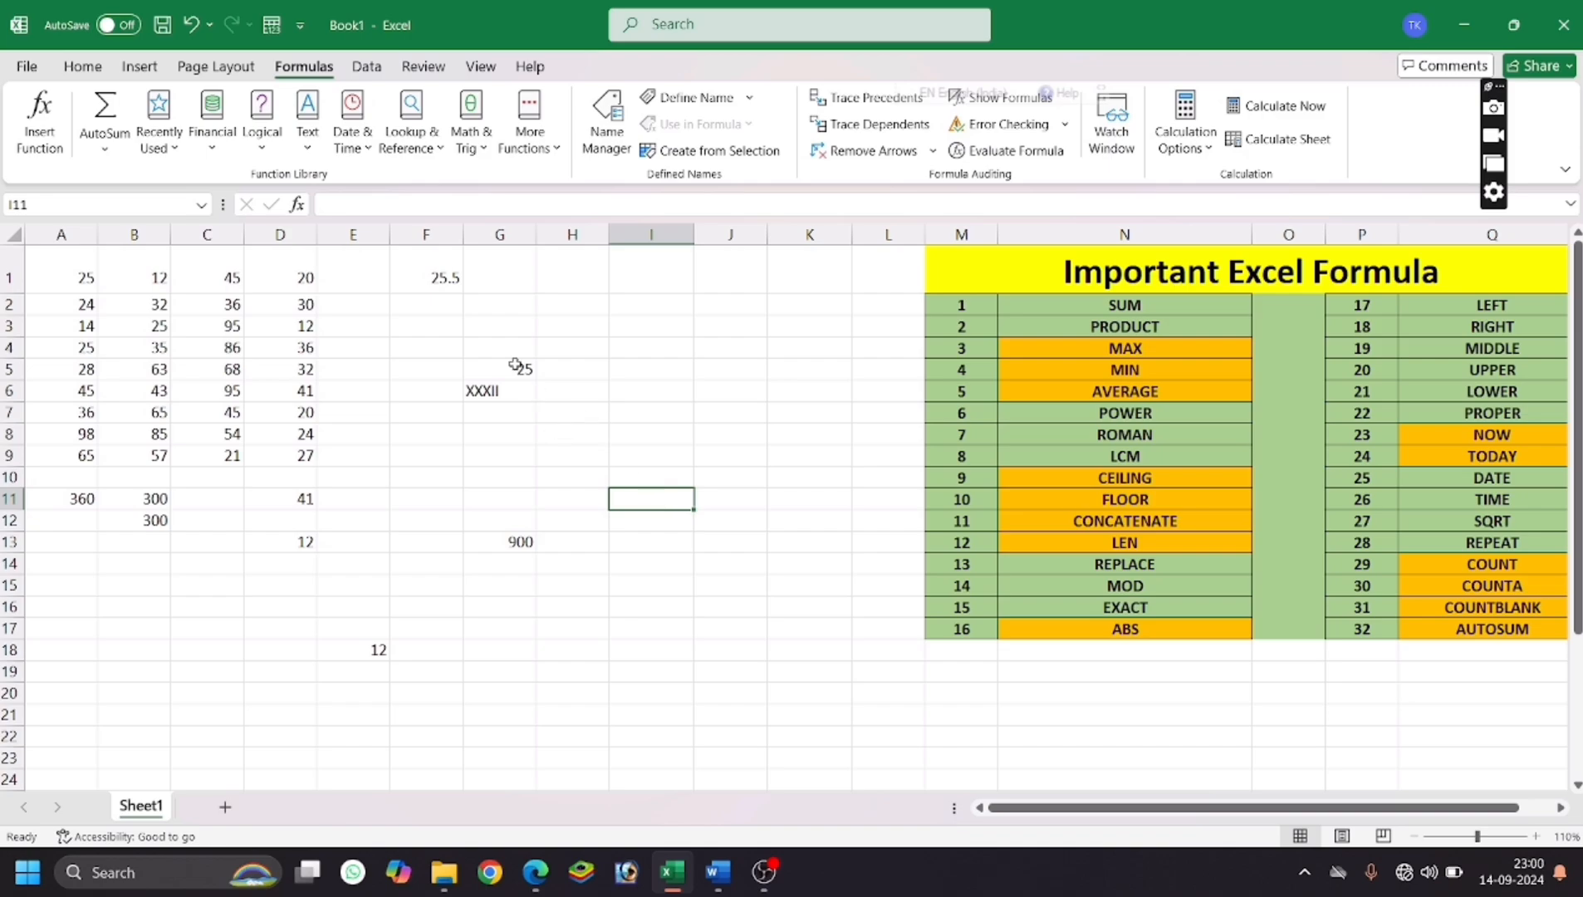
Enter =CEILING(F1,5) in cell F12 to round the average in F1 up to a multiple of 5.
click(603, 306)
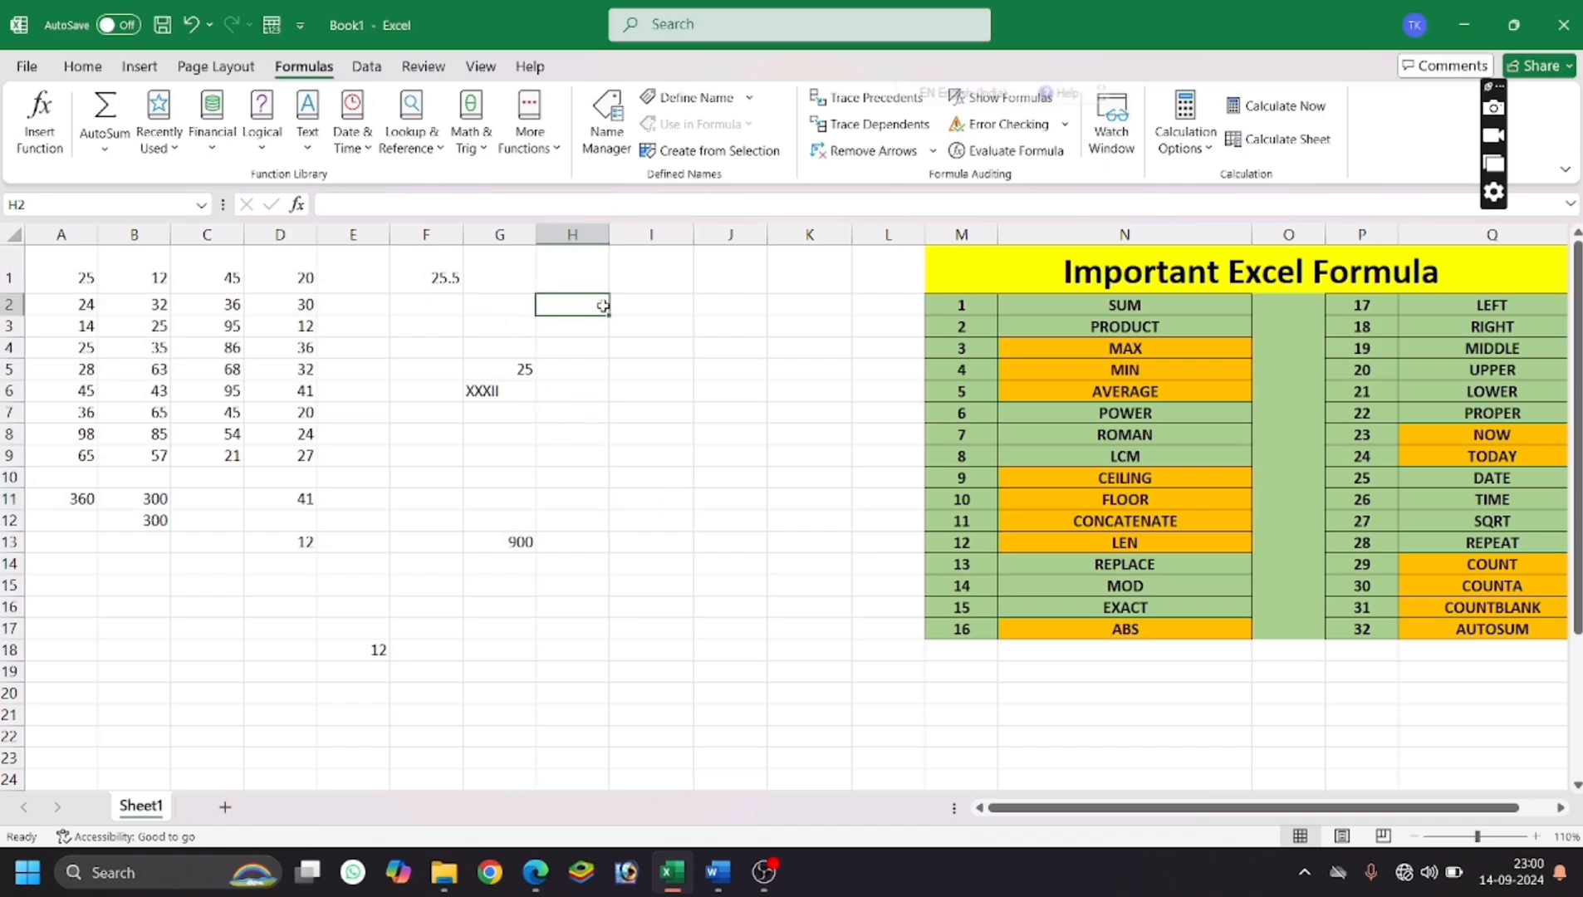
click(444, 279)
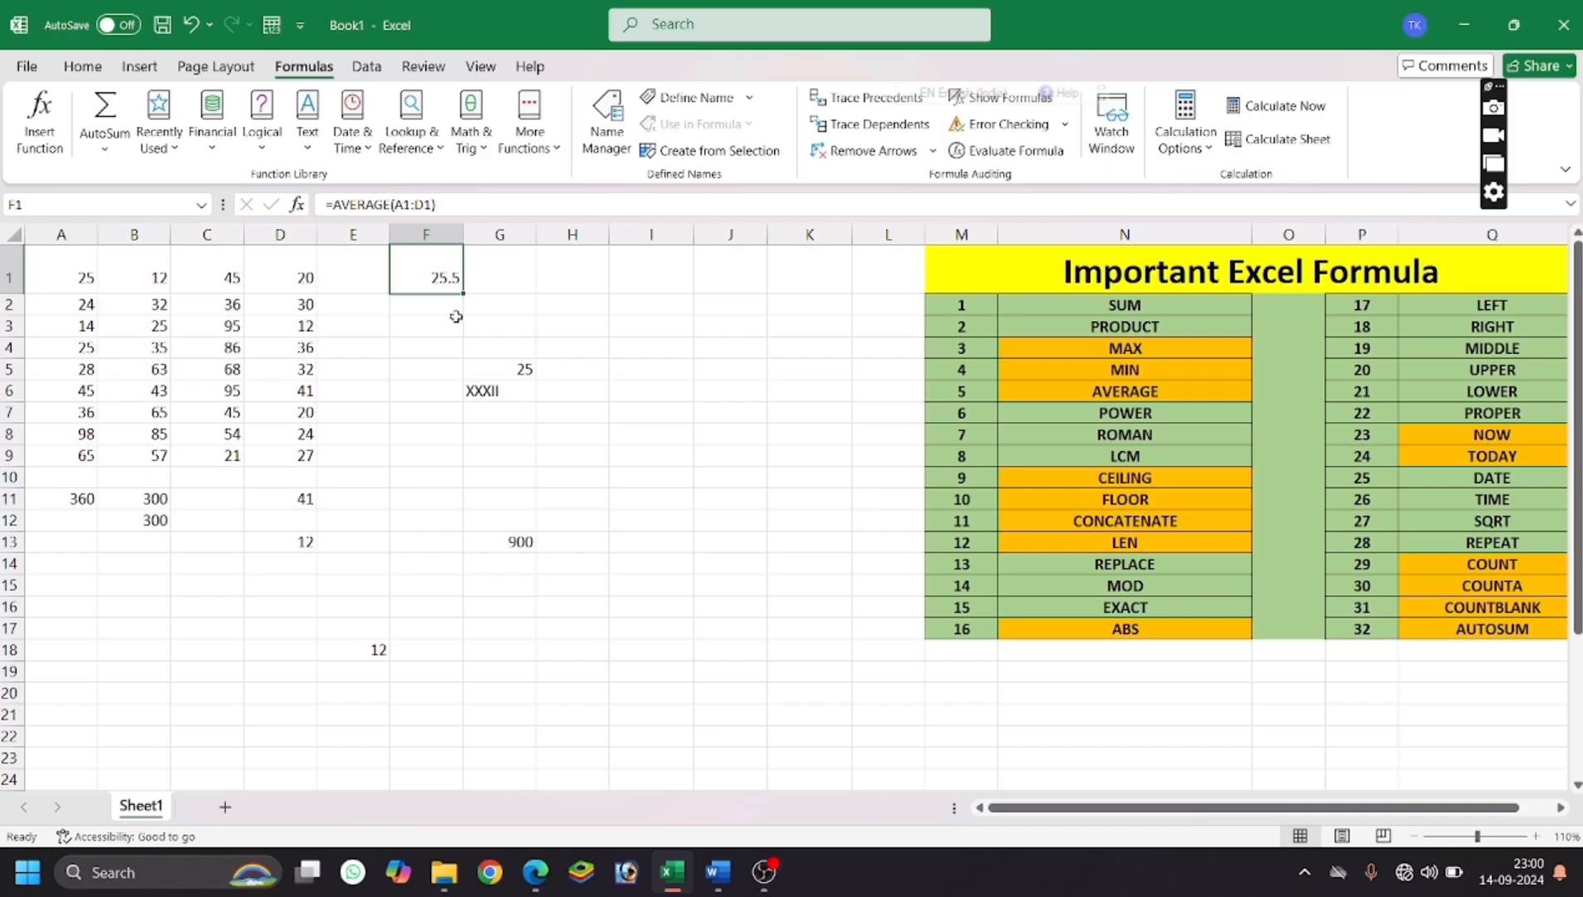
click(437, 516)
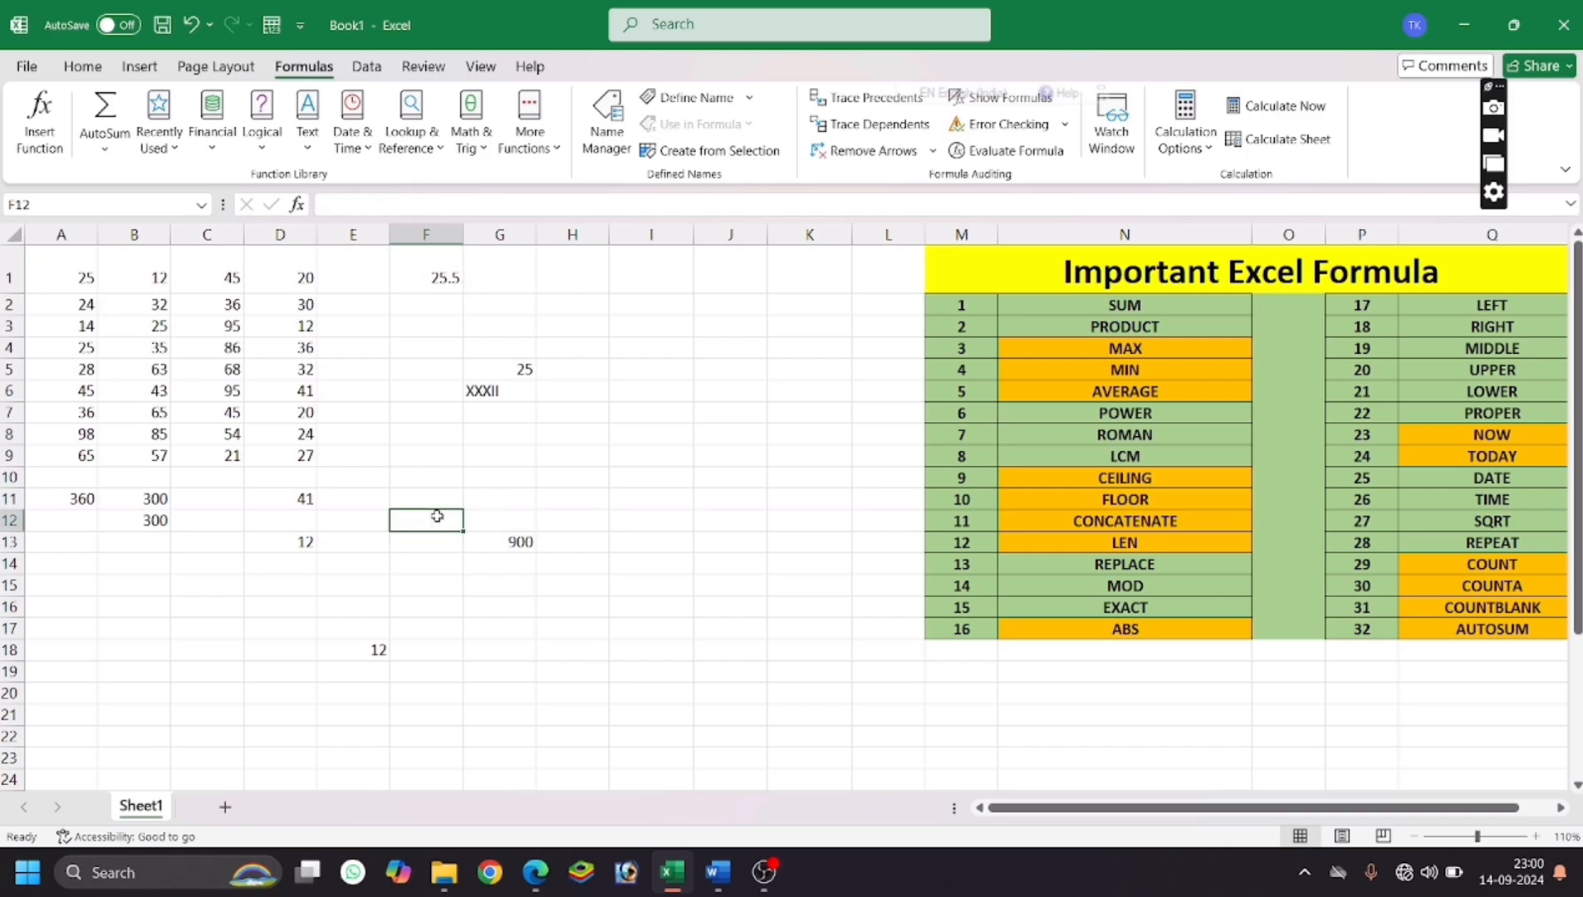
text(=CEI)
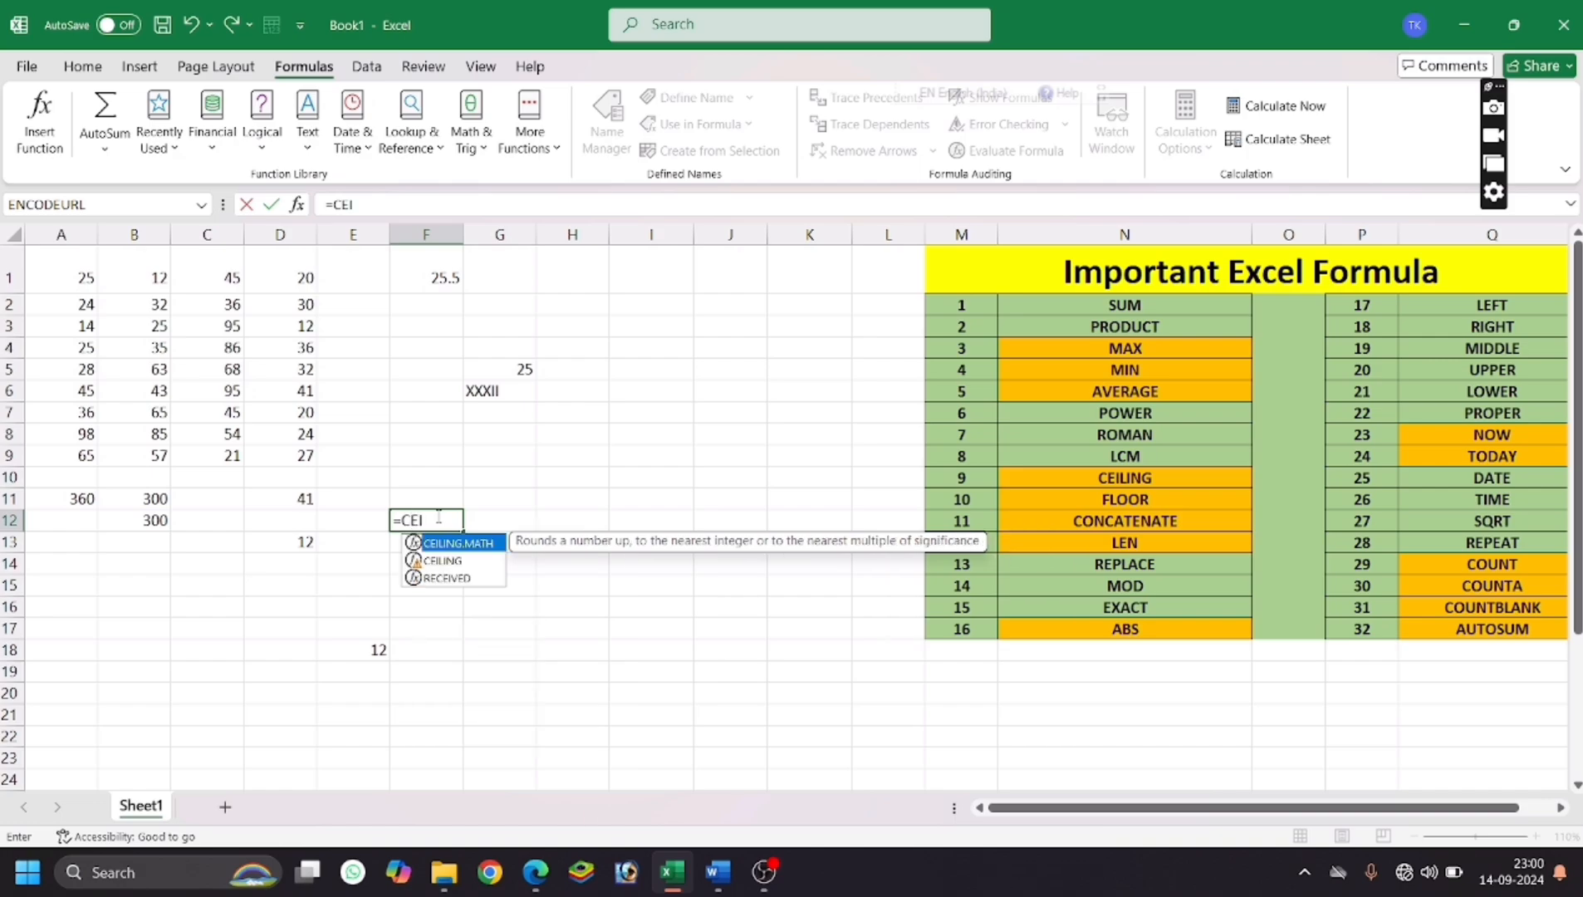
text(LING)
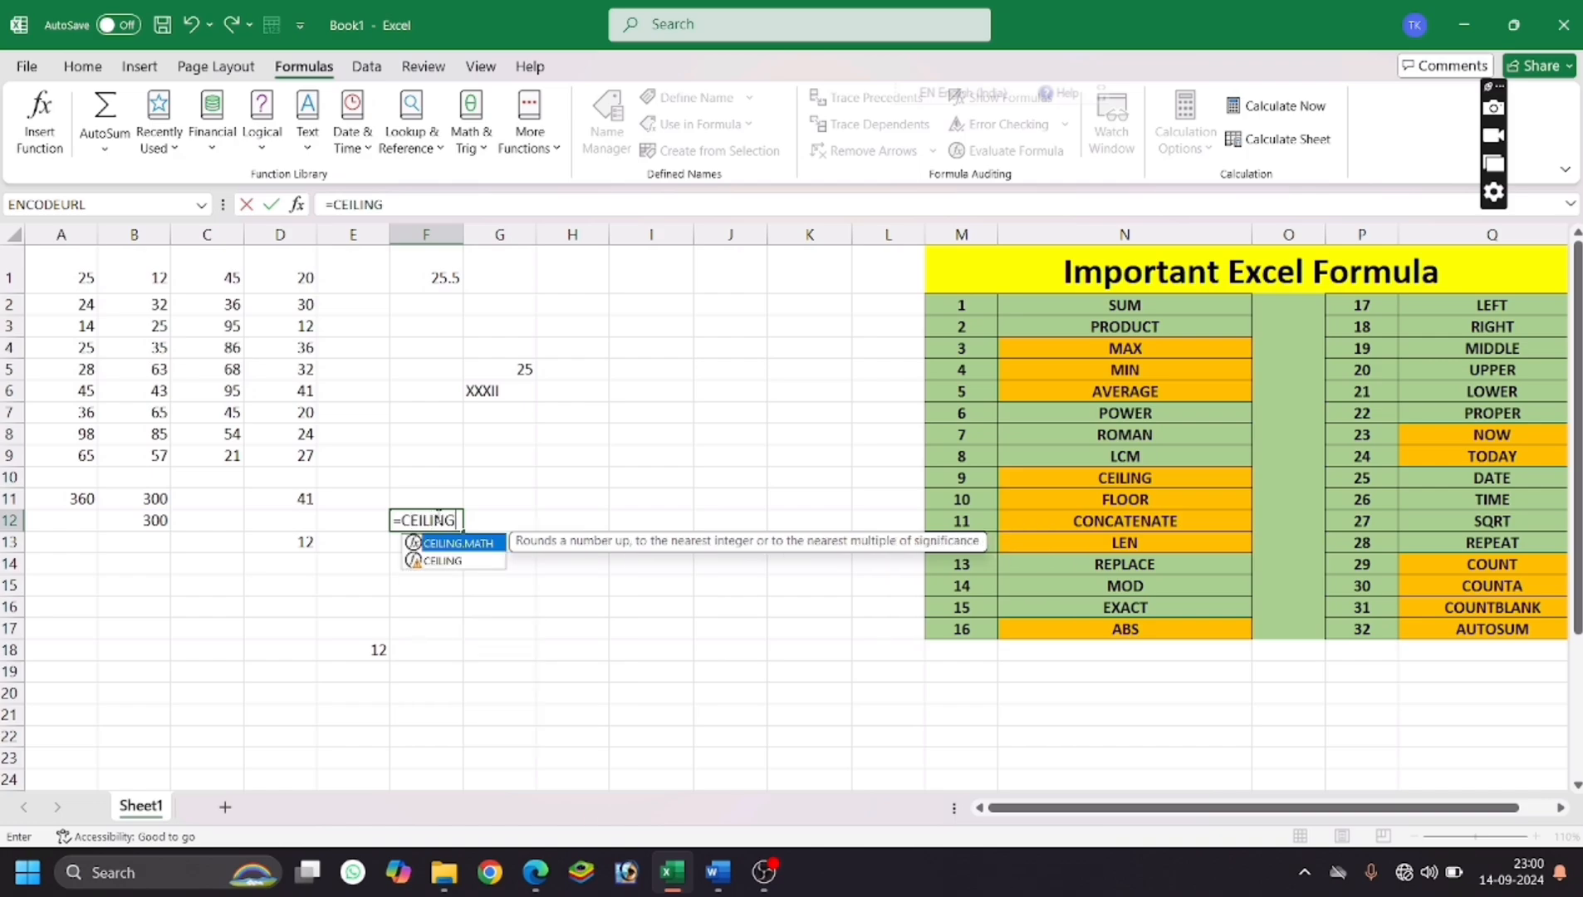
text(()
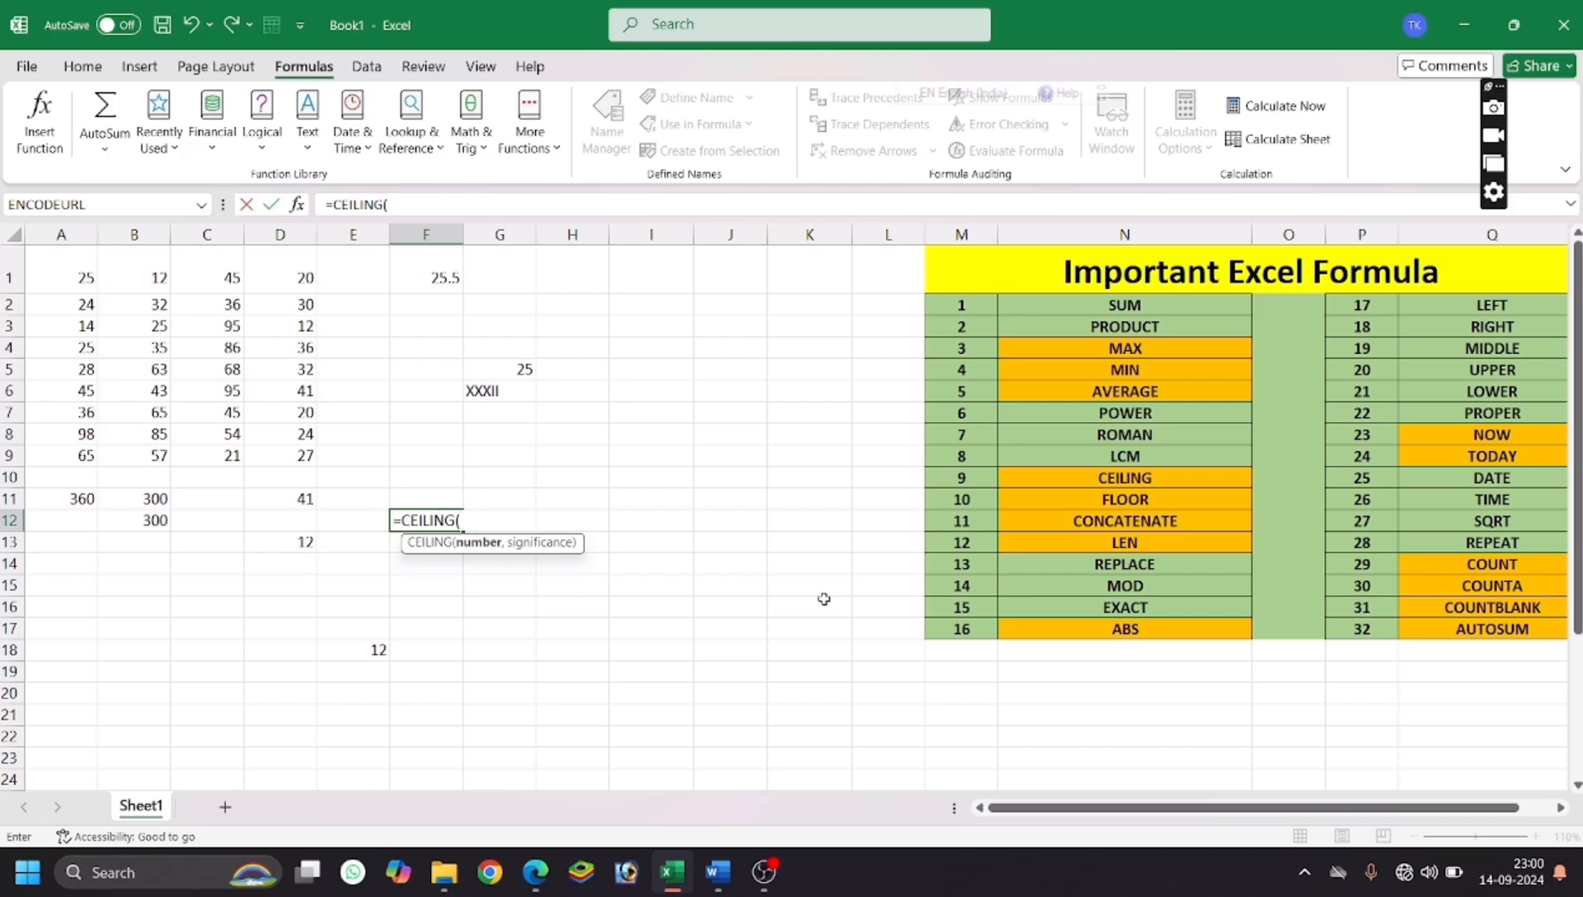
click(443, 277)
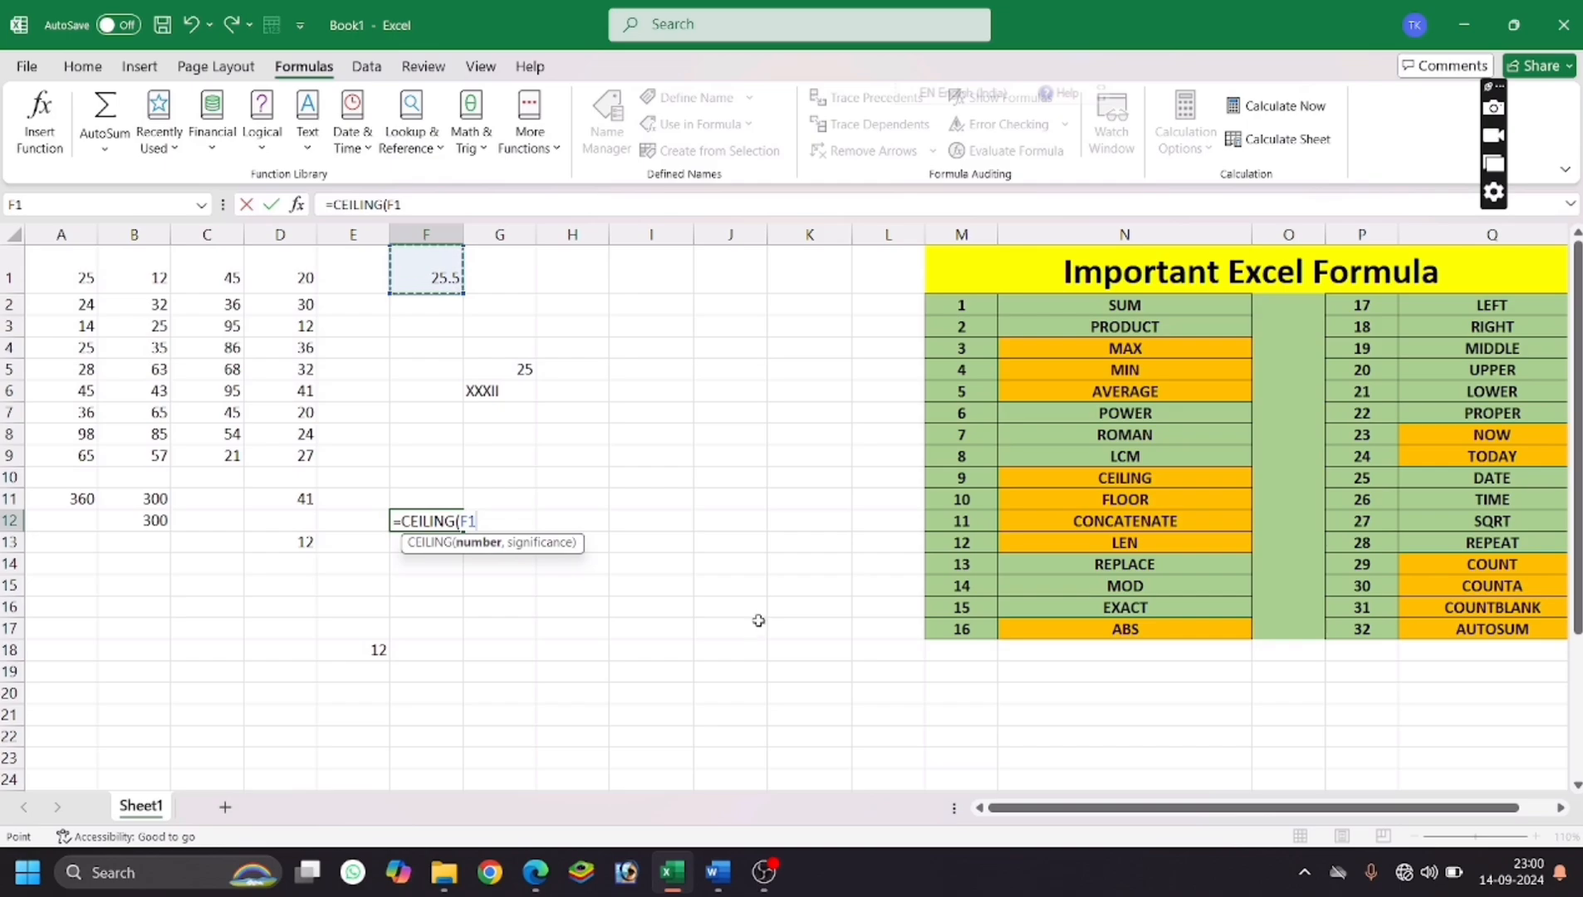
text(,)
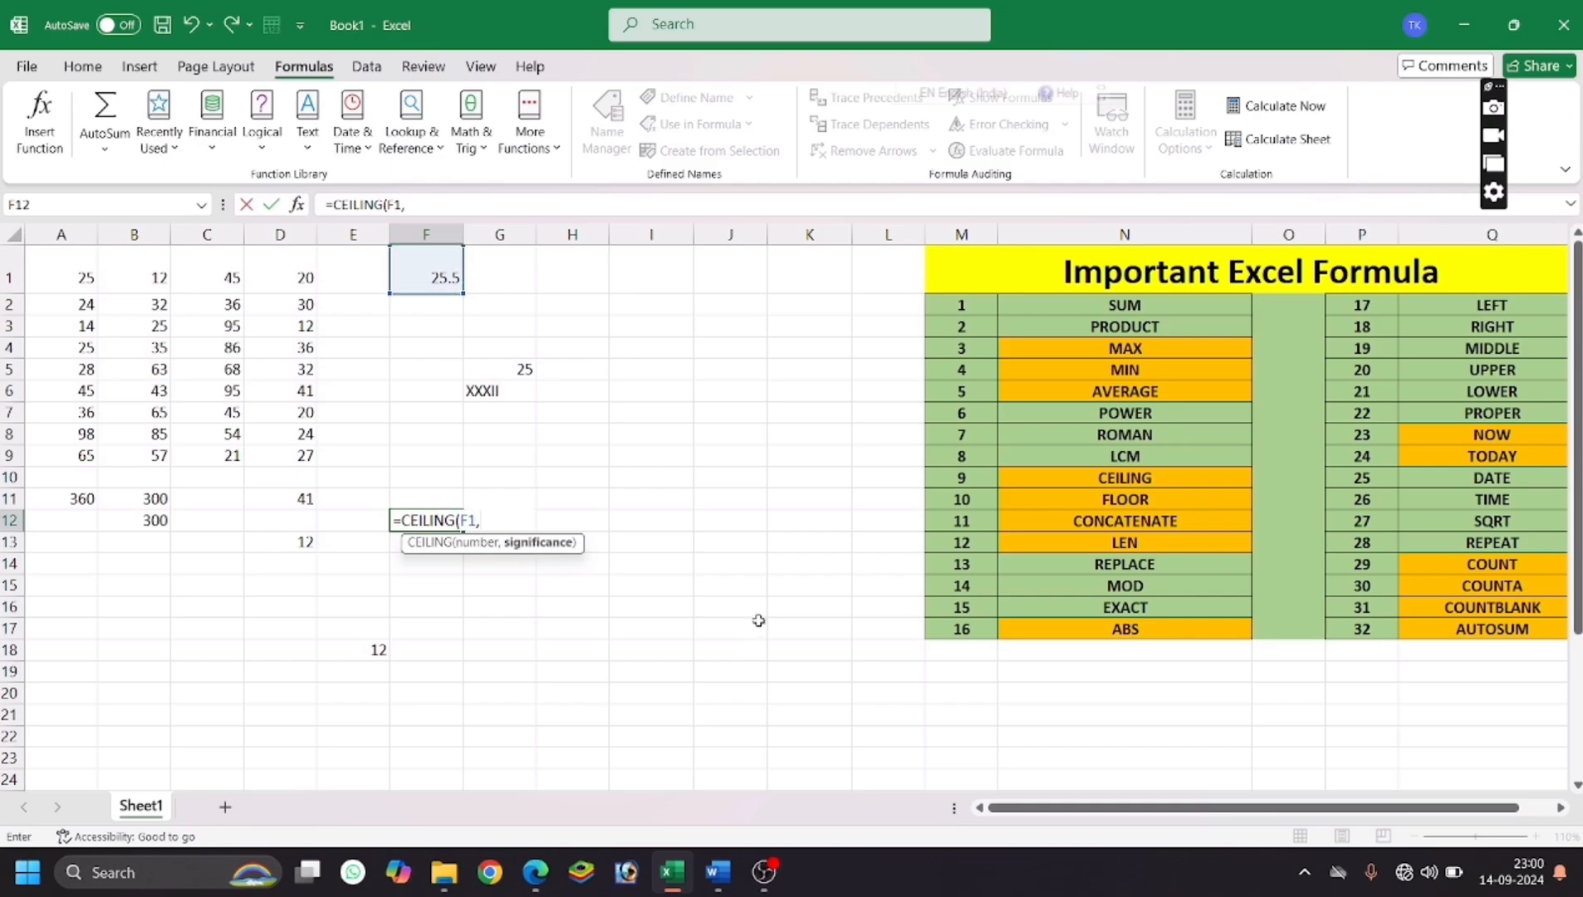
text(5))
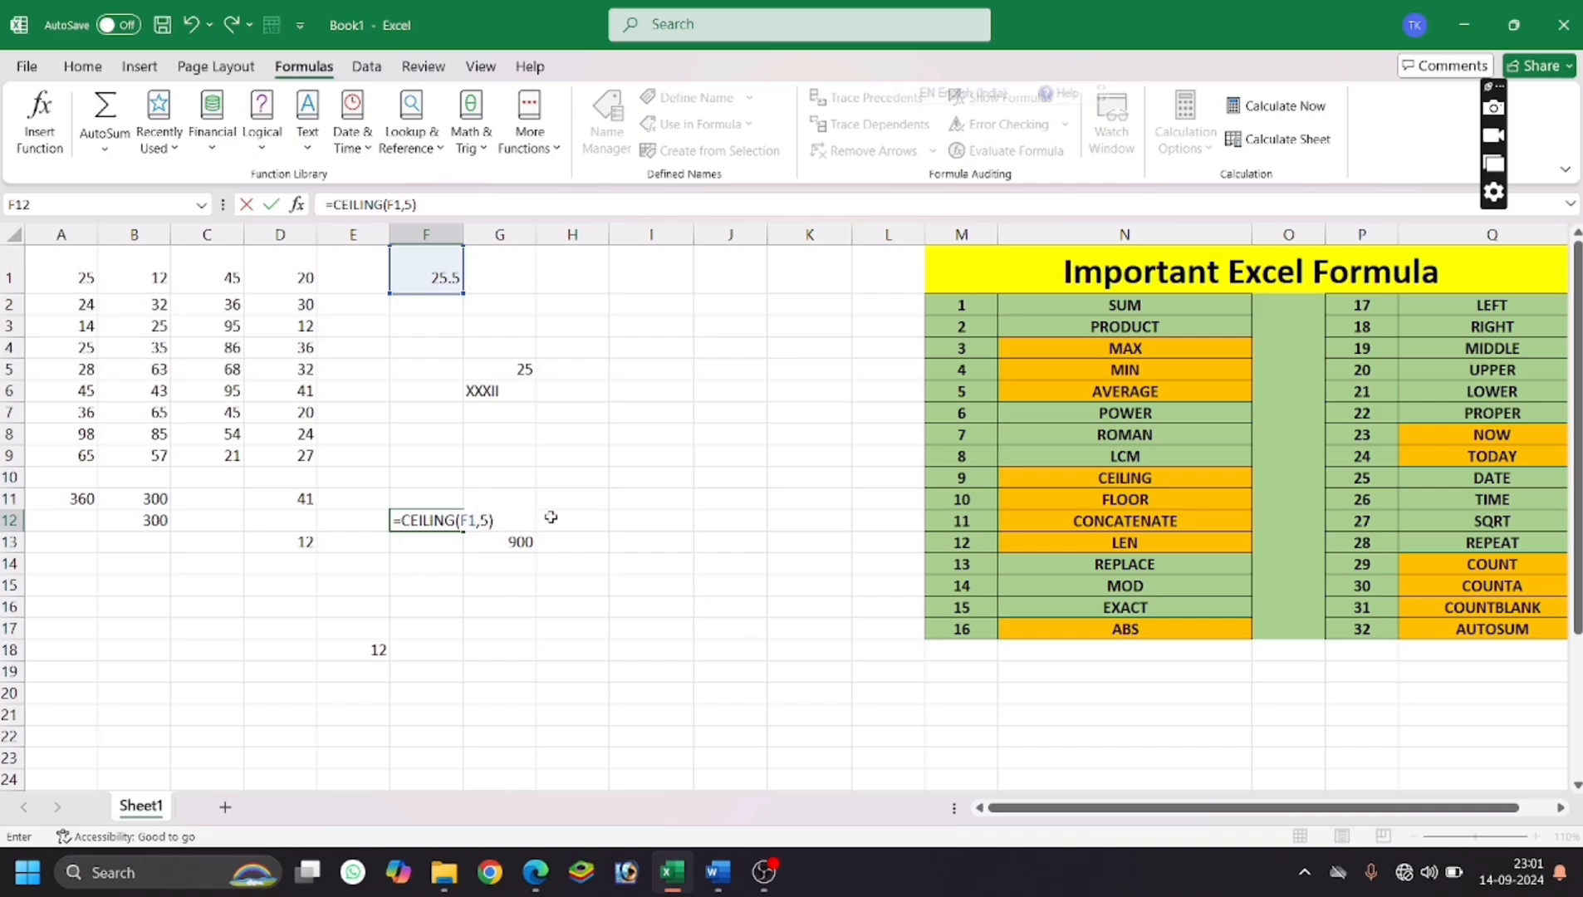
key(Return)
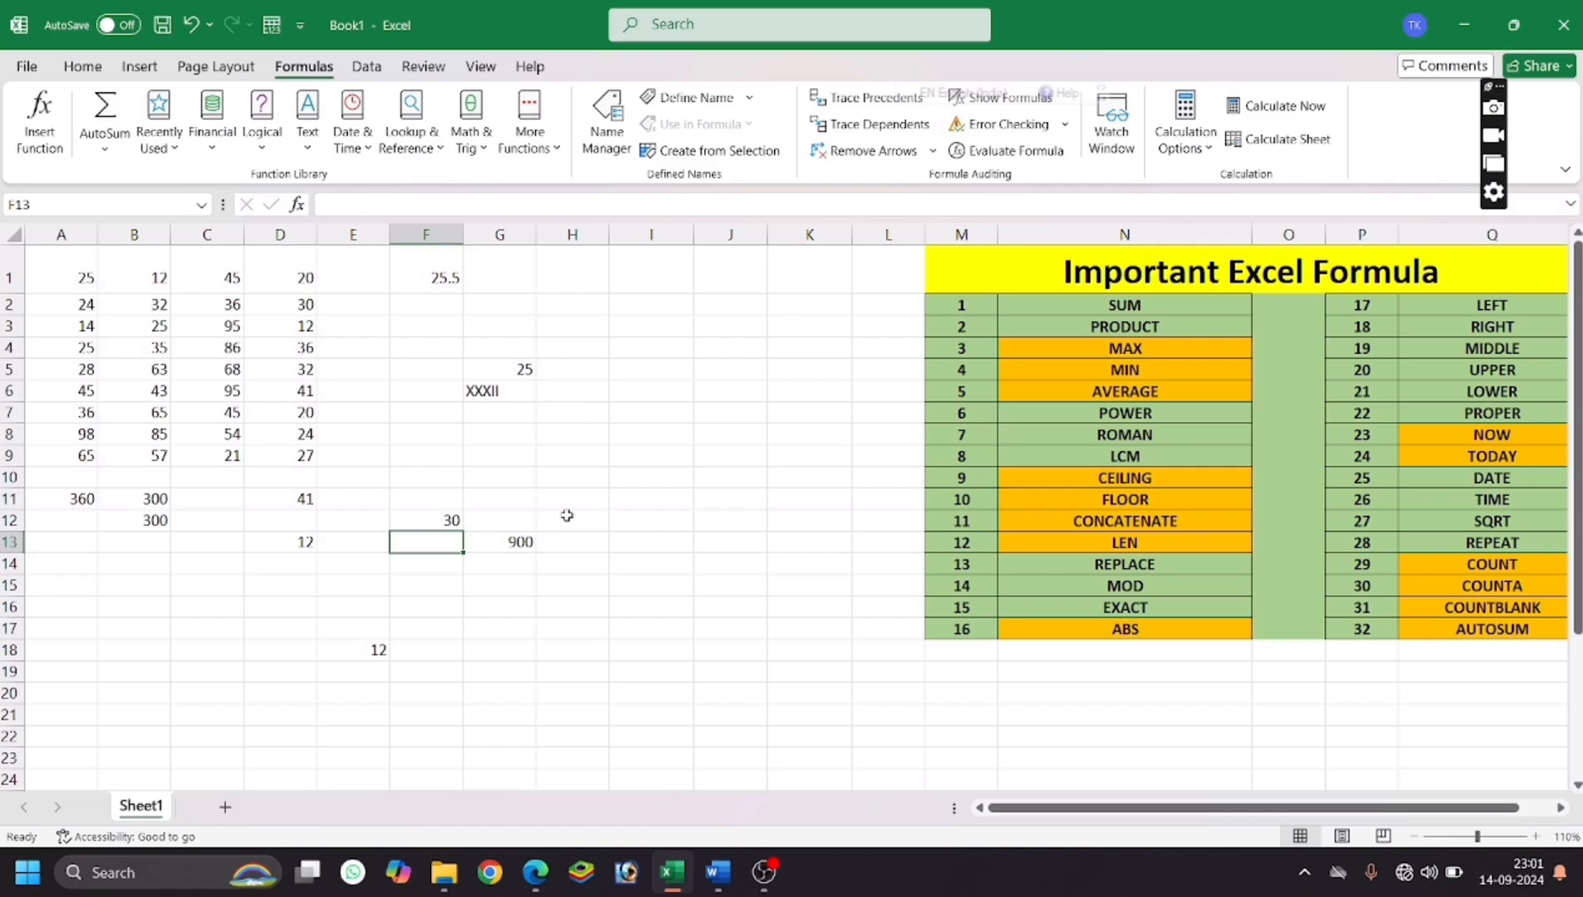
click(416, 602)
text(=)
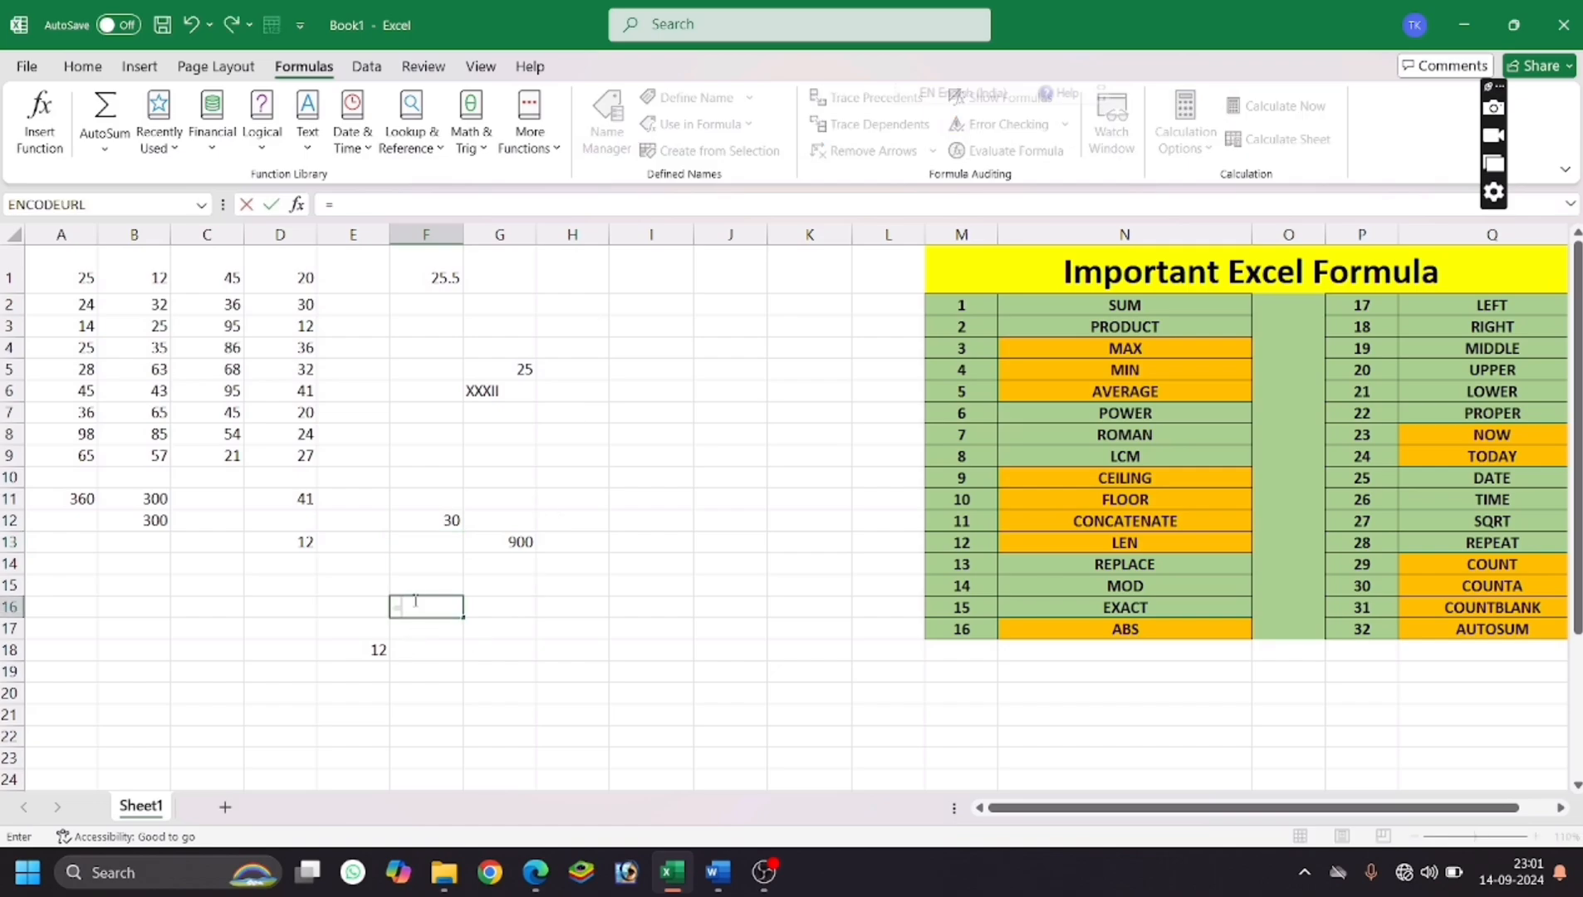
text(CELING)
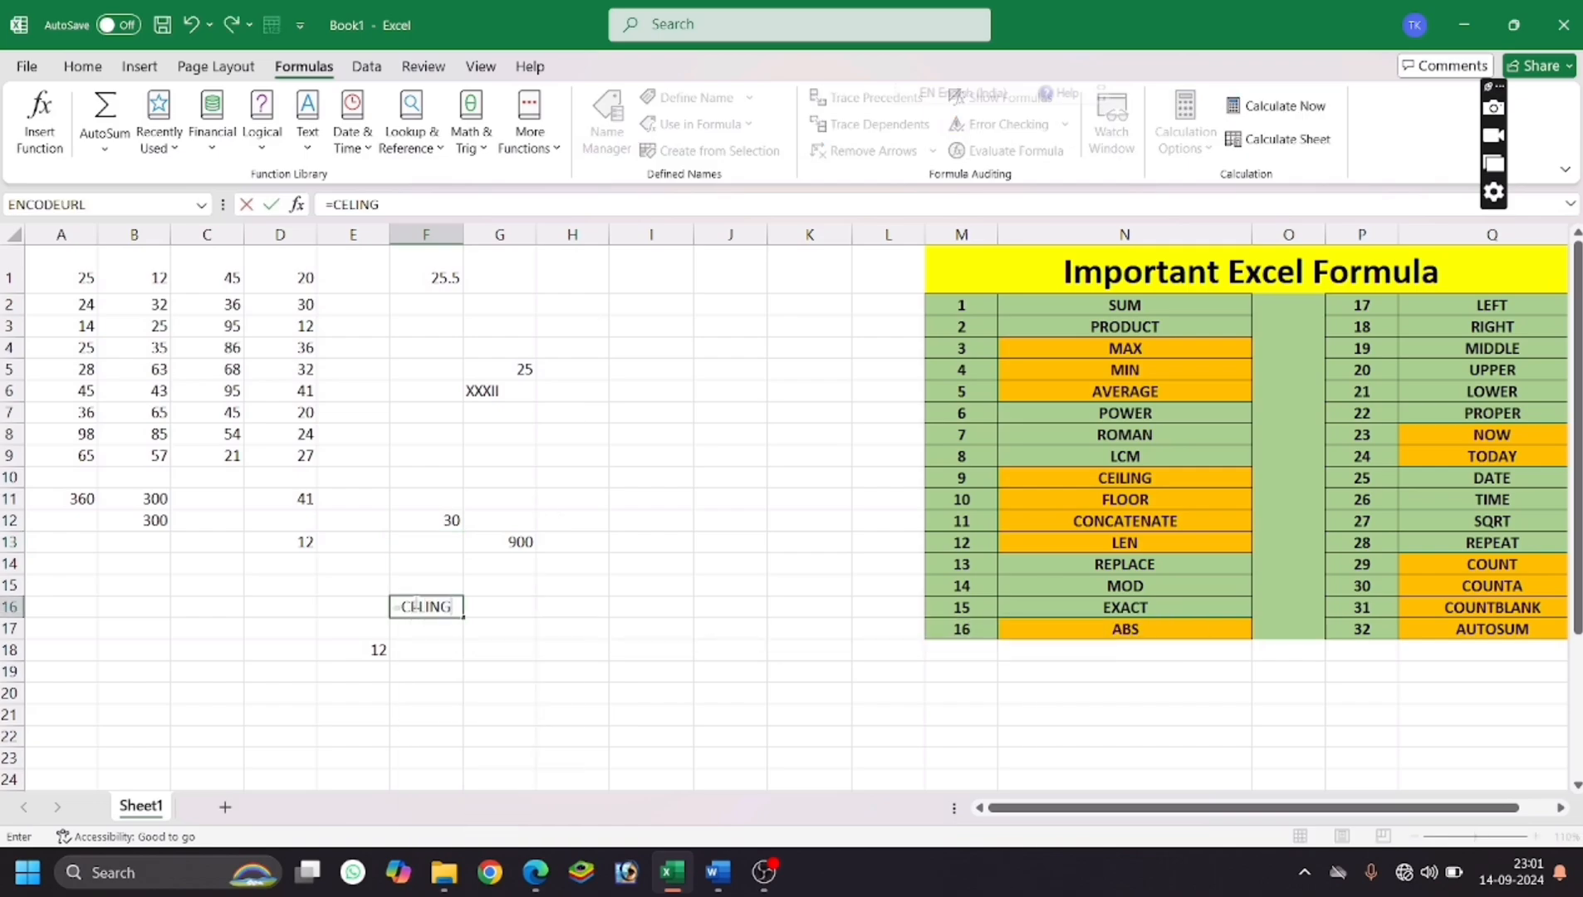
text(()
click(421, 608)
text(I)
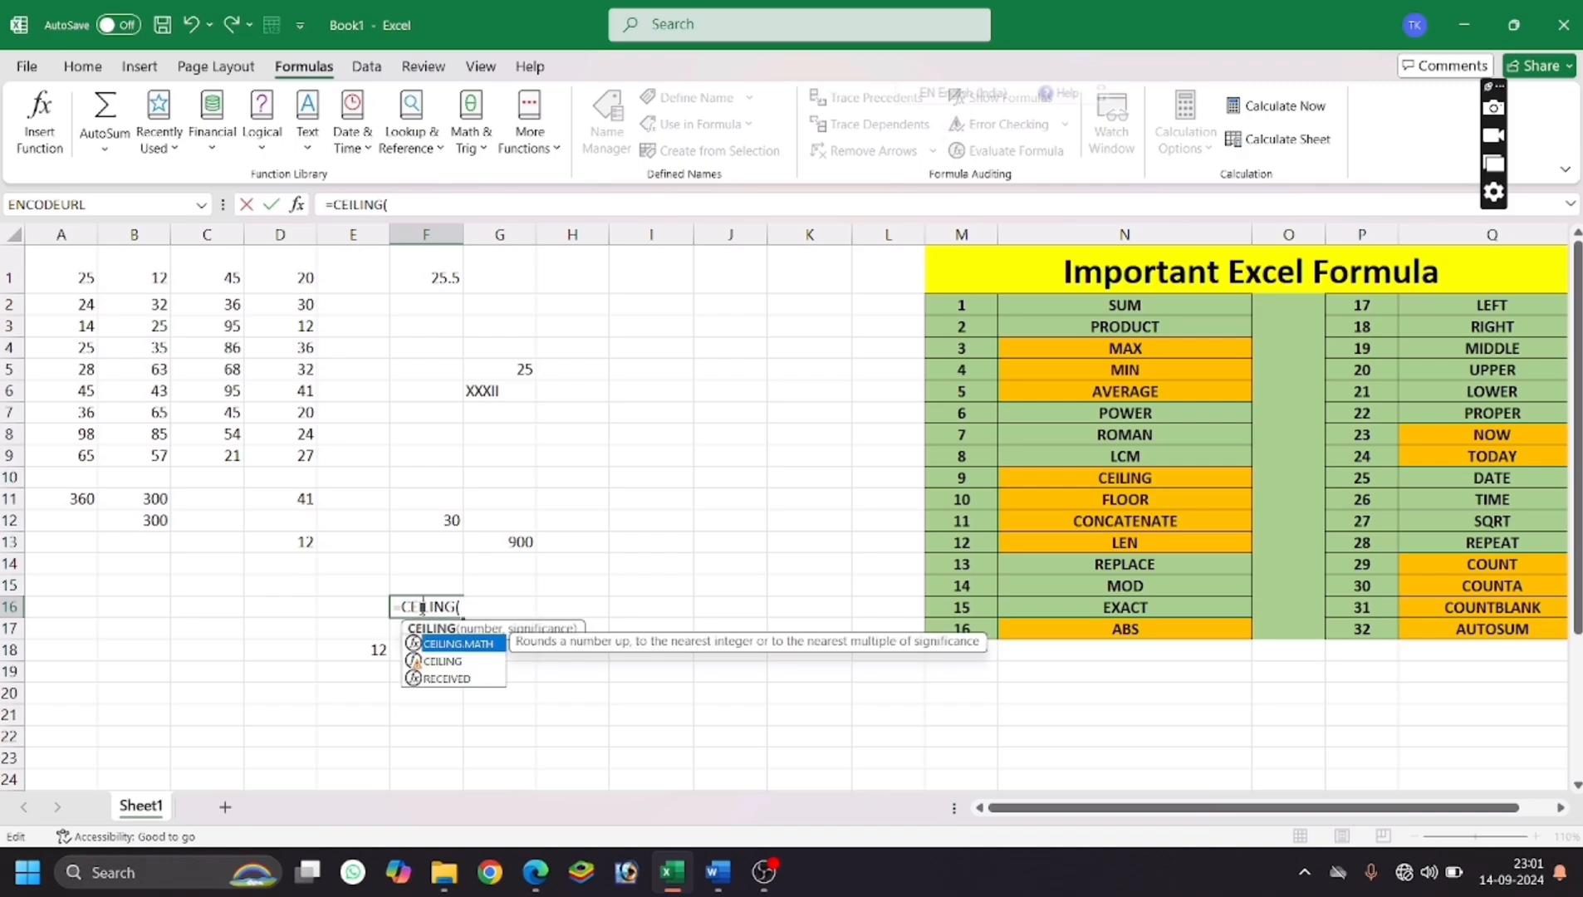
click(471, 608)
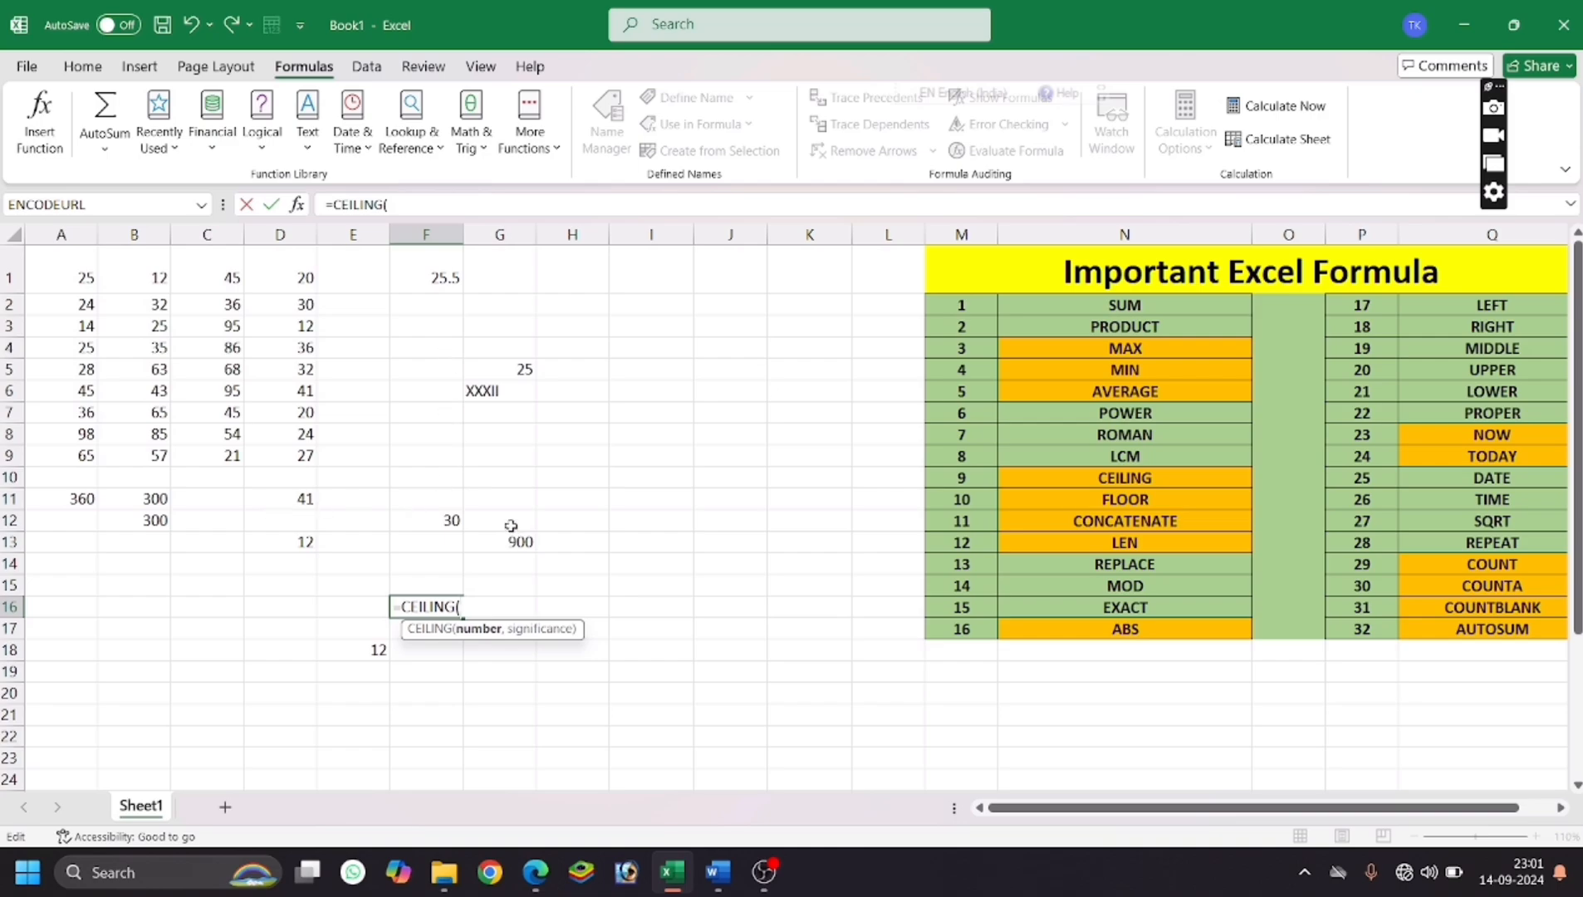
key(BackSpace)
key(BackSpace)
key(BackSpace)
key(BackSpace)
key(BackSpace)
key(BackSpace)
key(BackSpace)
key(BackSpace)
key(BackSpace)
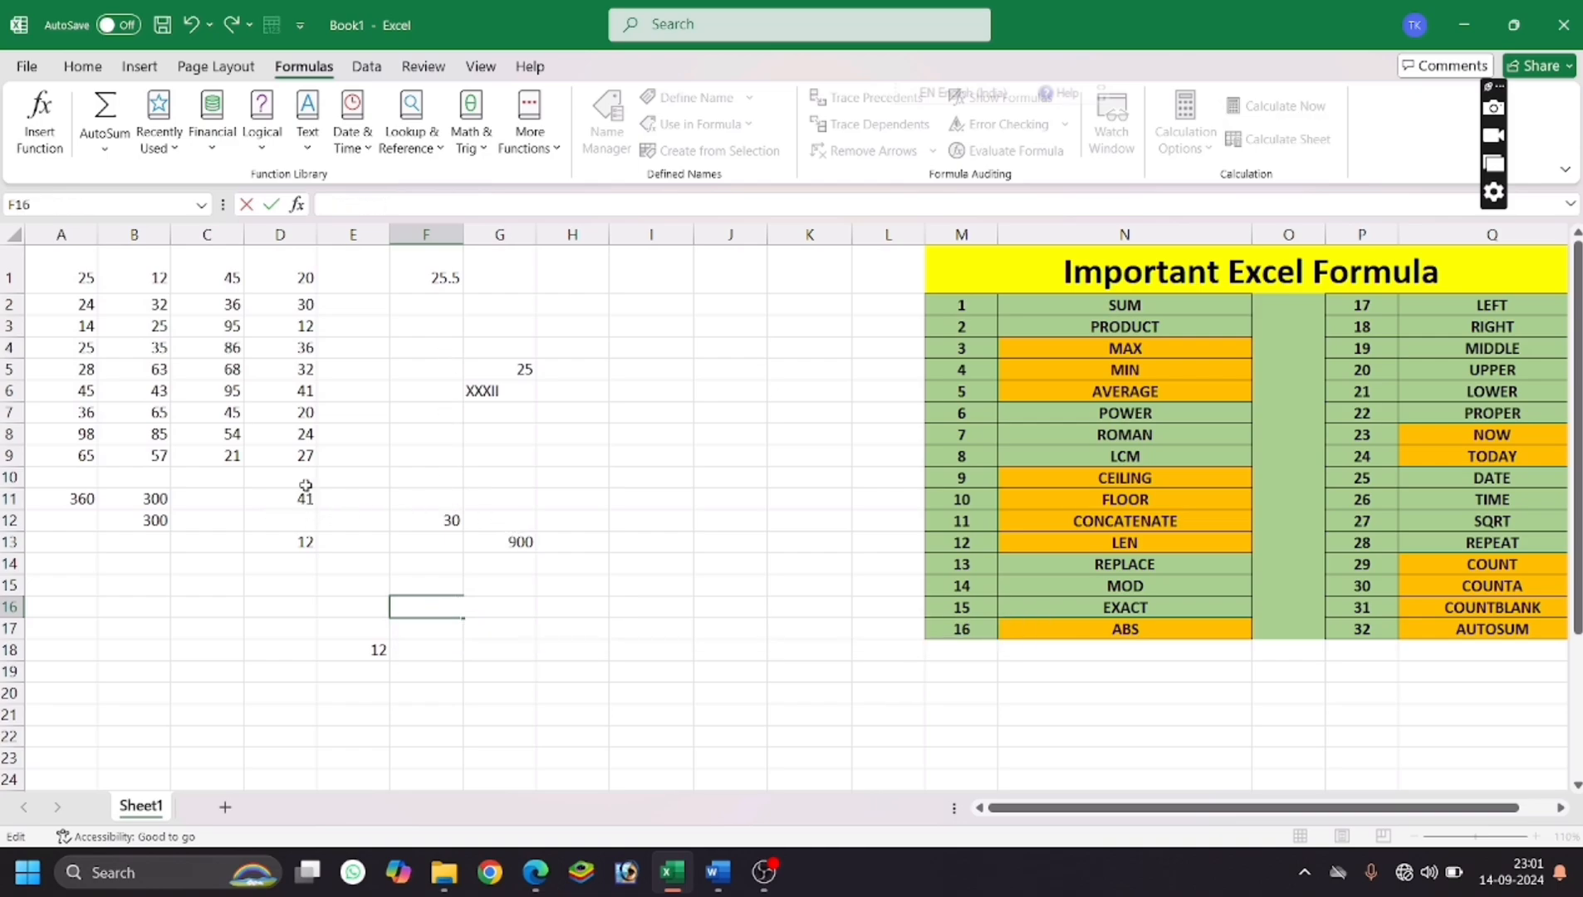
Enter the sample decimal number 25.8 in cell E8.
click(363, 444)
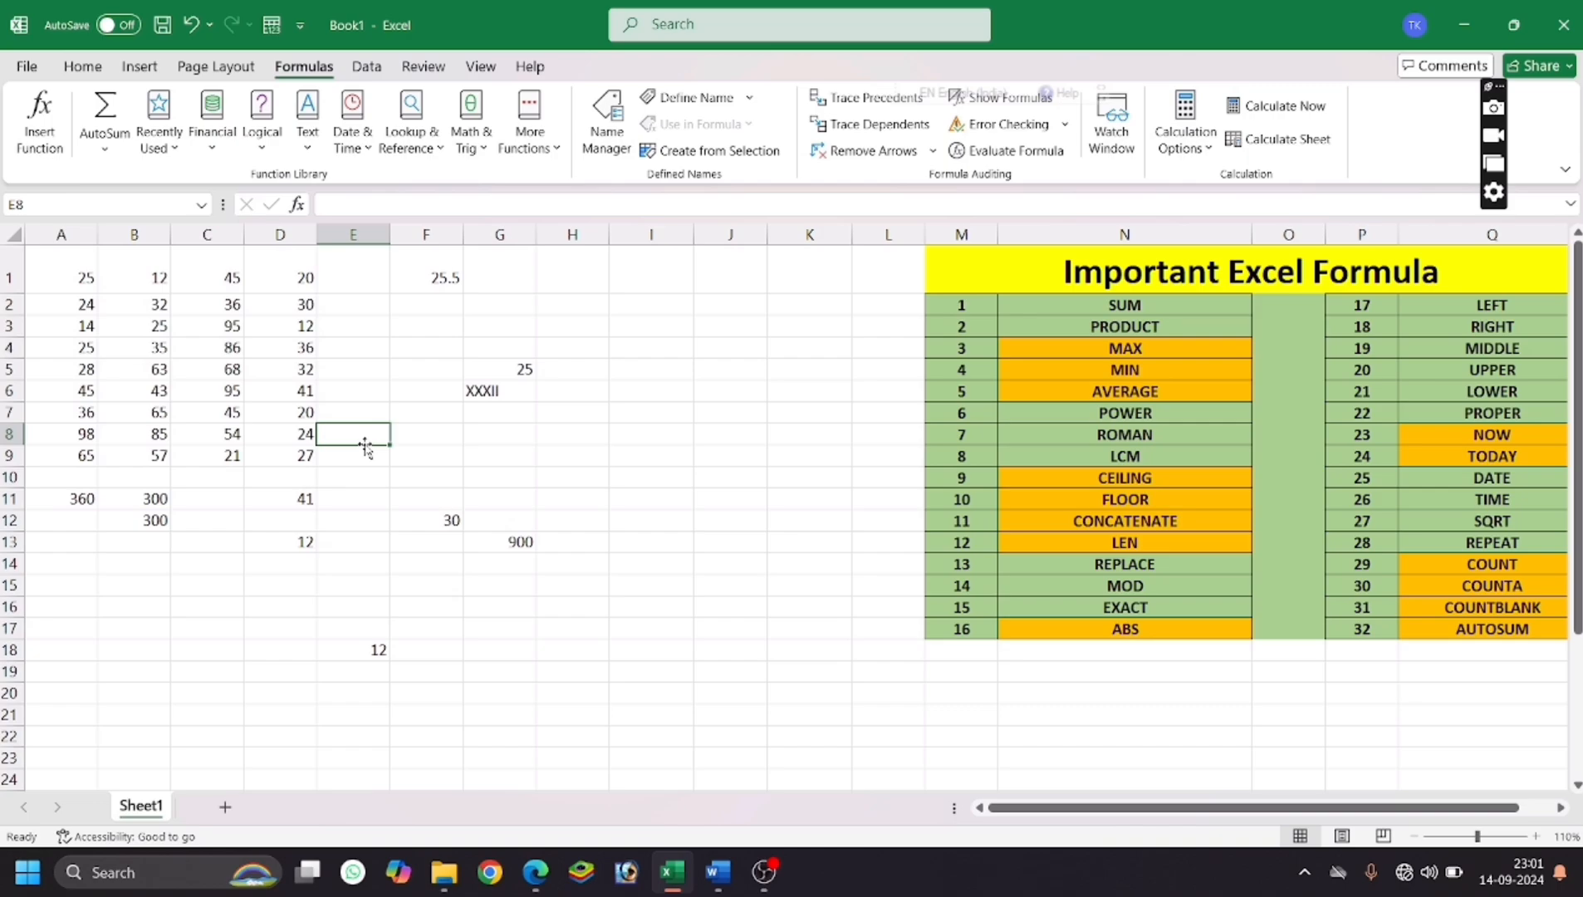
text(25)
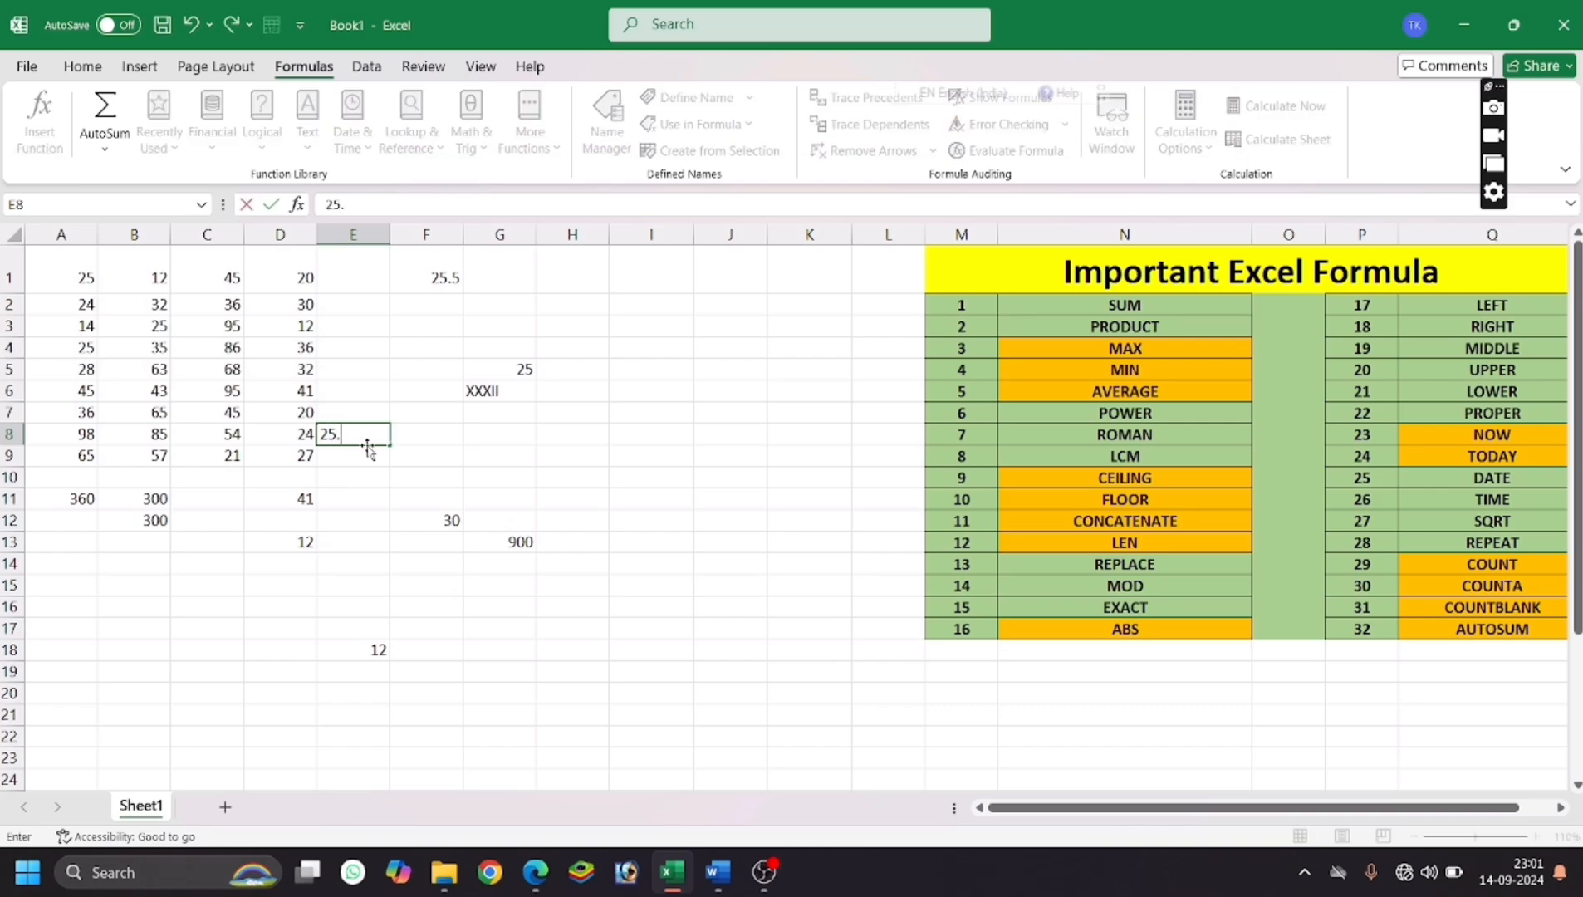
text(.8)
key(Return)
Enter =CEILING(E8,6) in cell F16 to round the number in E8 up to a multiple of 6.
click(432, 615)
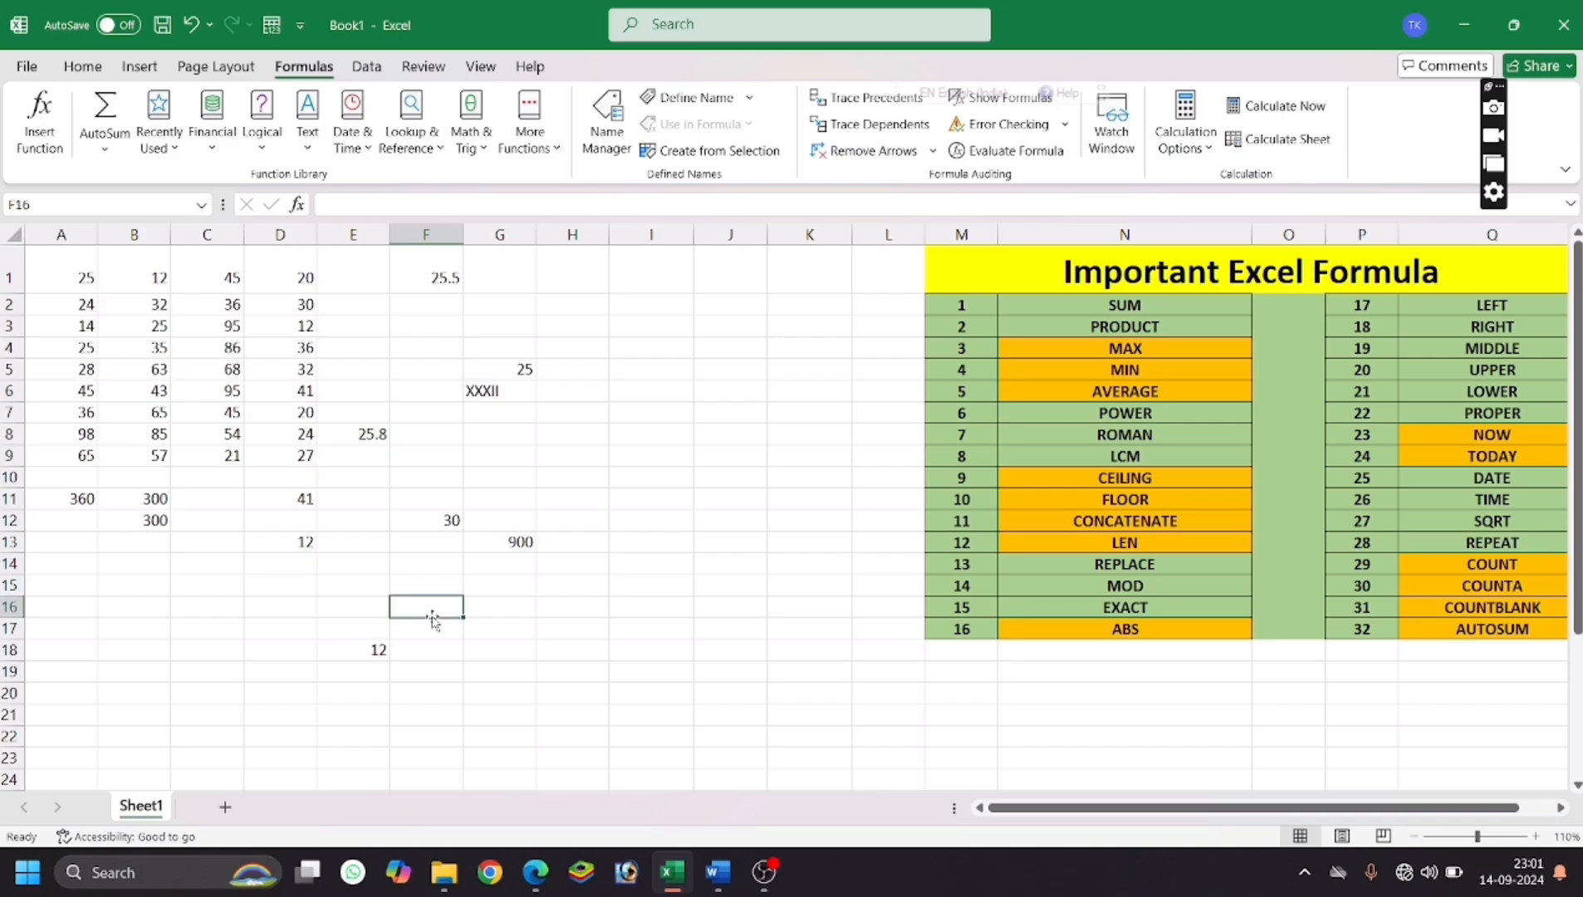
text(=CWEI)
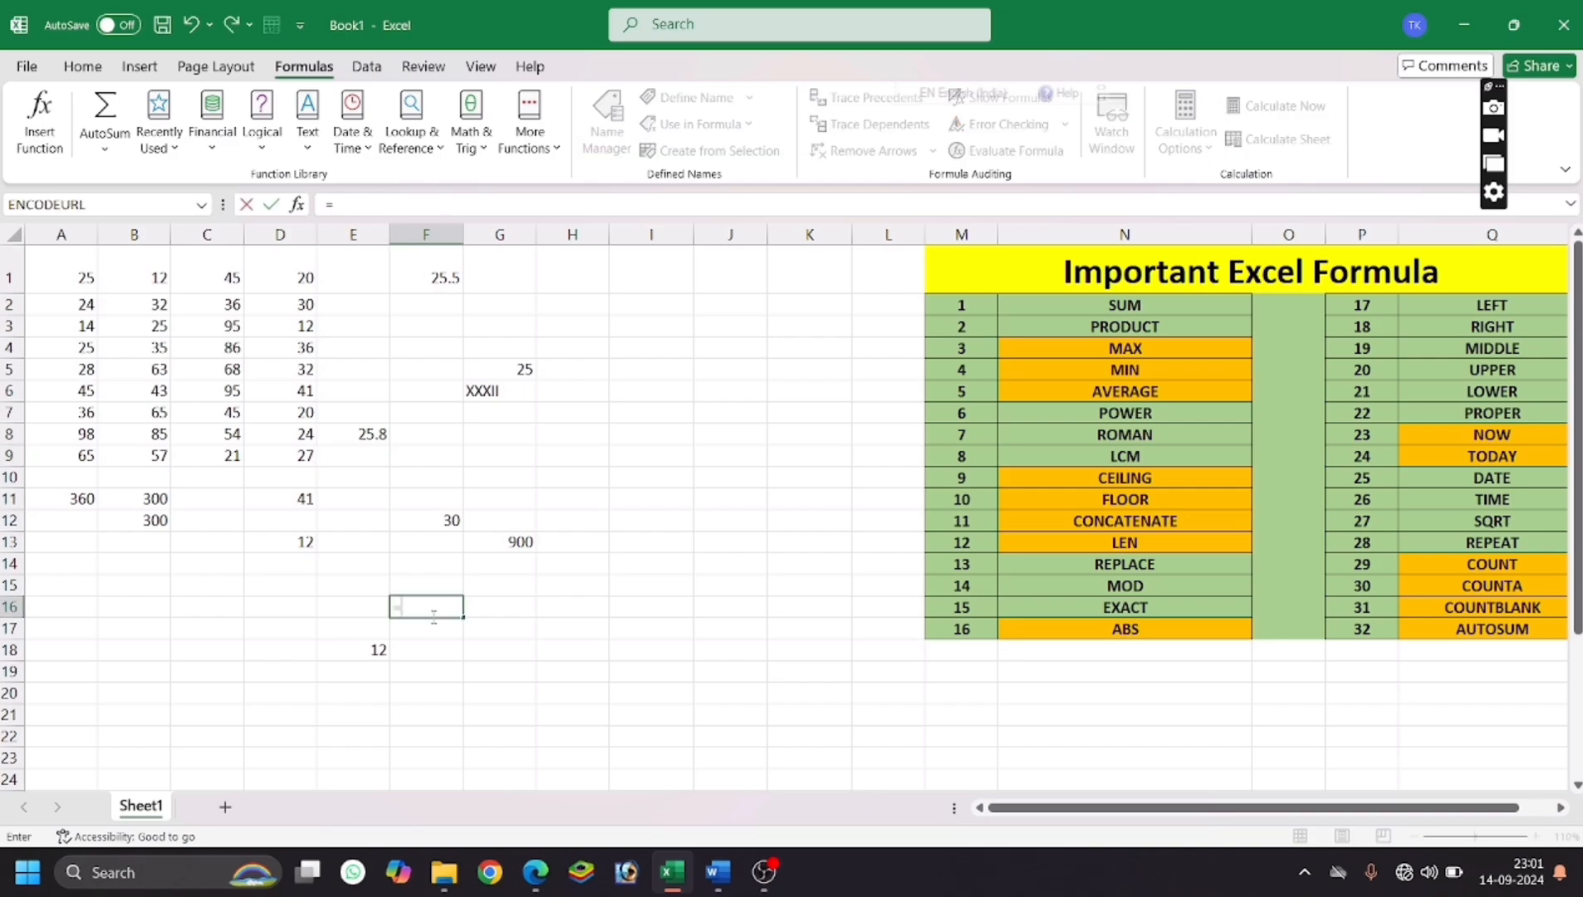
key(BackSpace)
key(BackSpace)
key(BackSpace)
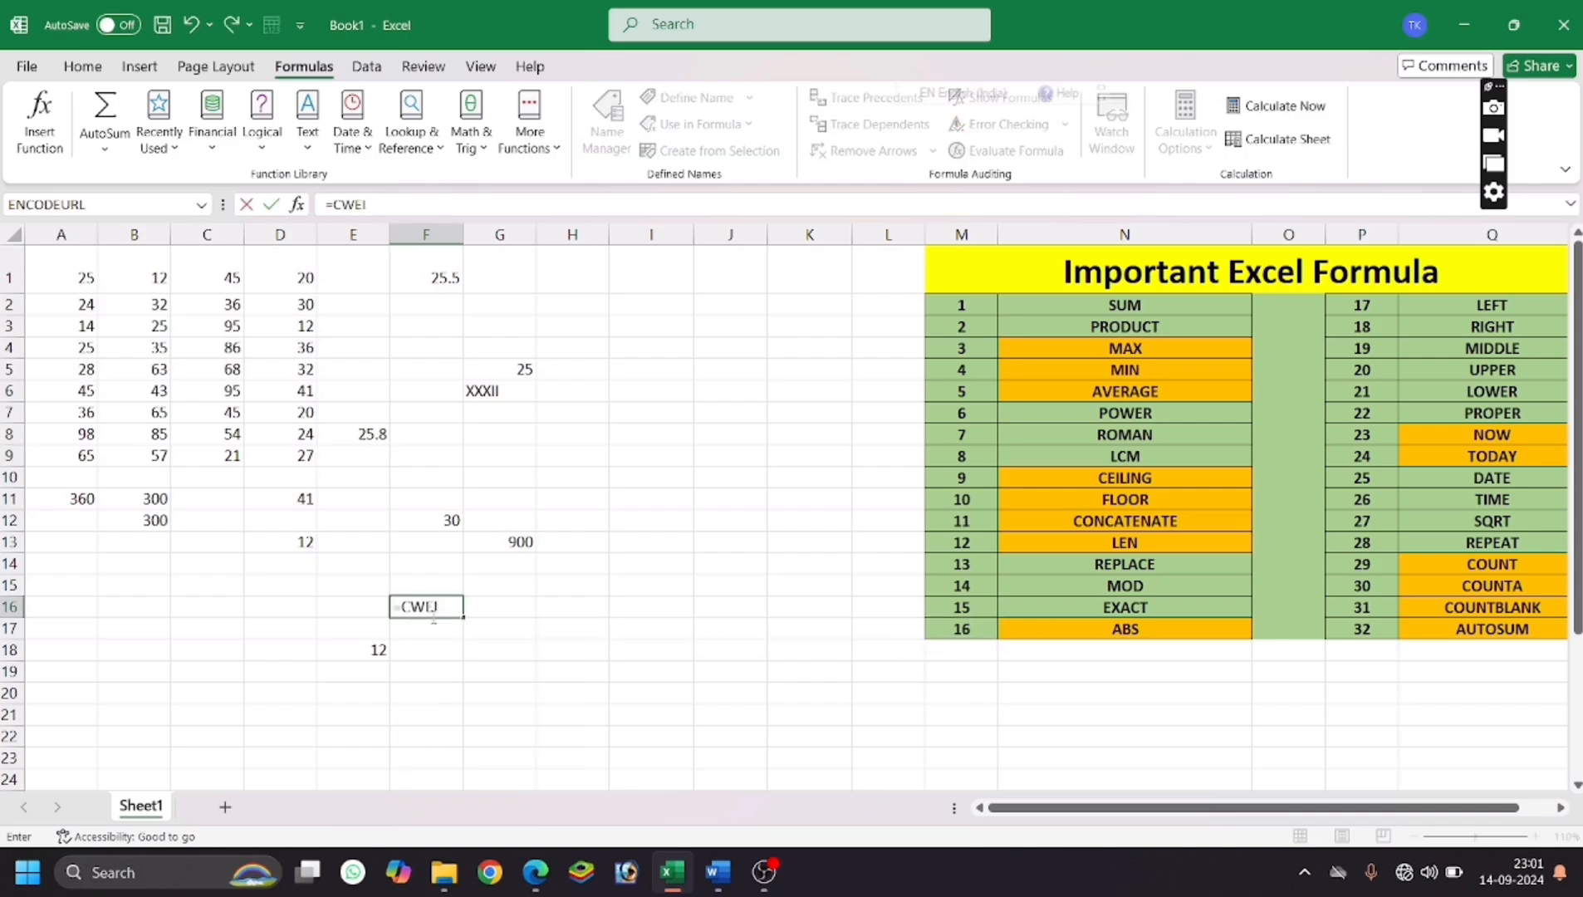
text(ELING)
key(BackSpace)
key(BackSpace)
key(BackSpace)
key(BackSpace)
text(I)
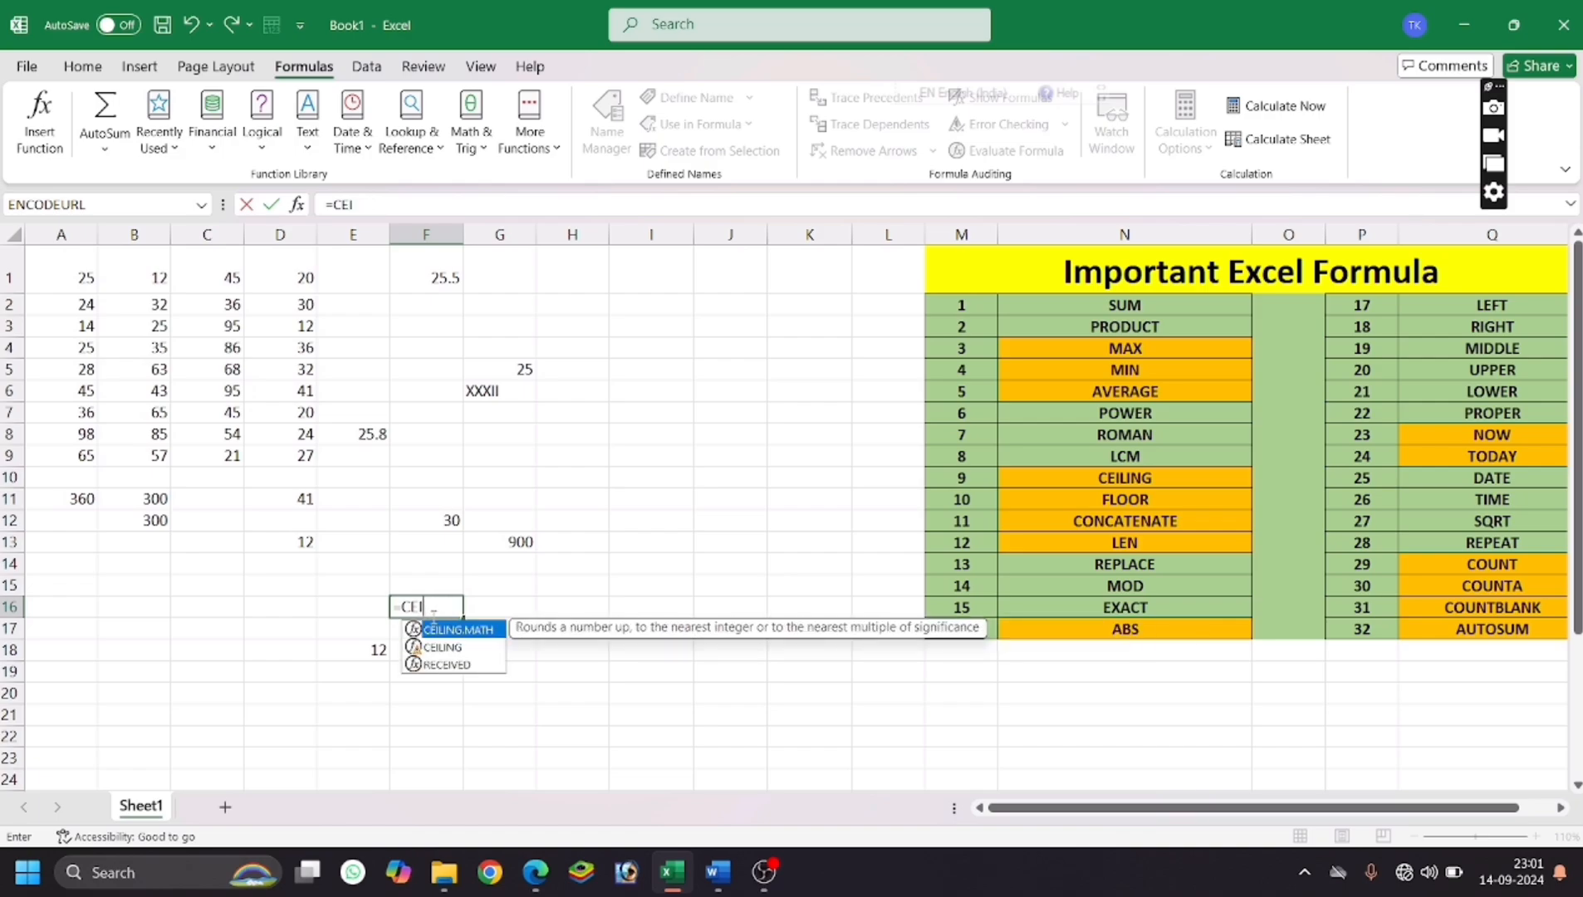
text(LING)
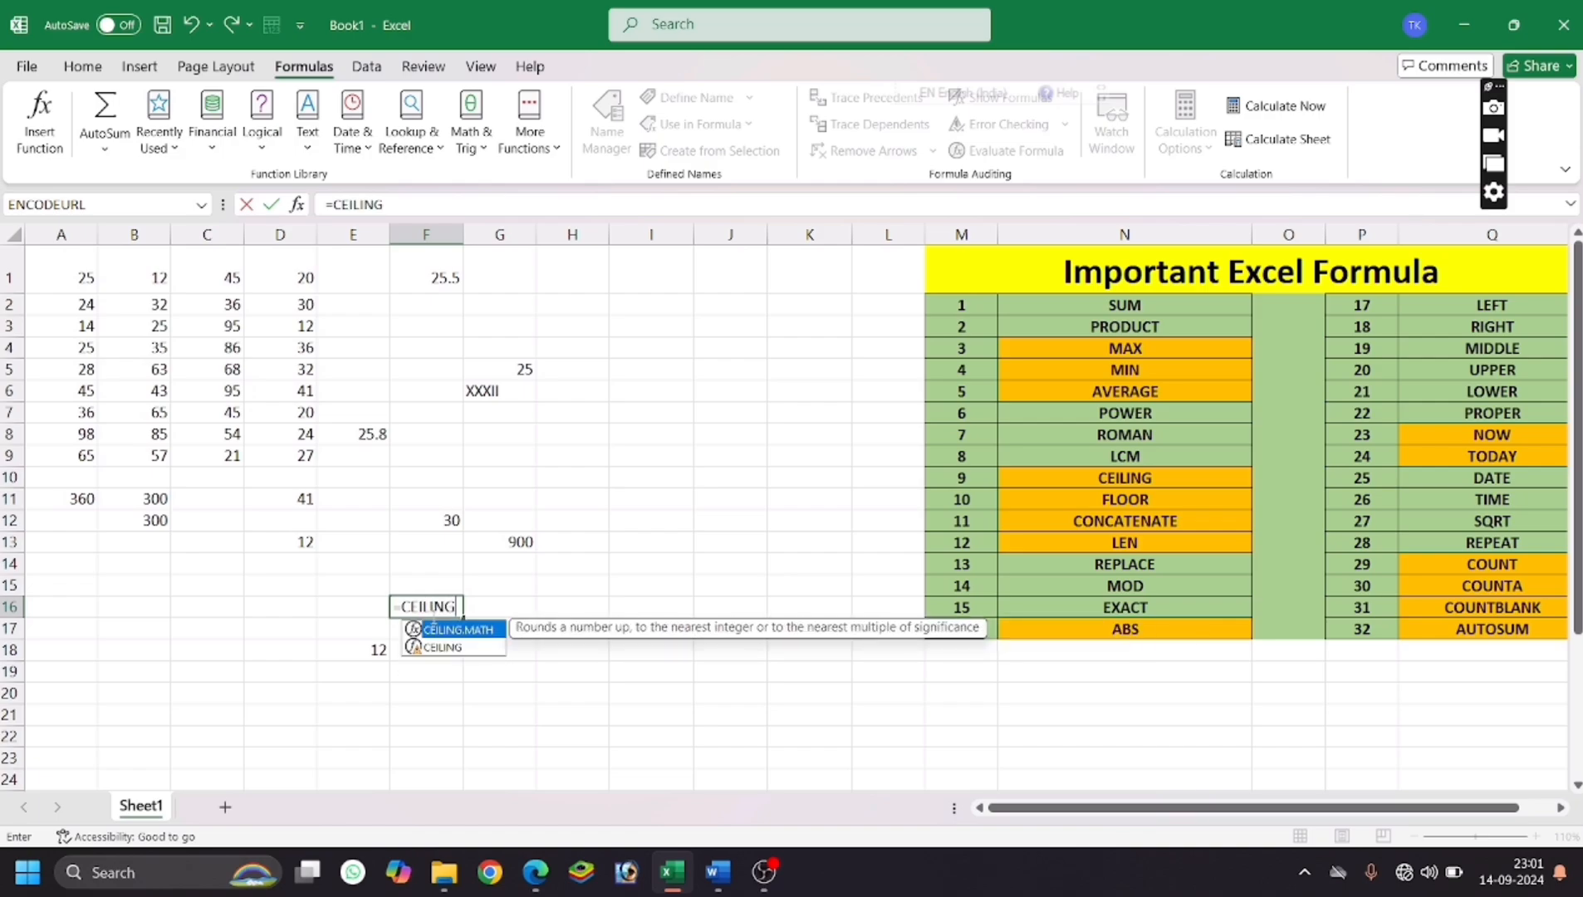
text(()
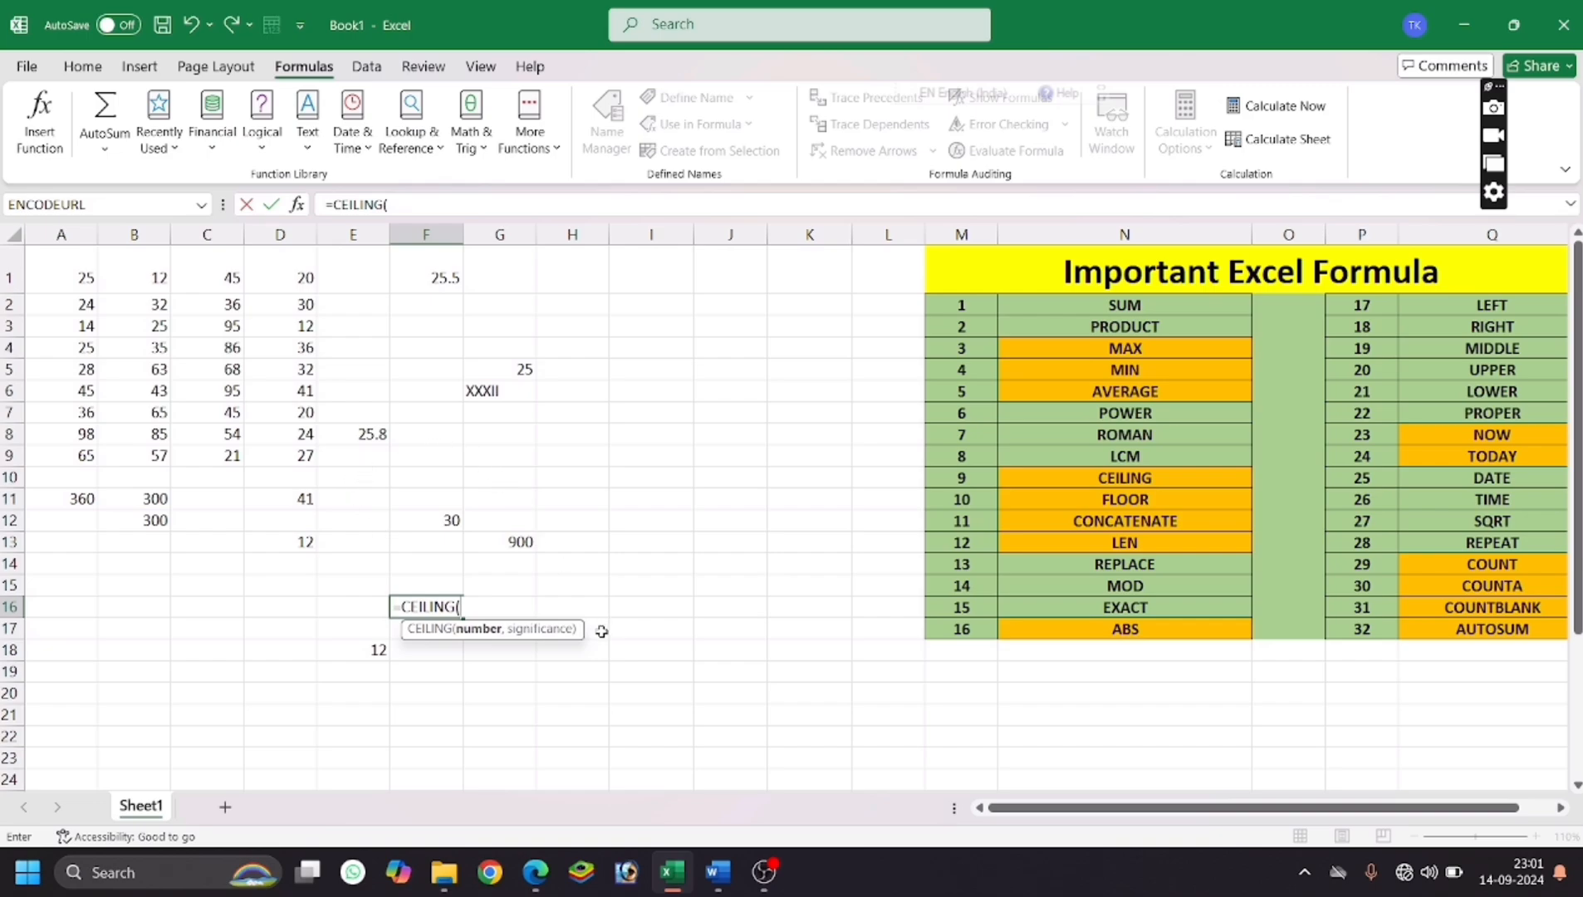
click(340, 430)
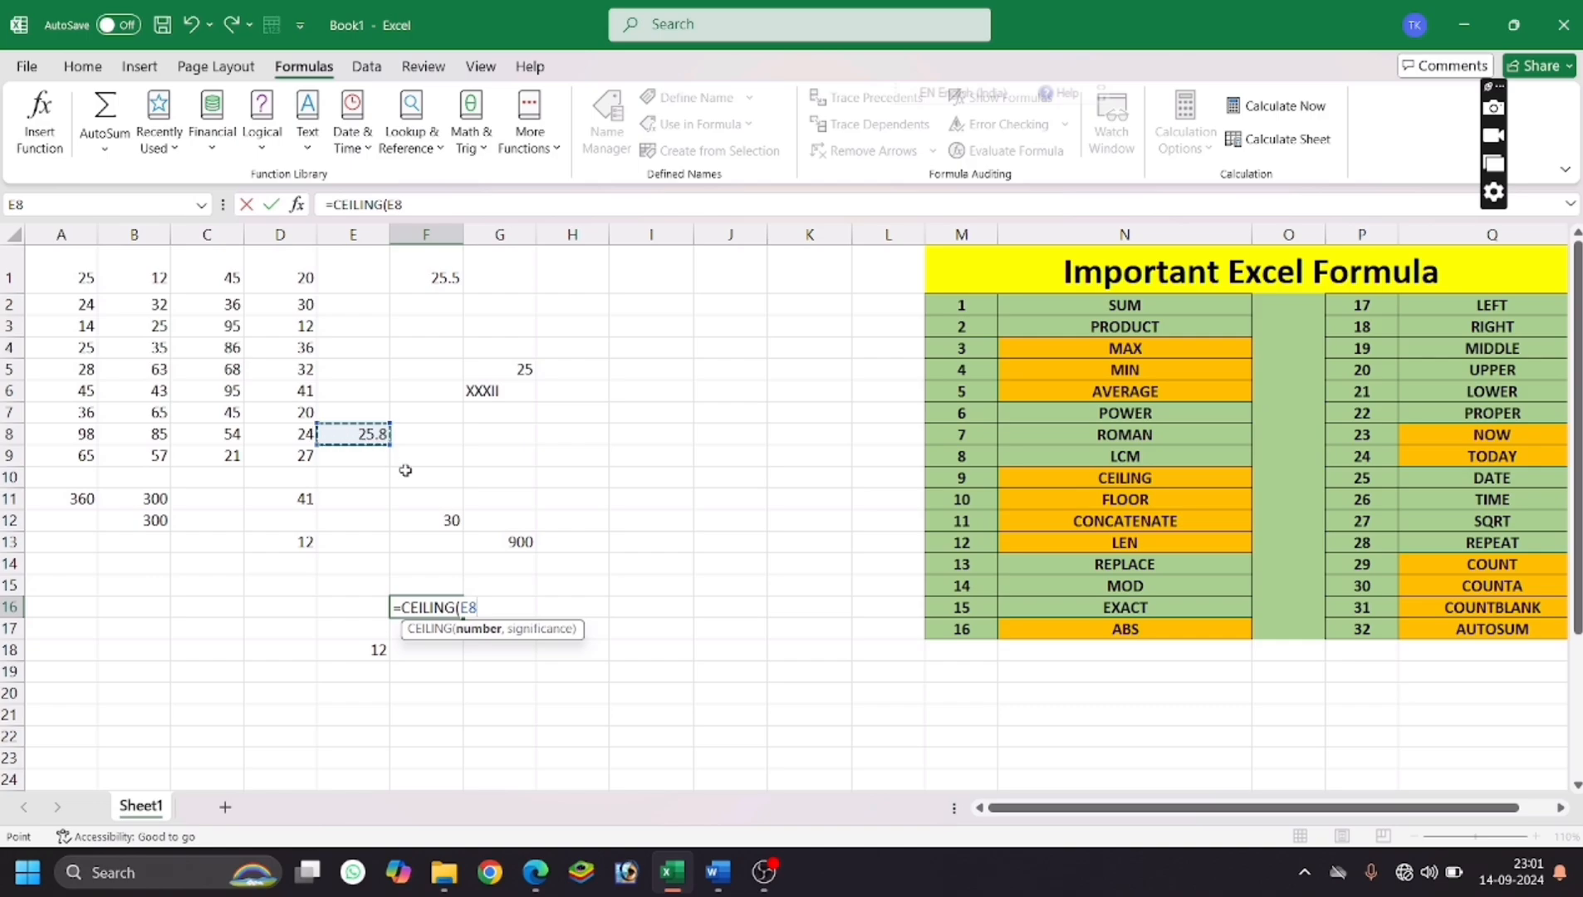
text(,)
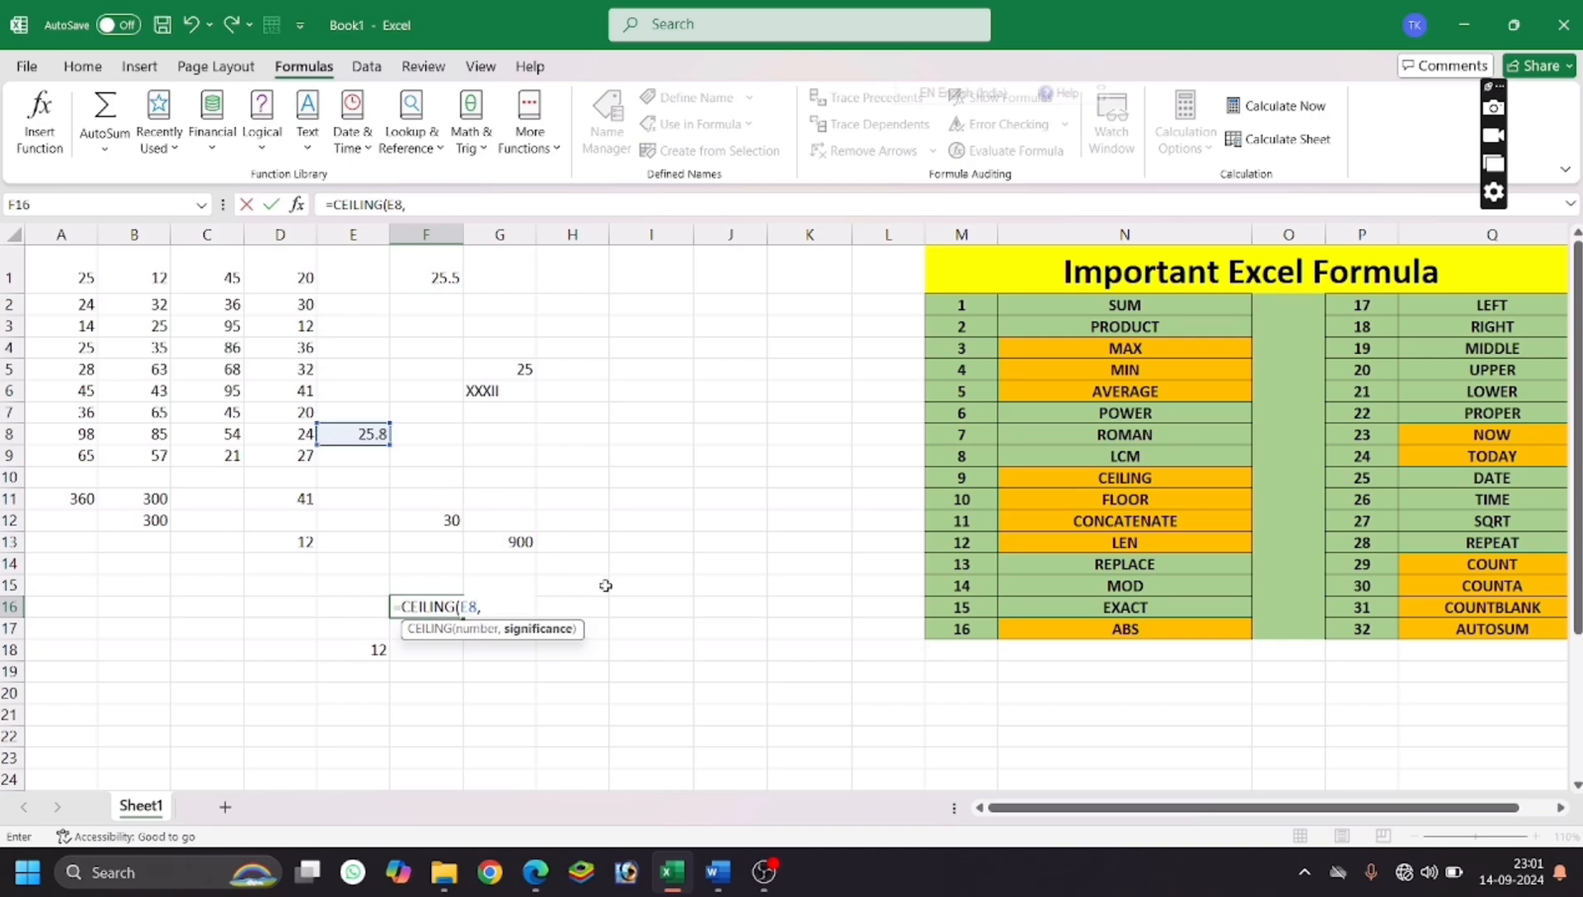
text(6))
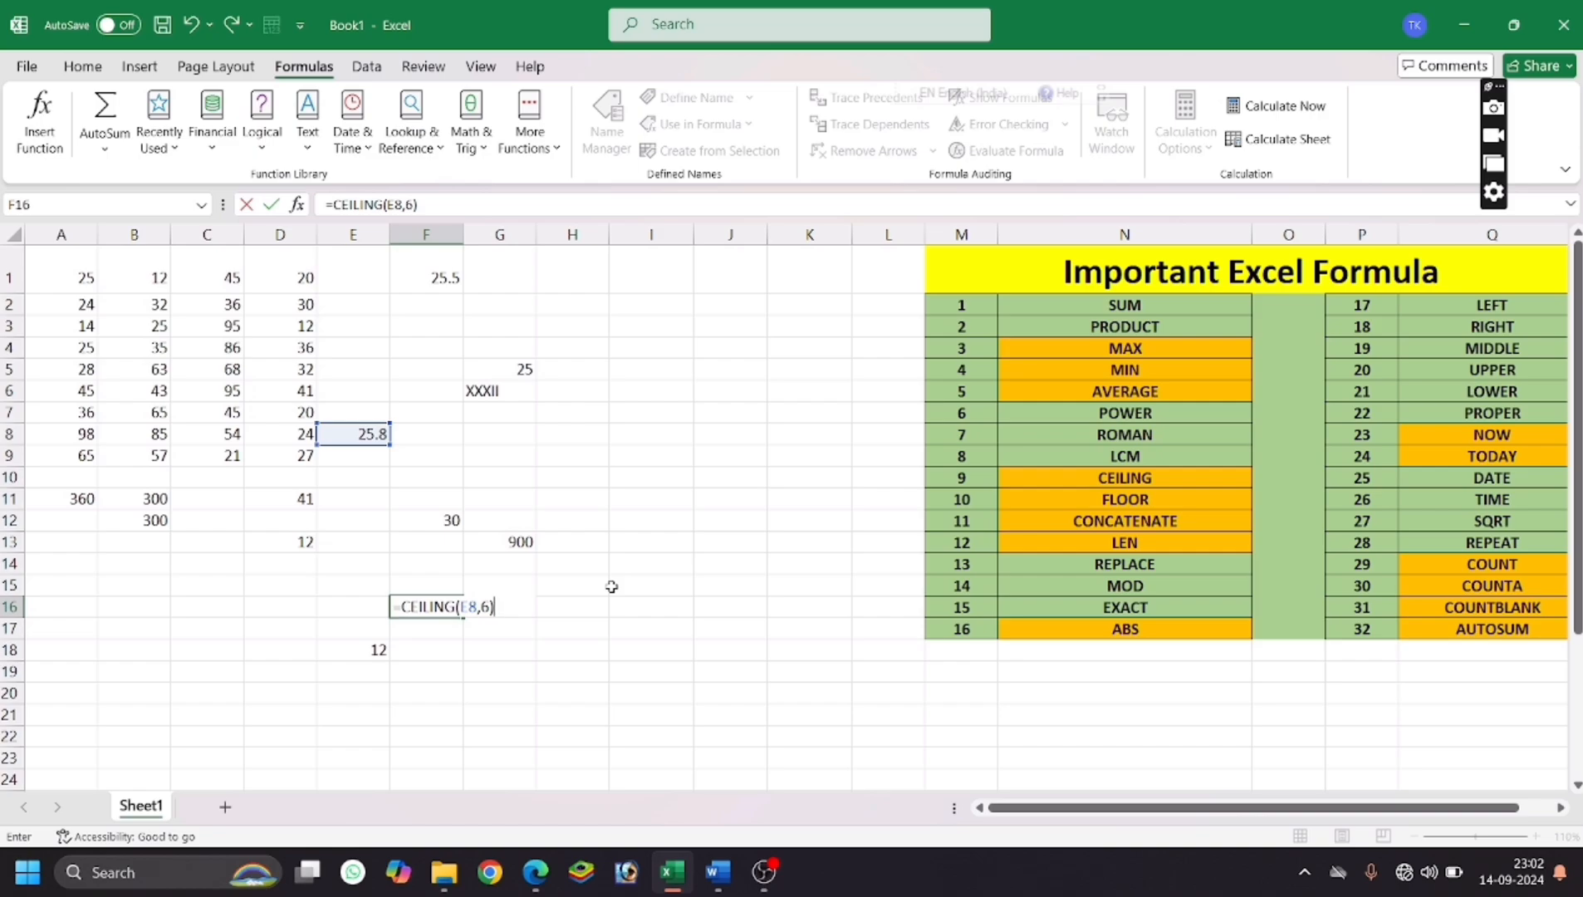
key(Return)
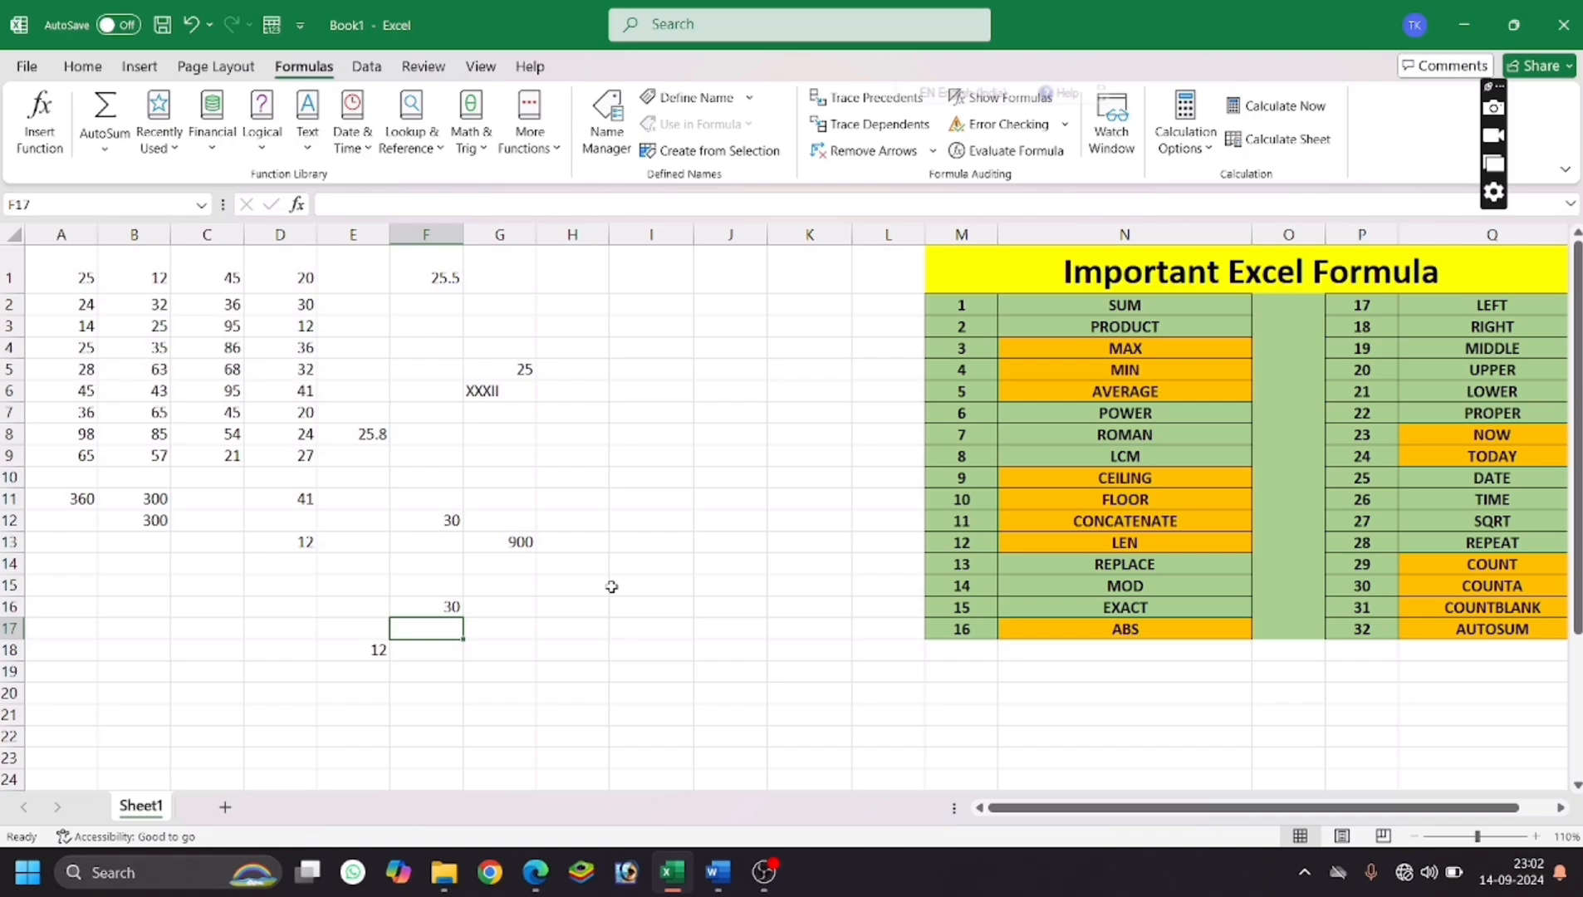
Enter another sample decimal number, 23.96, in cell I8.
click(357, 433)
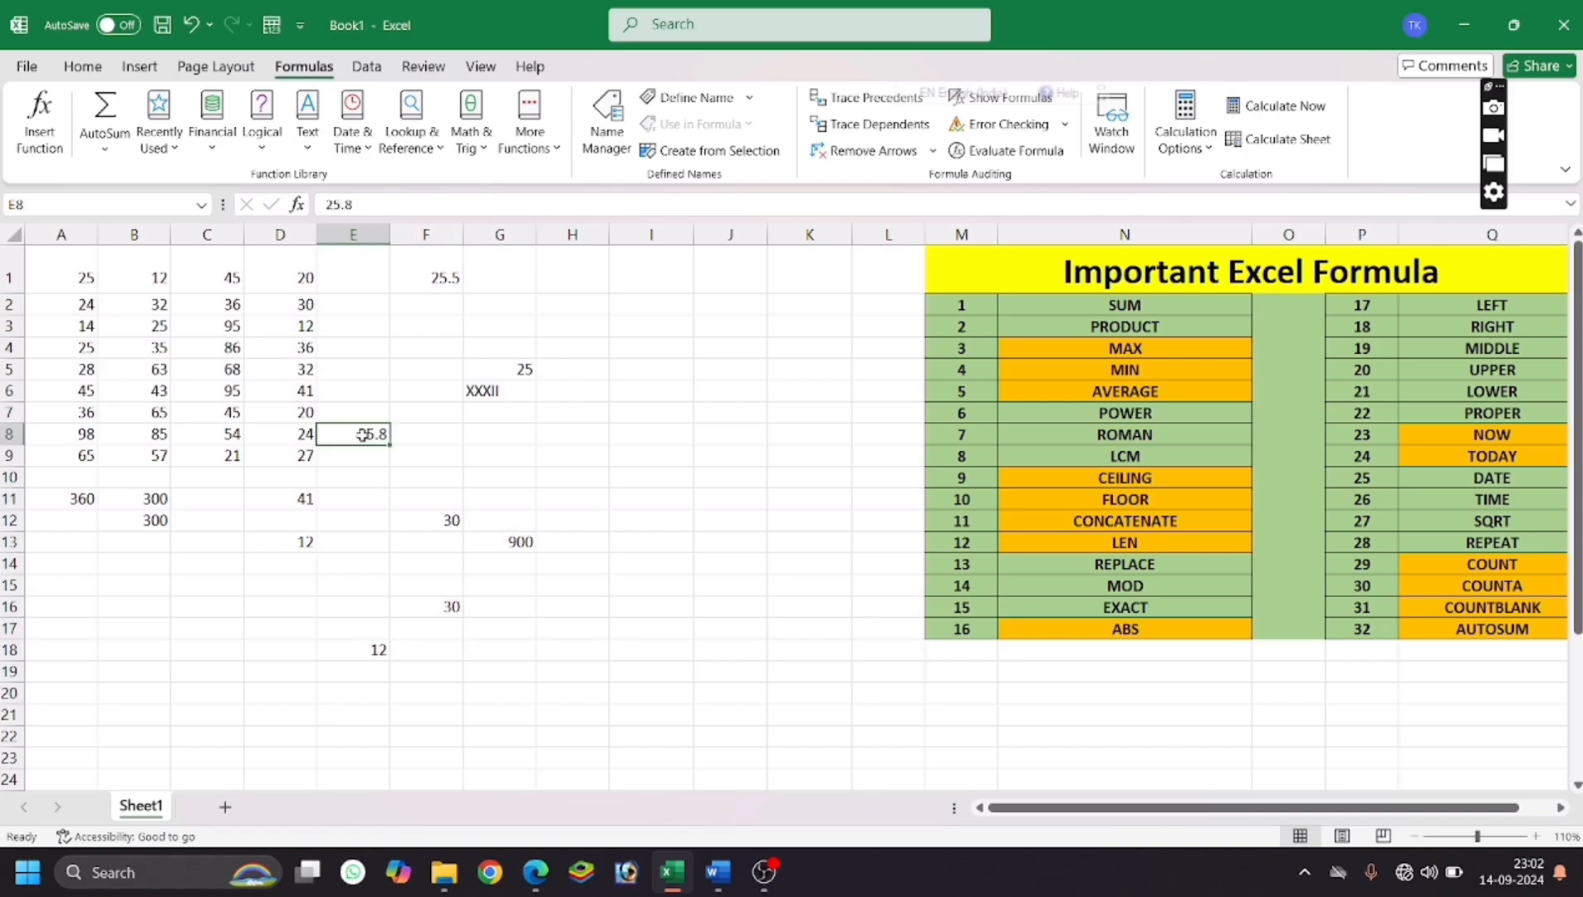
click(631, 434)
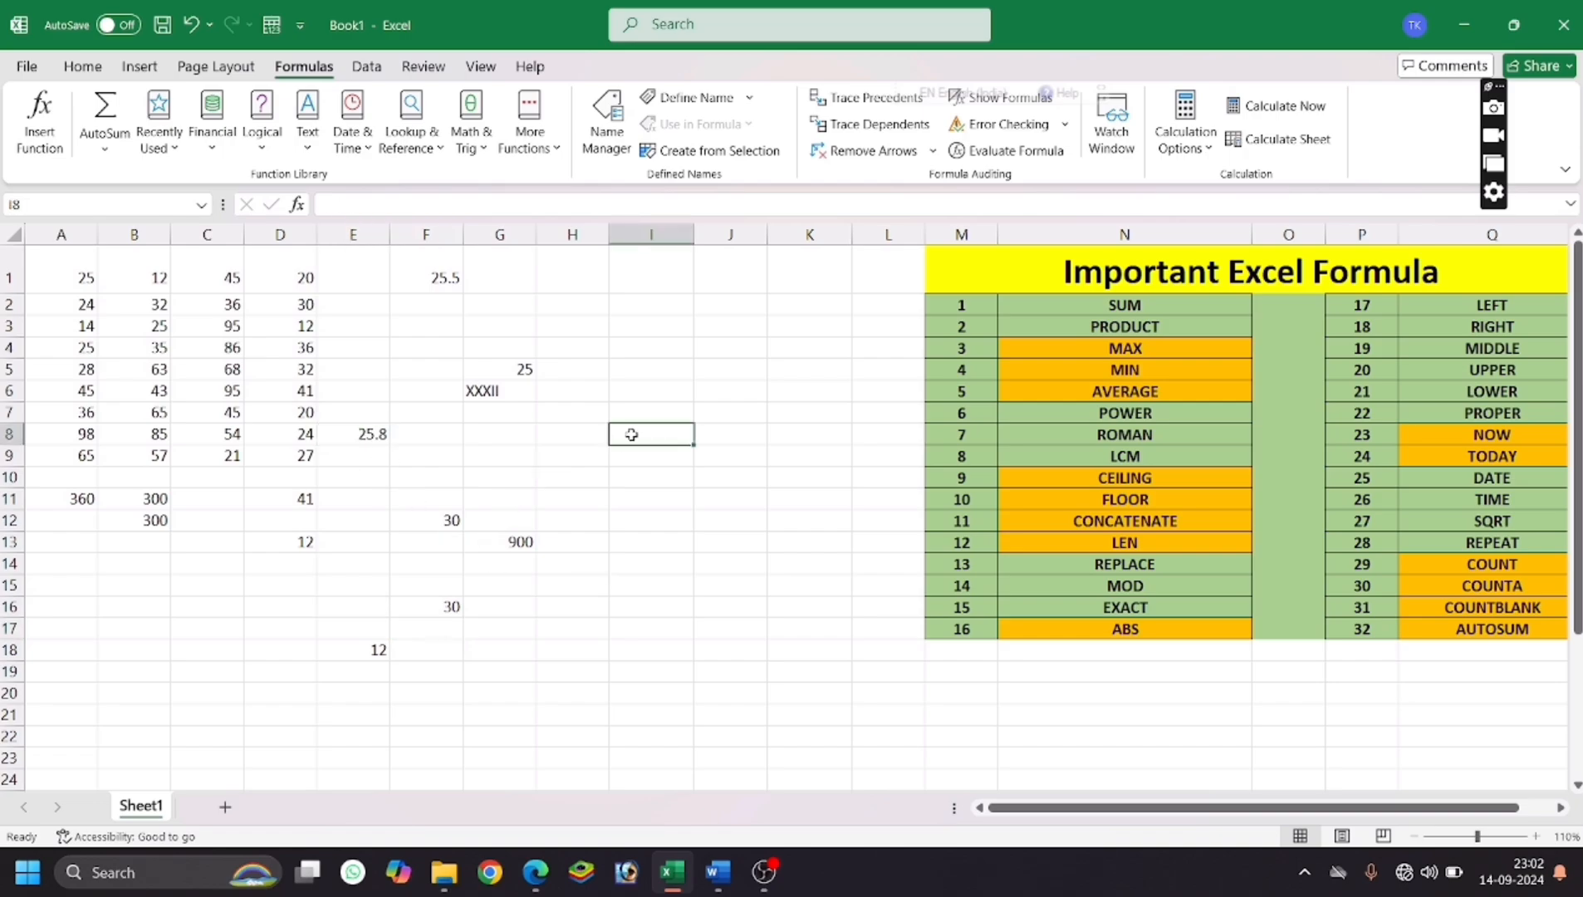
text(23.96)
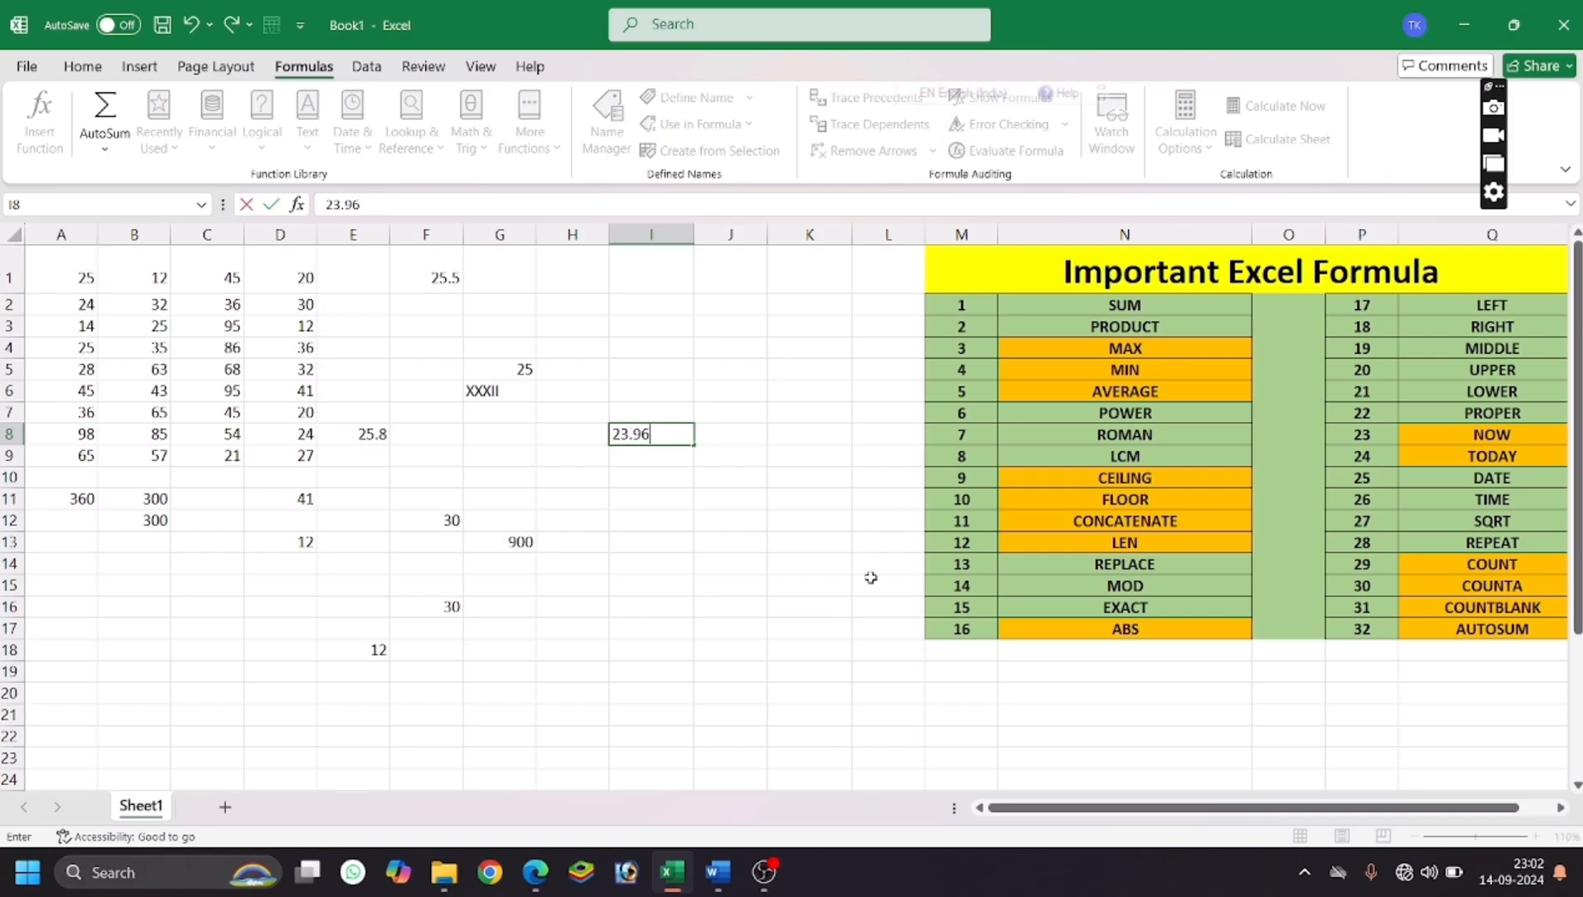
Try to round the number in I8 up to a multiple of 6 with =CELING(I8,6) in cell I16.
click(620, 608)
text(=)
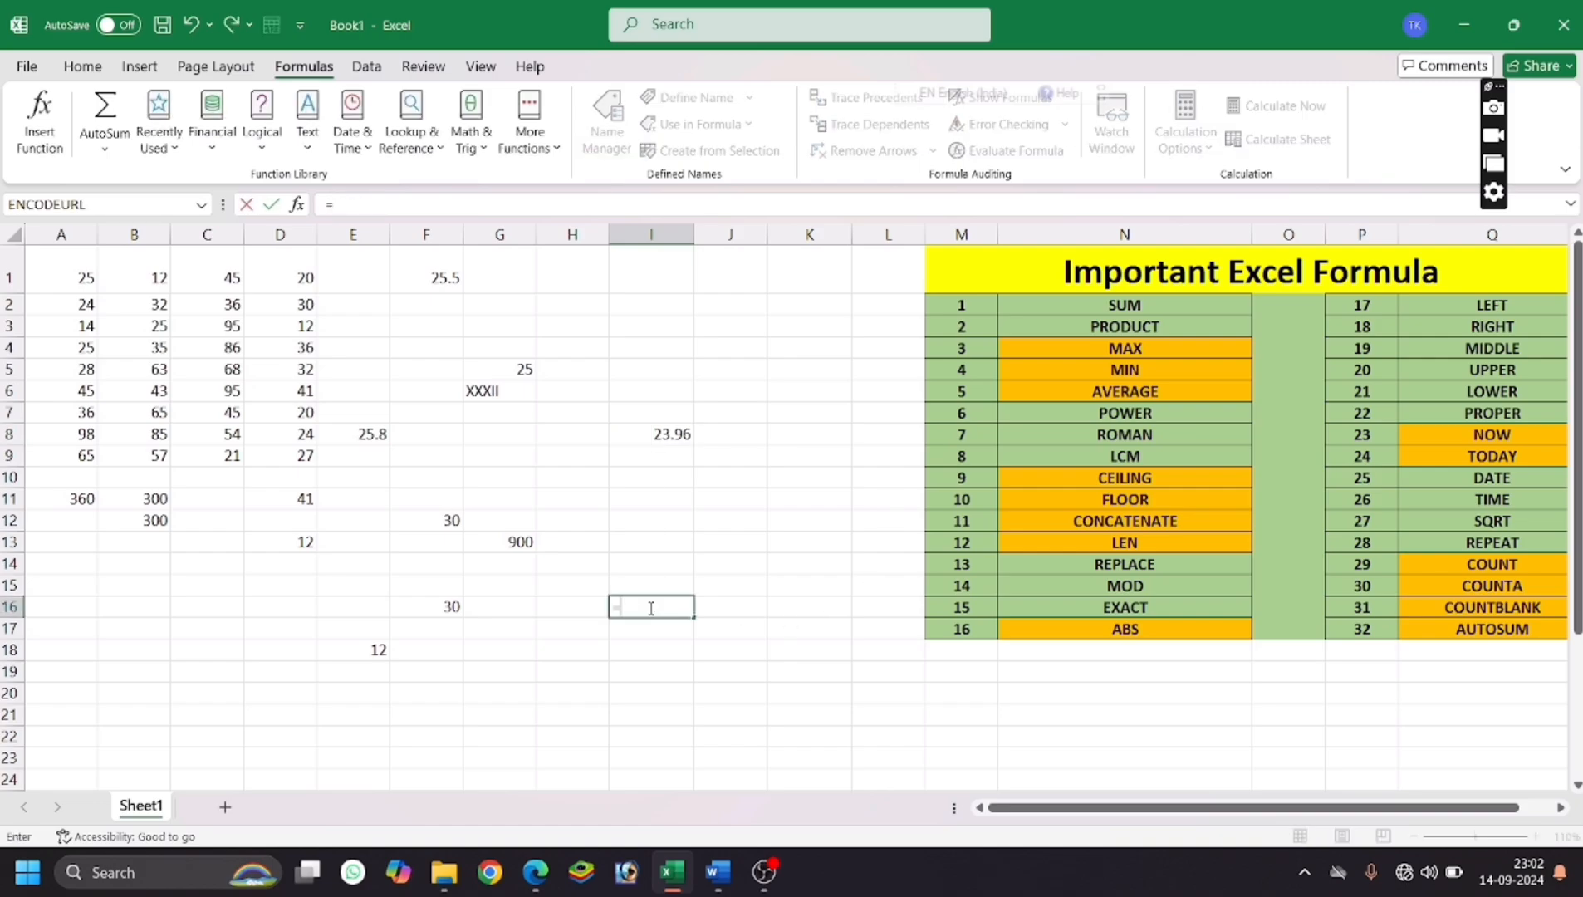
text(CELING)
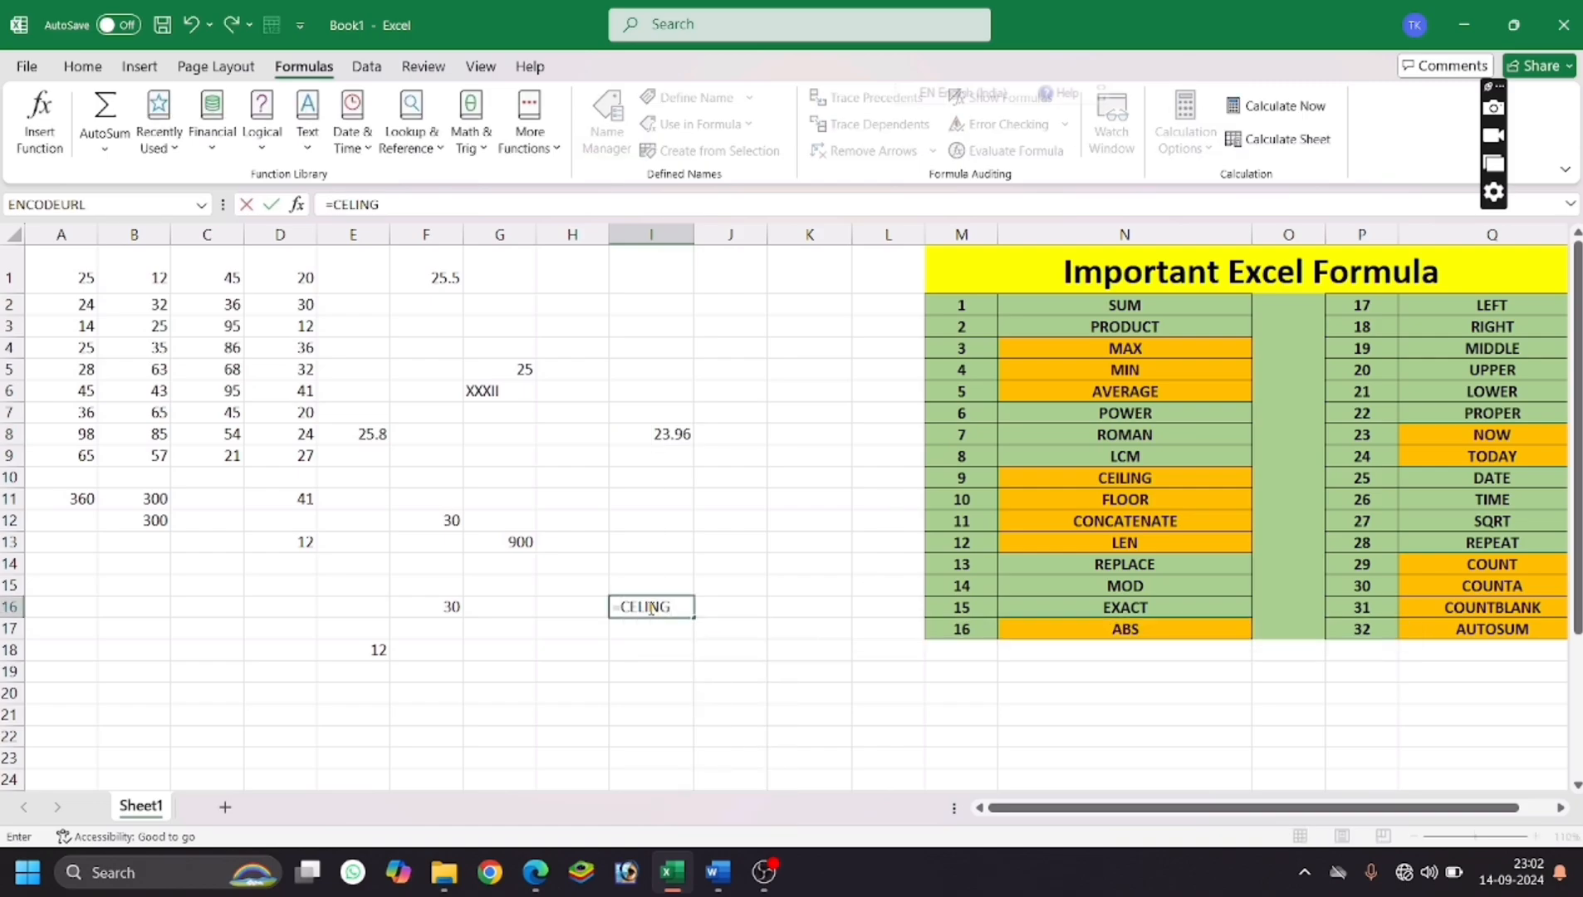
text(()
click(670, 430)
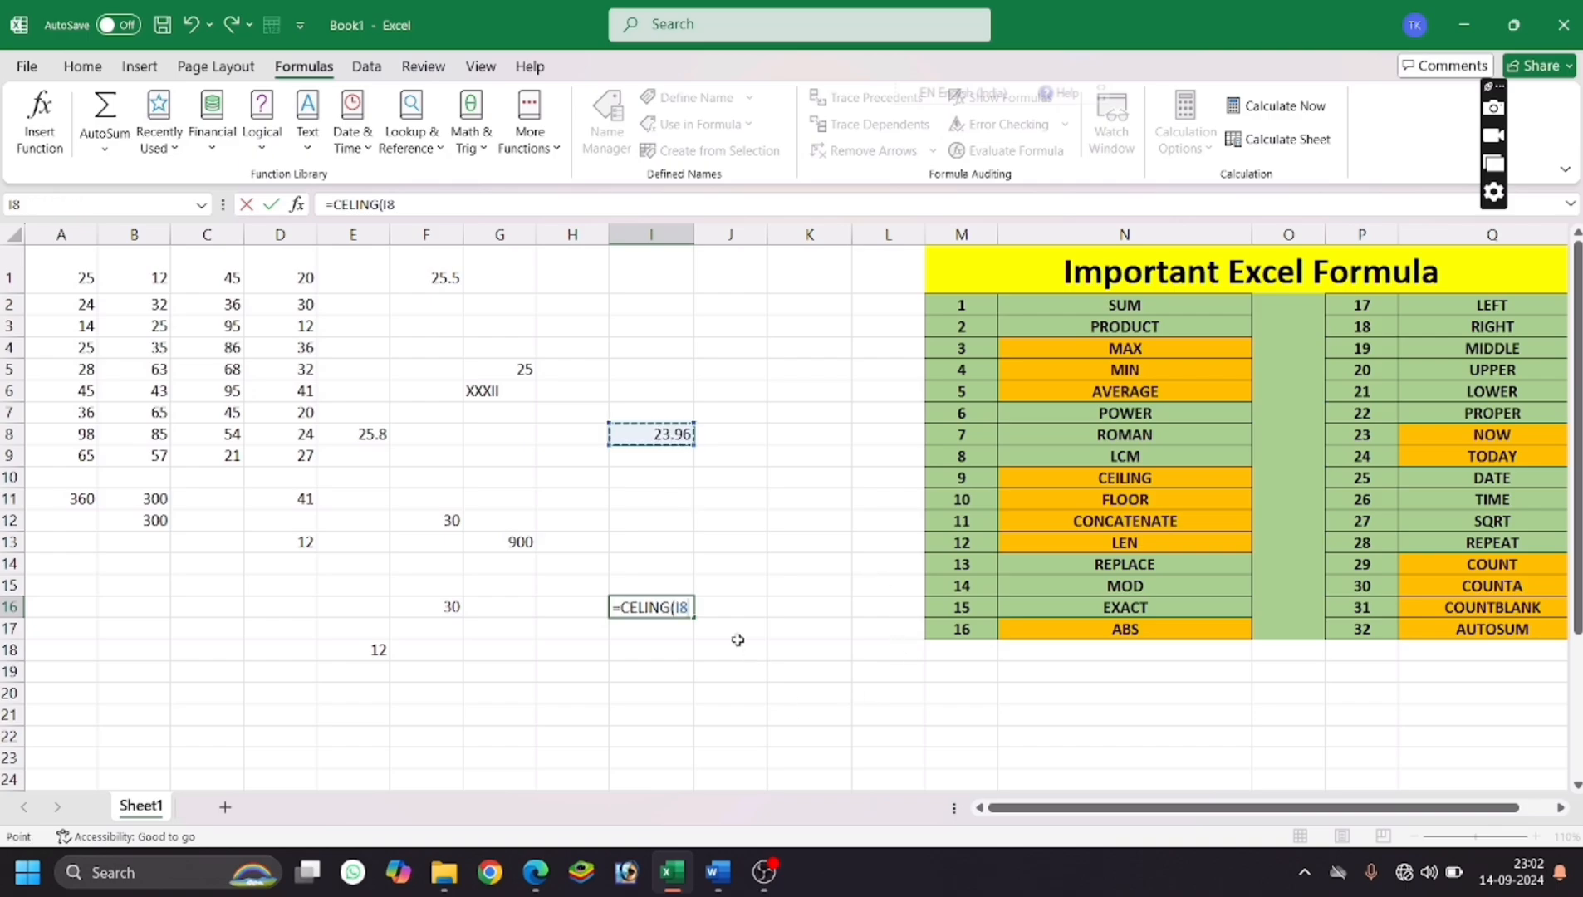
text(,6)
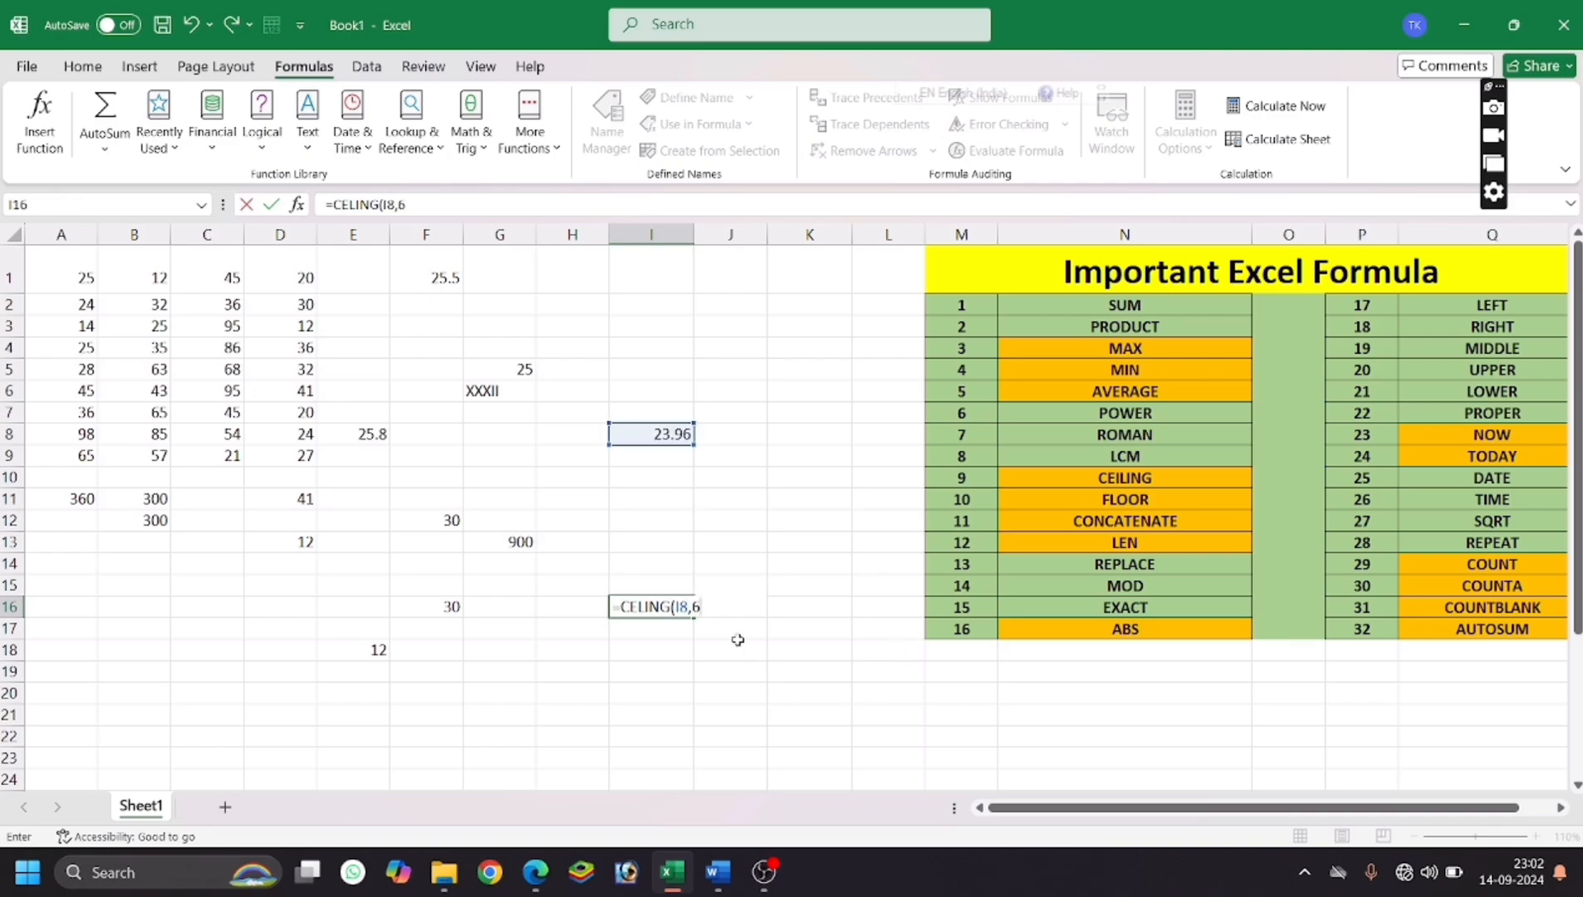
text())
key(Return)
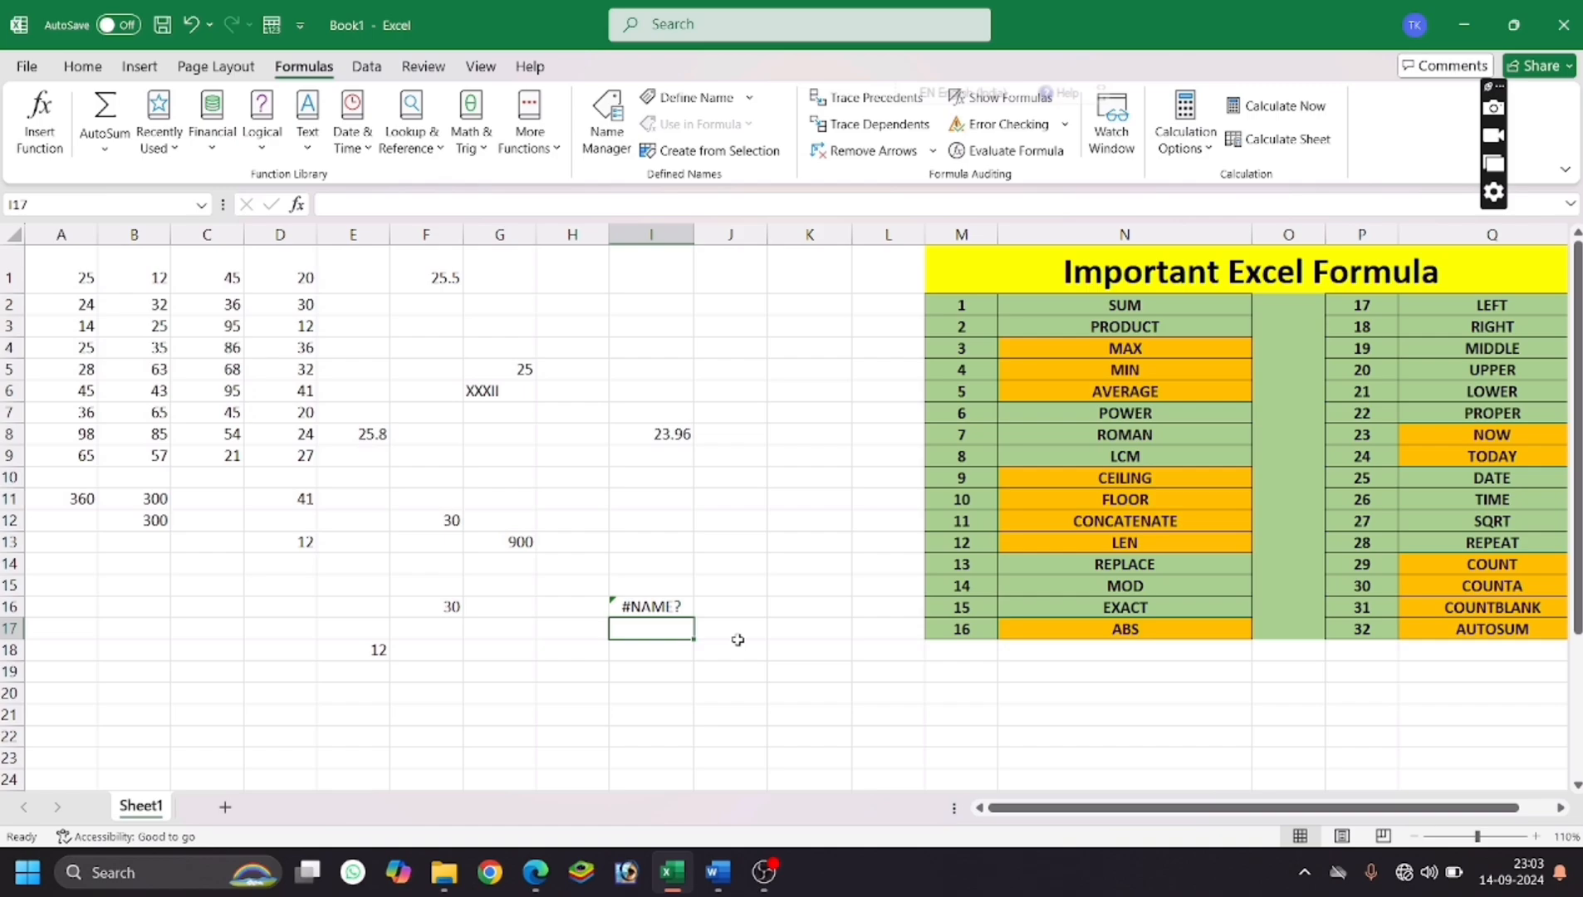
Correct the misspelled function name in cell I16 so the formula reads =CEILING(I8,6).
click(651, 610)
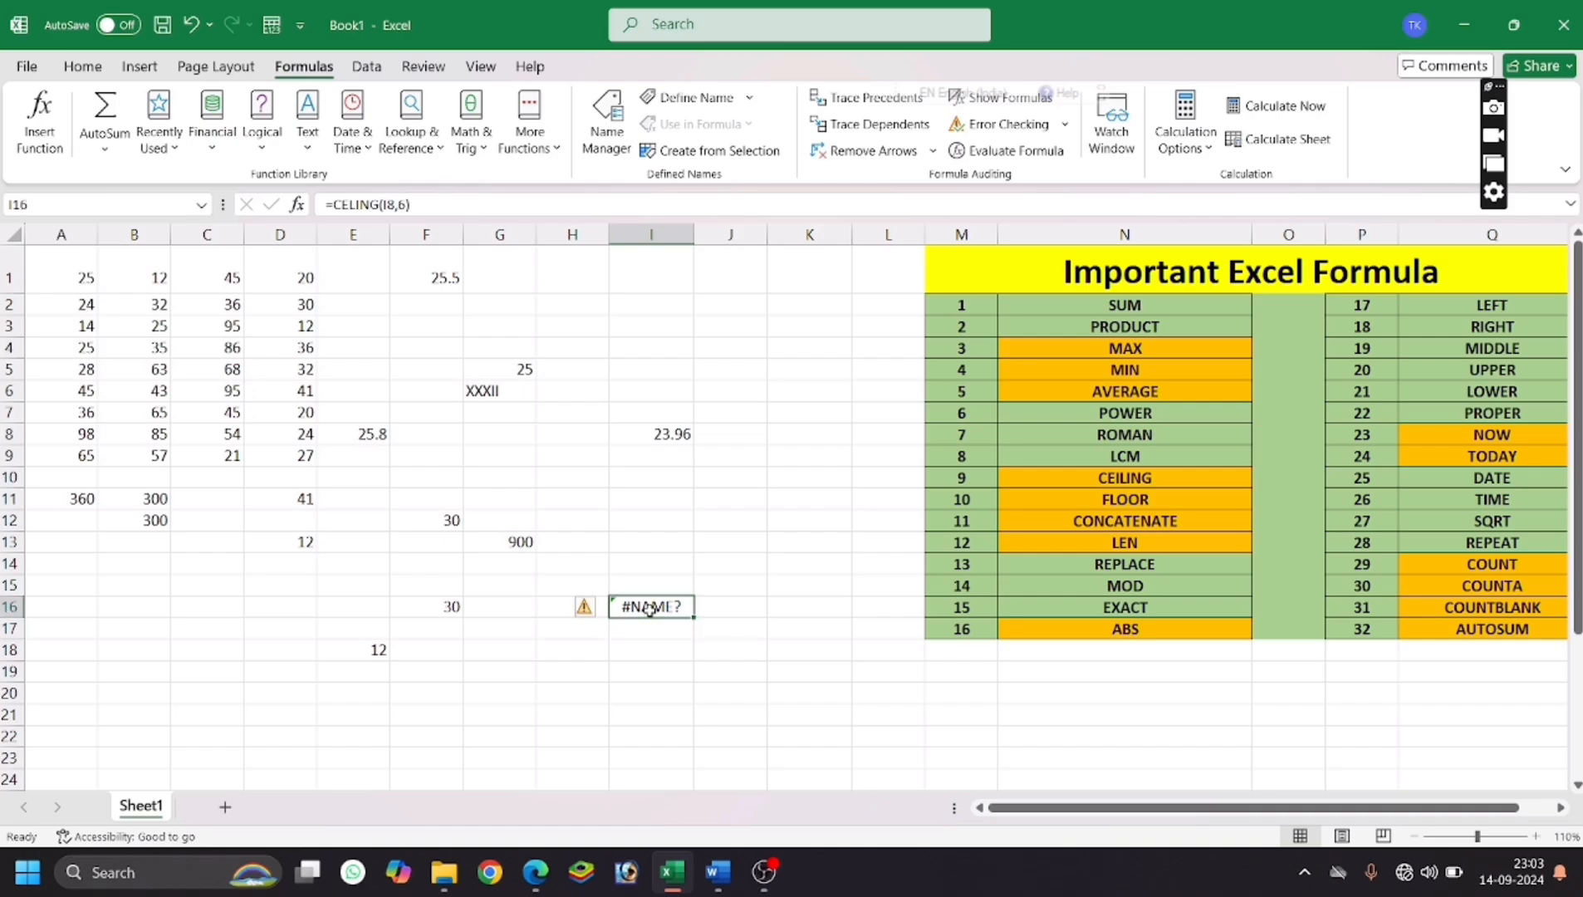
double_click(651, 608)
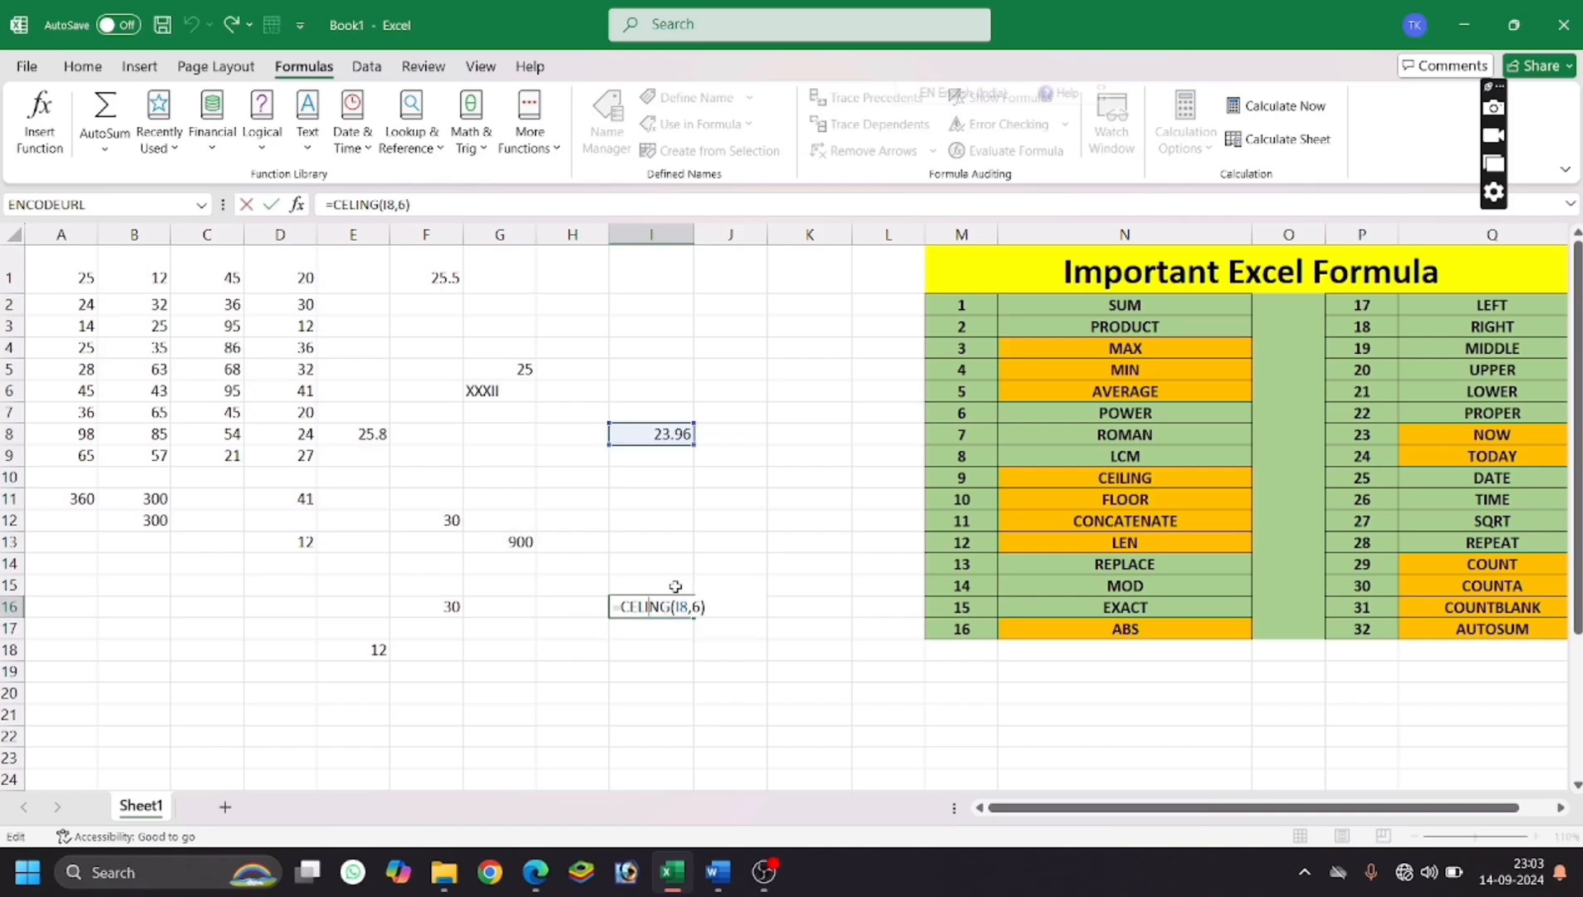
click(639, 608)
text(I)
key(Return)
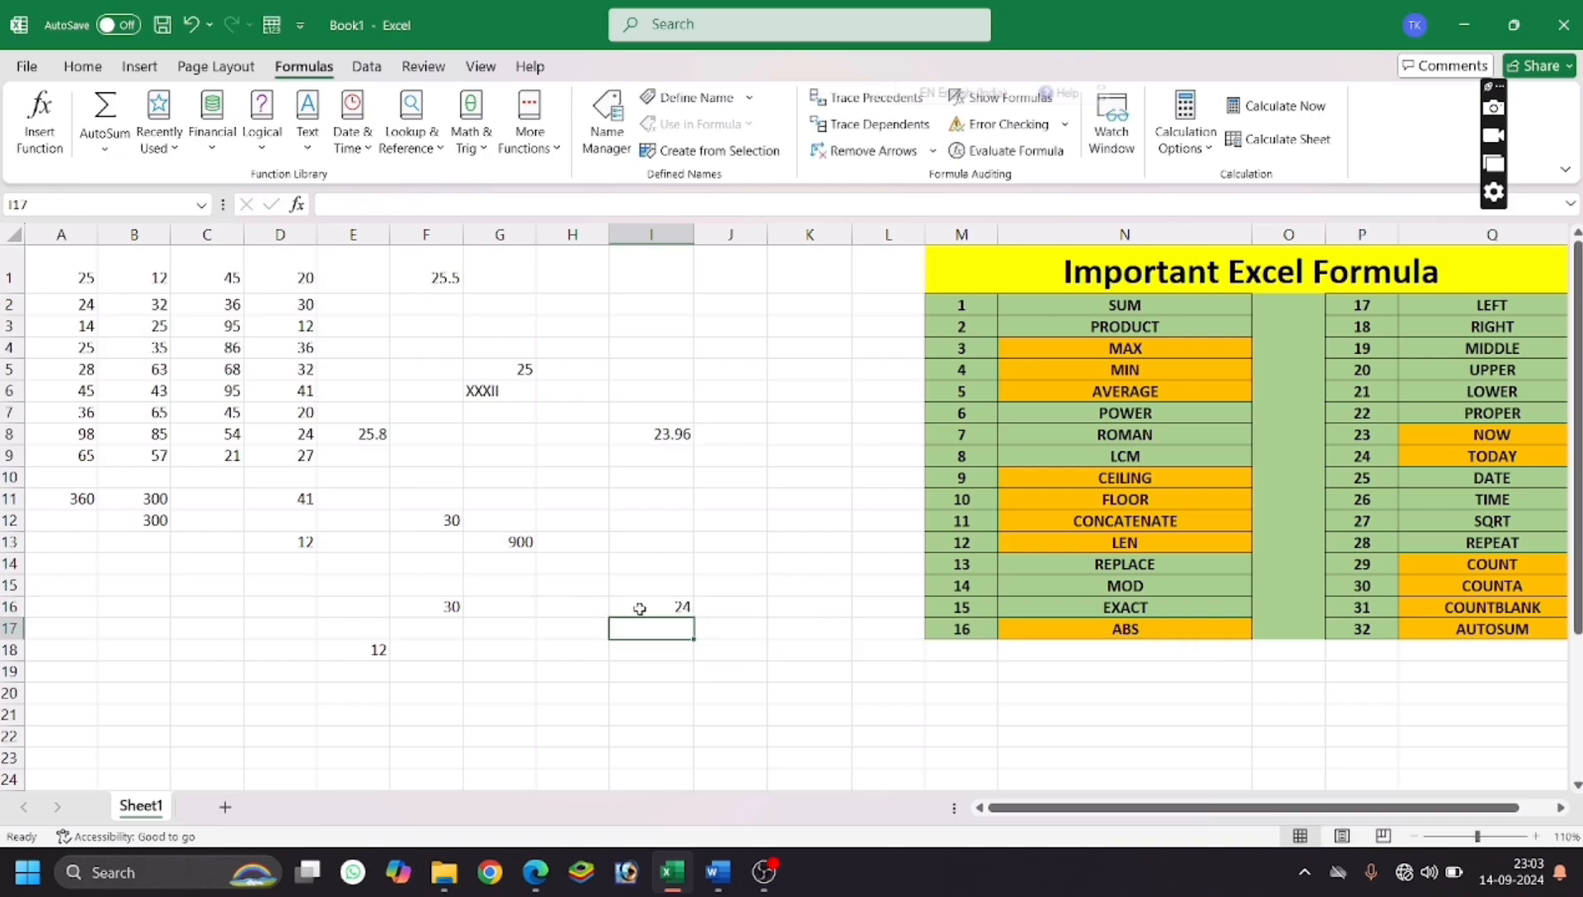
click(639, 609)
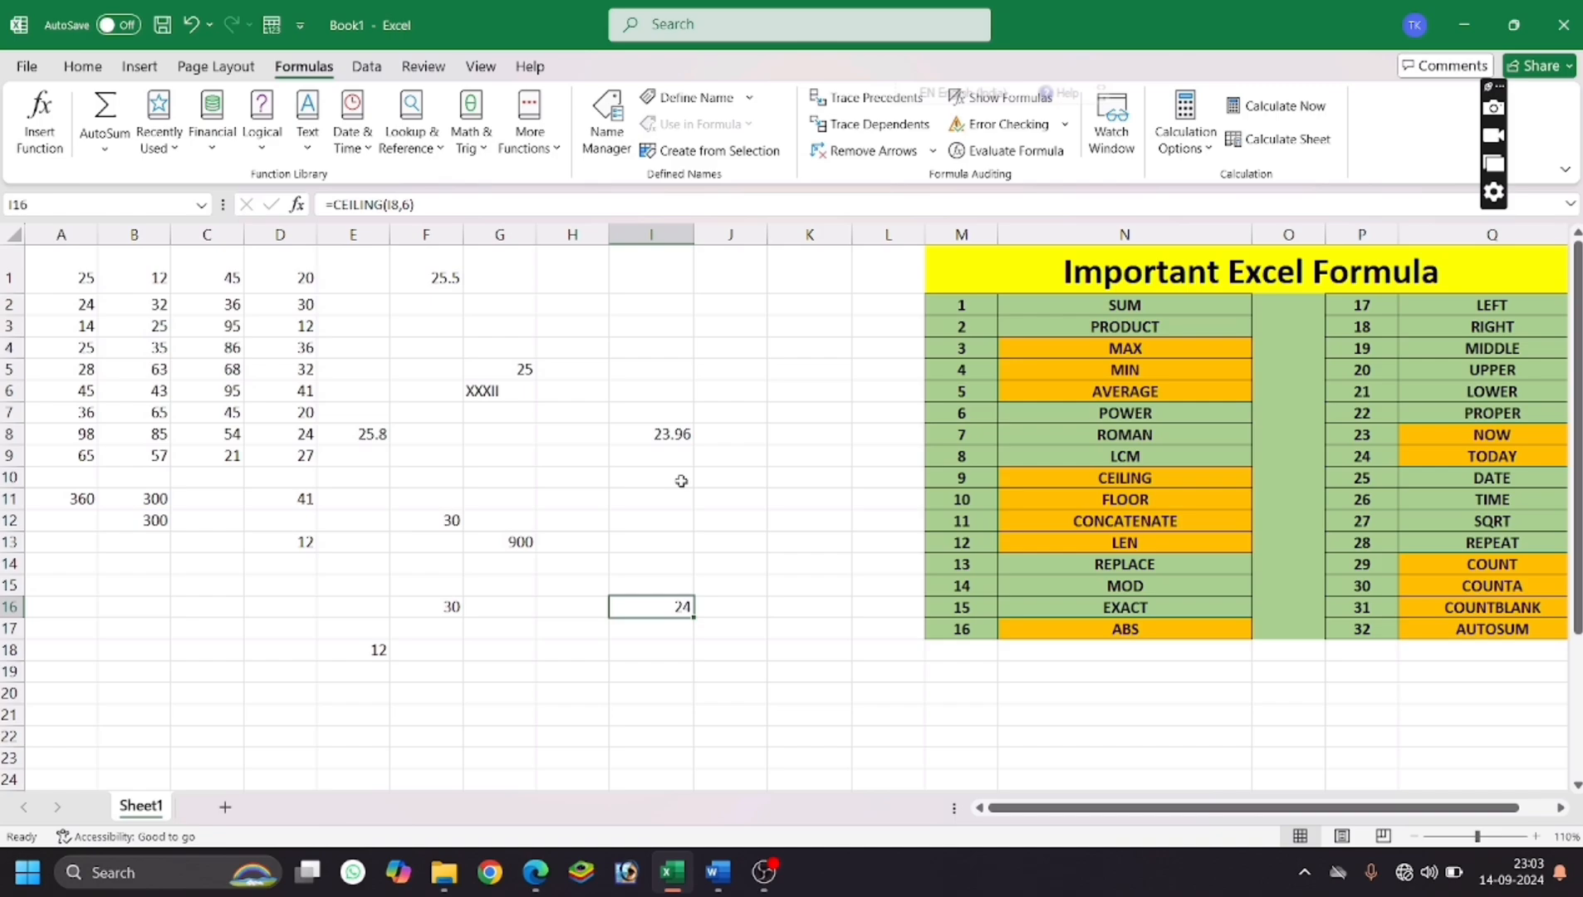
Change the sample number in cell I8 to 24.96 to test the CEILING formula.
double_click(662, 433)
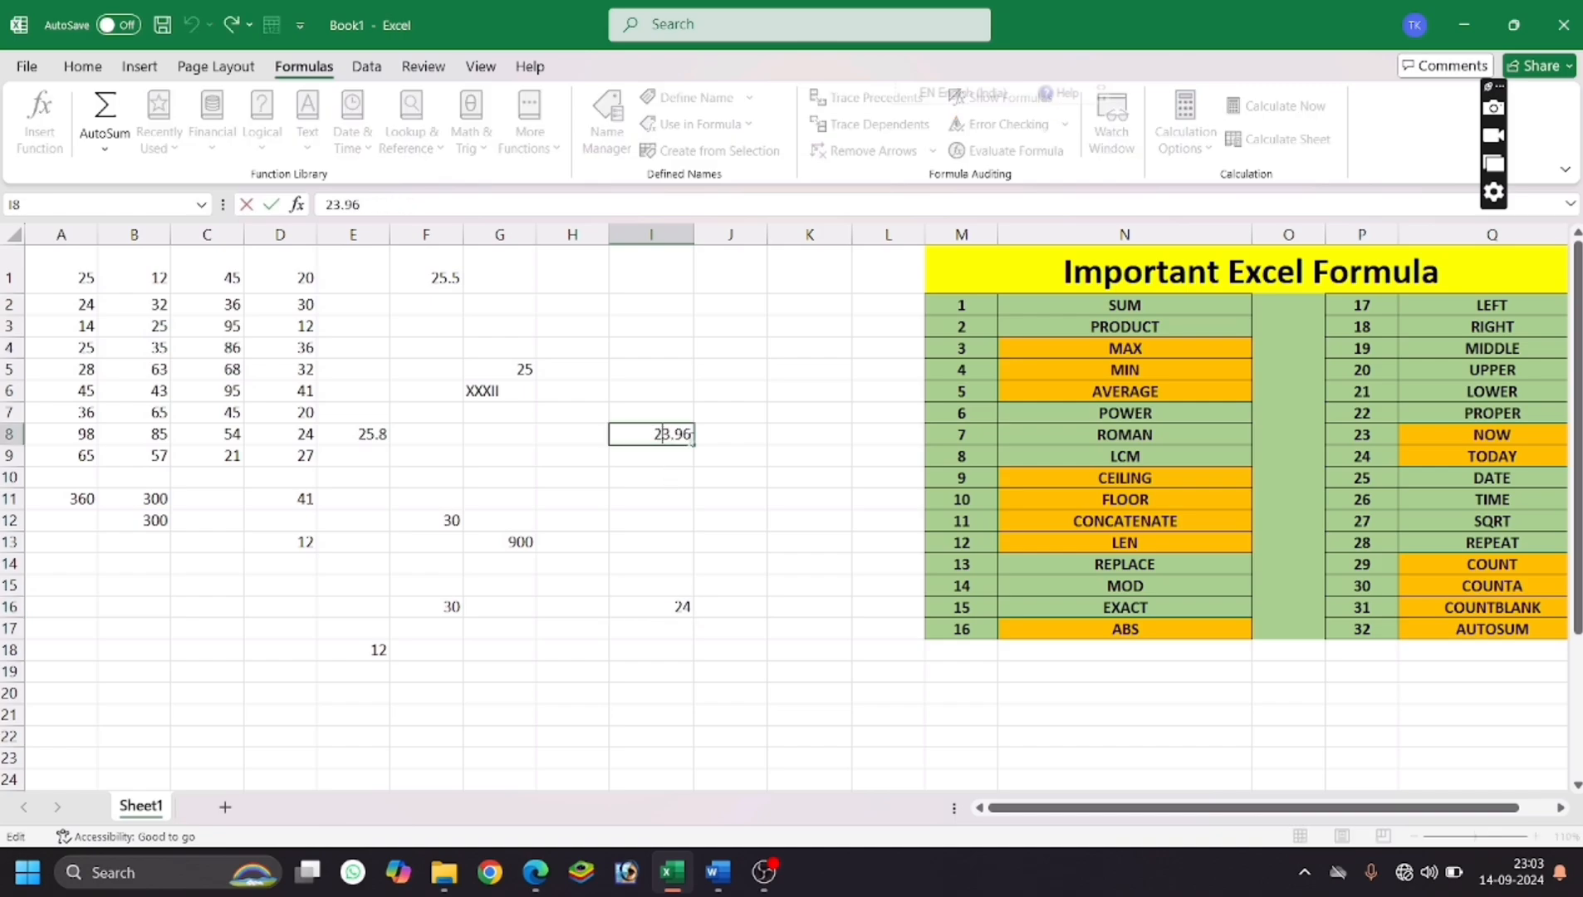
key(BackSpace)
text(4)
key(Return)
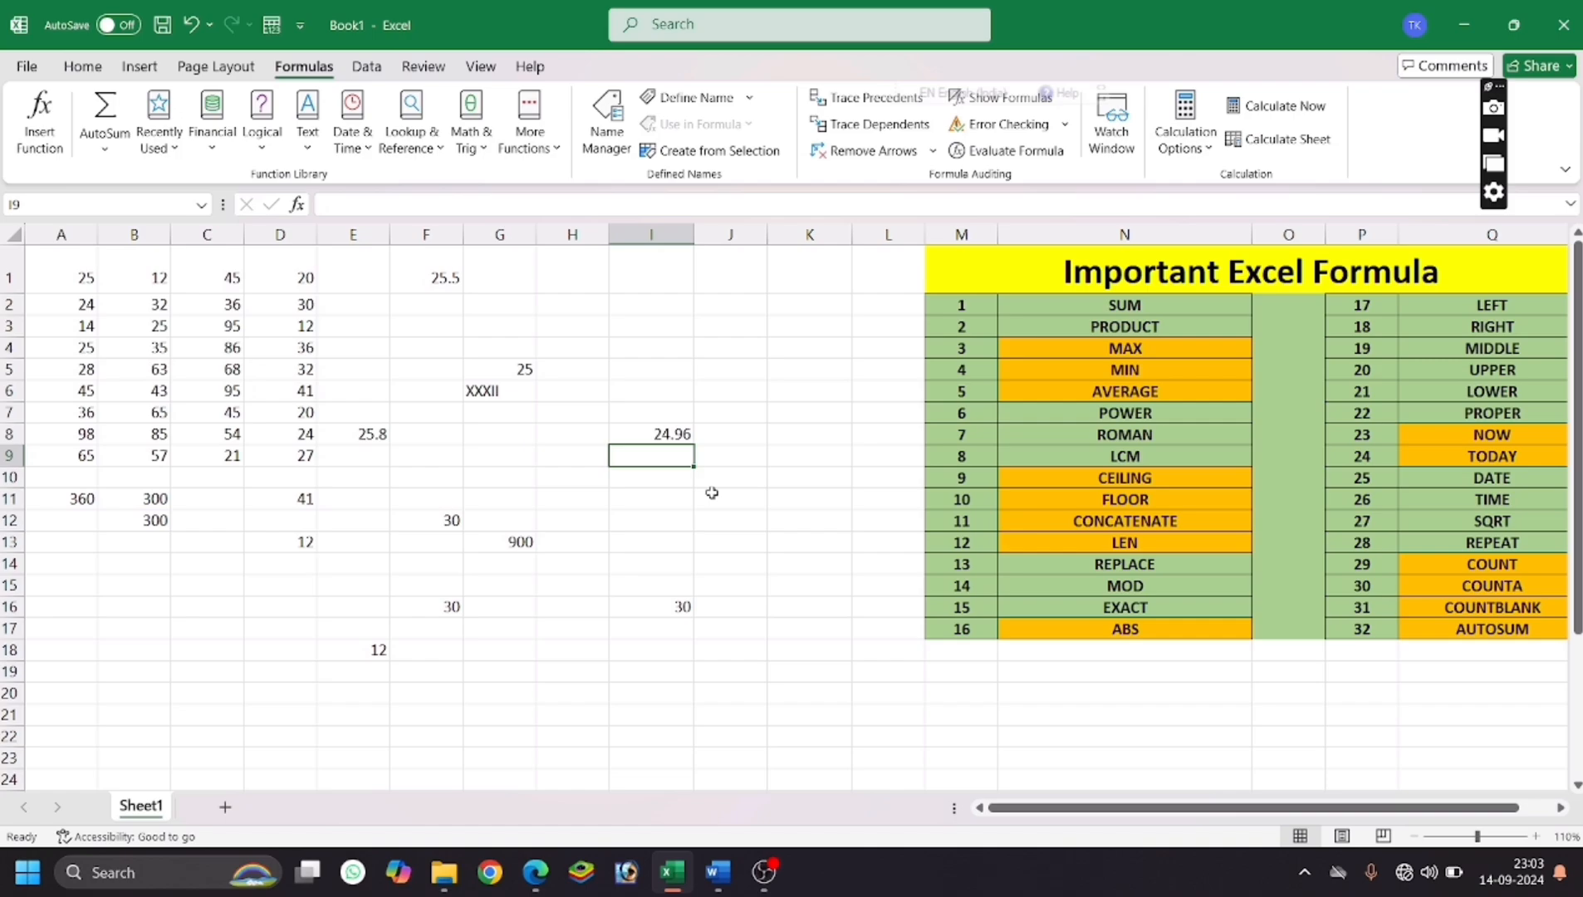
Set the sample number in cell I8 to 24.01 and check the CEILING formula in I16 against it.
double_click(674, 434)
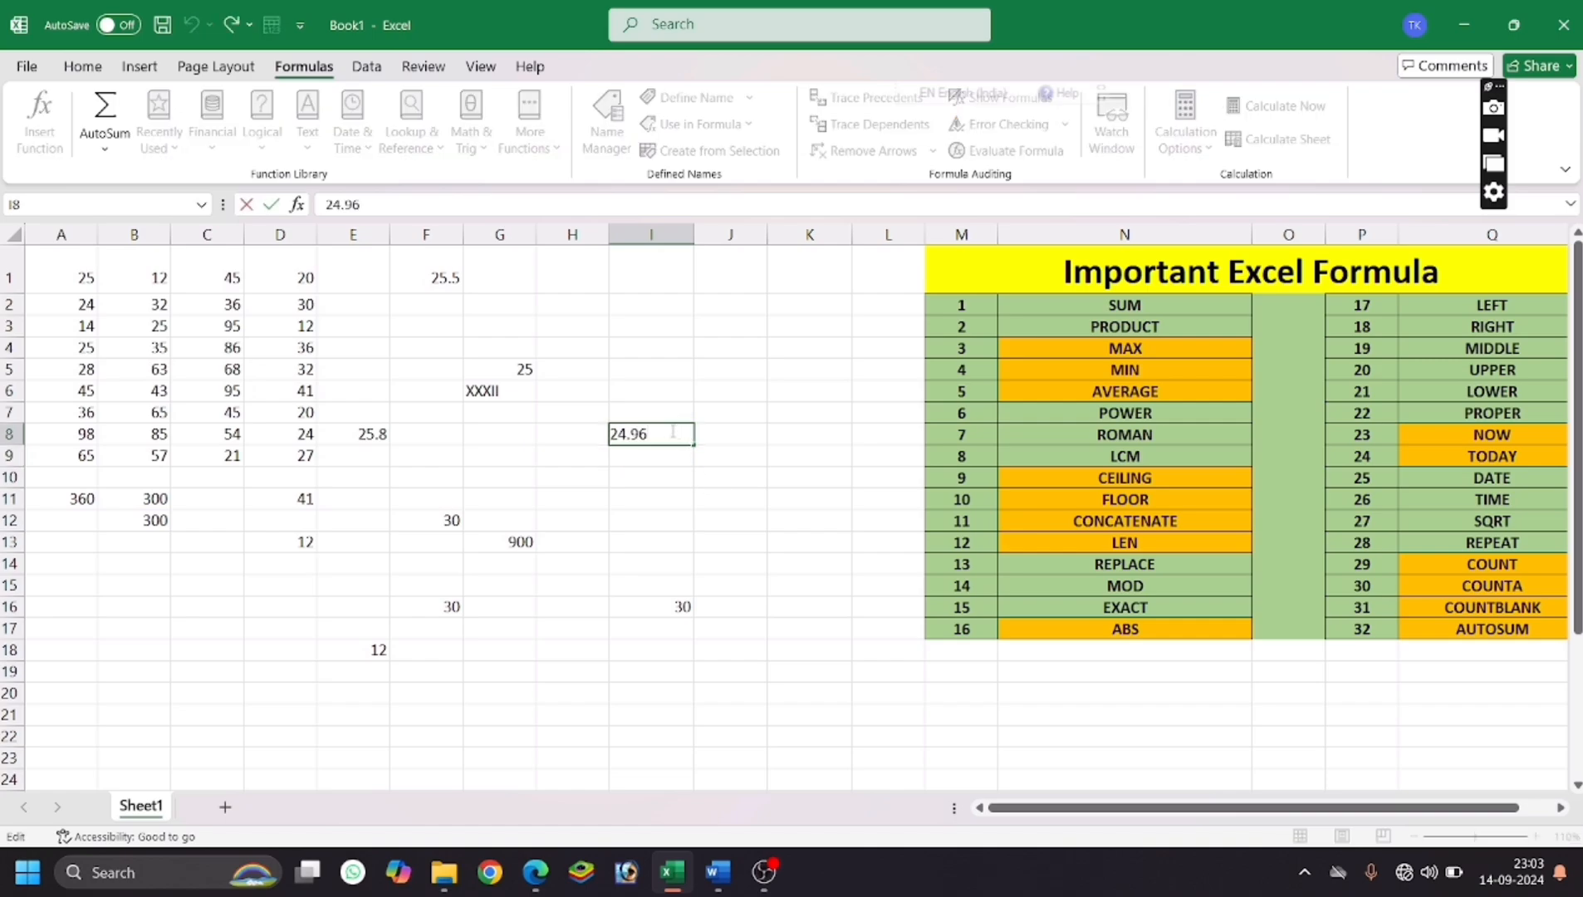
key(BackSpace)
text(9)
key(Return)
double_click(674, 433)
key(BackSpace)
key(BackSpace)
text(01)
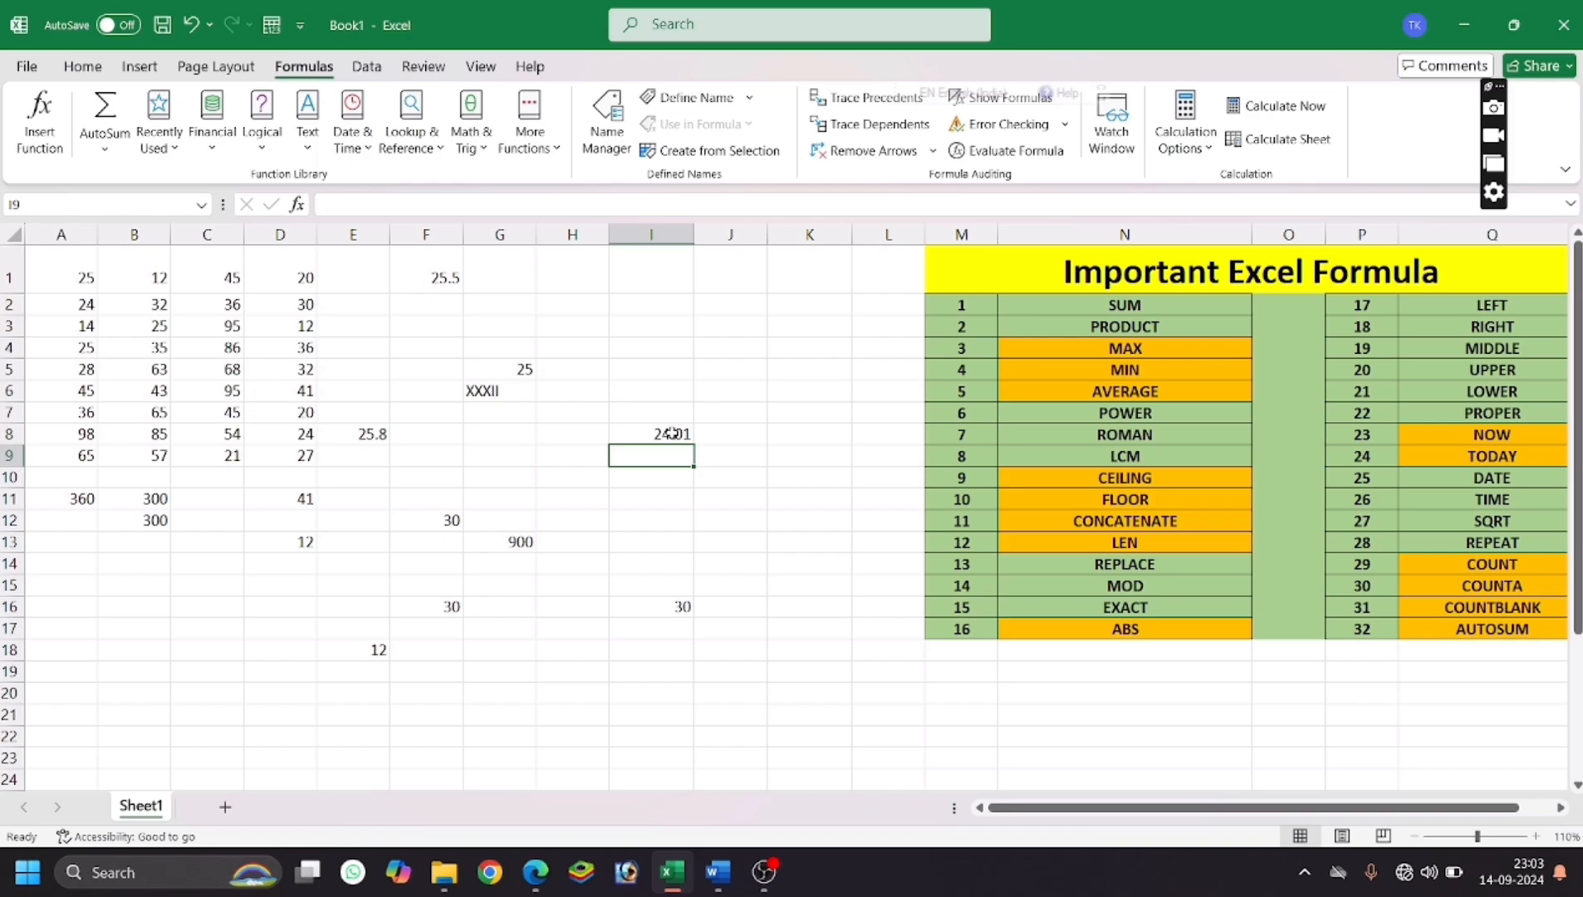
click(654, 609)
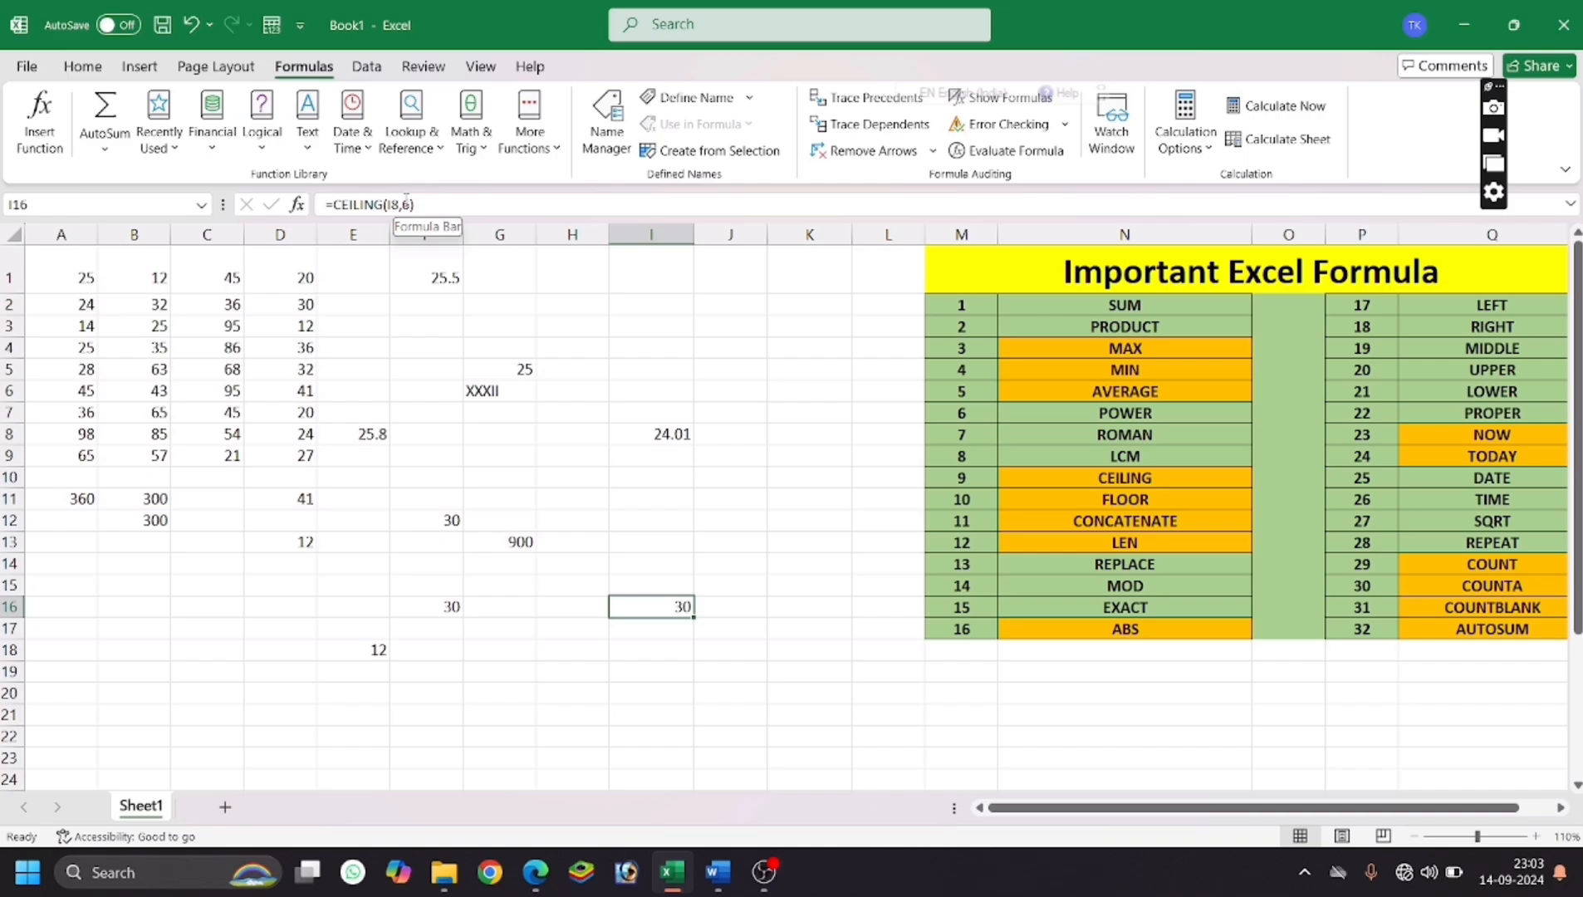
click(656, 427)
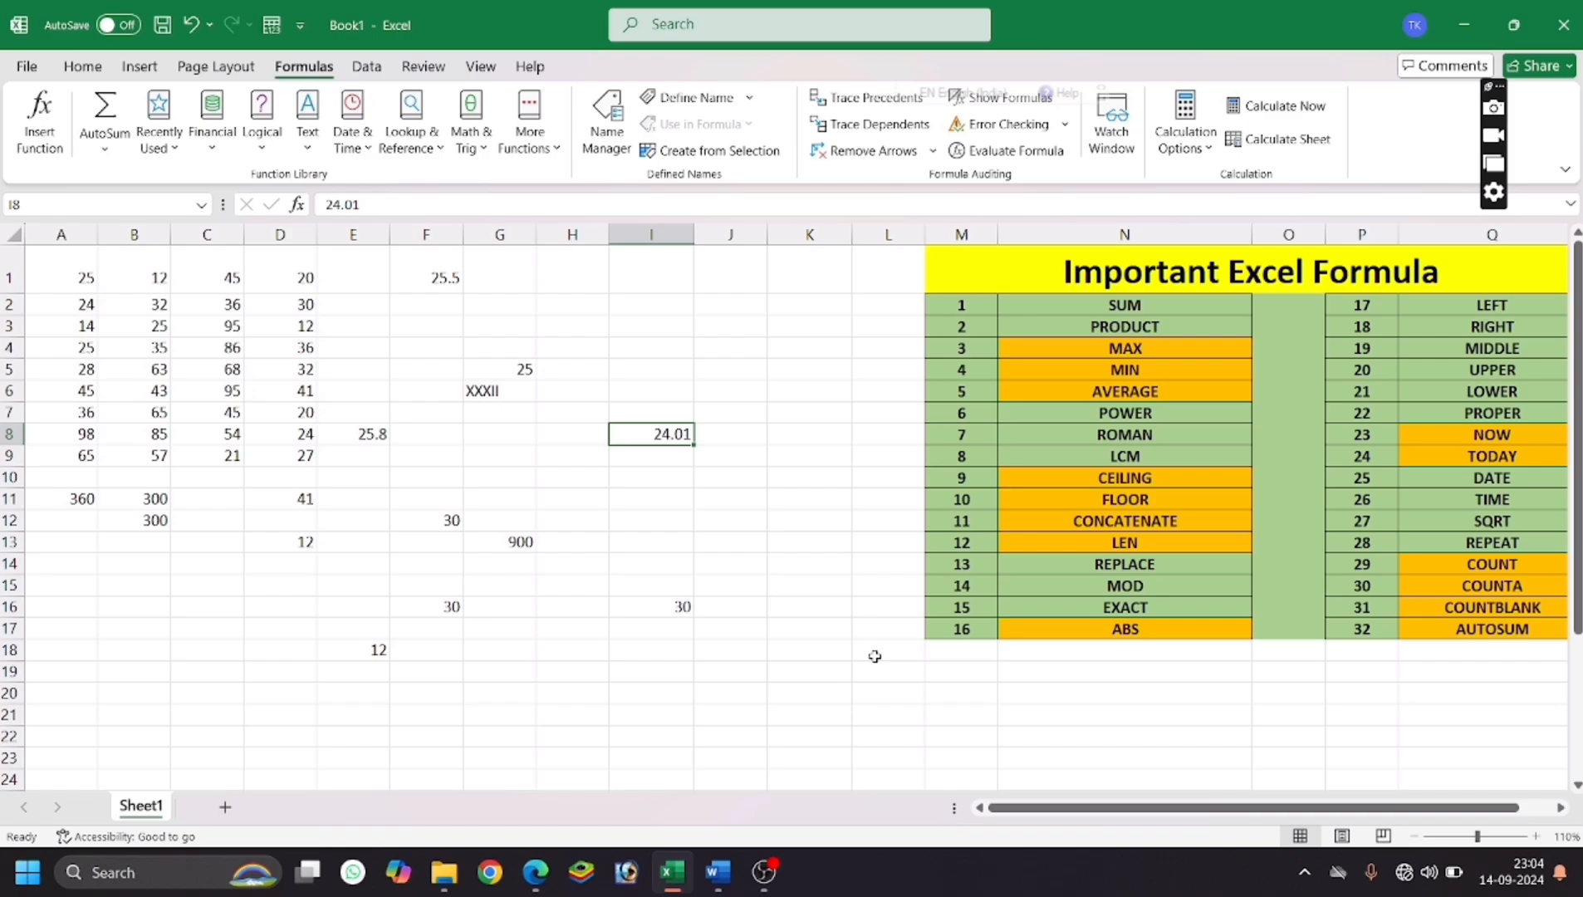
Enter =FLOOR(E8,8) in cell H16 to round the number in E8 down to a multiple of 8.
click(551, 604)
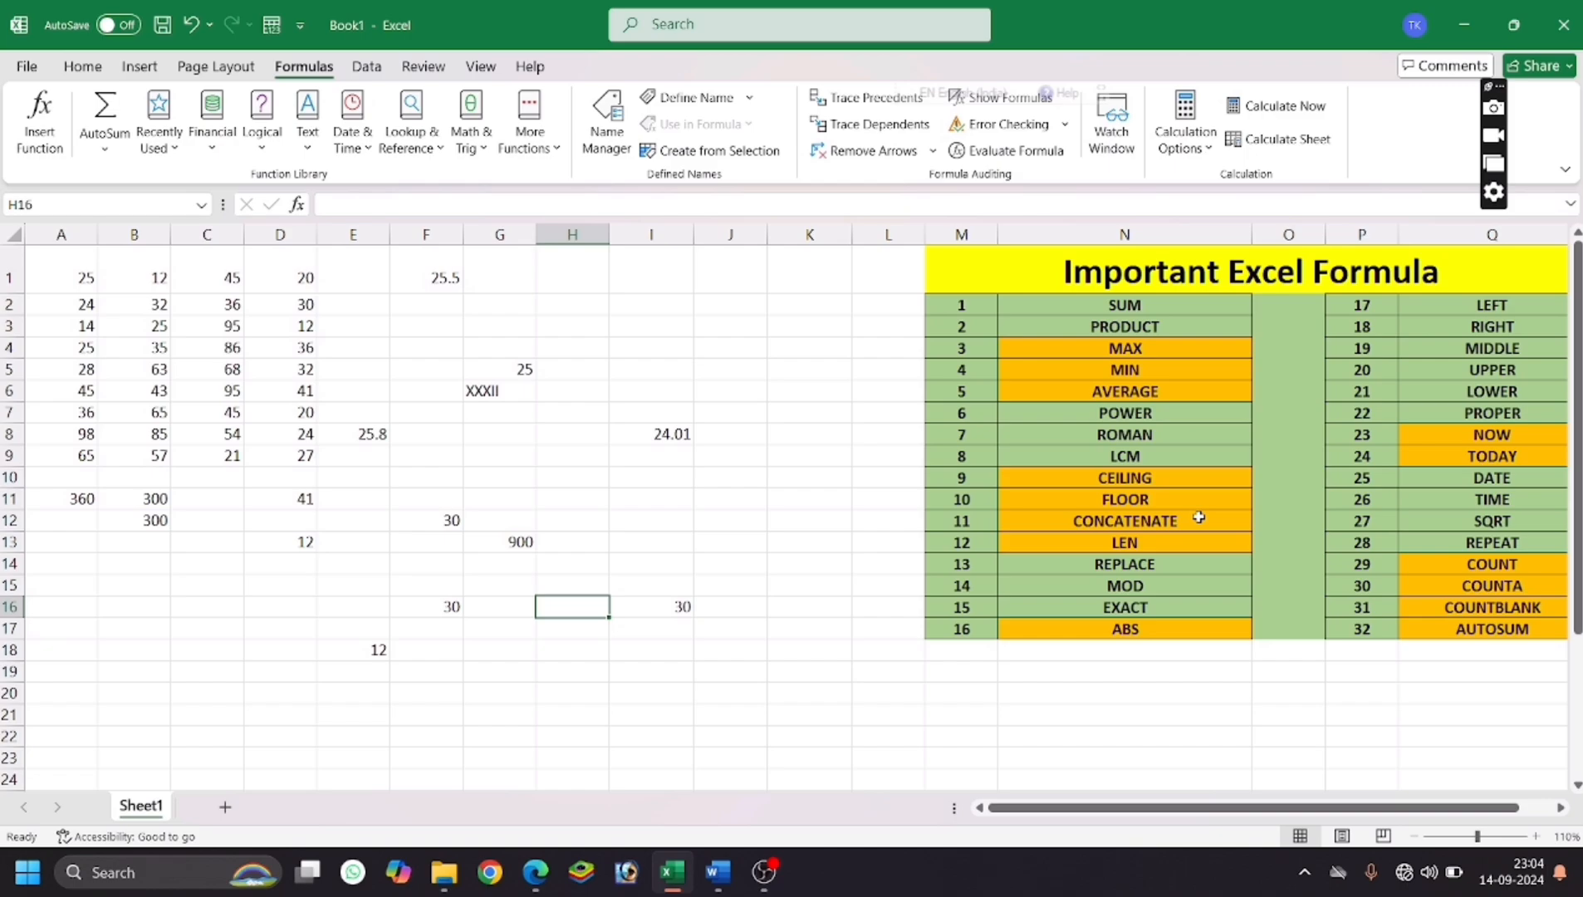
text(=FLOOR)
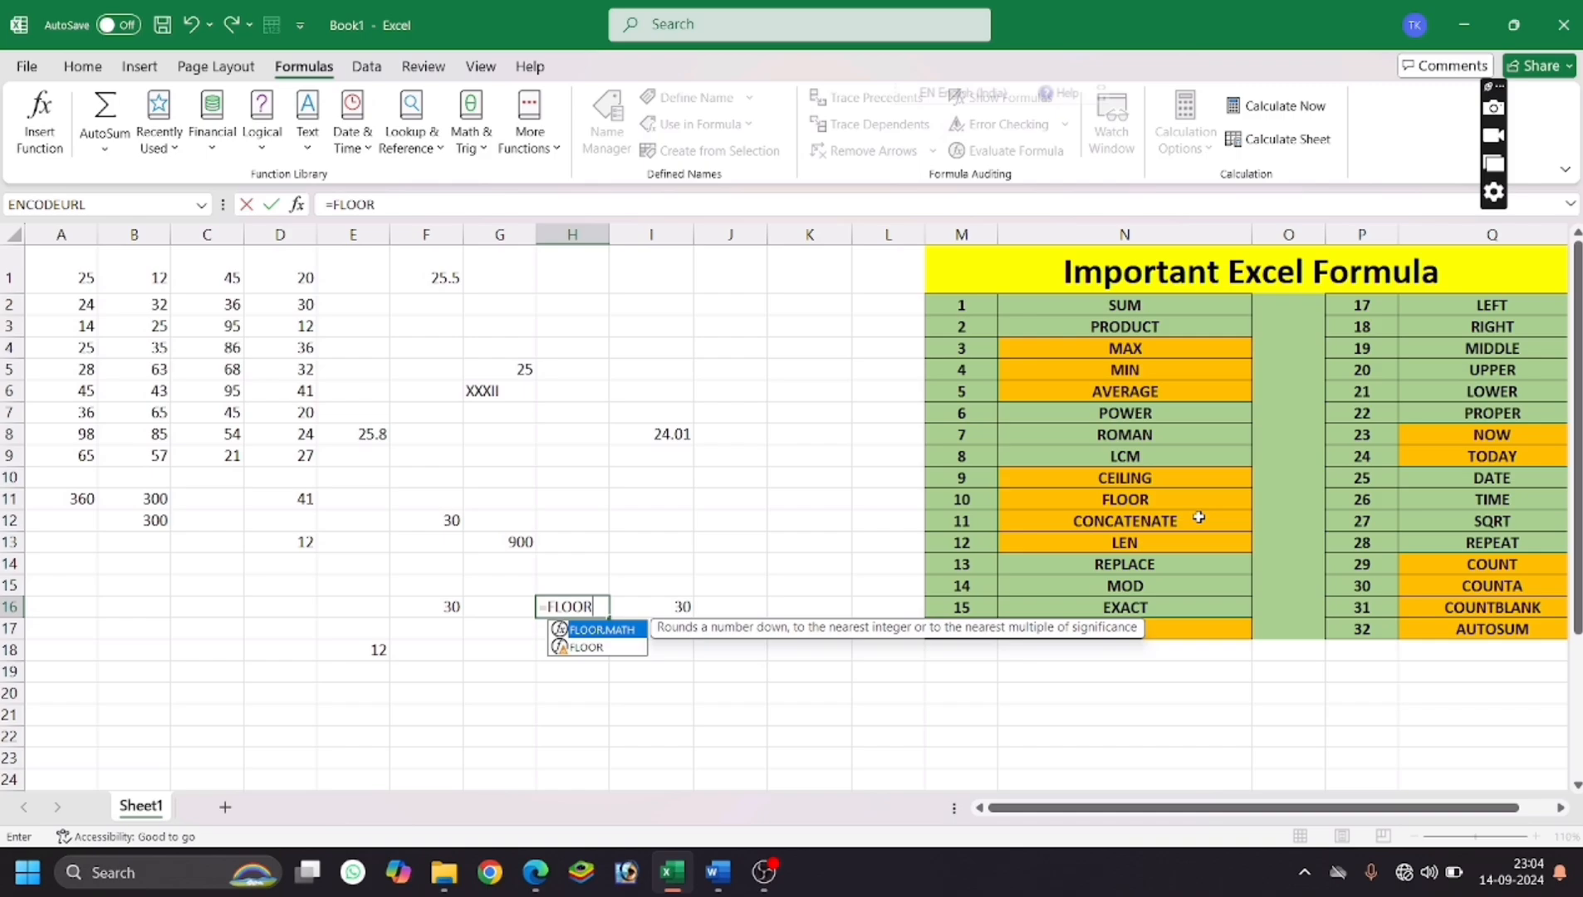
text(()
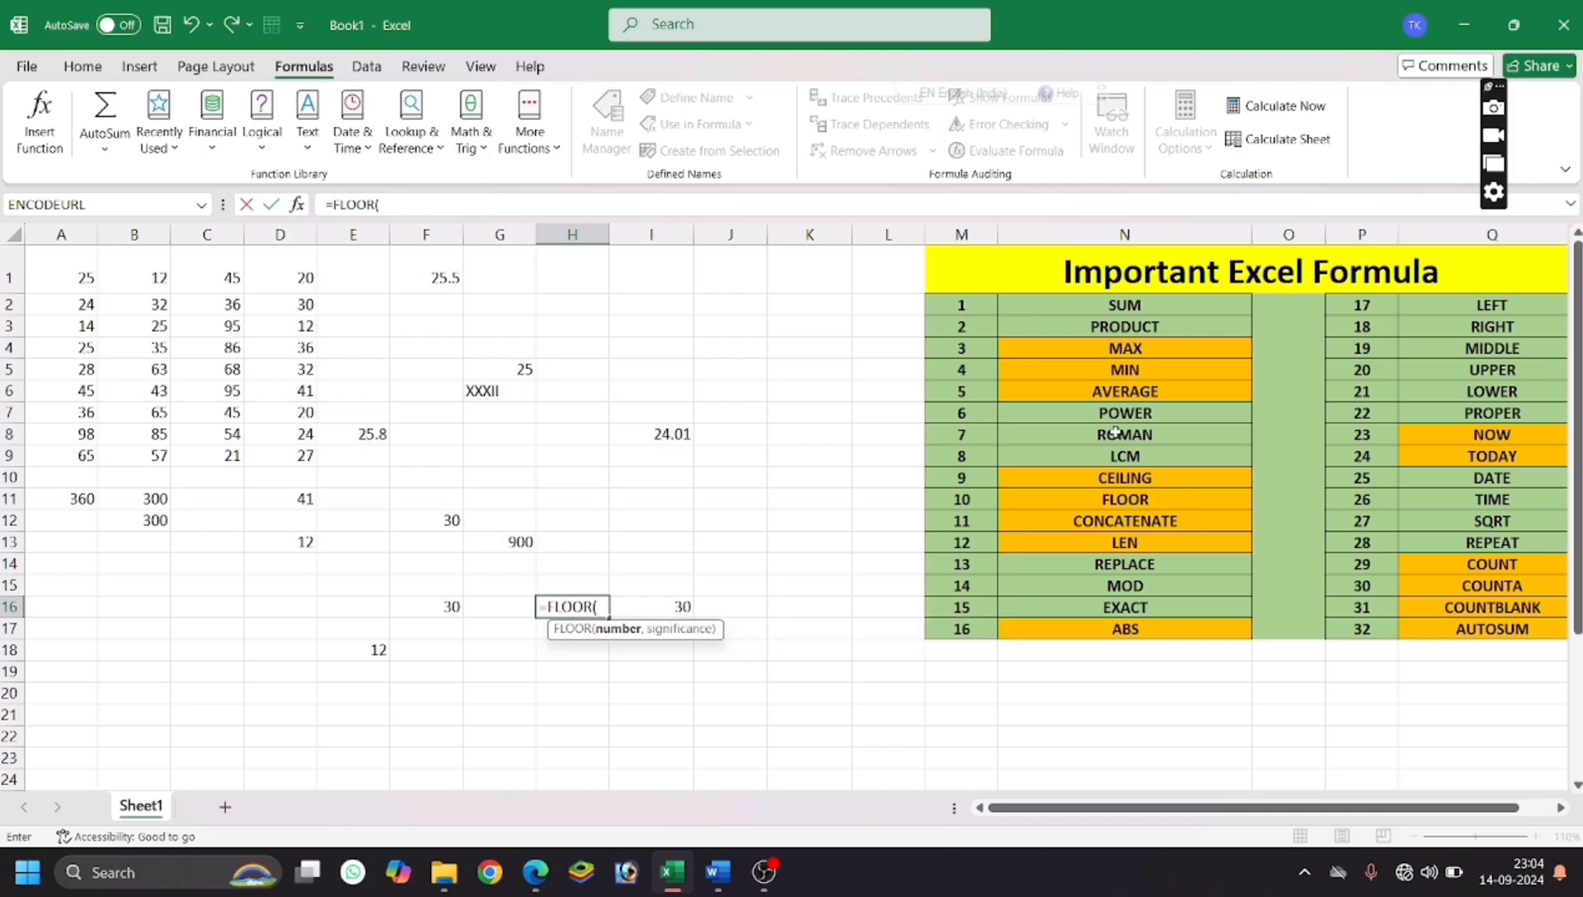
click(368, 435)
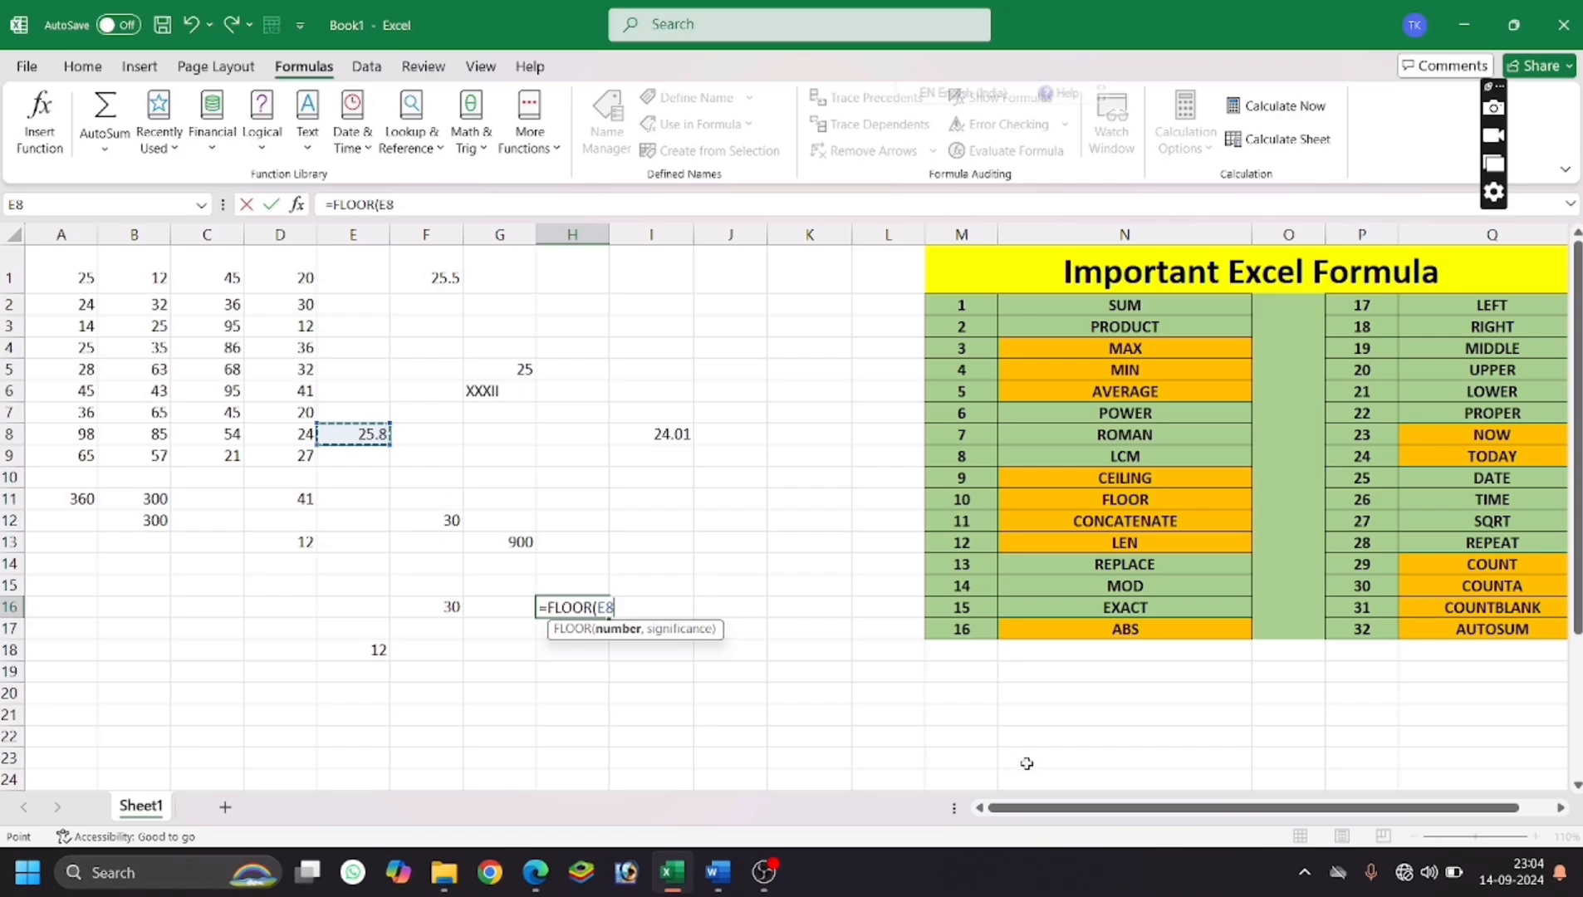
text(,)
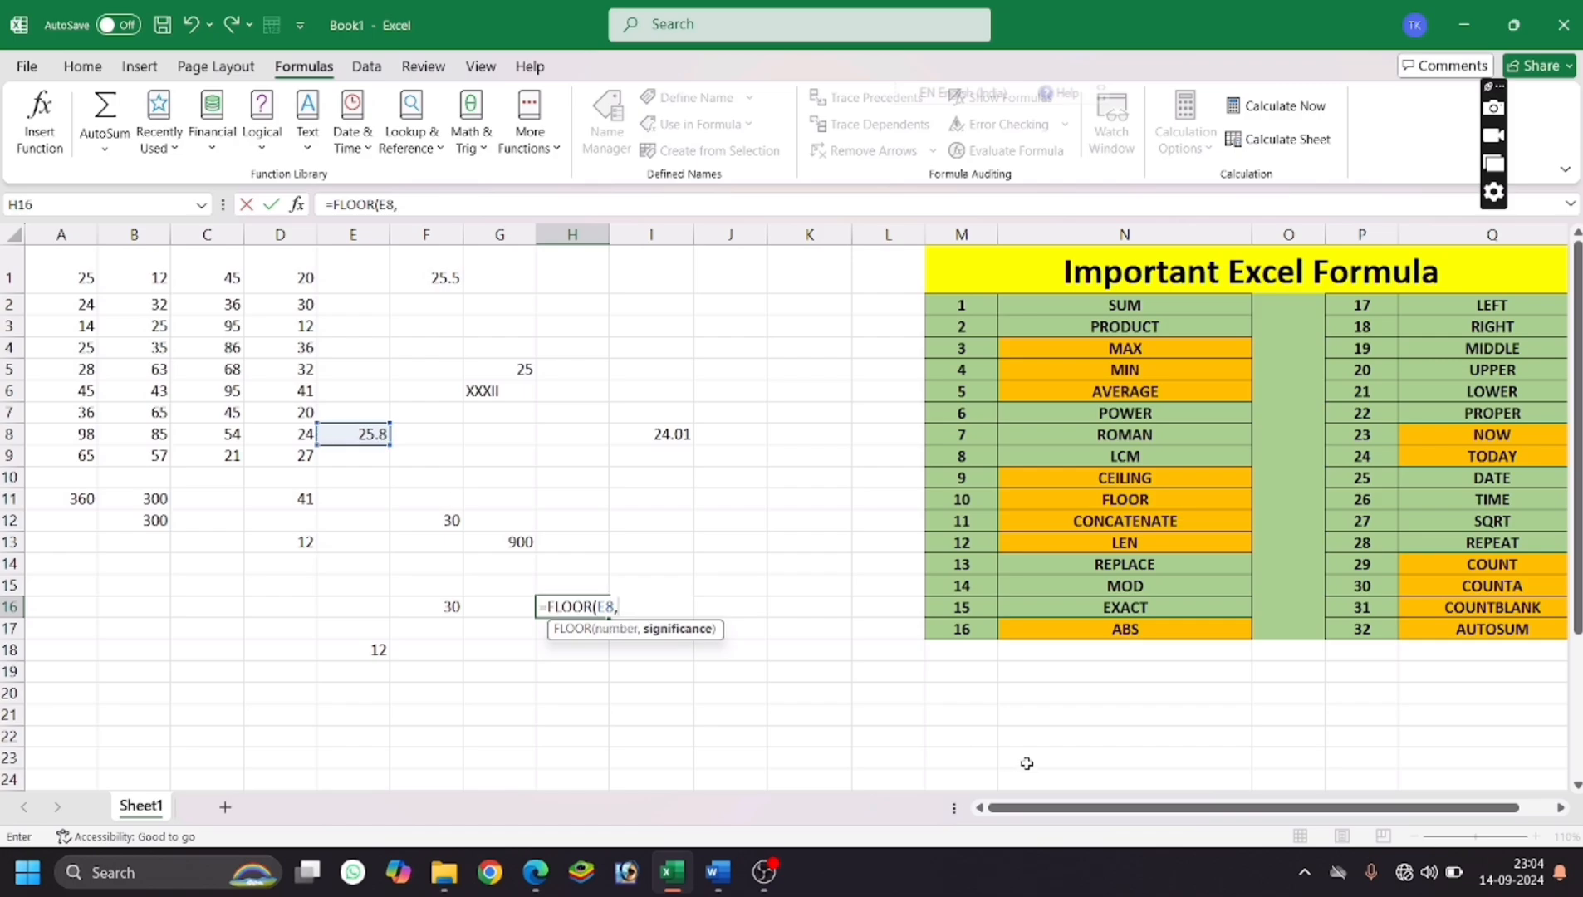
text(8)
key(BackSpace)
key(BackSpace)
text(,8))
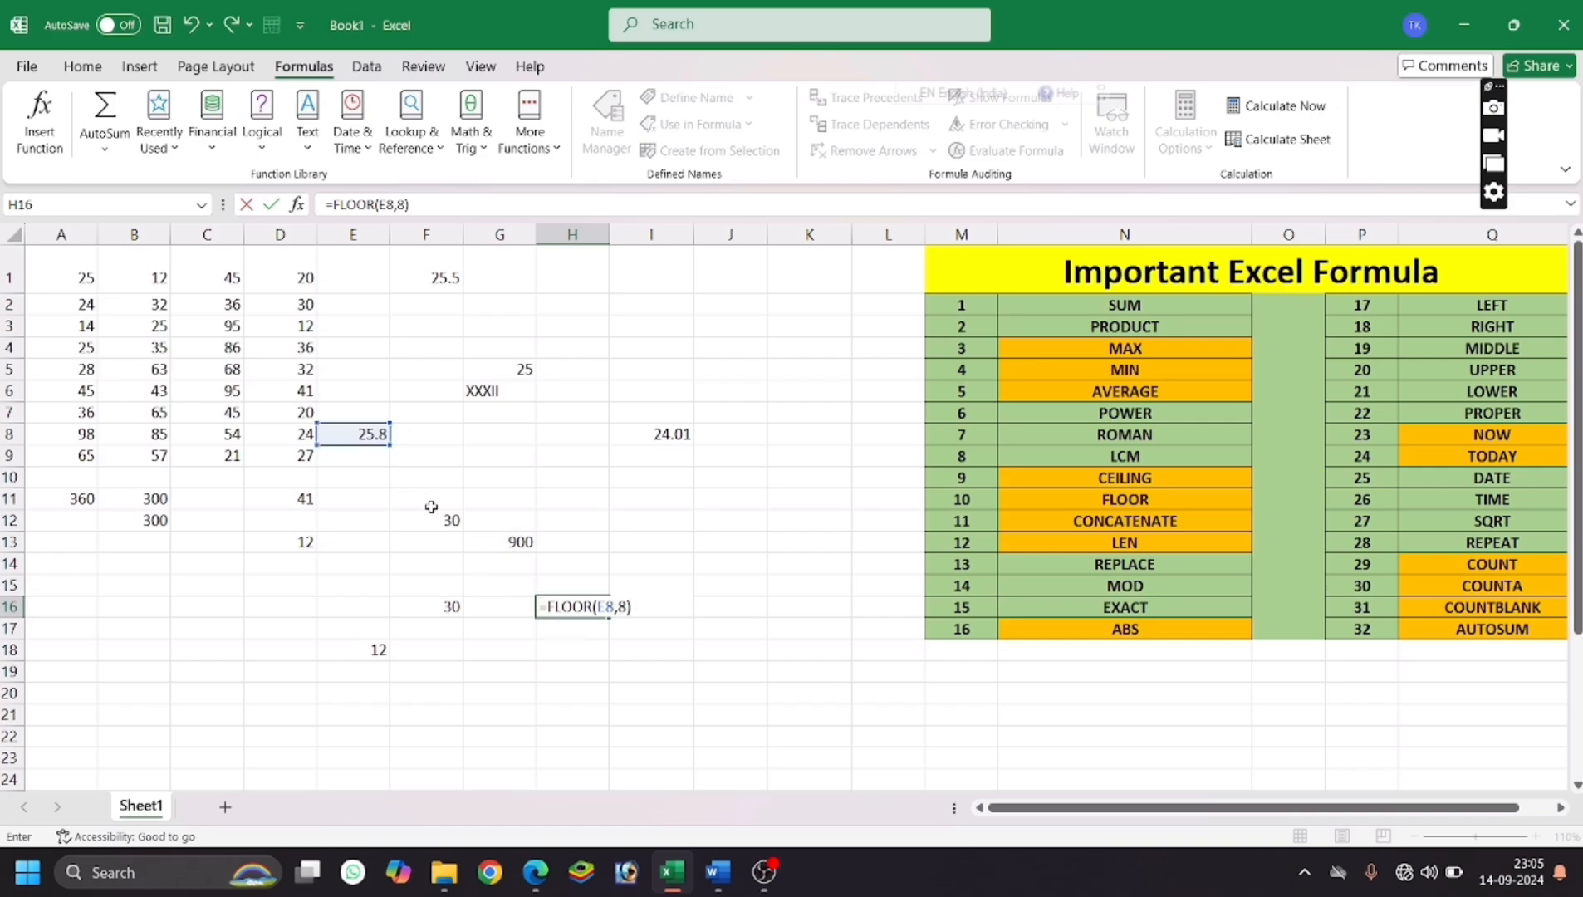
key(Return)
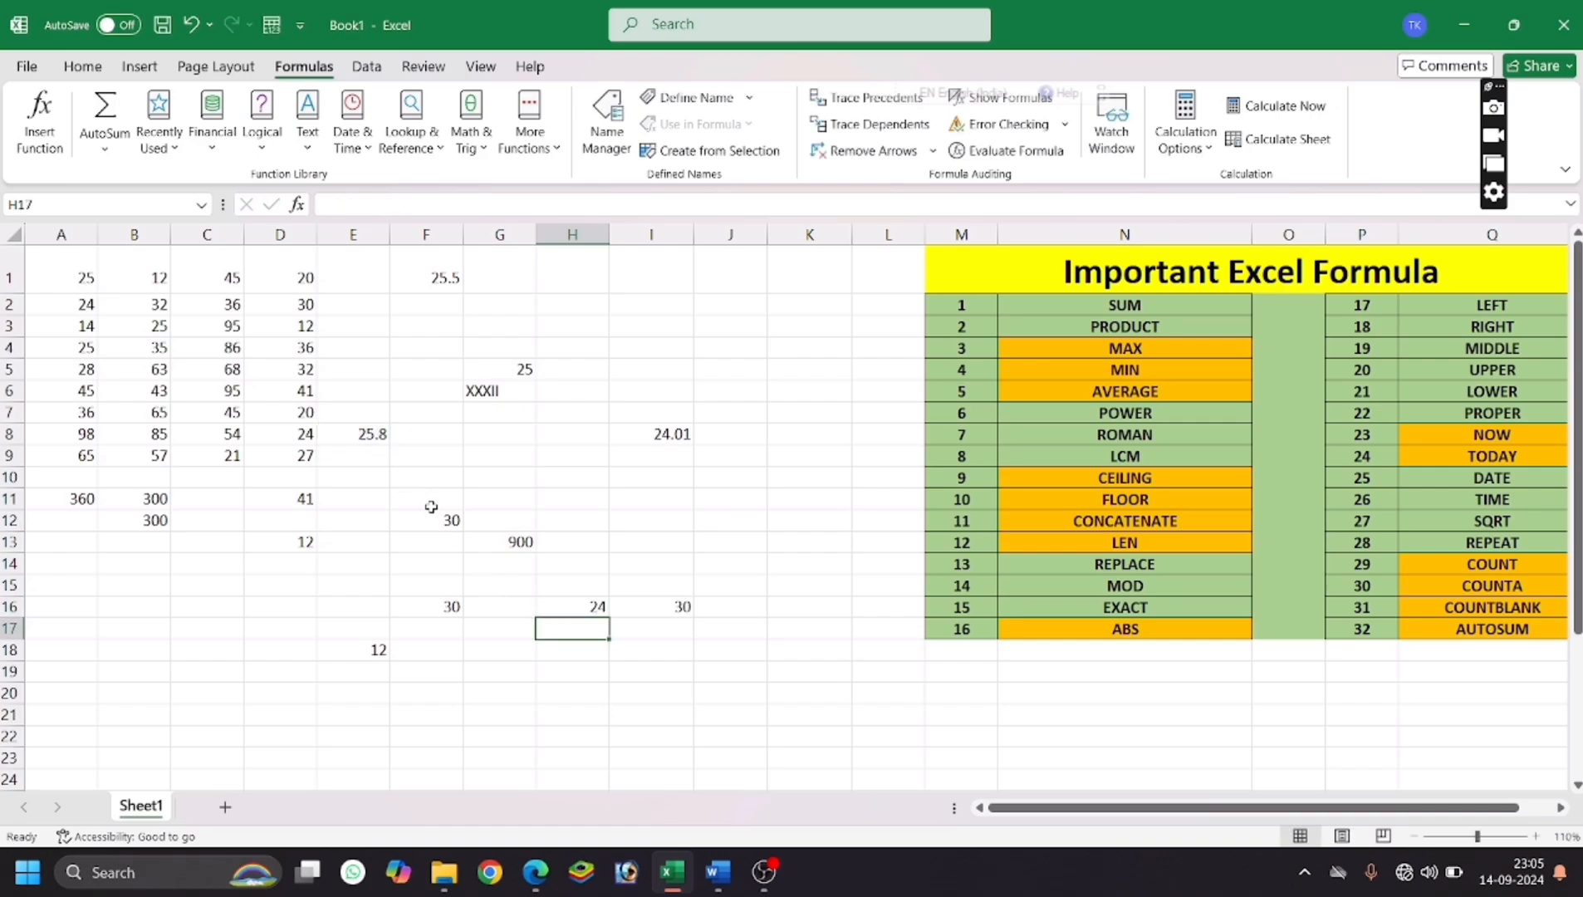
Replace FLOOR with CEILING in cell H16 so the formula reads =CEILING(E8,8).
click(560, 612)
double_click(560, 612)
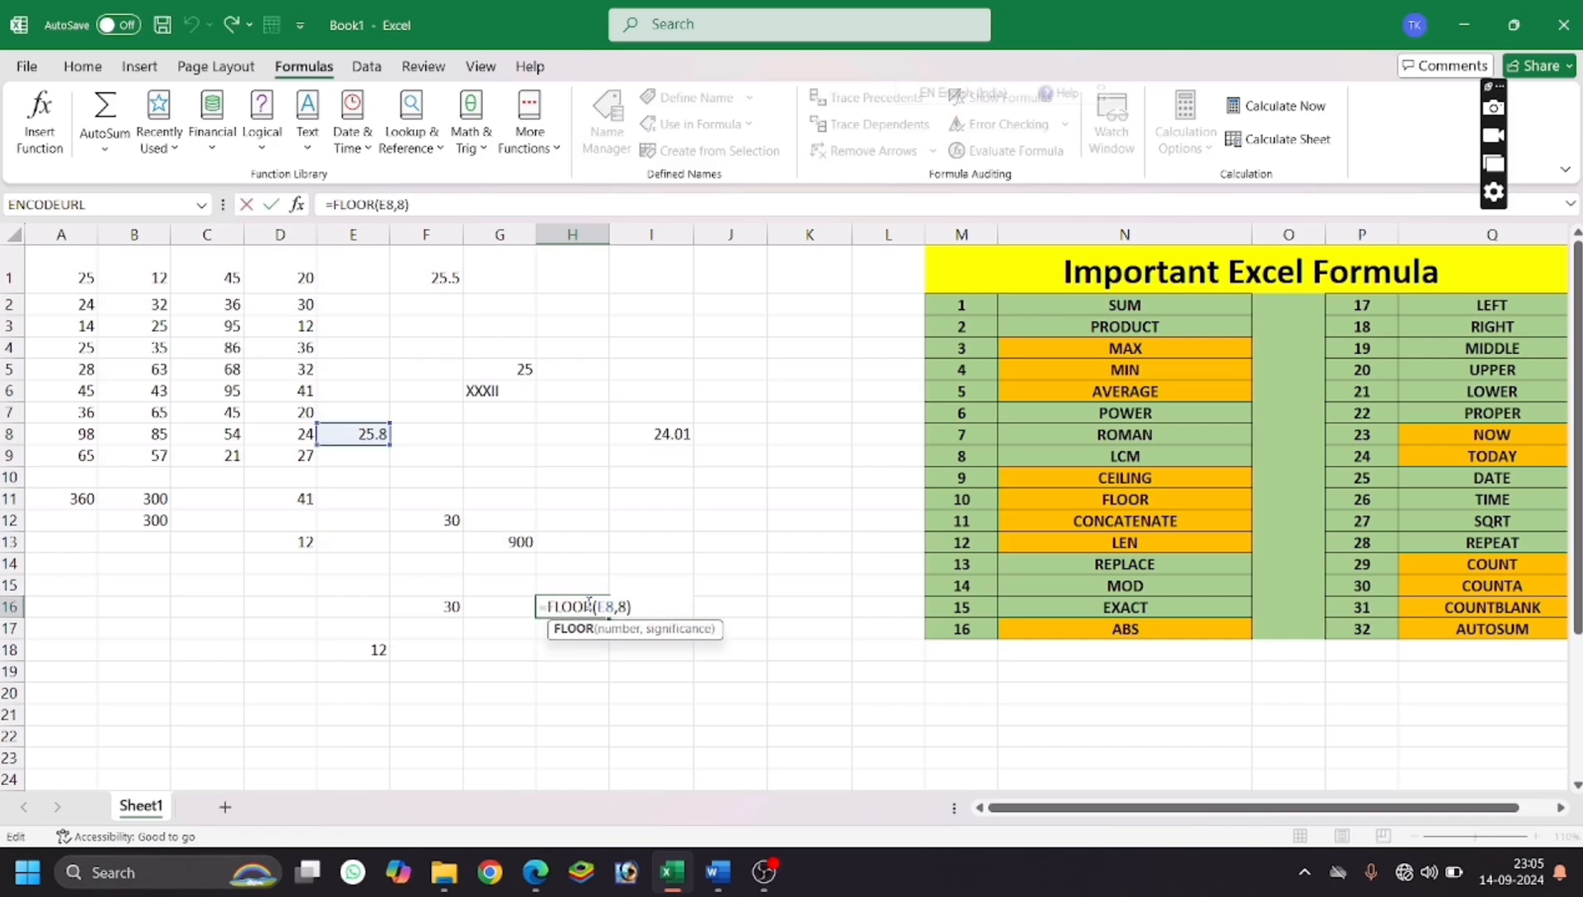
key(BackSpace)
key(BackSpace)
key(BackSpace)
key(BackSpace)
key(BackSpace)
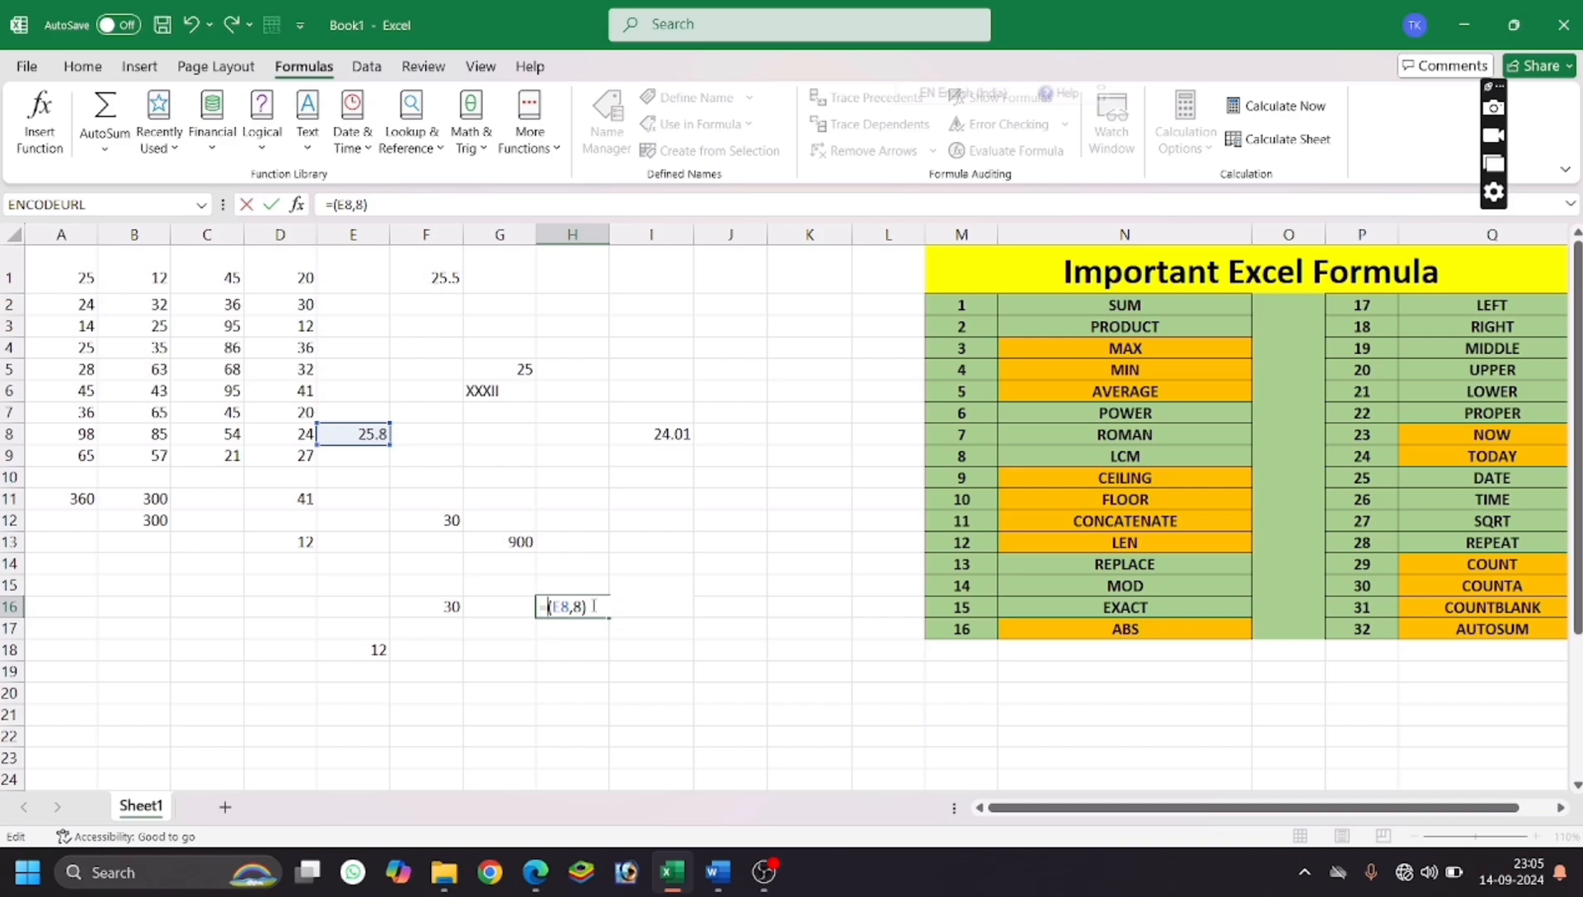
text(CE)
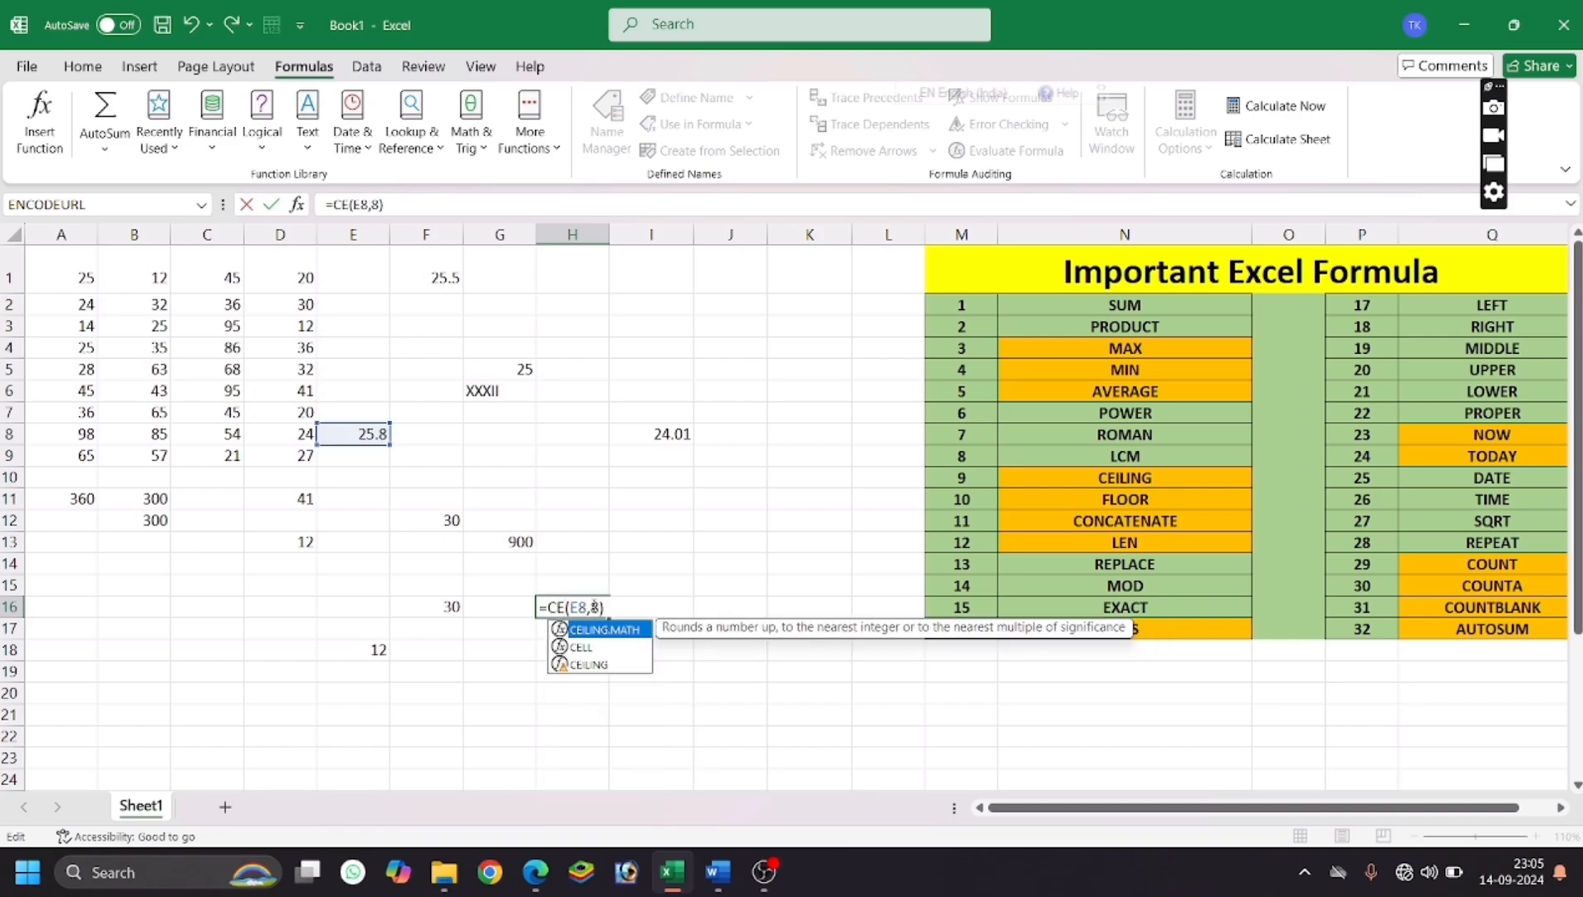
text(ILING)
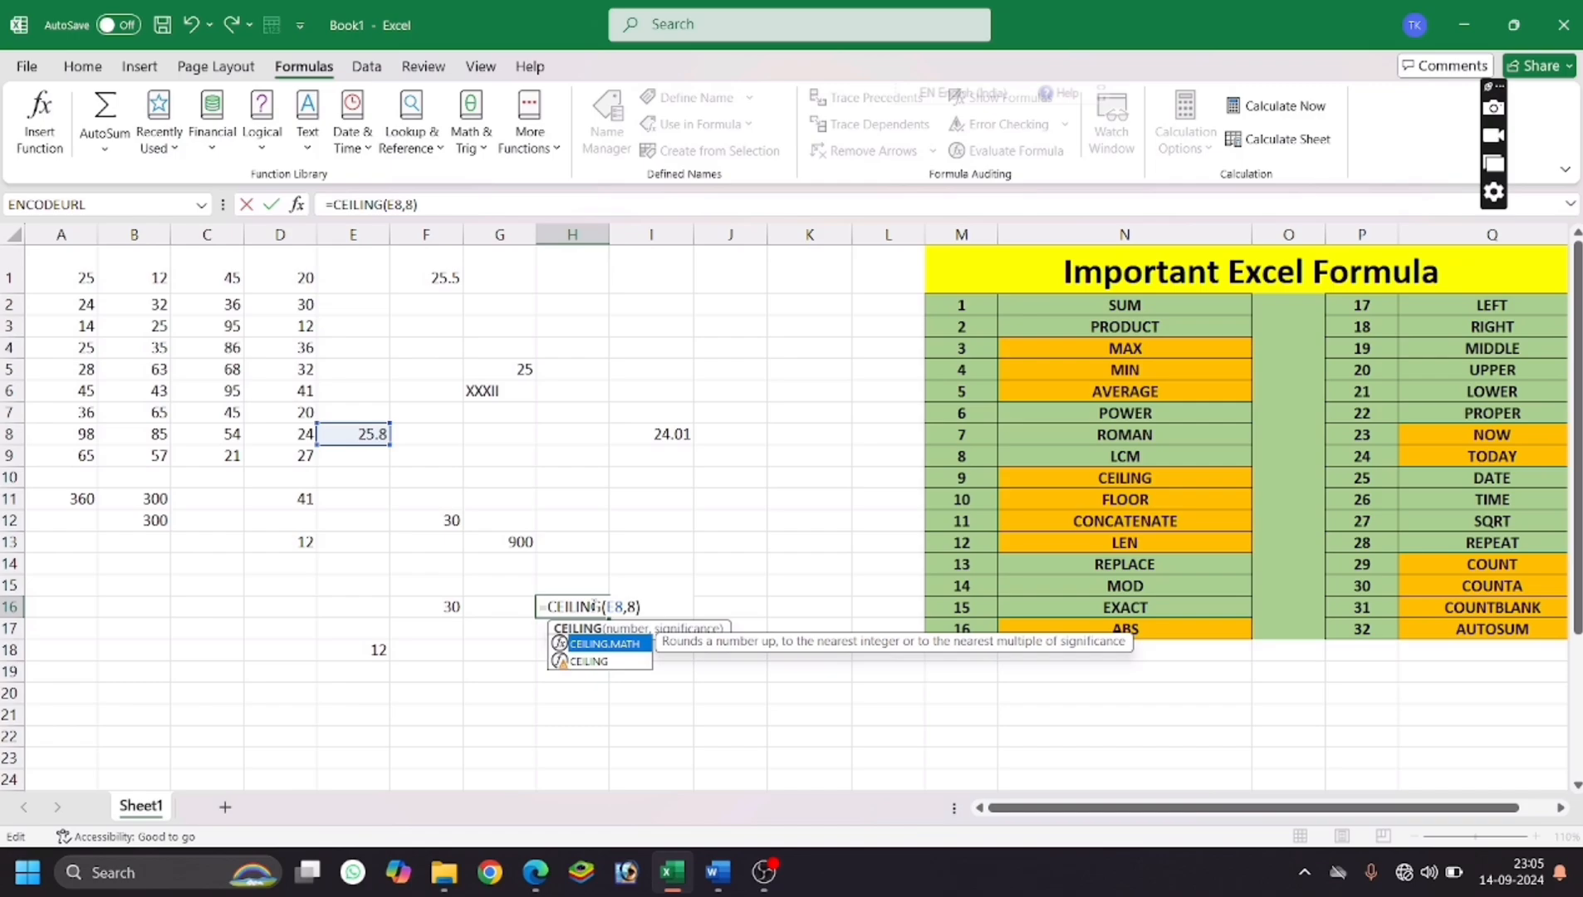
key(Return)
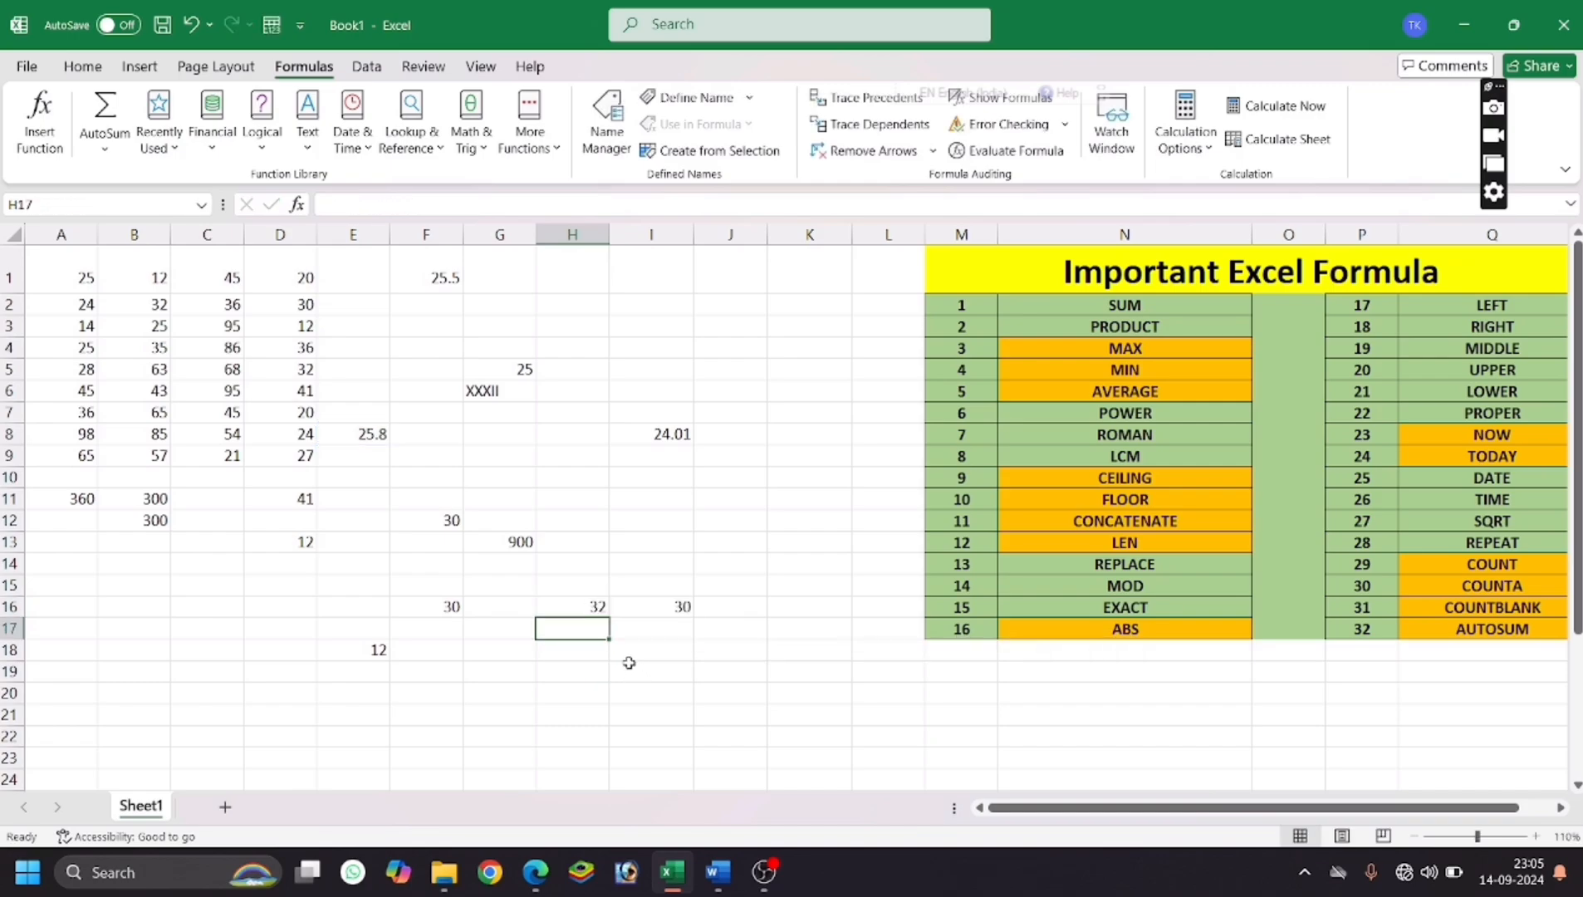
click(592, 611)
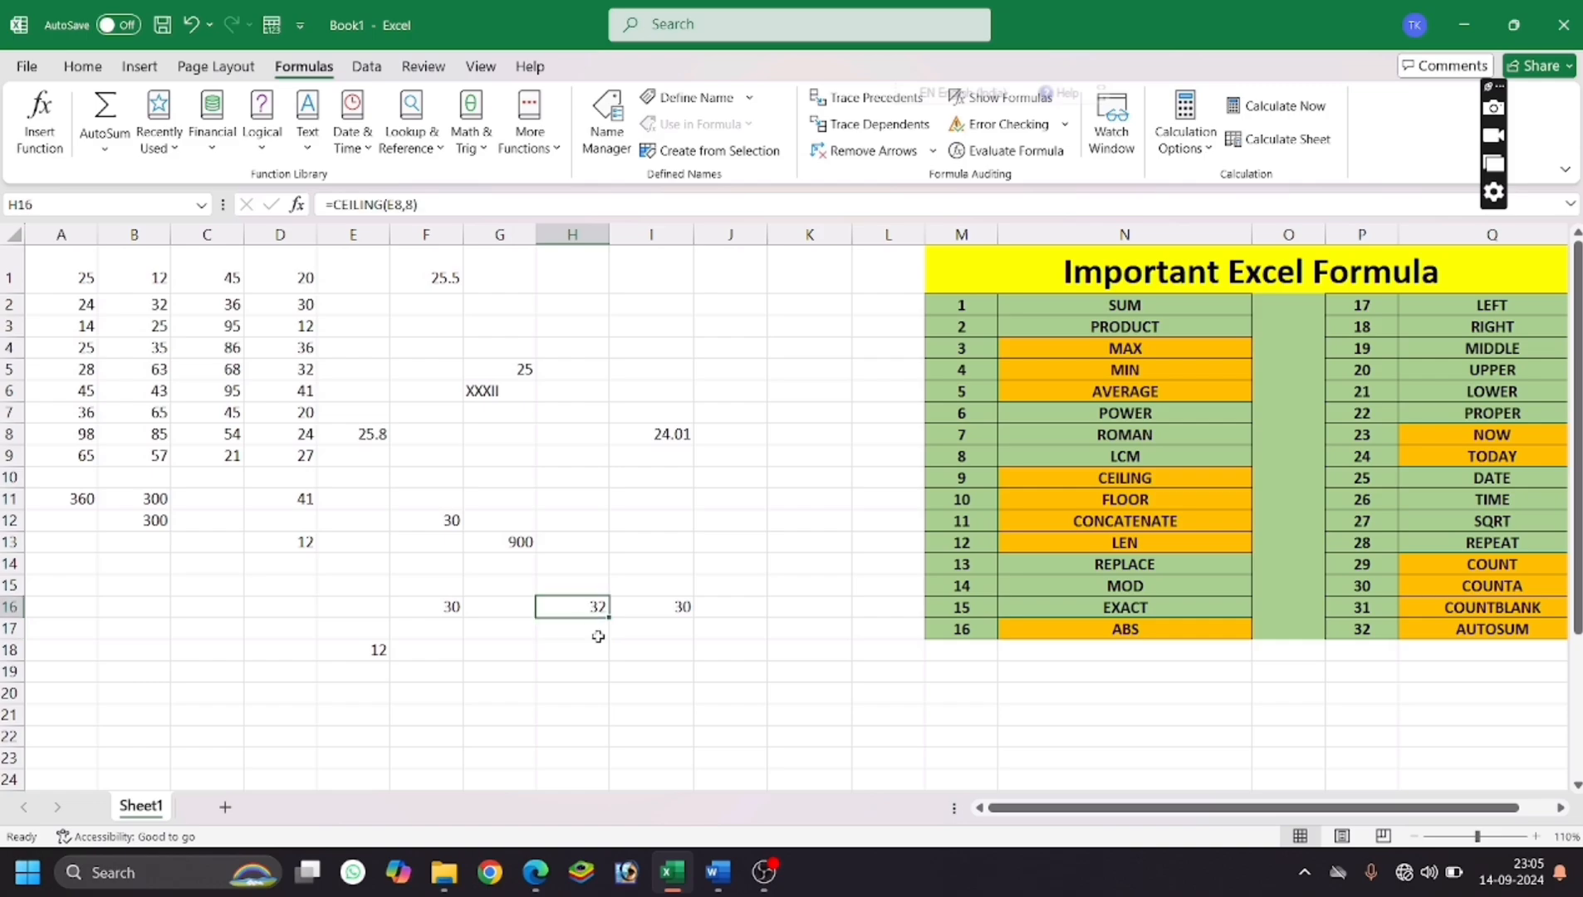
click(593, 671)
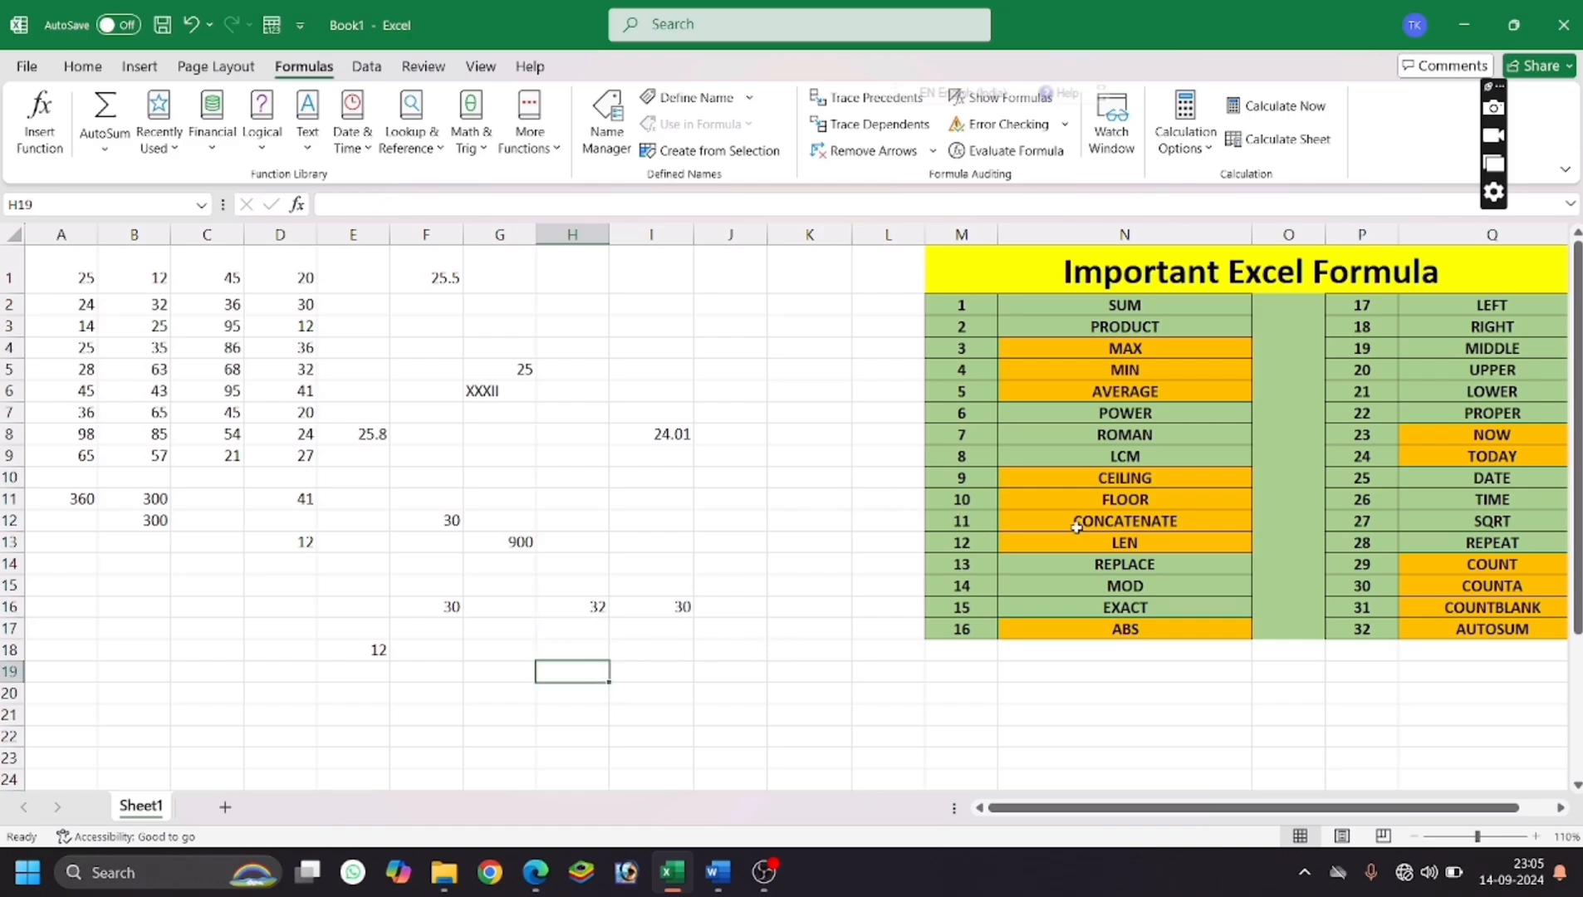
Enter two sample first names, one in cell H9 and the other in cell J9.
click(666, 516)
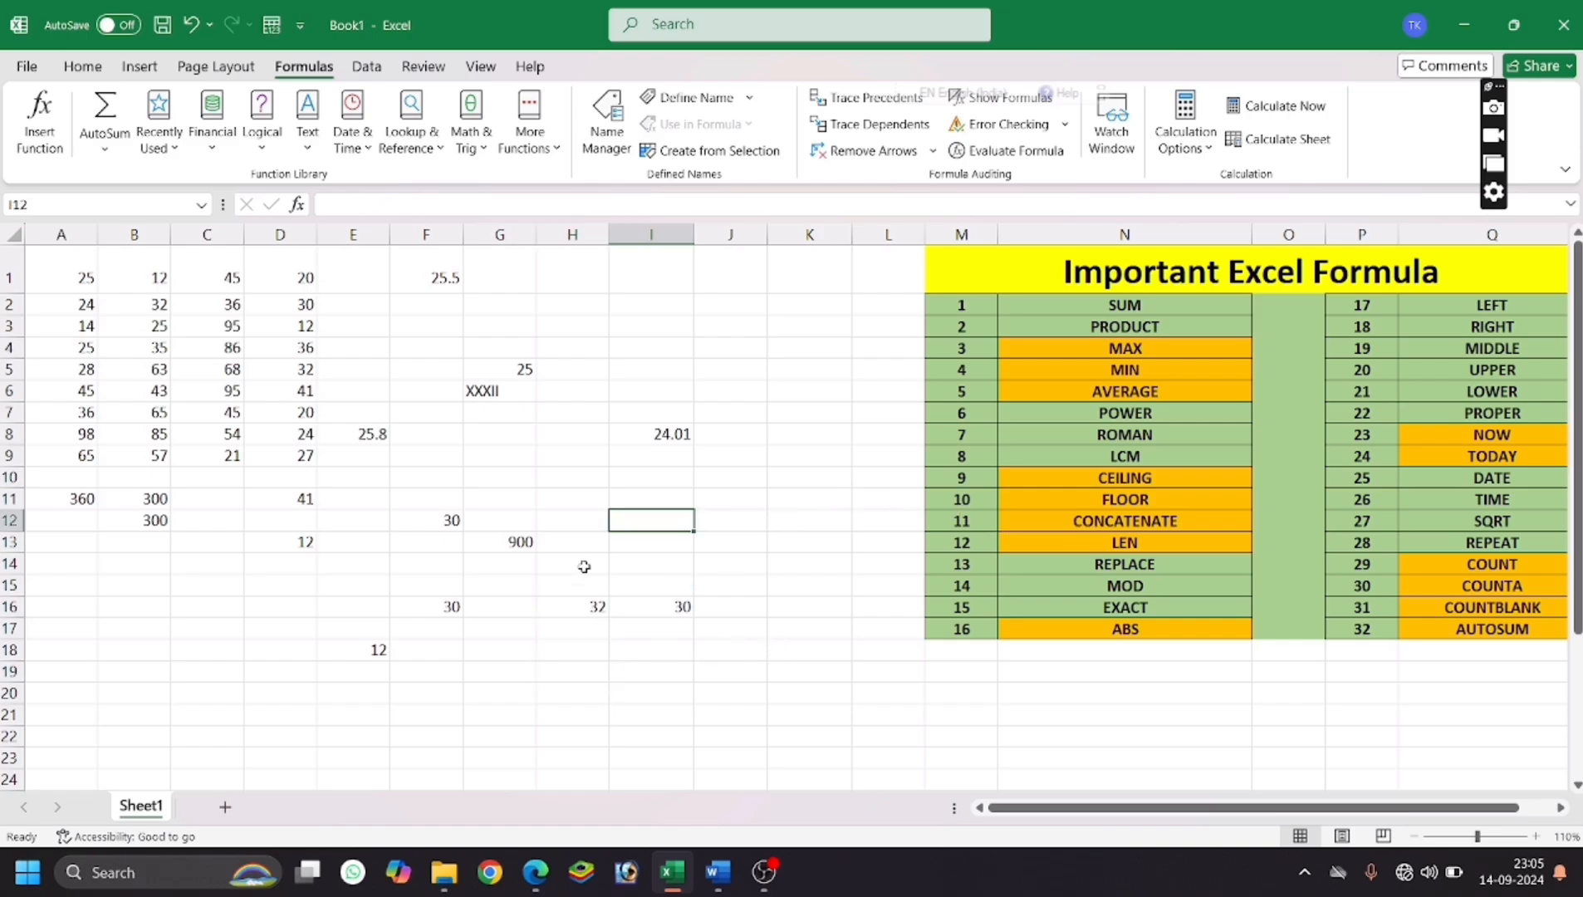
click(547, 462)
text(RAM)
key(Tab)
key(Tab)
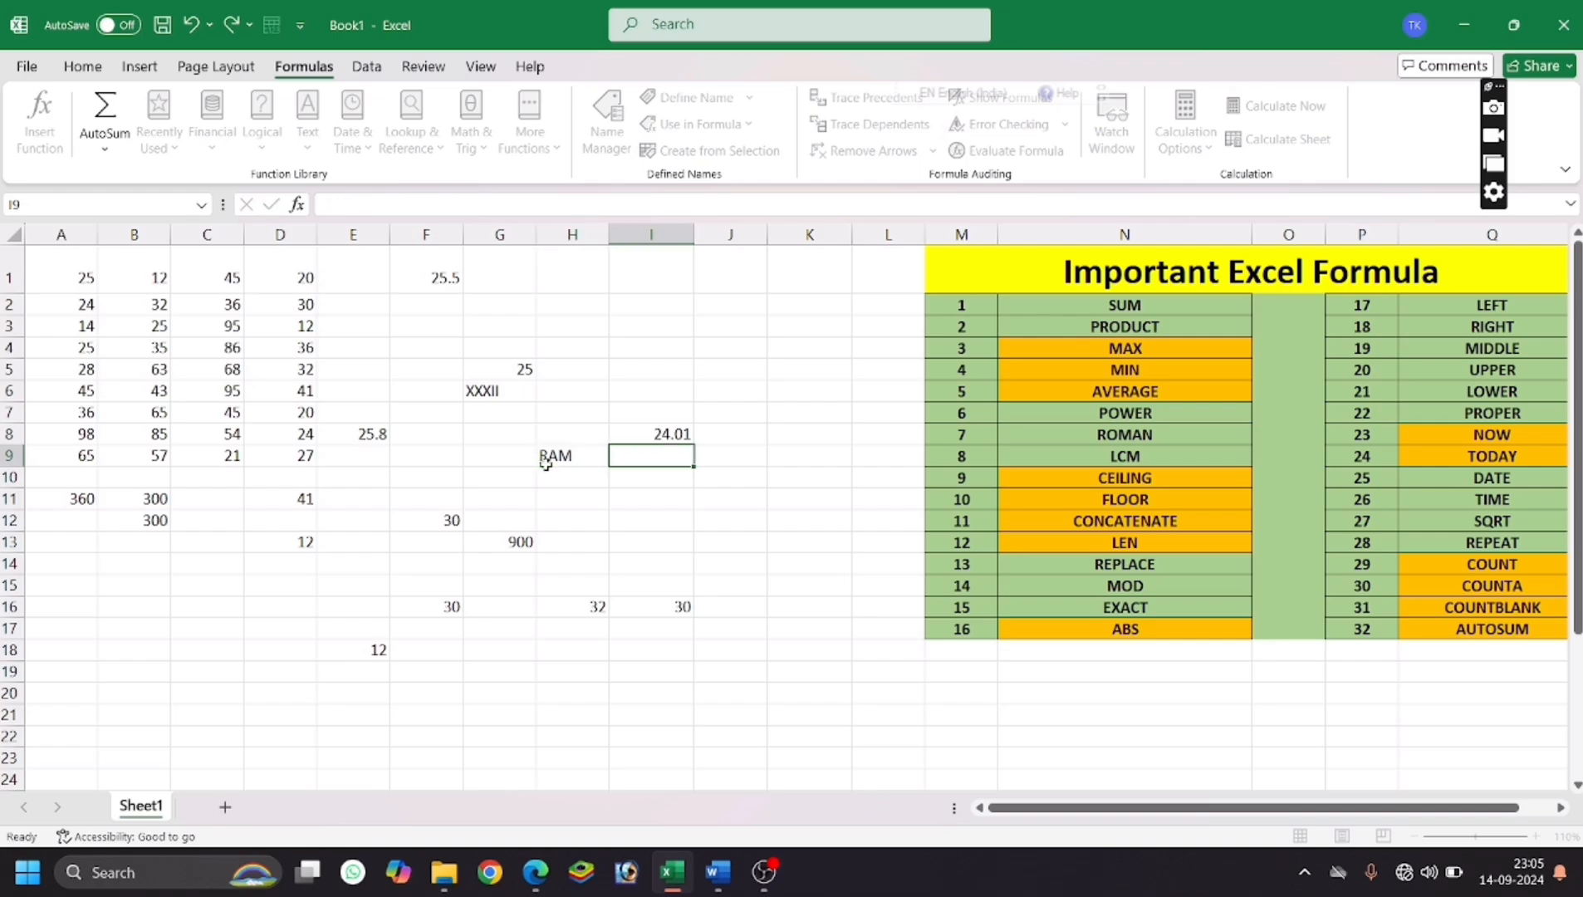
text(SITA)
key(Return)
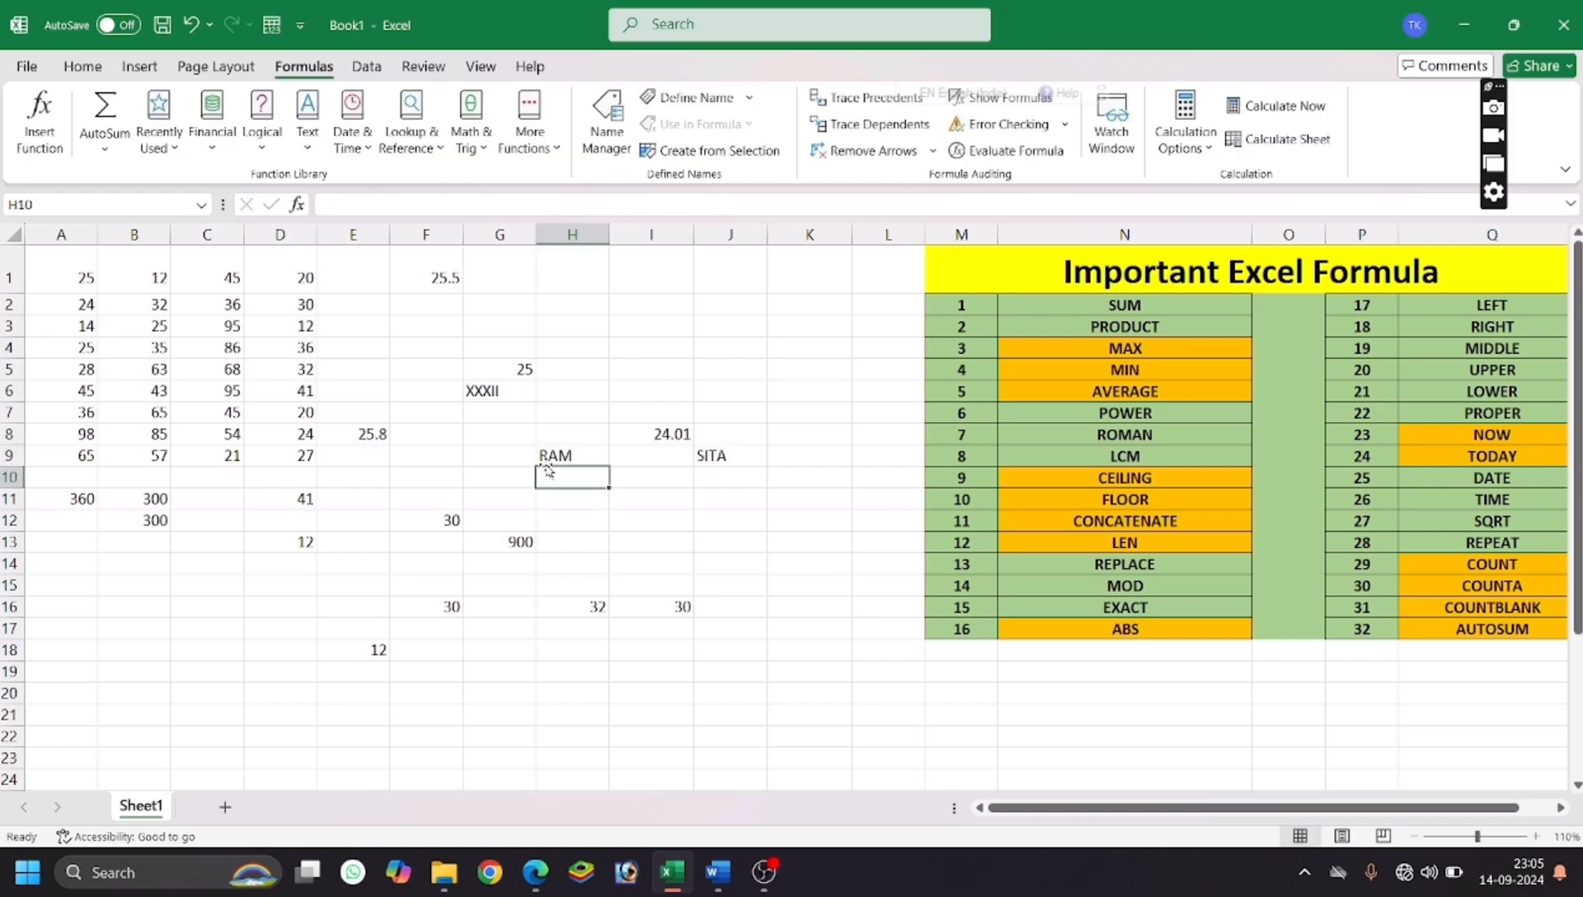
Enter =CONCATENATE(H9,J9) in cell I12 to join the two sample names.
click(638, 523)
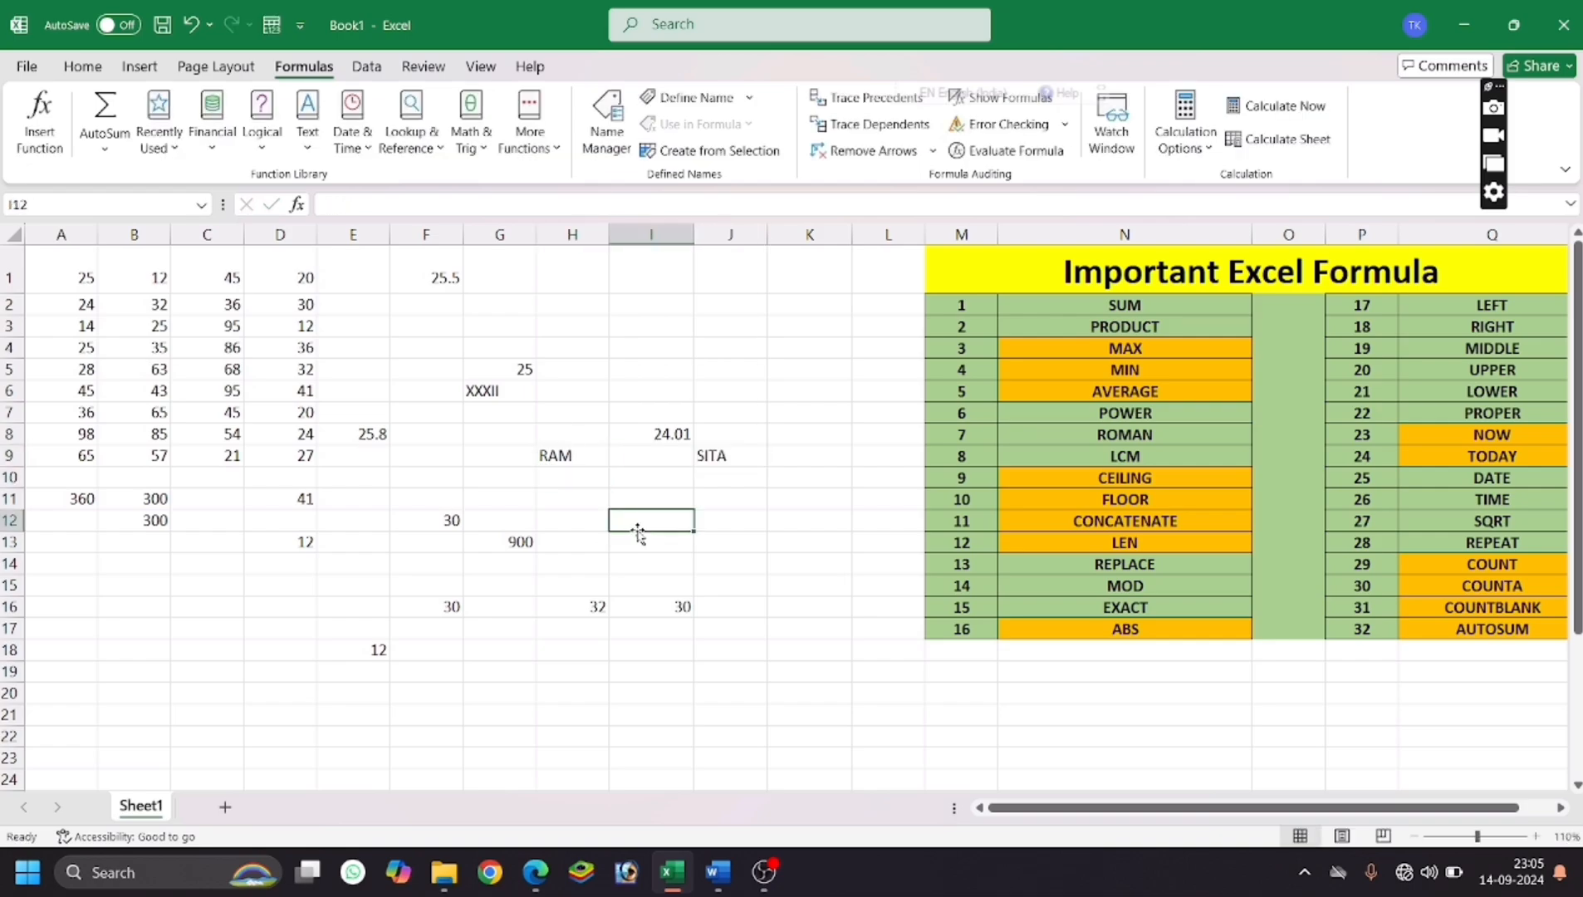
text(=CON)
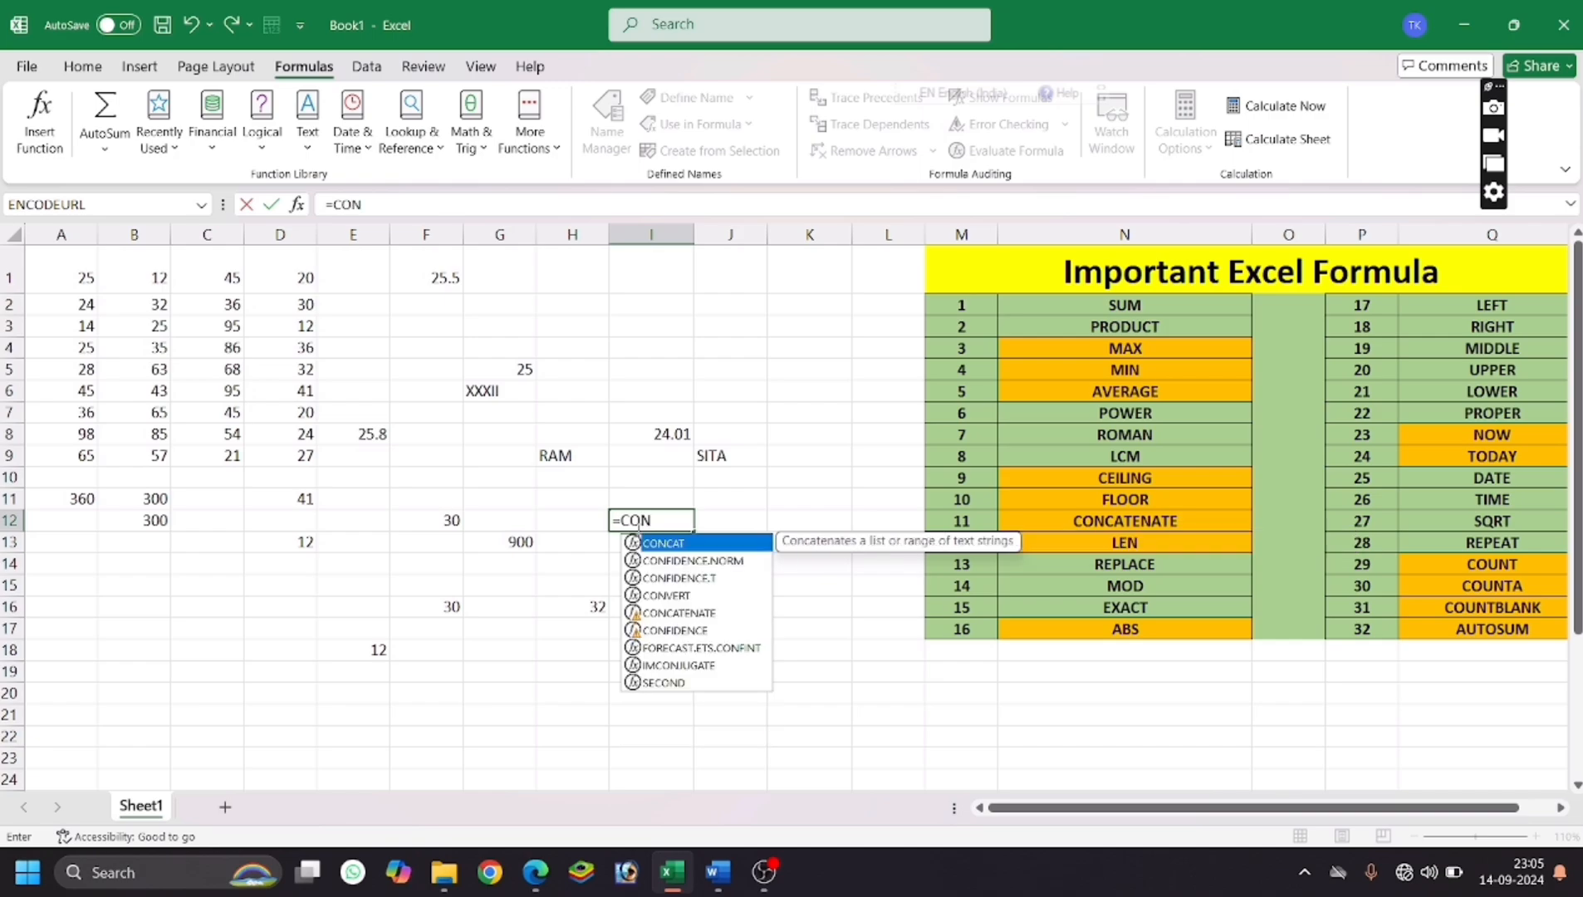
text(CATENATE()
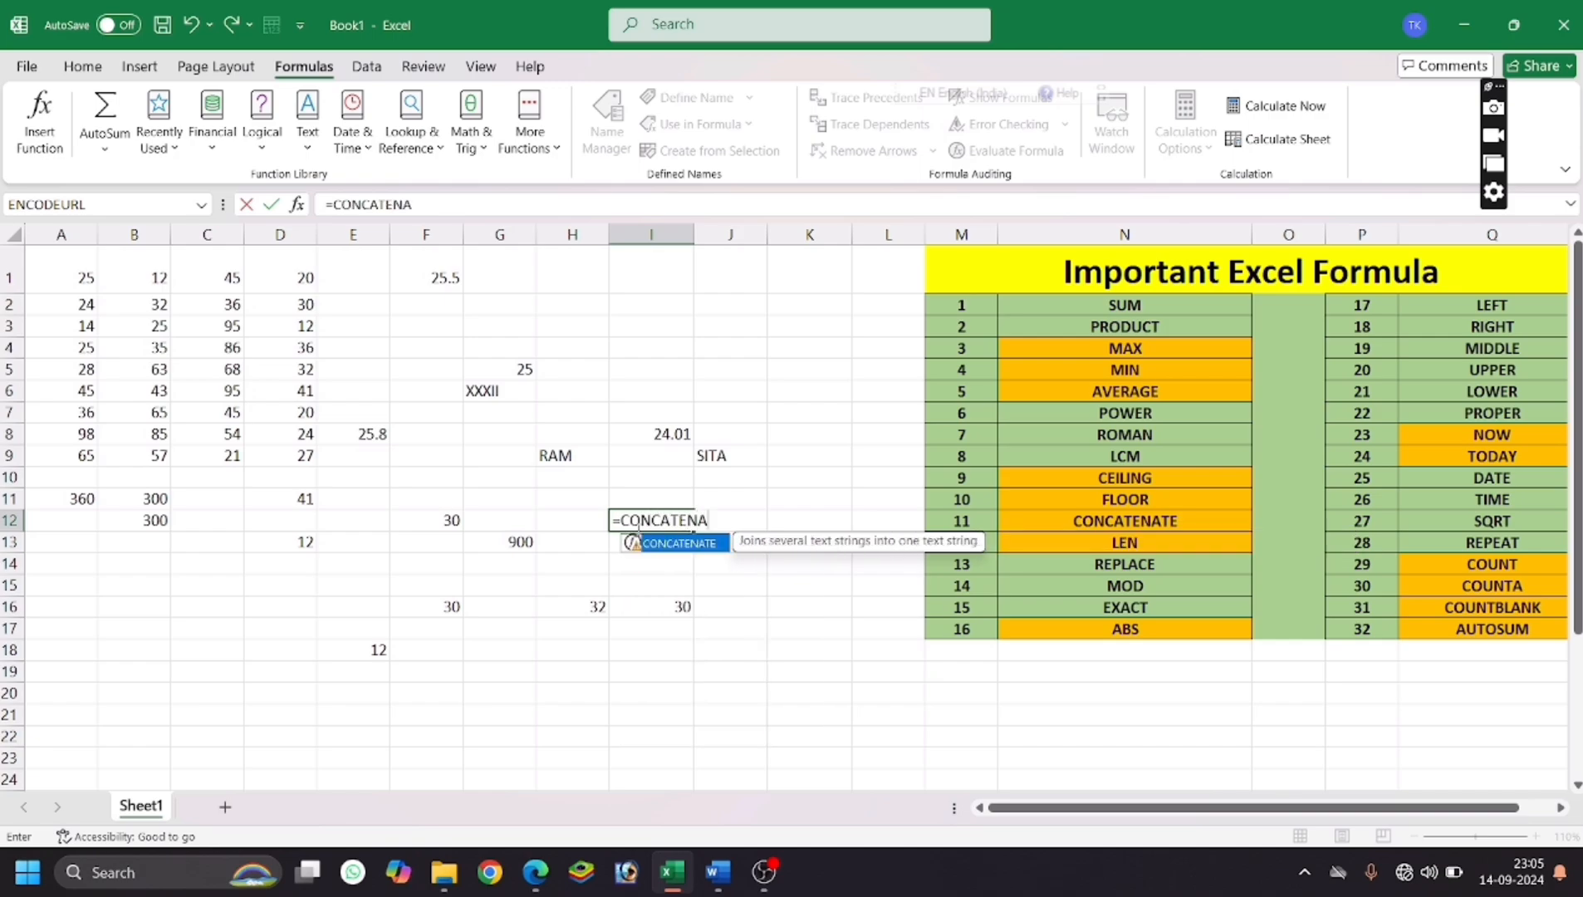
click(558, 457)
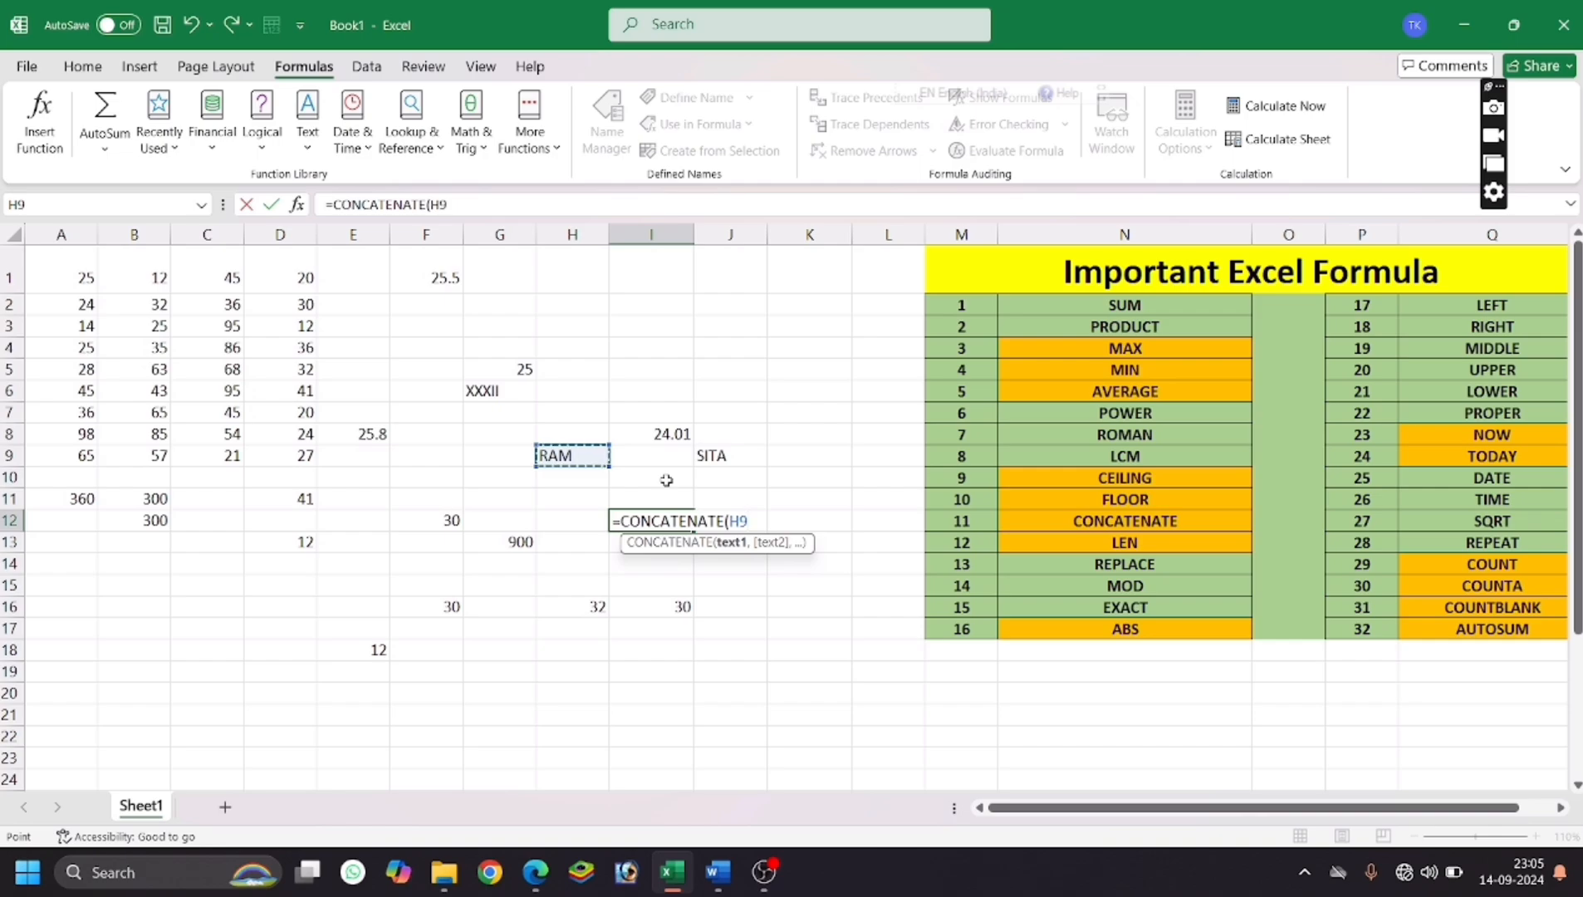
text(,)
click(738, 458)
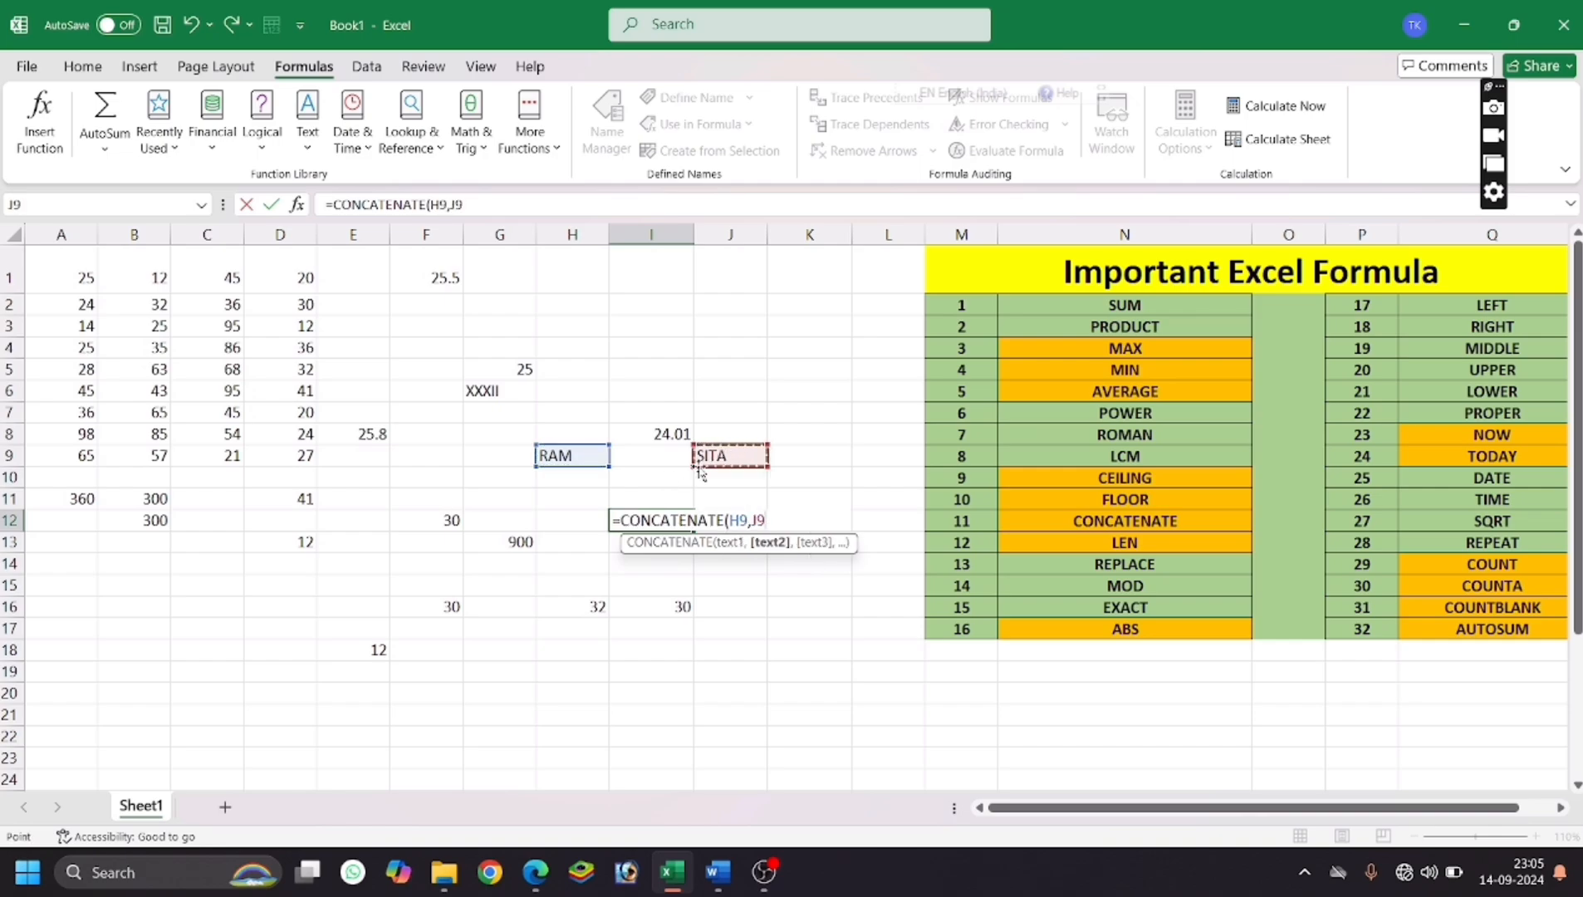
text())
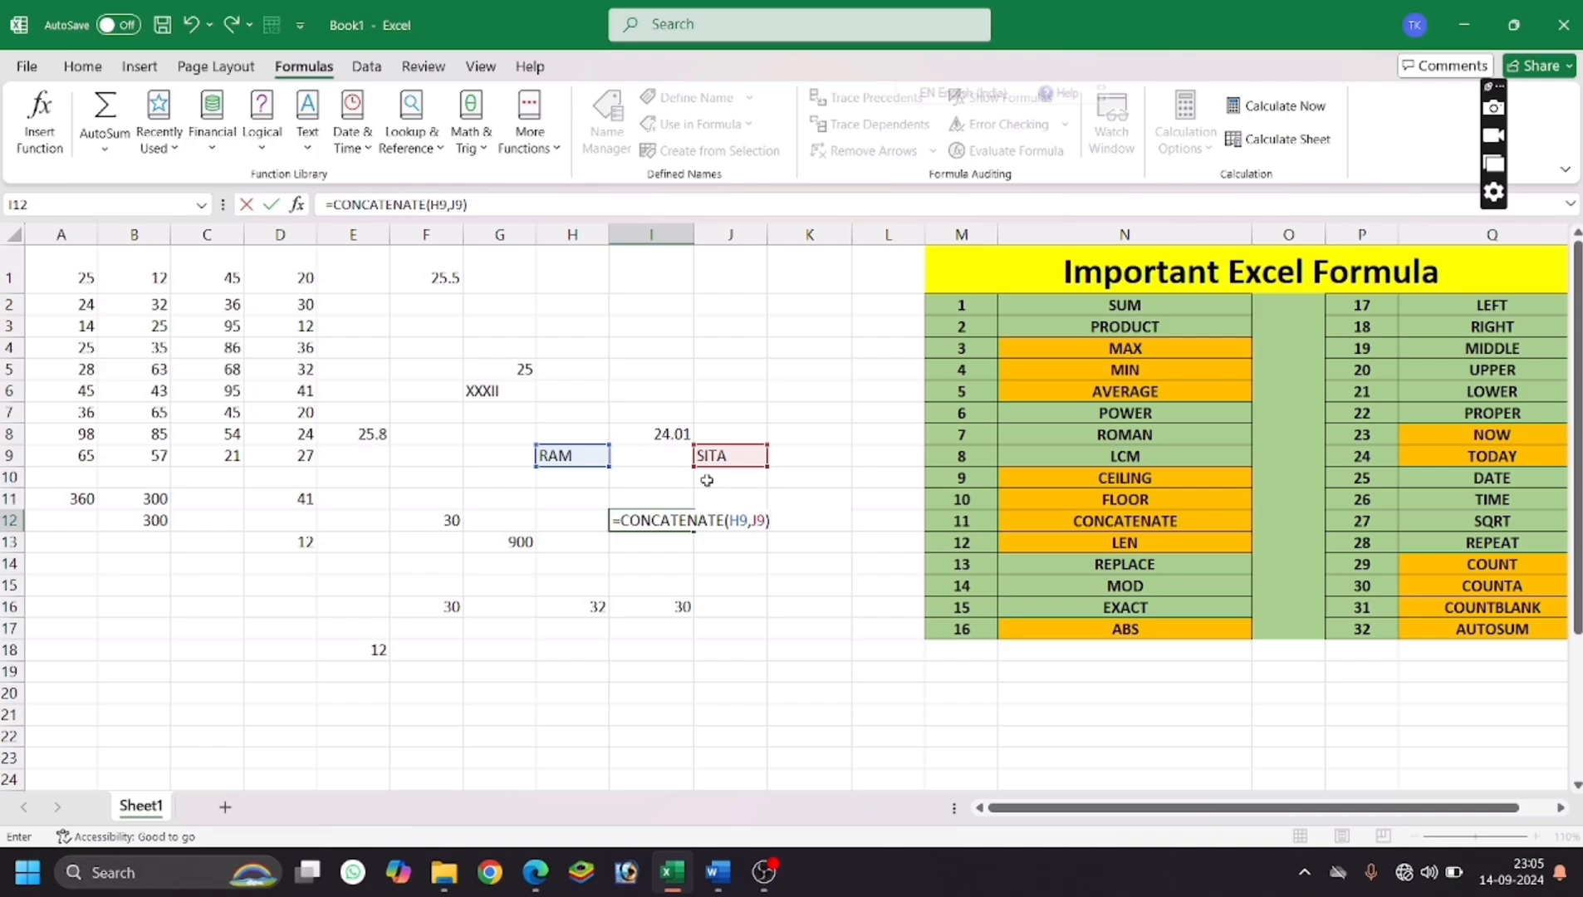
key(Return)
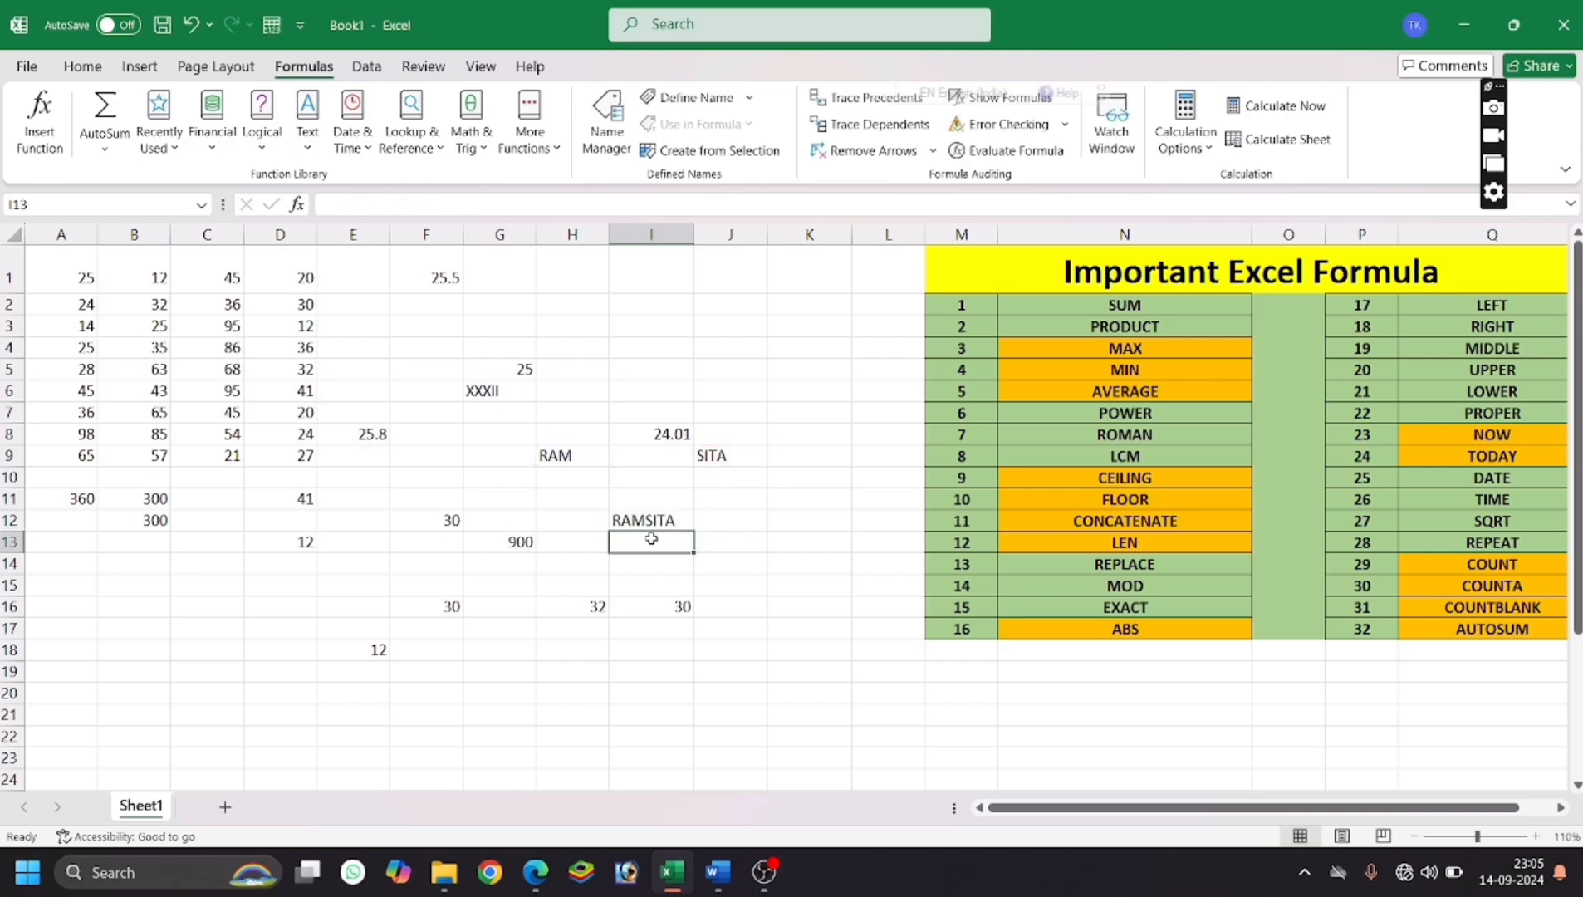
click(748, 552)
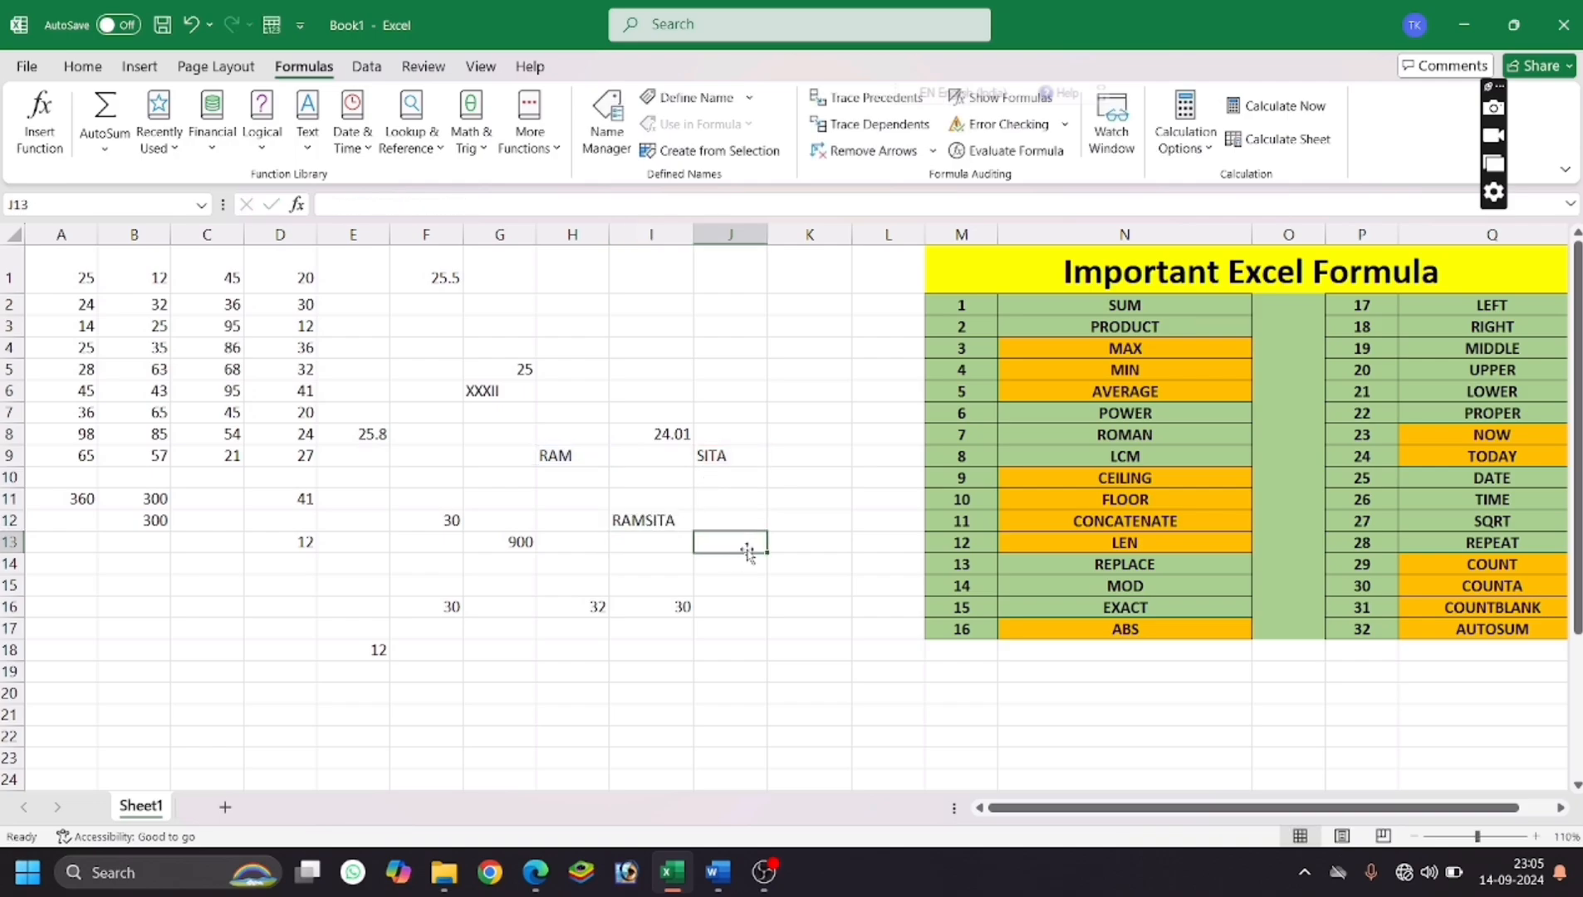
Enter the function name =CONCATENATE in cell J13.
text(=)
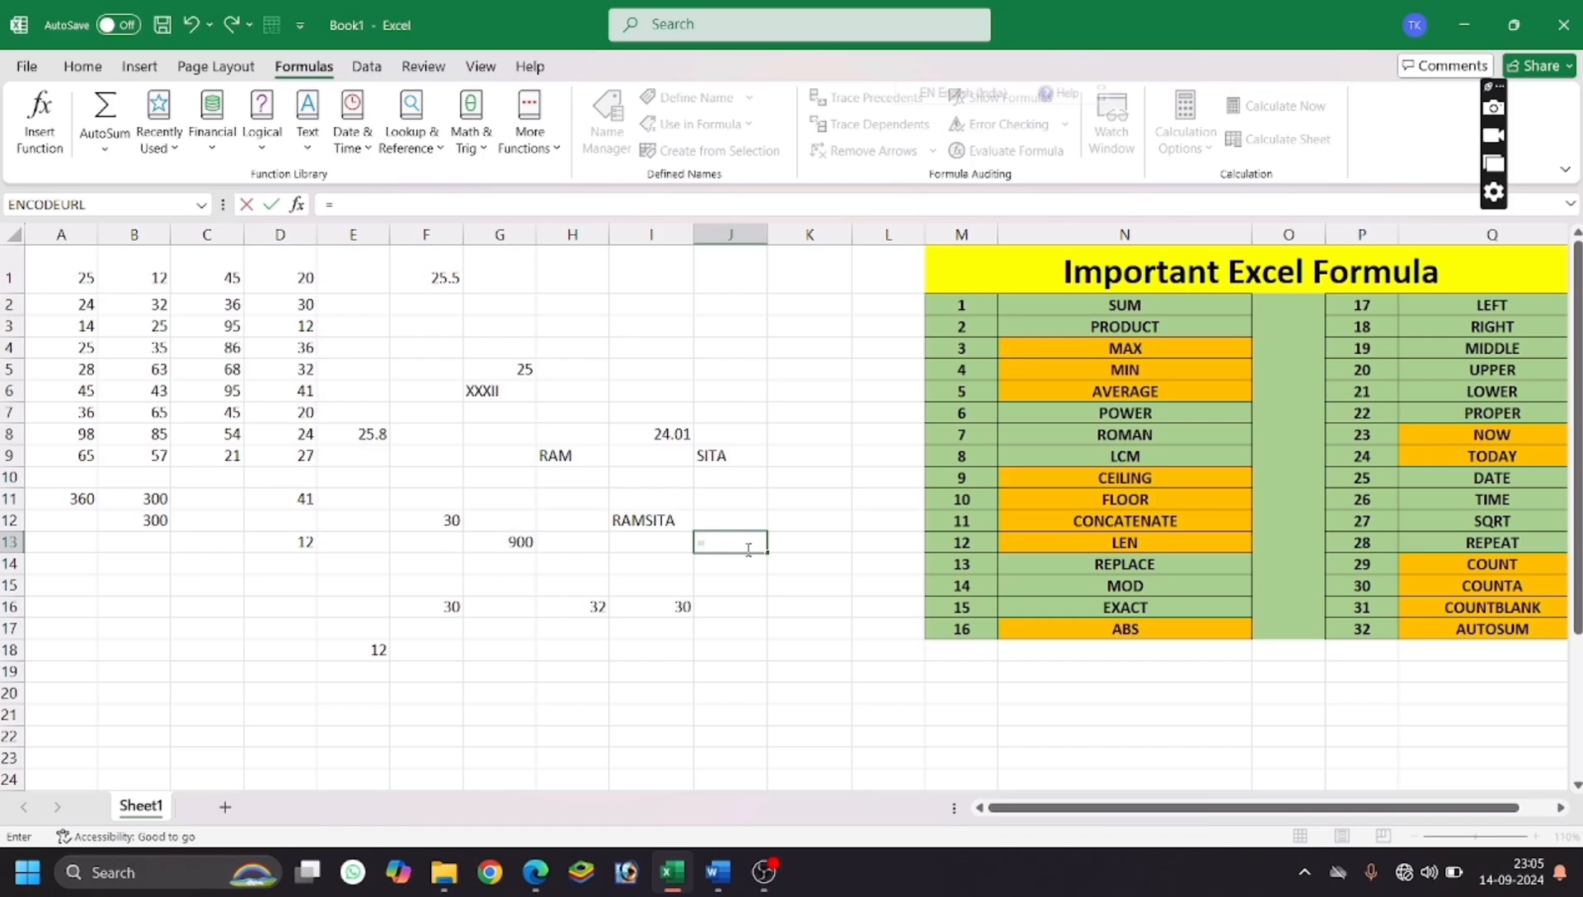
text(CON)
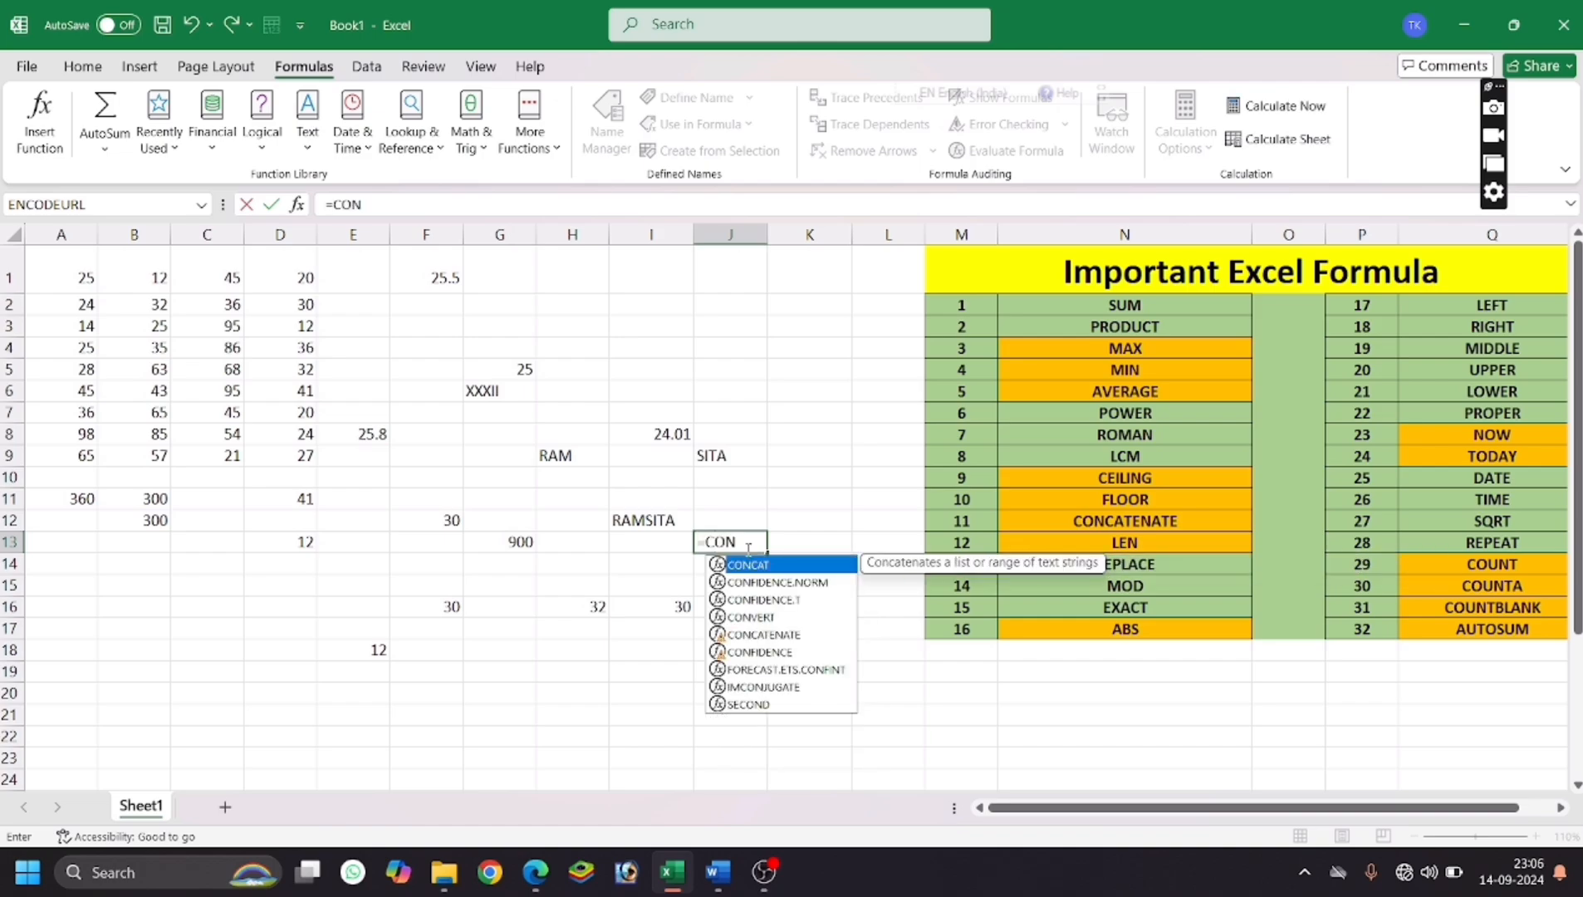
text(CATENATE)
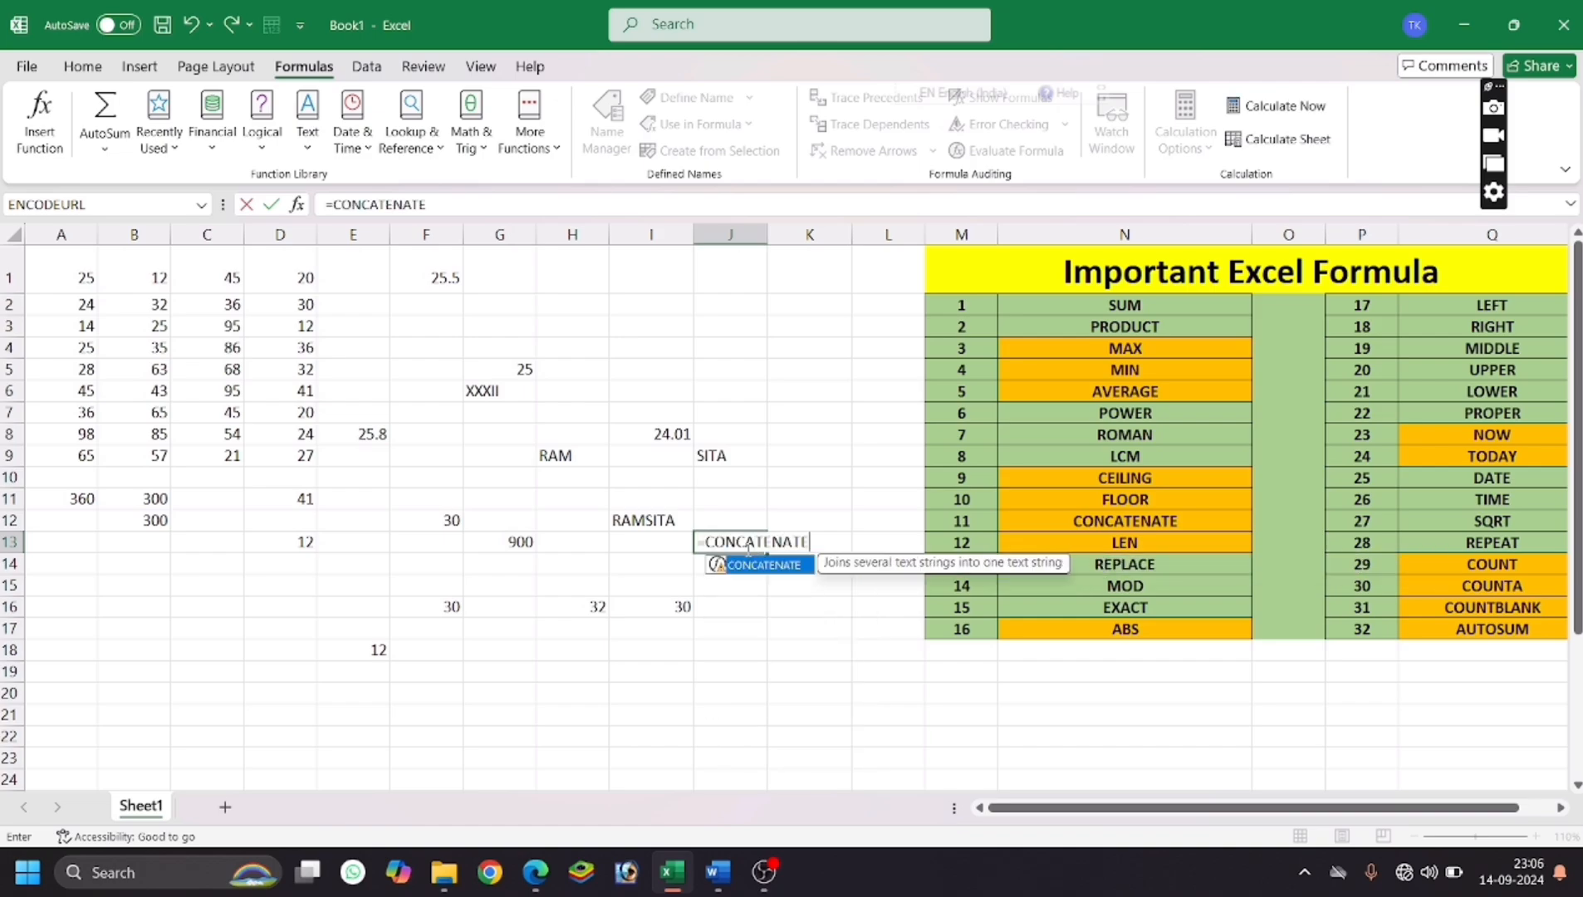
click(729, 455)
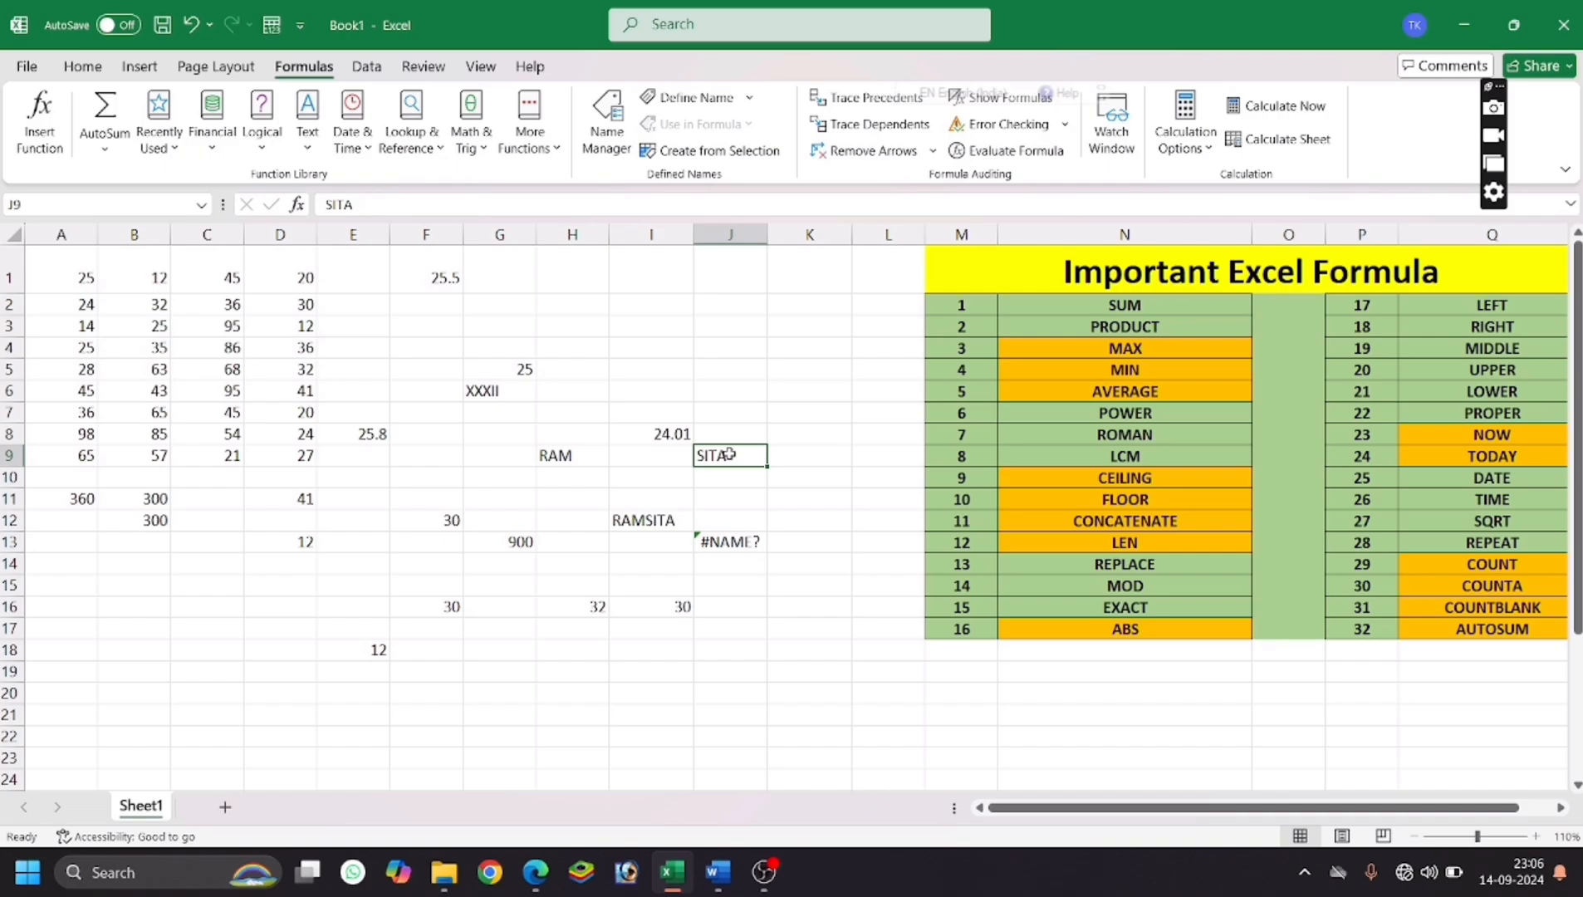
text(,)
click(554, 453)
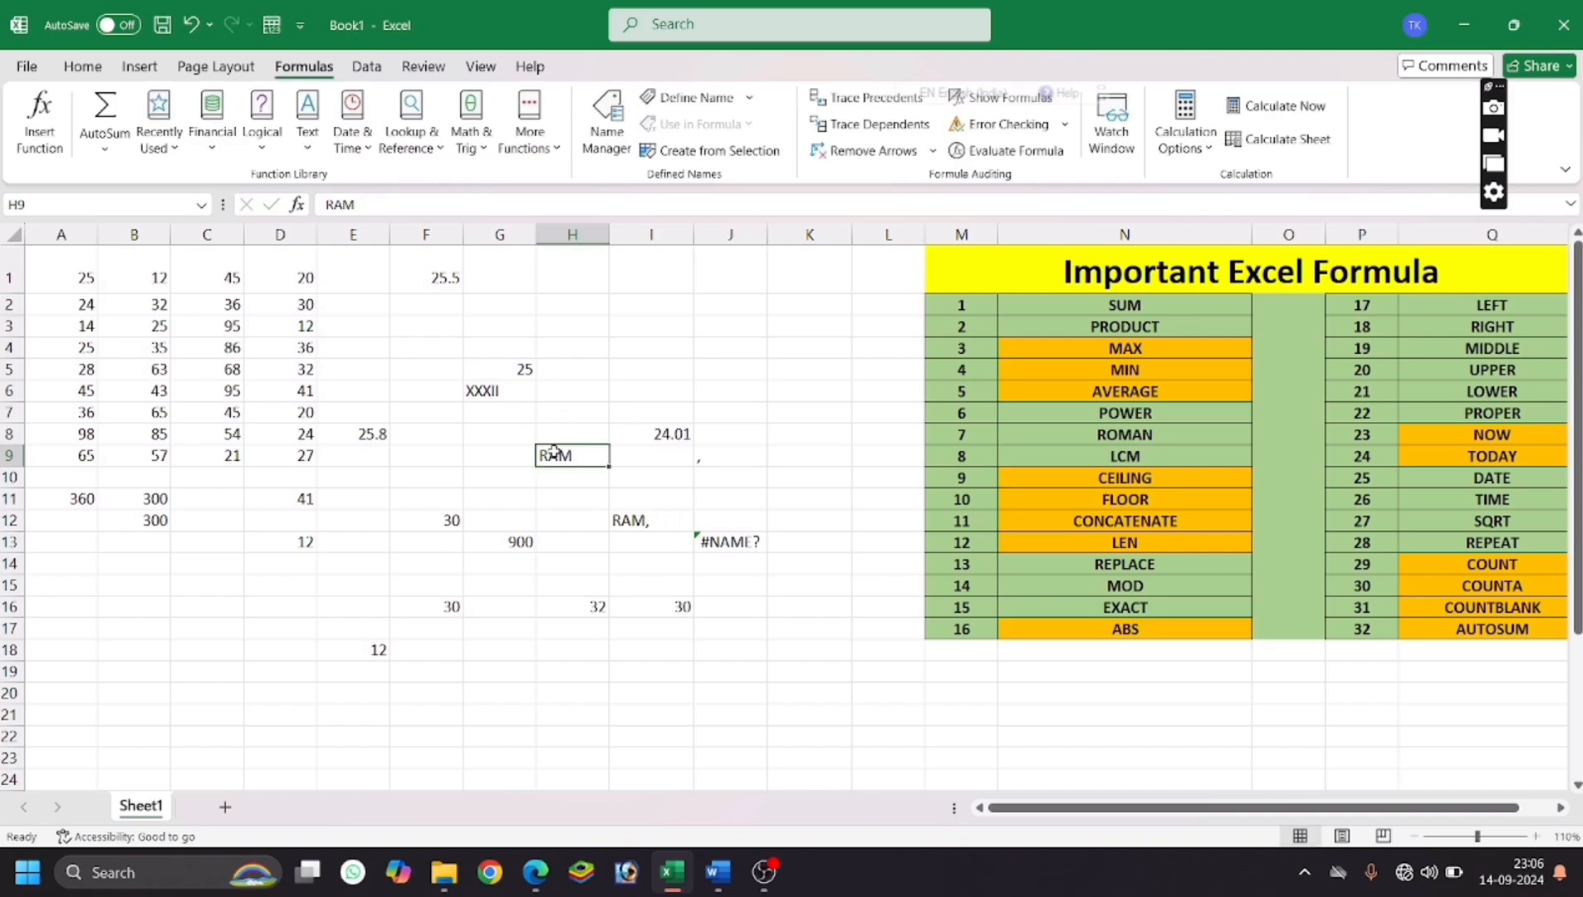
Complete the formula in cell J13 as =CONCATENATE(J9,H9) to join the two sample names in reverse order.
click(735, 540)
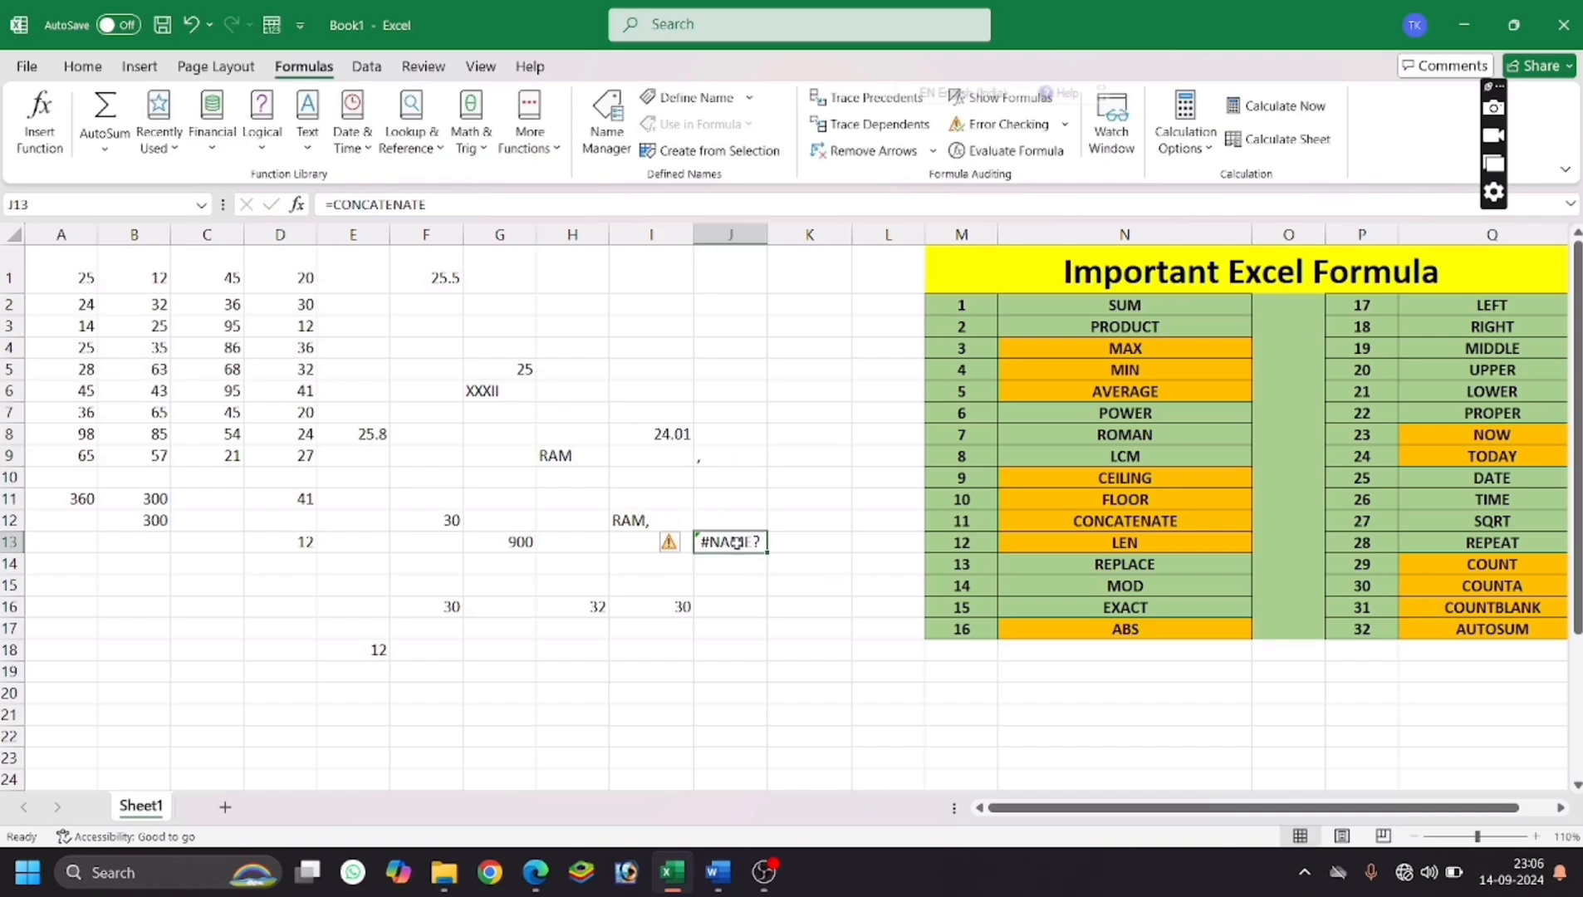
double_click(735, 542)
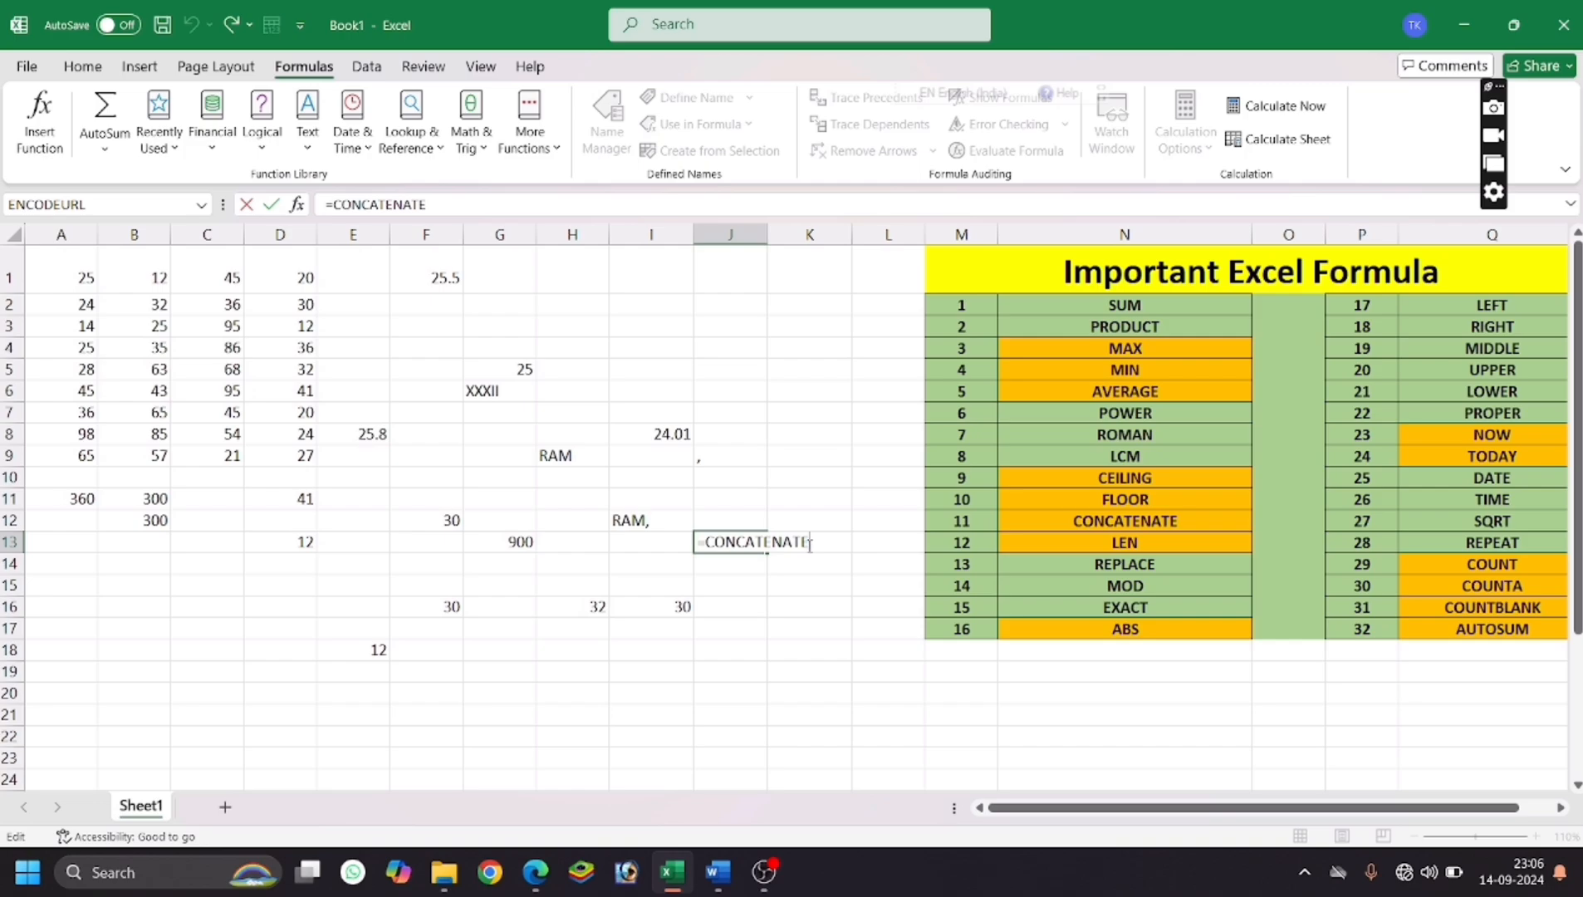
text(()
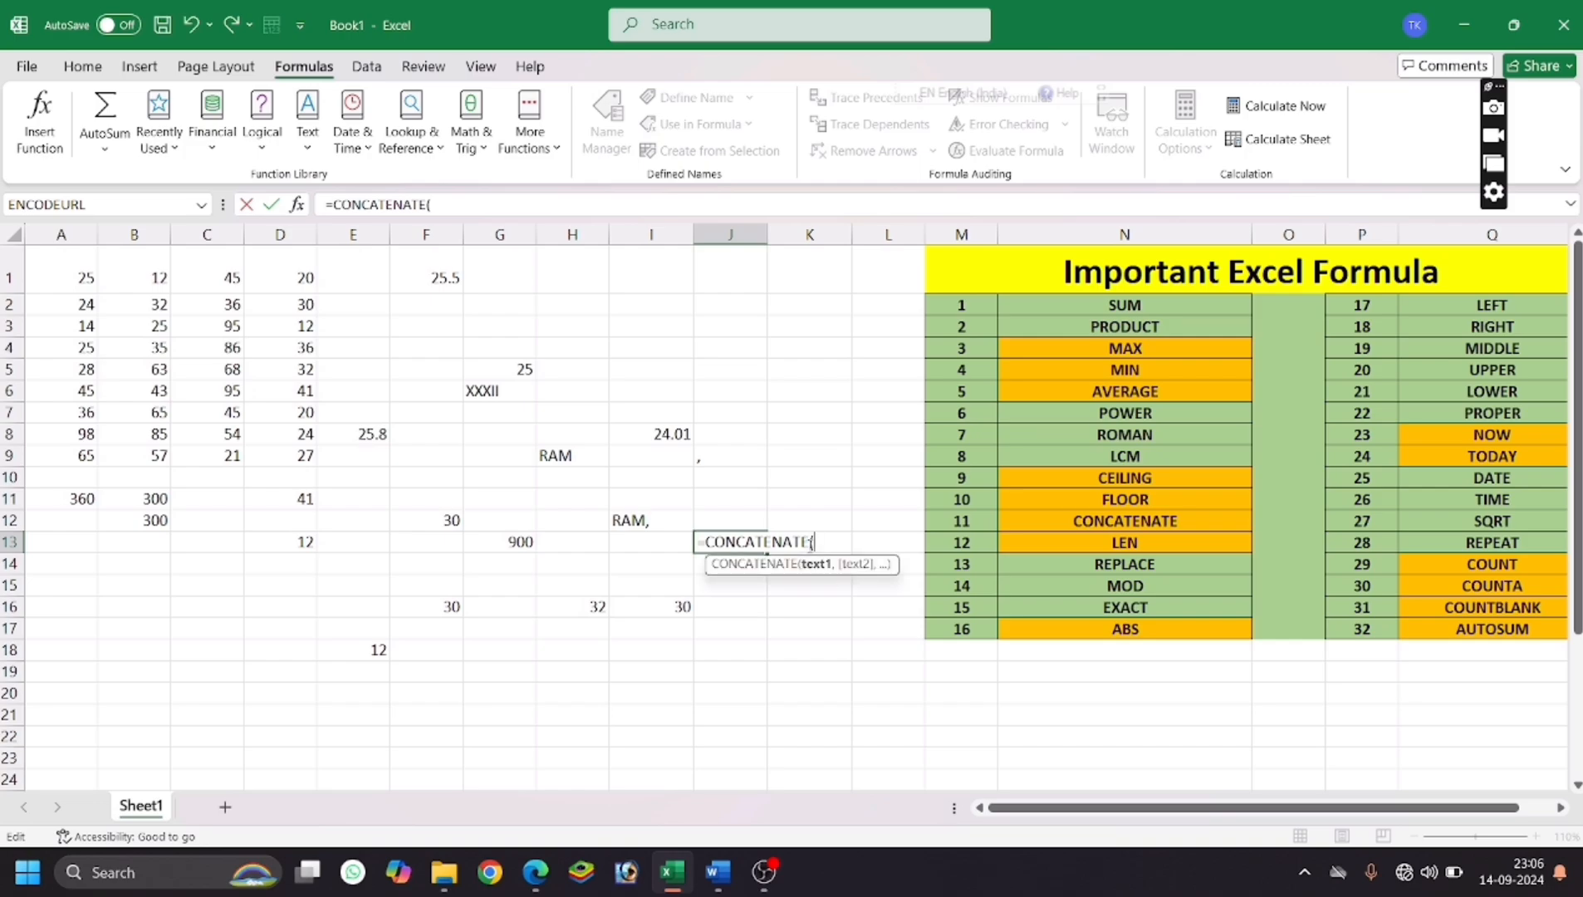
click(724, 461)
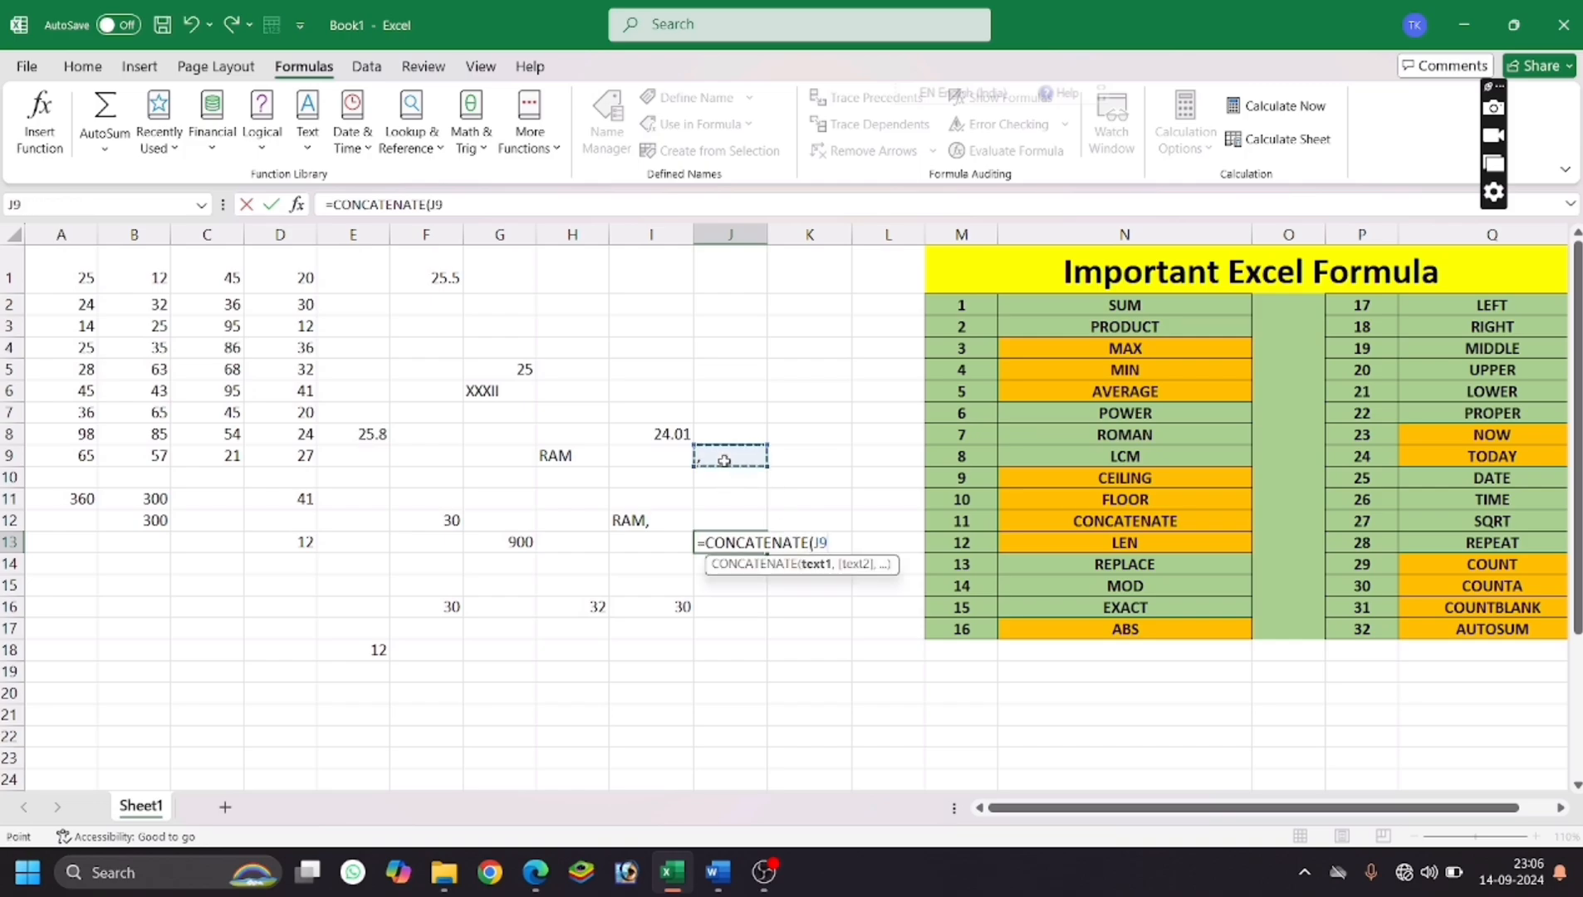
text(,)
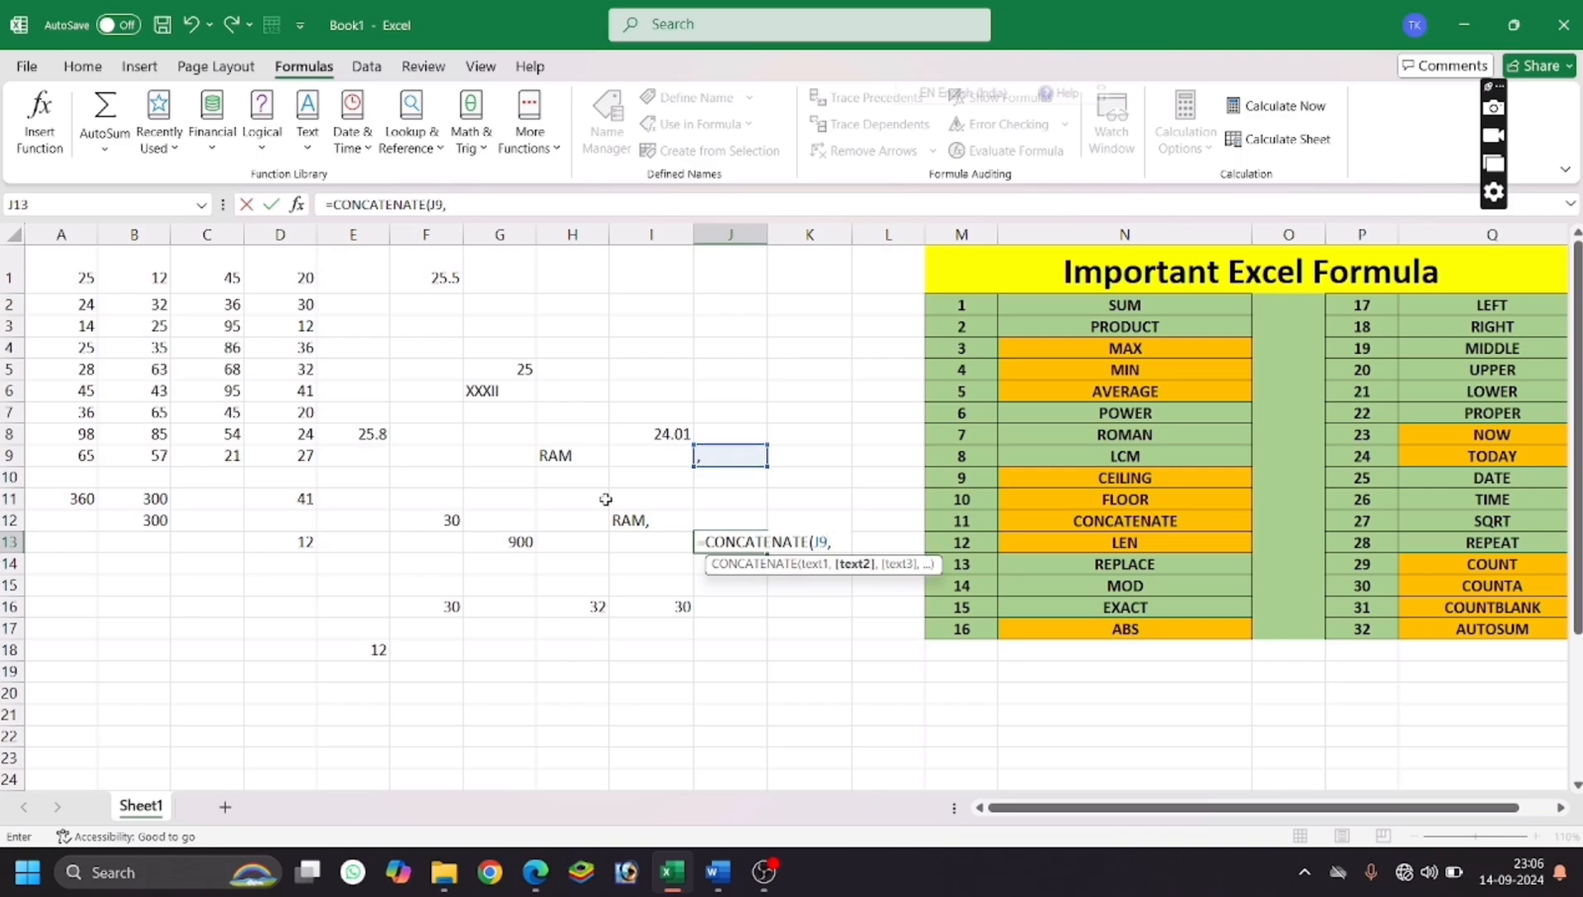
click(586, 458)
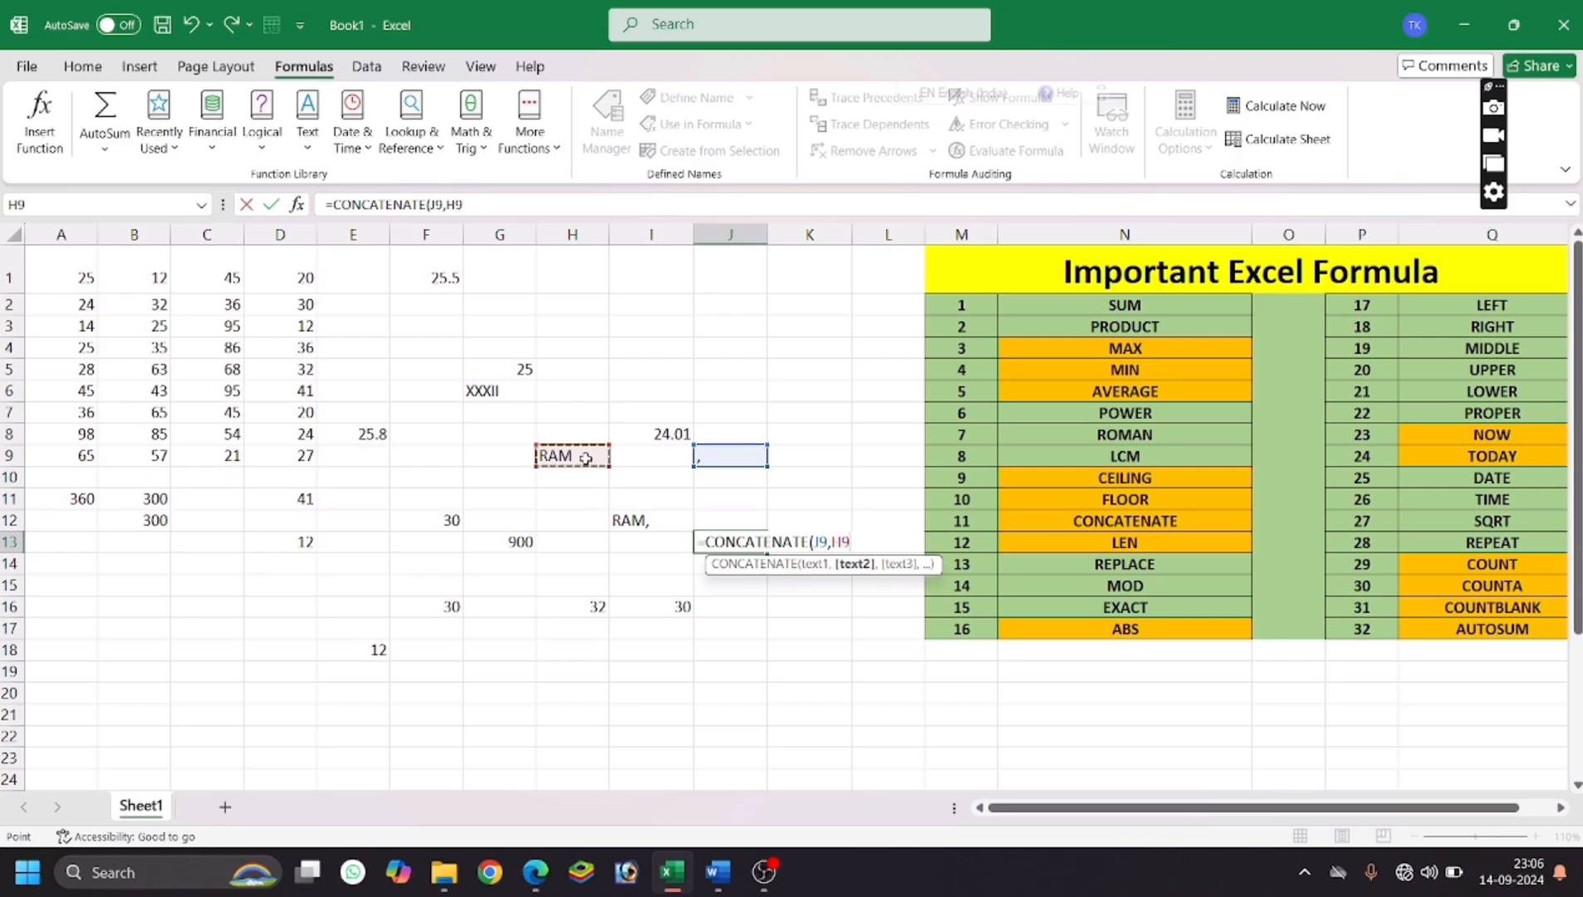
text())
key(Return)
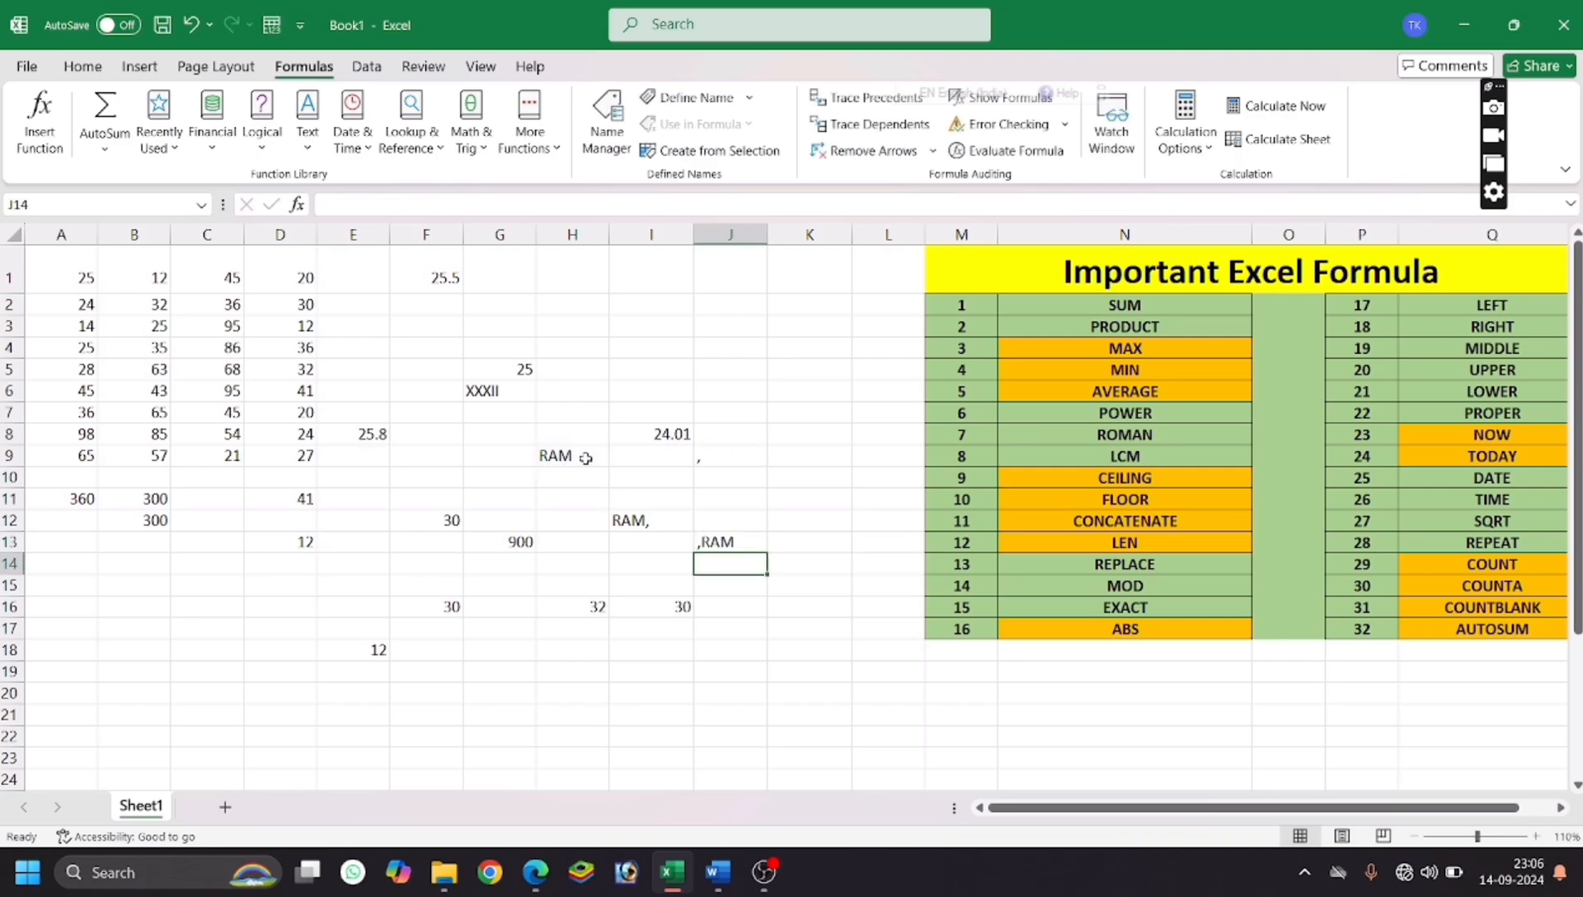
Replace the stray comma in cell J9 with the second sample first name.
click(718, 454)
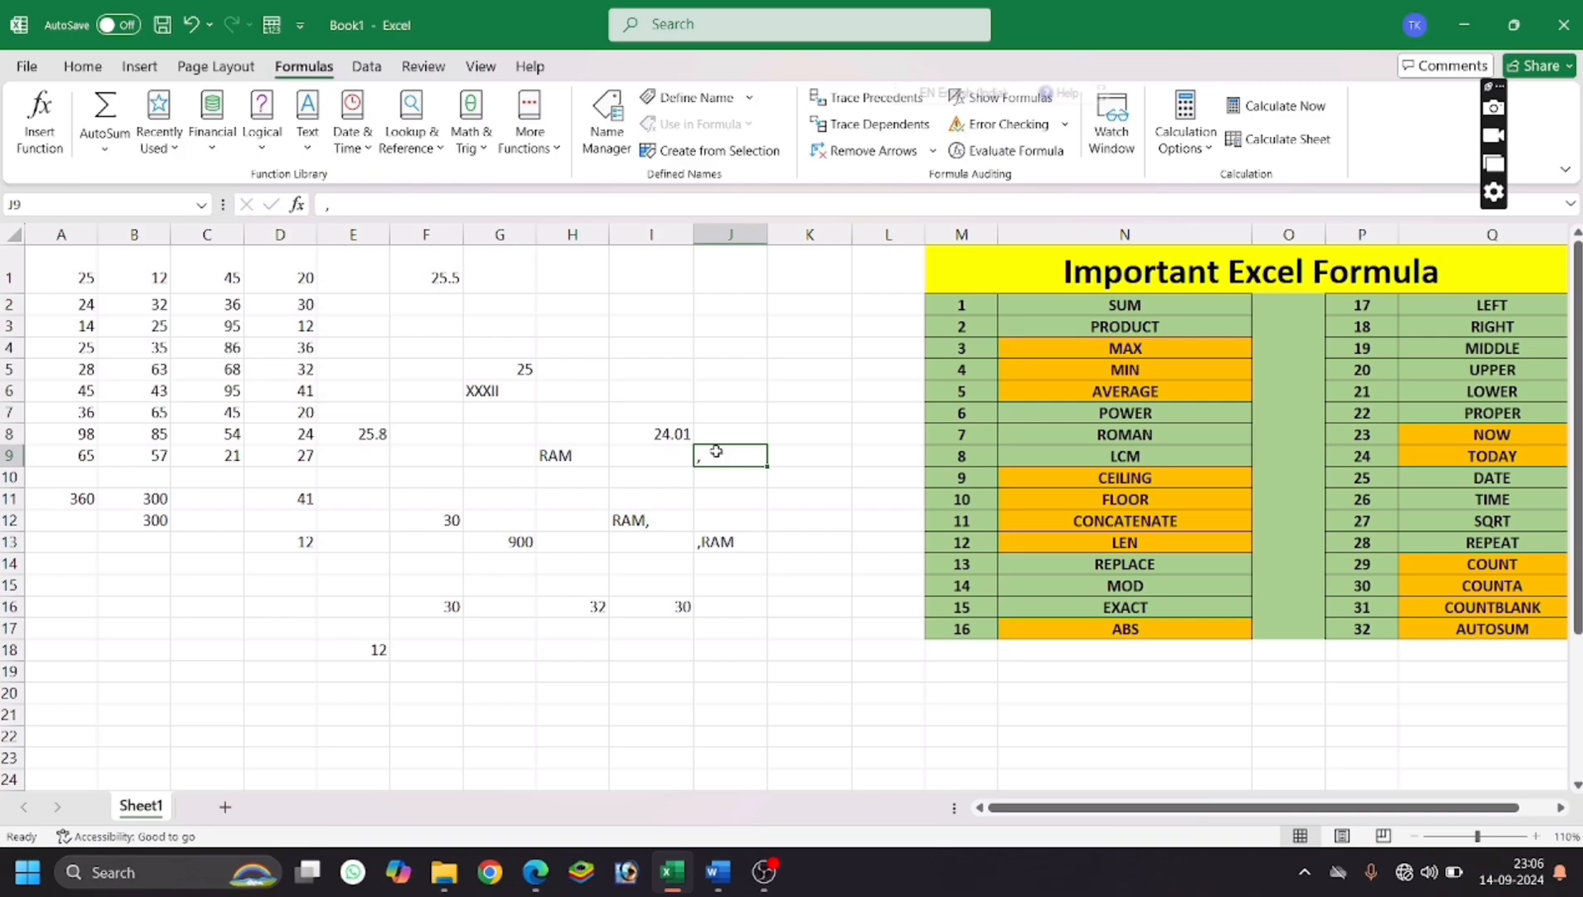
text(SITA)
key(Return)
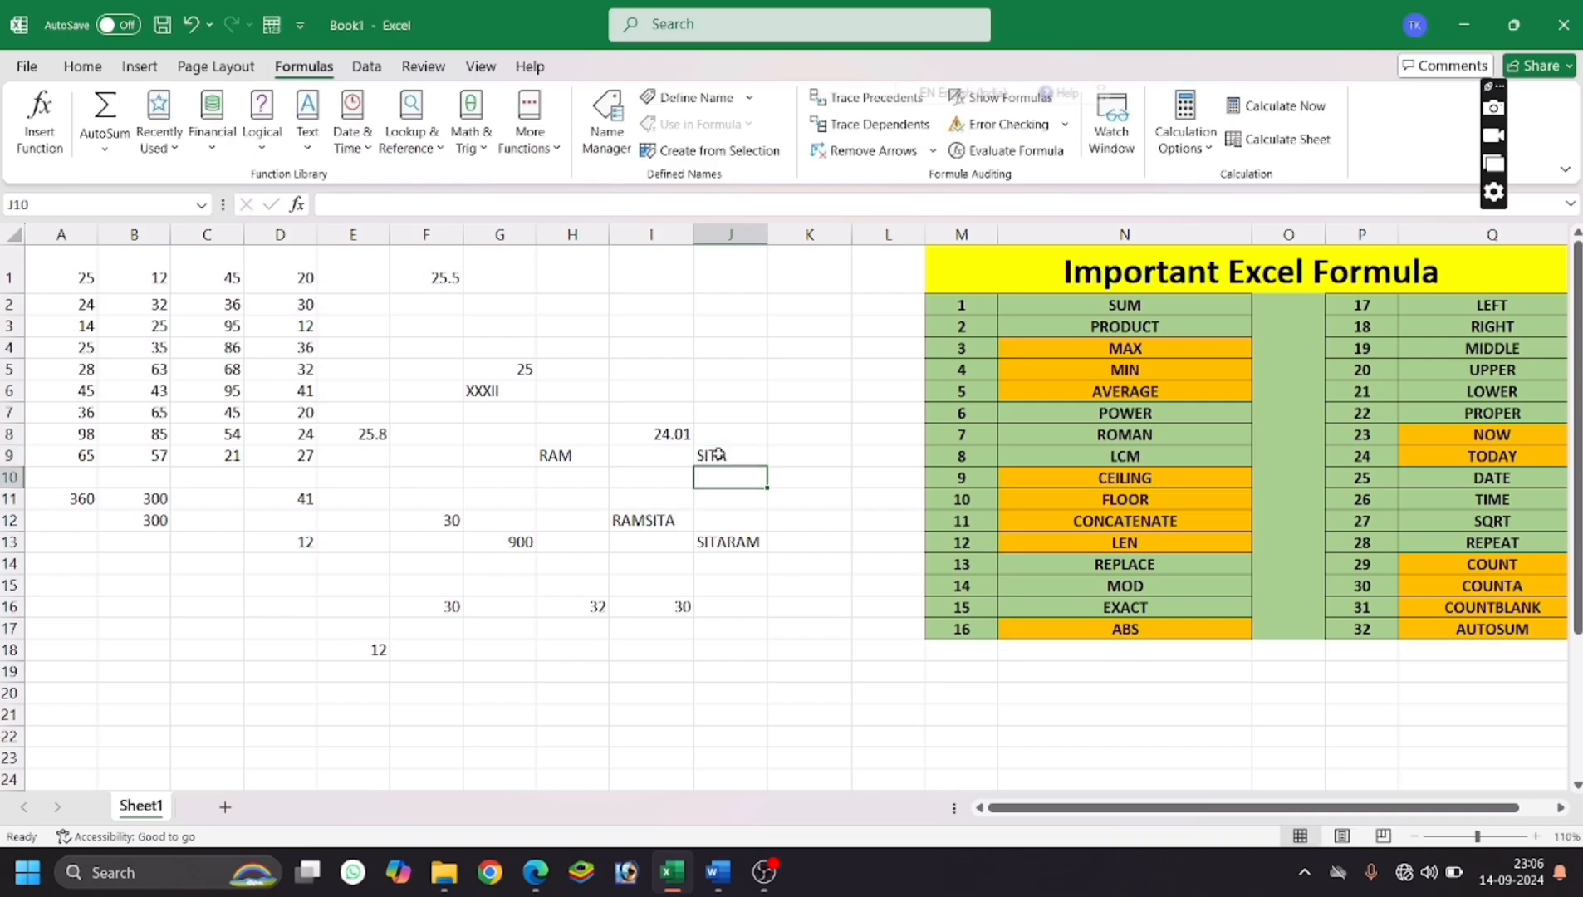
drag(756, 567, 762, 591)
click(754, 633)
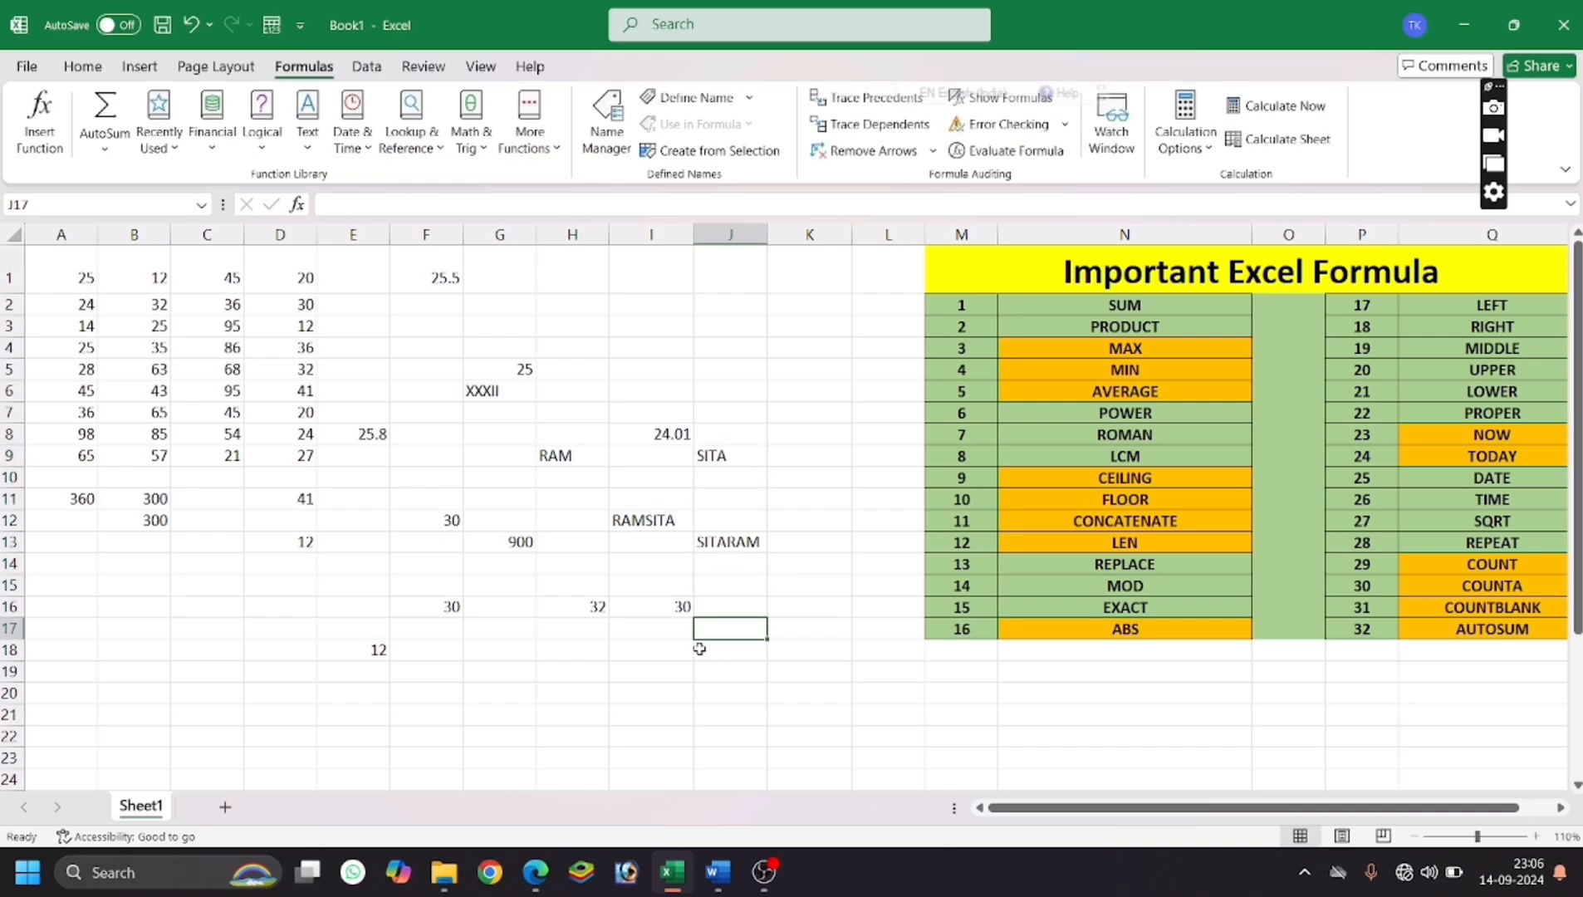
click(575, 676)
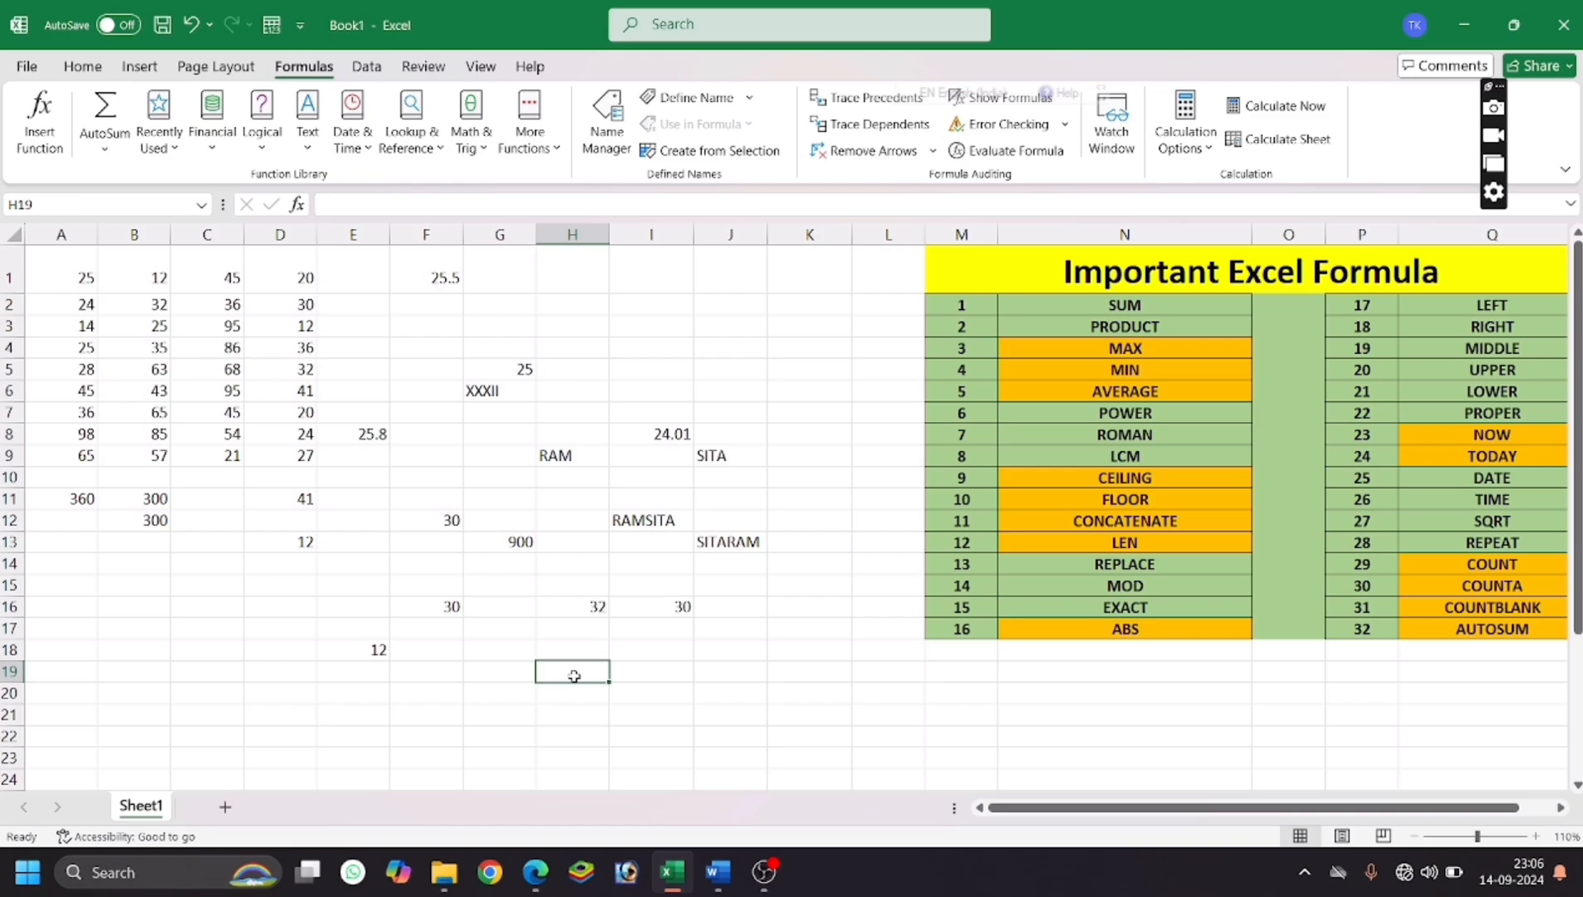
Enter =LEN(J13) in cell I19 to count the characters of the joined text.
click(680, 678)
text(=L)
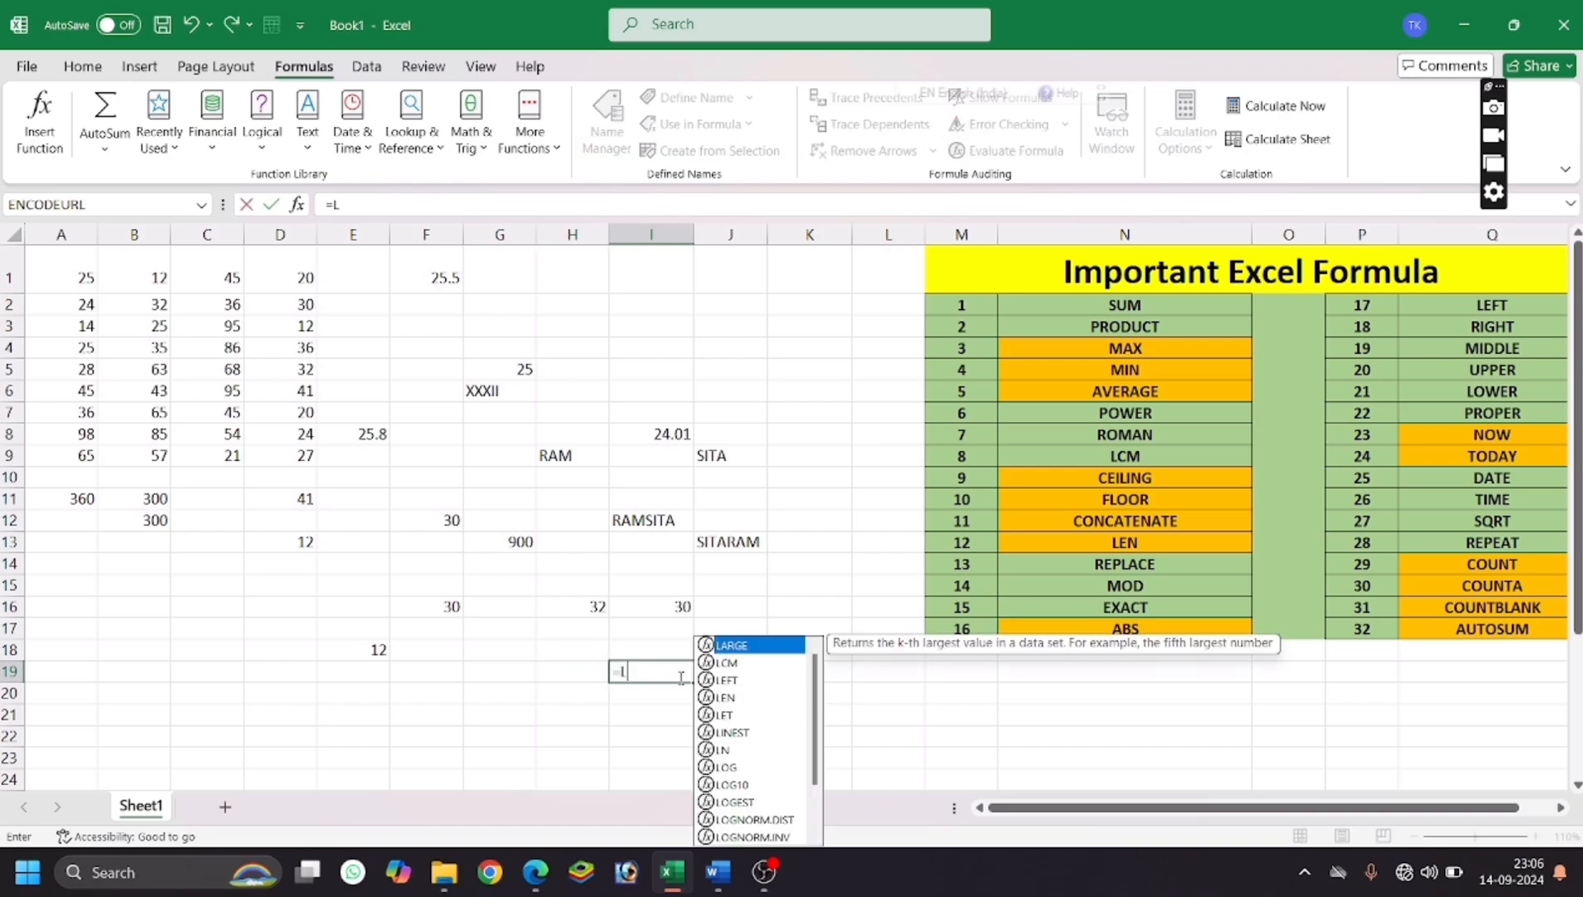
text(EN)
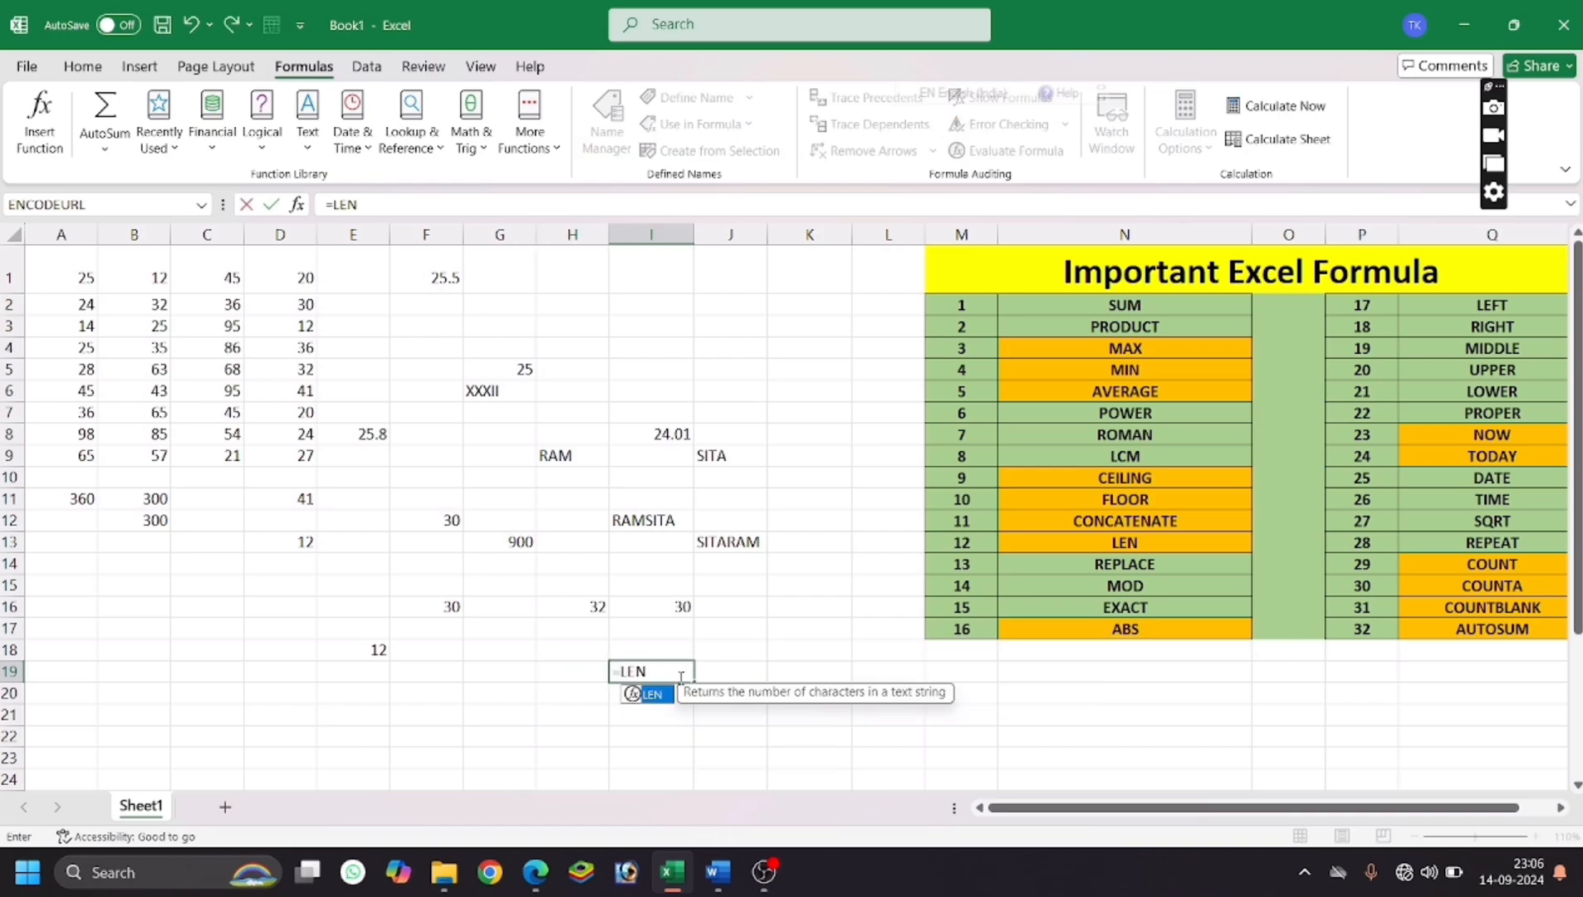
text(()
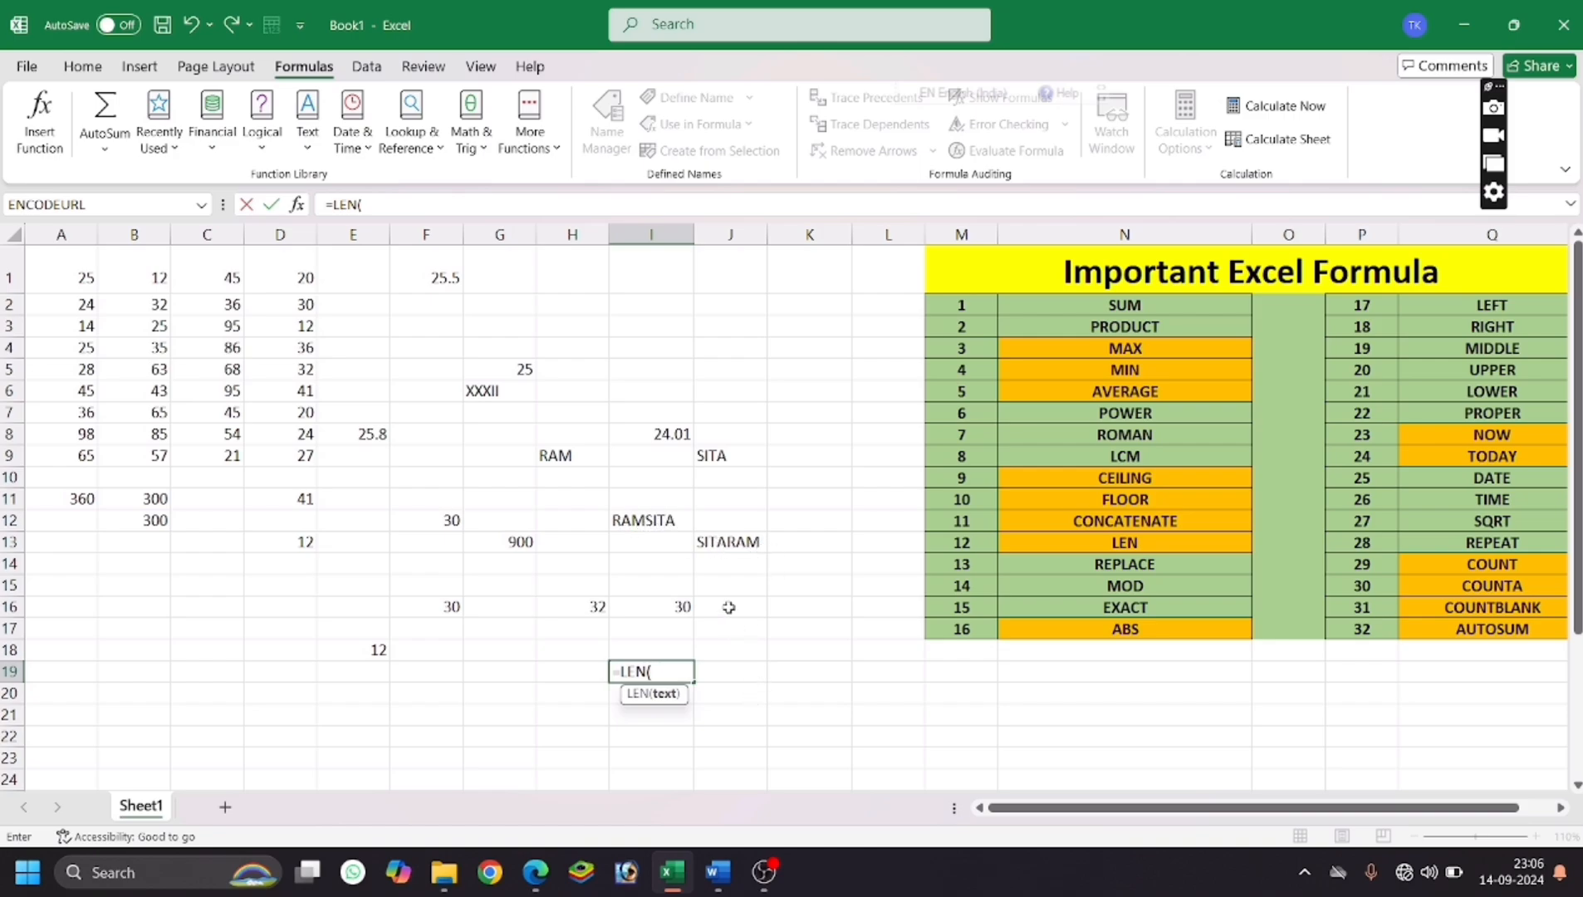
click(728, 542)
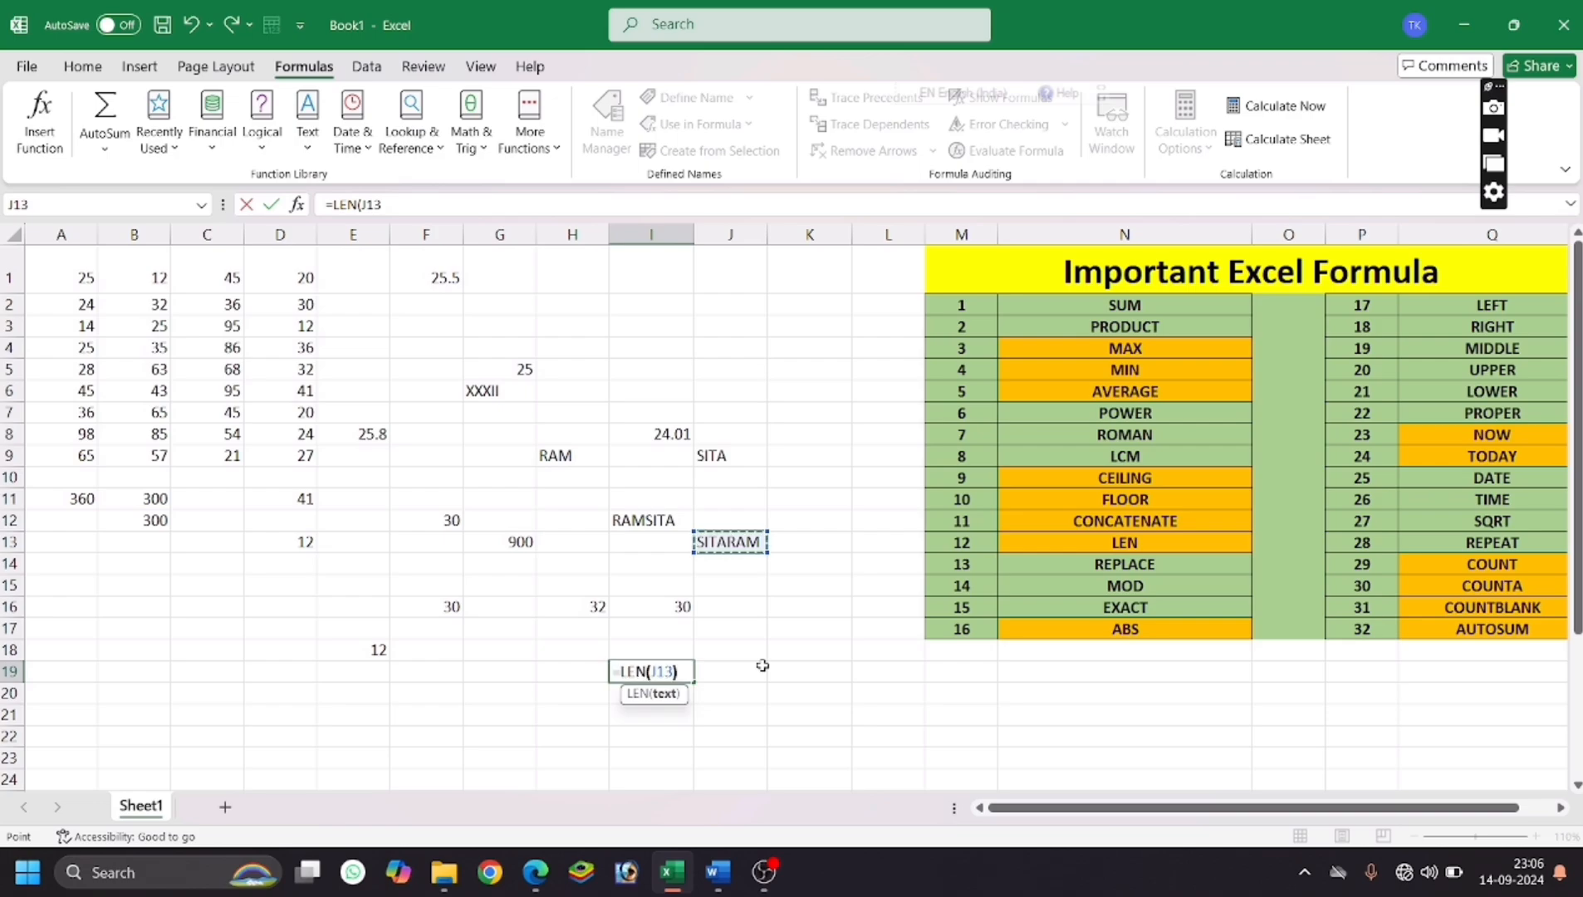
text())
key(Return)
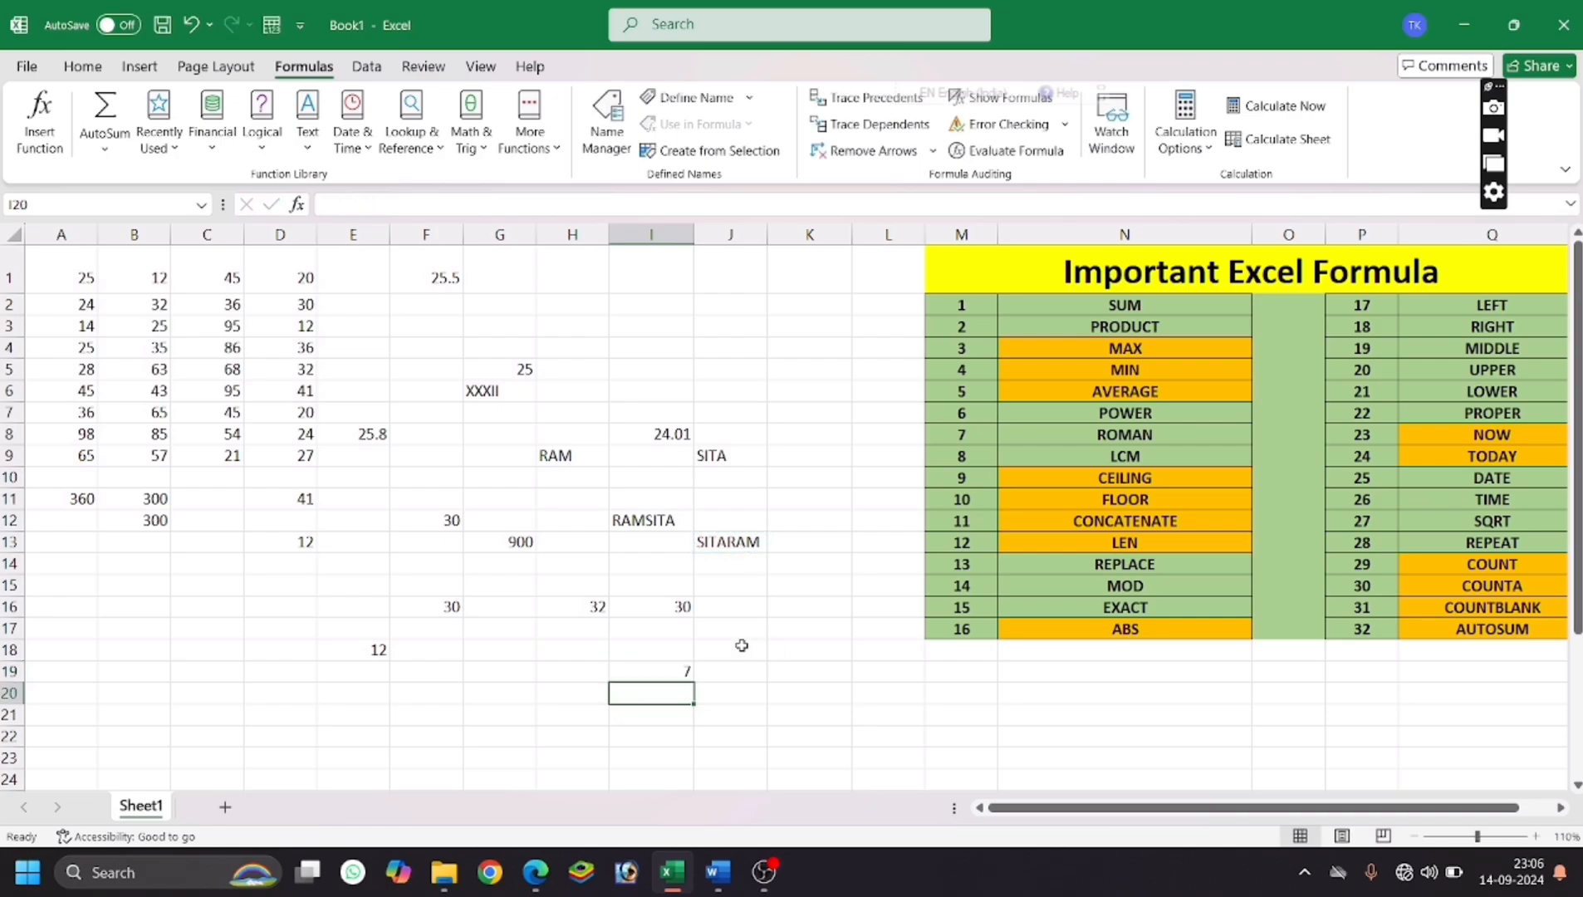
Enter a sample first name in cell D20 as source text for the REPLACE example.
click(497, 717)
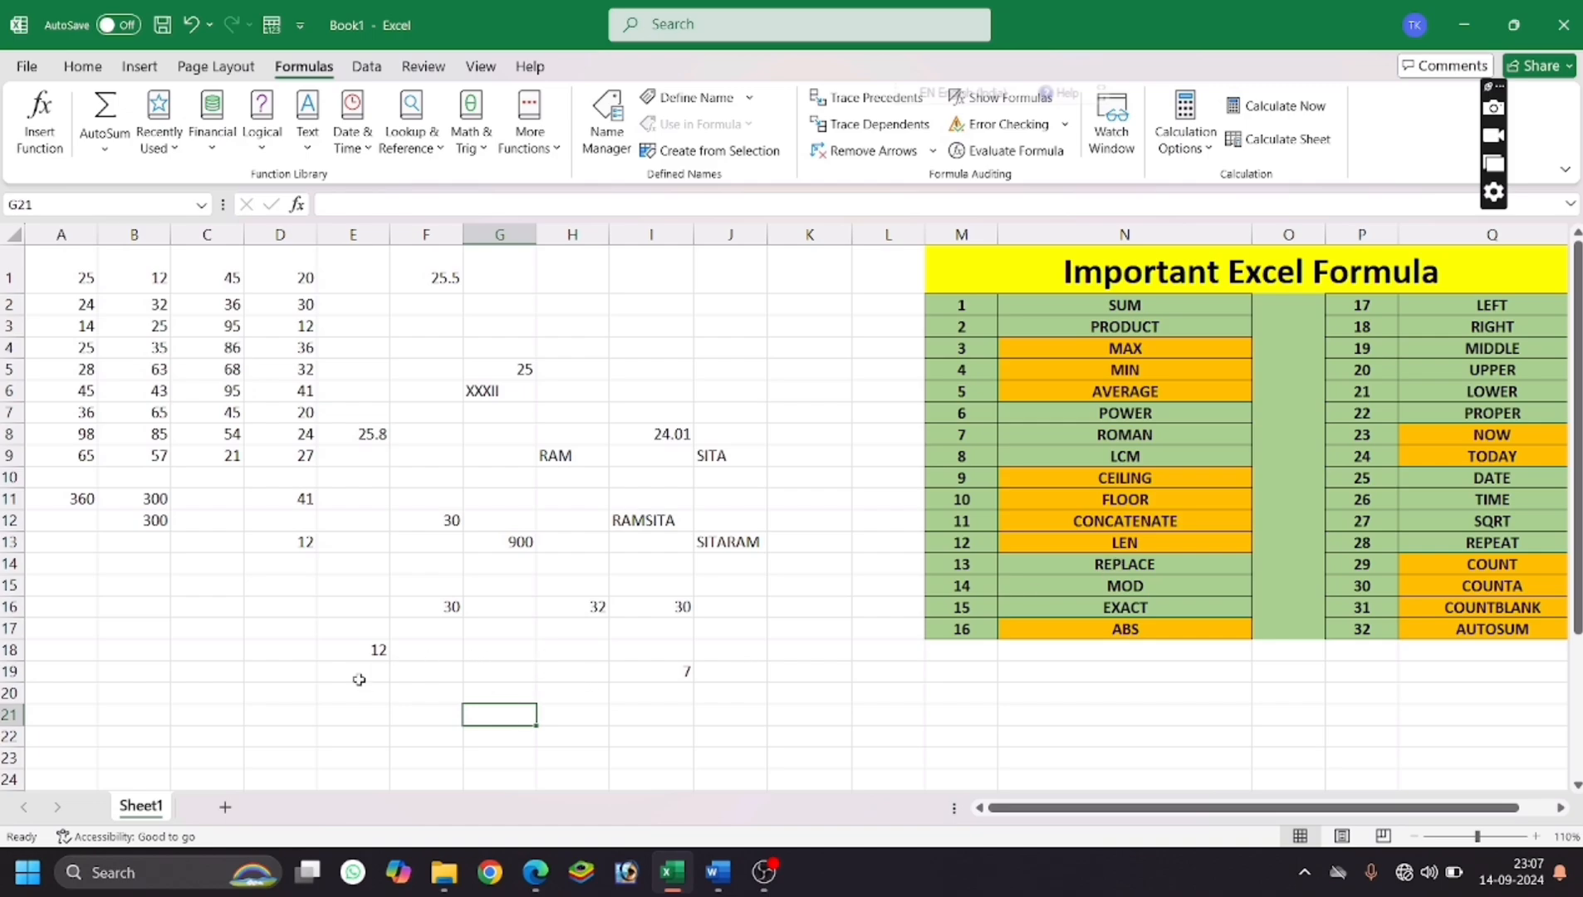
click(259, 701)
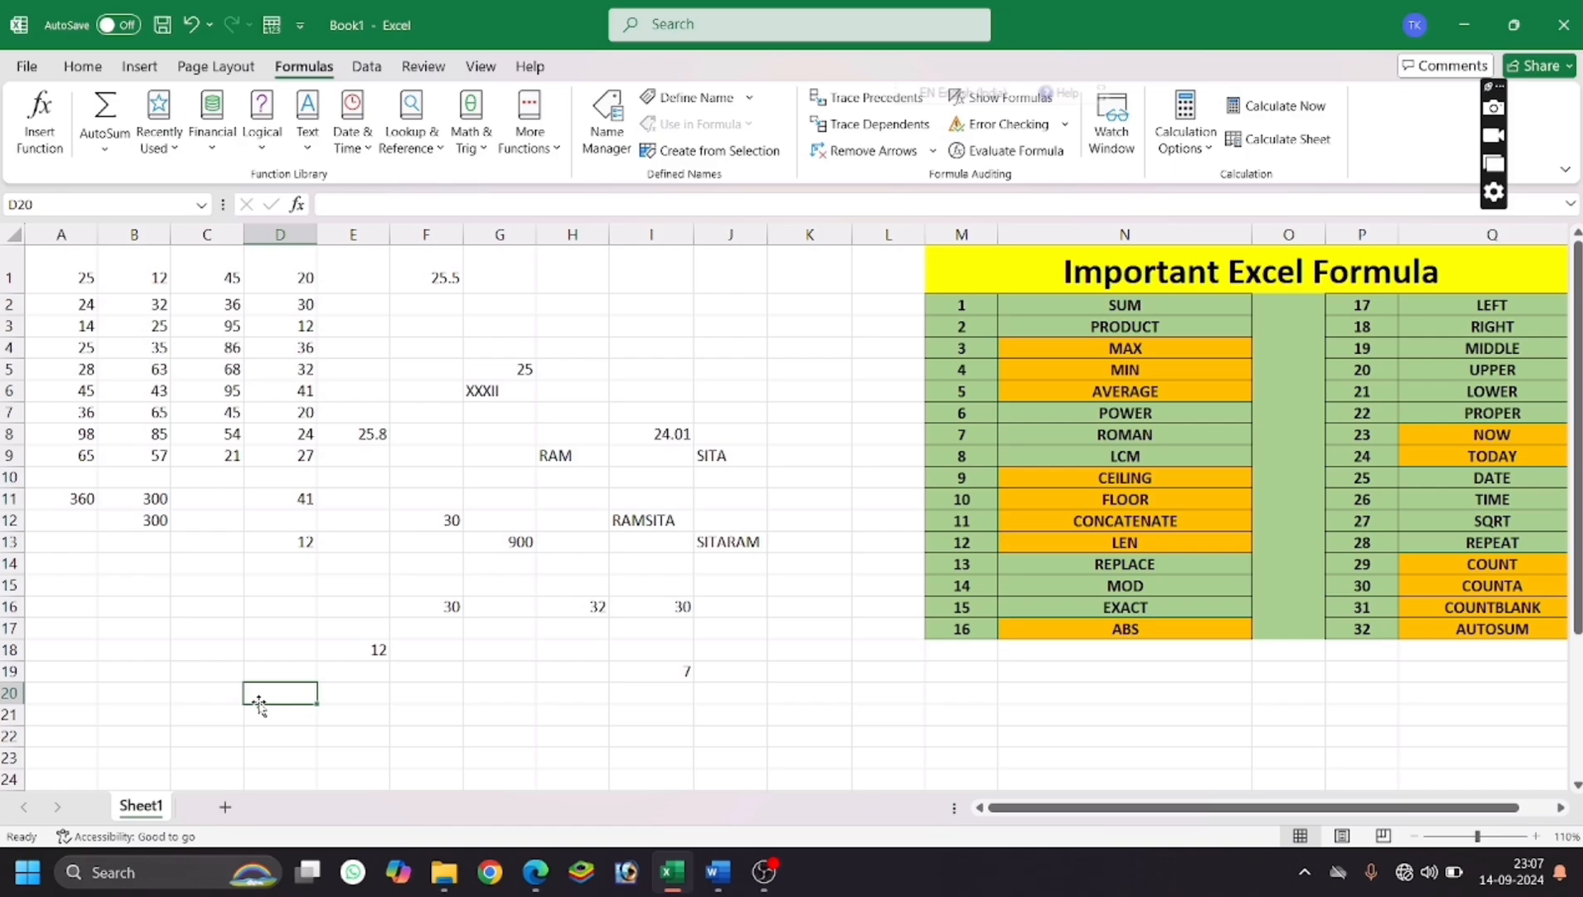
text(RAM)
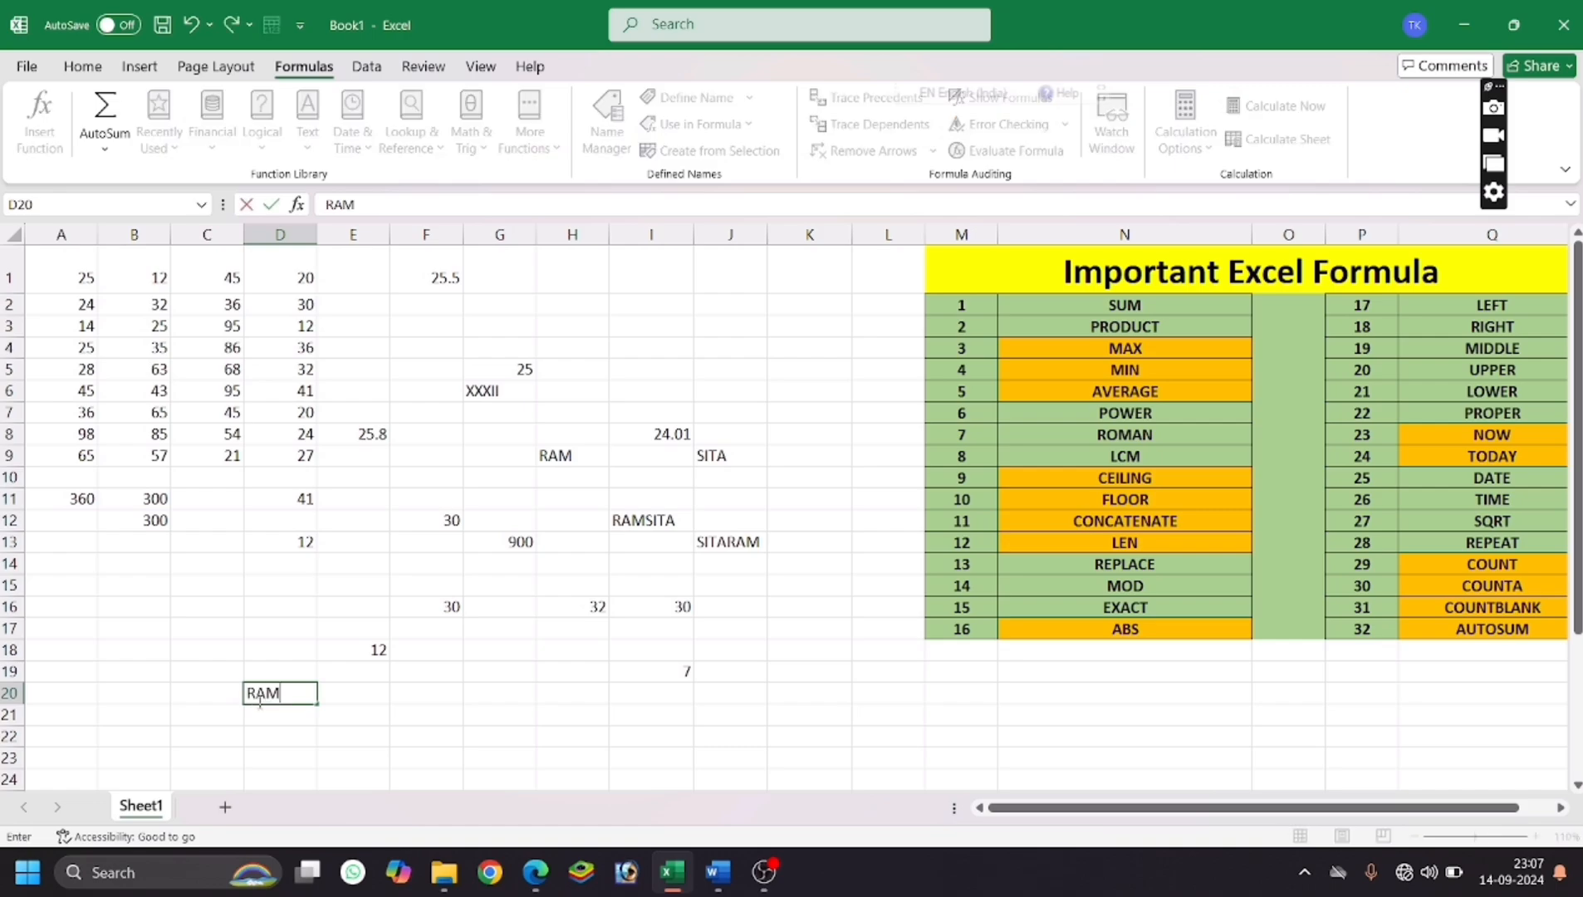
text(NATH)
key(Return)
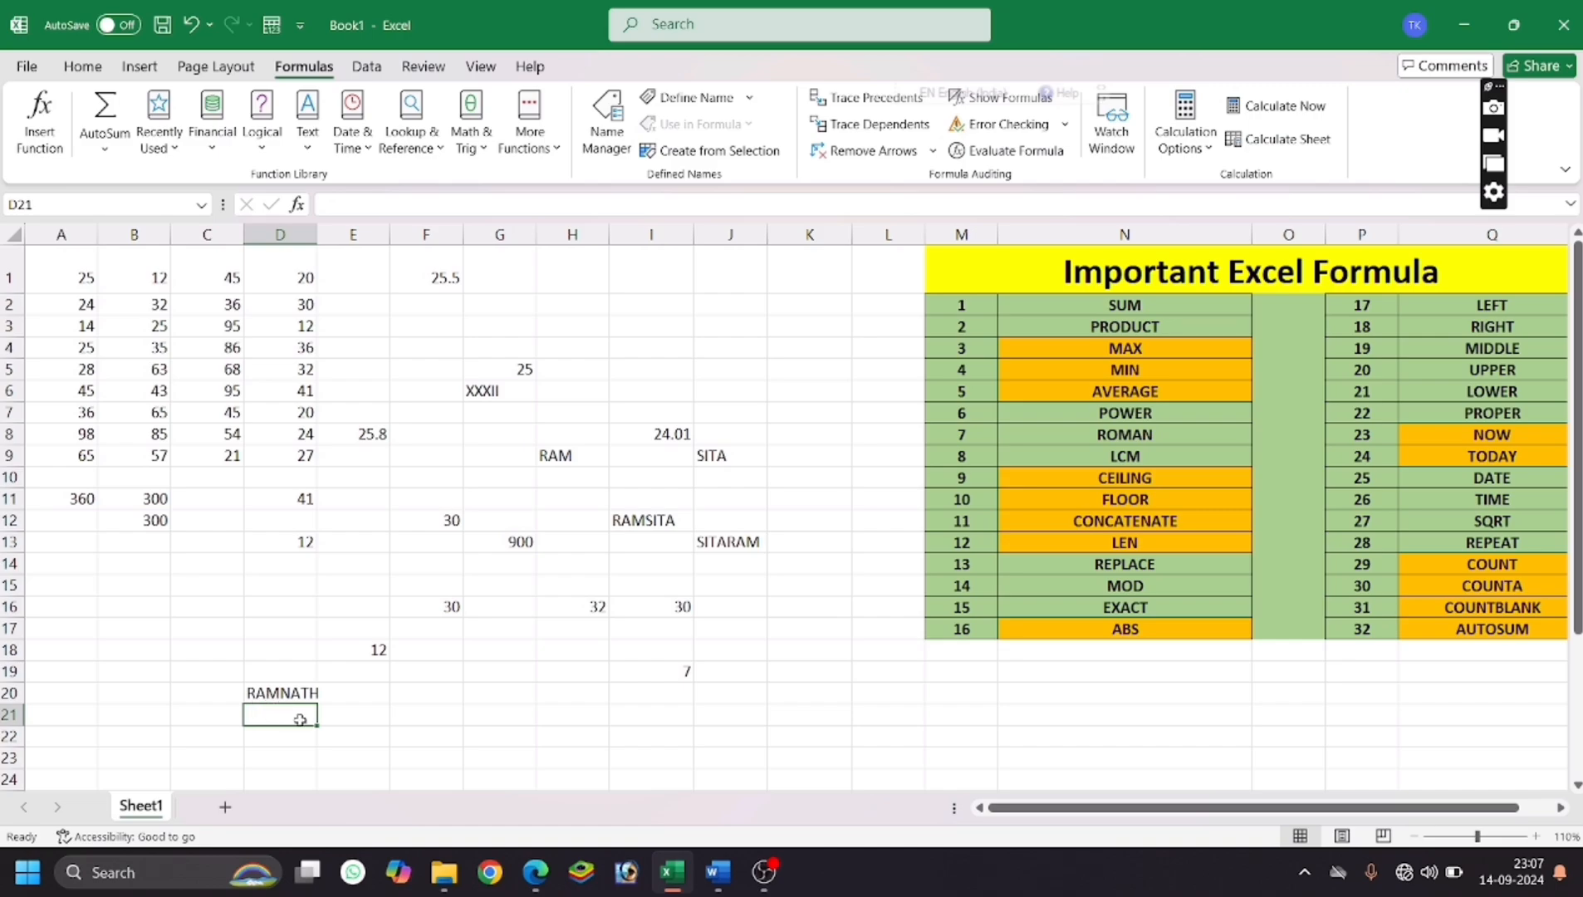
Start a REPLACE formula in cell E22.
click(371, 737)
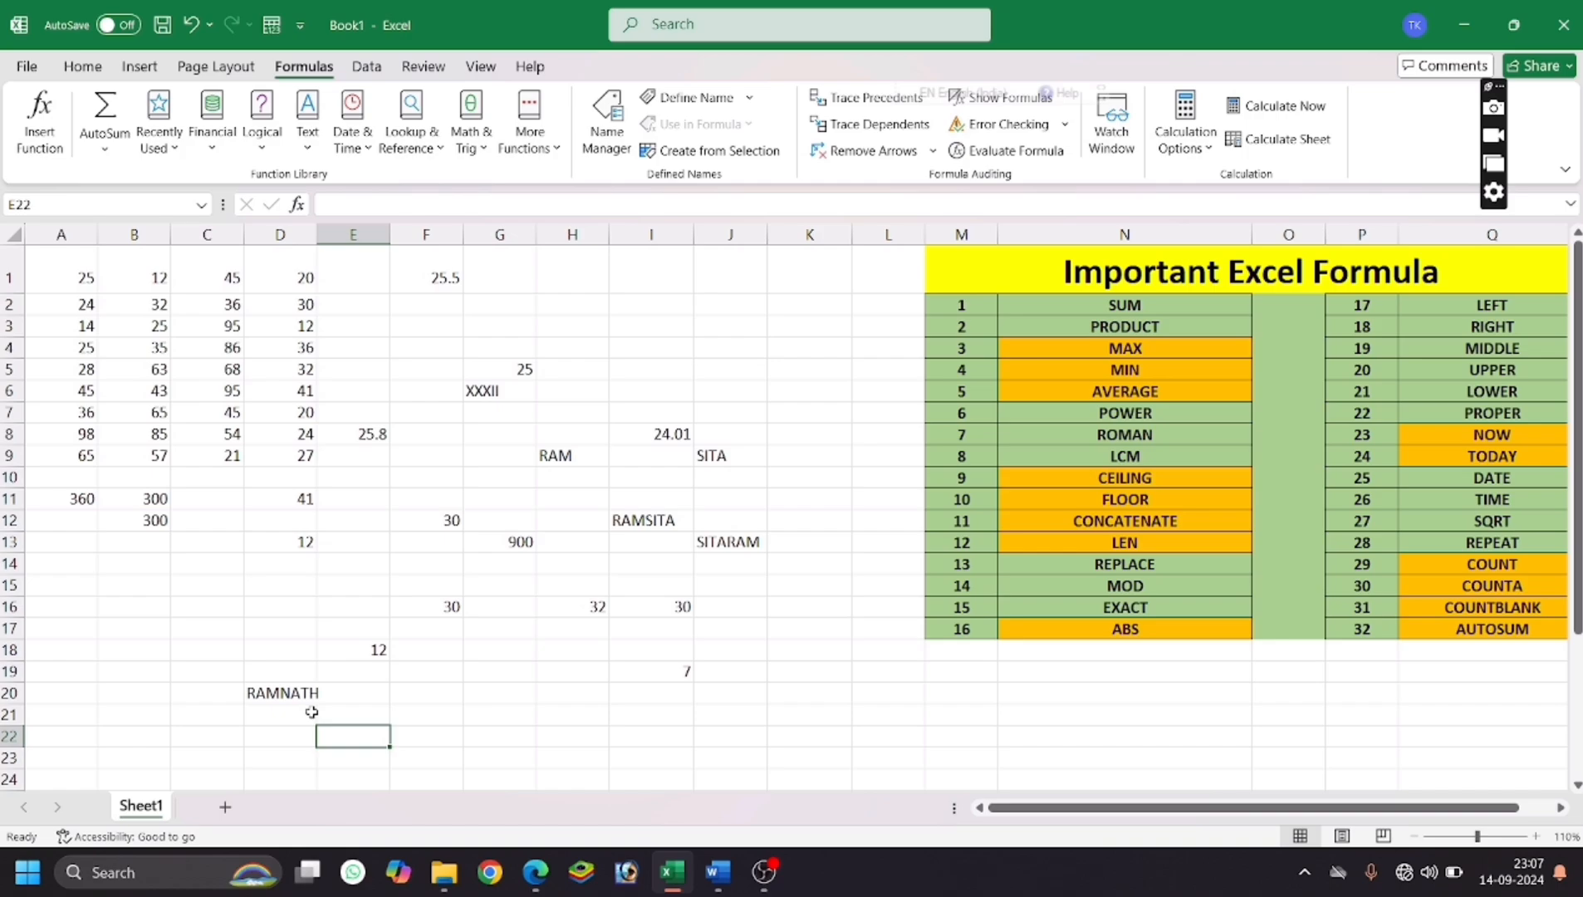
text(=)
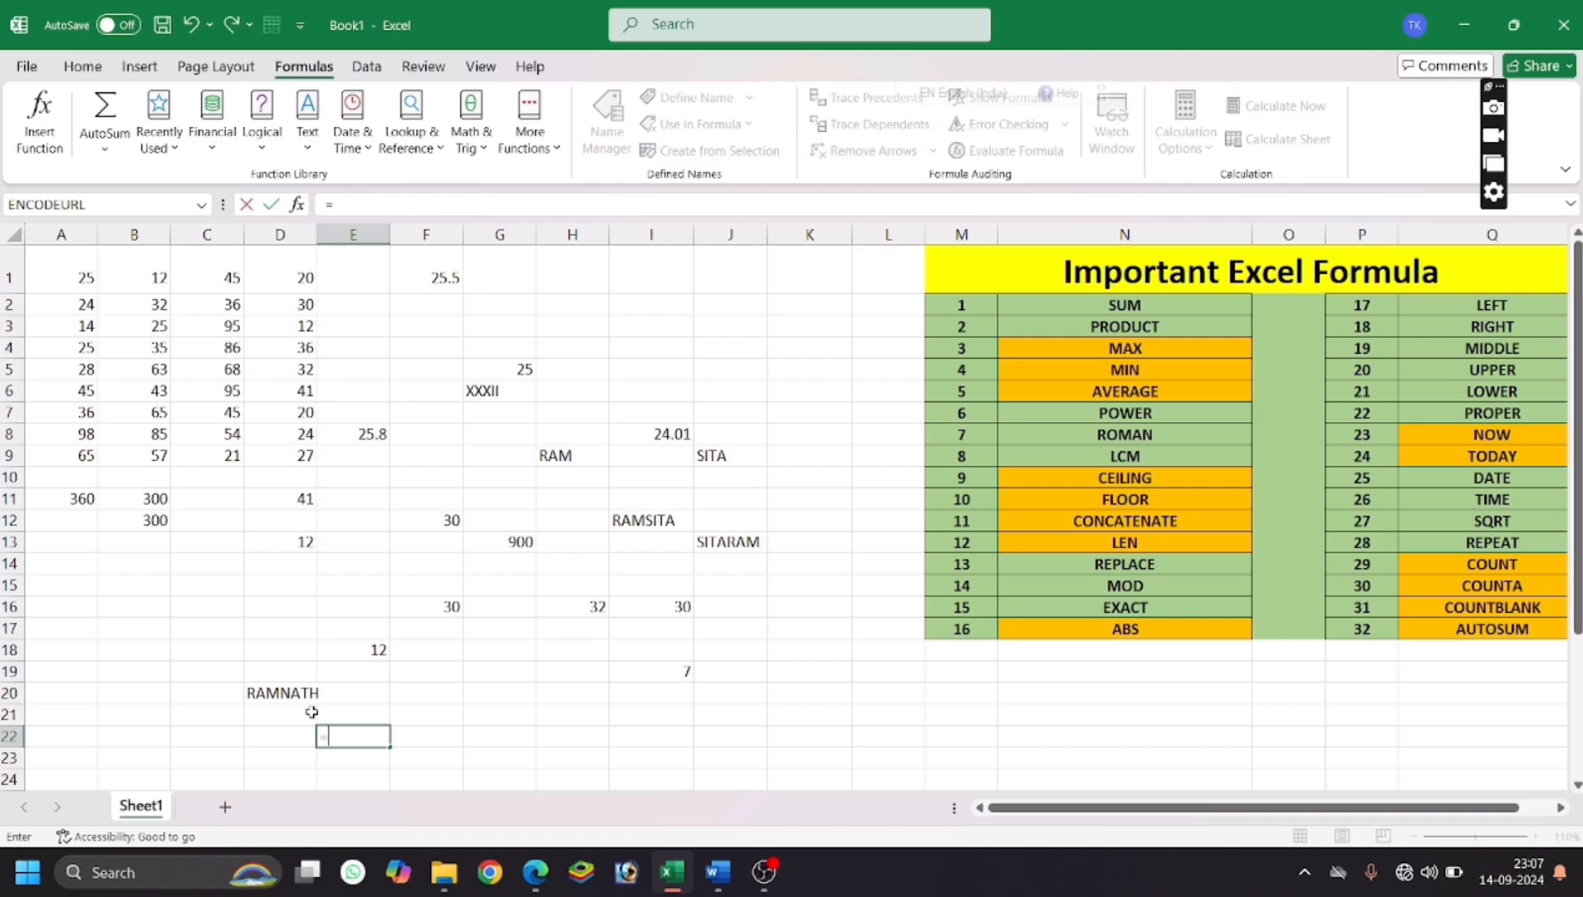
text(REPLACE)
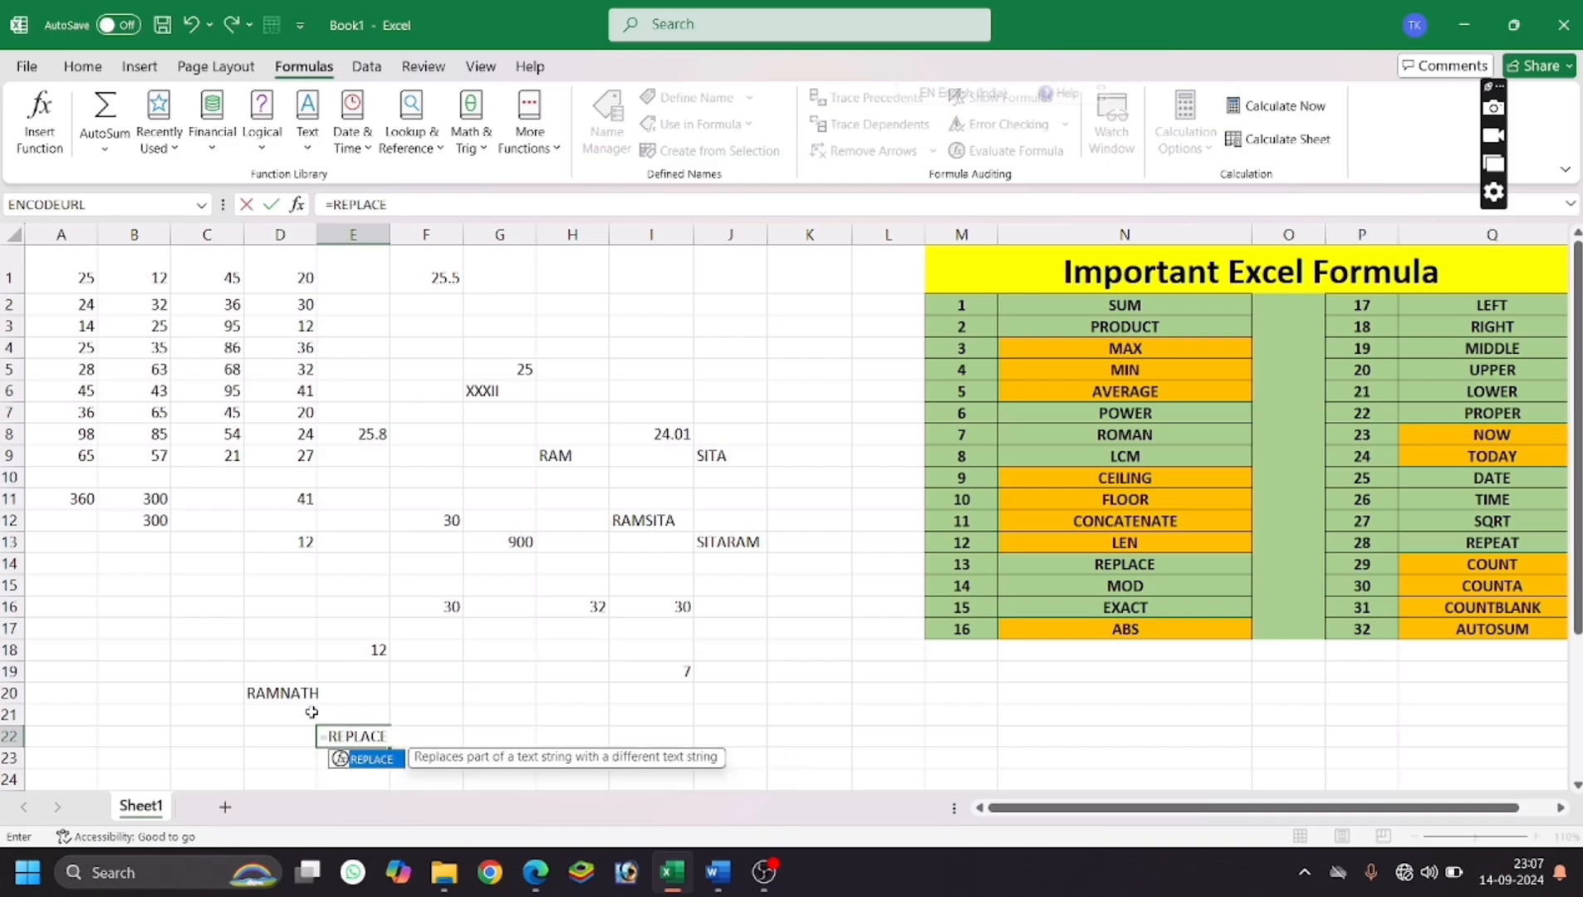
text(()
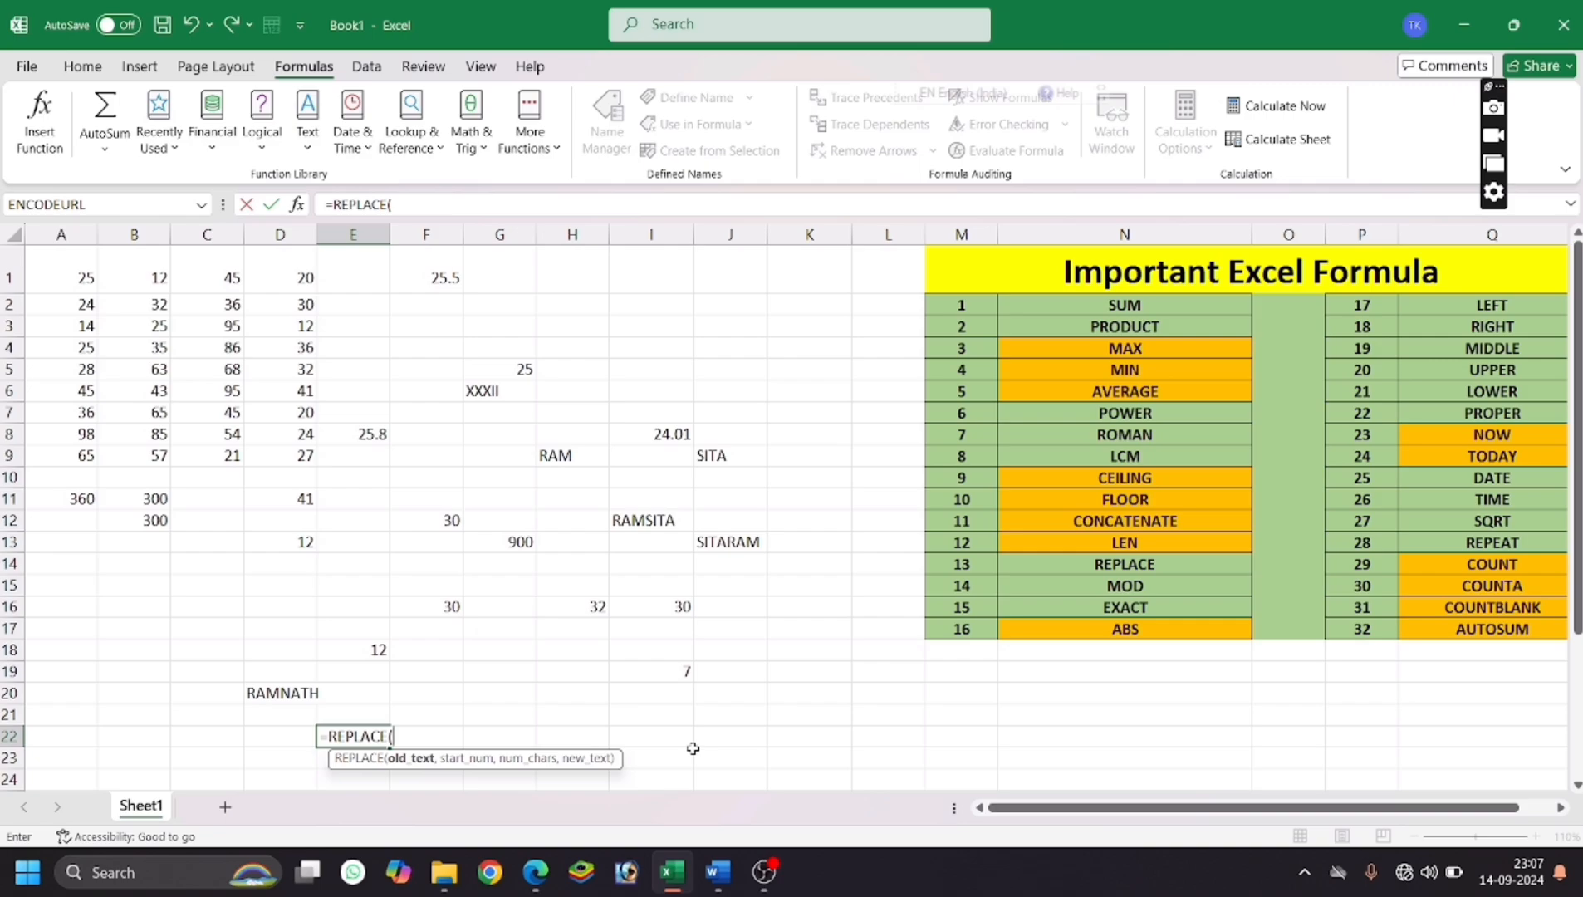
Complete the REPLACE formula in E22 so it replaces 2 characters of D20, starting at character 4, with "NAA".
click(254, 693)
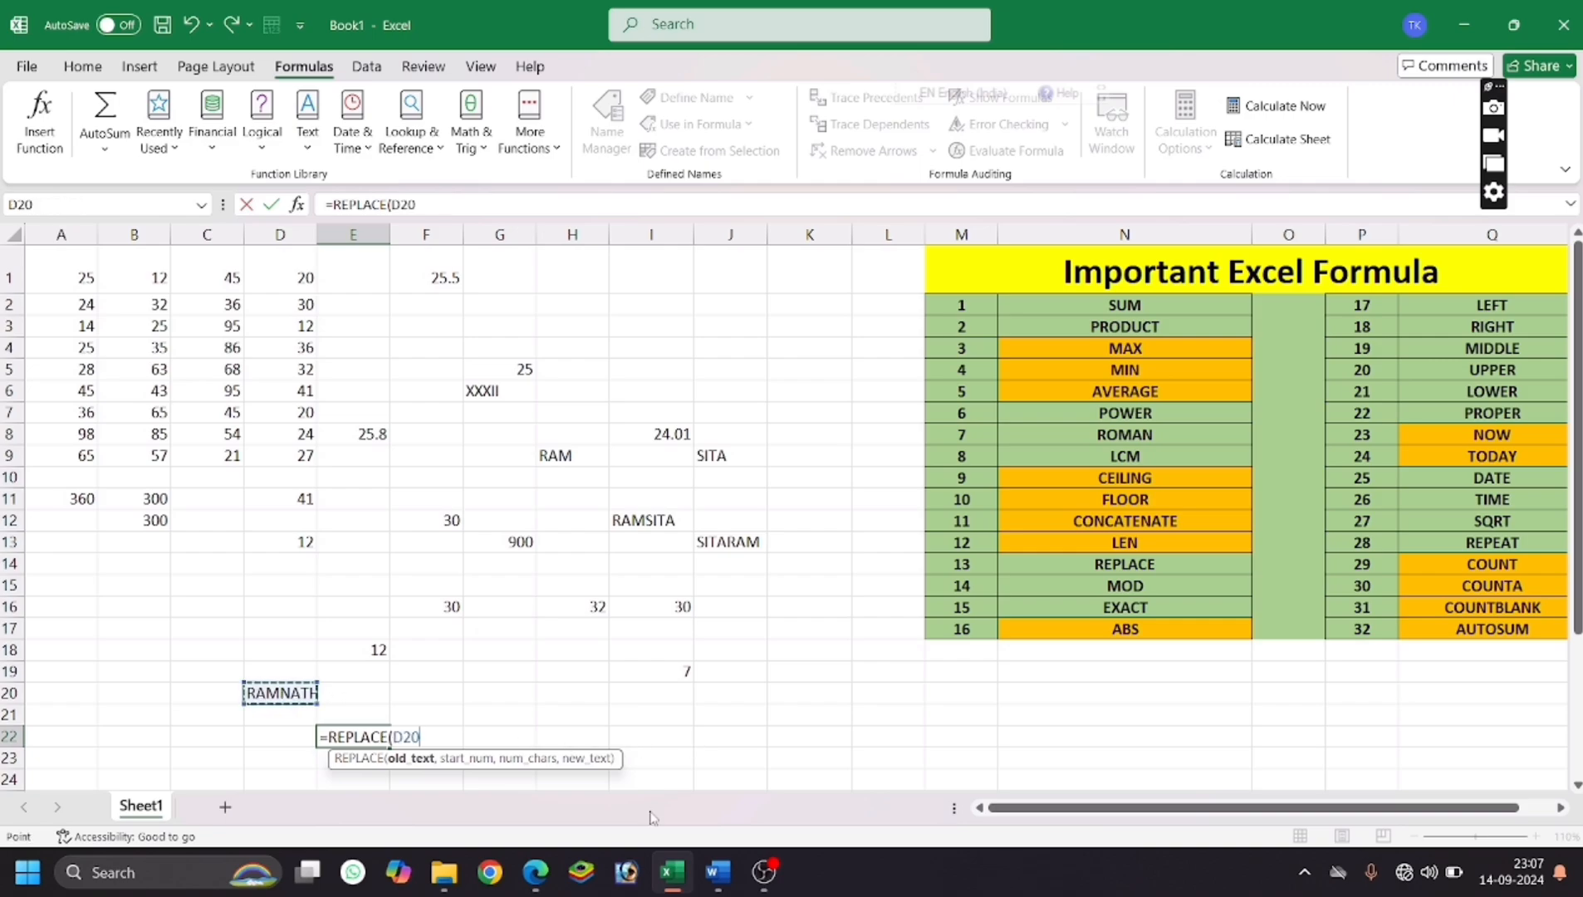
text(,)
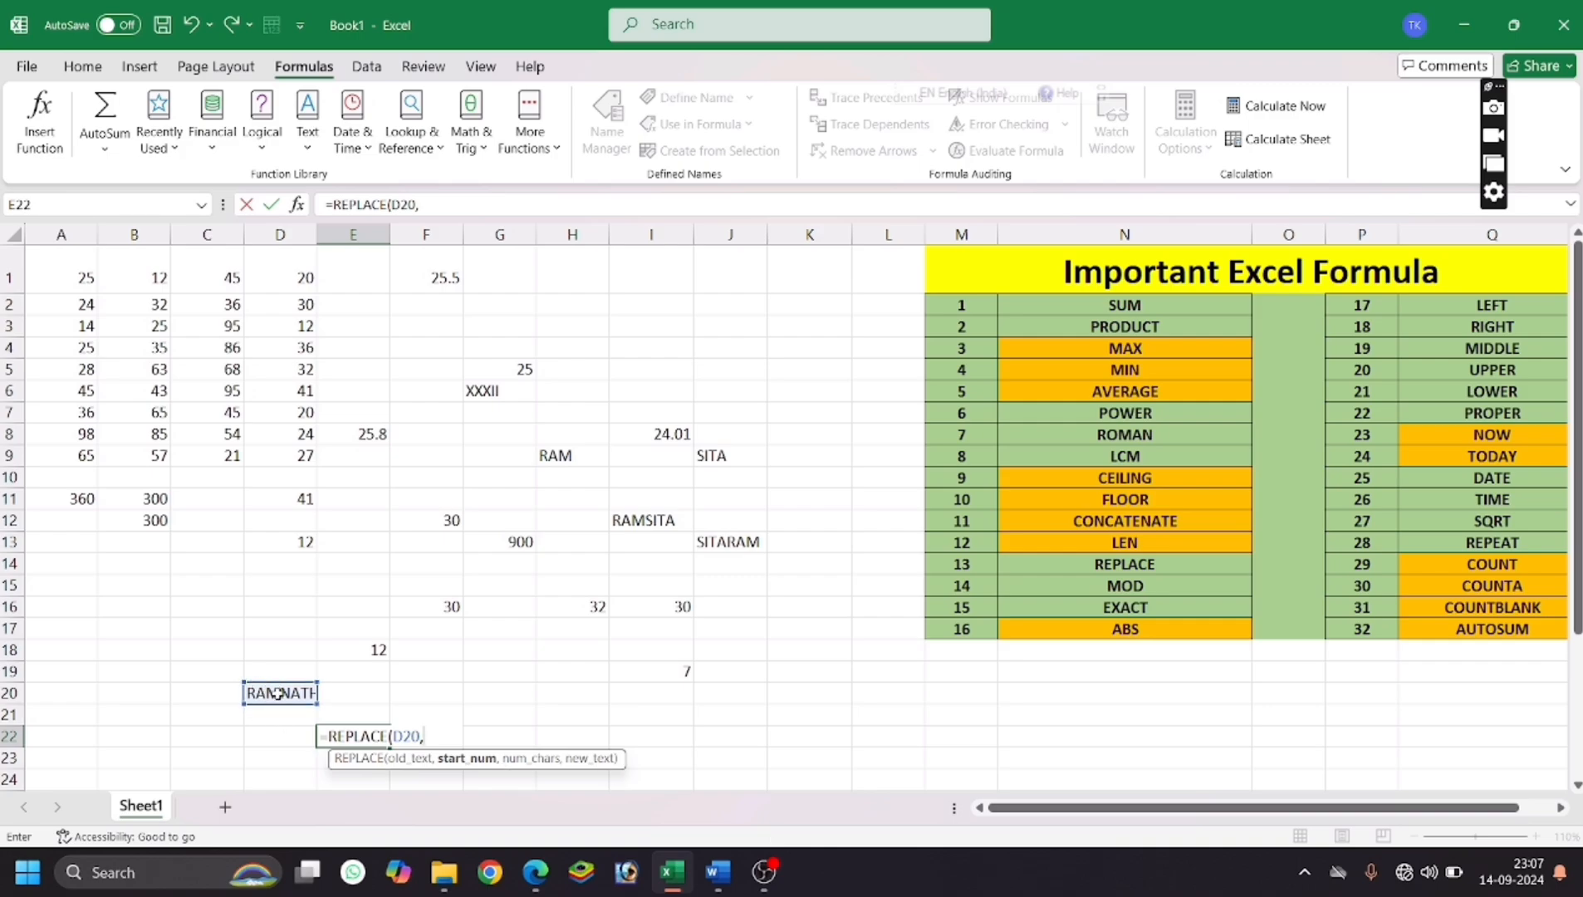
text(4,)
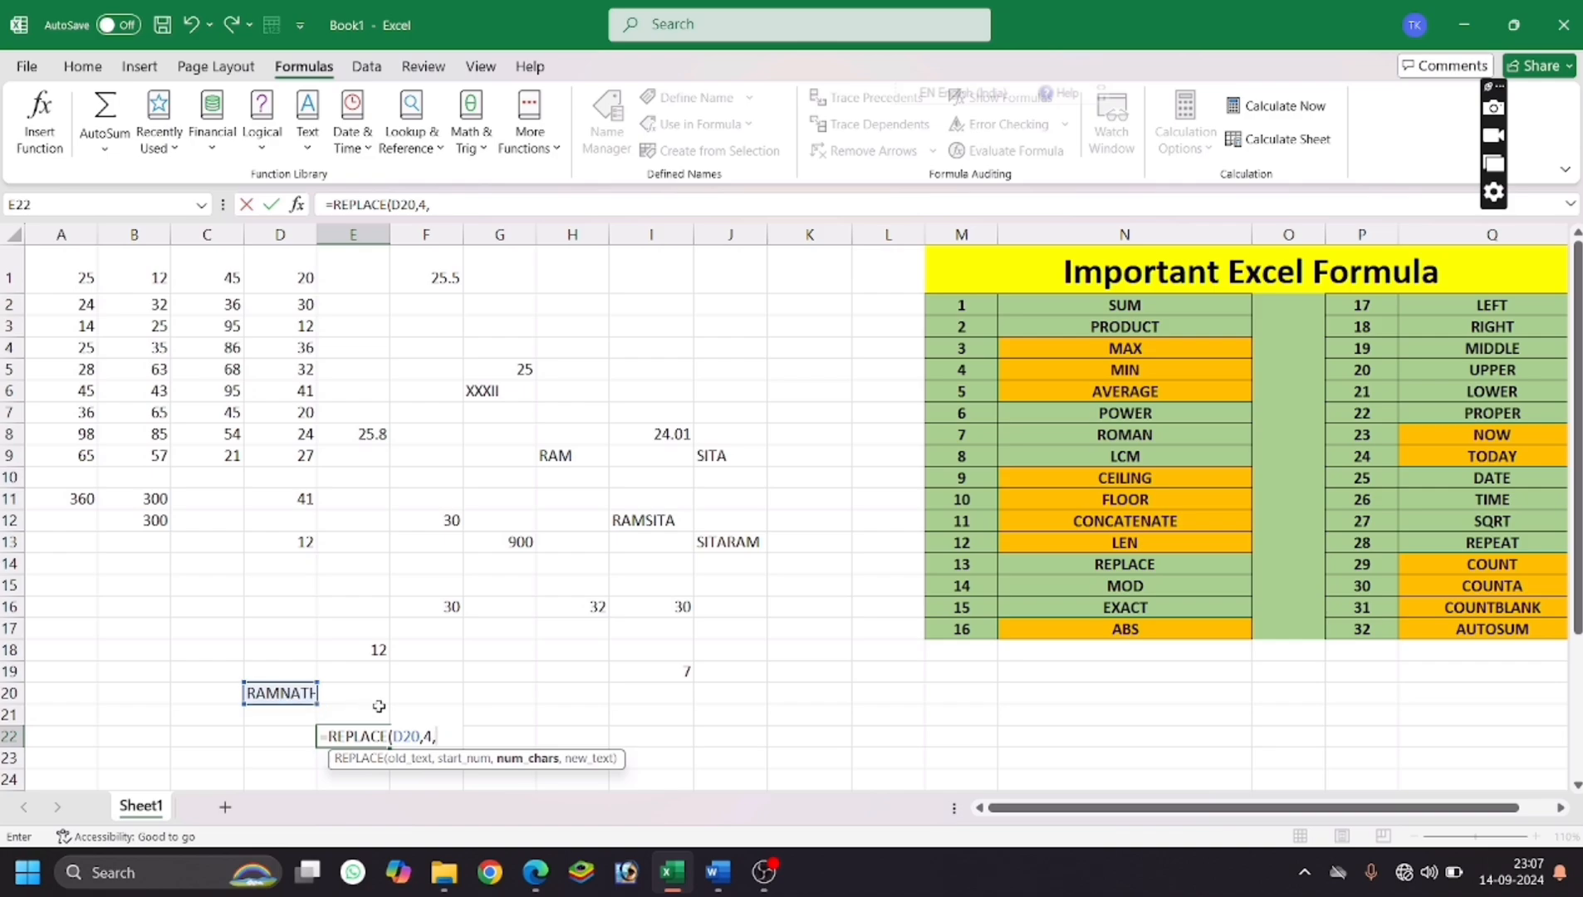
text(2,"NAA)
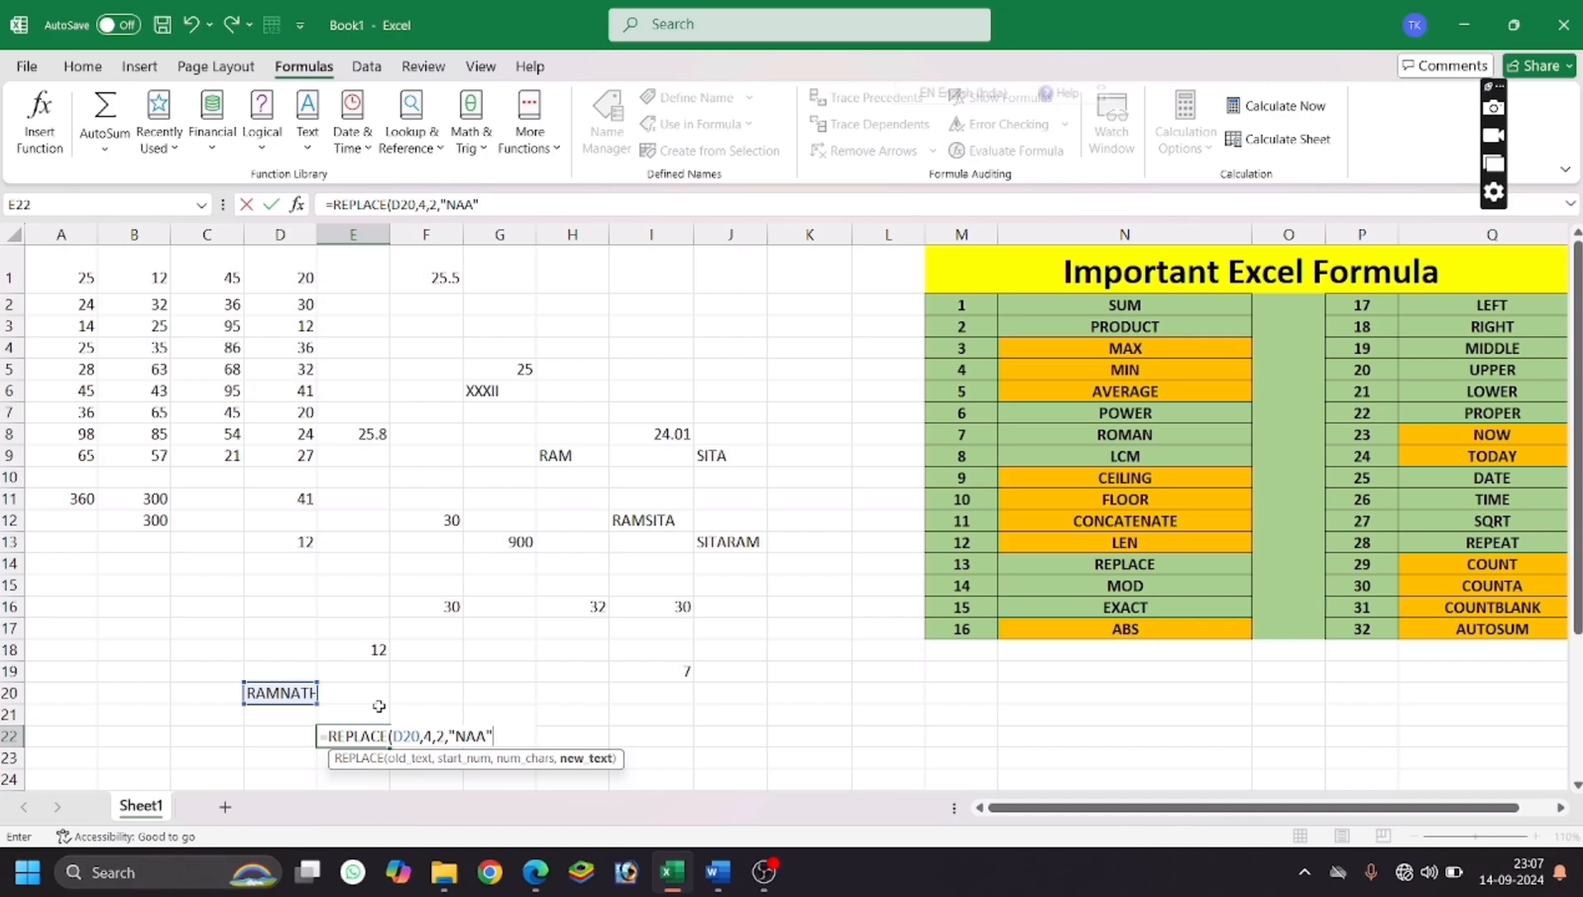
text("))
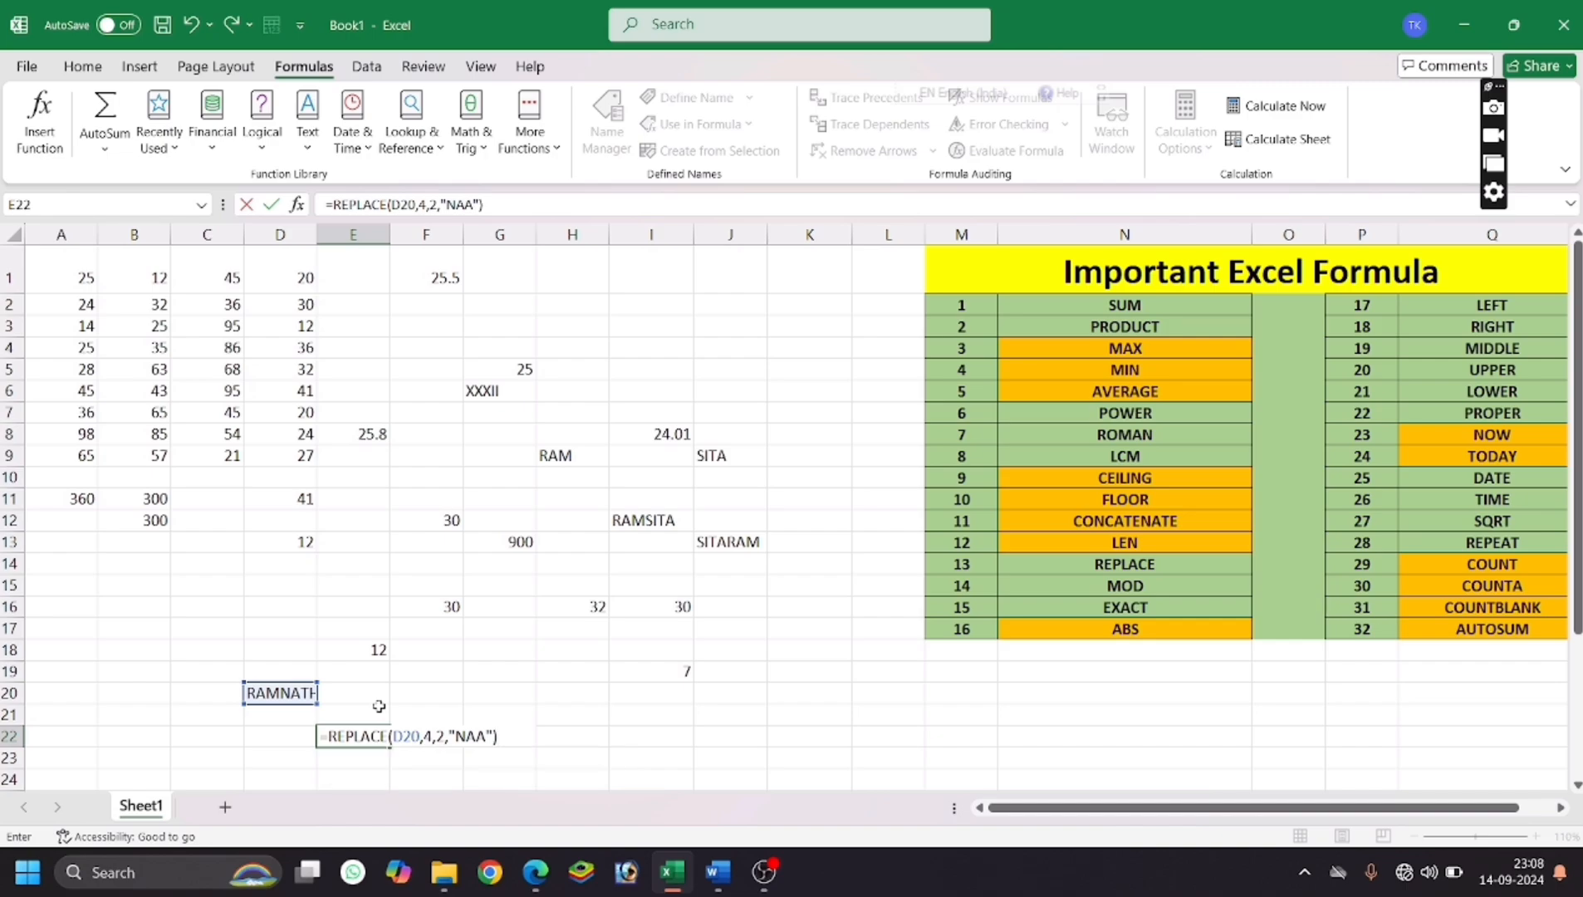
key(Return)
click(367, 742)
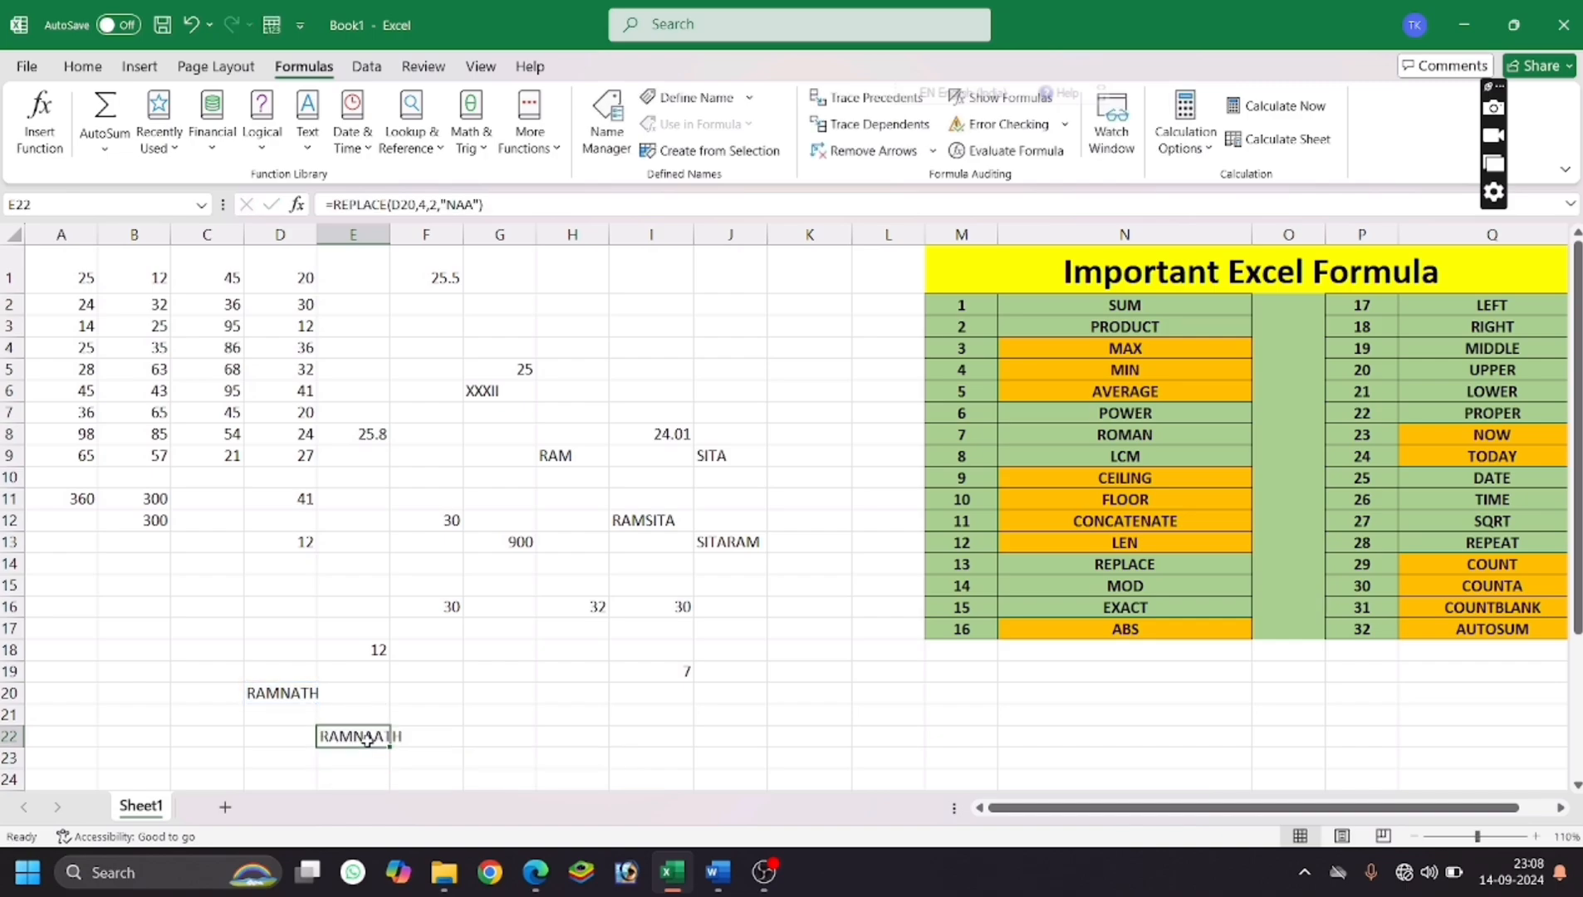
Calculate the remainder of 40 divided by 12 in H21 with the formula =MOD(40,12).
click(521, 721)
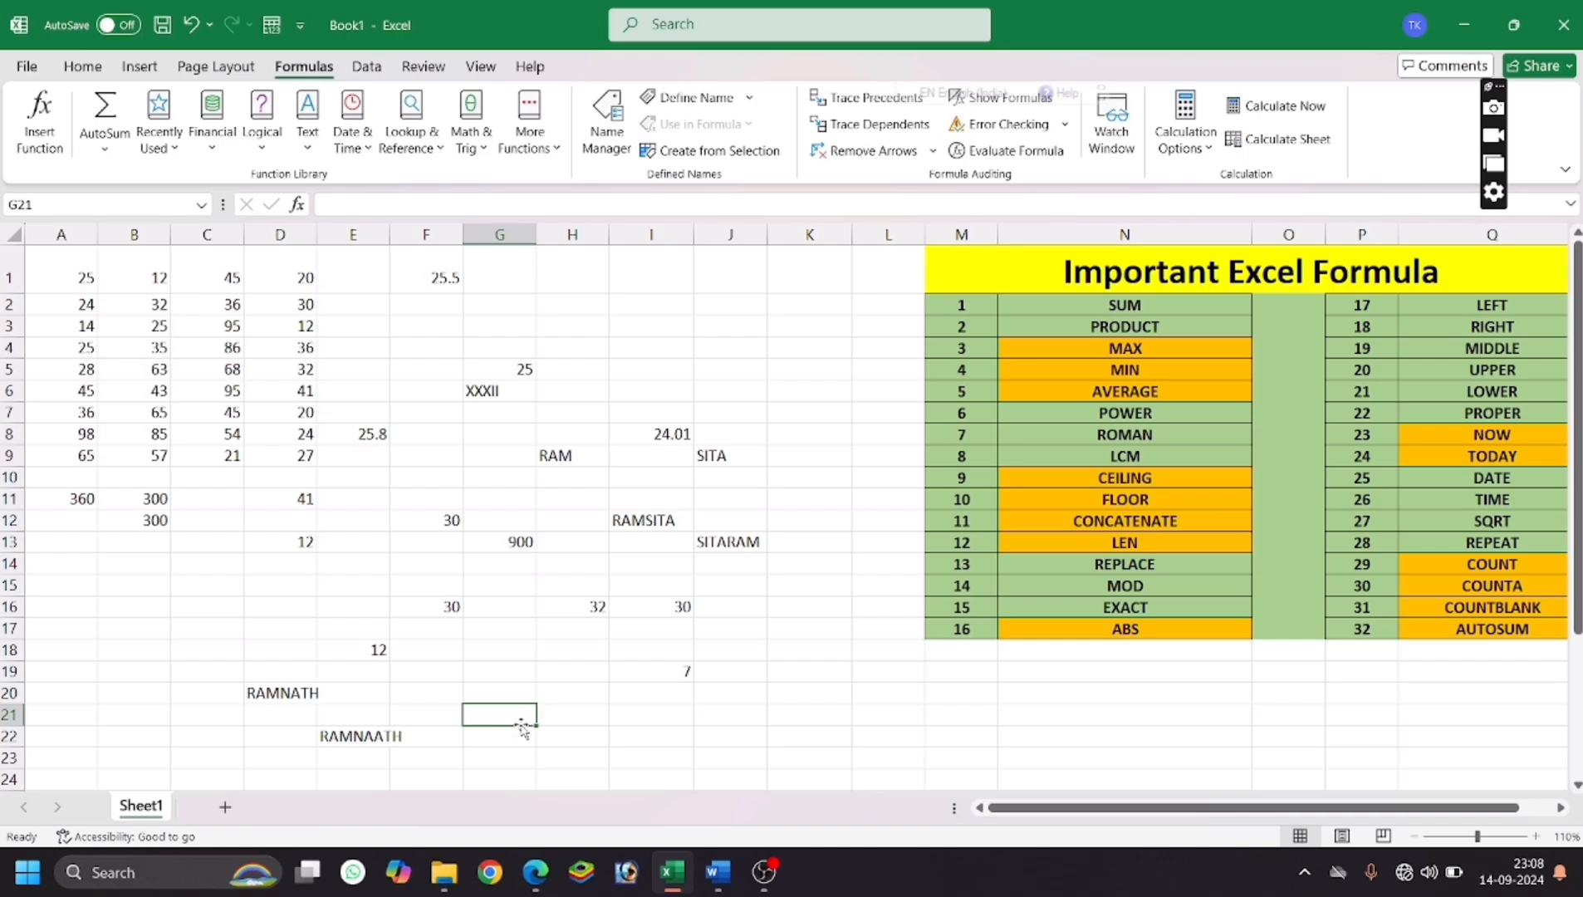
click(592, 719)
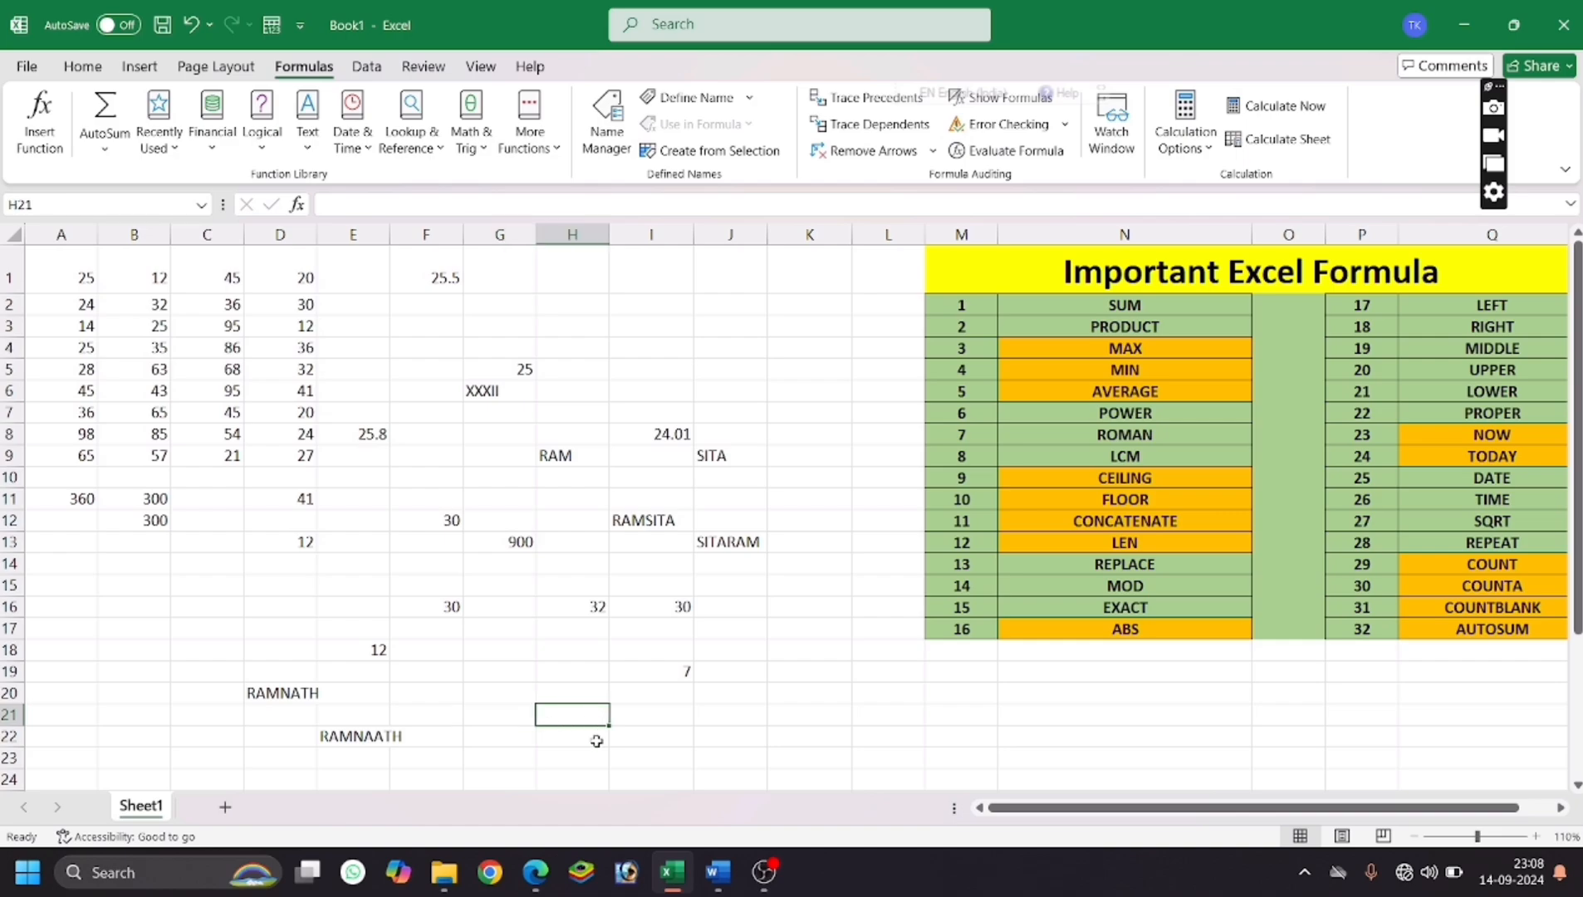
text(=MOD()
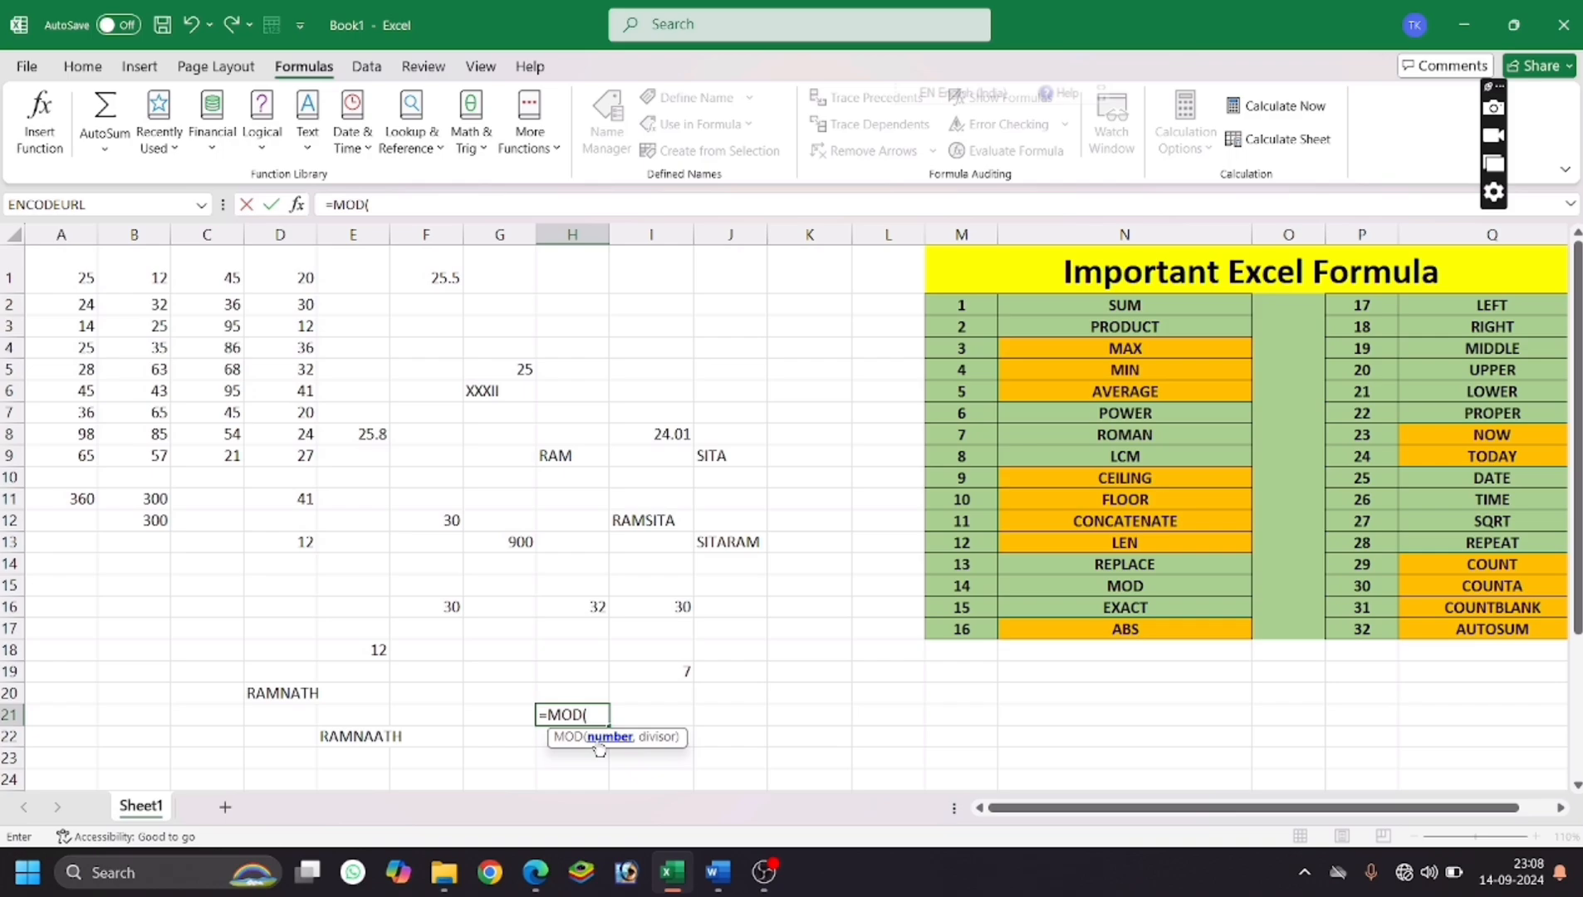
text(40,12))
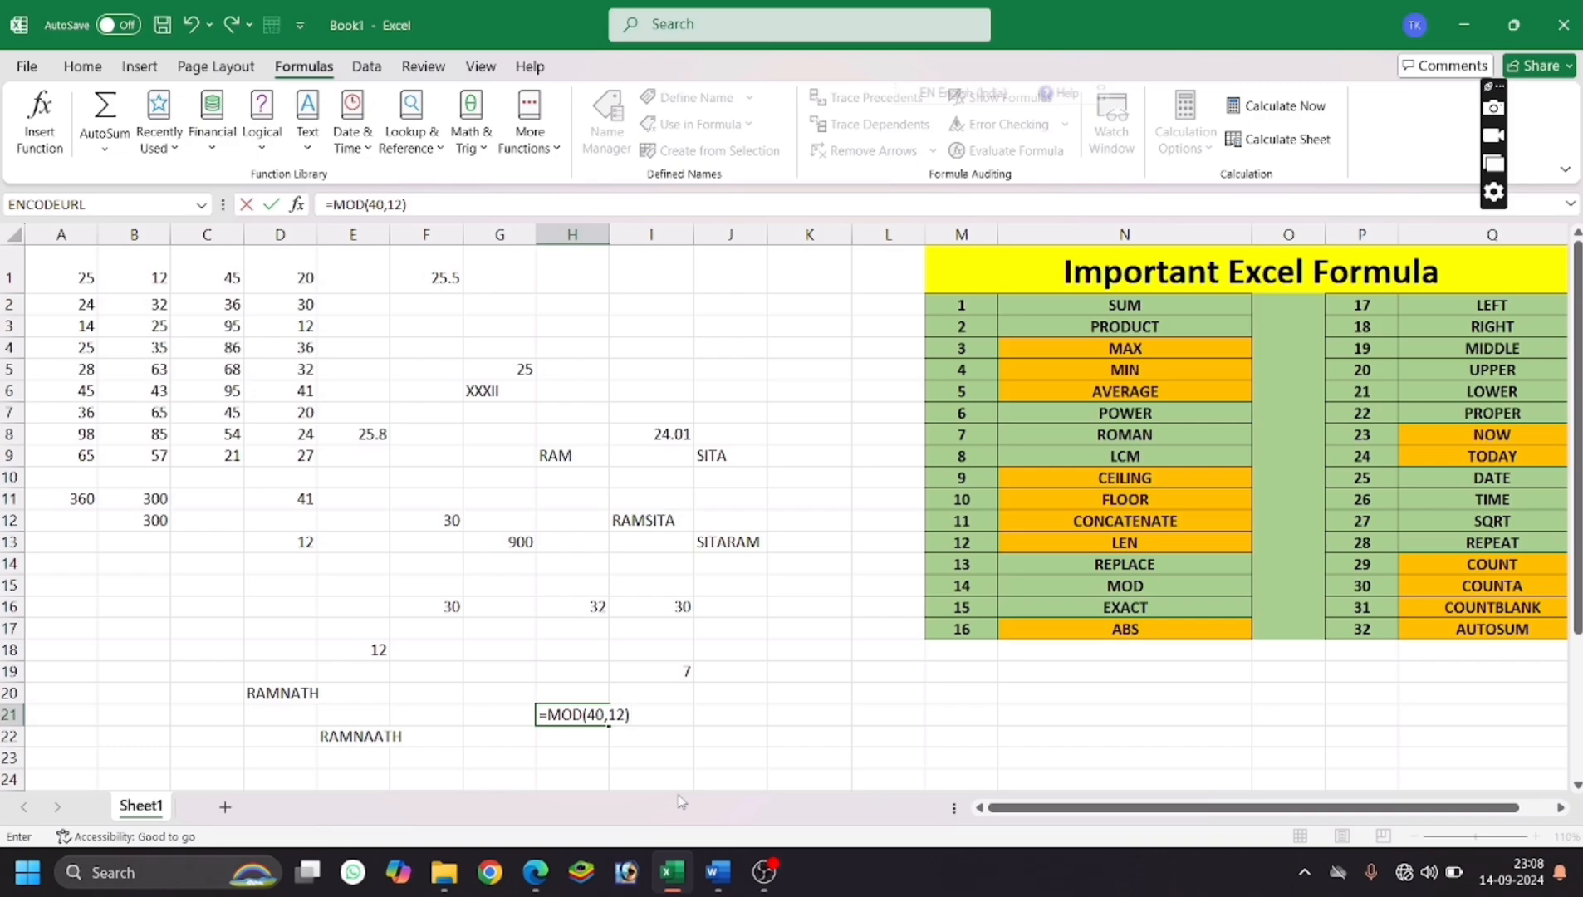
key(Return)
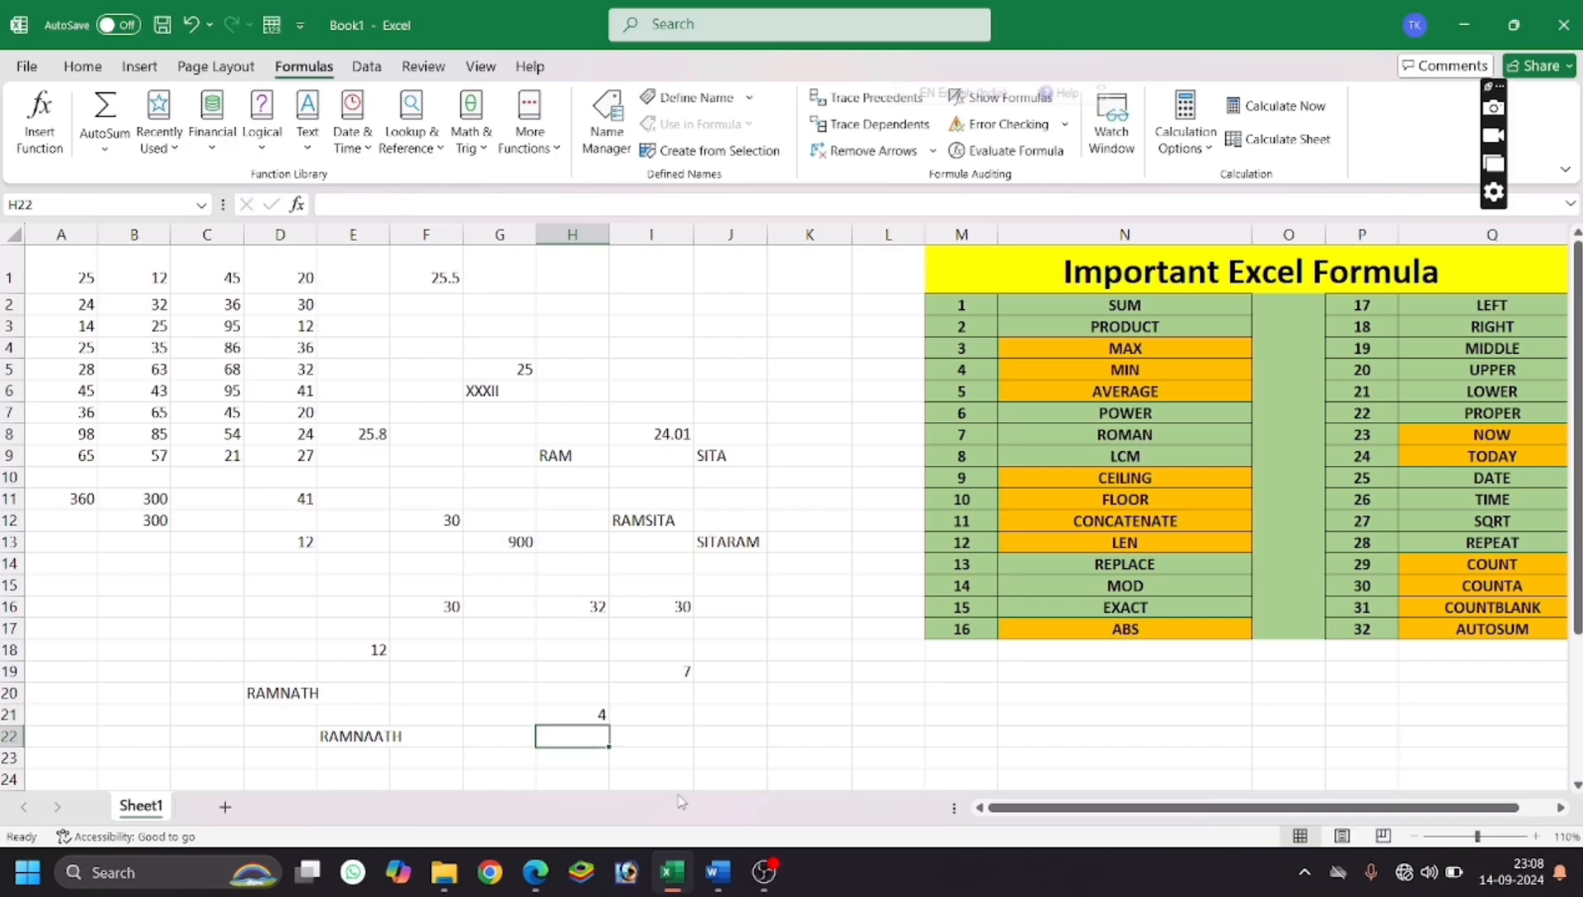
click(492, 677)
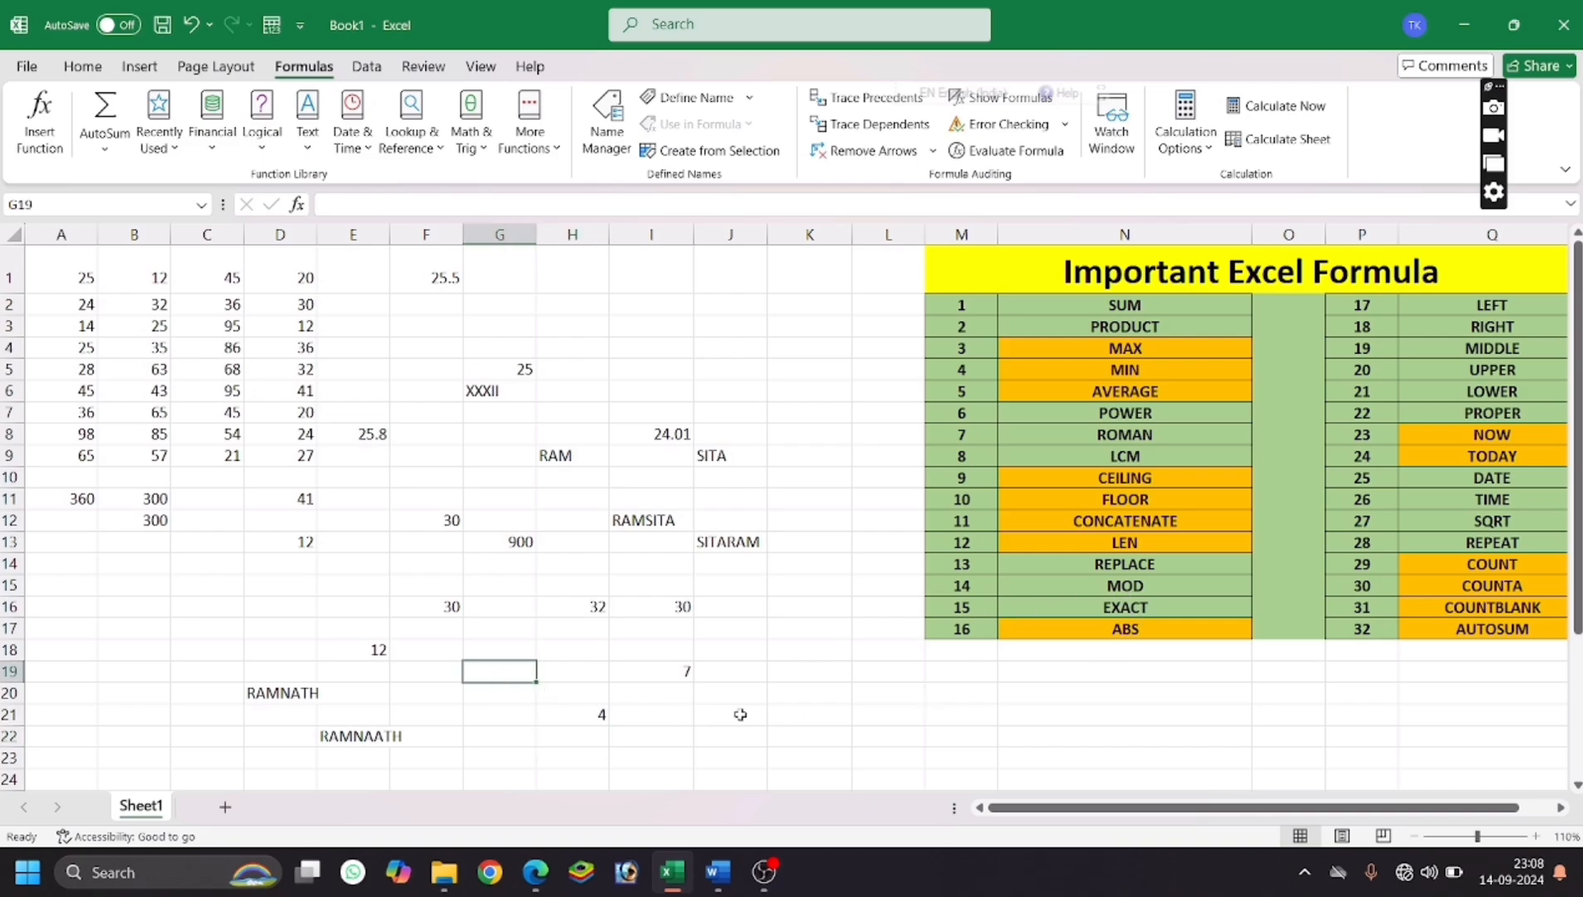
click(802, 688)
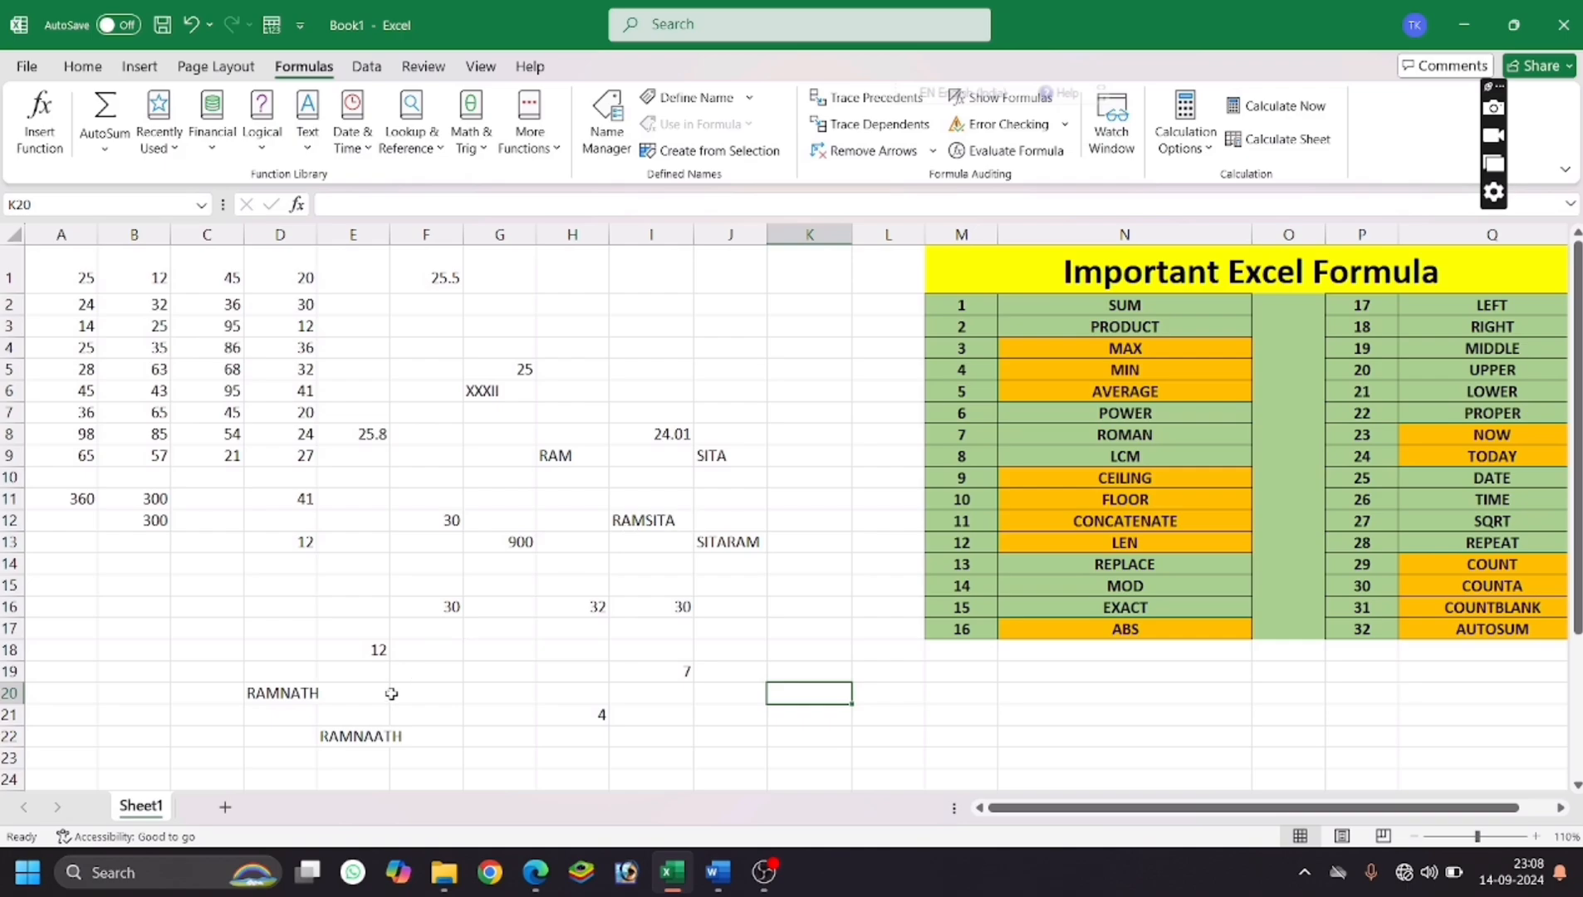
click(816, 646)
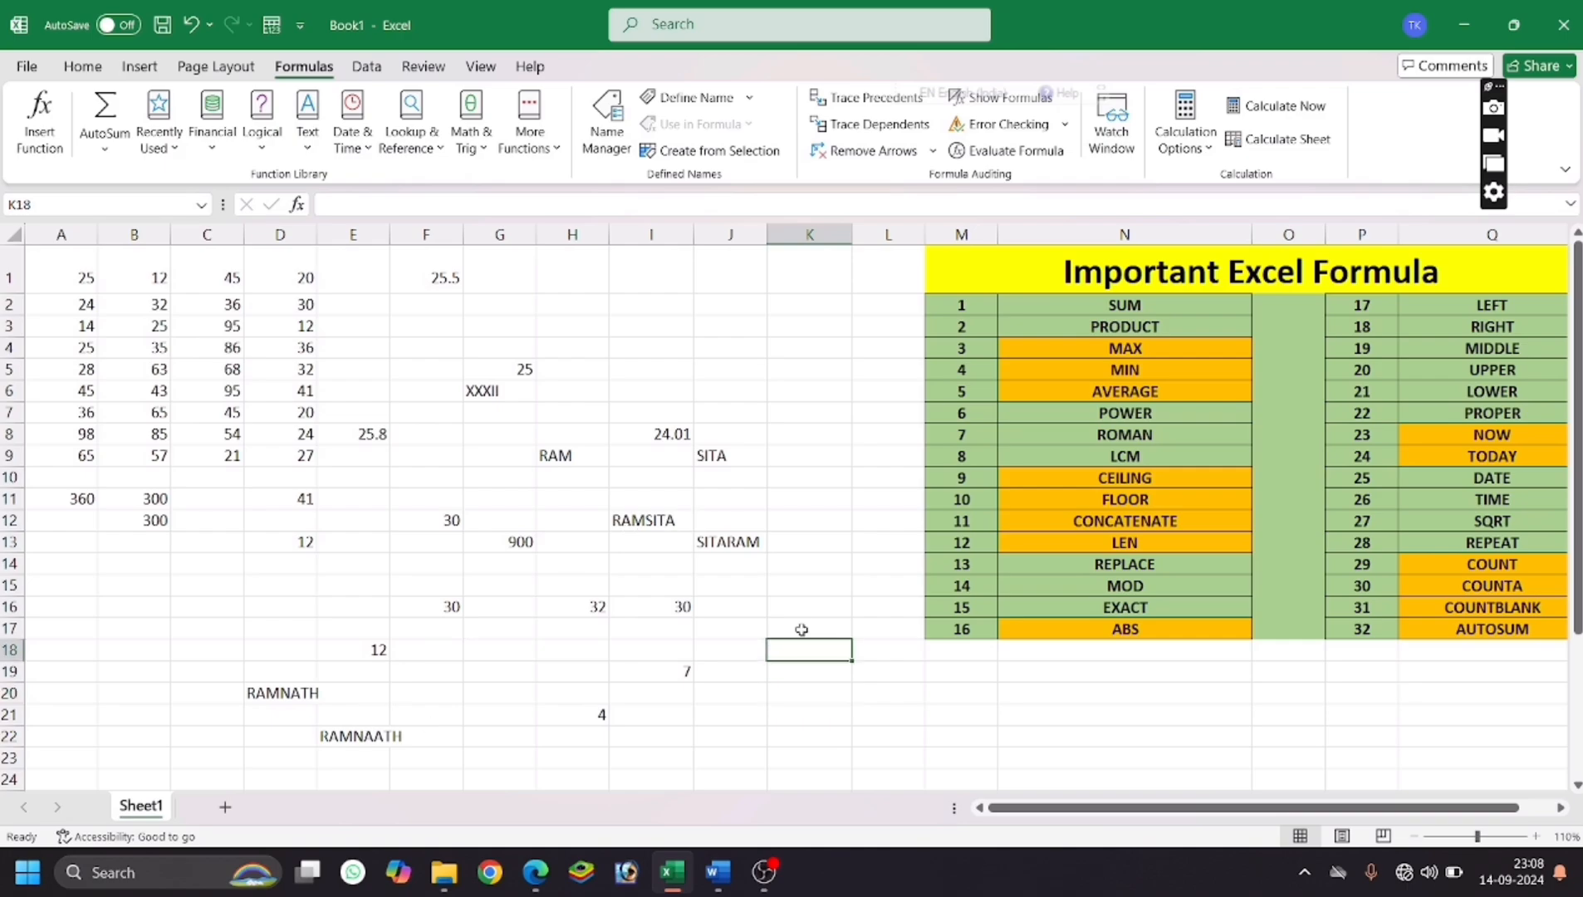
Enter the text RAM in cell I6.
click(648, 388)
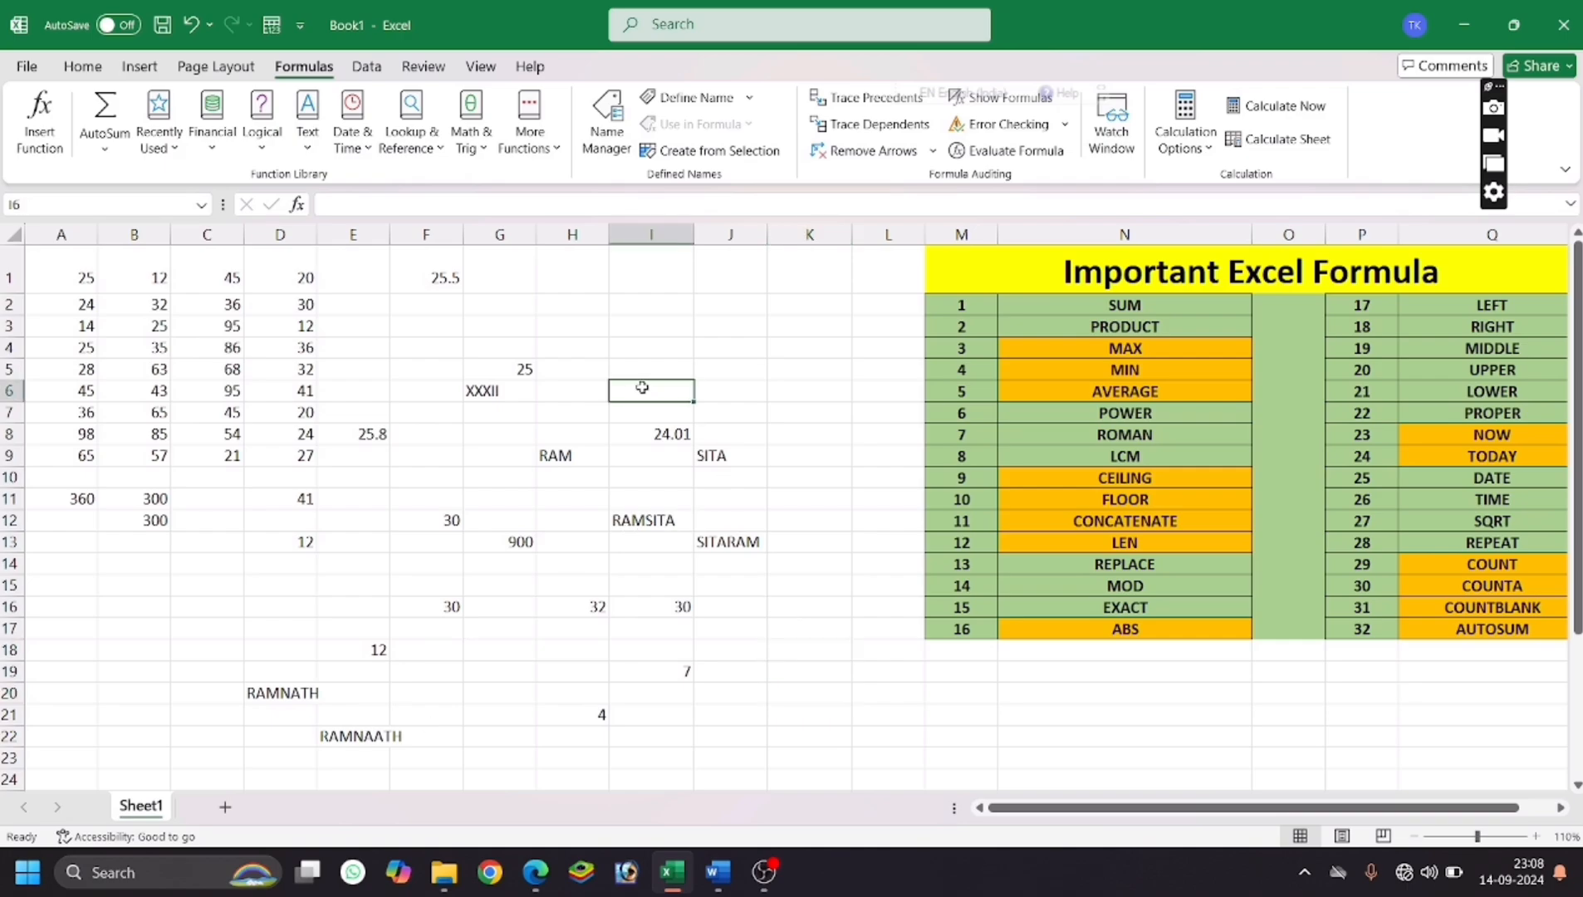
text(RAM)
key(Return)
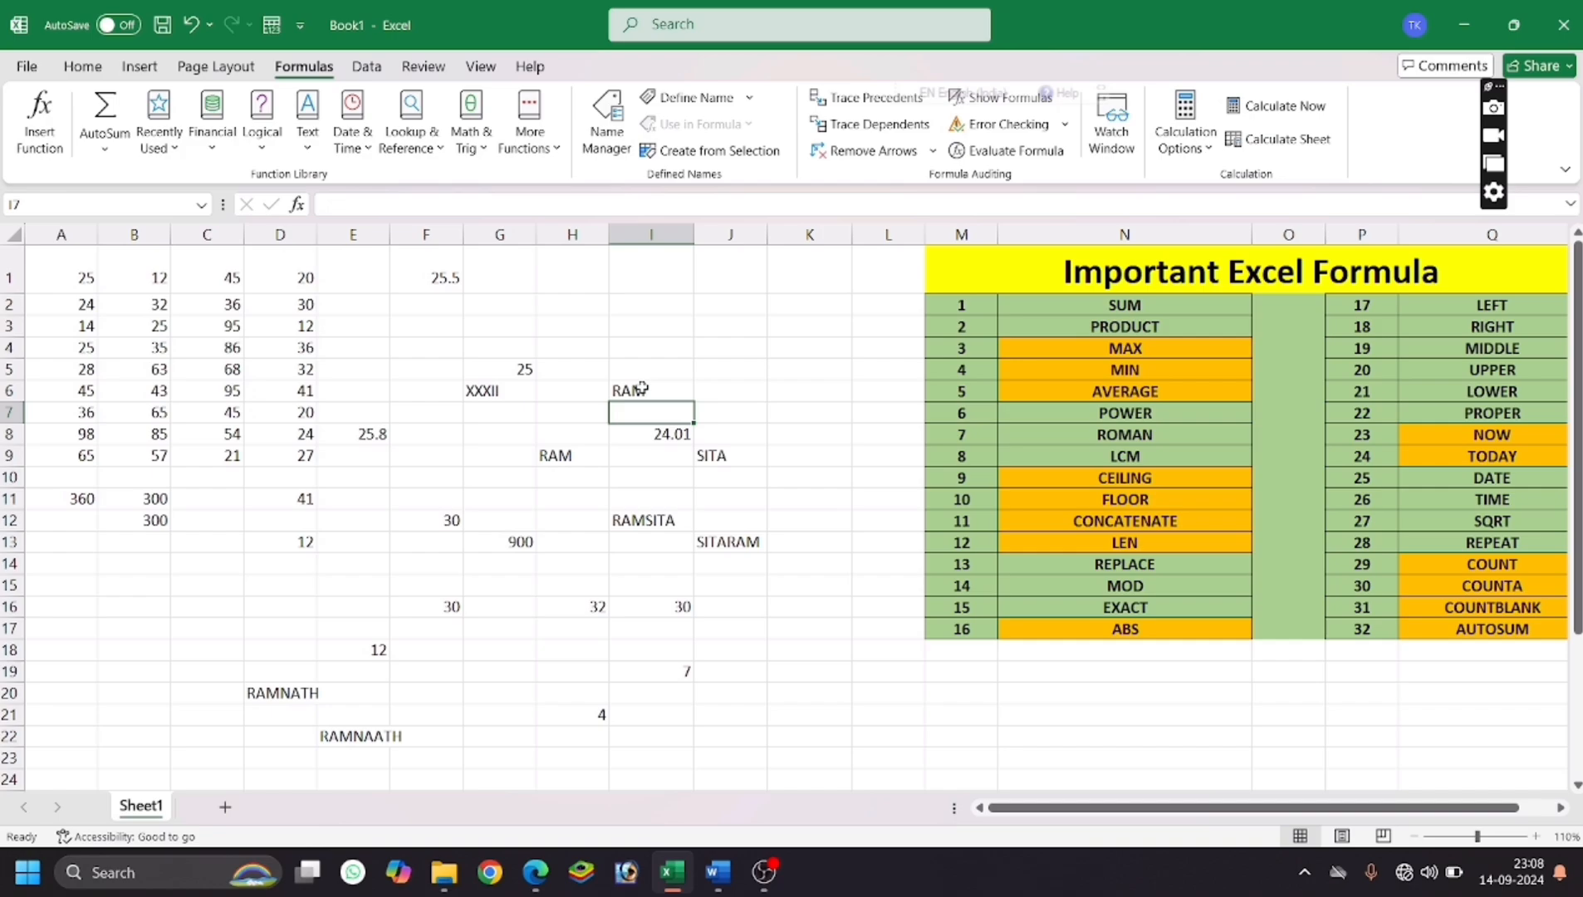
Compare the texts in H9 and I6 with the formula =EXACT(H9,I6) in cell K19.
click(831, 674)
text(=E)
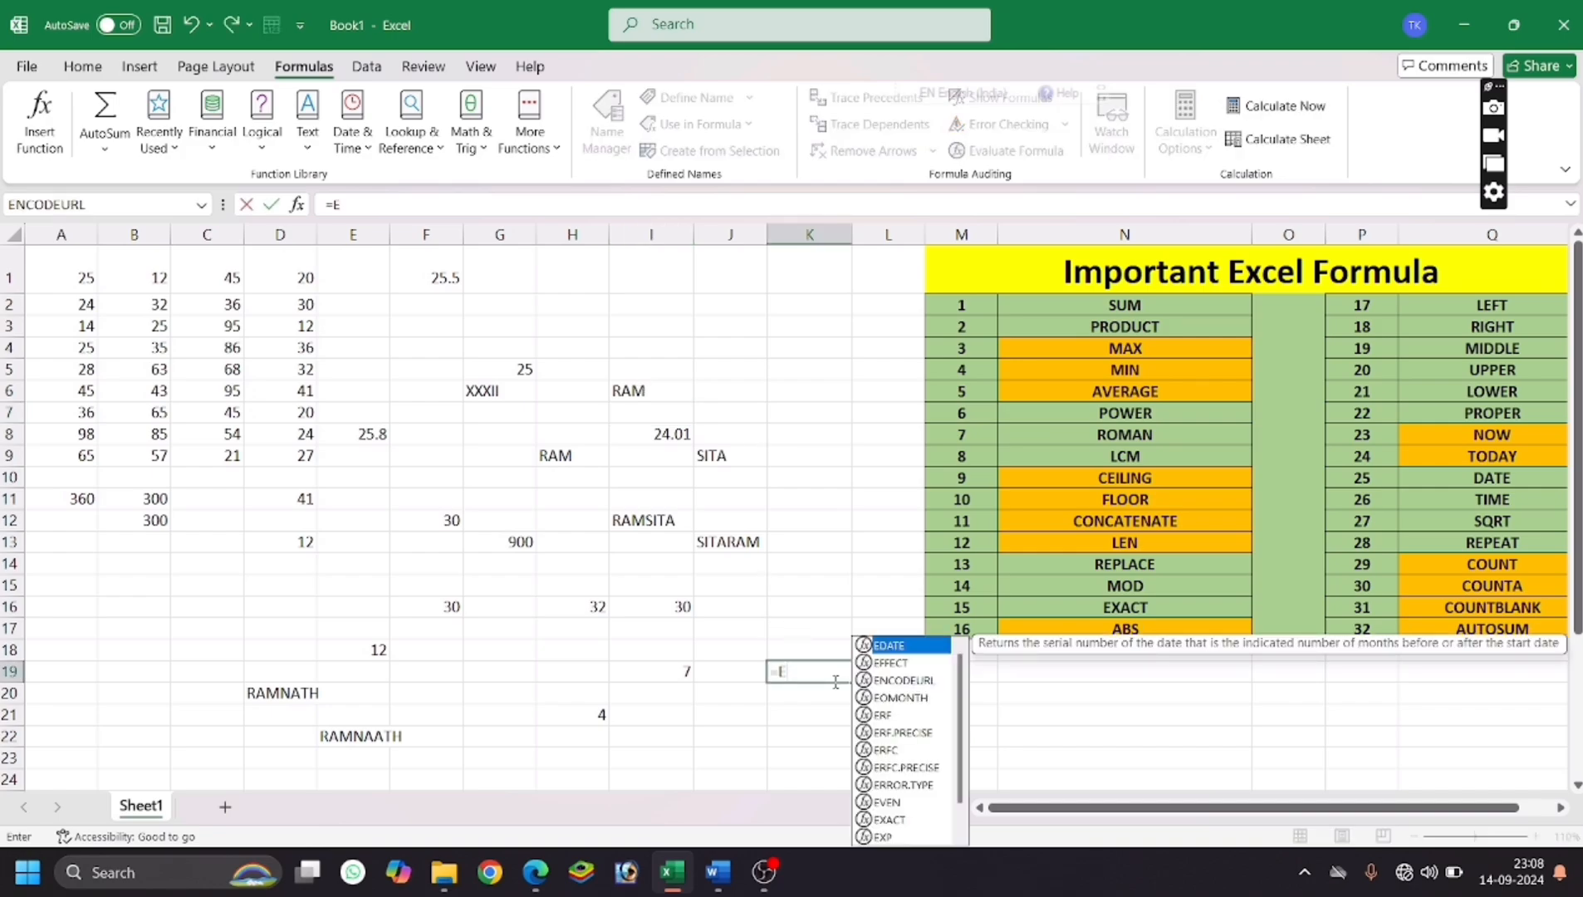
text(XACT()
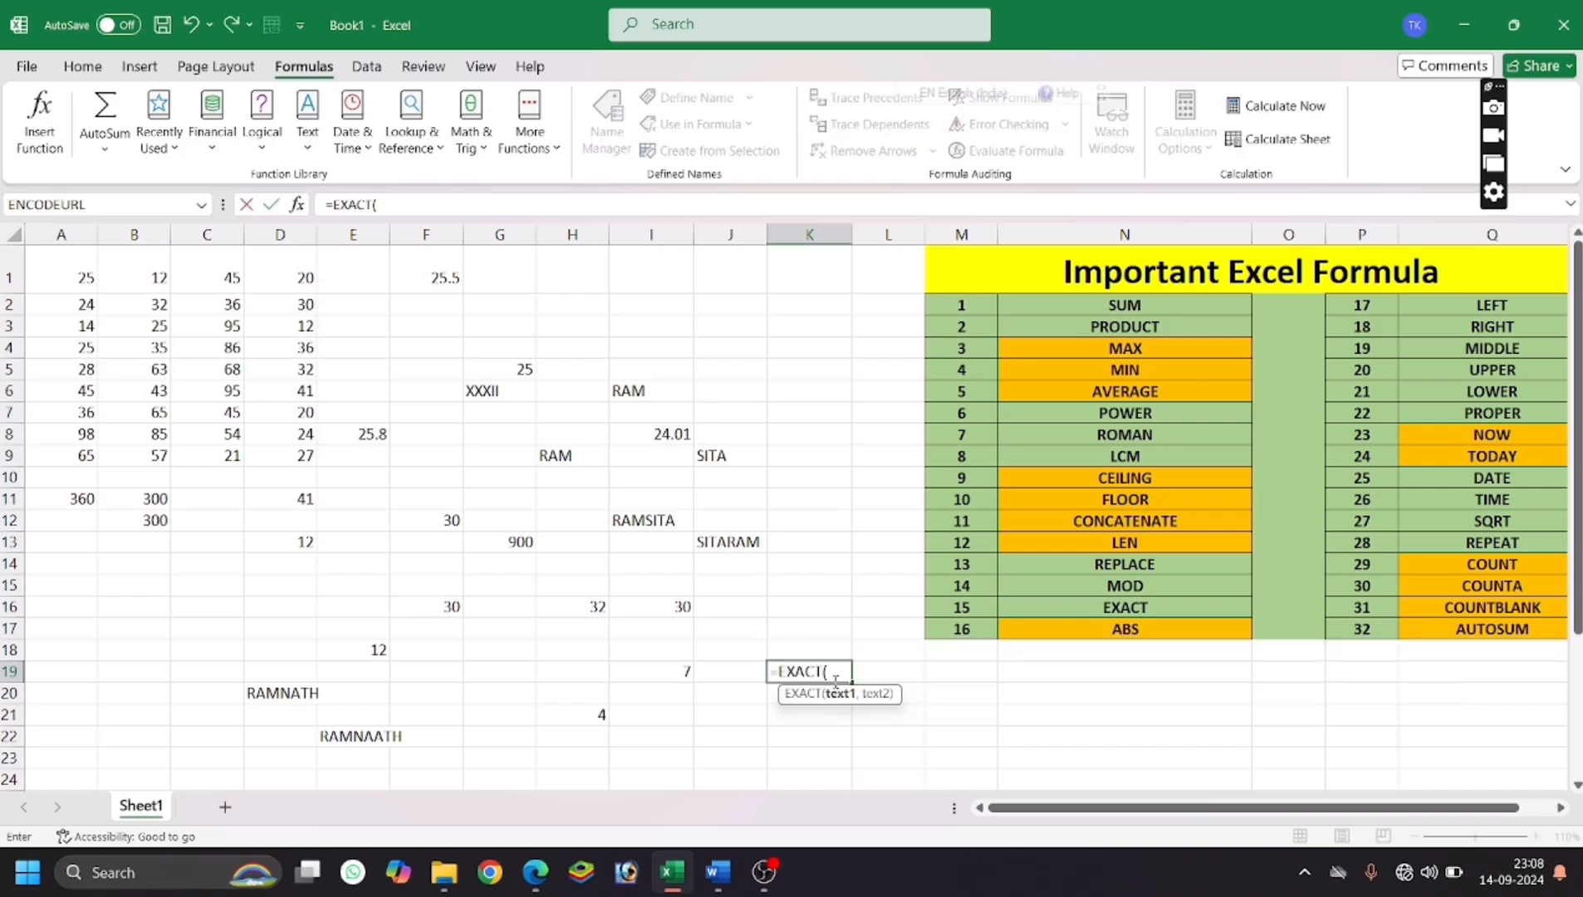
click(570, 463)
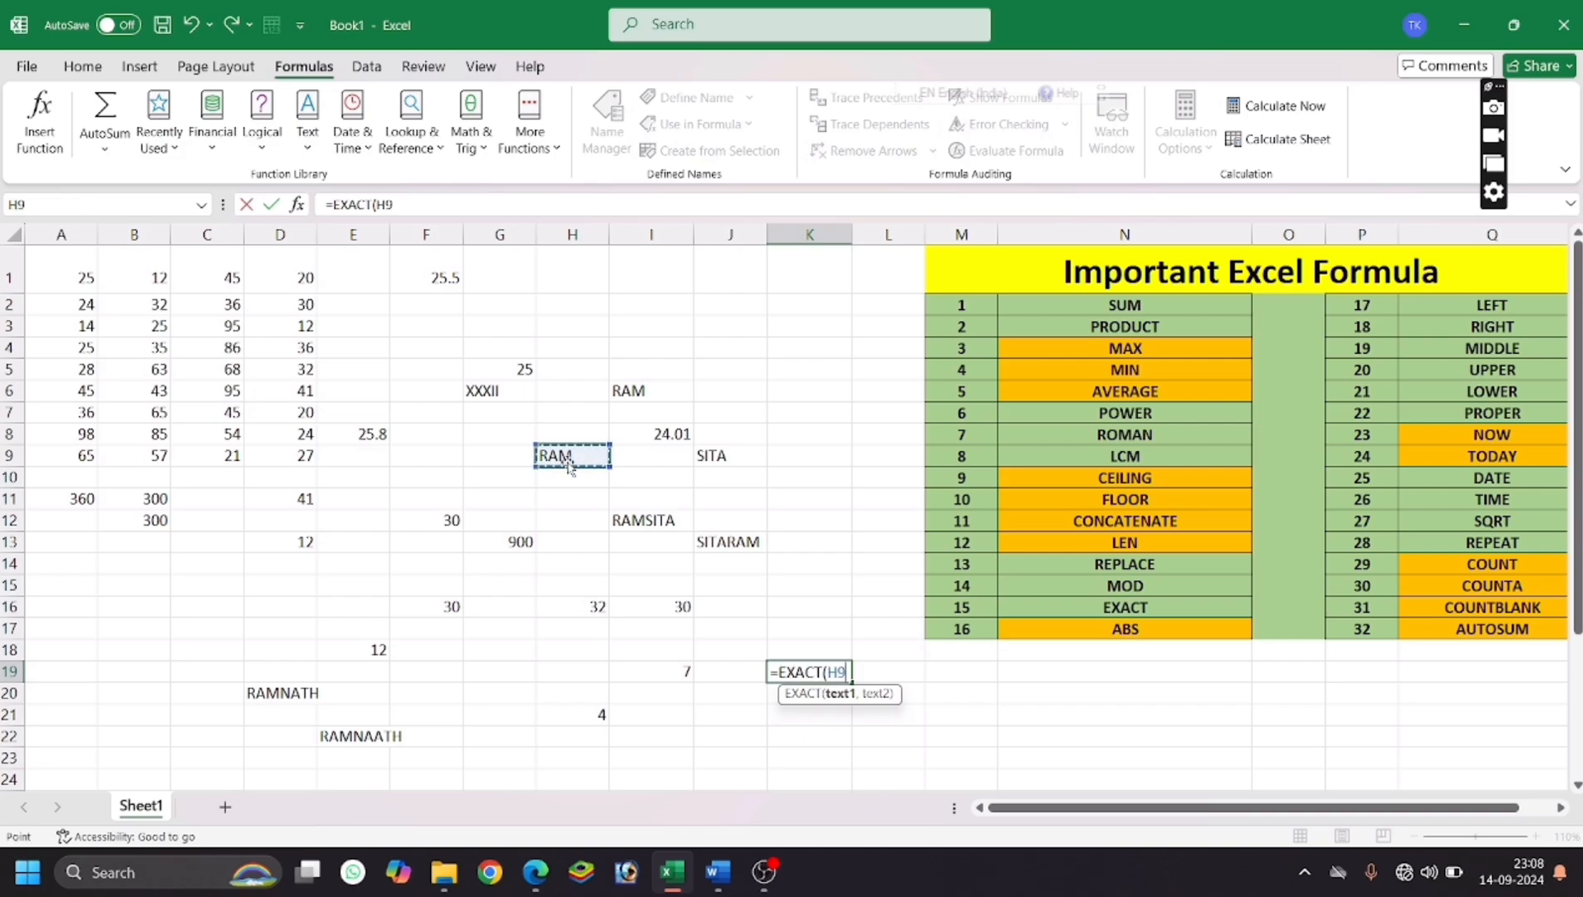
text(,)
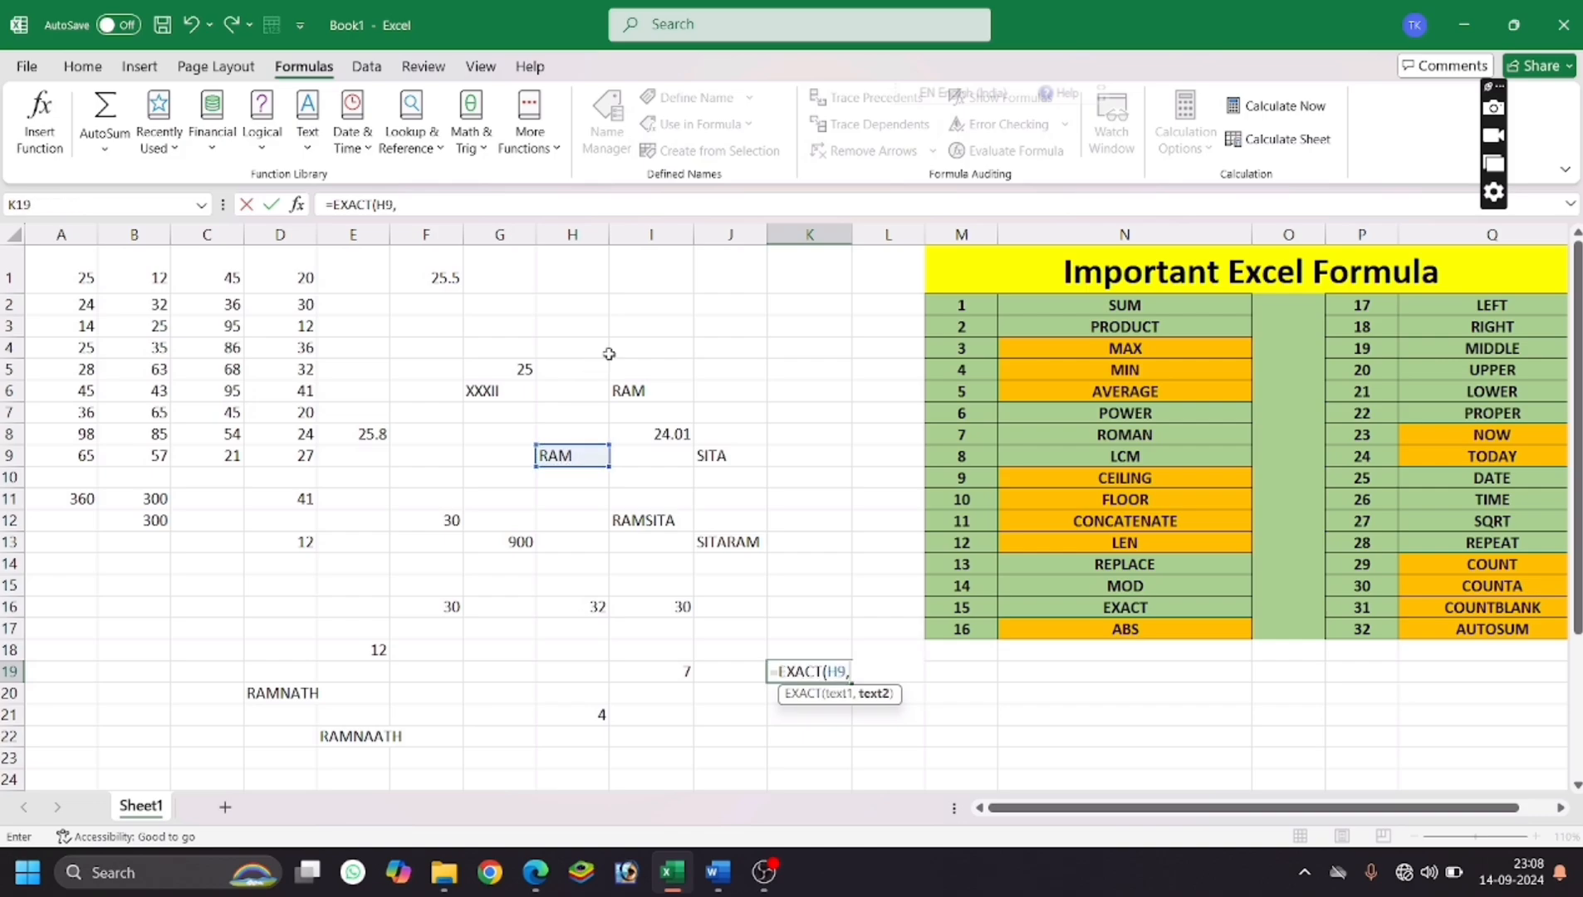
click(641, 392)
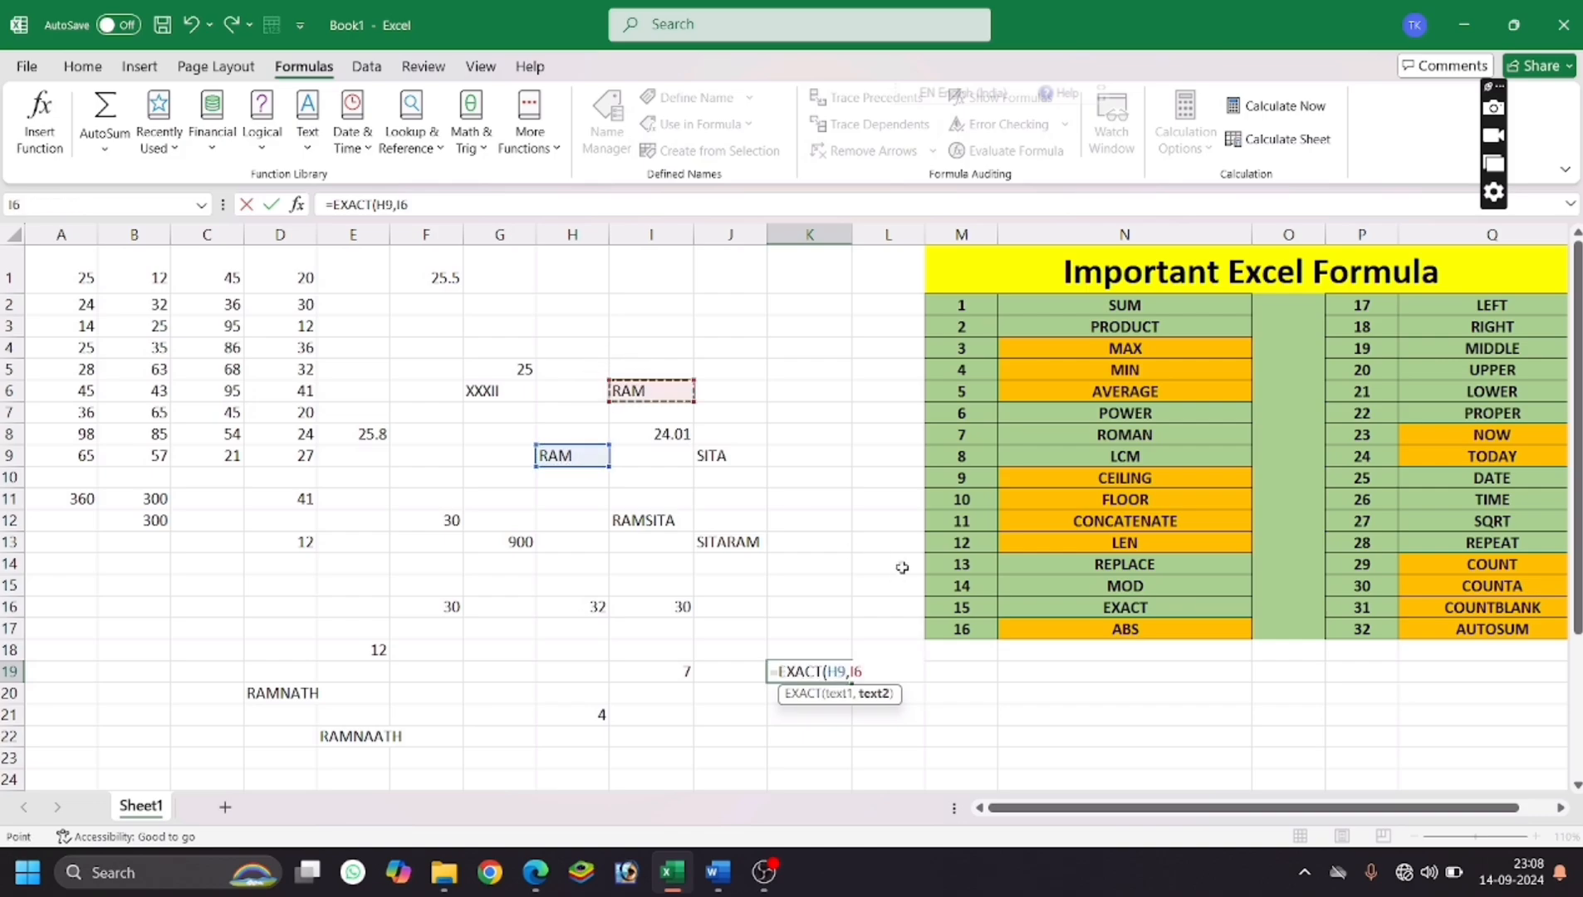
text())
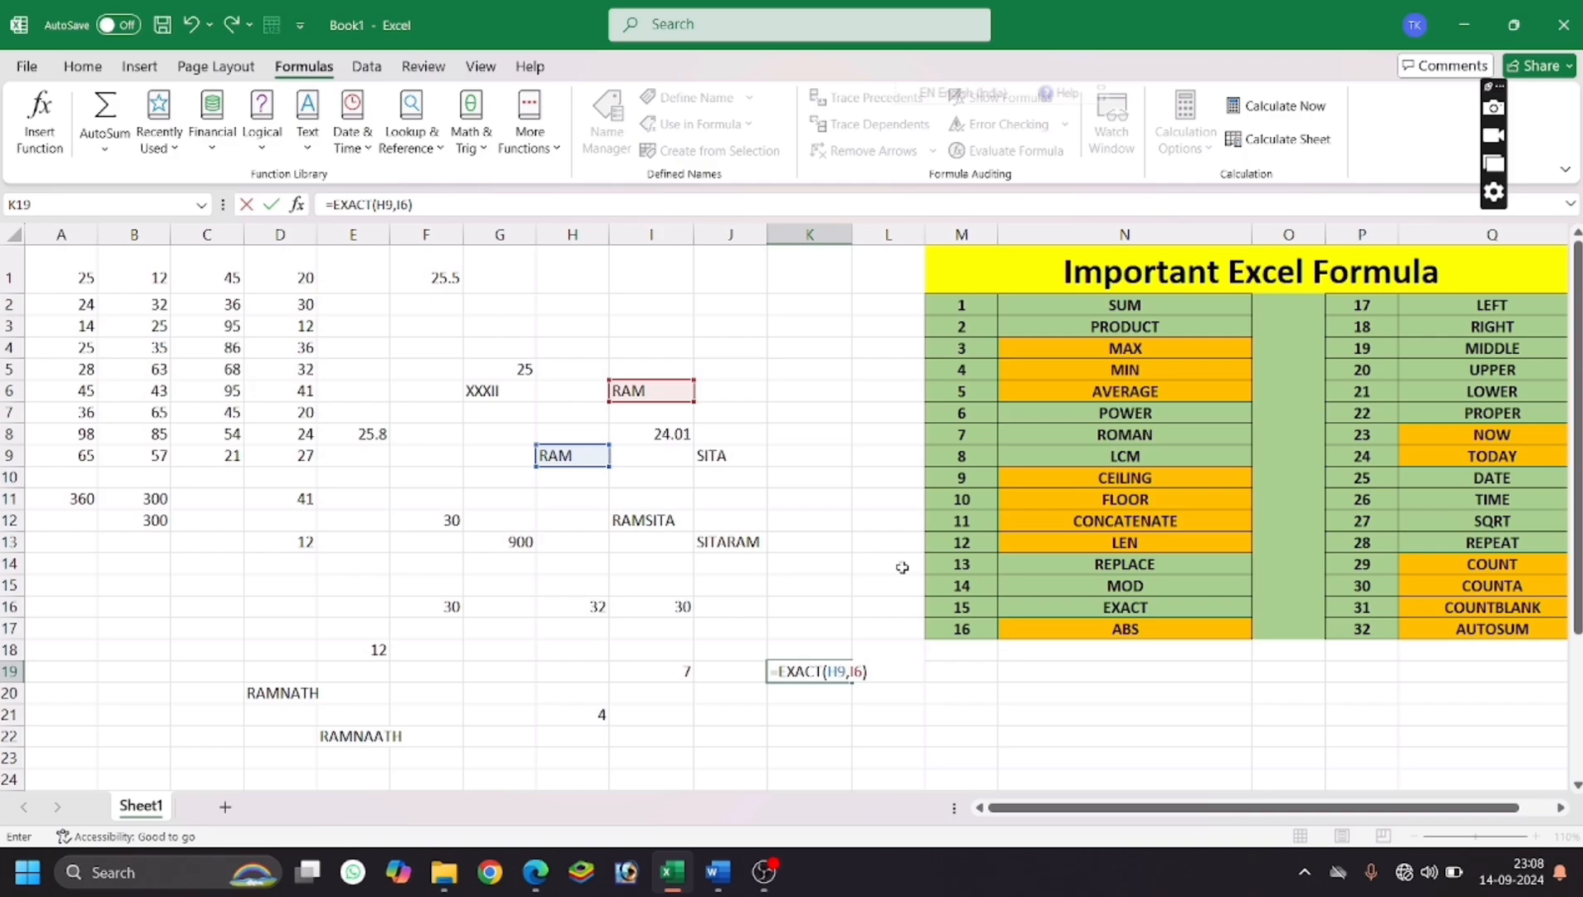
key(Return)
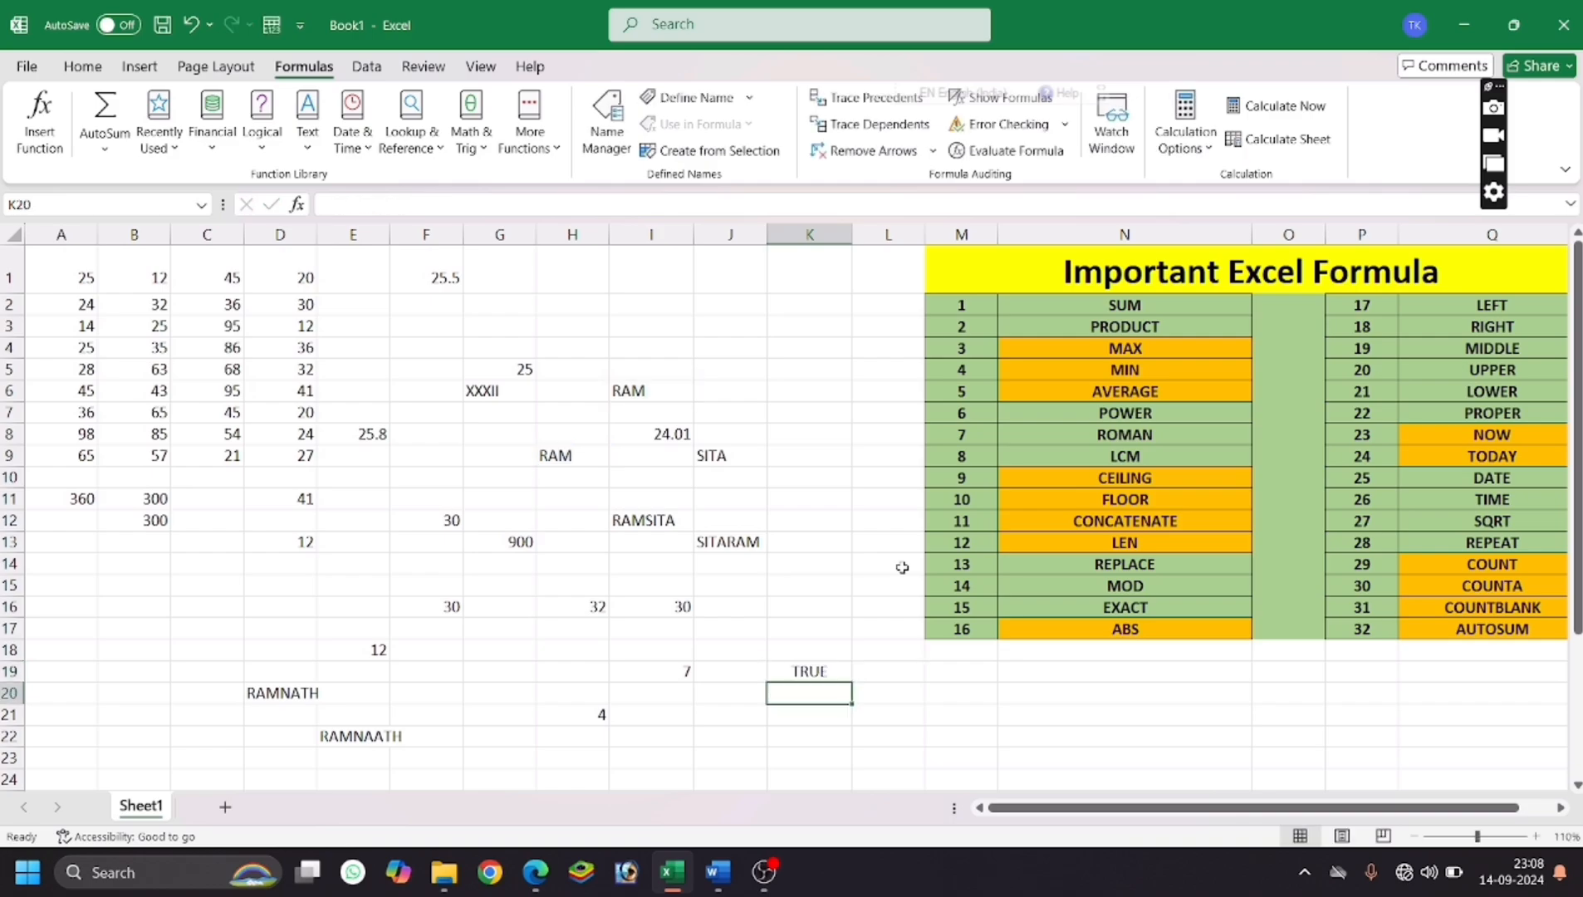
Edit the text in cell I6 to read "RAM A".
double_click(654, 396)
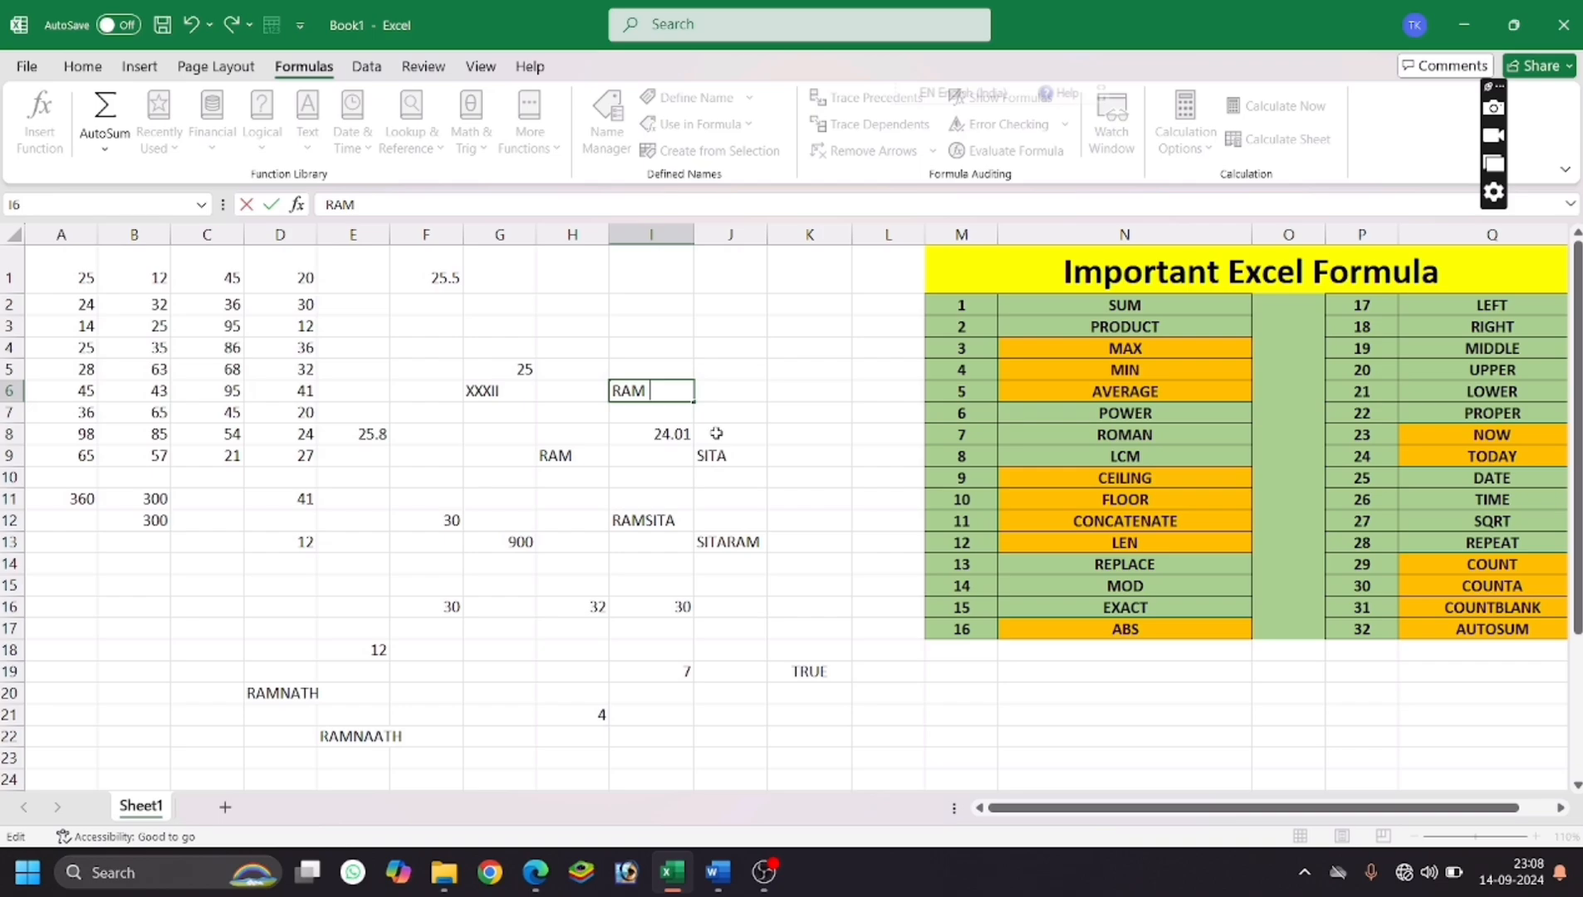
text(A)
key(Return)
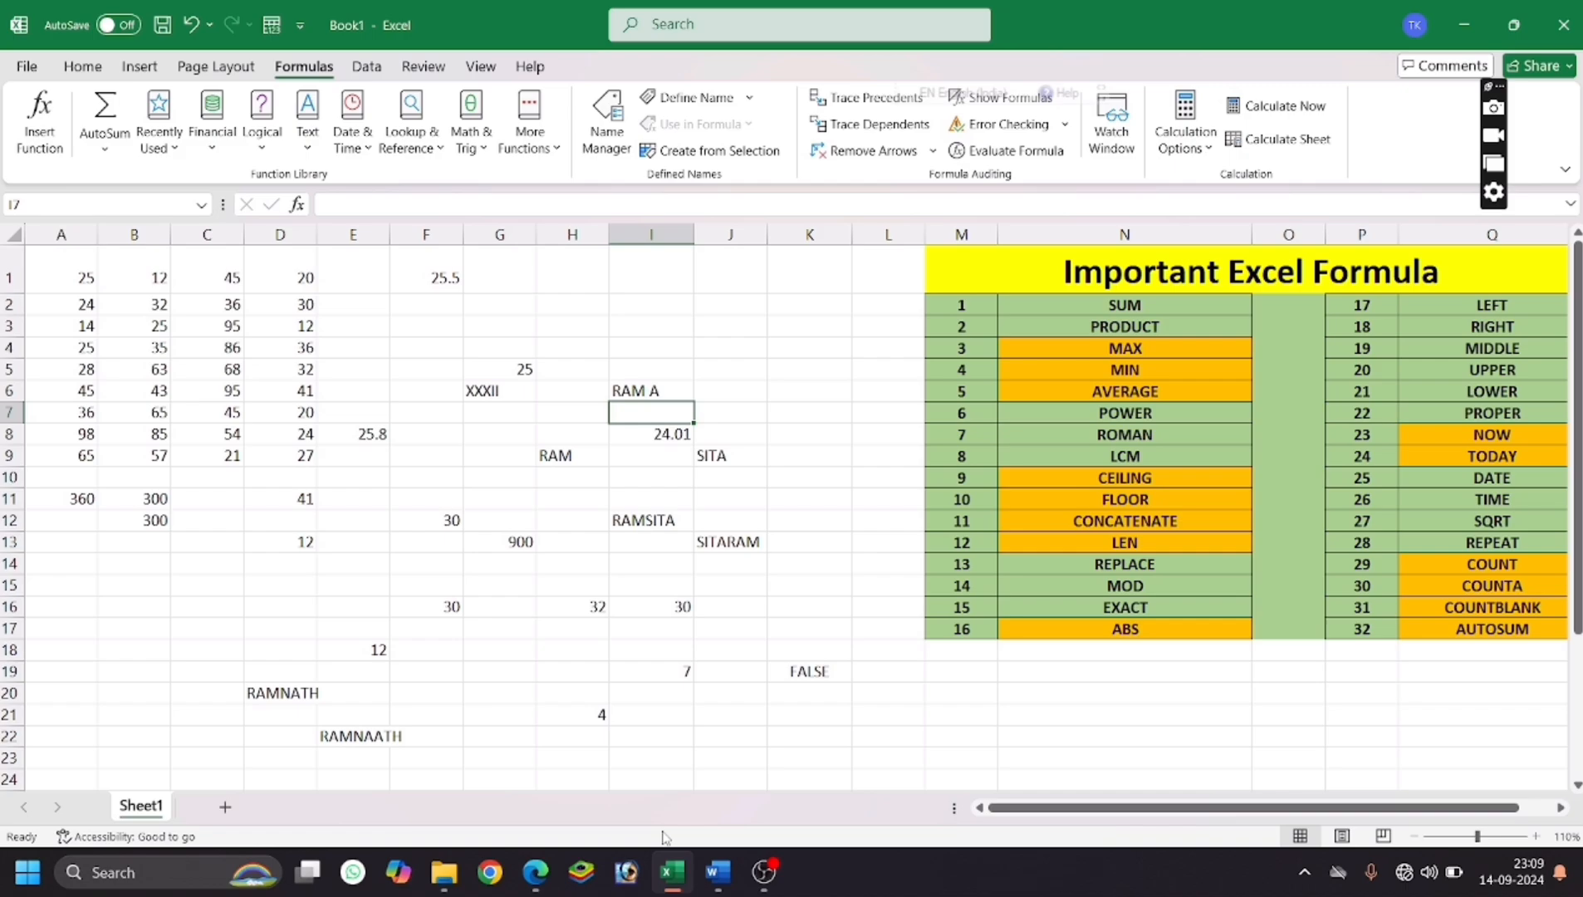
click(490, 689)
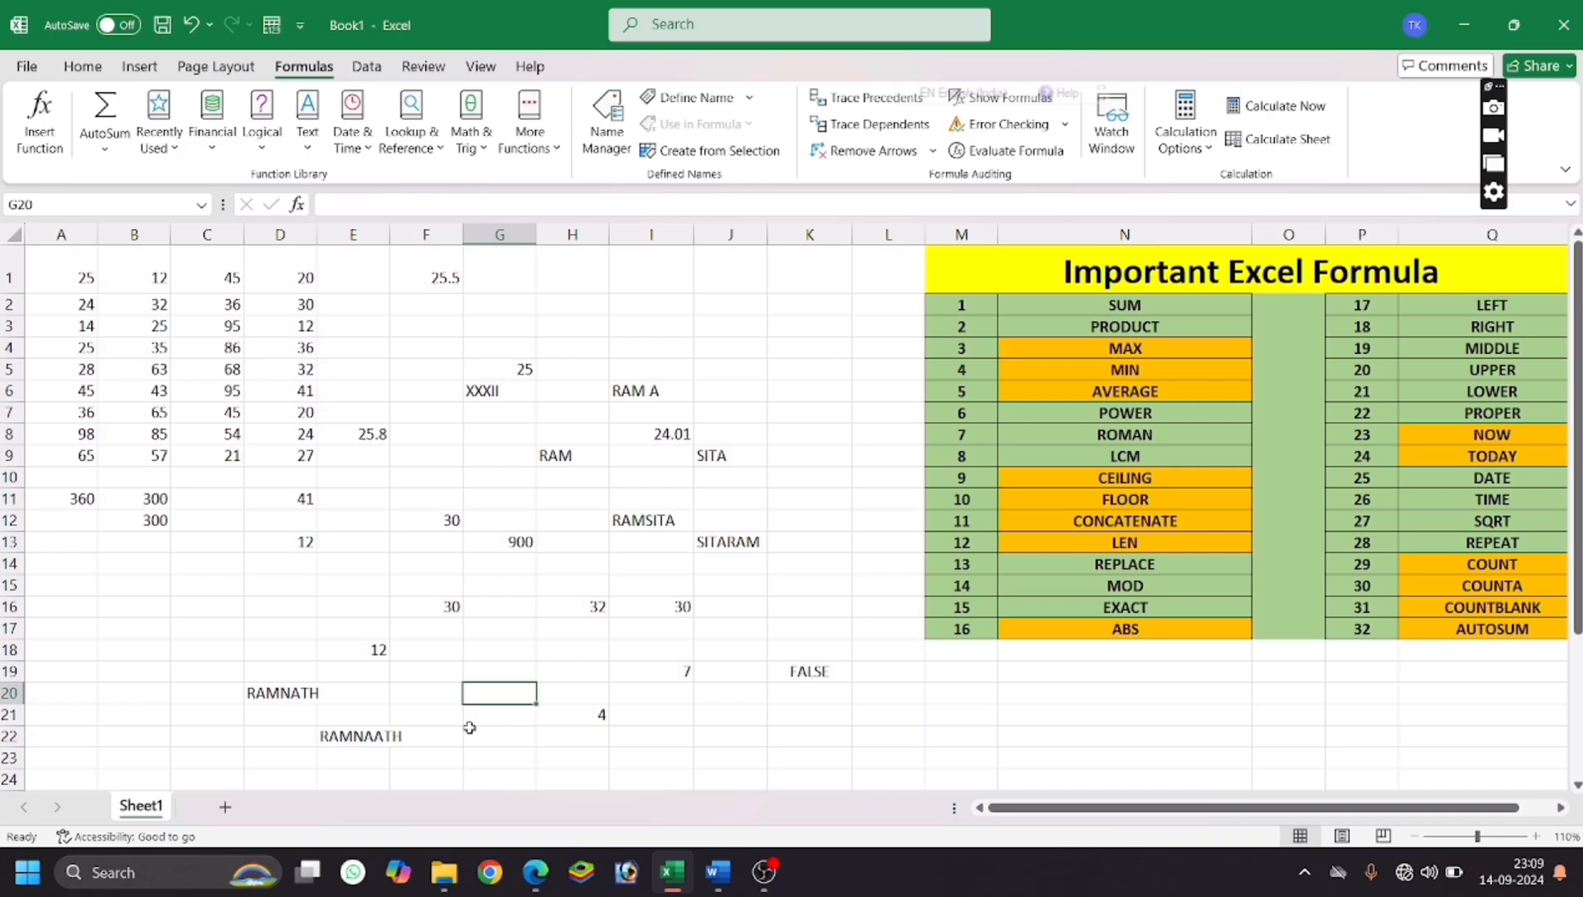
click(521, 661)
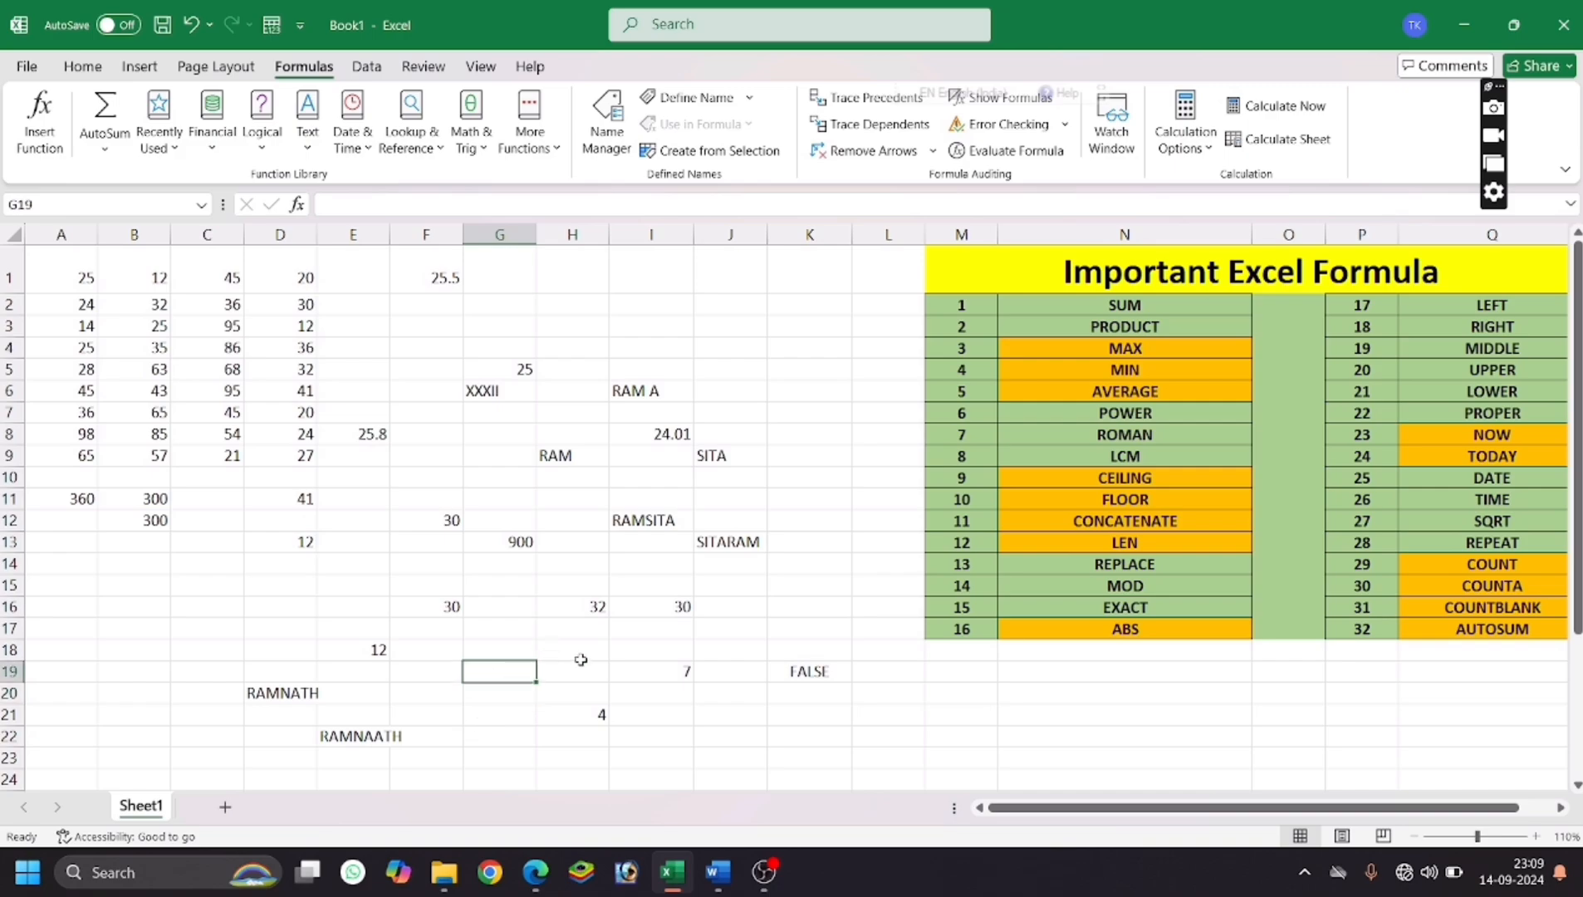
click(683, 755)
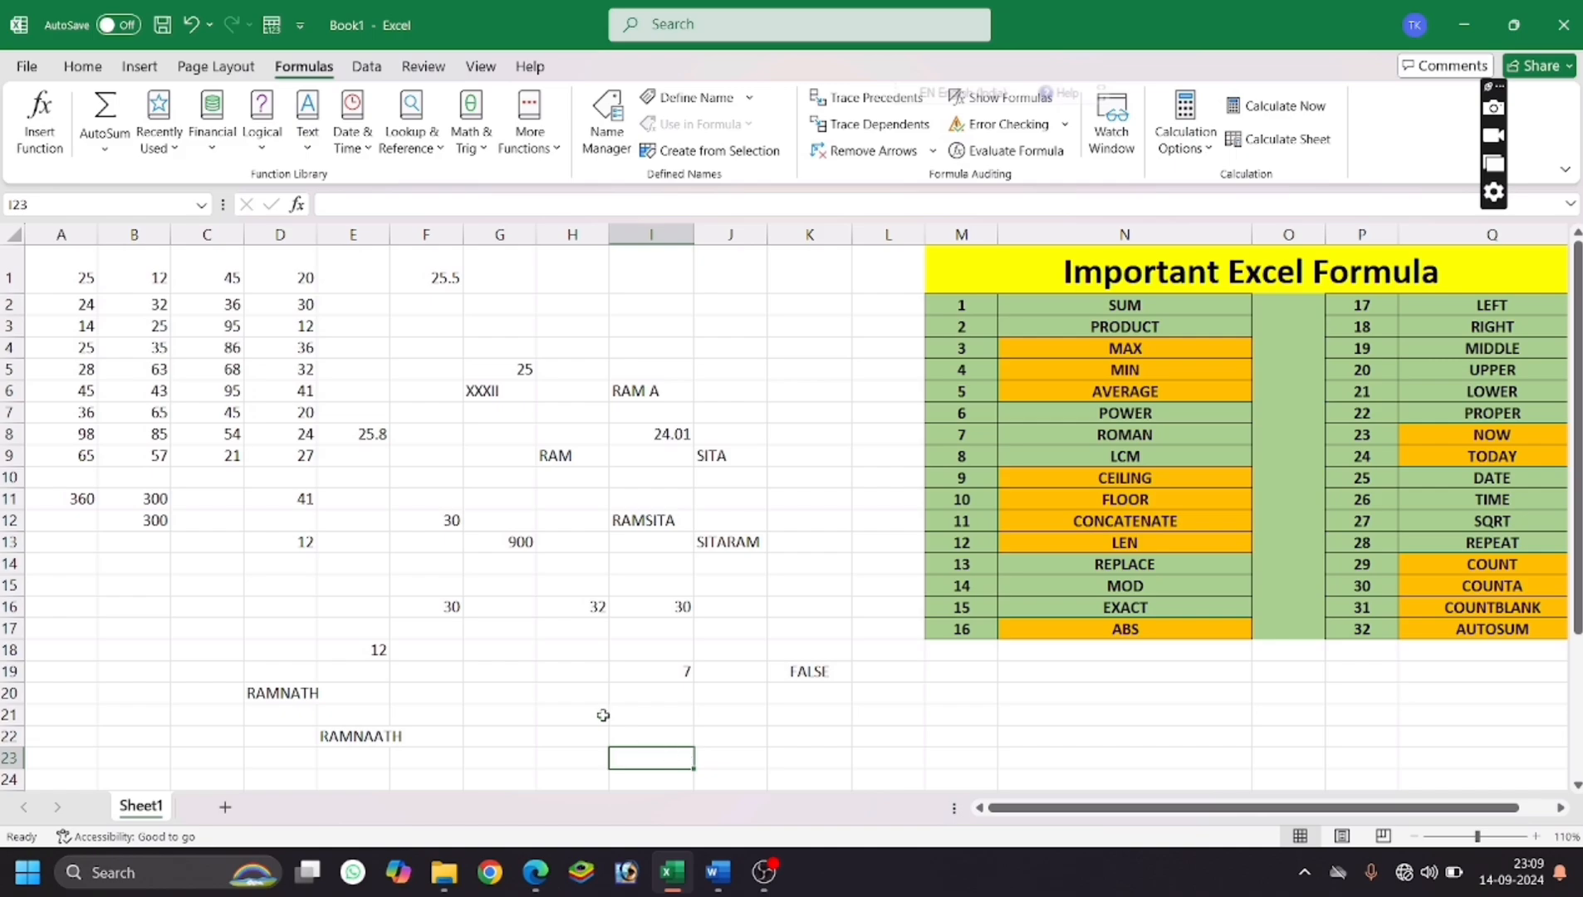
Enter -32 in G19 and compute its absolute value in G20 with the formula =ABS(G19).
click(509, 672)
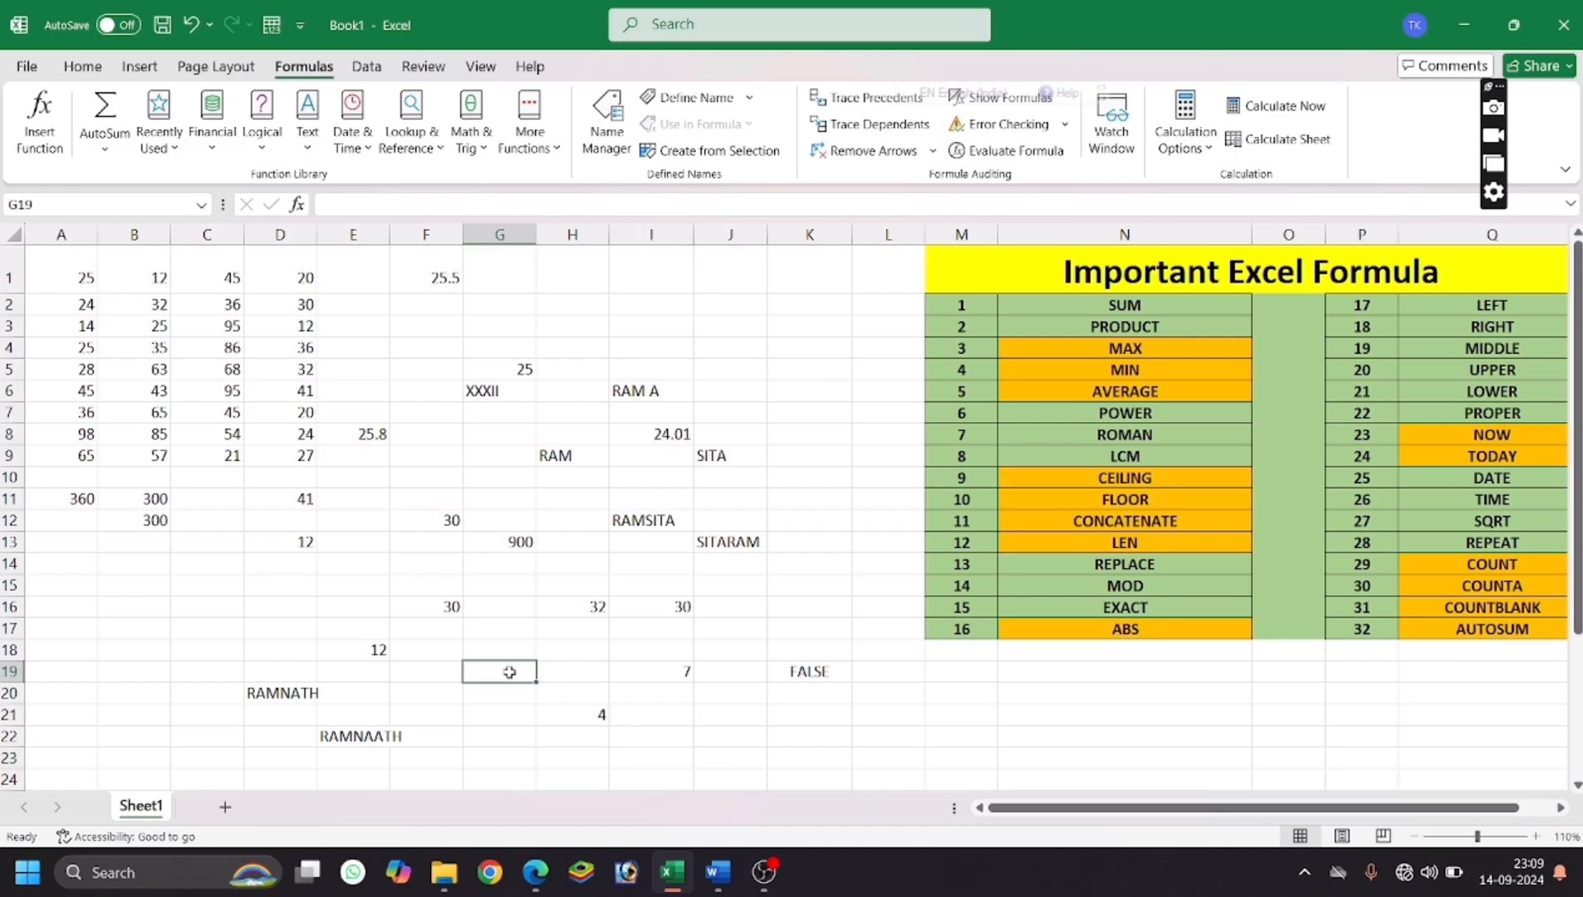
text(32)
key(Return)
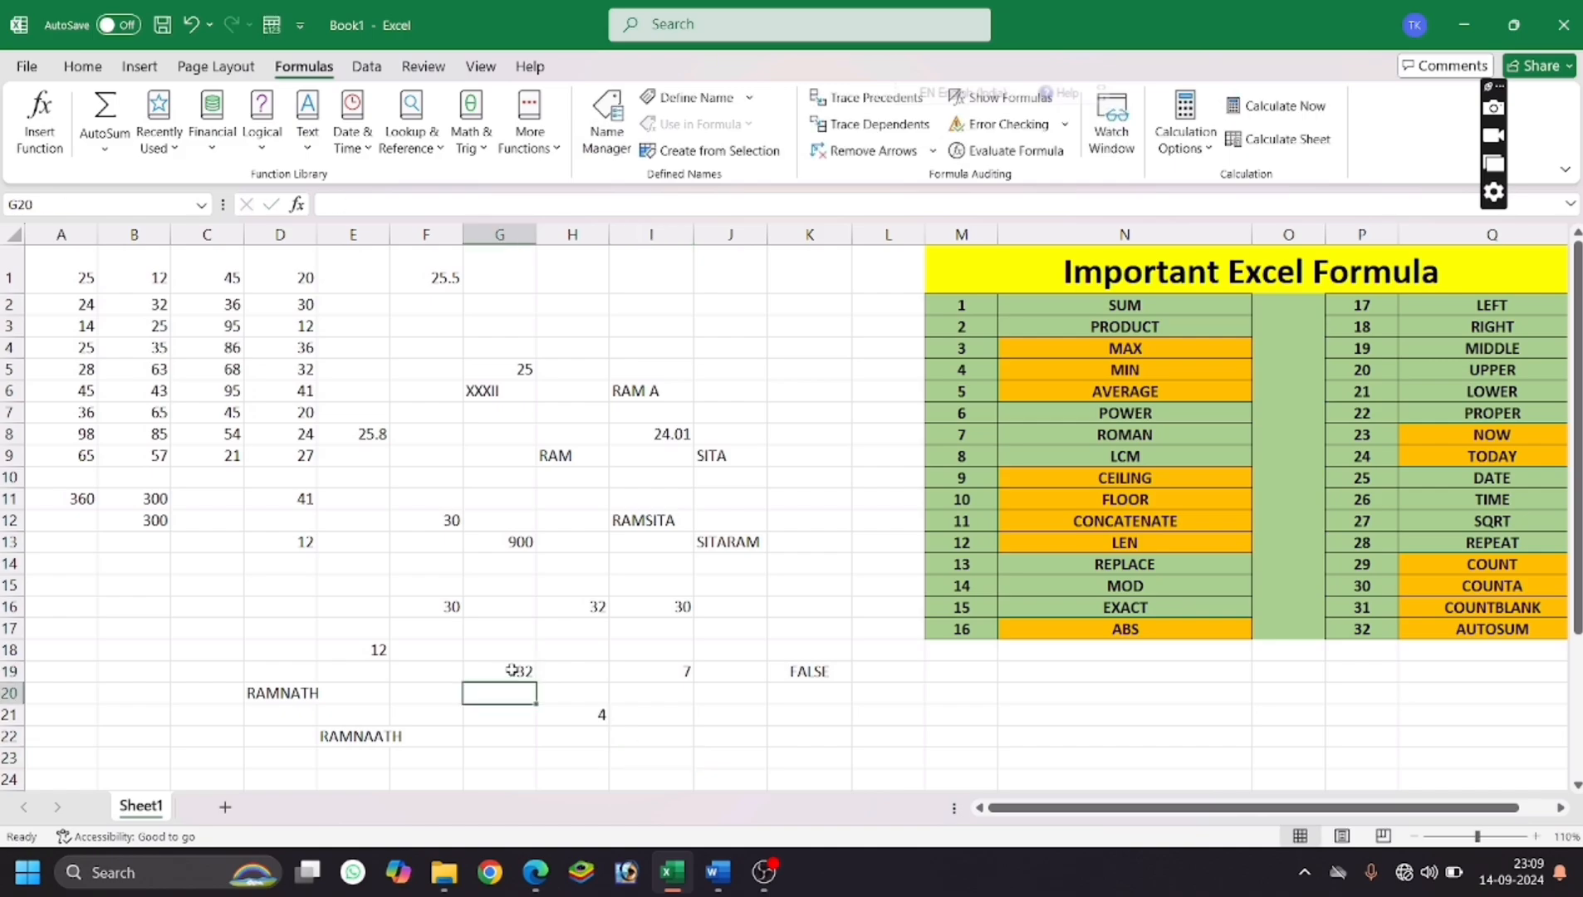
text(=ABS()
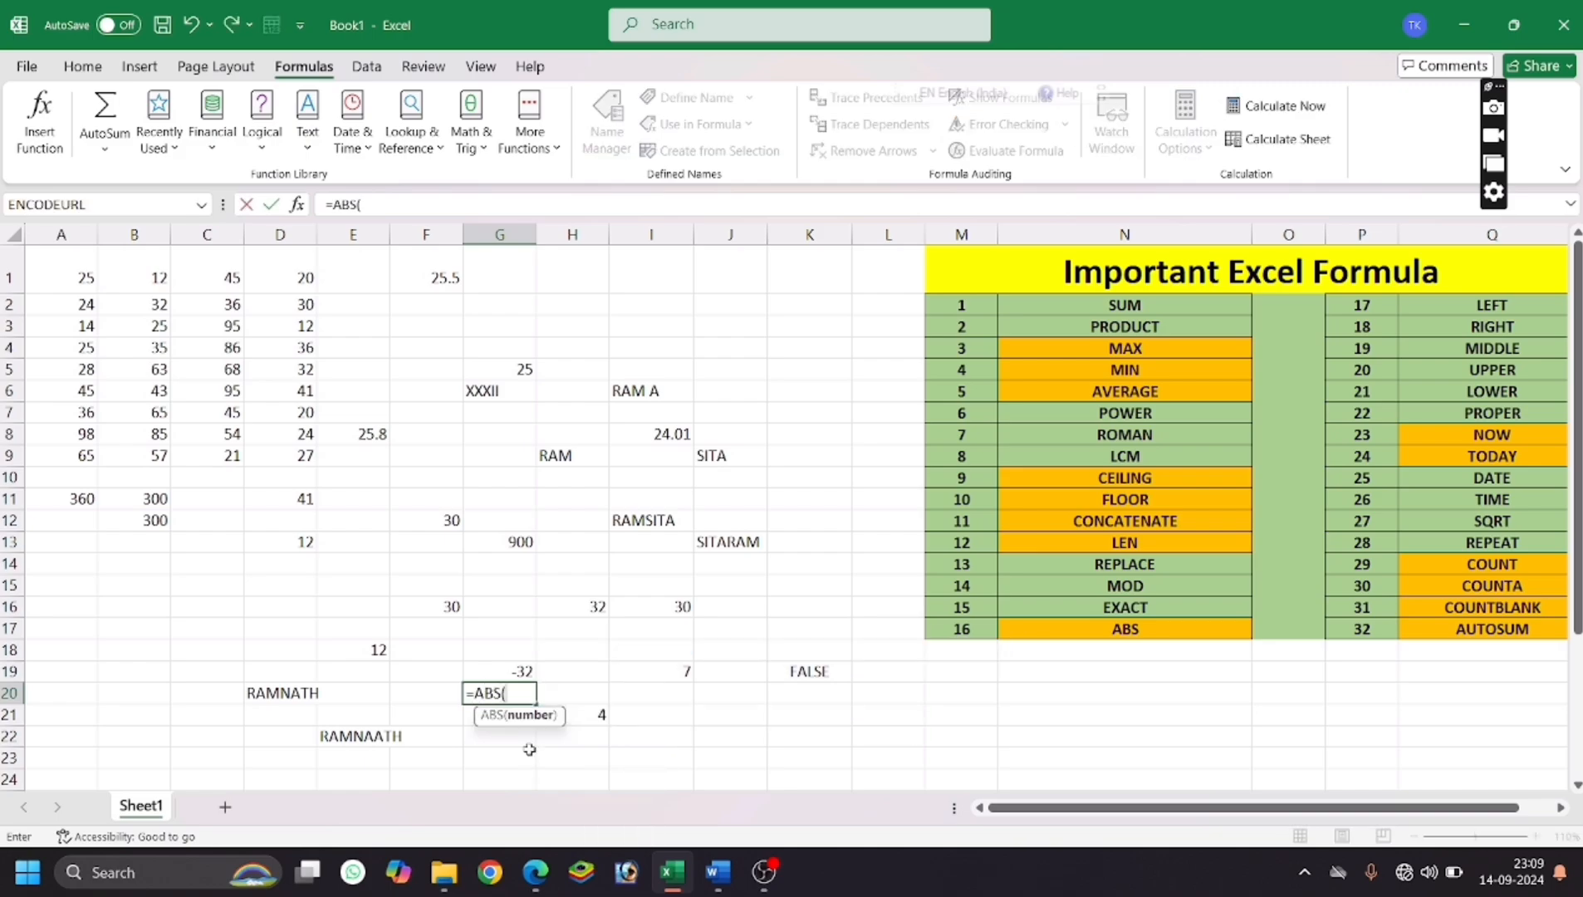
click(523, 671)
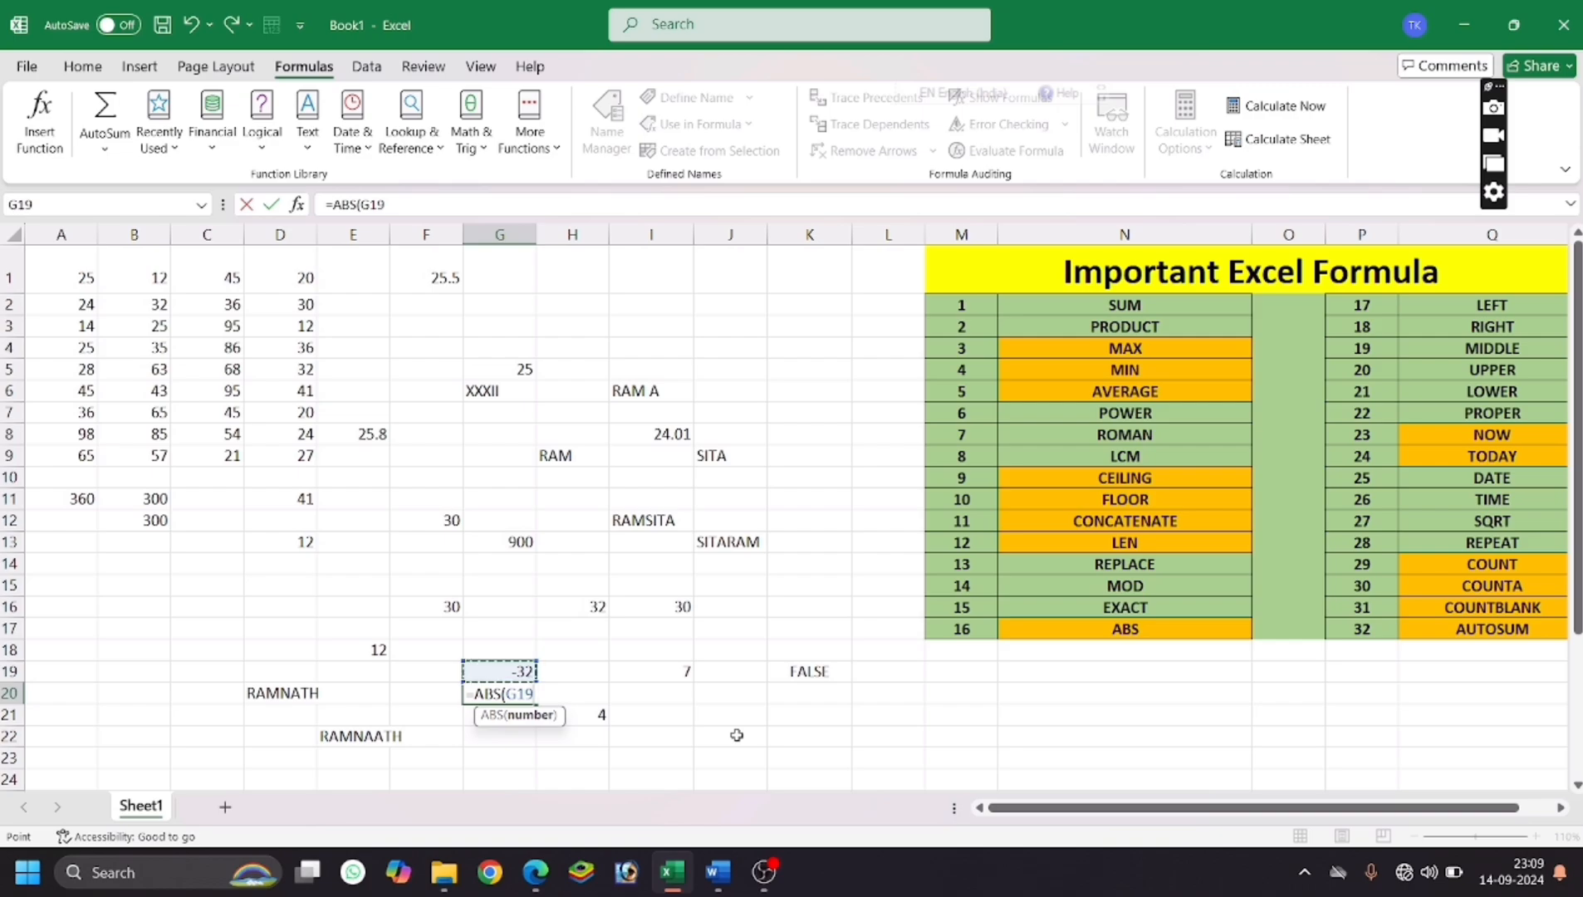
text())
key(Return)
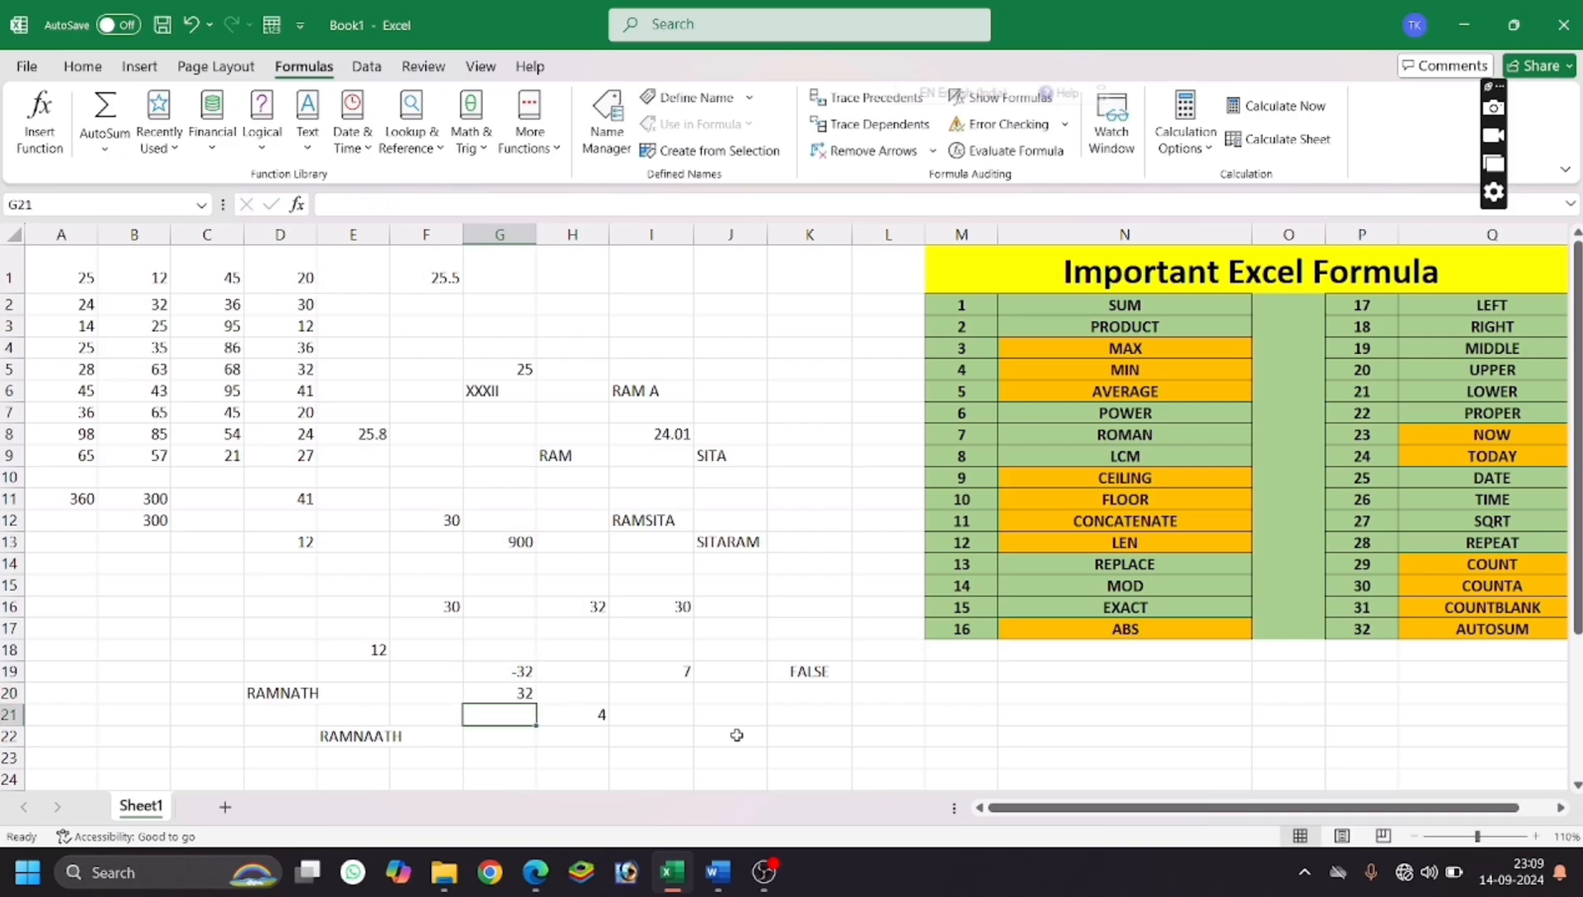
click(528, 692)
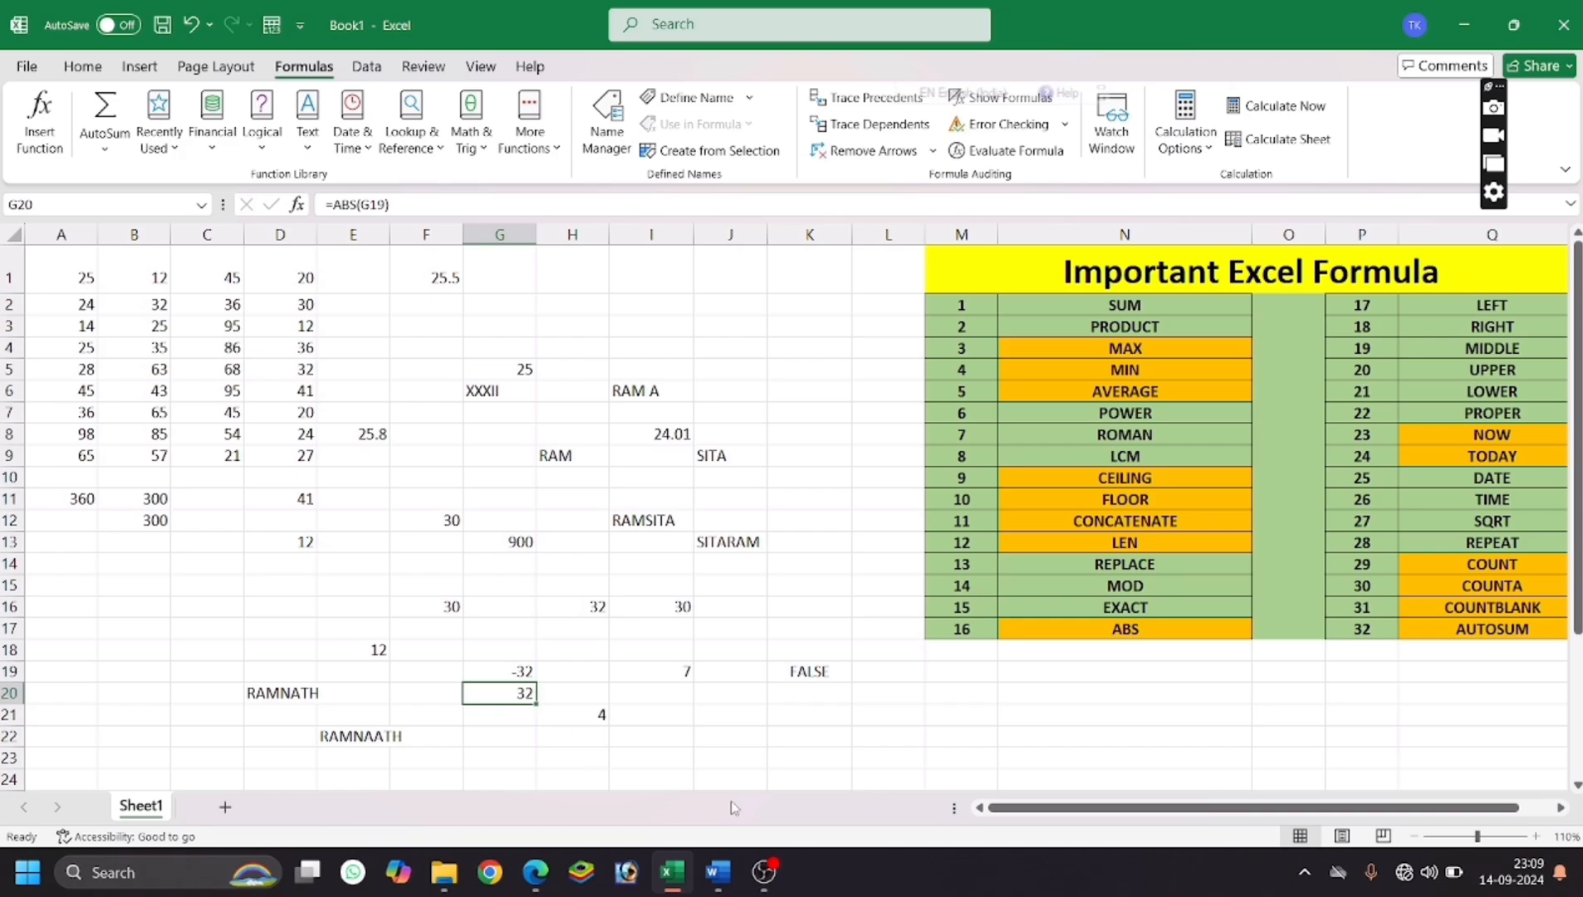
Select the formula names from SUM to ABS in N2:N17 to review them.
click(771, 742)
drag(1161, 313, 1137, 635)
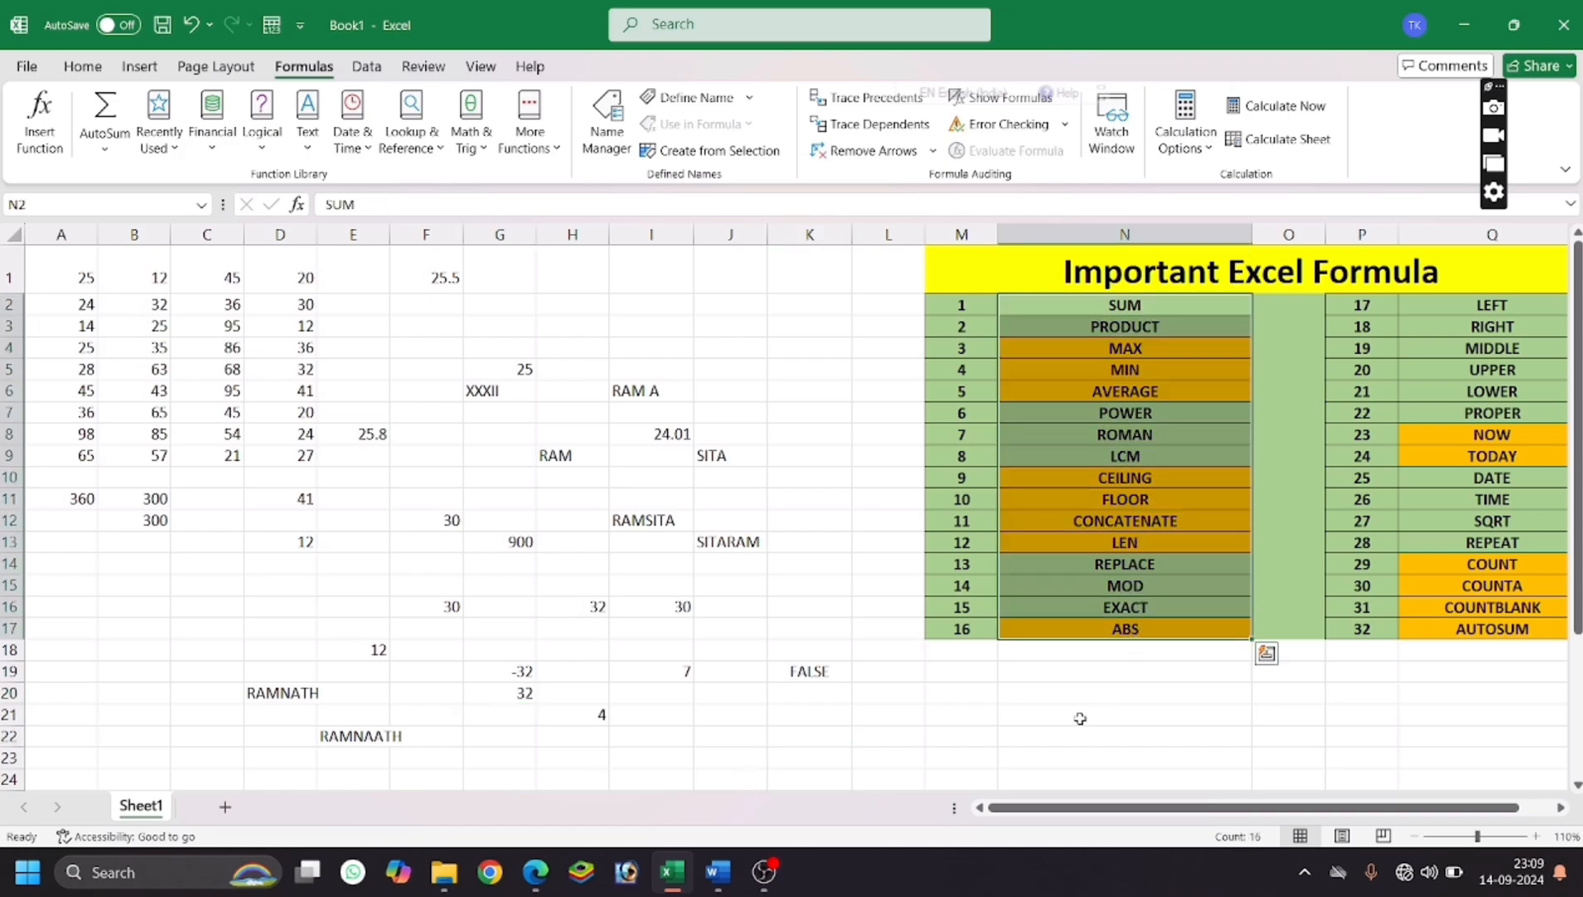
Extract the first three characters of the text in I12 with the formula =LEFT(I12,3) in cell J23.
click(1064, 739)
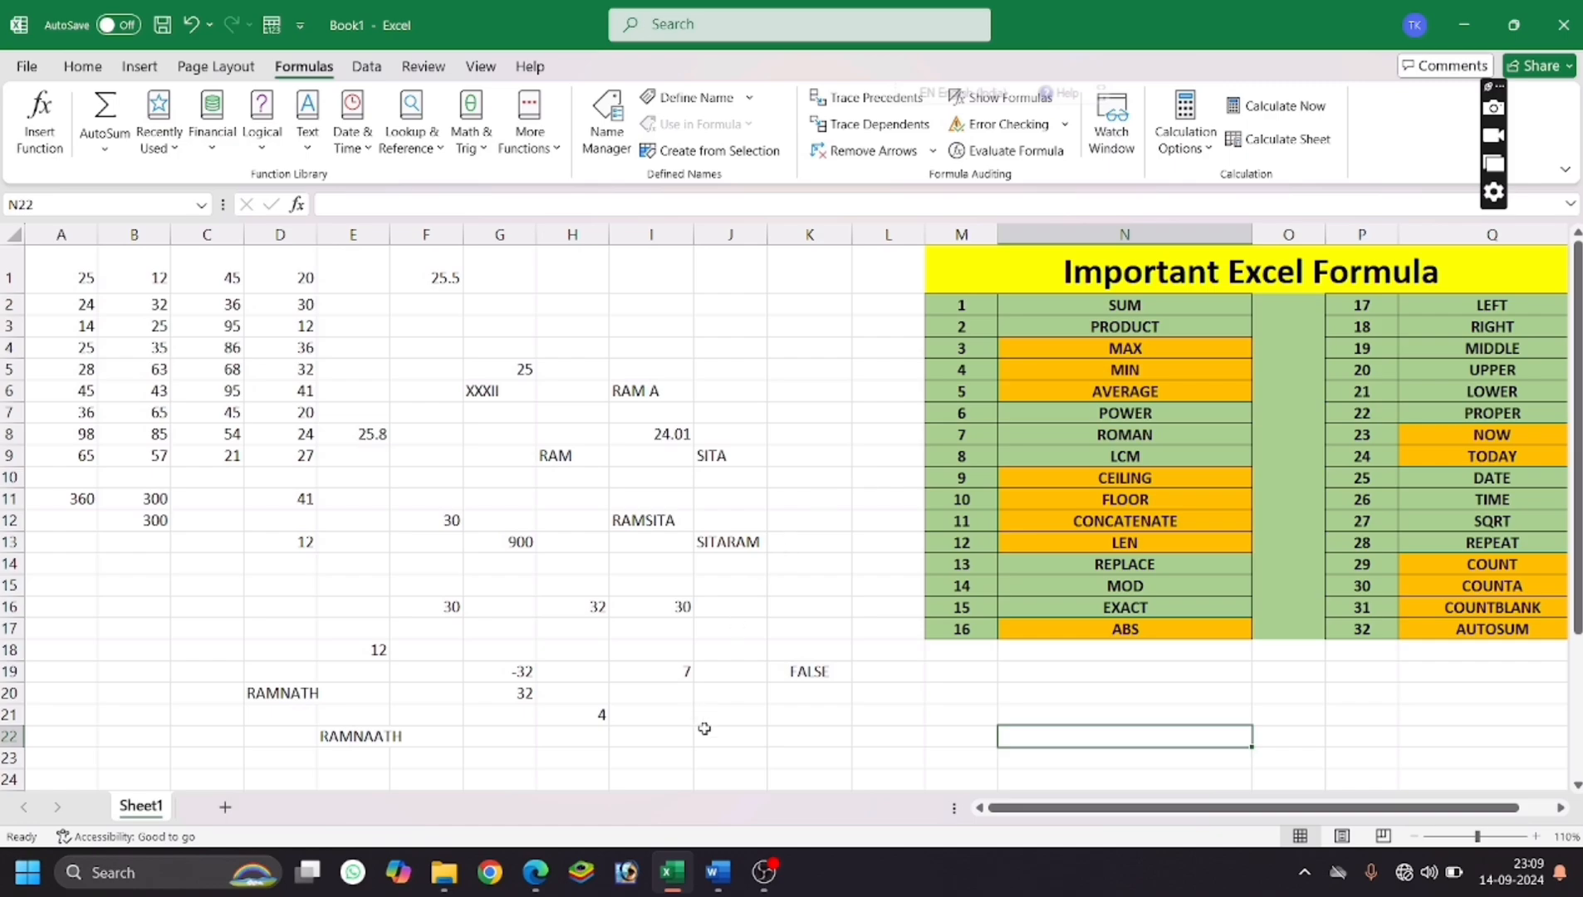
click(710, 758)
text(=LEF)
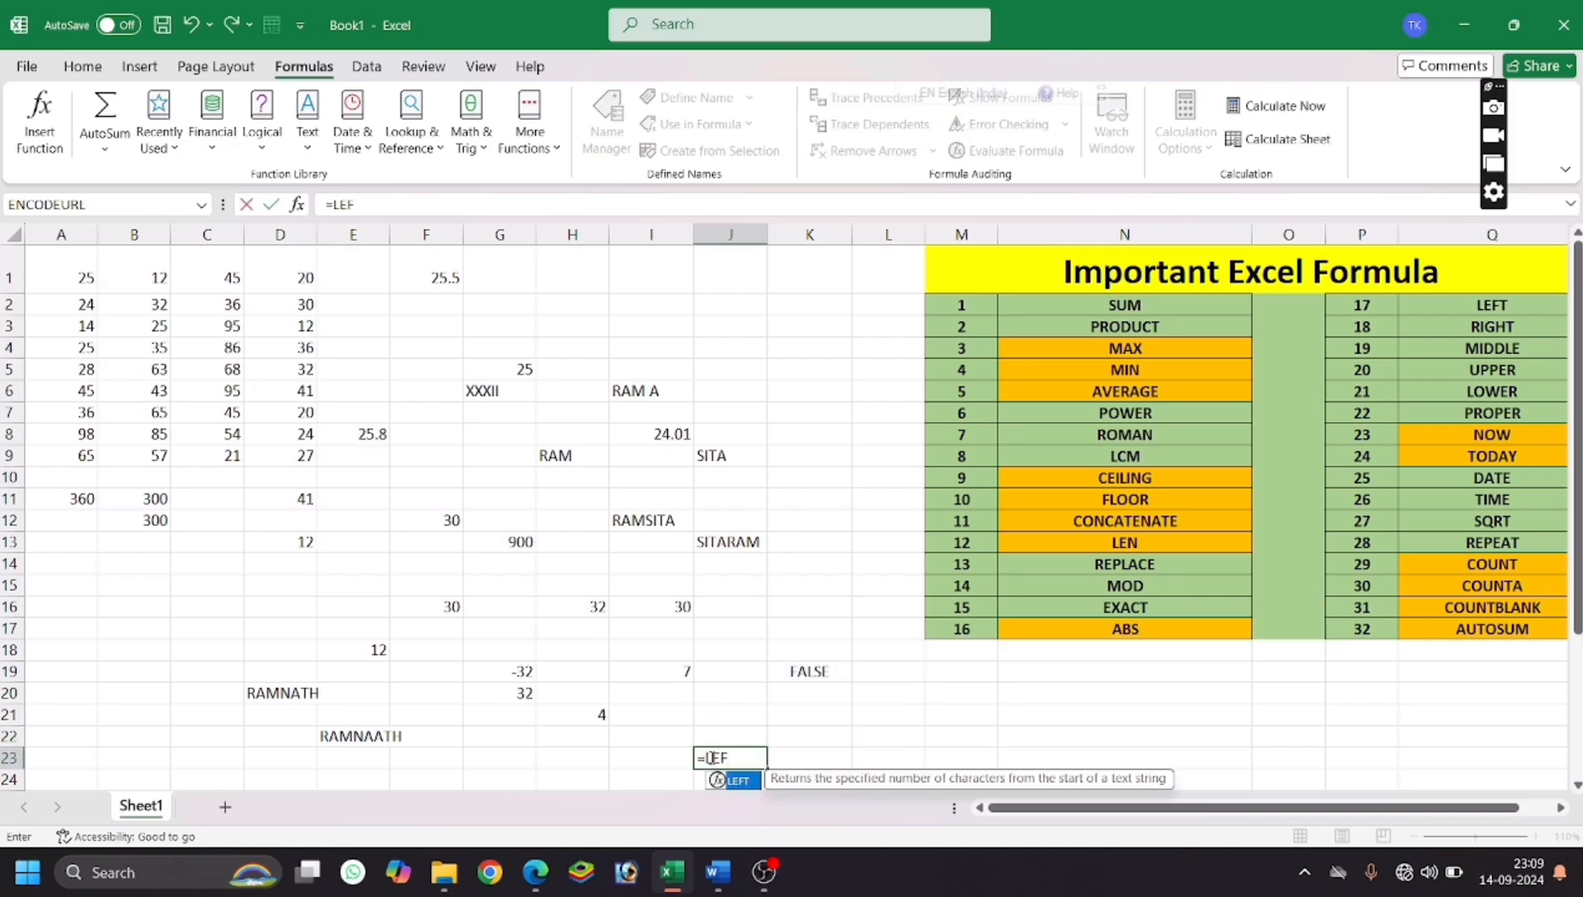
text(T()
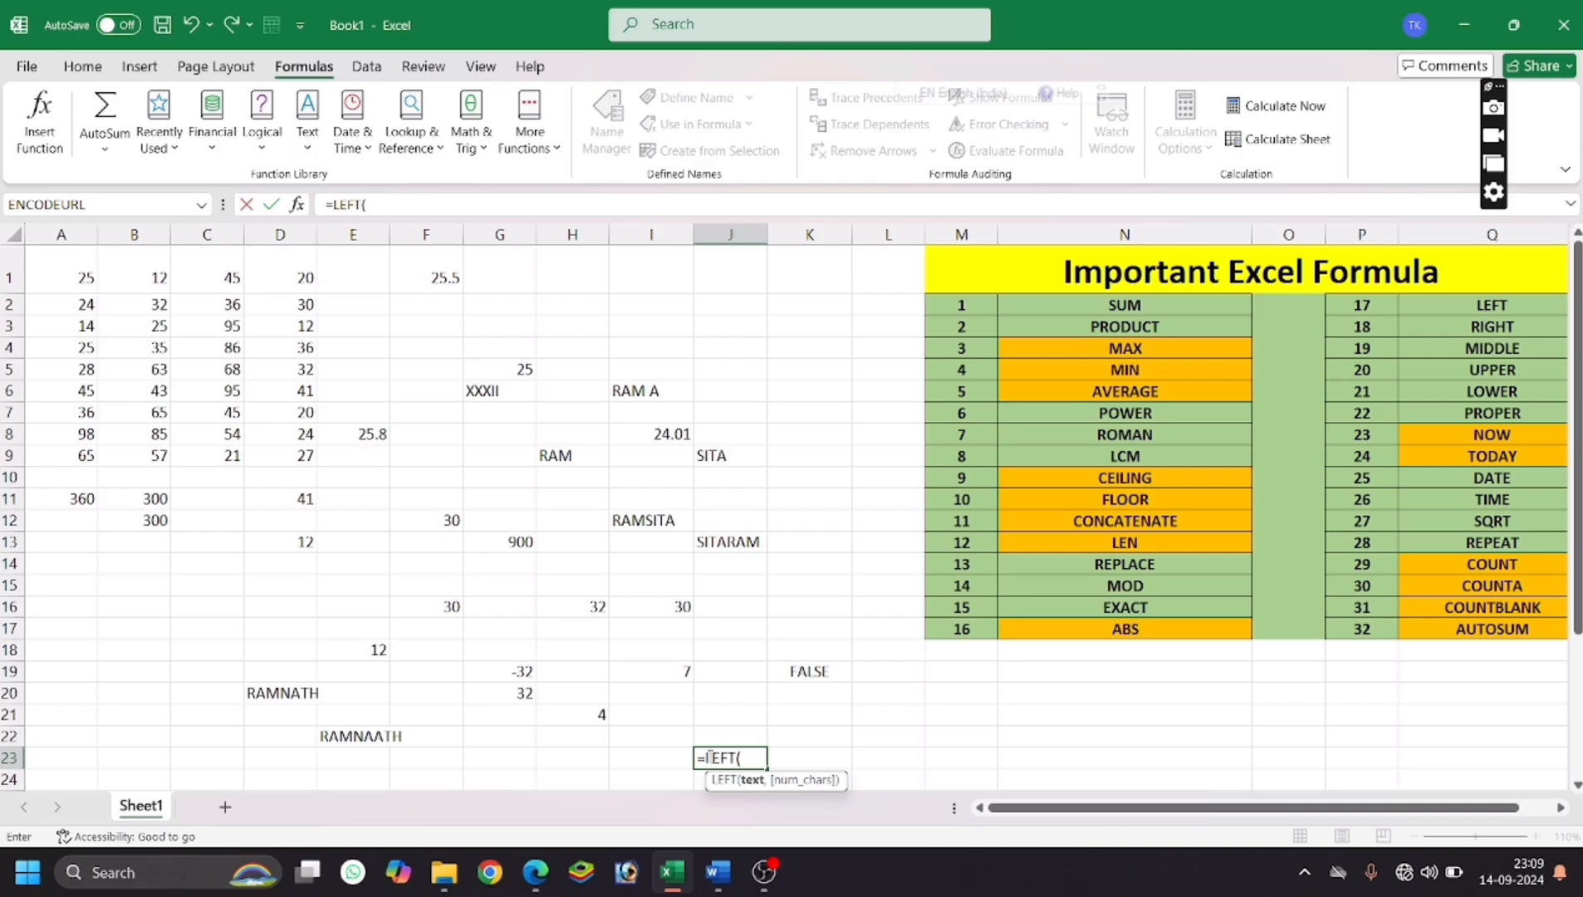
click(654, 519)
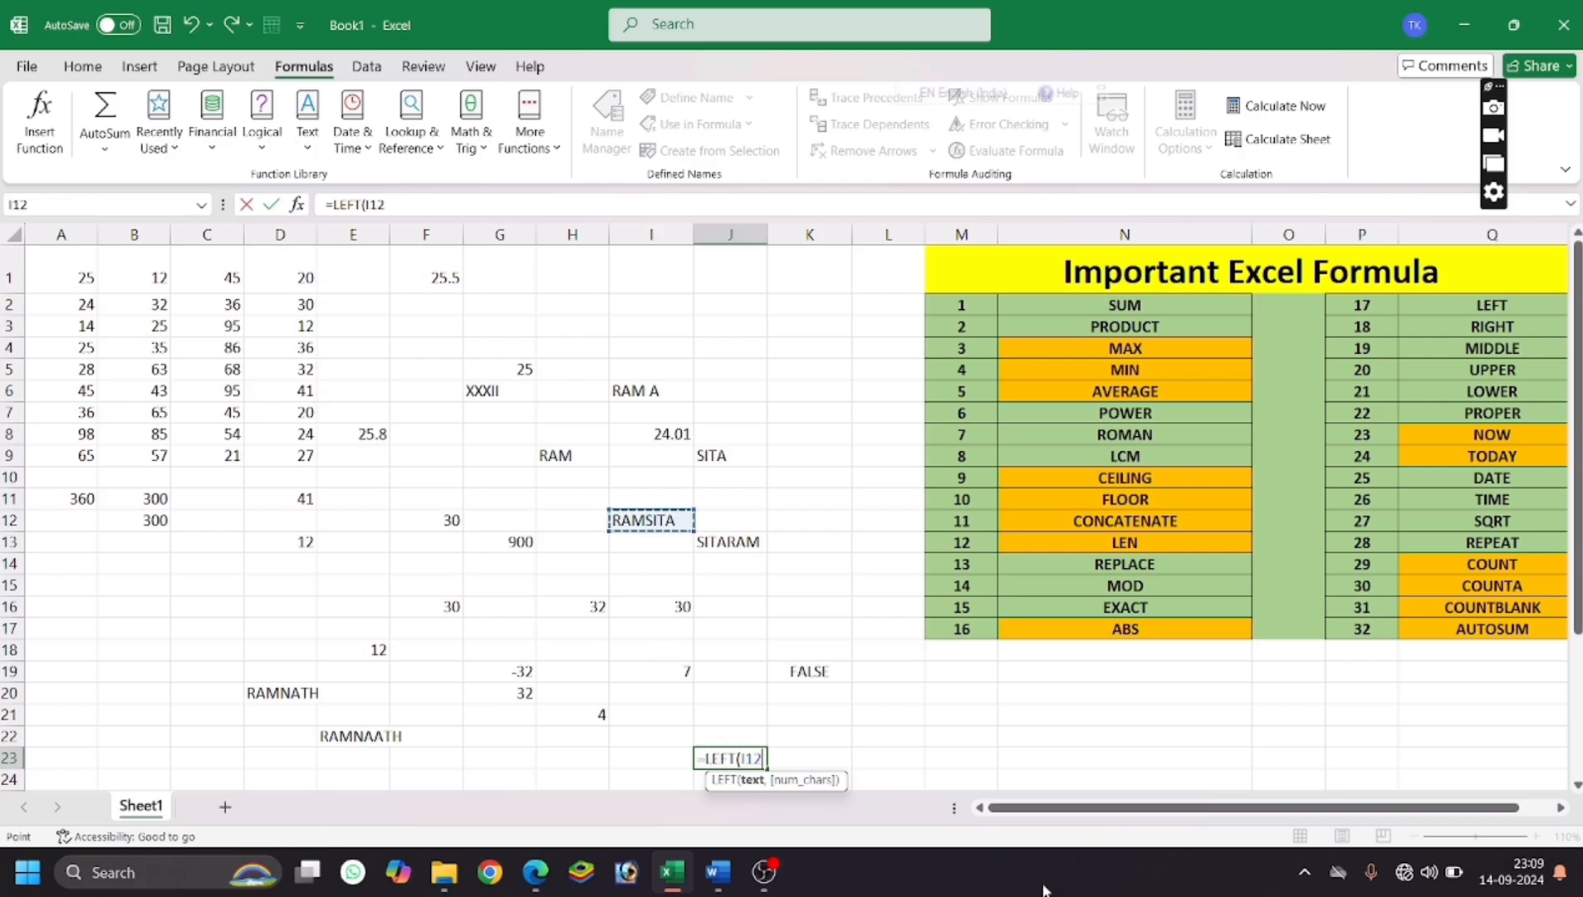
text(,)
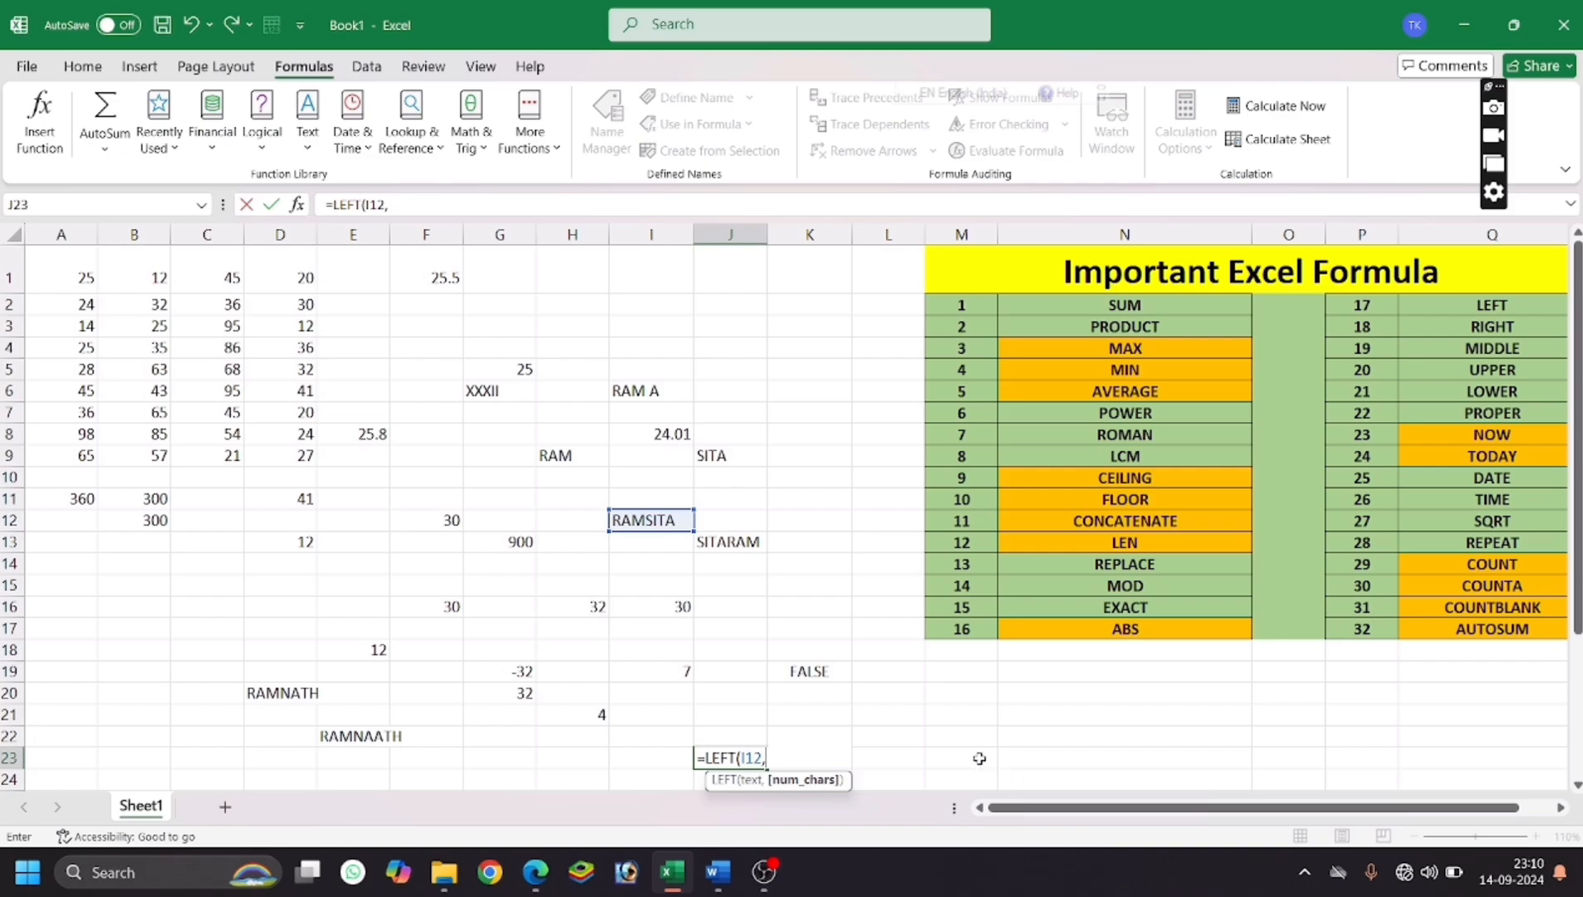
text(3))
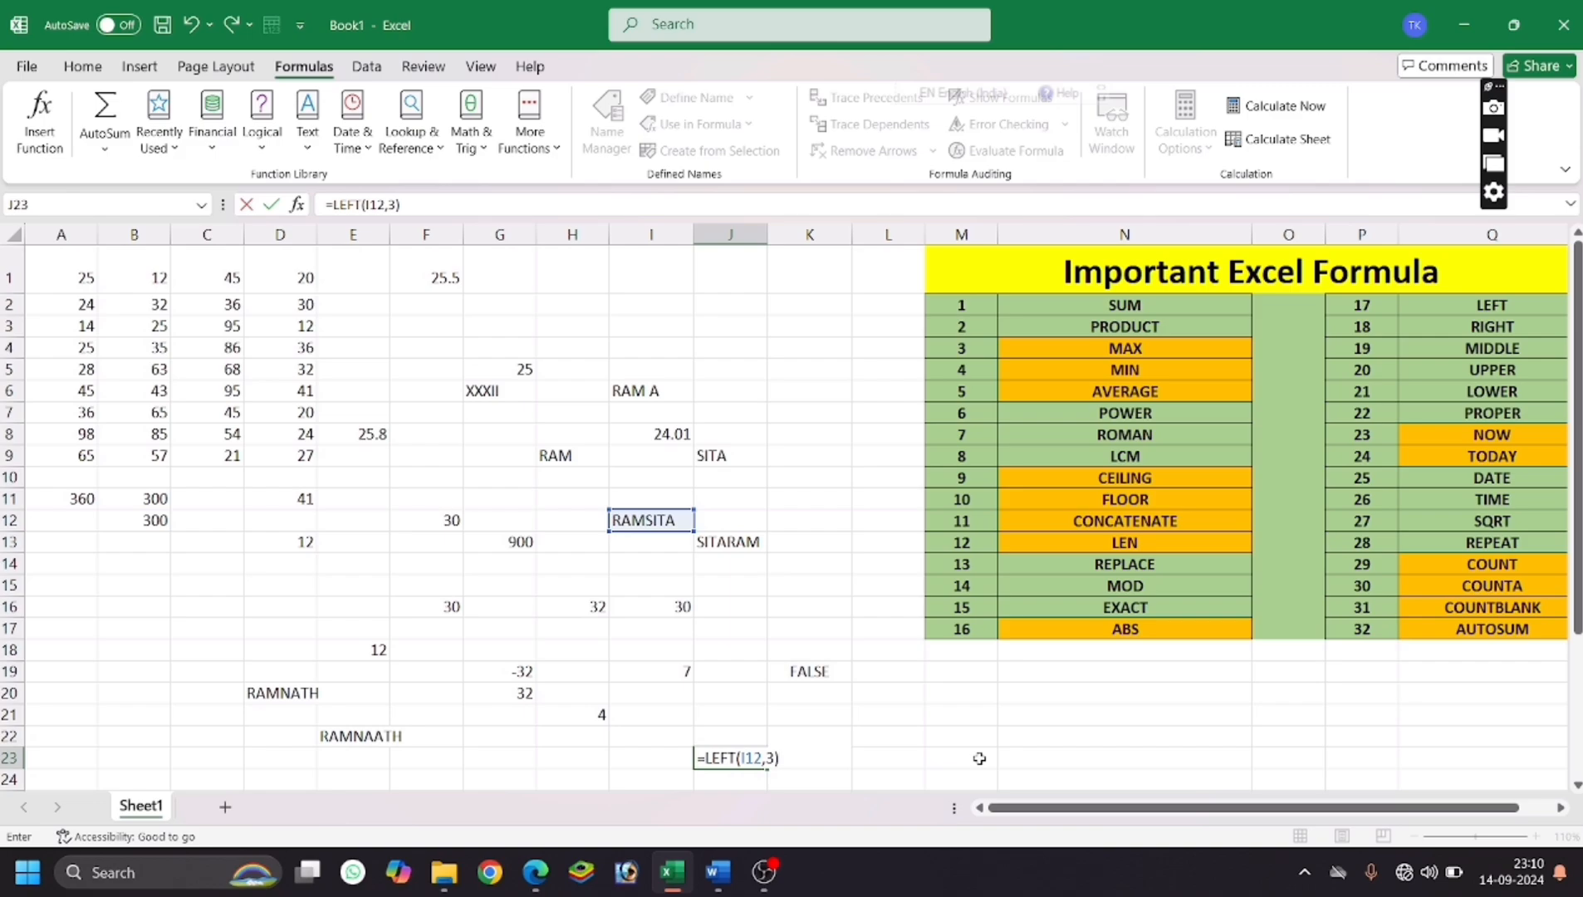
key(Return)
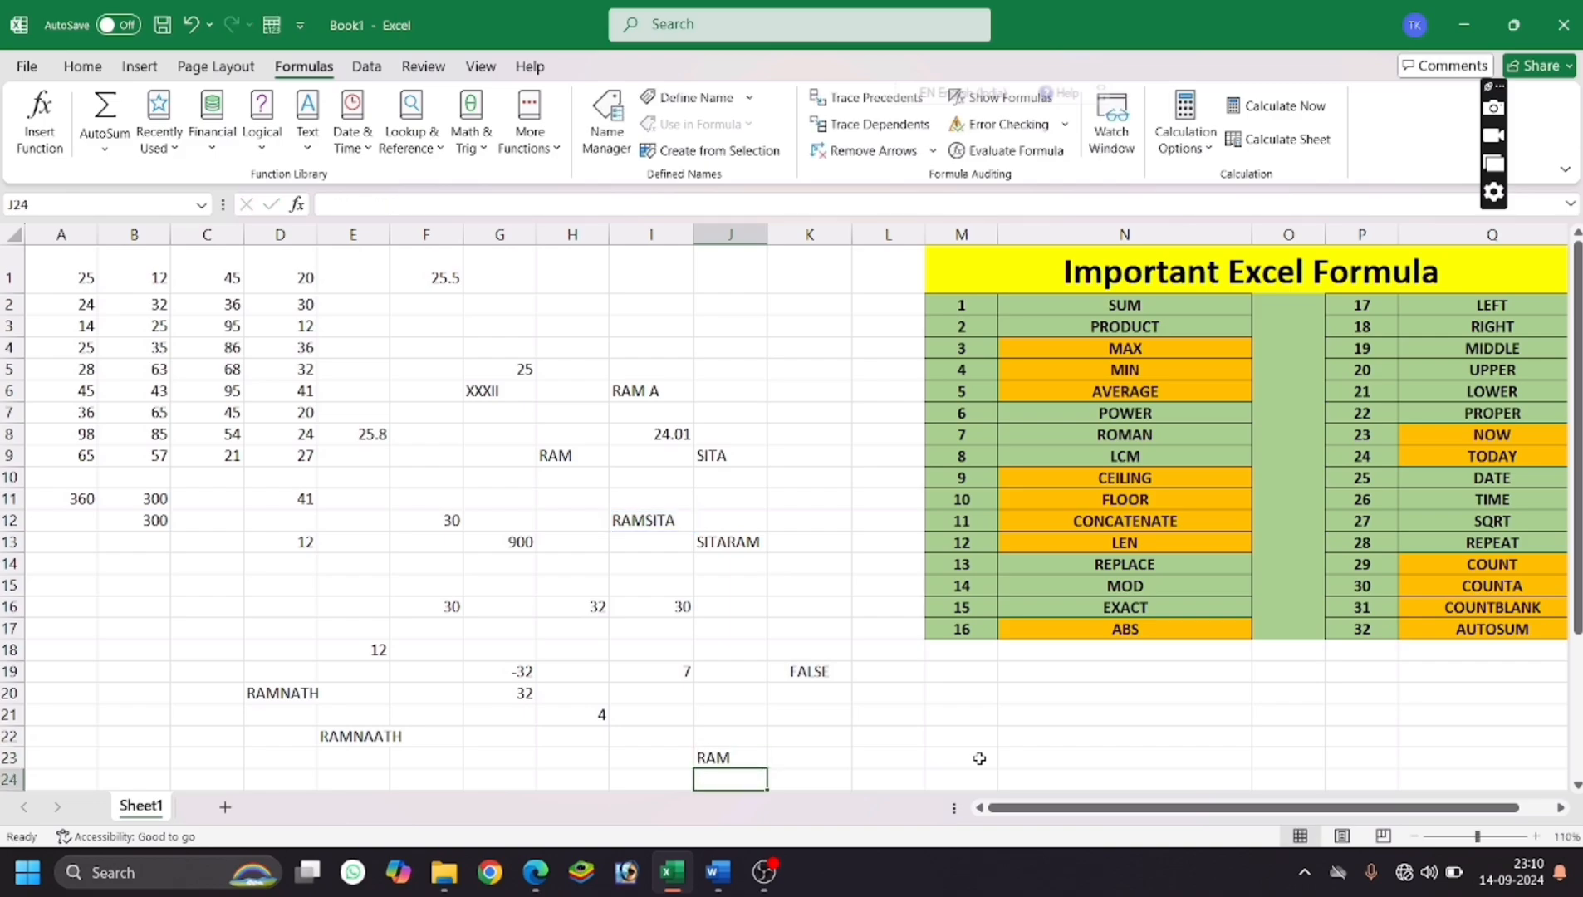
Extract the last four characters of the text in I12 with the formula =RIGHT(I12,4) in cell I24.
click(631, 774)
text(=RIGHT)
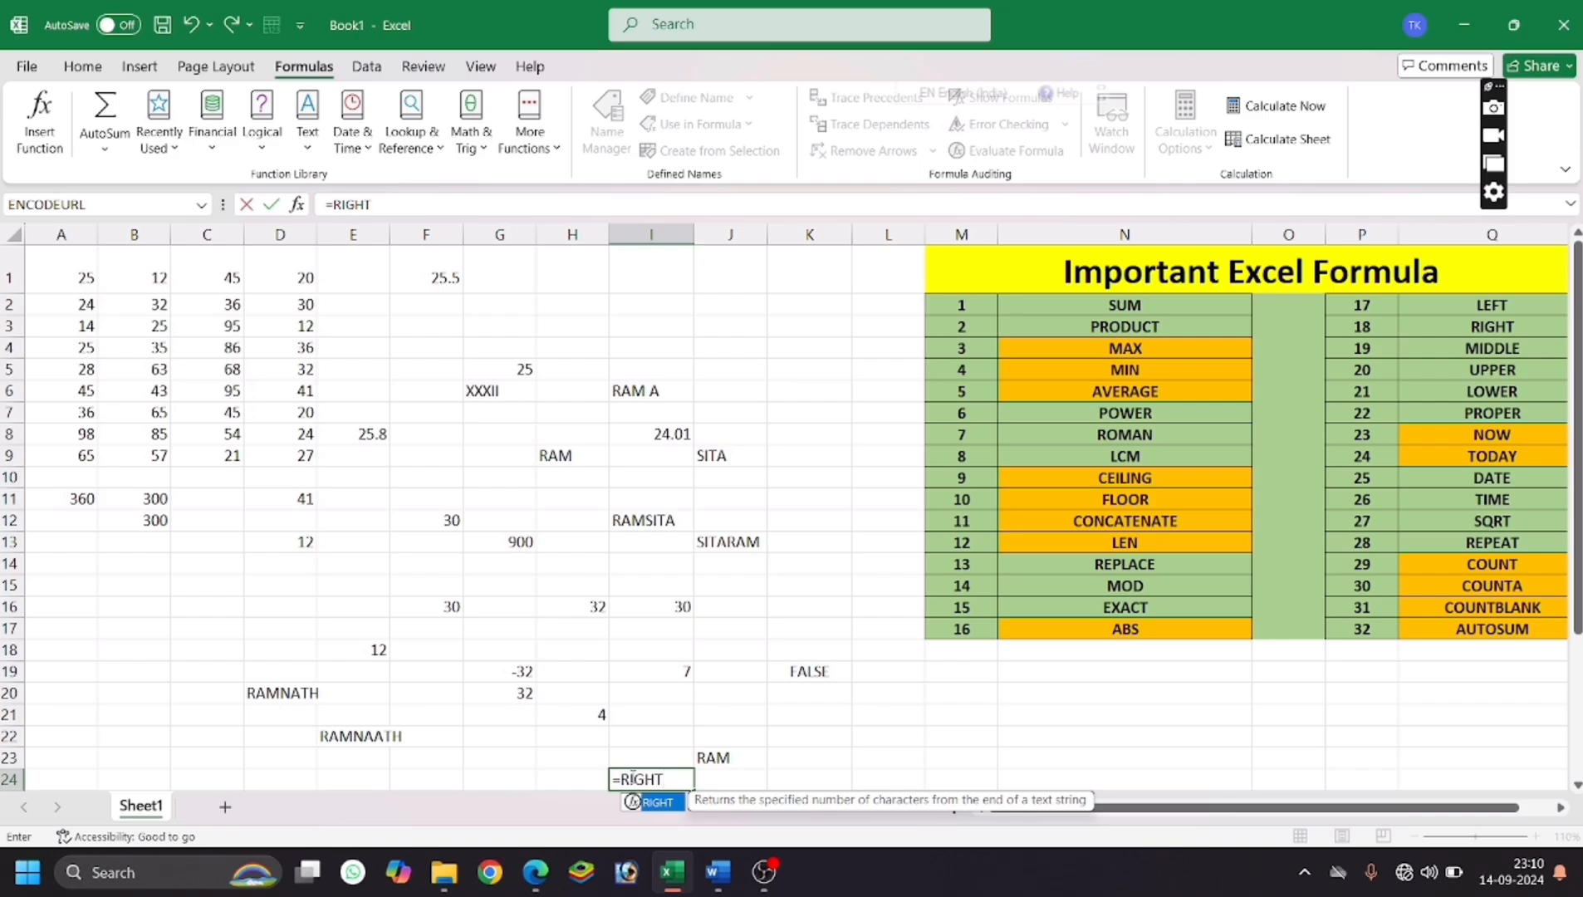
text(()
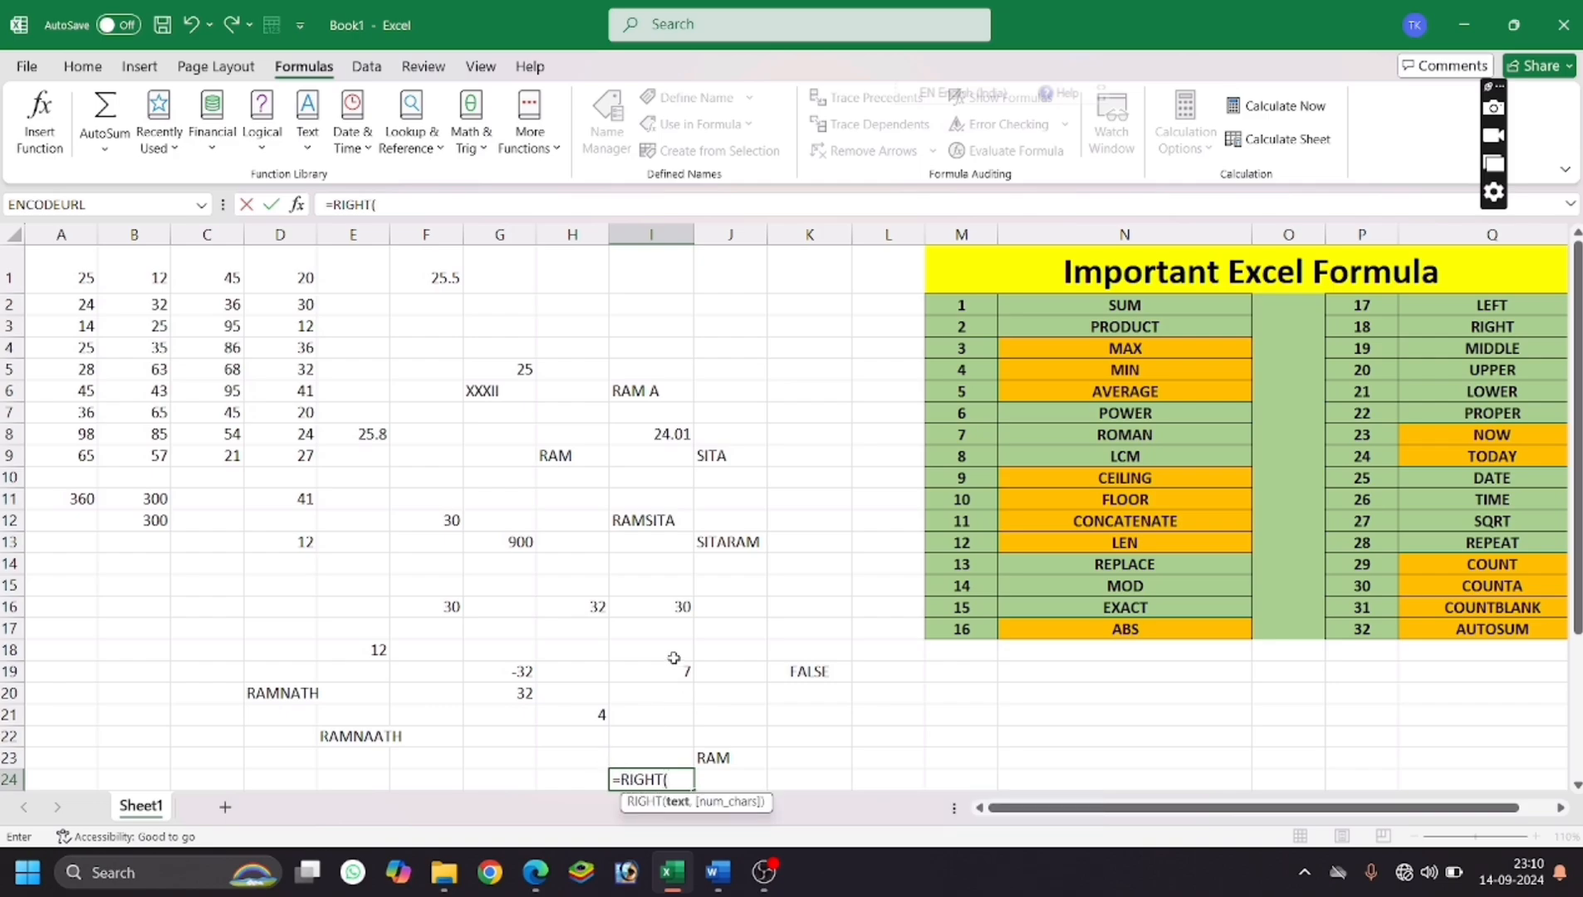
click(647, 515)
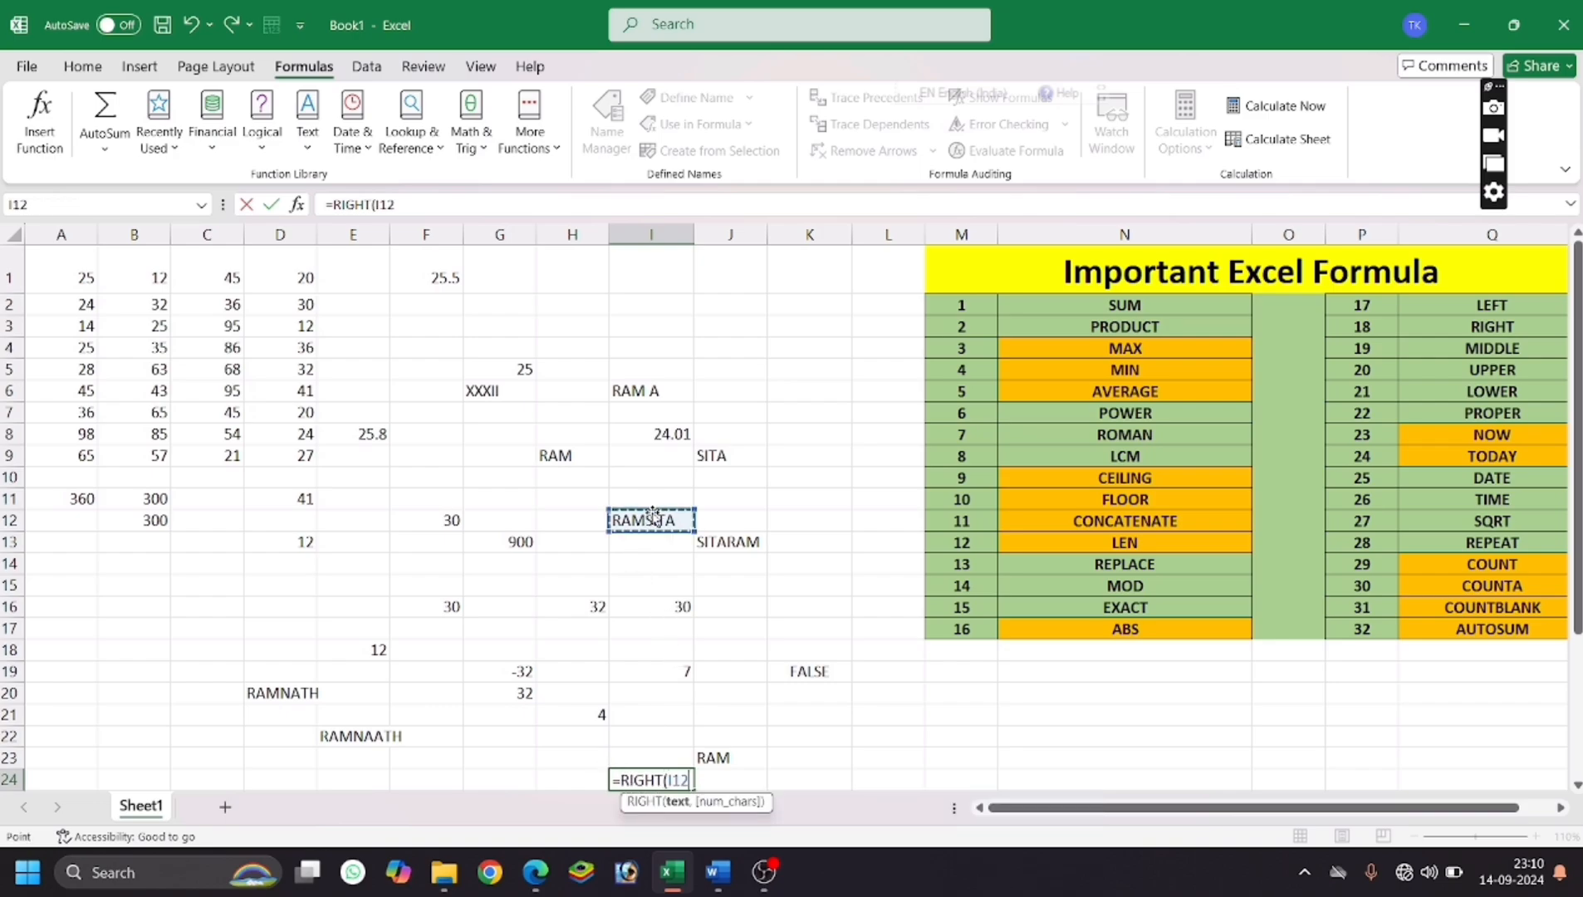
text(,)
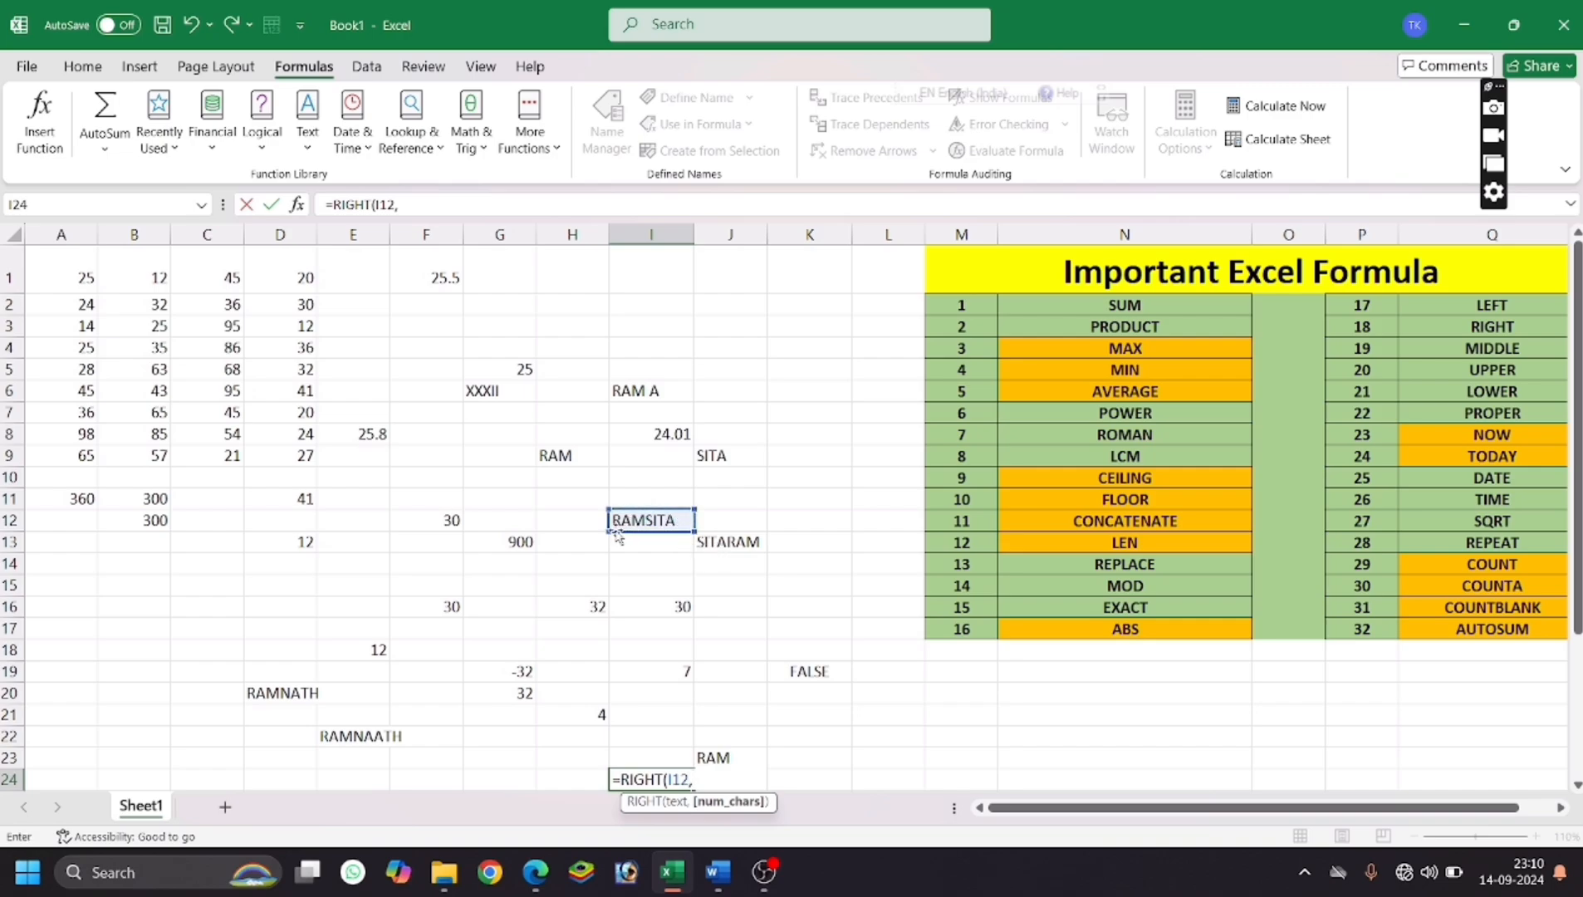
text(4)
key(Return)
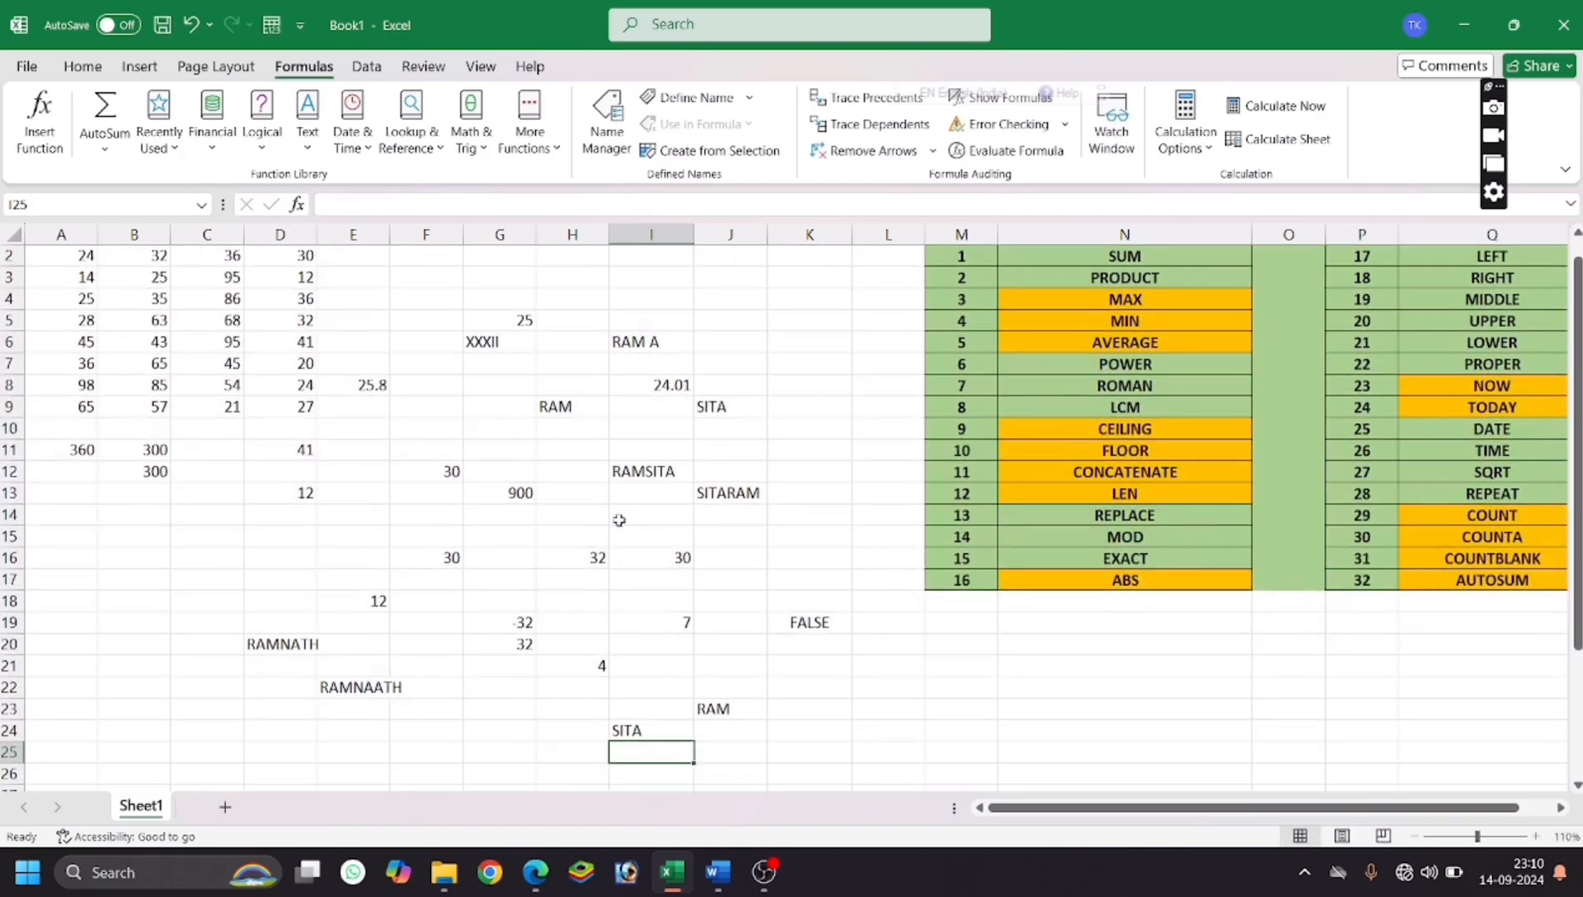
Extract two characters starting at position 5 of the text in J13 with the formula =MID(J13,5,2) in cell J16.
scroll(685, 652, up, 1)
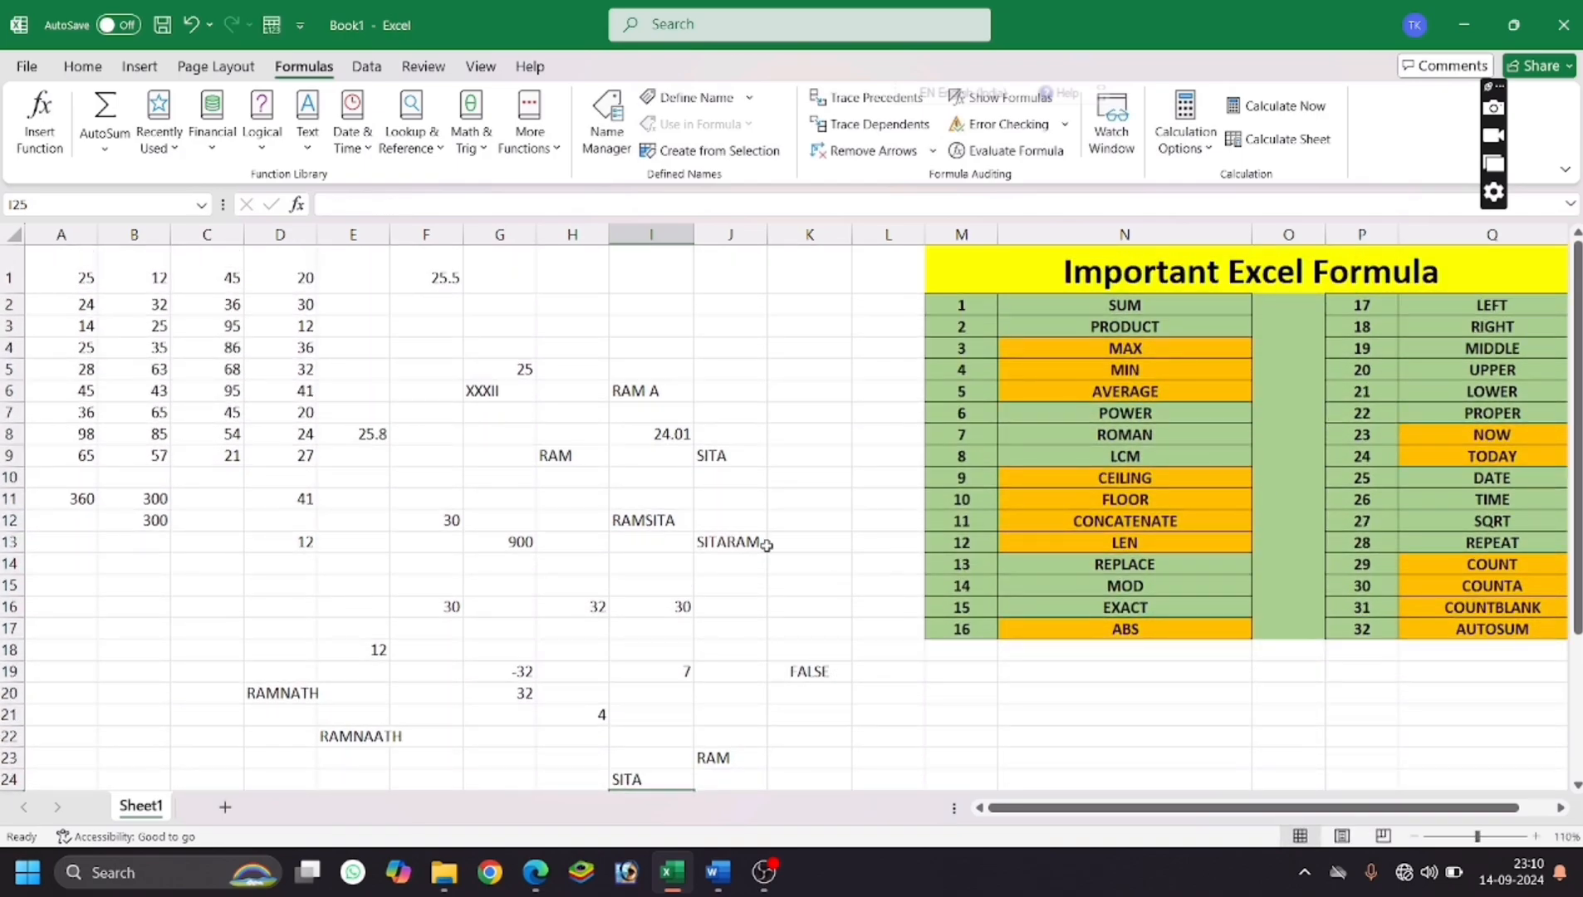
click(729, 606)
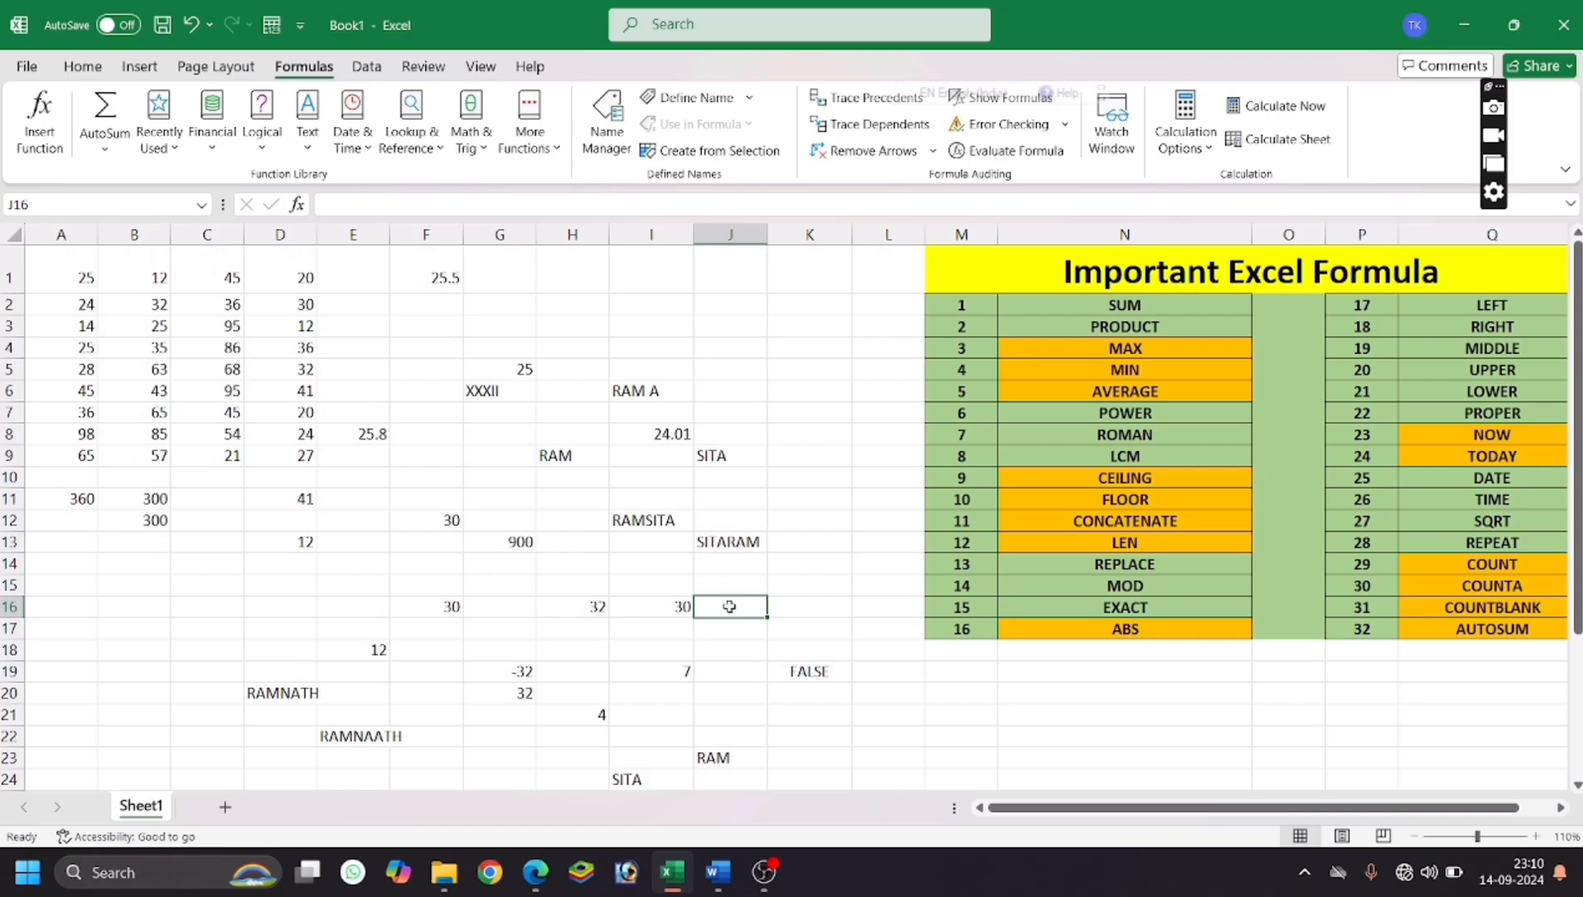
text(=MI)
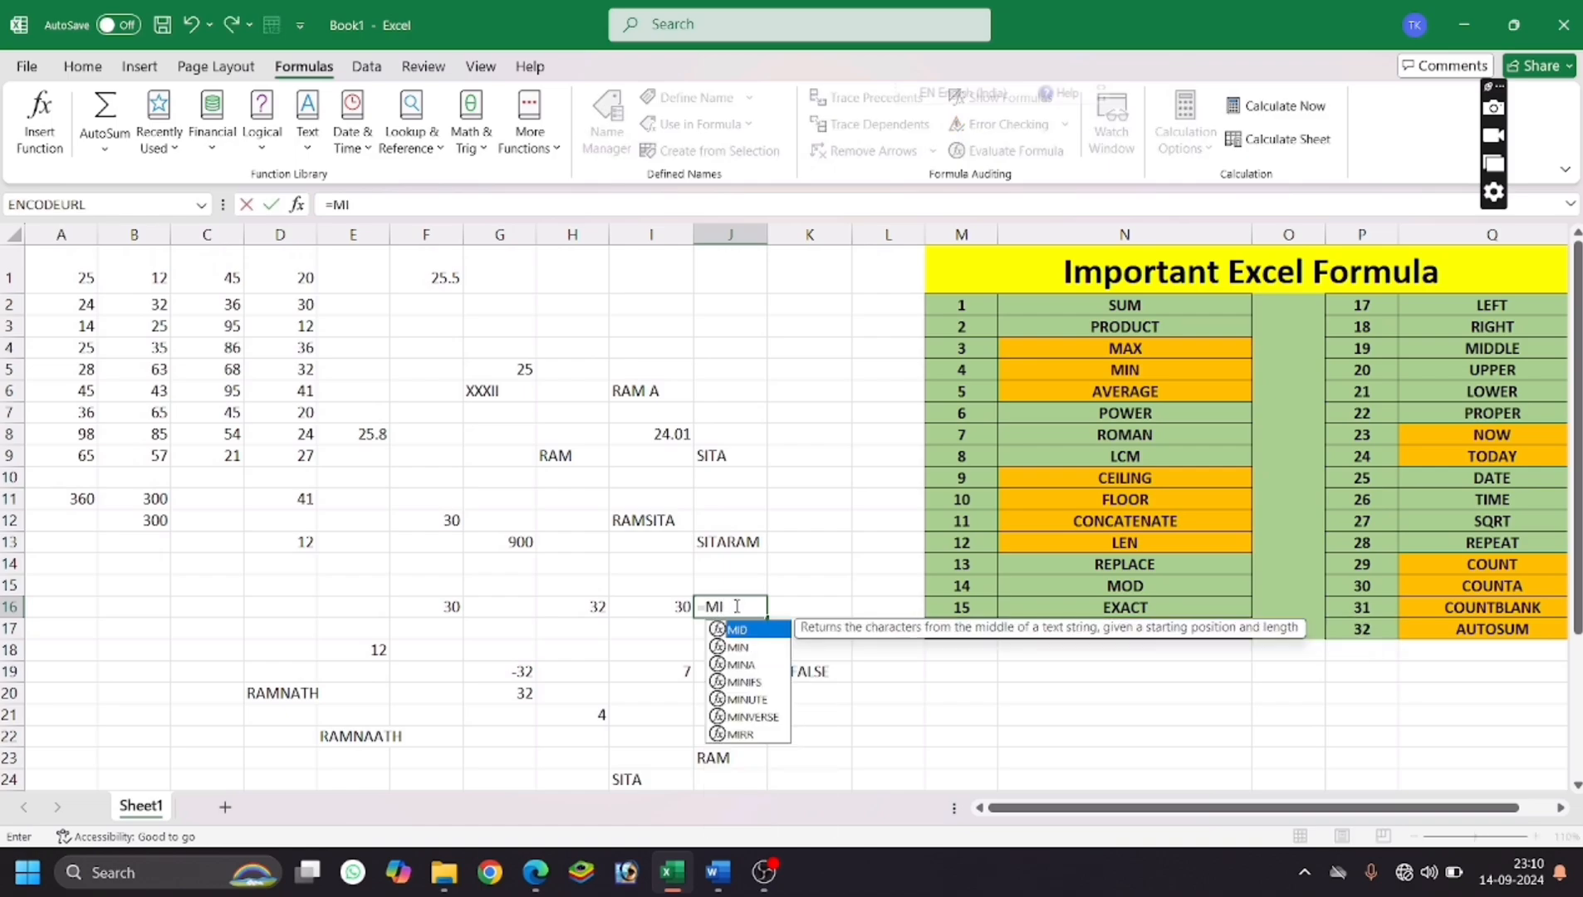
text(D)
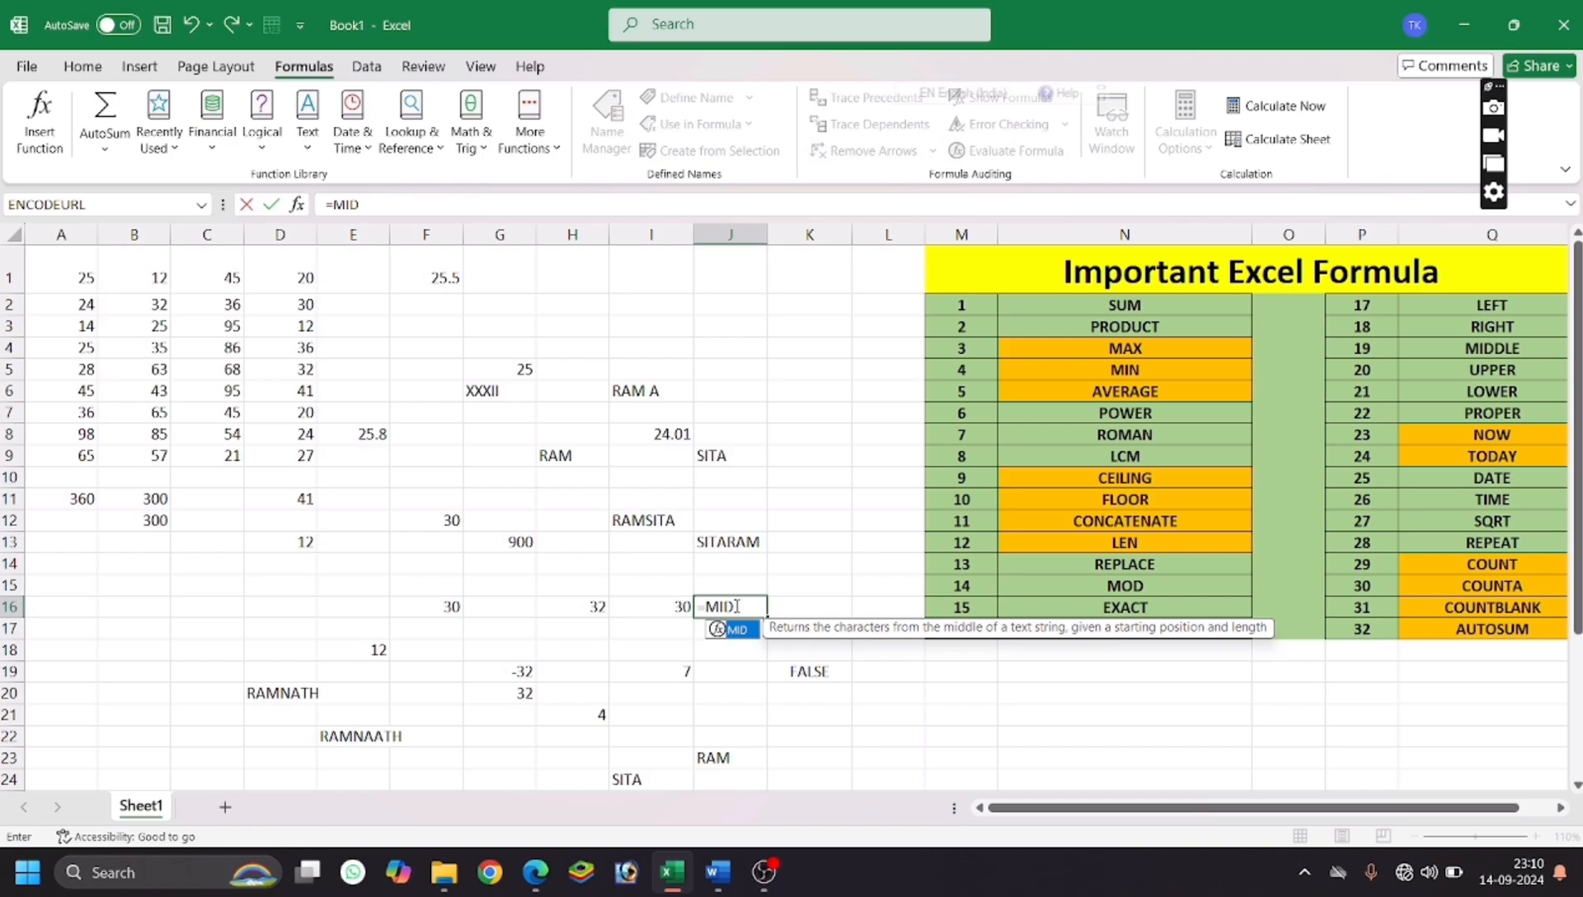
text(DLE)
key(BackSpace)
key(BackSpace)
key(BackSpace)
text(()
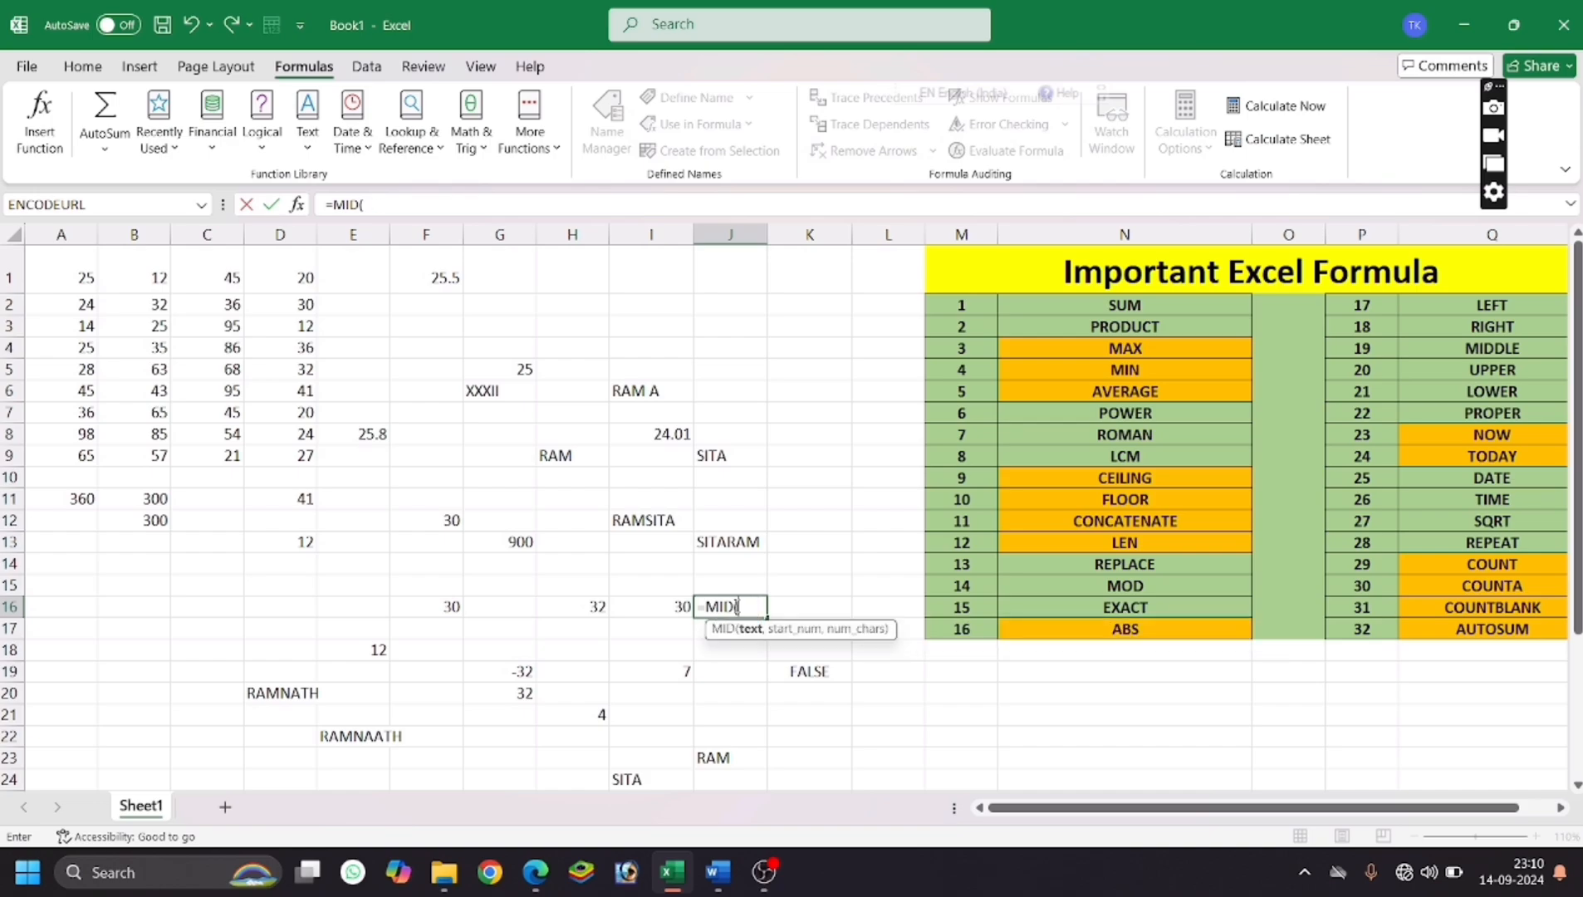
click(730, 545)
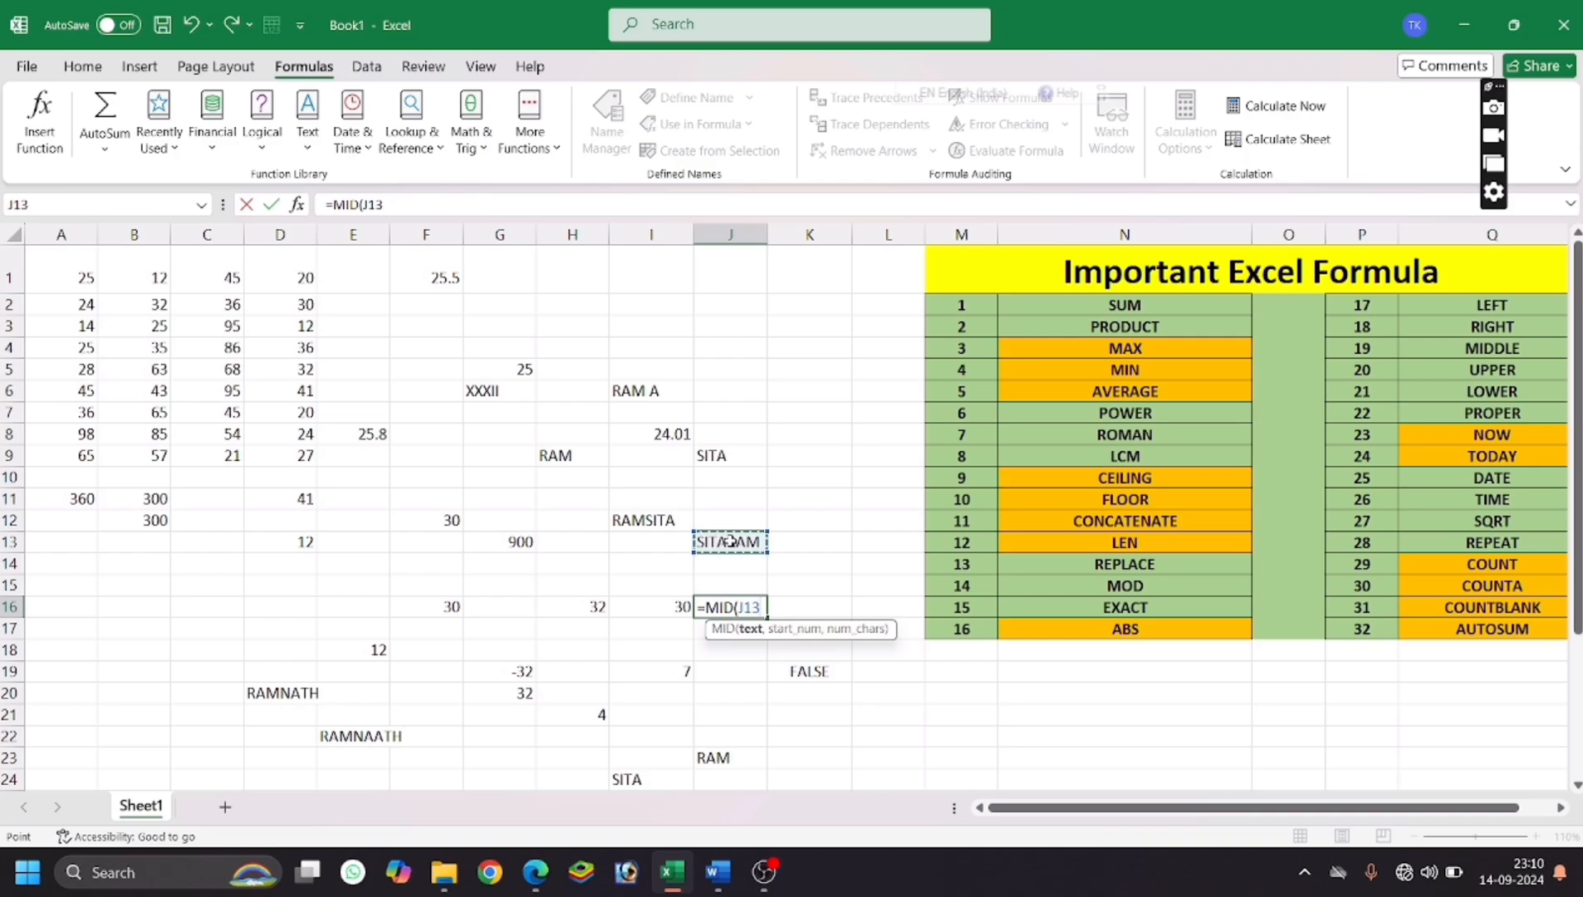
text(,)
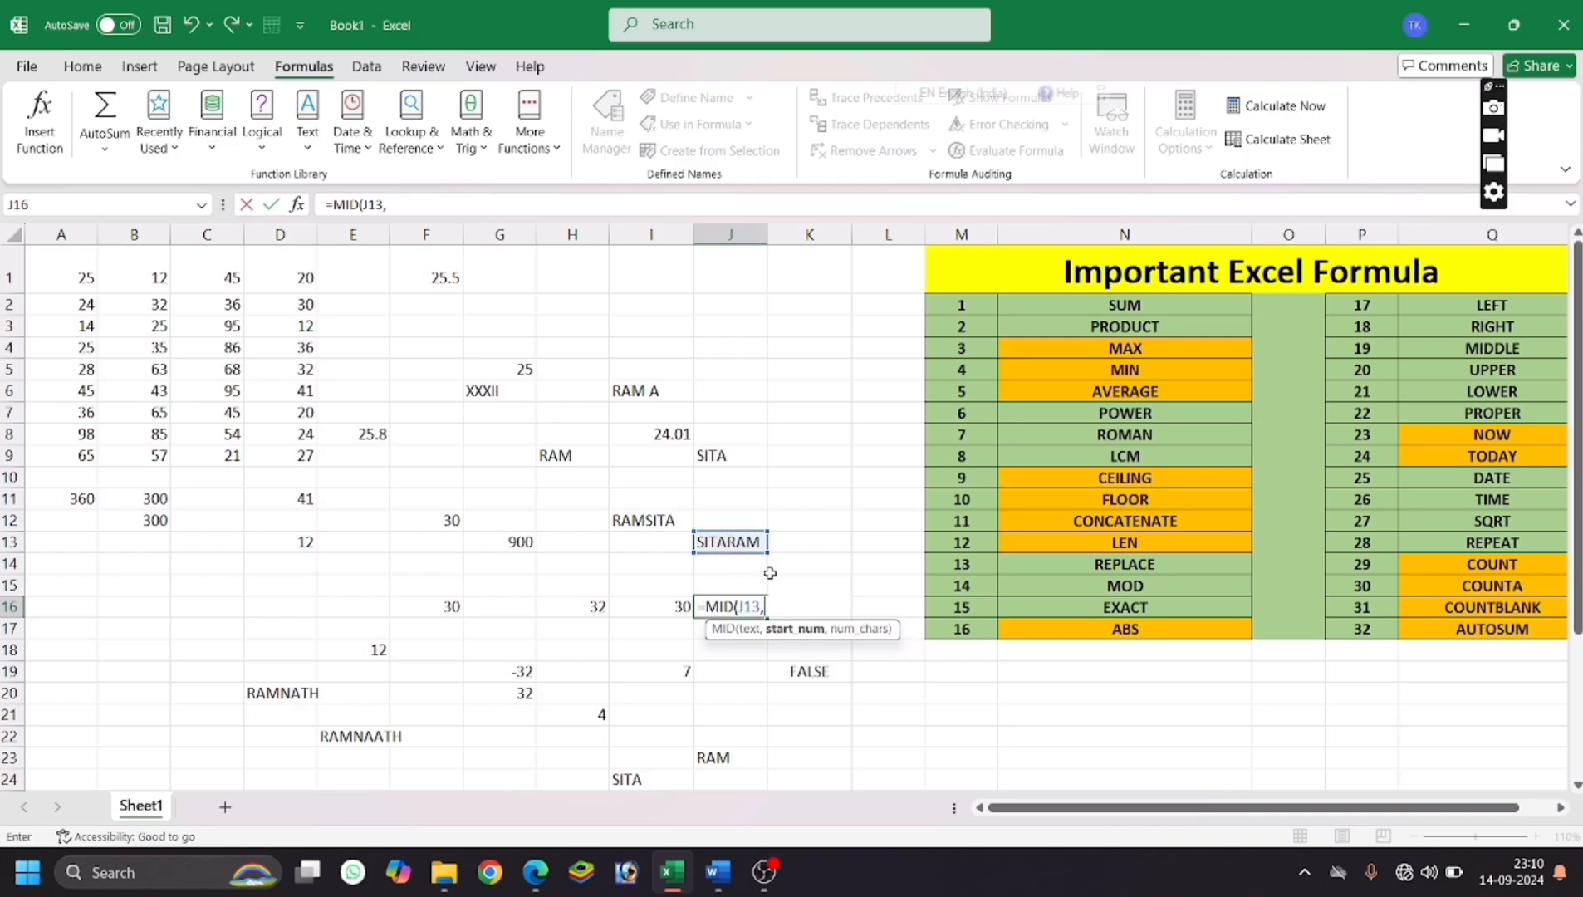
text(5,2)
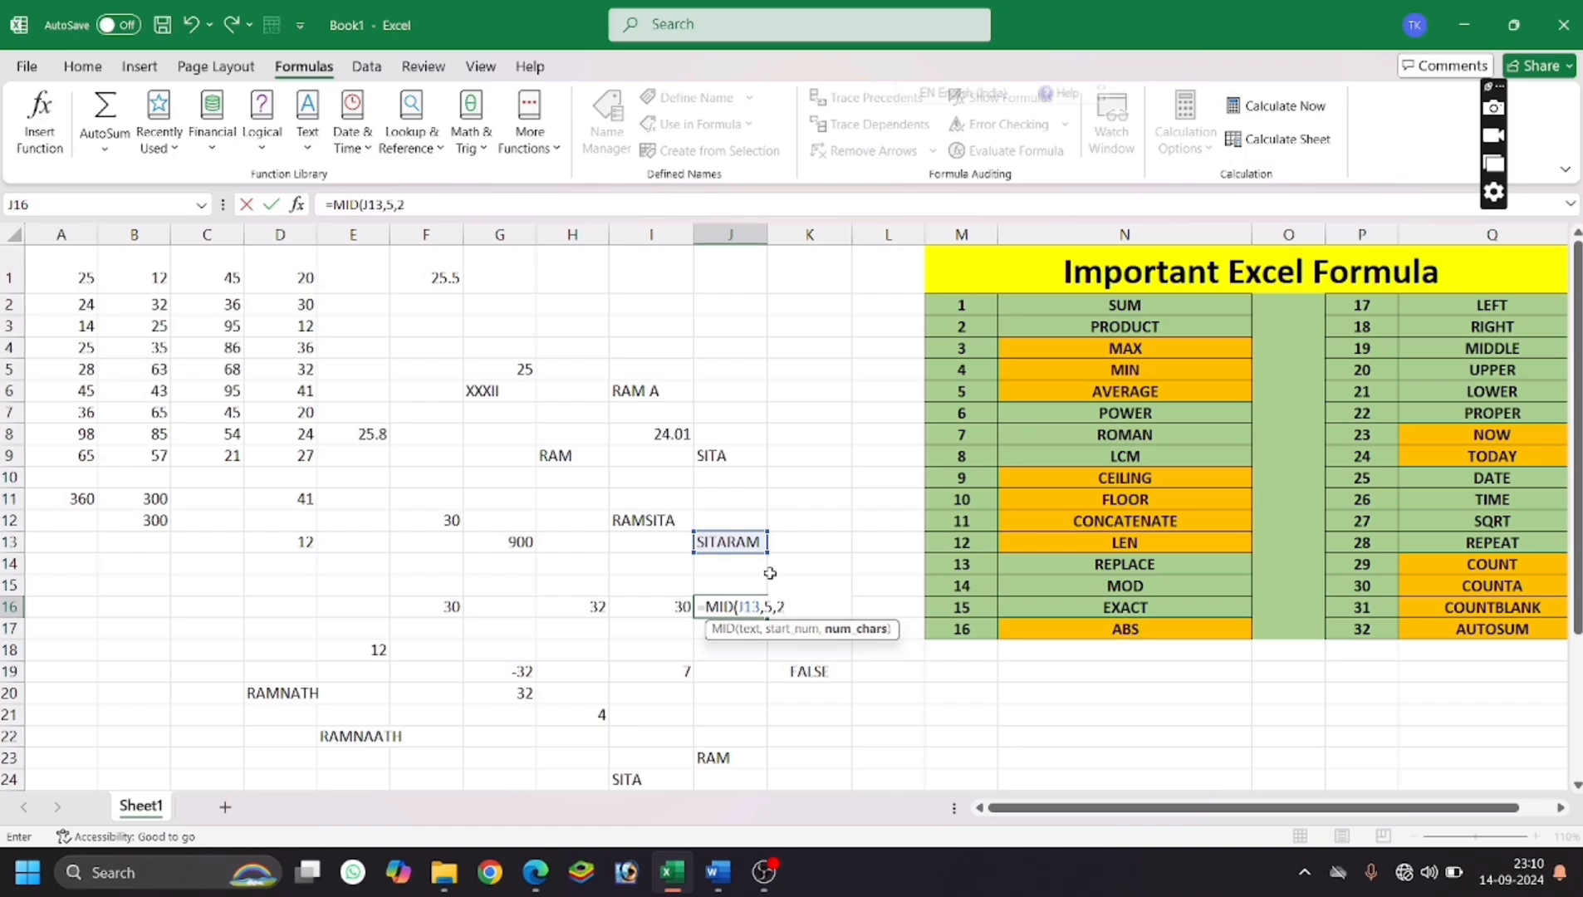
text())
key(Return)
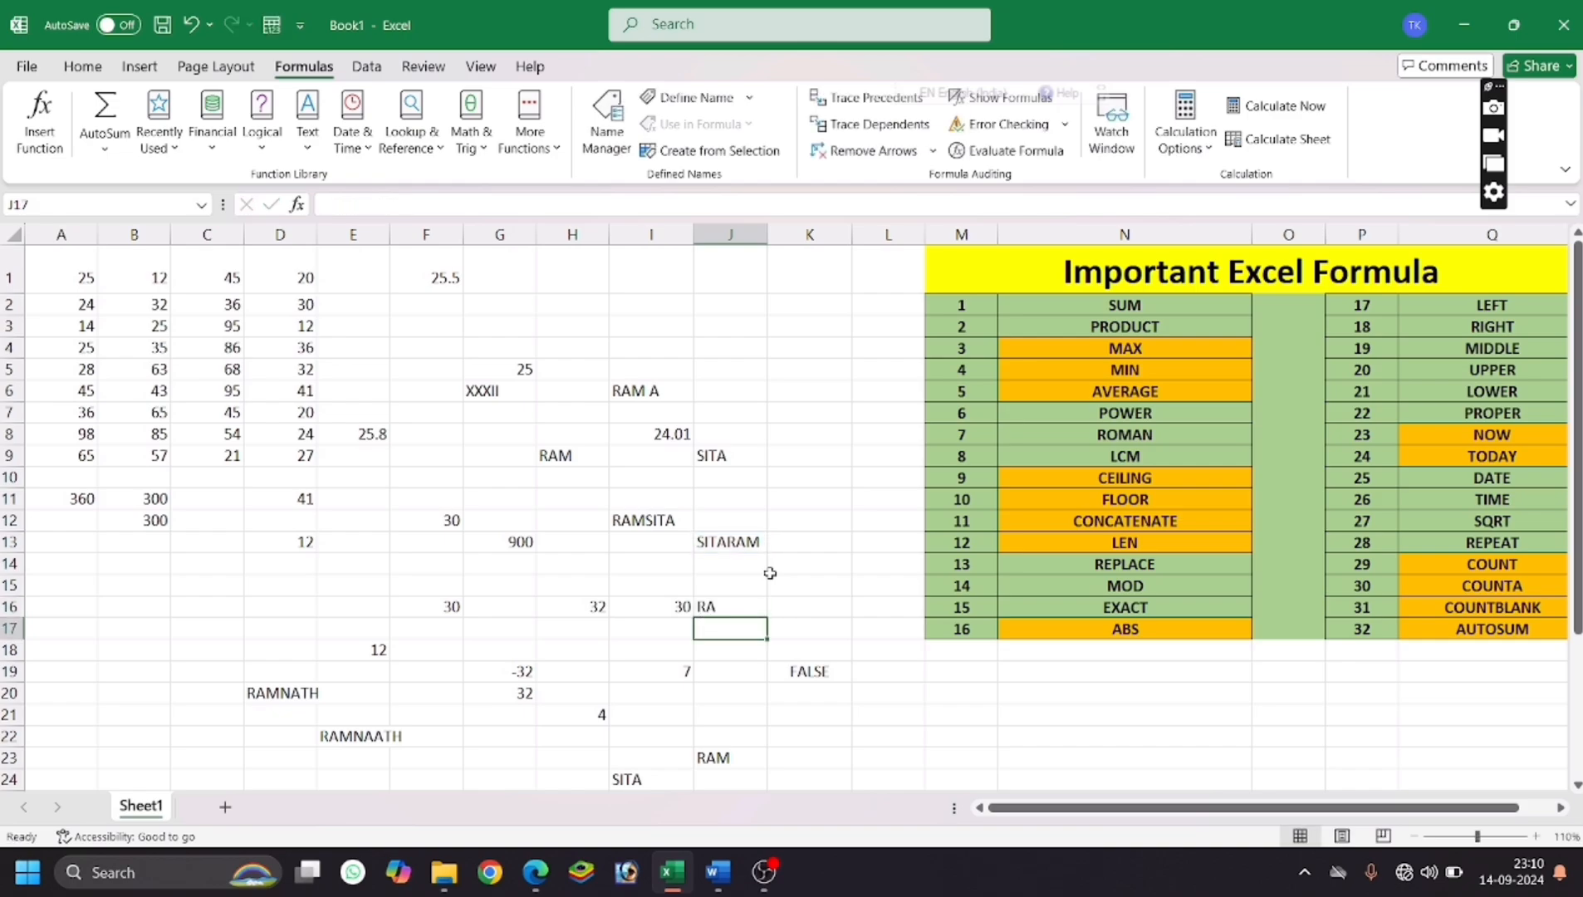
Shorten the formula name in Q4 of the Important Excel Formula list to MID.
click(727, 541)
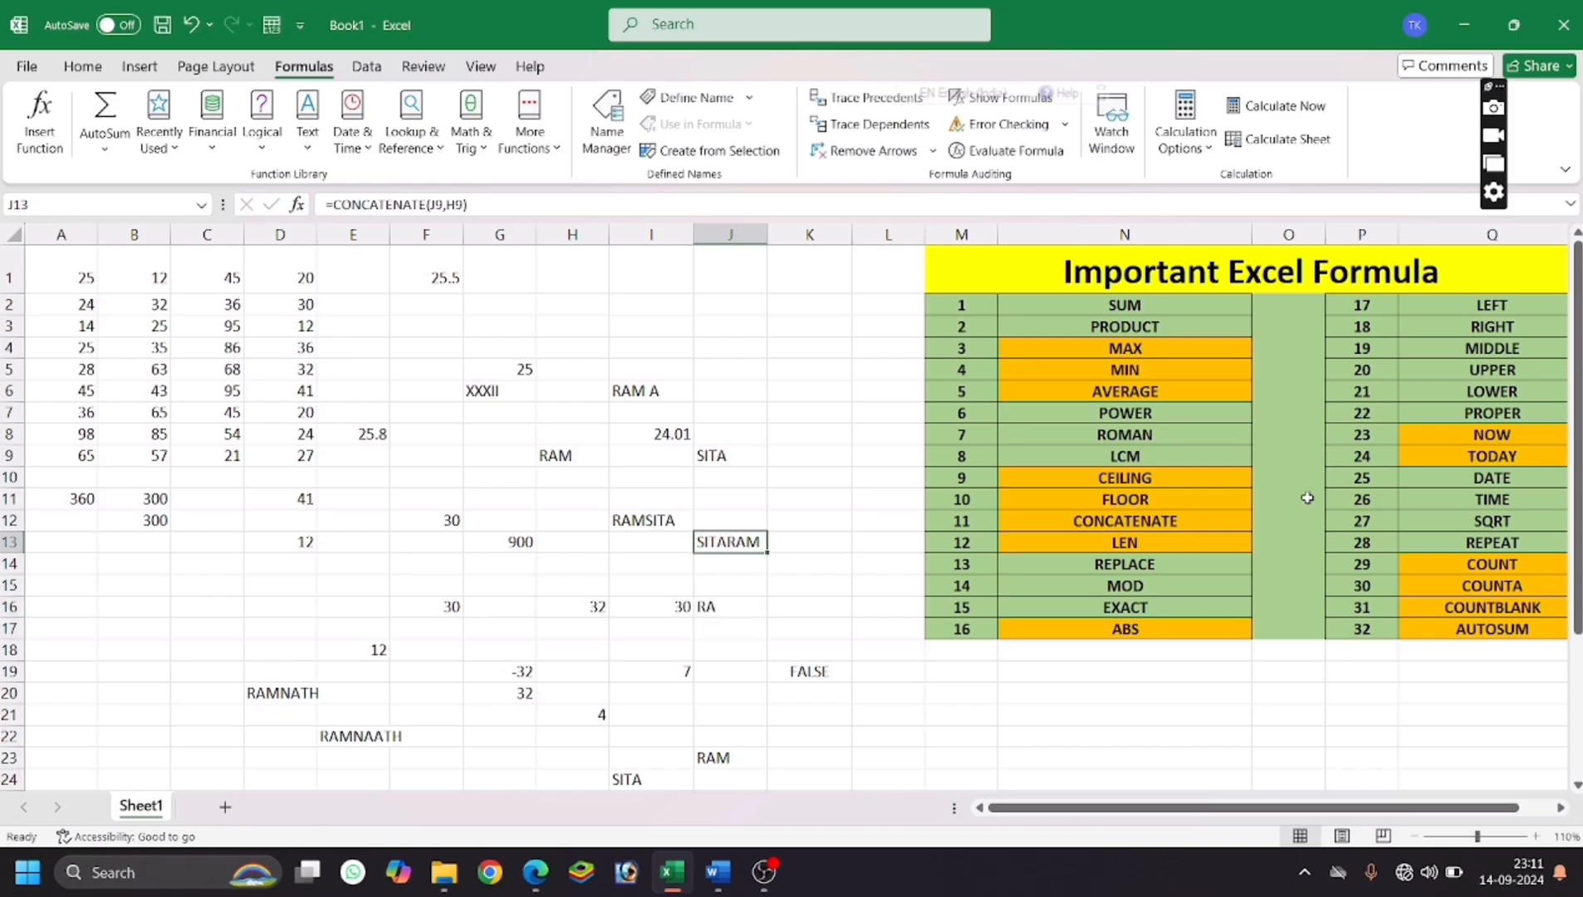
double_click(1487, 348)
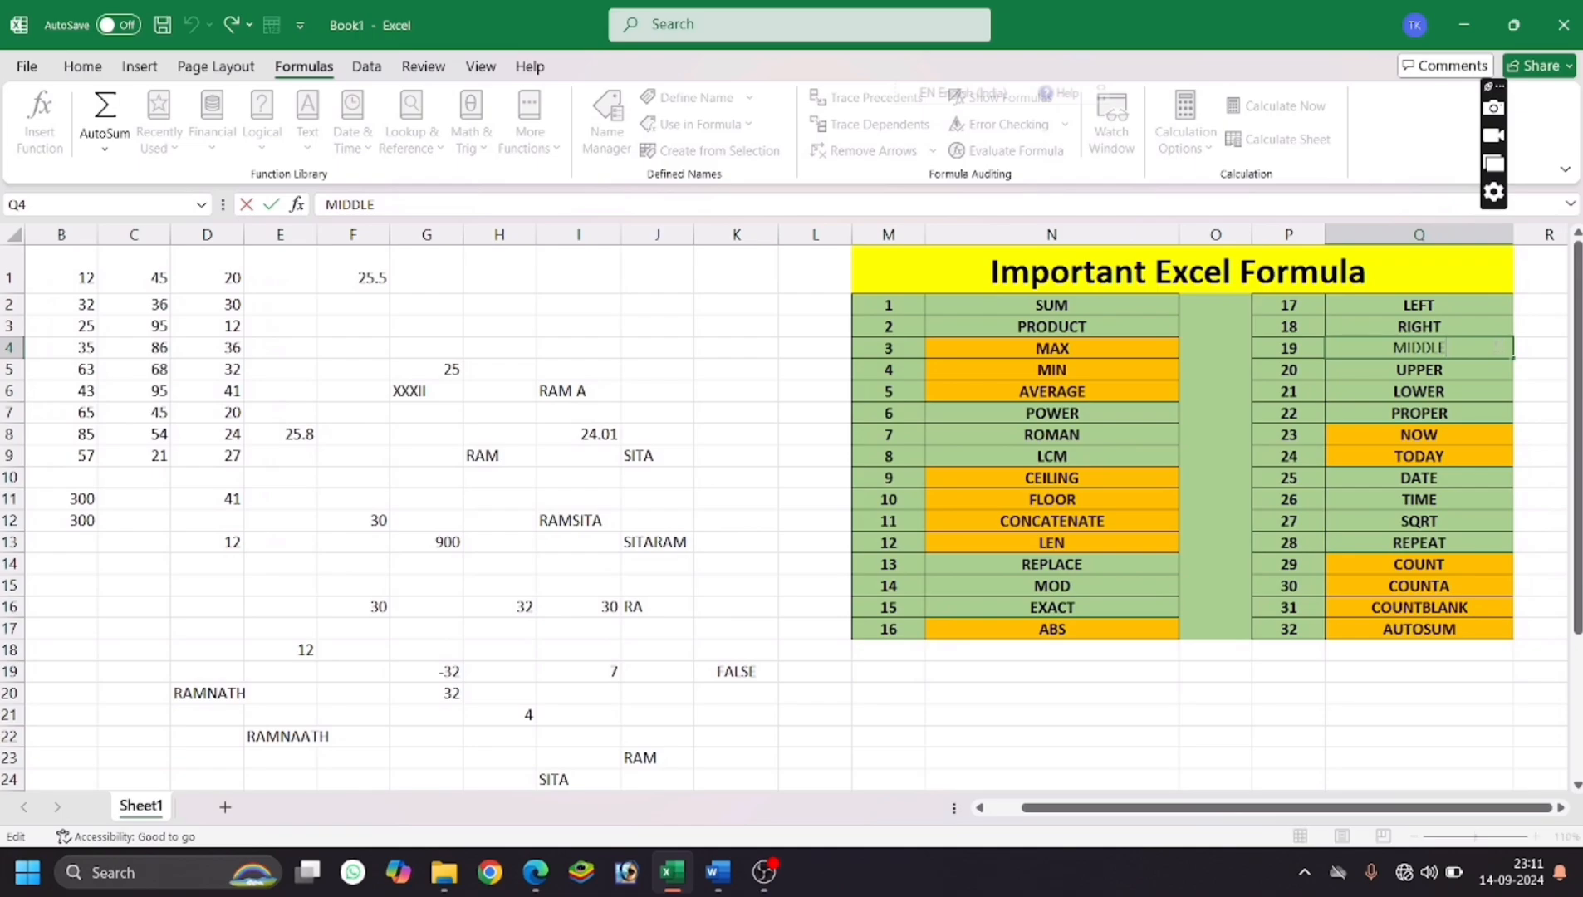
key(BackSpace)
key(BackSpace)
key(BackSpace)
key(Return)
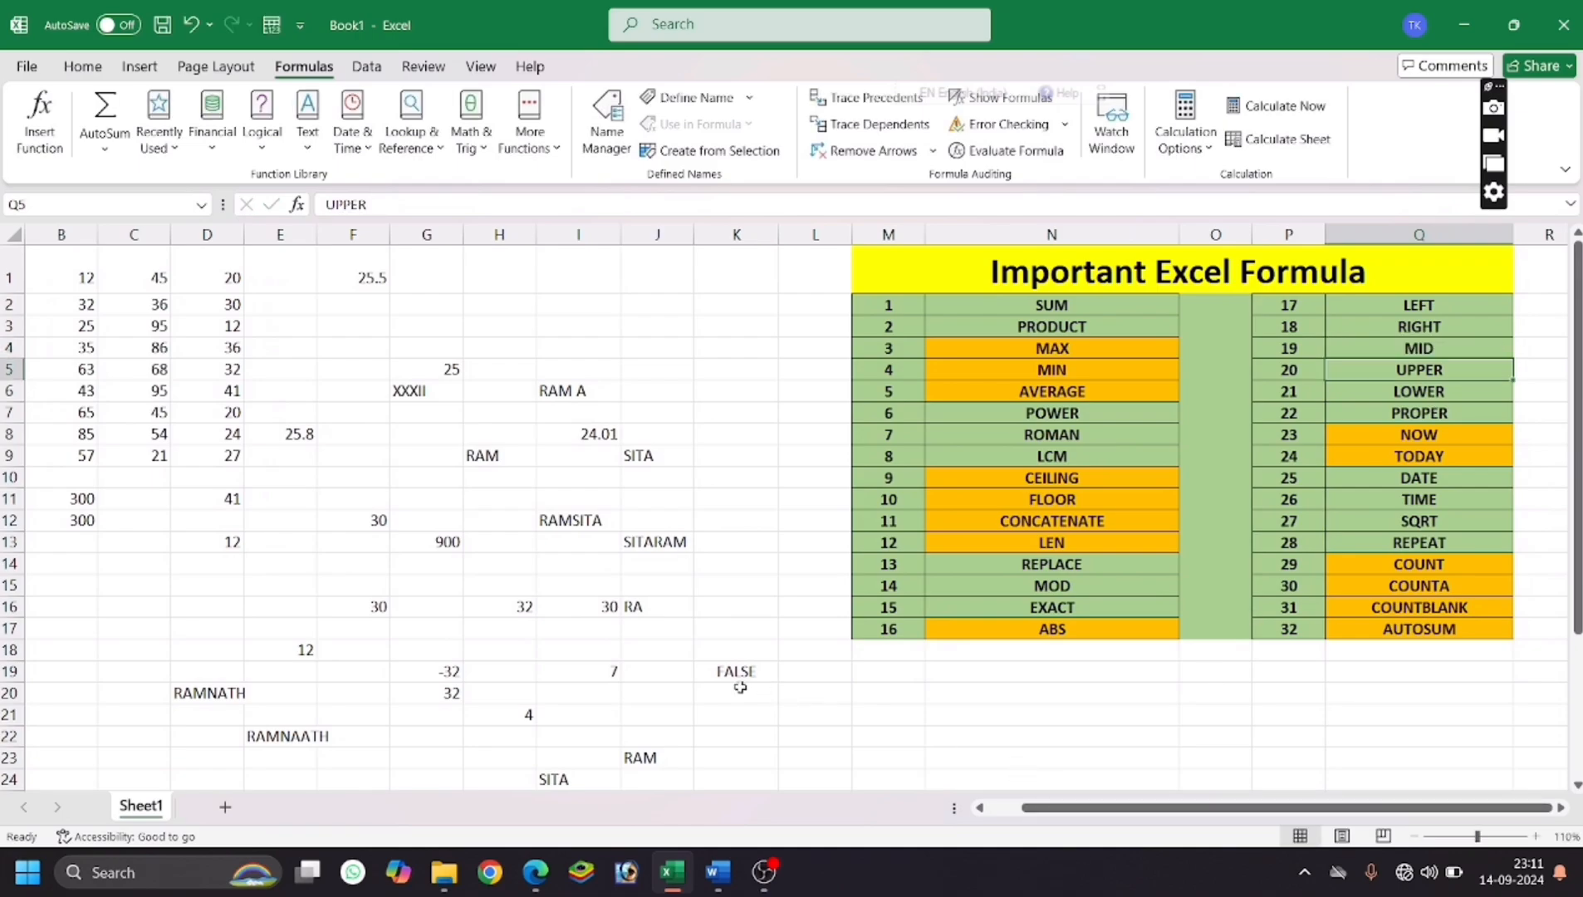
Enter the lowercase sample text "ramsevak" in cell F26.
click(734, 714)
scroll(723, 706, down, 3)
click(372, 606)
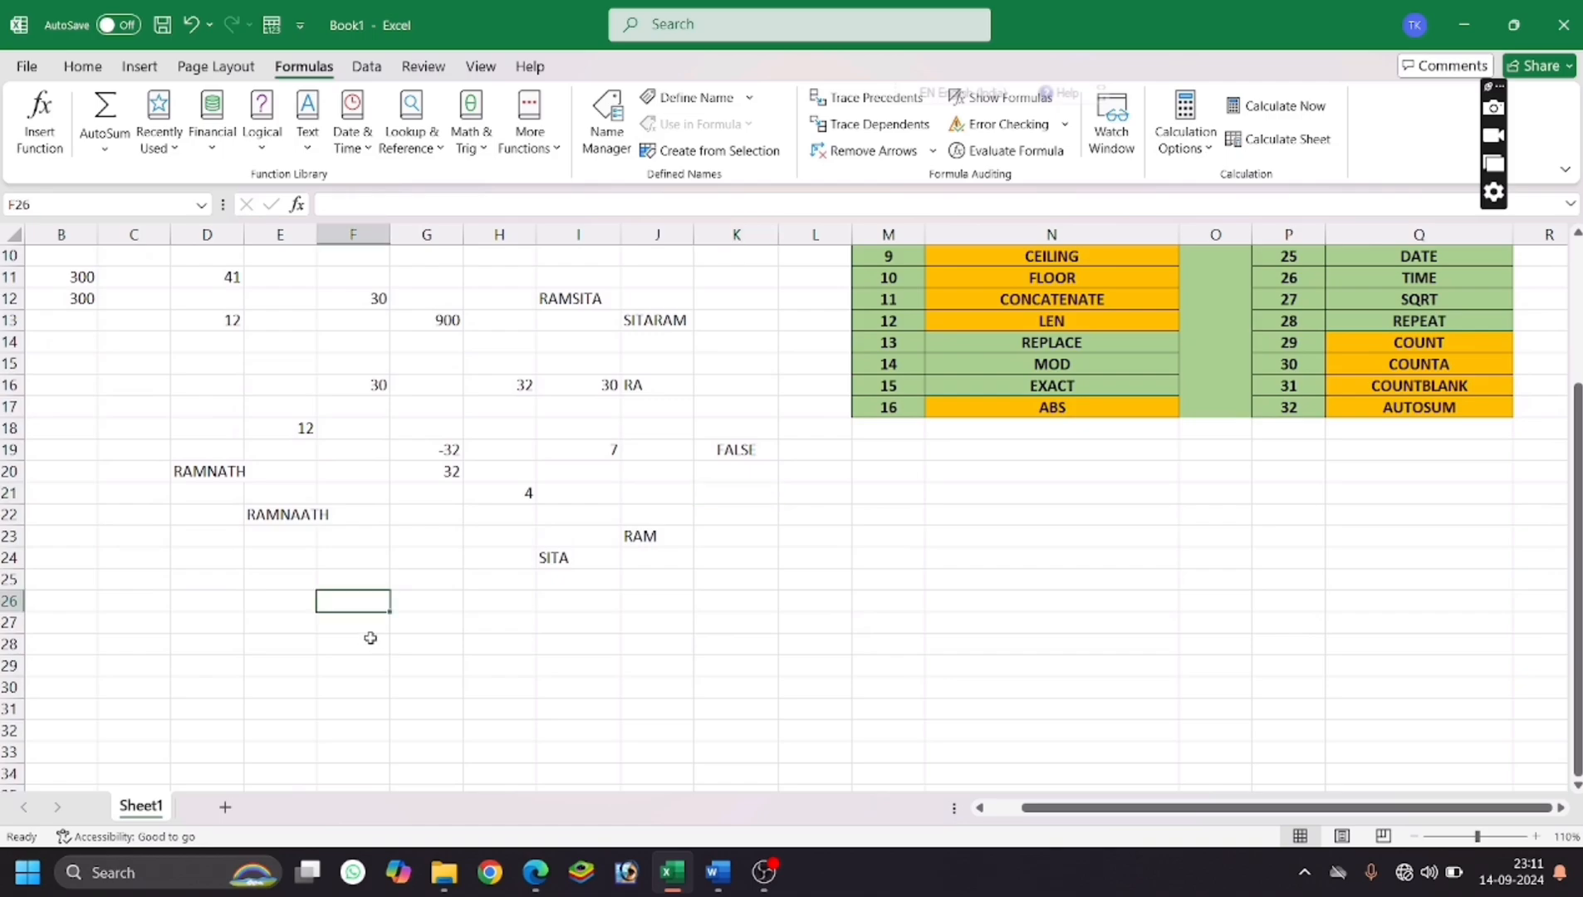
text(rams)
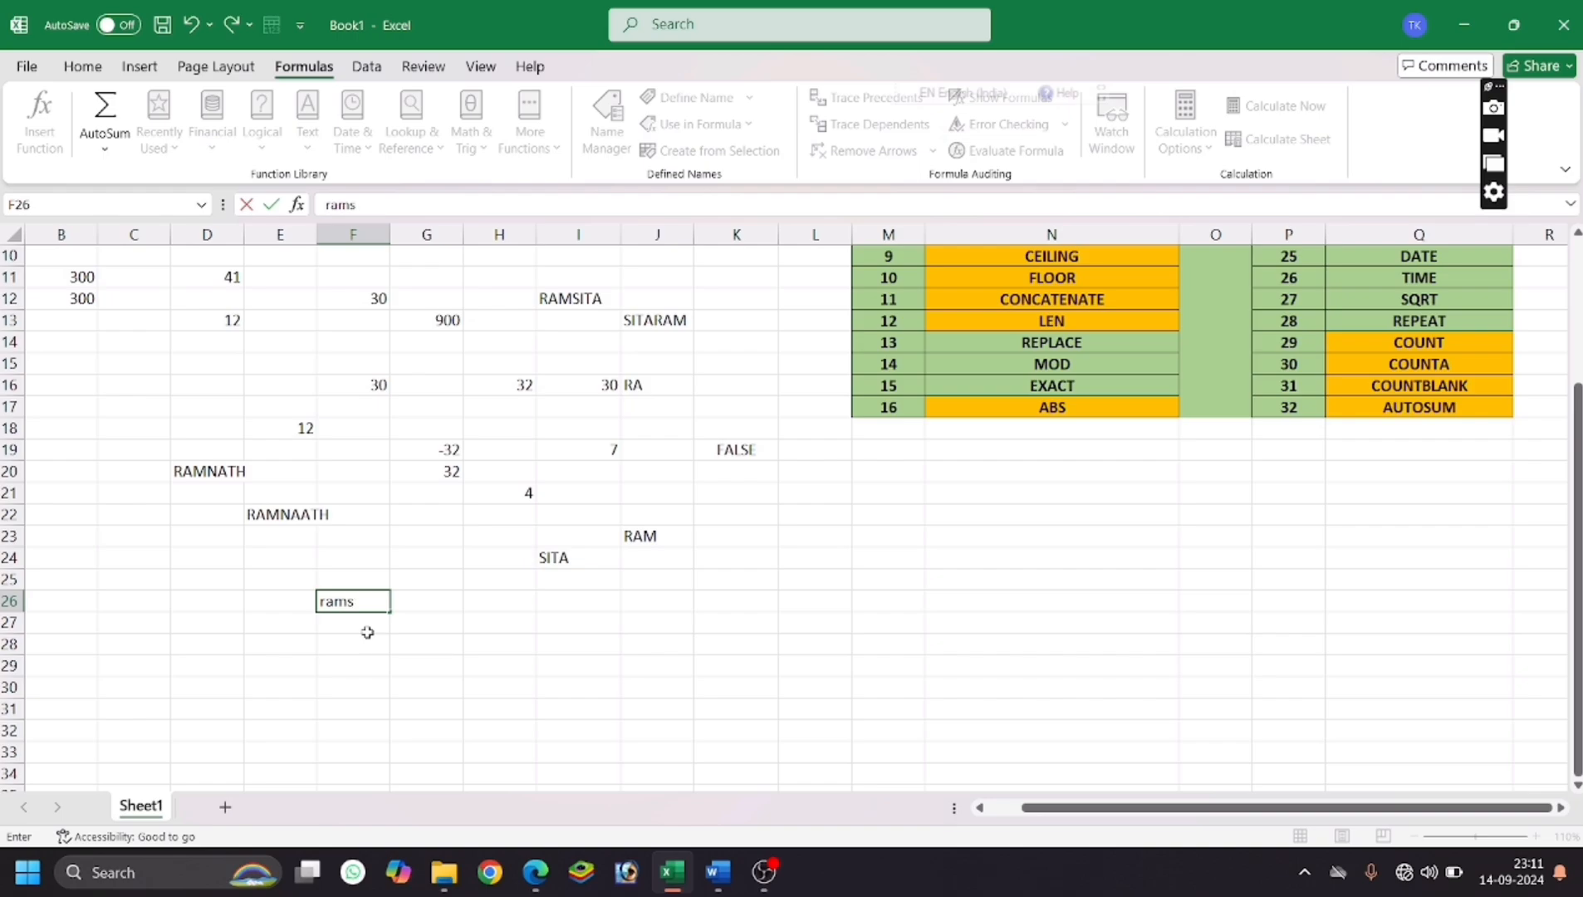
text(evak)
key(Return)
Convert the text in F26 to capital letters with the formula =UPPER(F26) in cell F28.
click(367, 637)
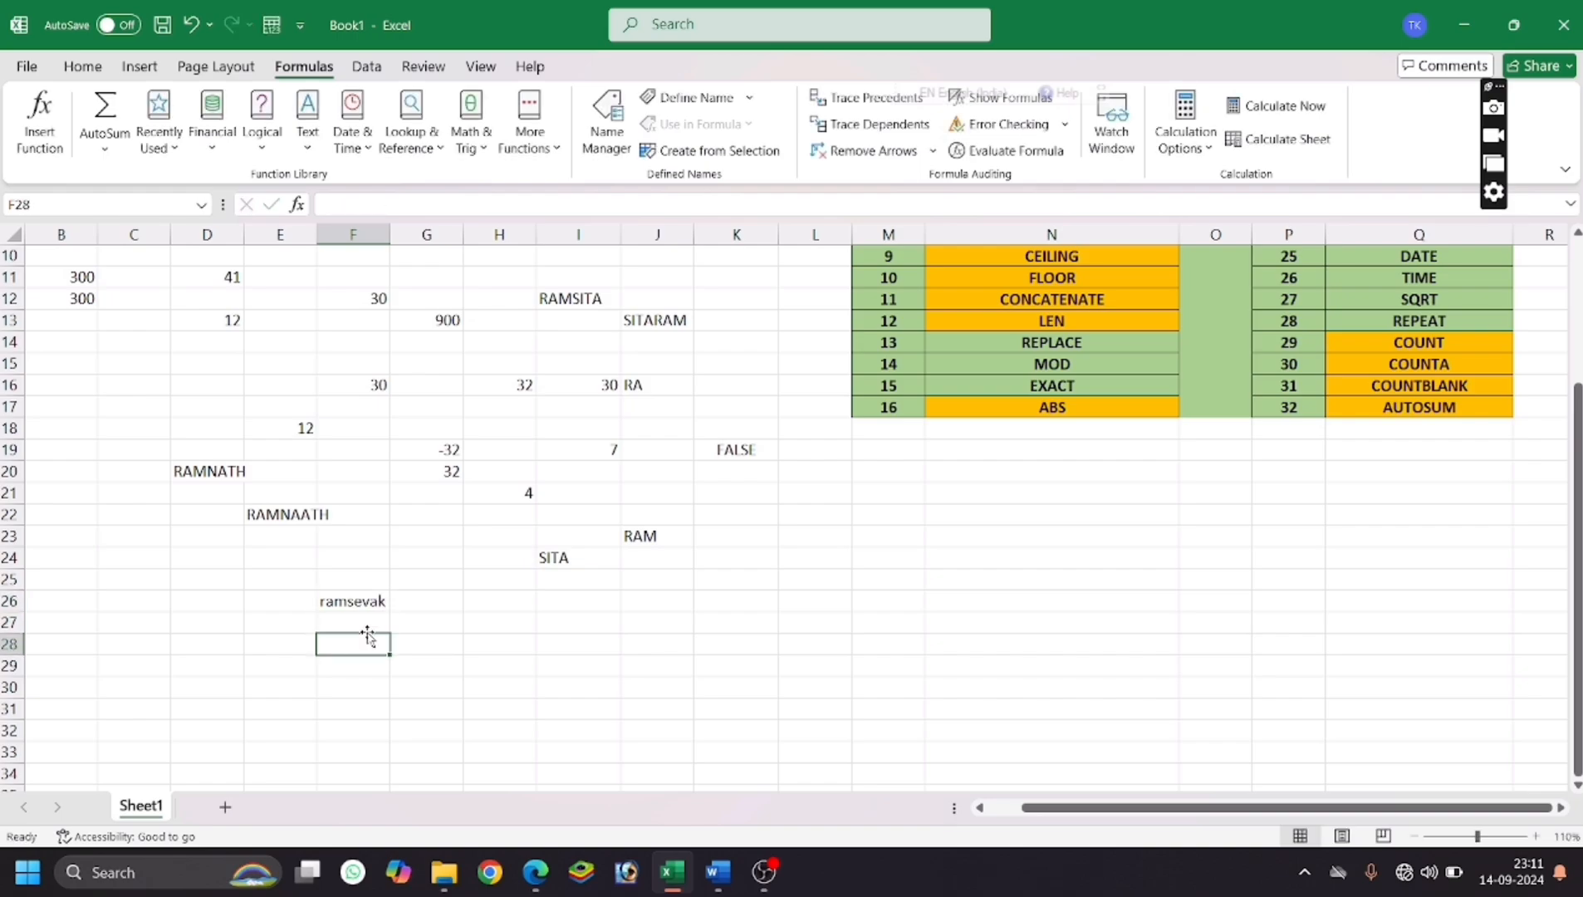
text(=)
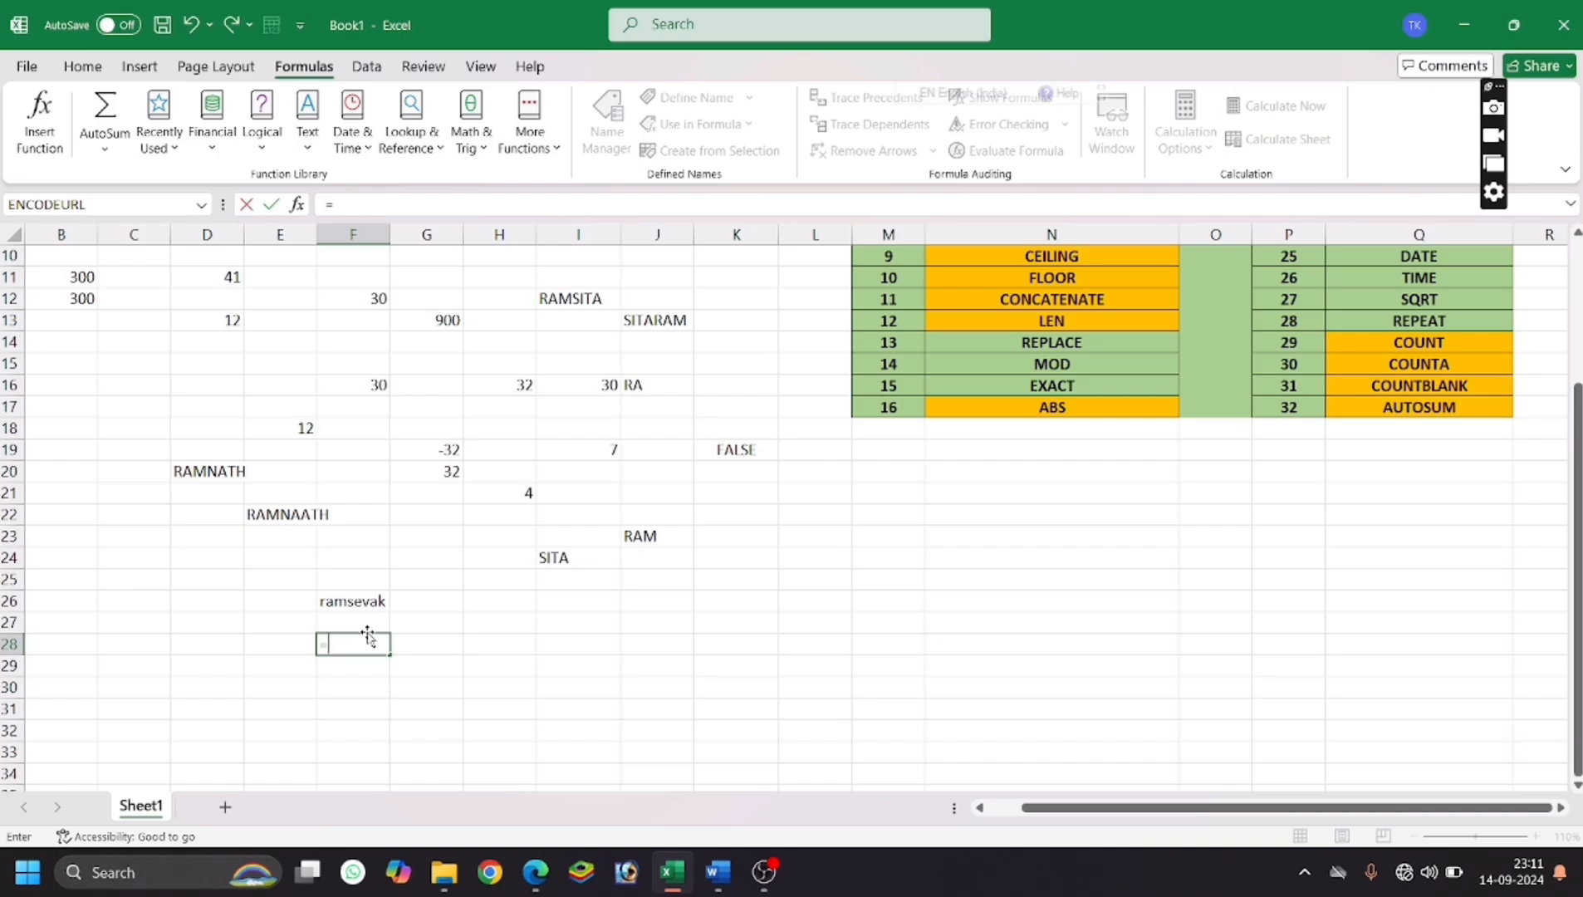
text(upper)
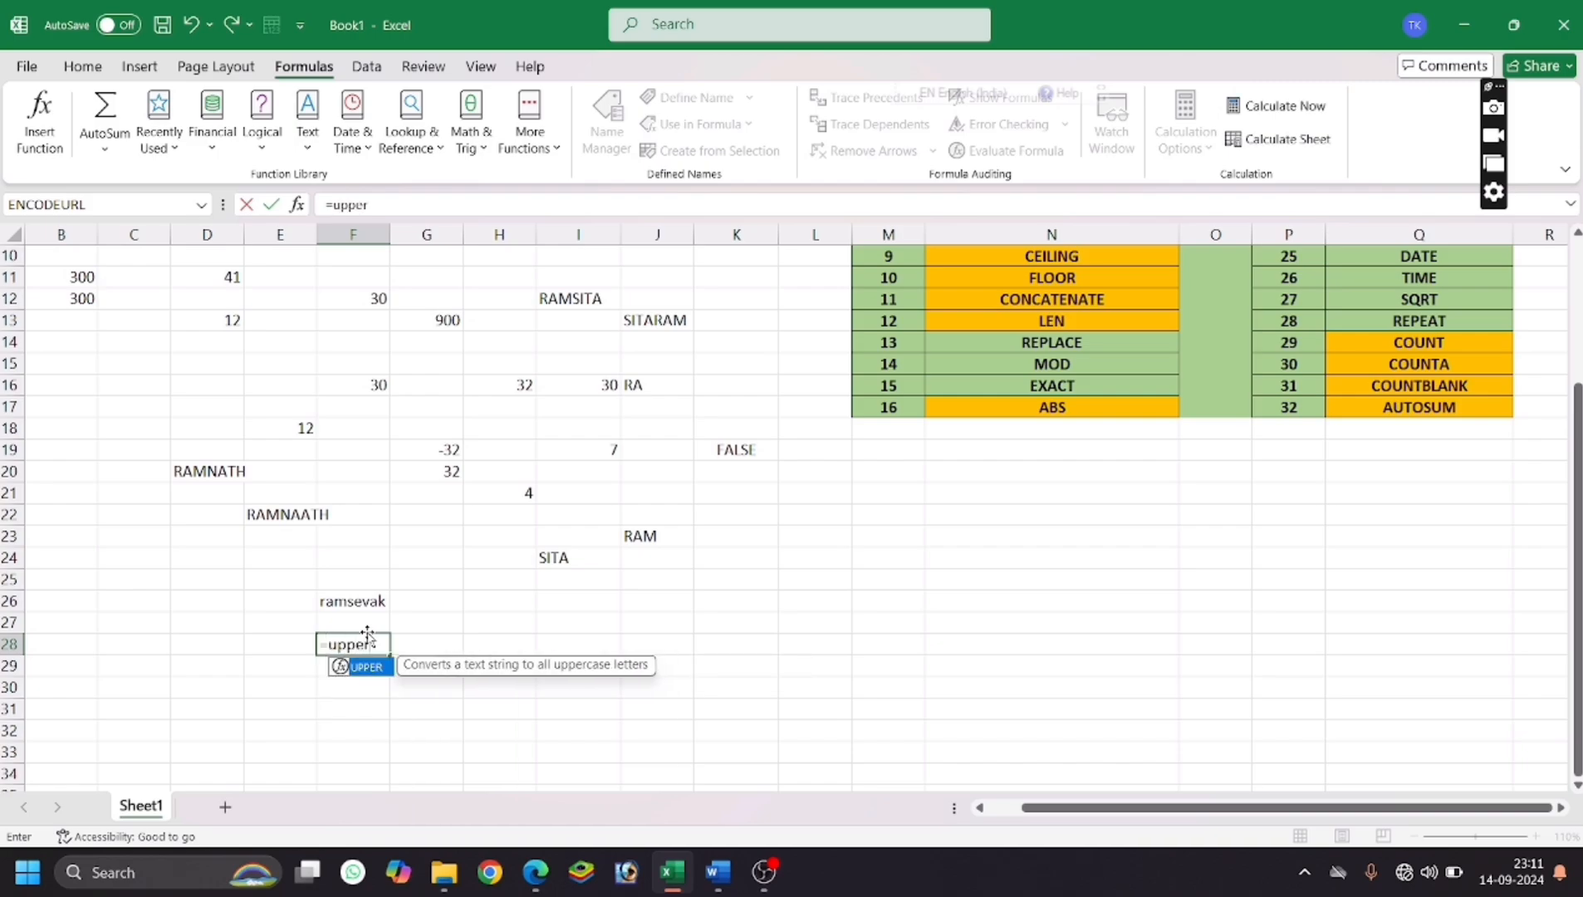
text(()
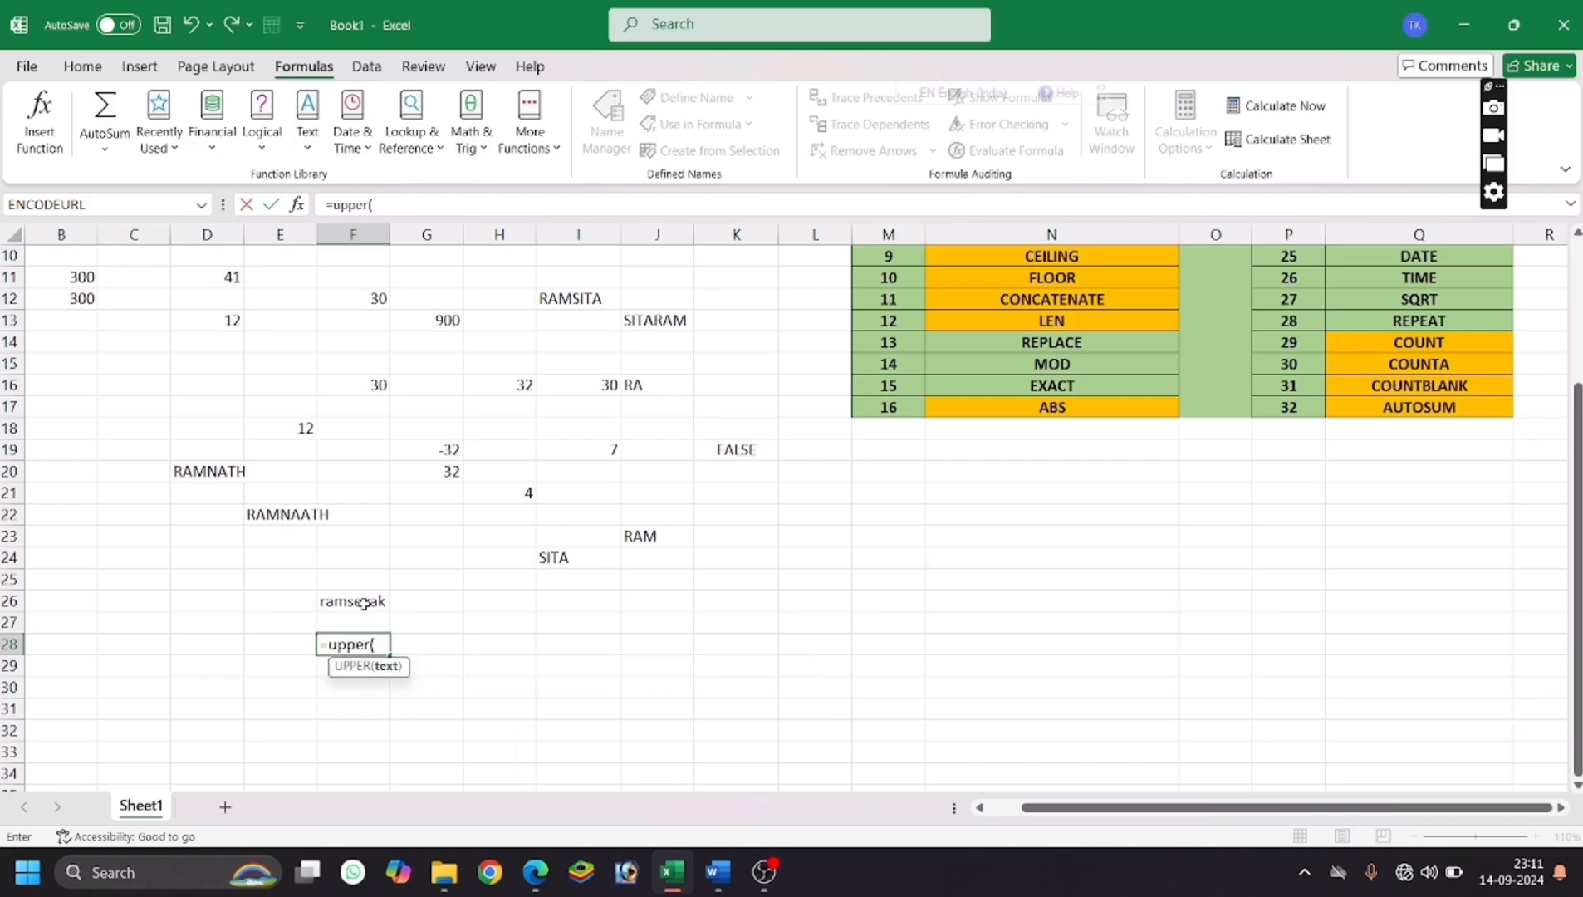
click(363, 601)
text())
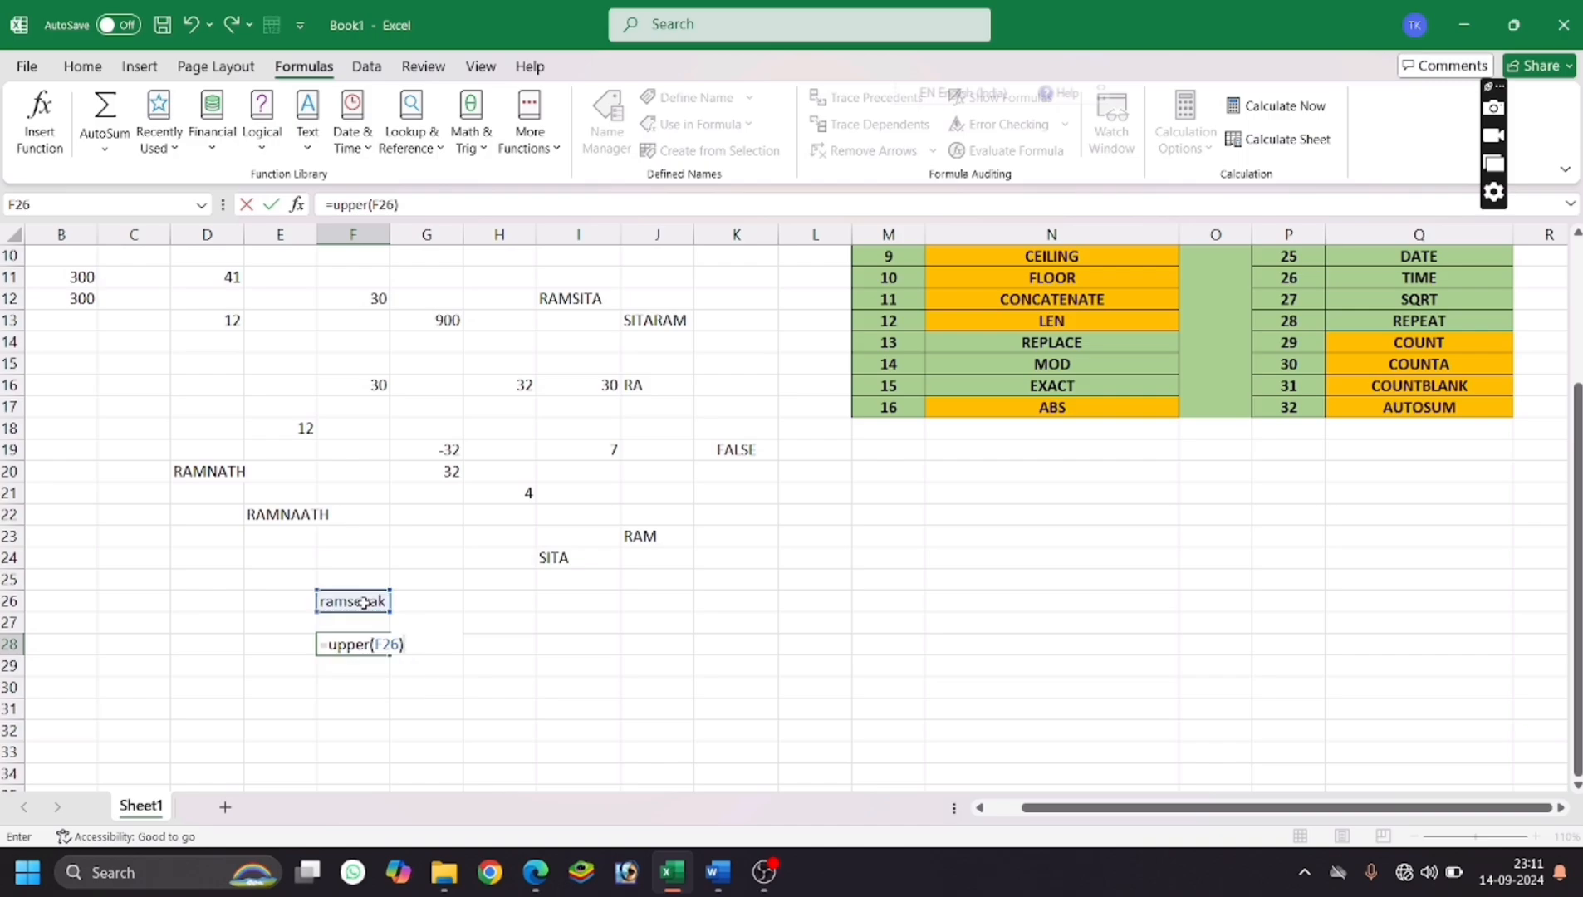
key(Return)
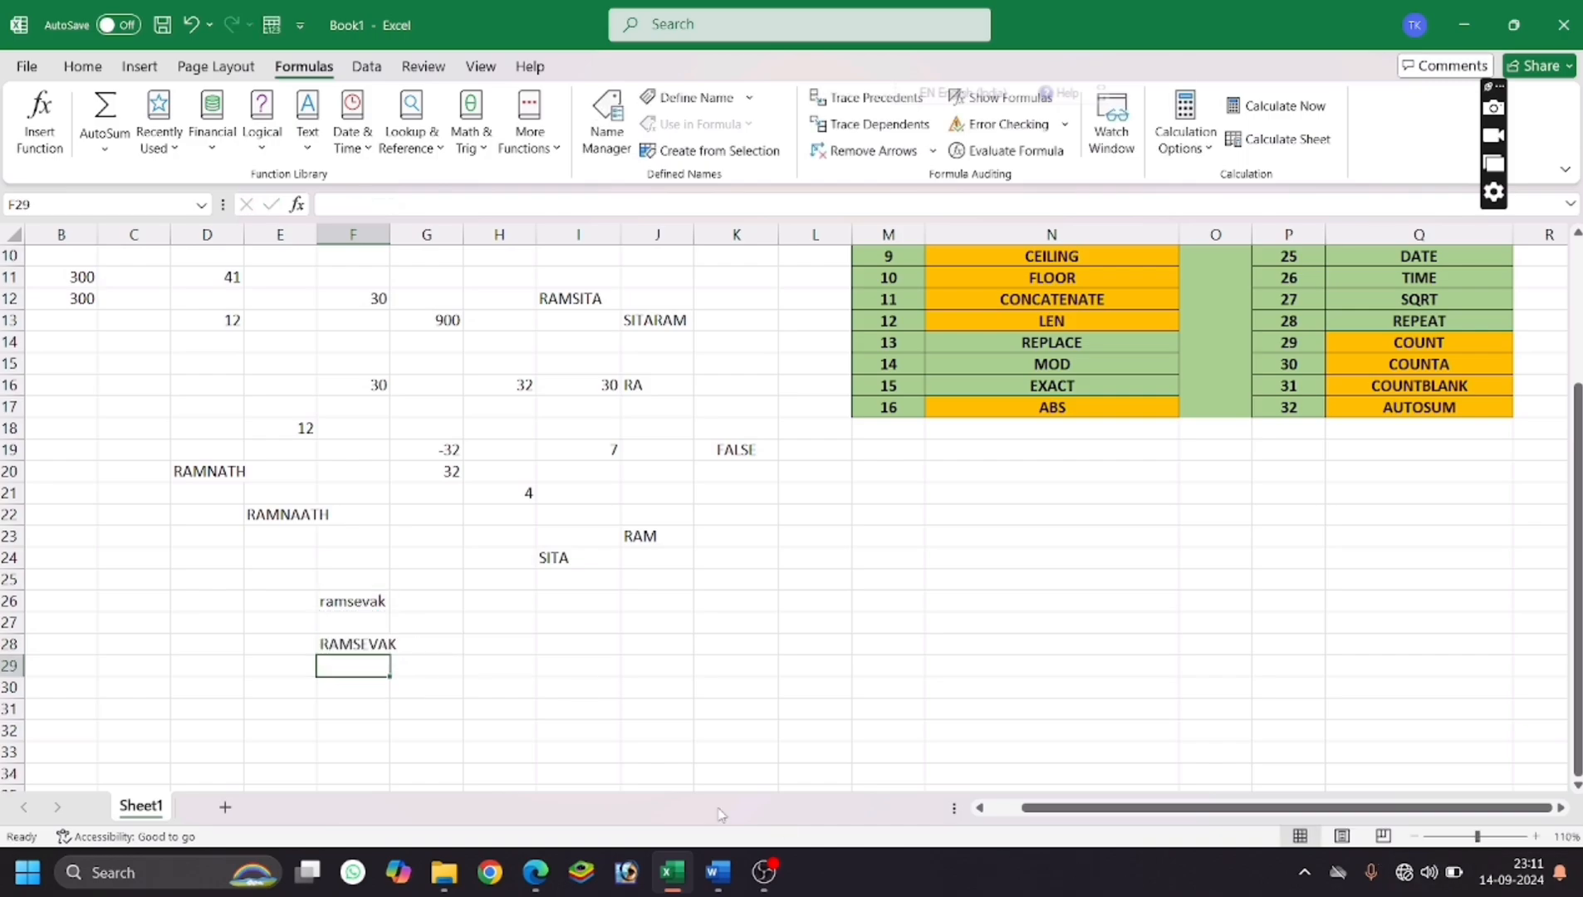
Enter the lowercase sample sentence "ram is a good boy" in cell J26.
click(452, 669)
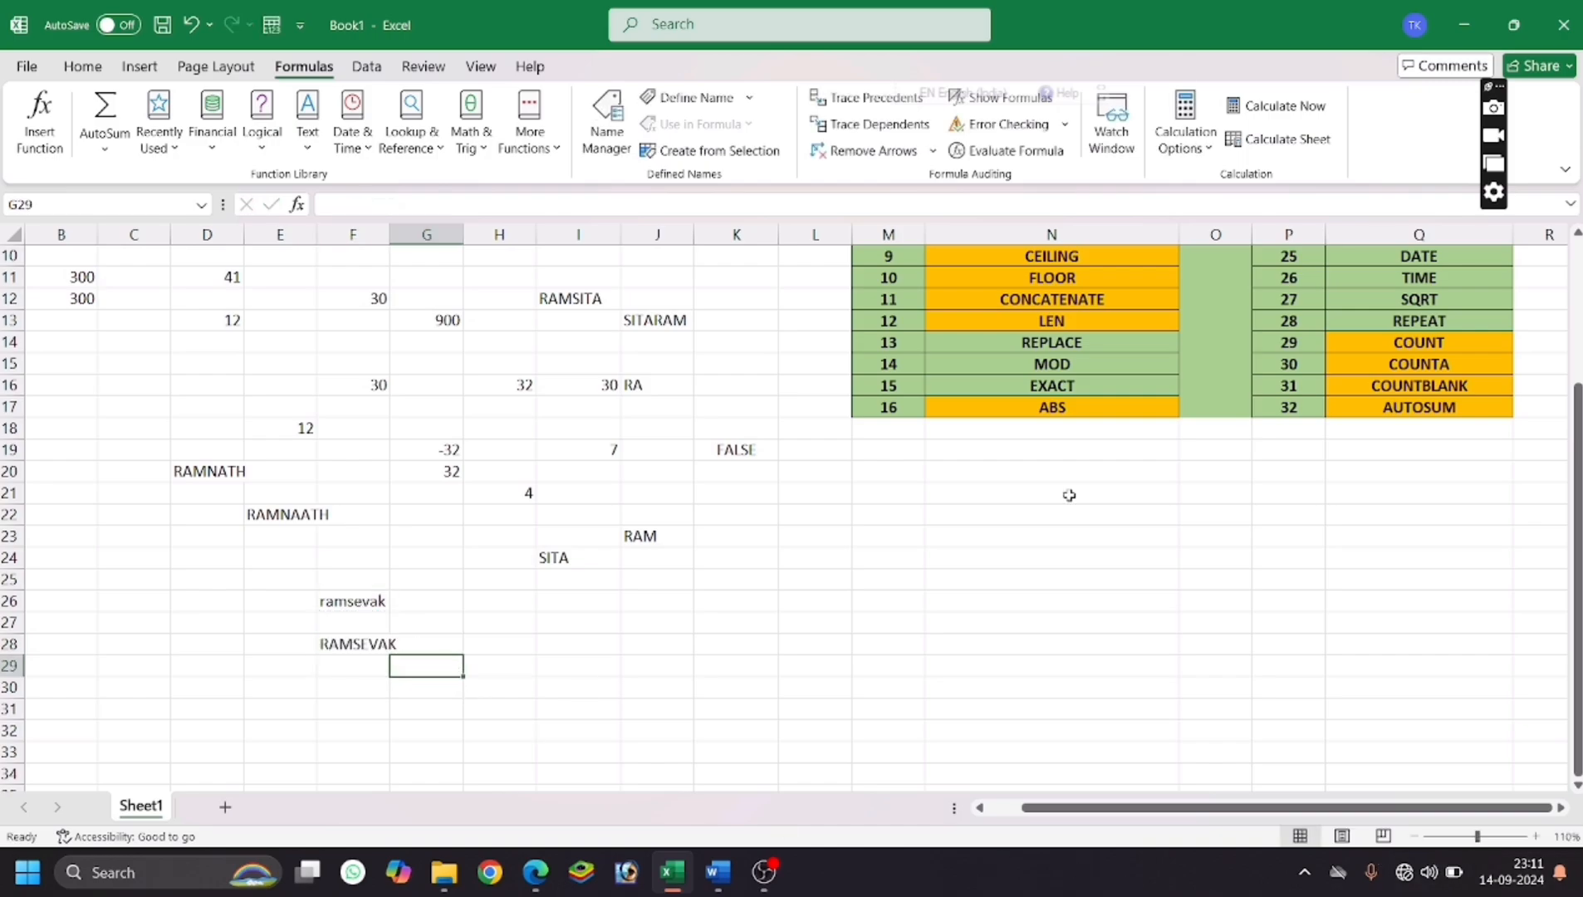
scroll(1403, 406, up, 2)
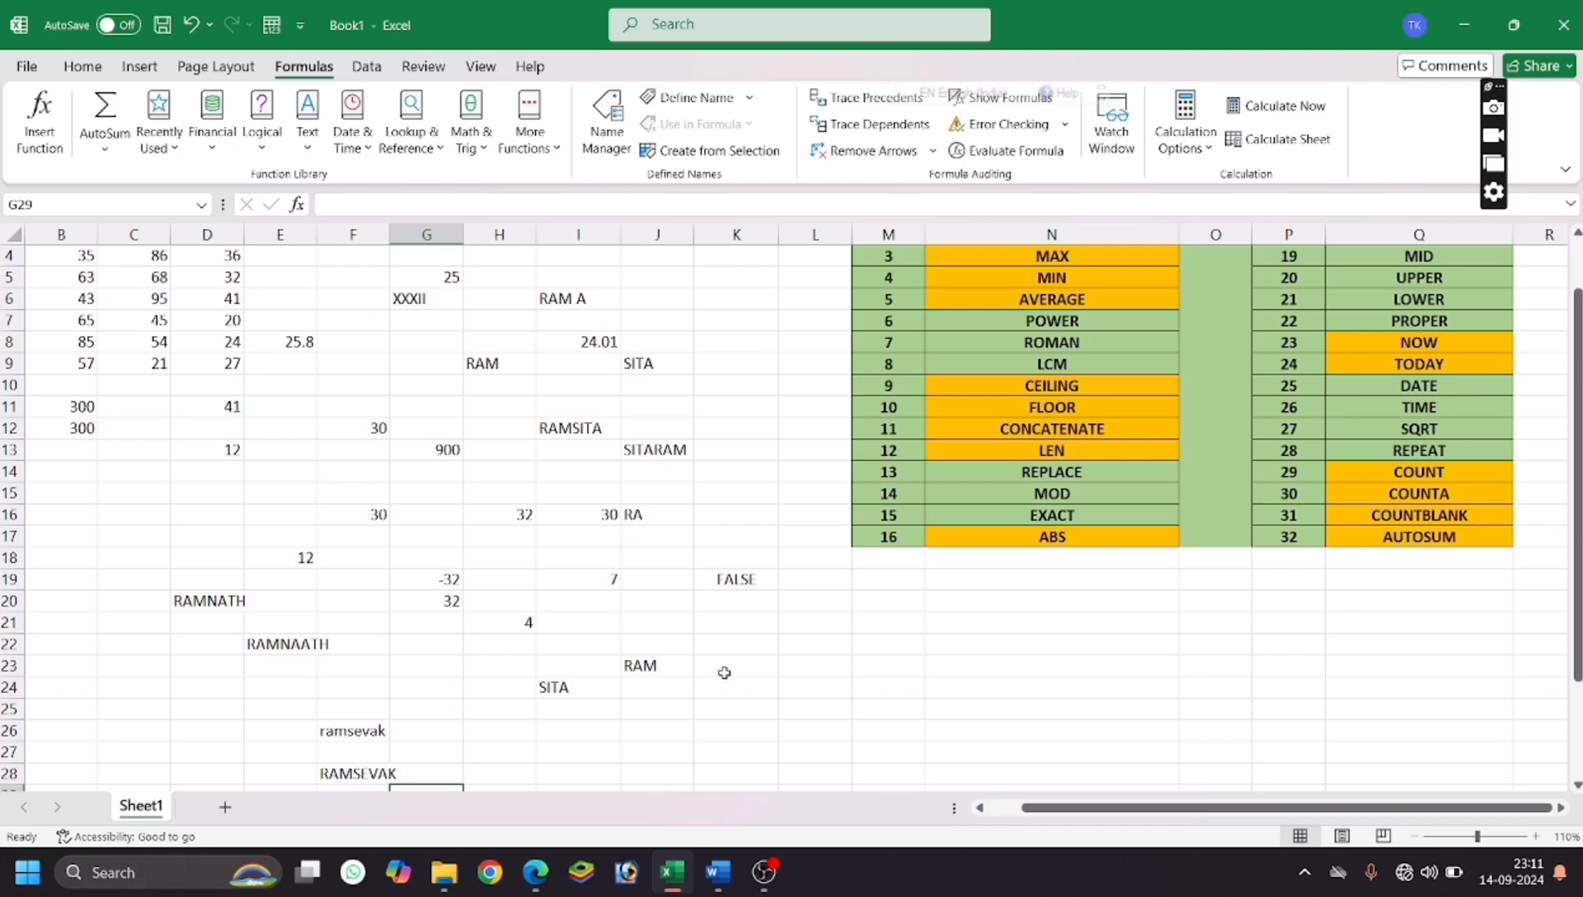
scroll(721, 674, down, 1)
click(658, 669)
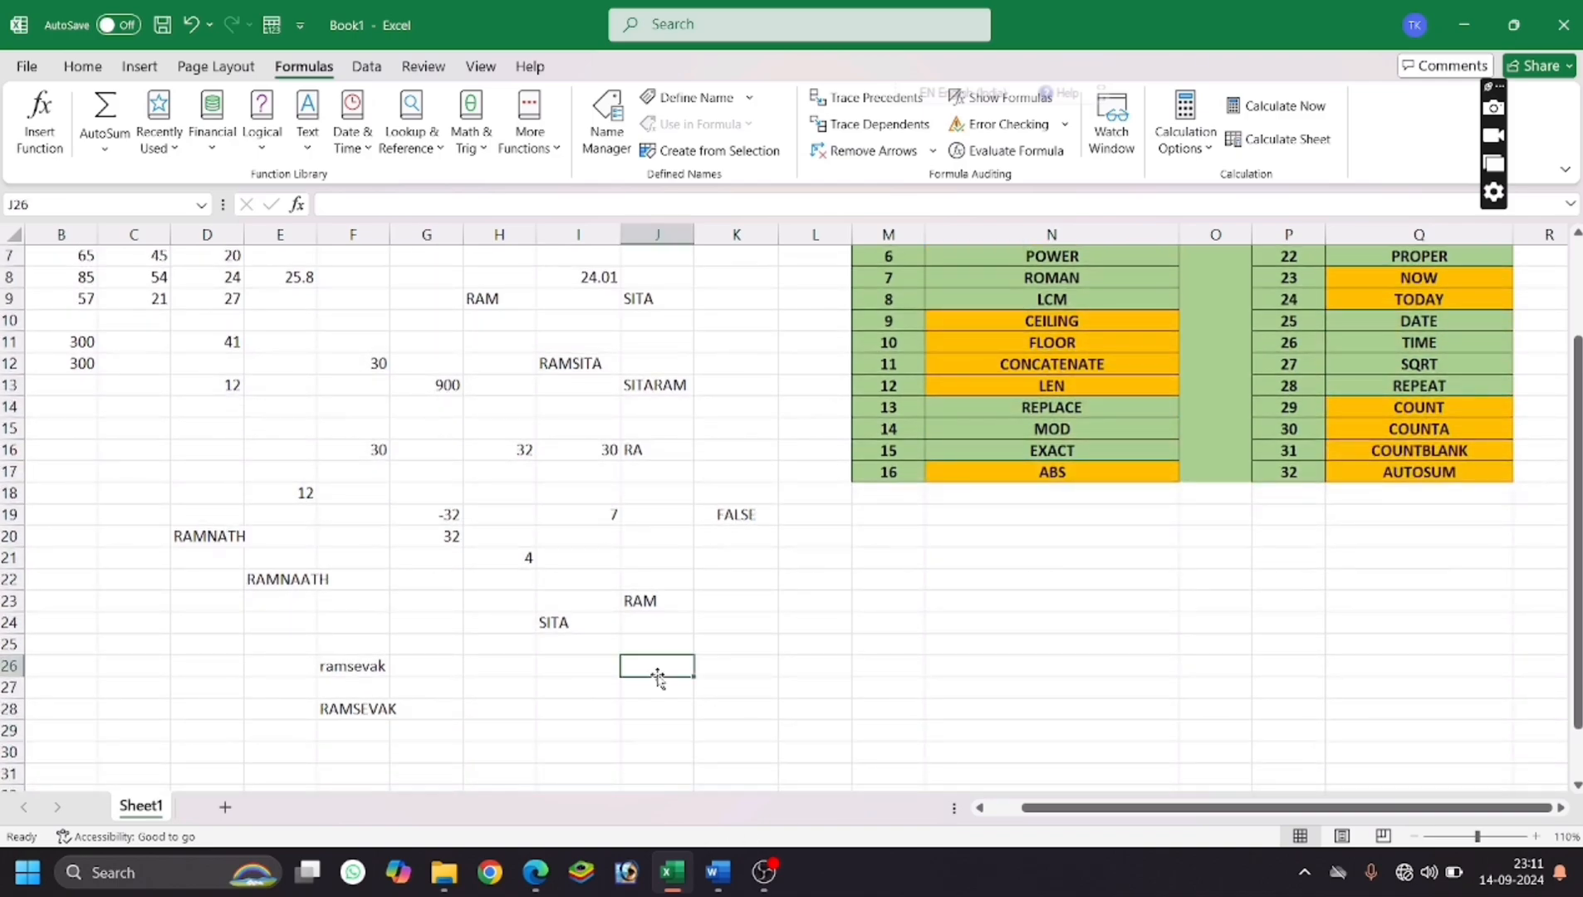
text(ram is a)
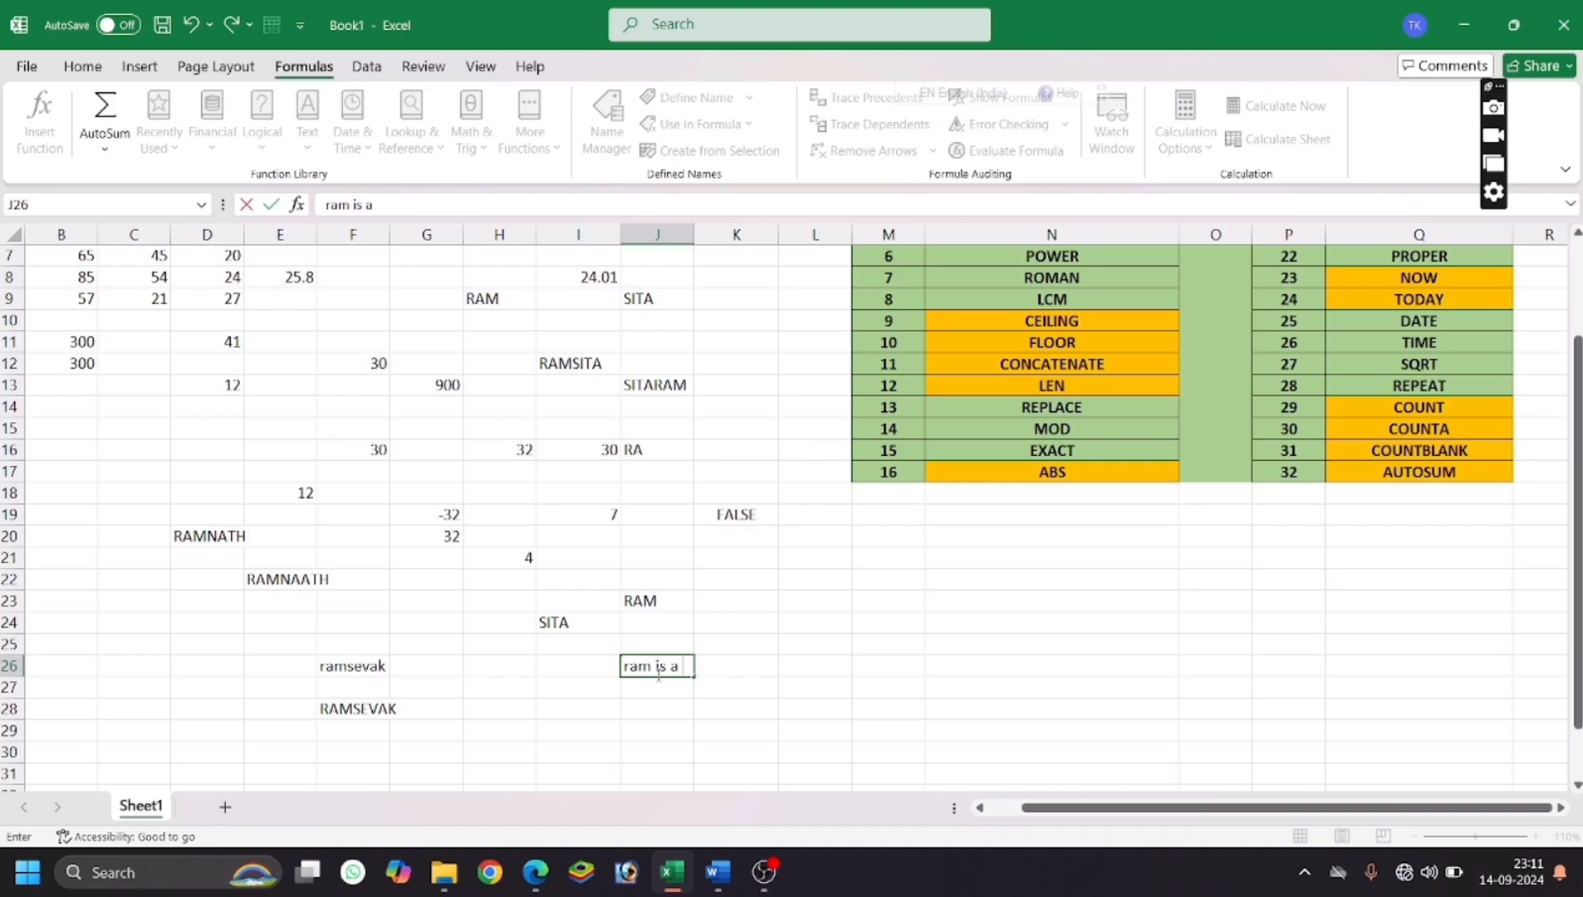
text( good by.)
text(oy)
key(Return)
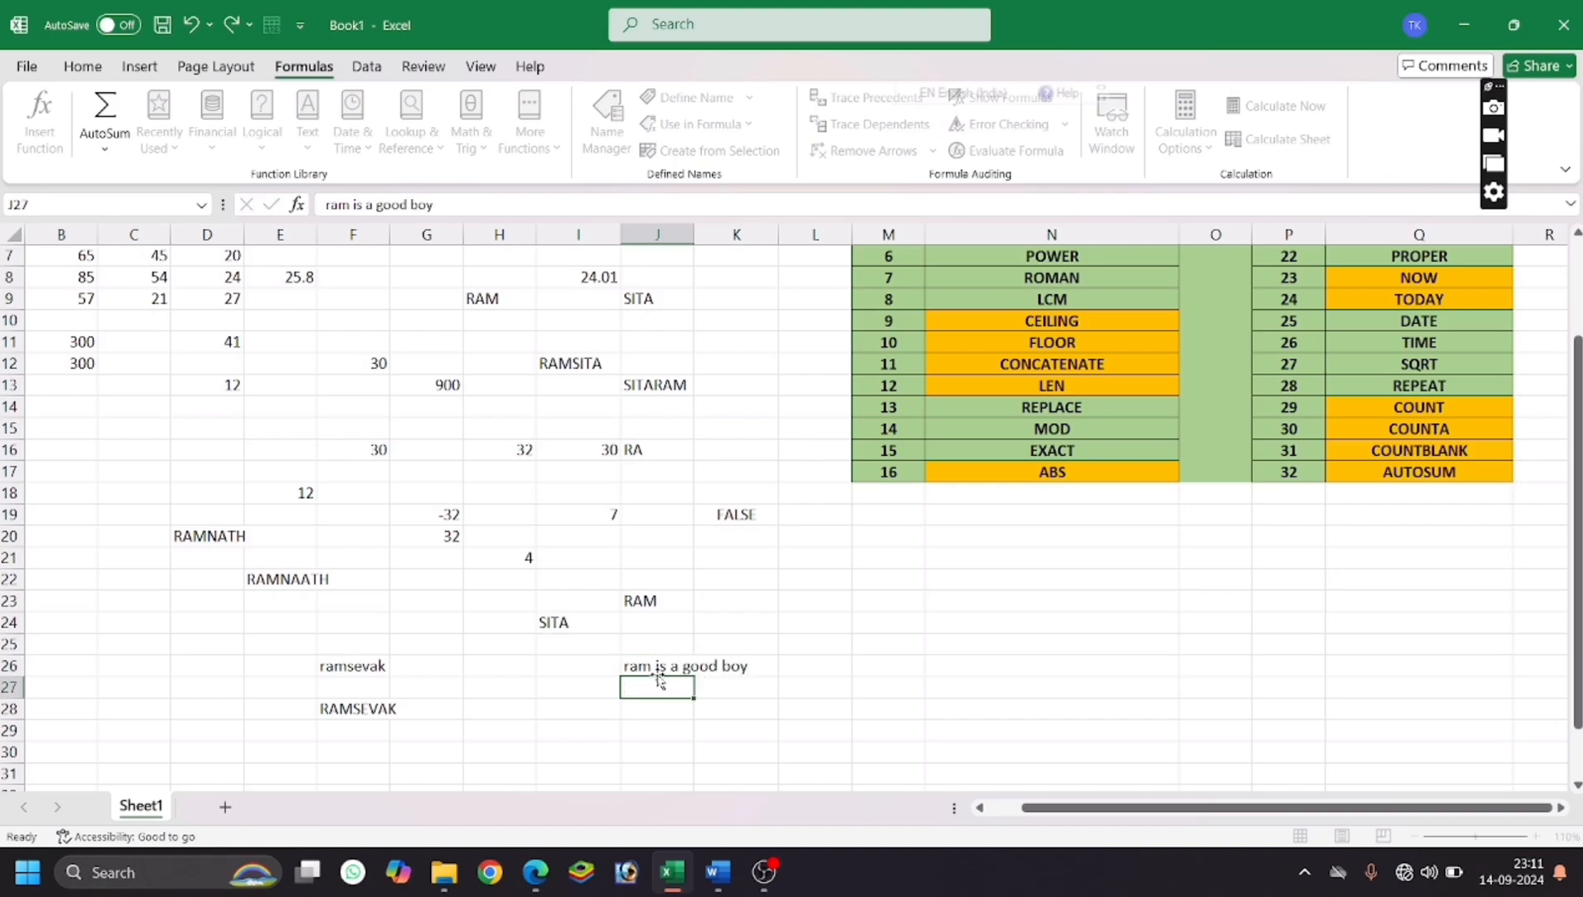
Capitalize the first letter of each word of the J26 text with the formula =PROPER(J26) in cell J29.
click(670, 727)
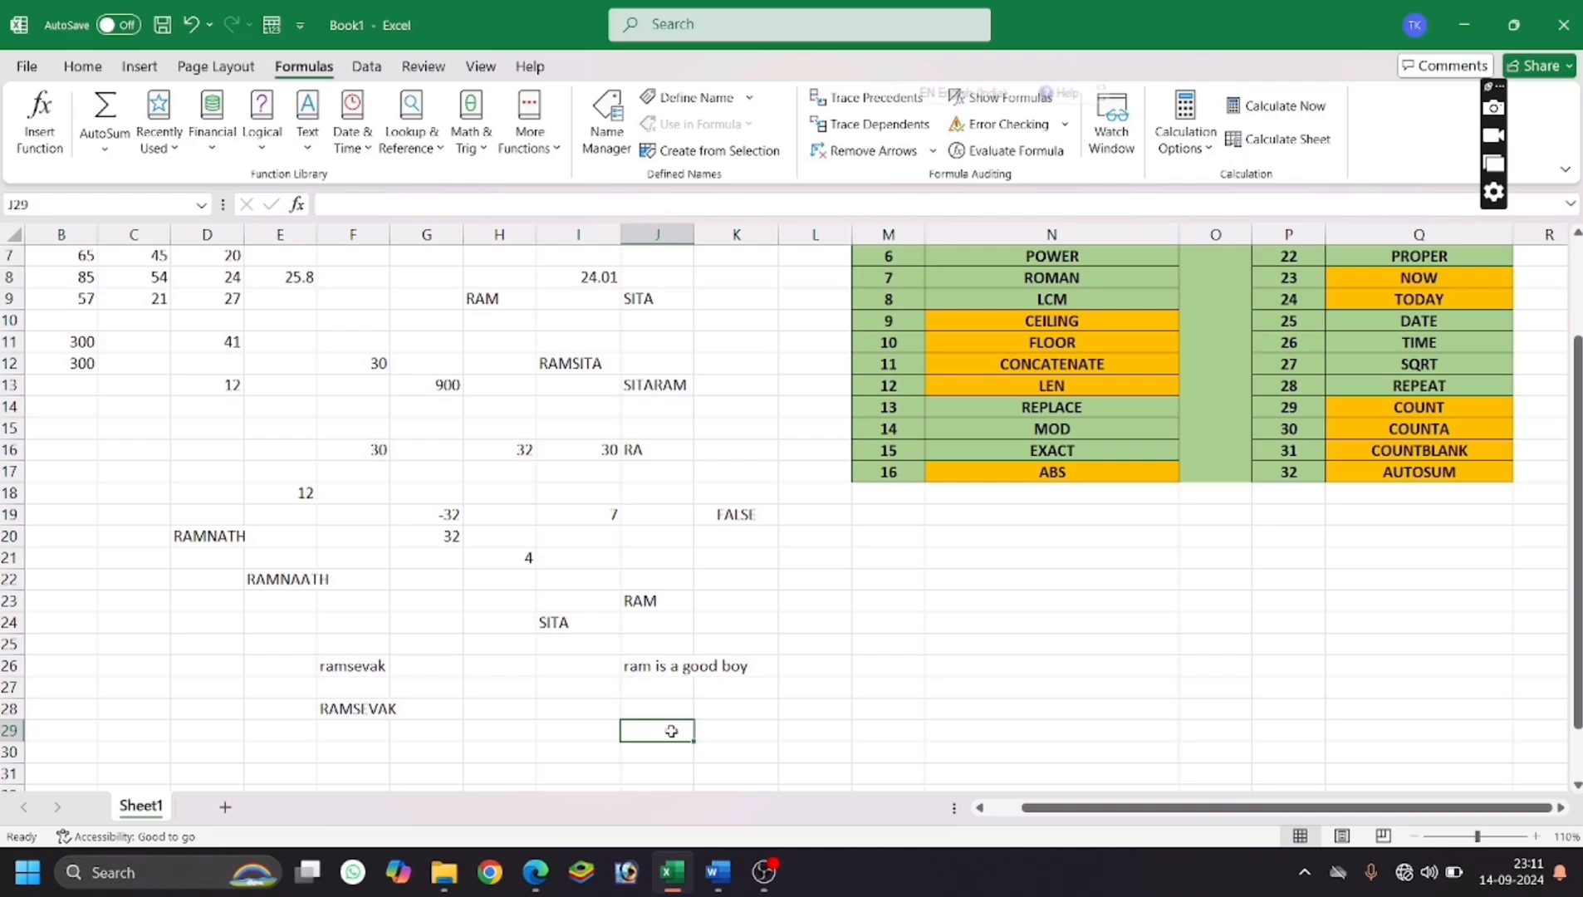
text(=)
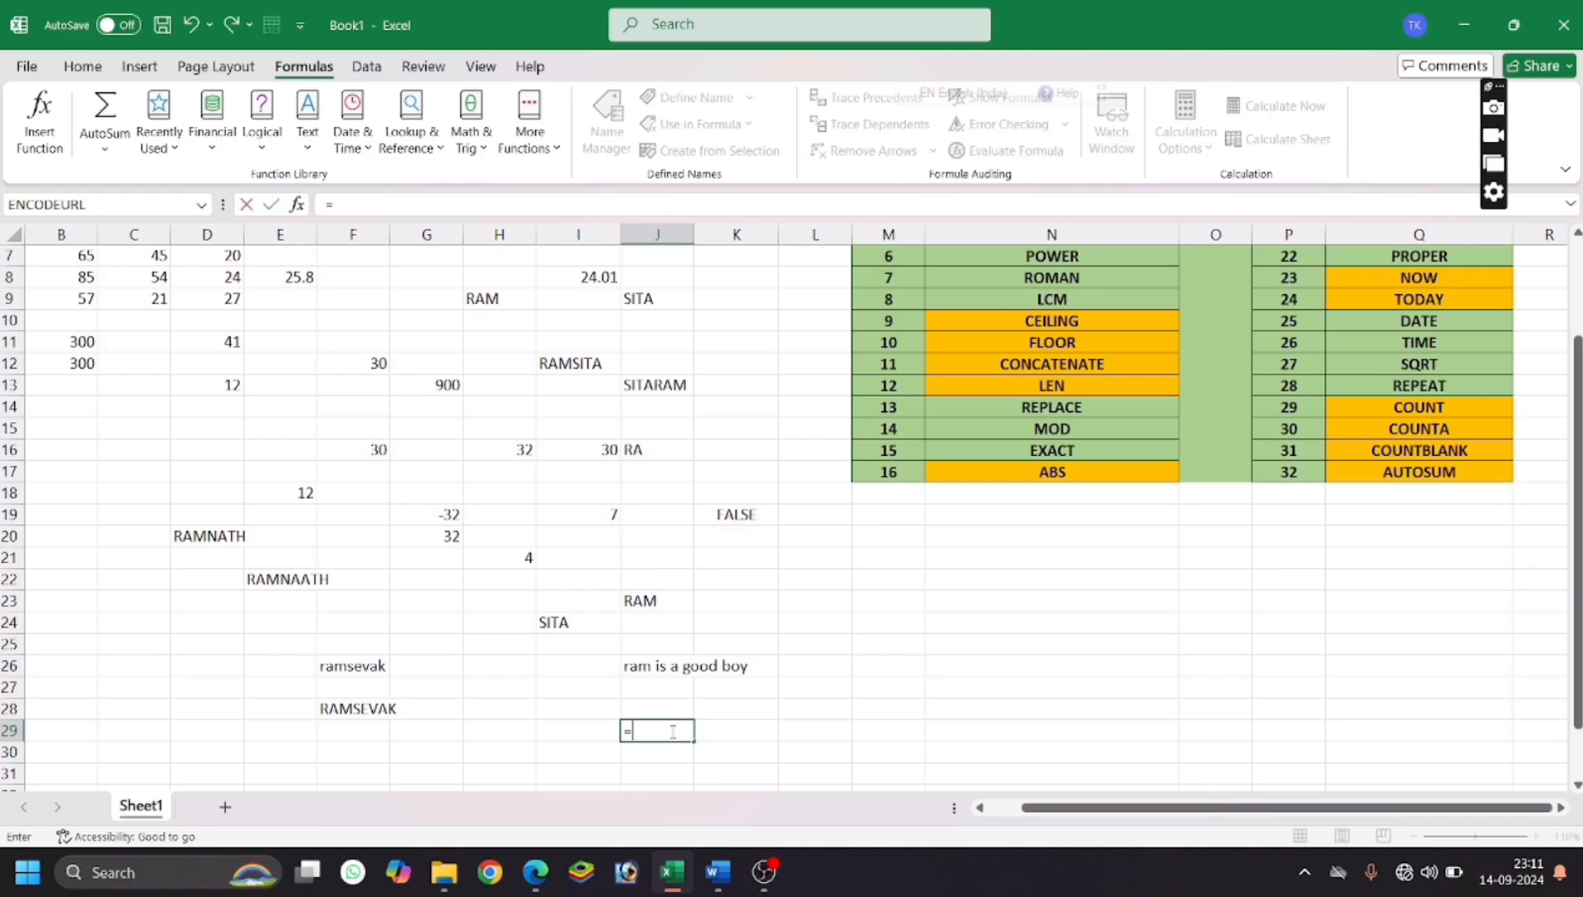
text(protper)
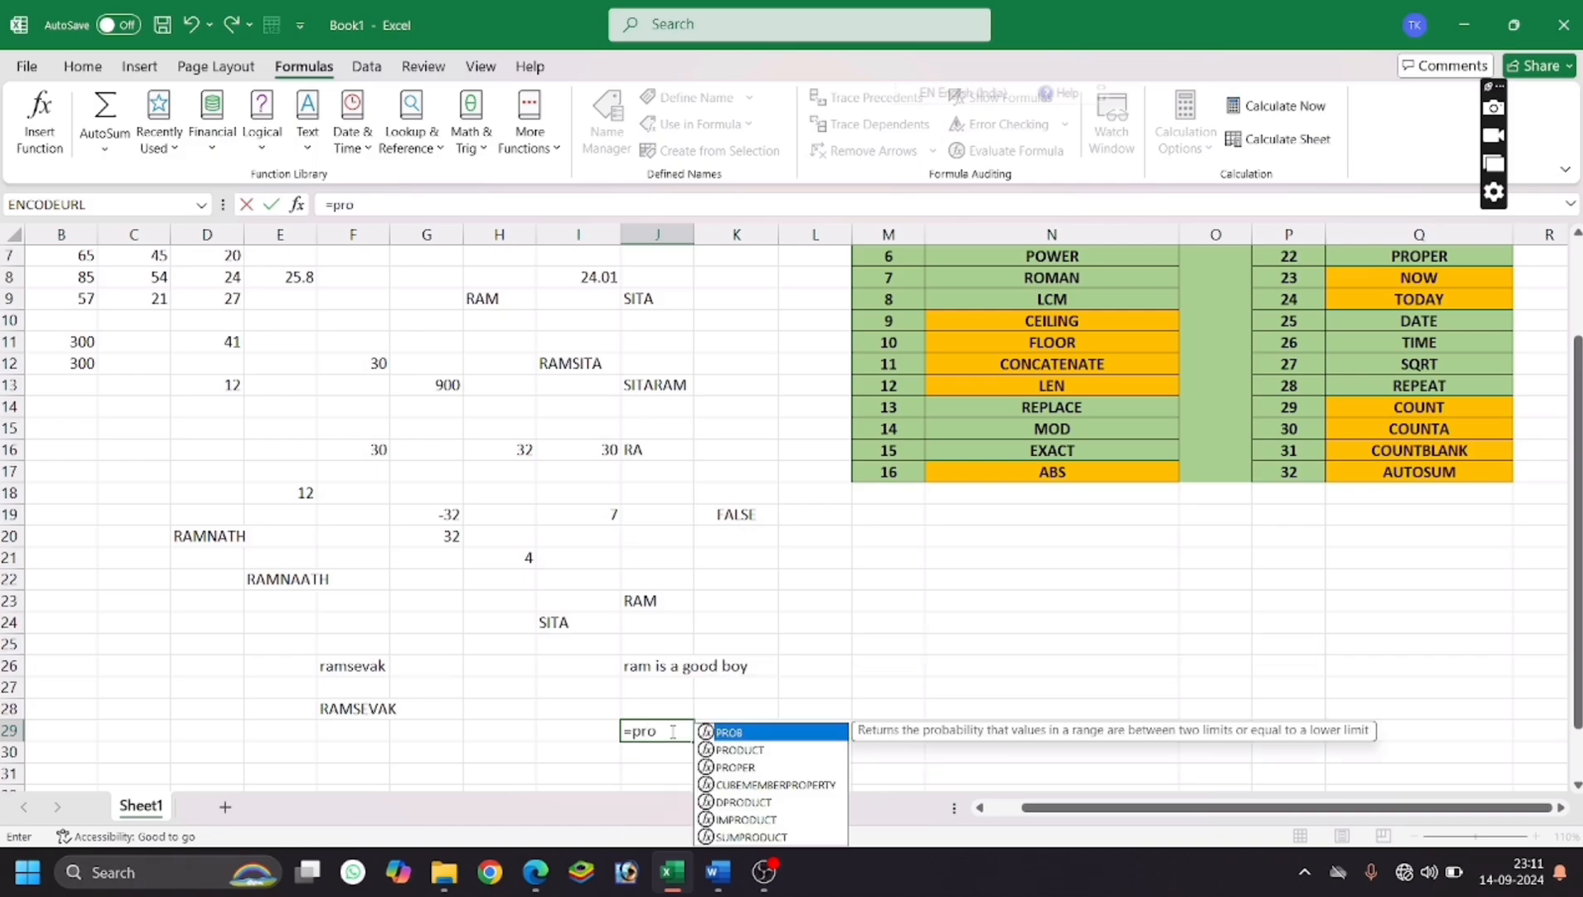
key(BackSpace)
key(BackSpace)
key(BackSpace)
key(BackSpace)
text(per()
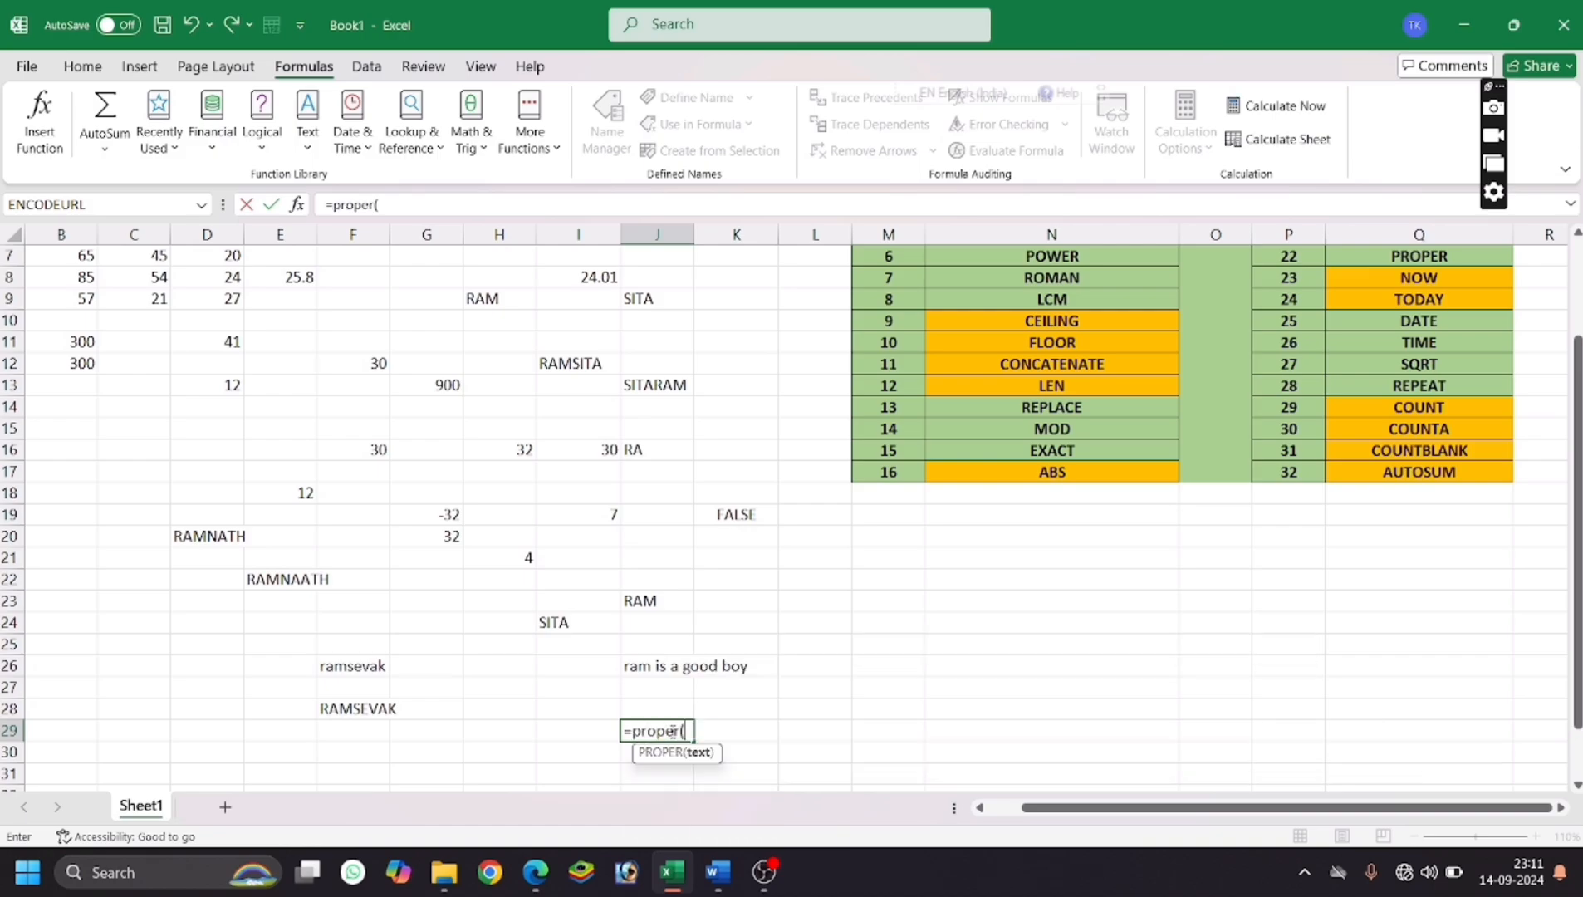
click(671, 666)
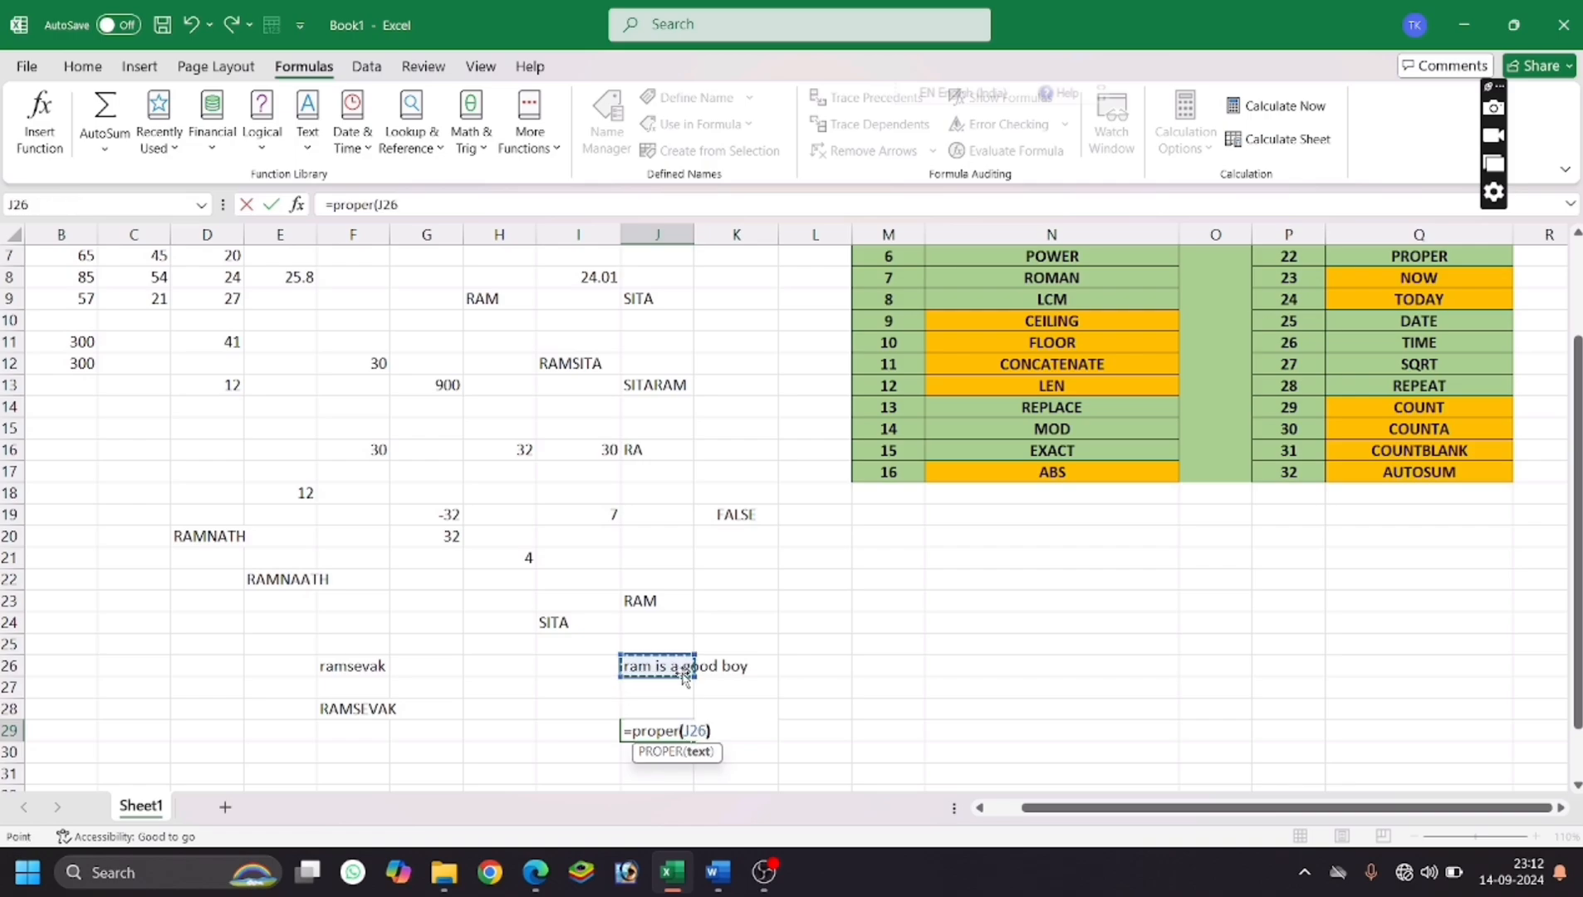
text())
key(Return)
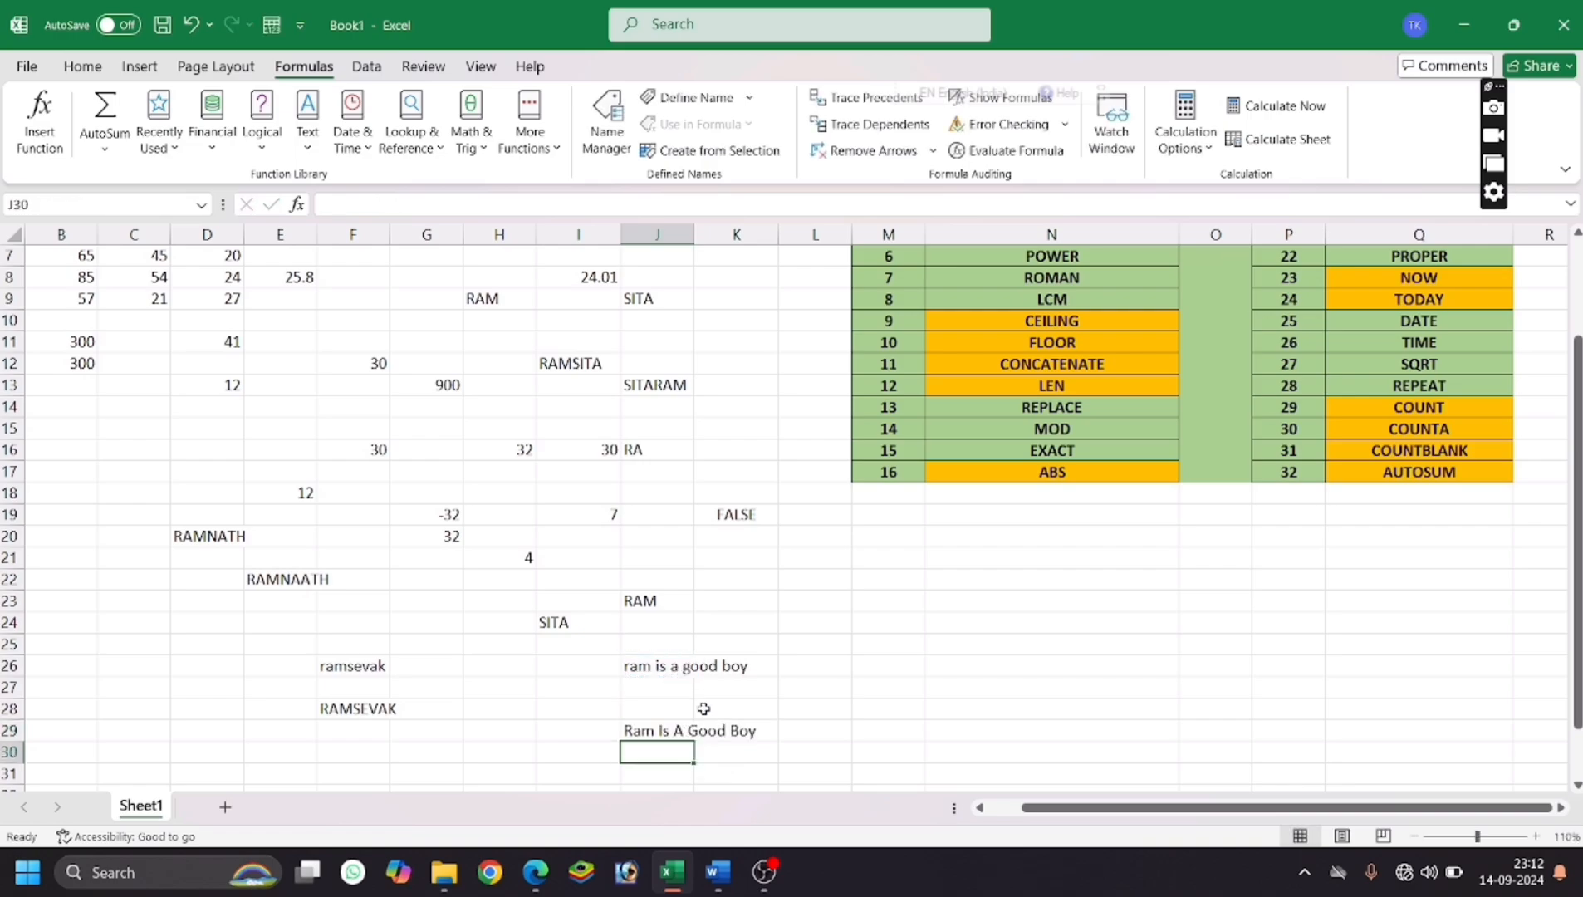
Return the current date and time with the formula =NOW() in cell L23.
click(845, 668)
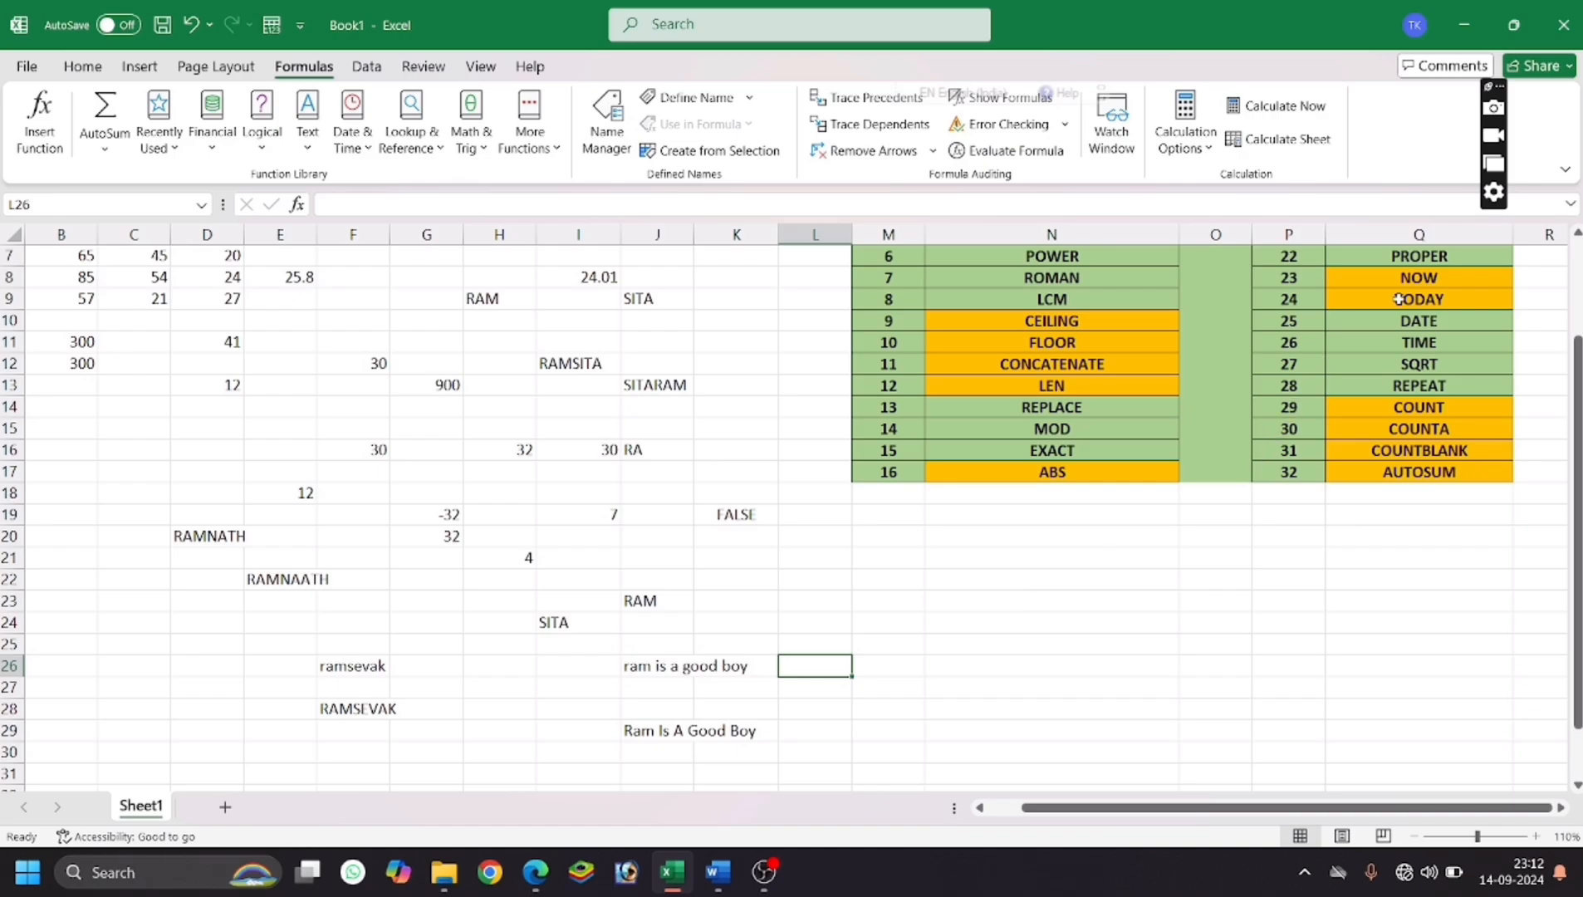
scroll(1424, 342, up, 1)
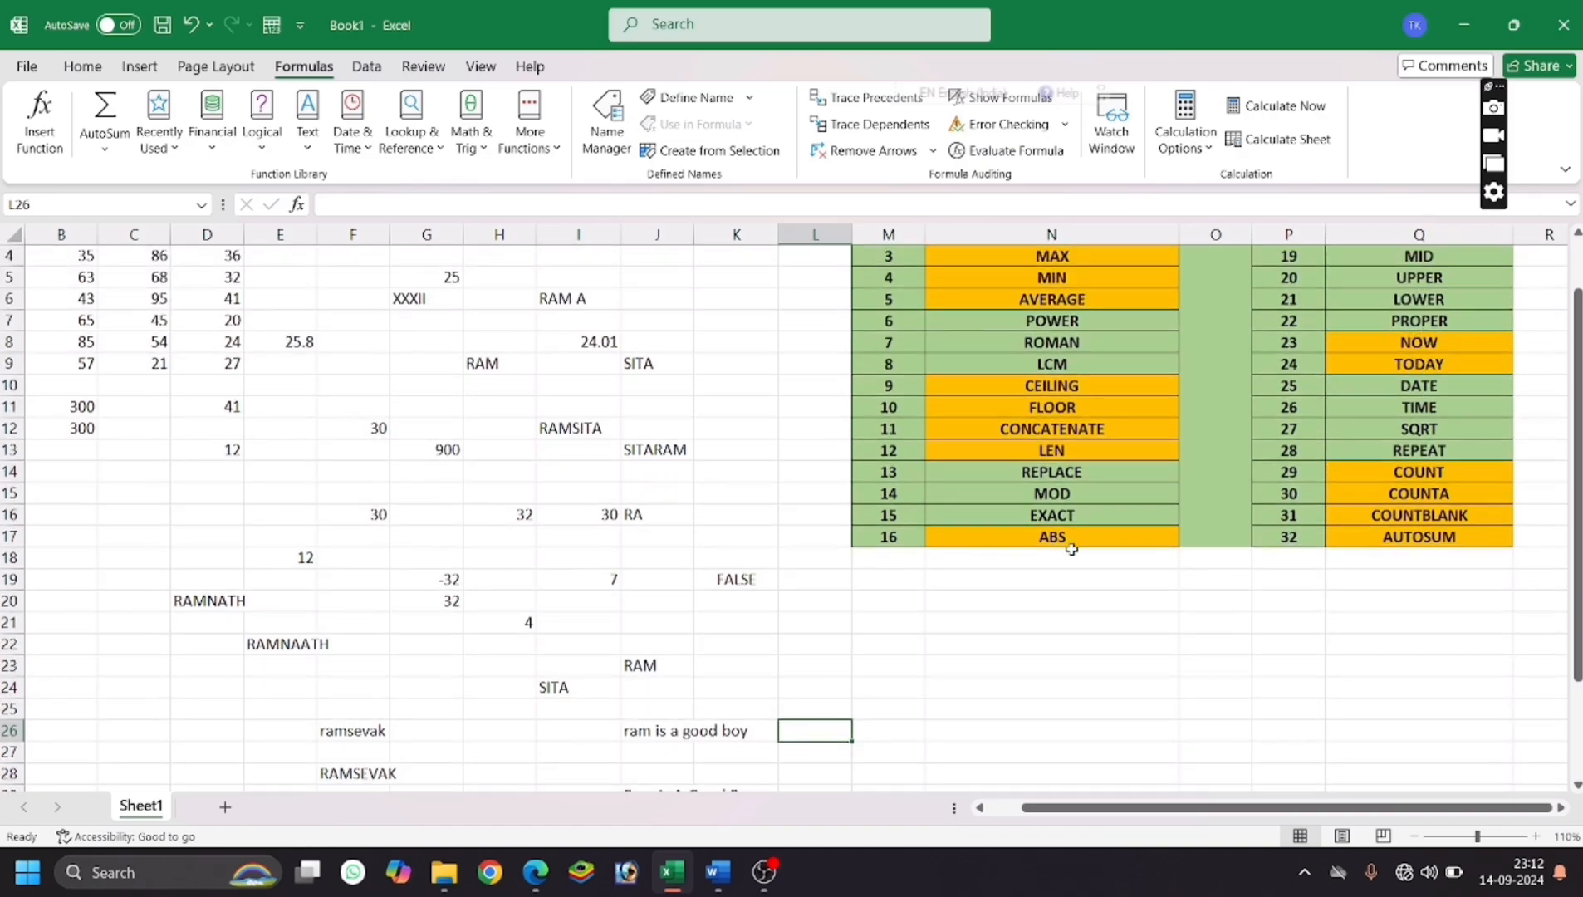
click(790, 661)
text(=)
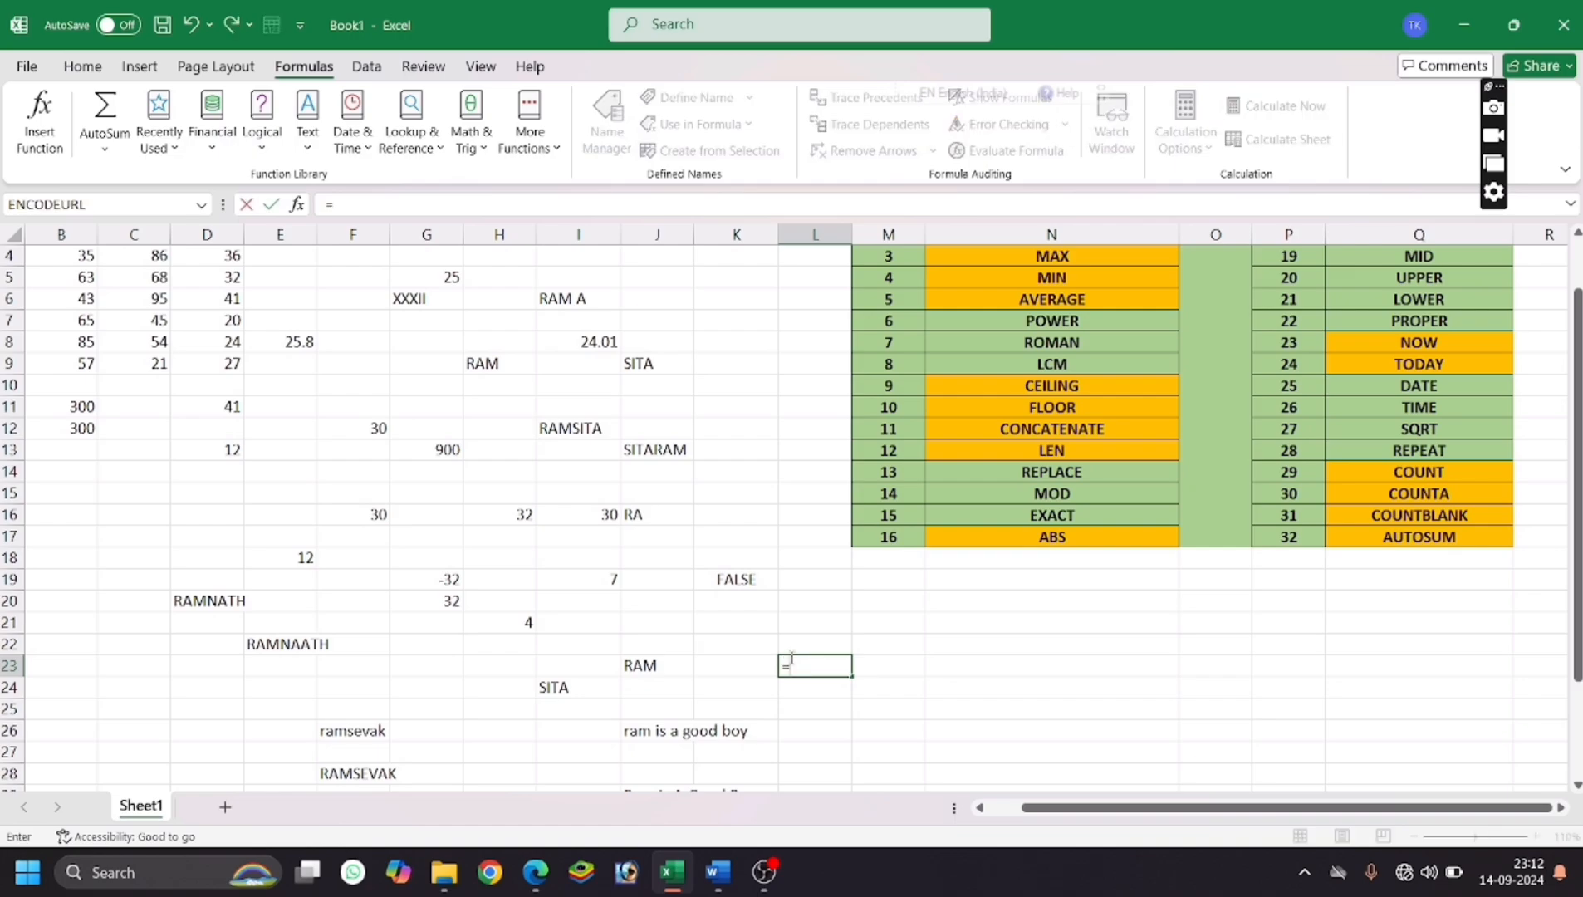
text(now)
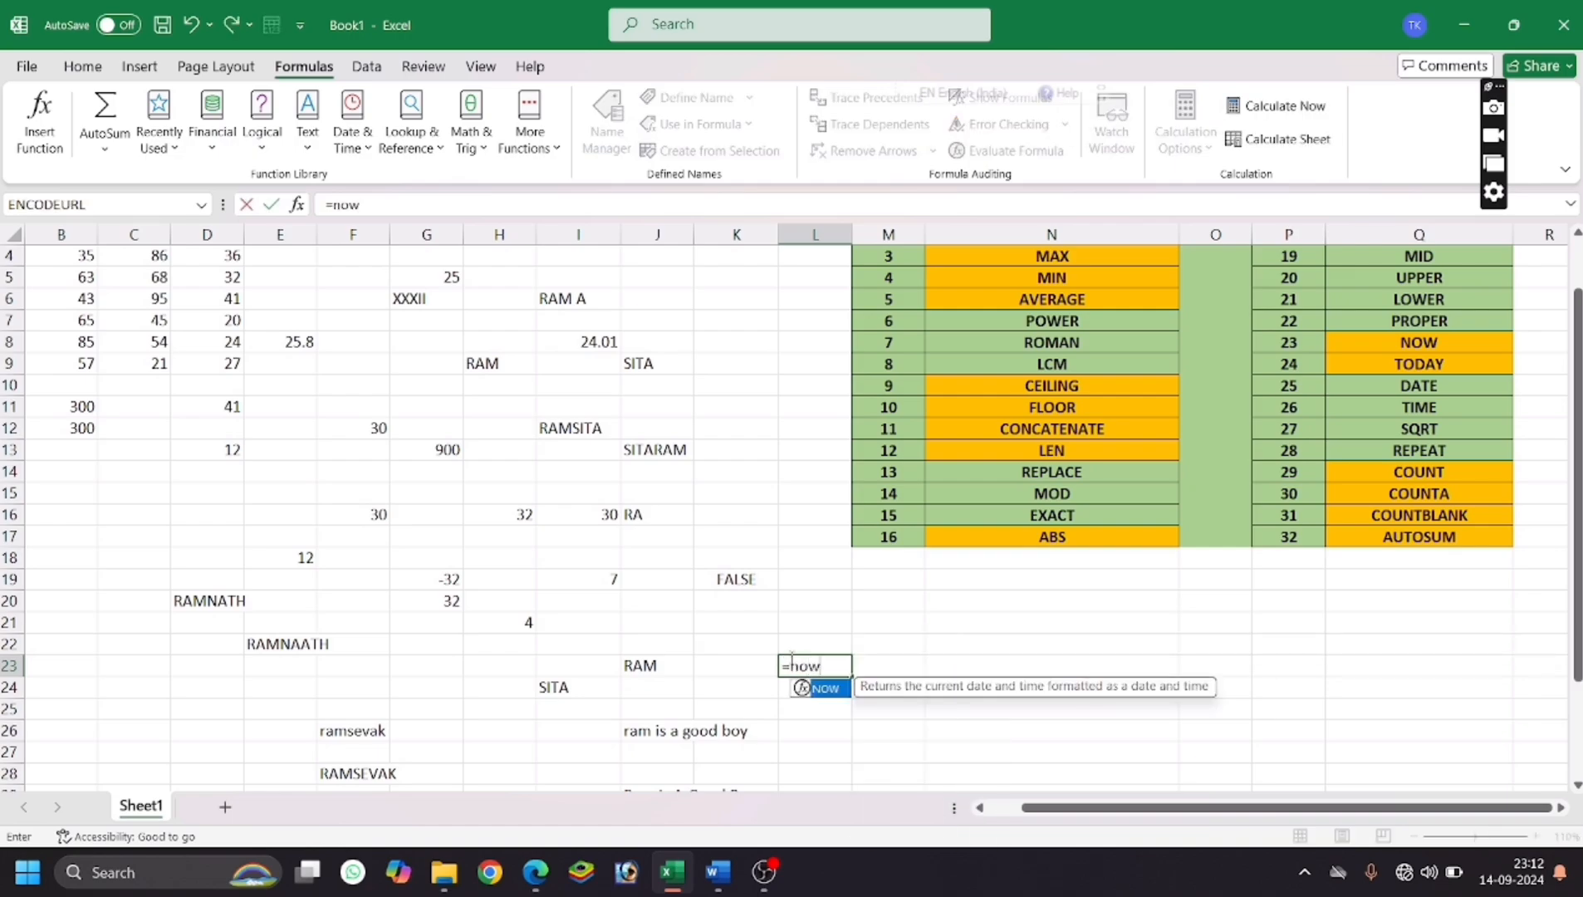
text(())
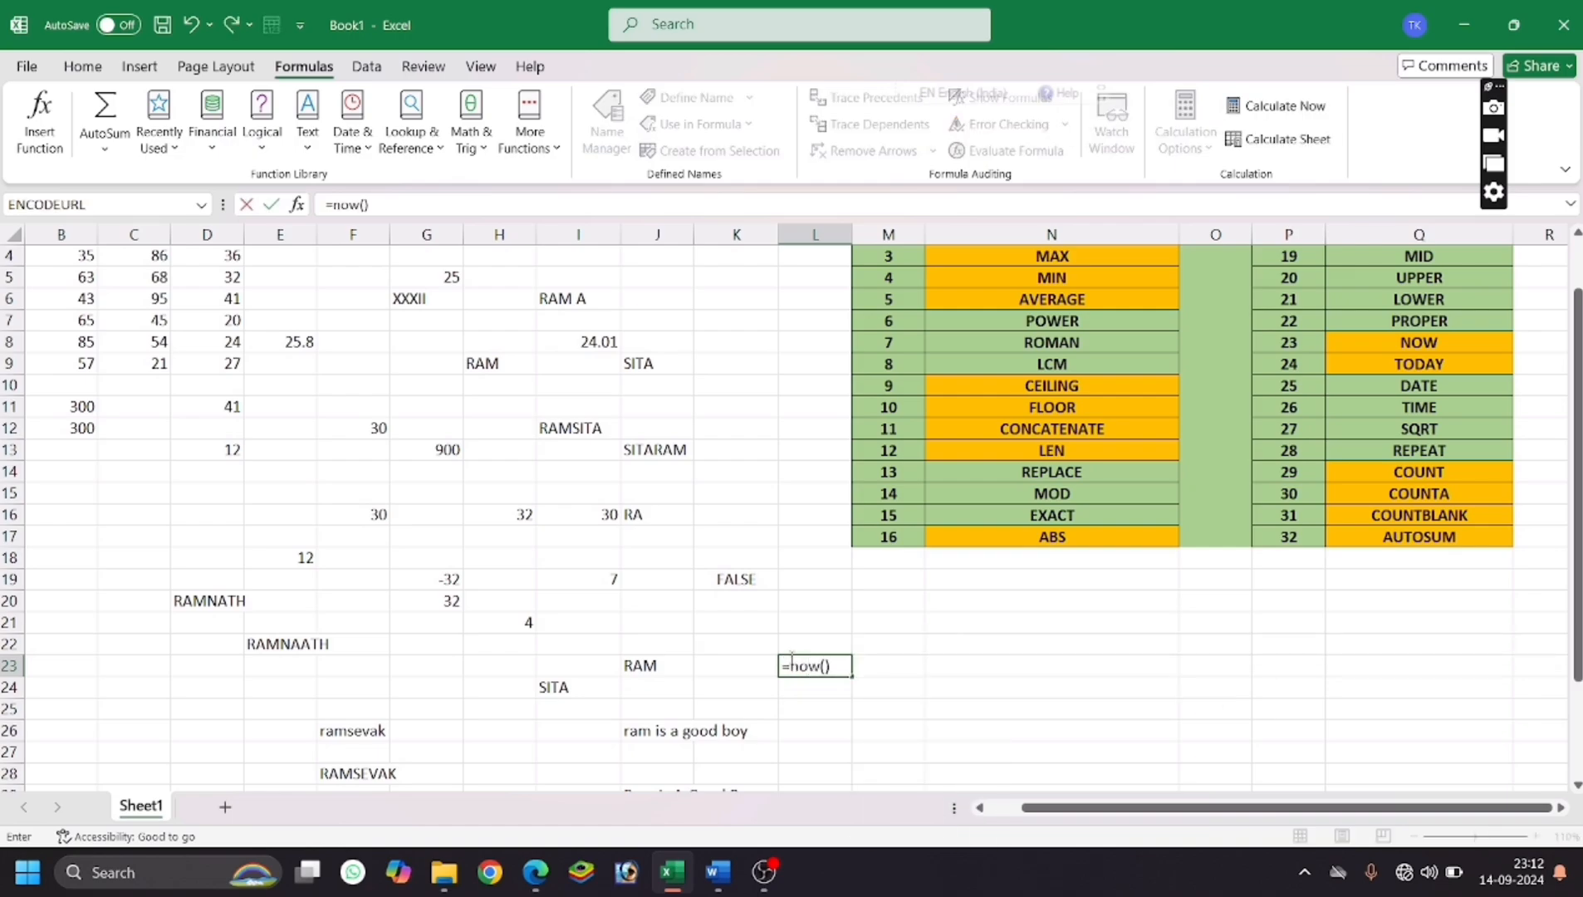
key(Return)
click(874, 669)
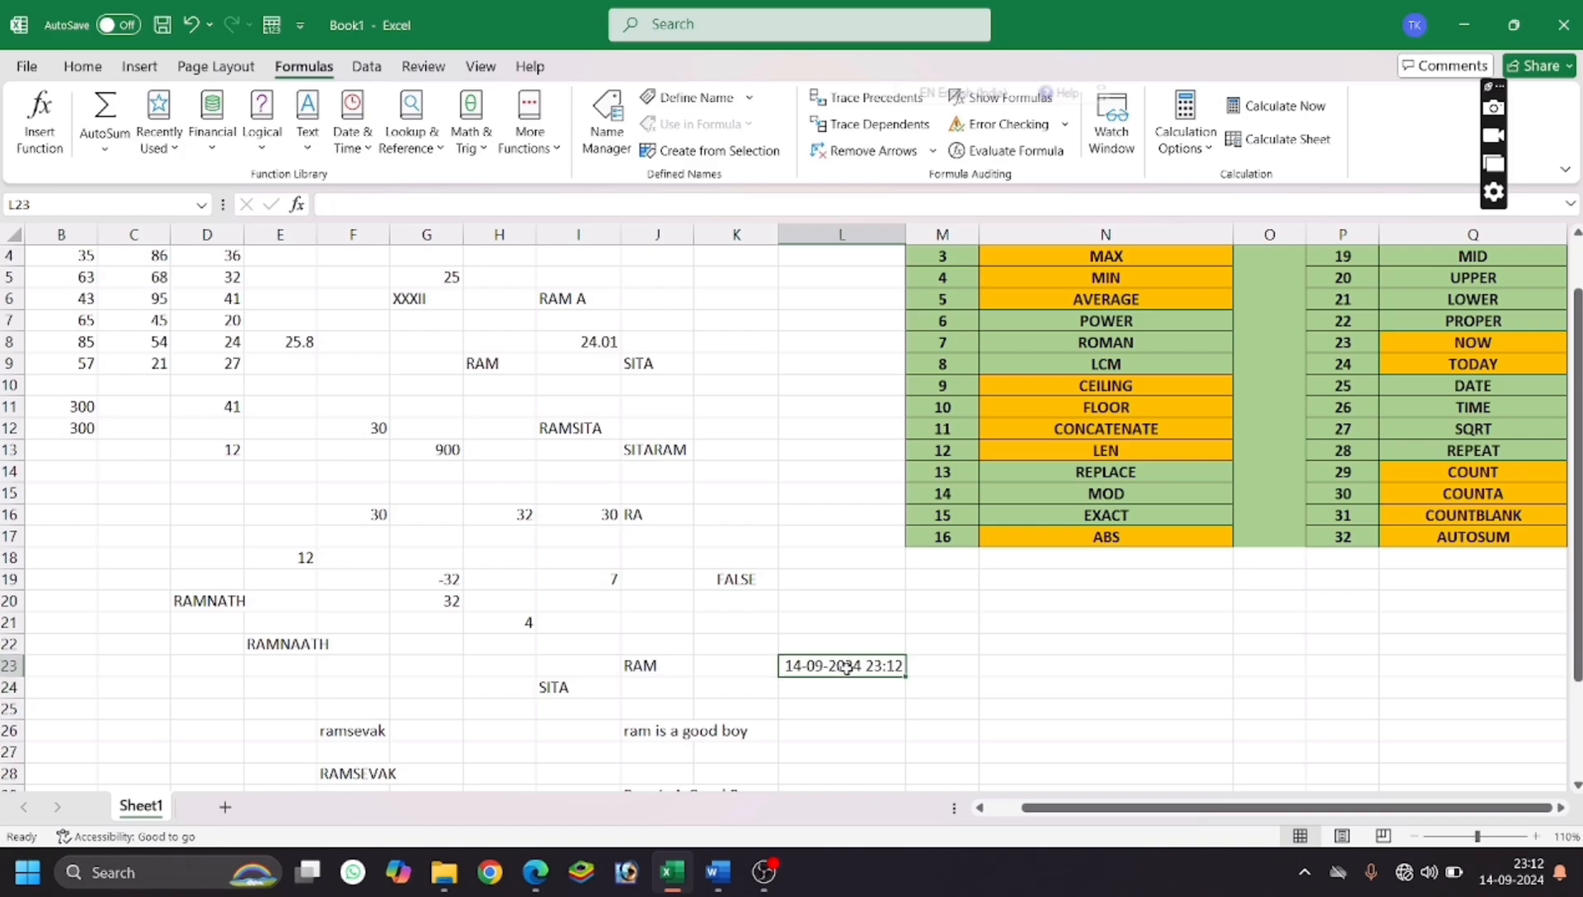
Return the current date without the time using the formula =TODAY() in cell L25.
click(857, 711)
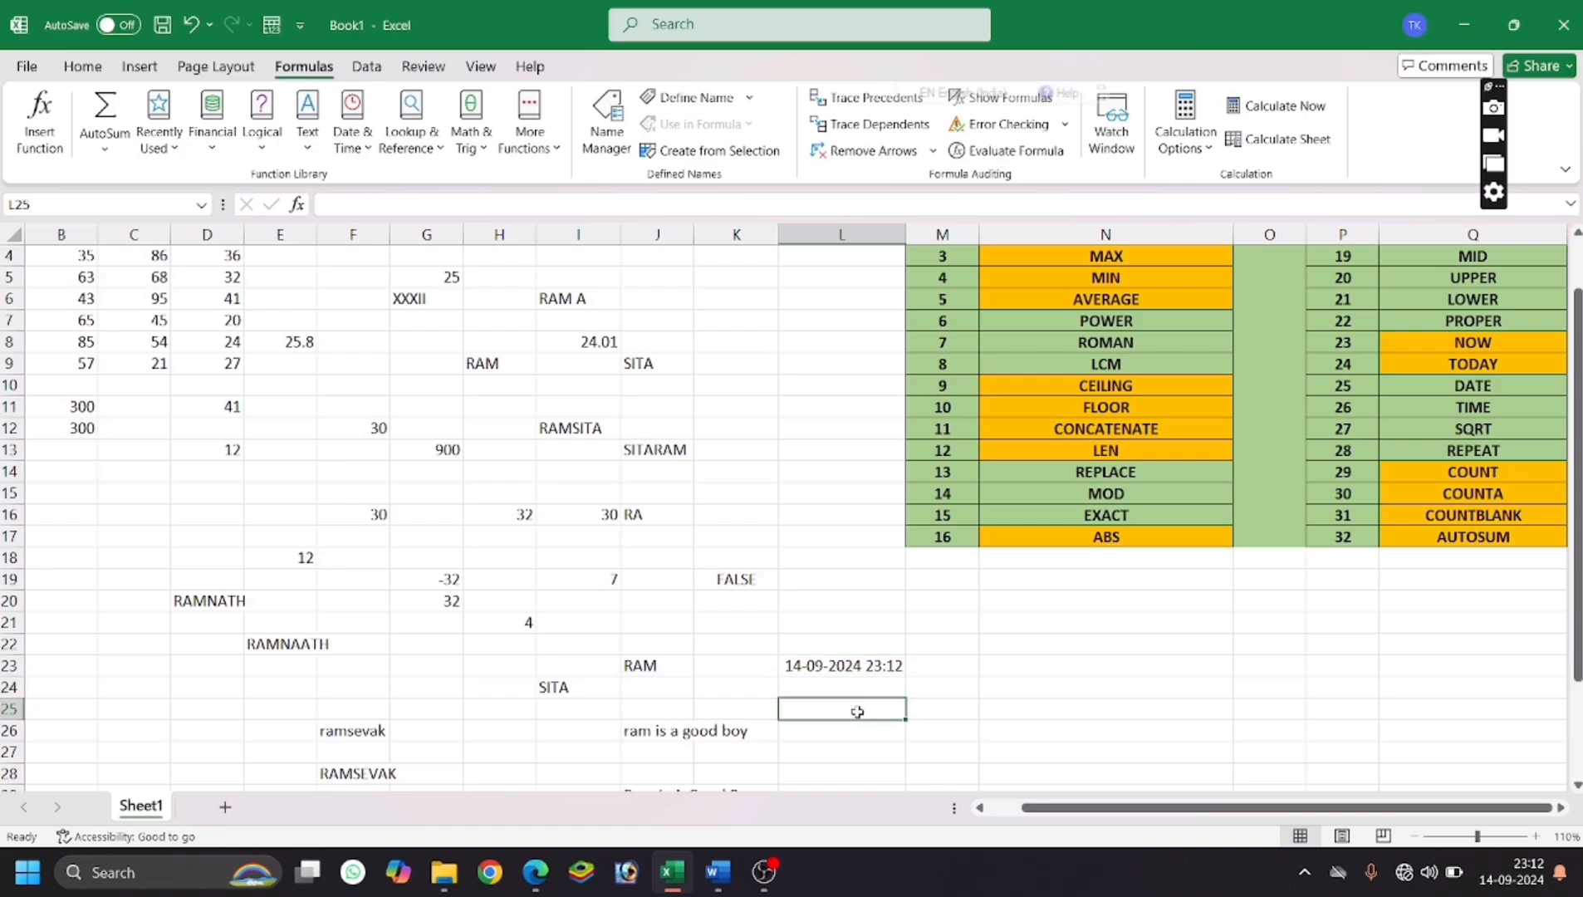
text(=)
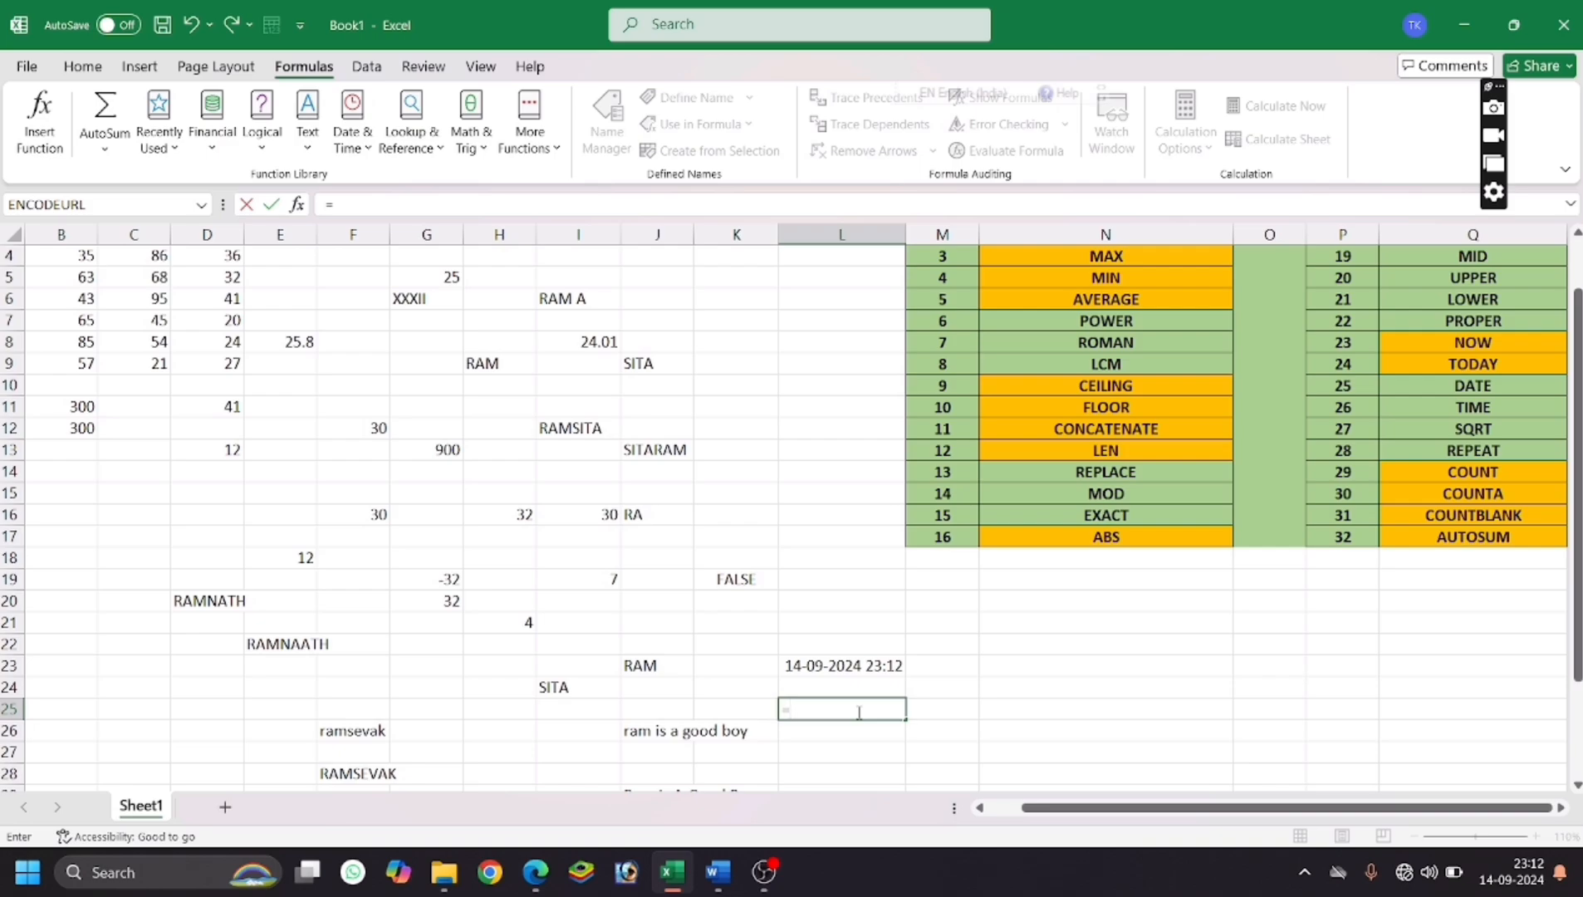
text(today())
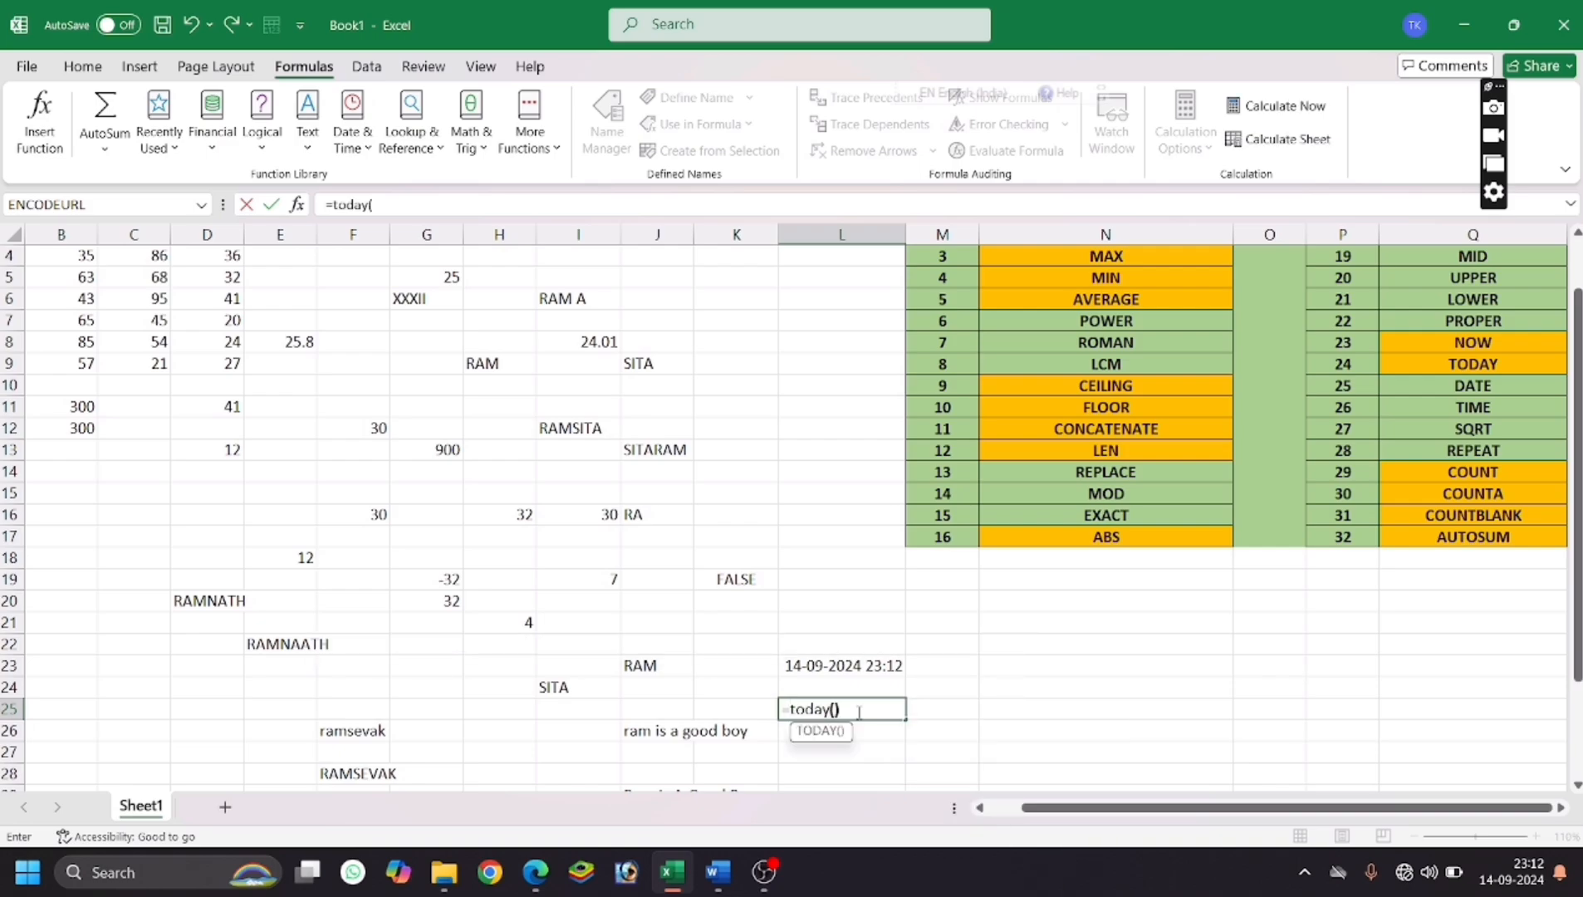
key(Return)
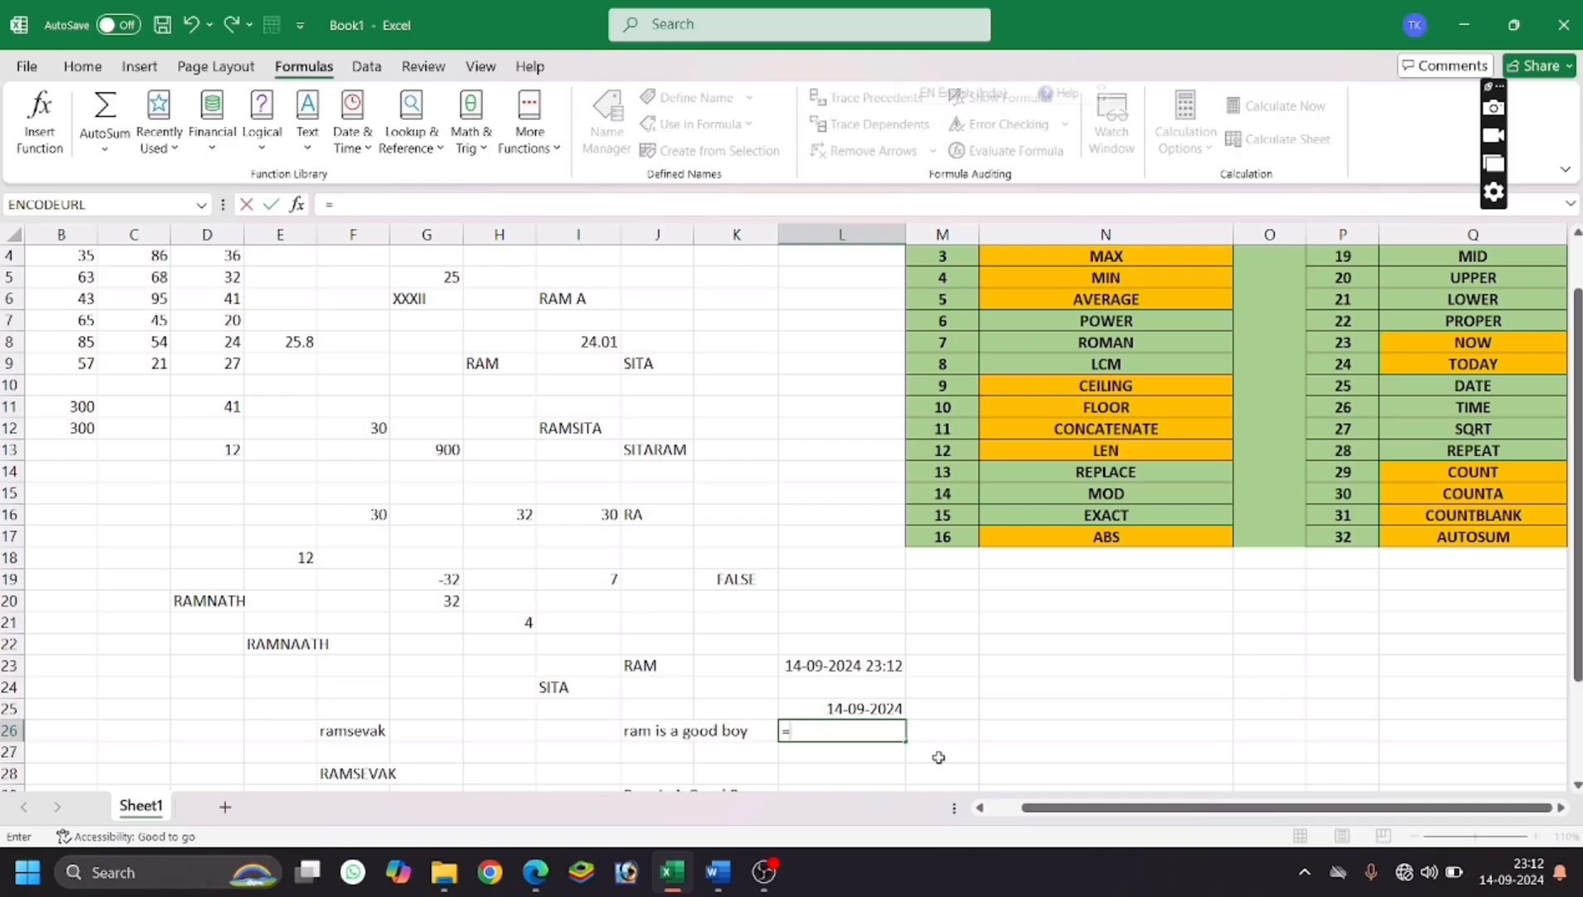
Build a date from year 2024, month 05 and day 21 with the formula =DATE(2024,05,21) in cell L26.
text(=date)
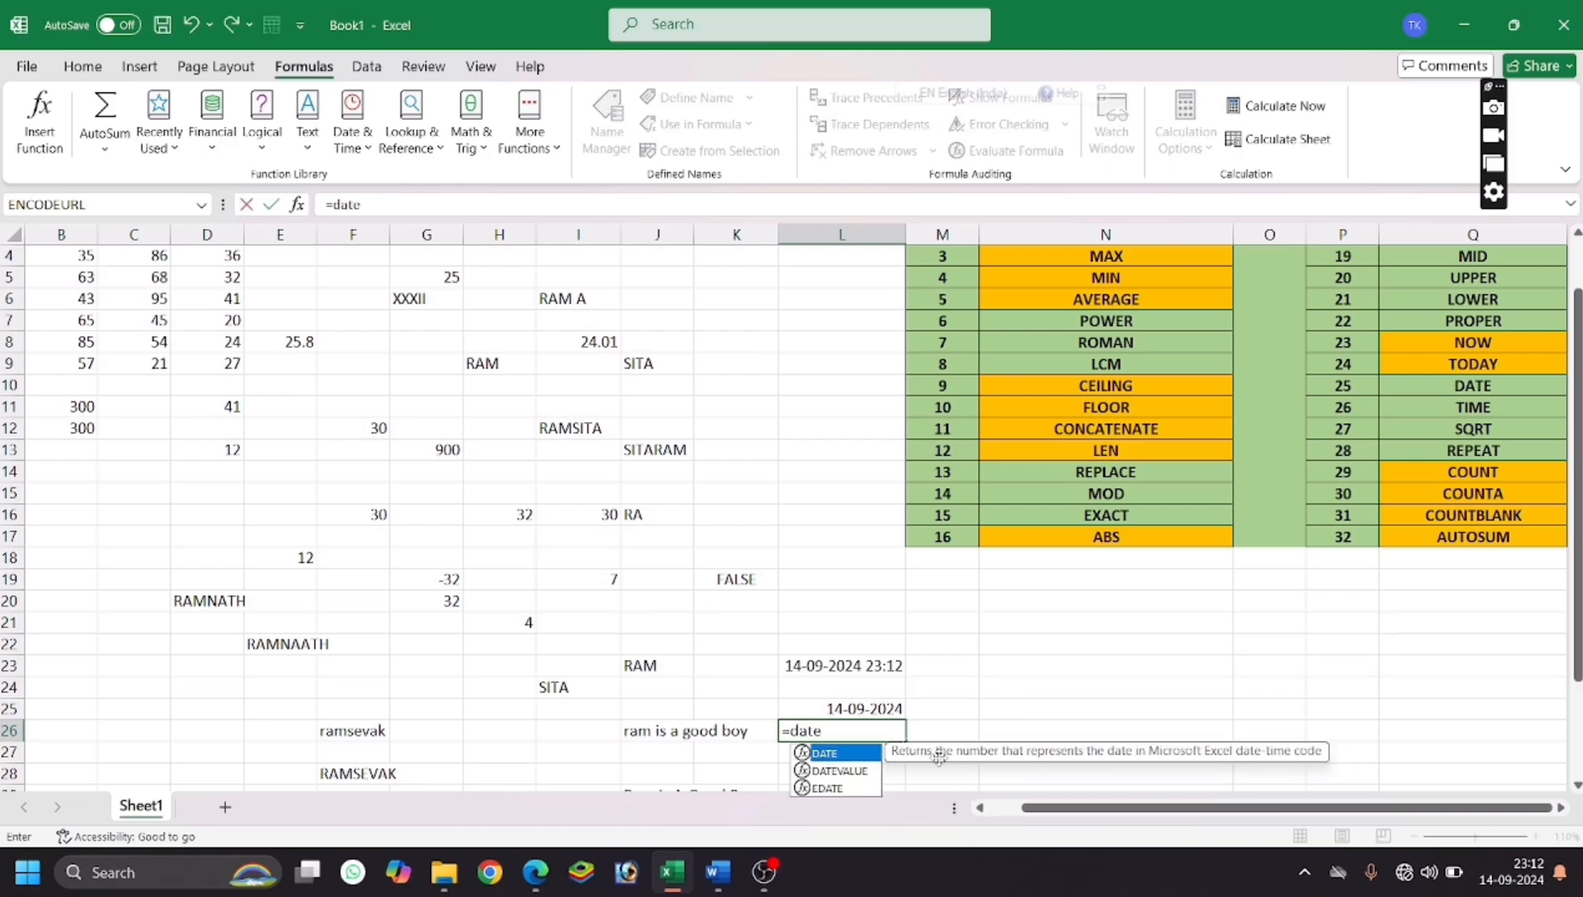
text(())
key(Return)
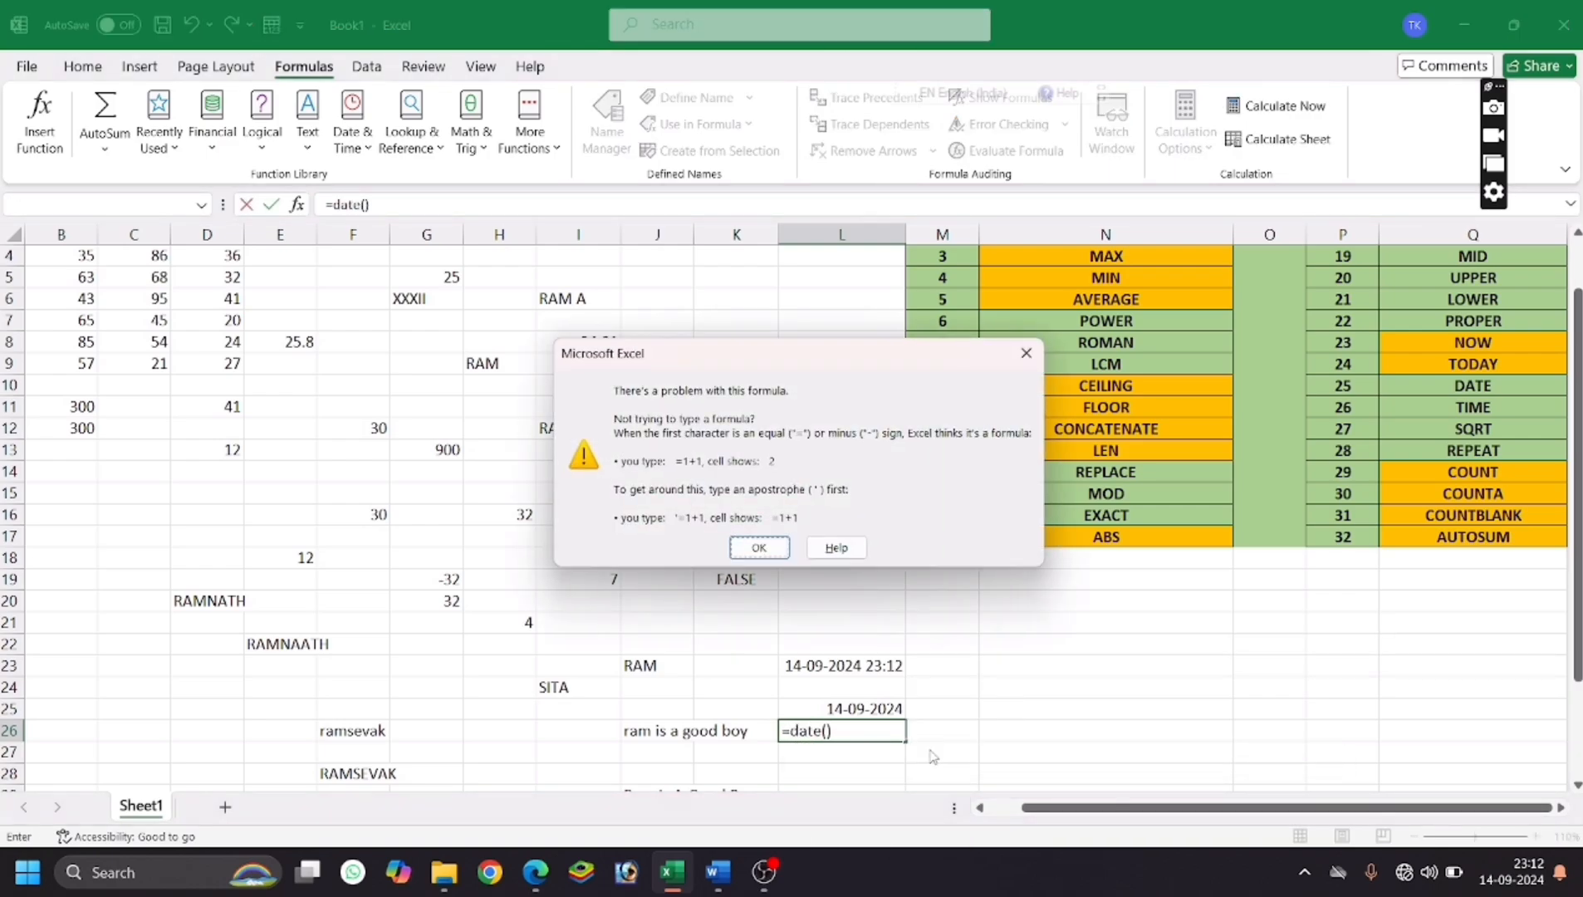
click(779, 545)
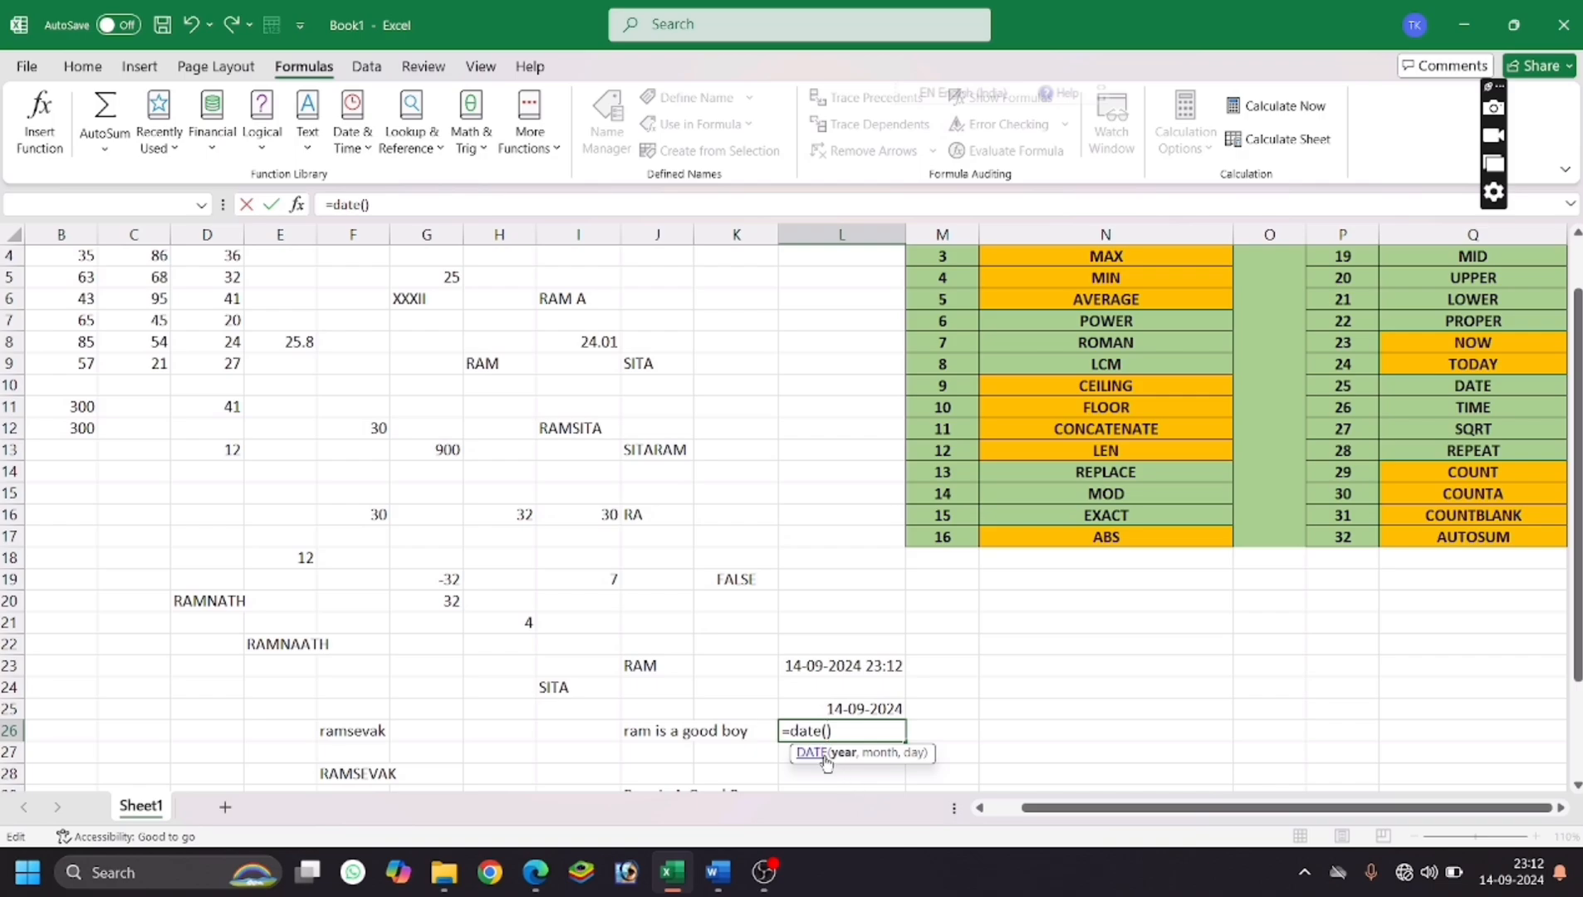
text(202)
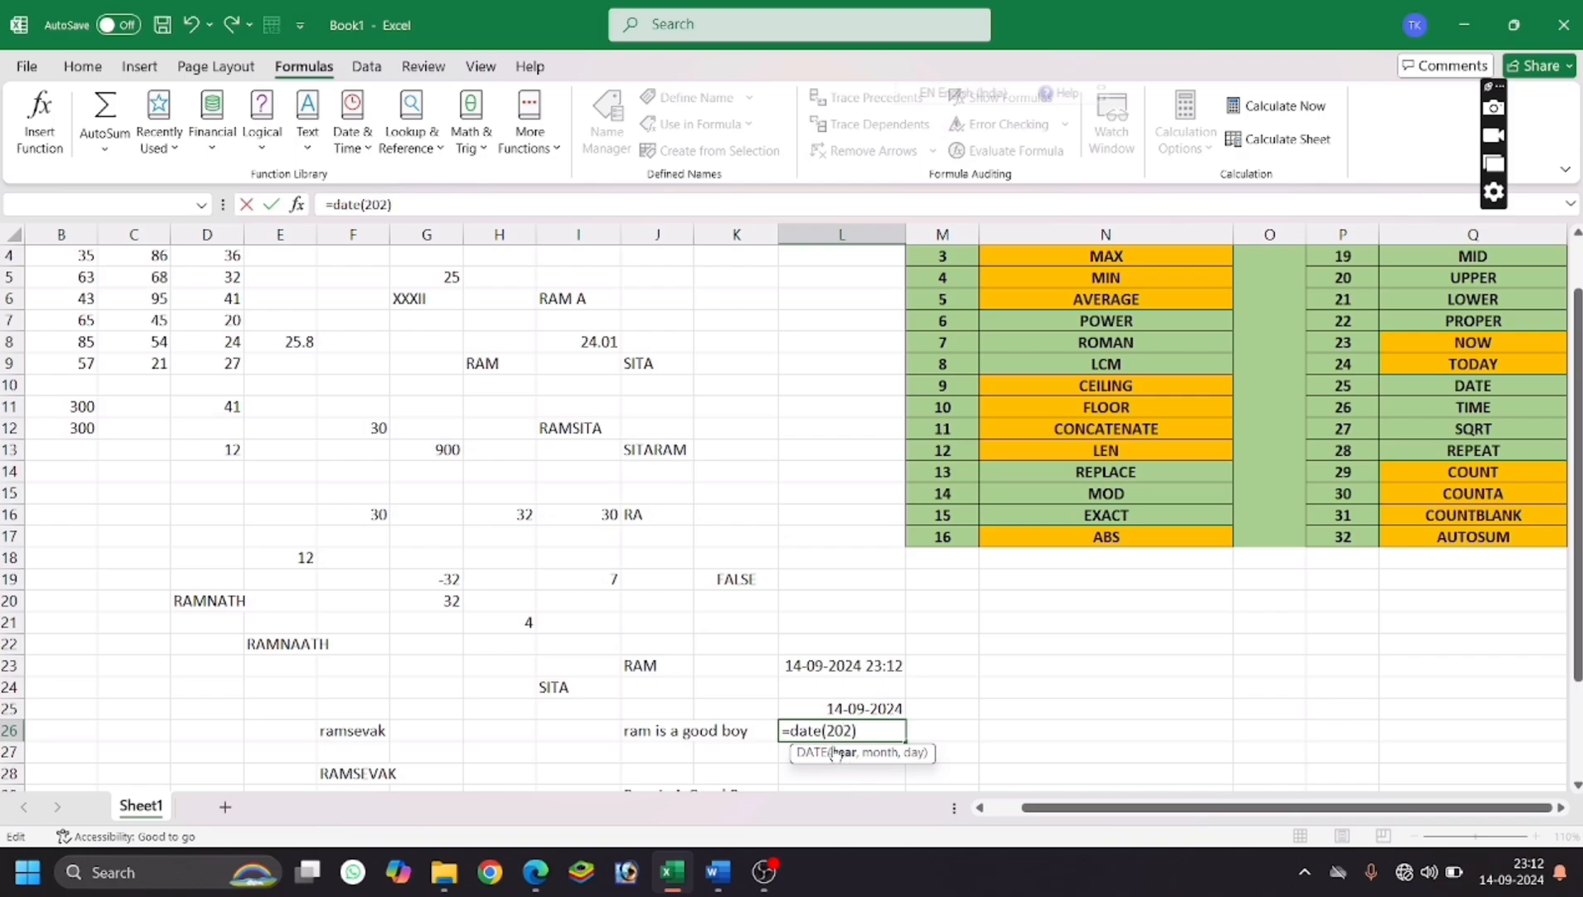
text(4,05)
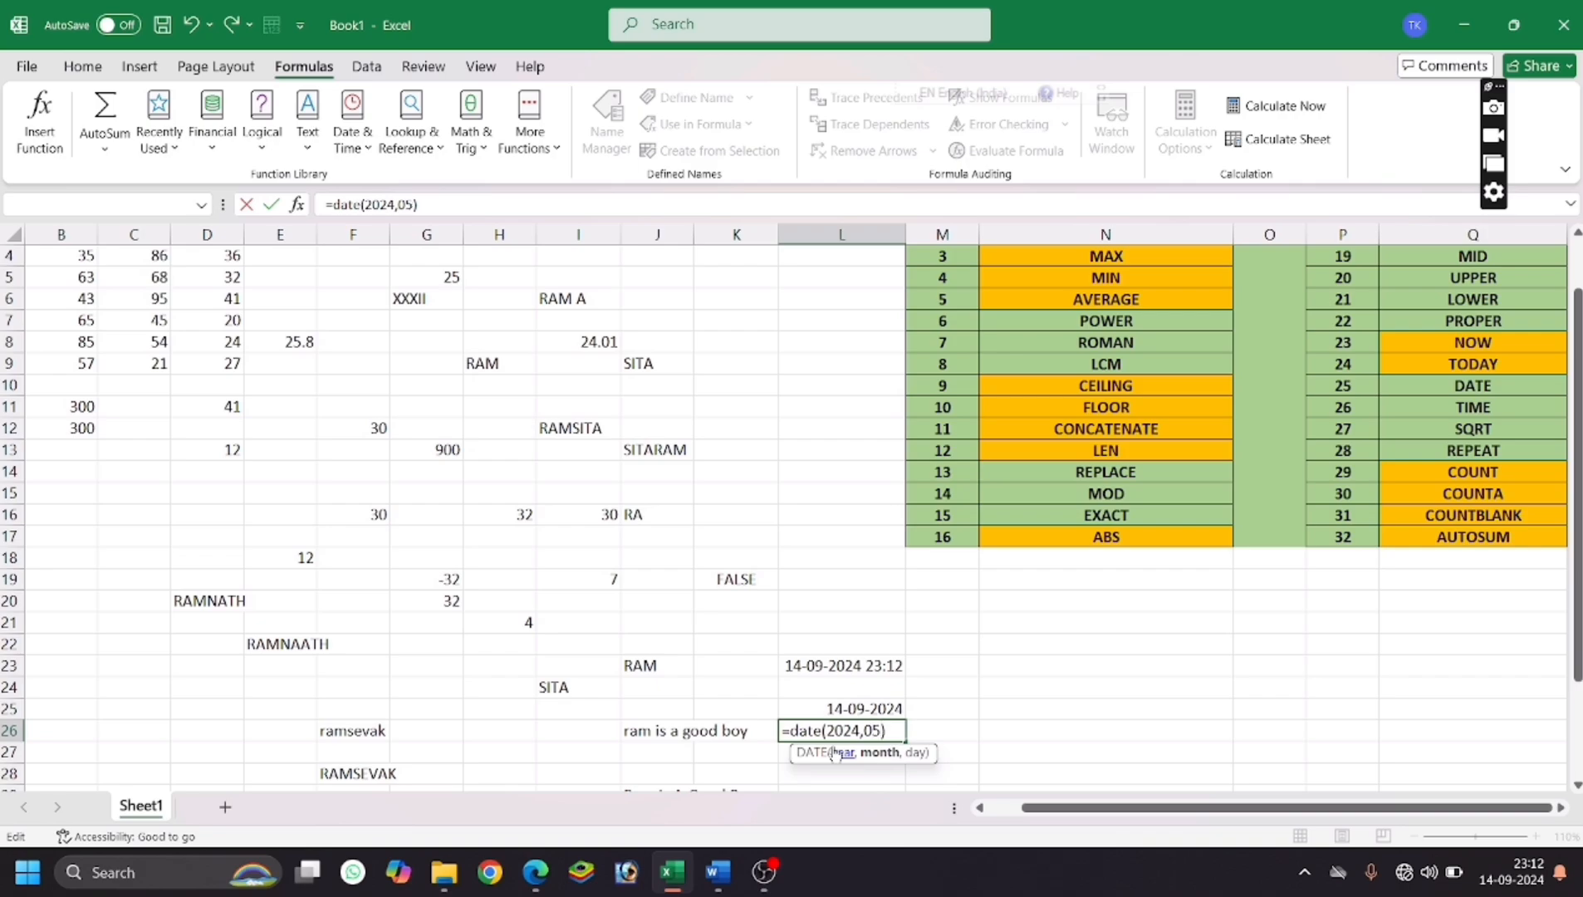
text(,21)
key(Return)
Build a time from hour 05, minute 21 and second 30 with the TIME function in cell L27.
scroll(843, 723, up, 1)
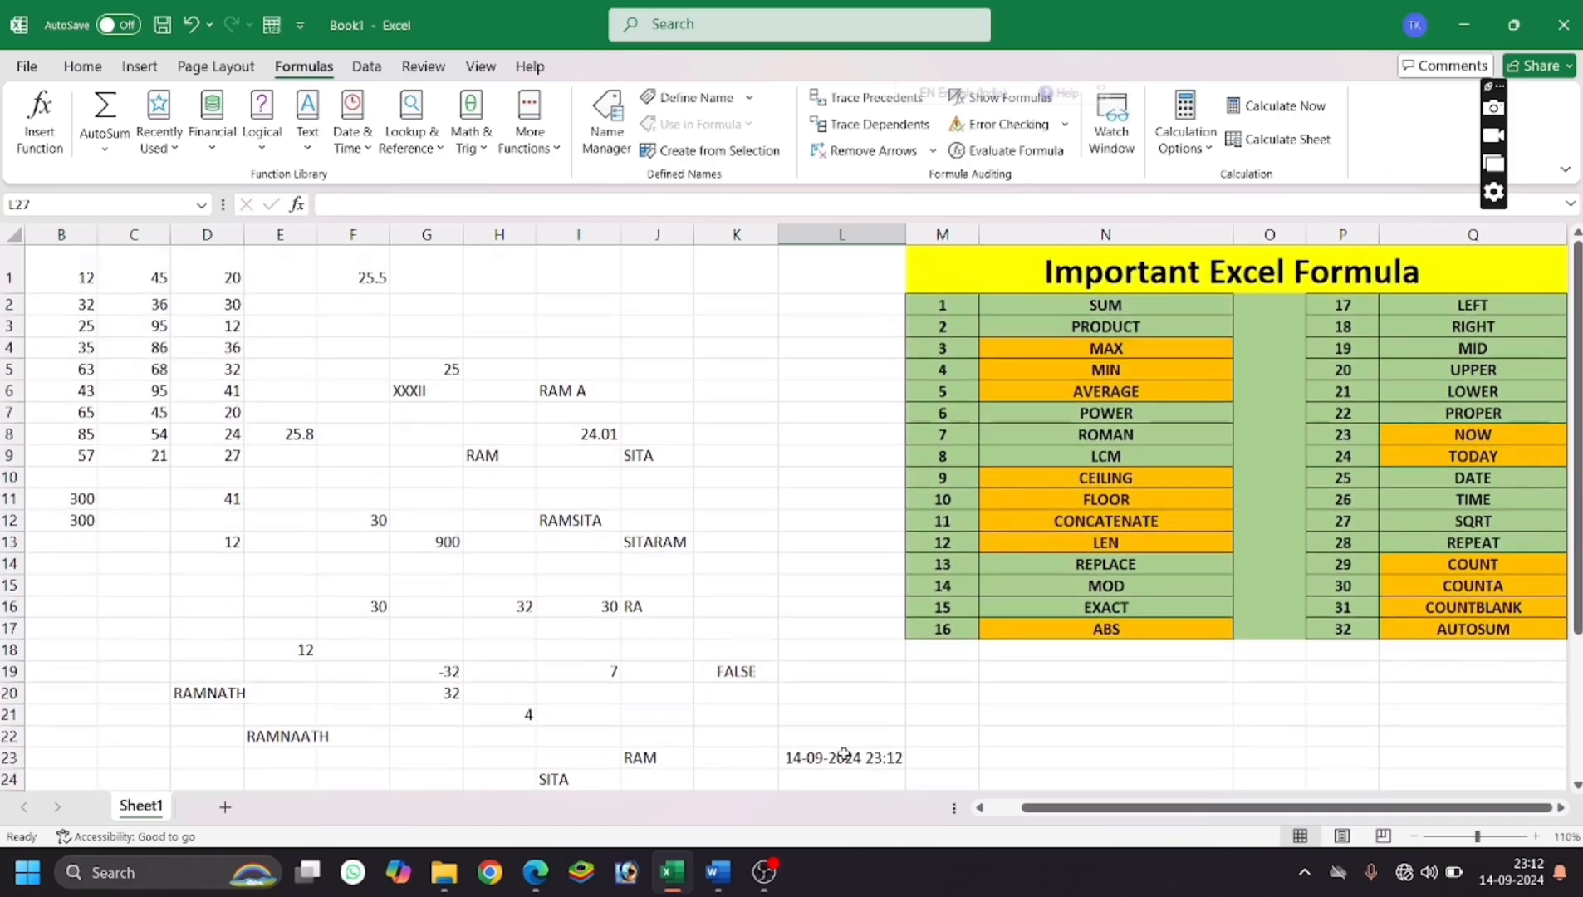
scroll(851, 708, down, 2)
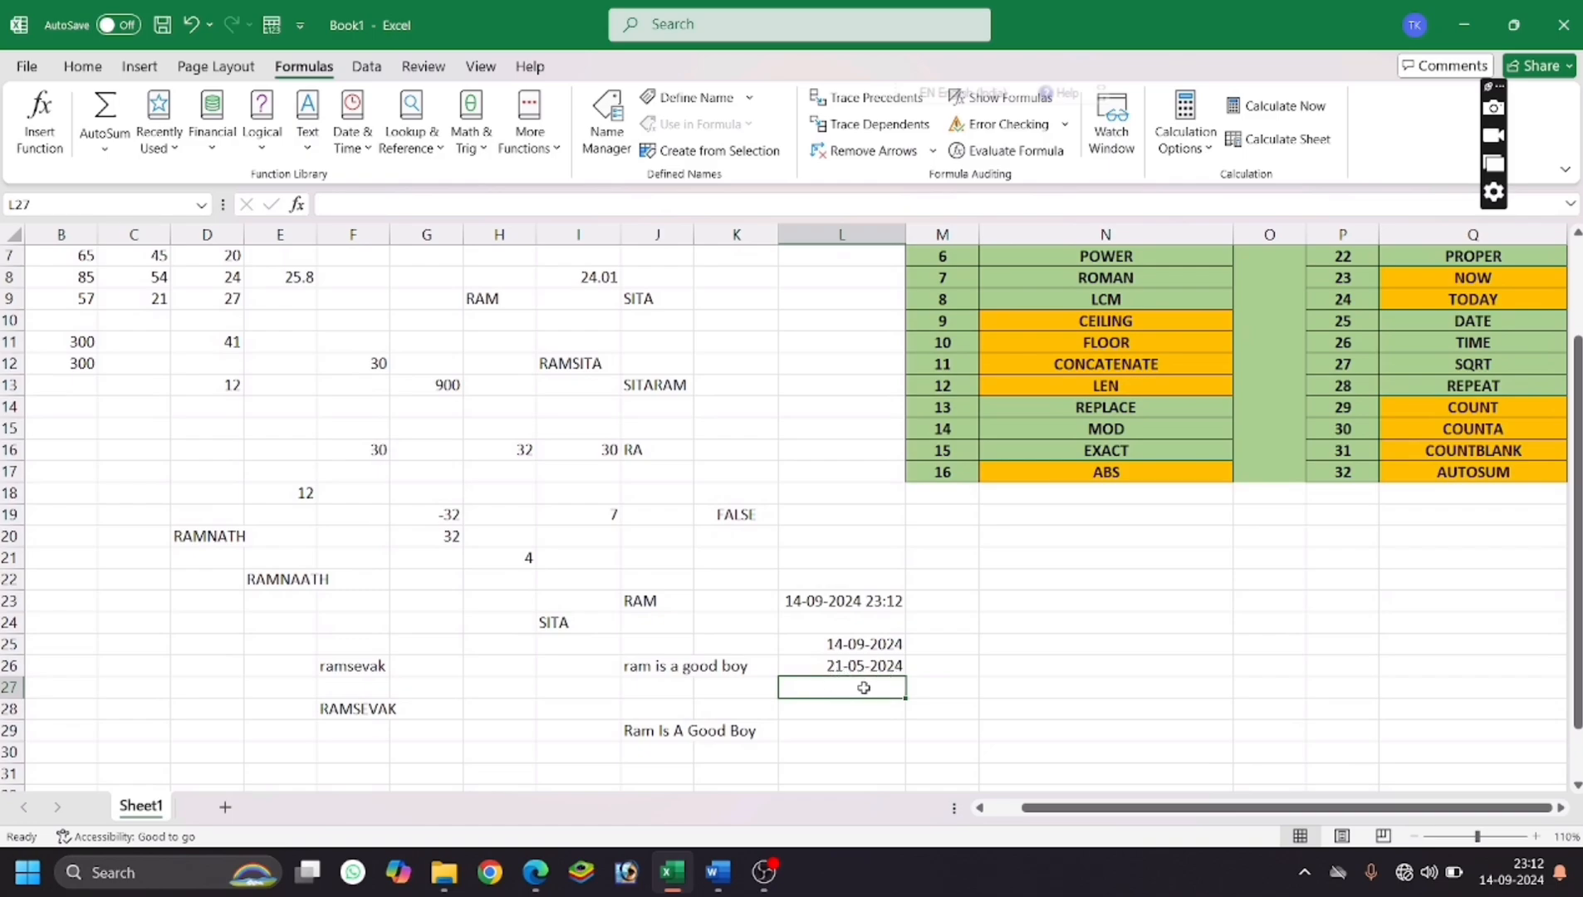
text(time)
key(BackSpace)
key(BackSpace)
key(BackSpace)
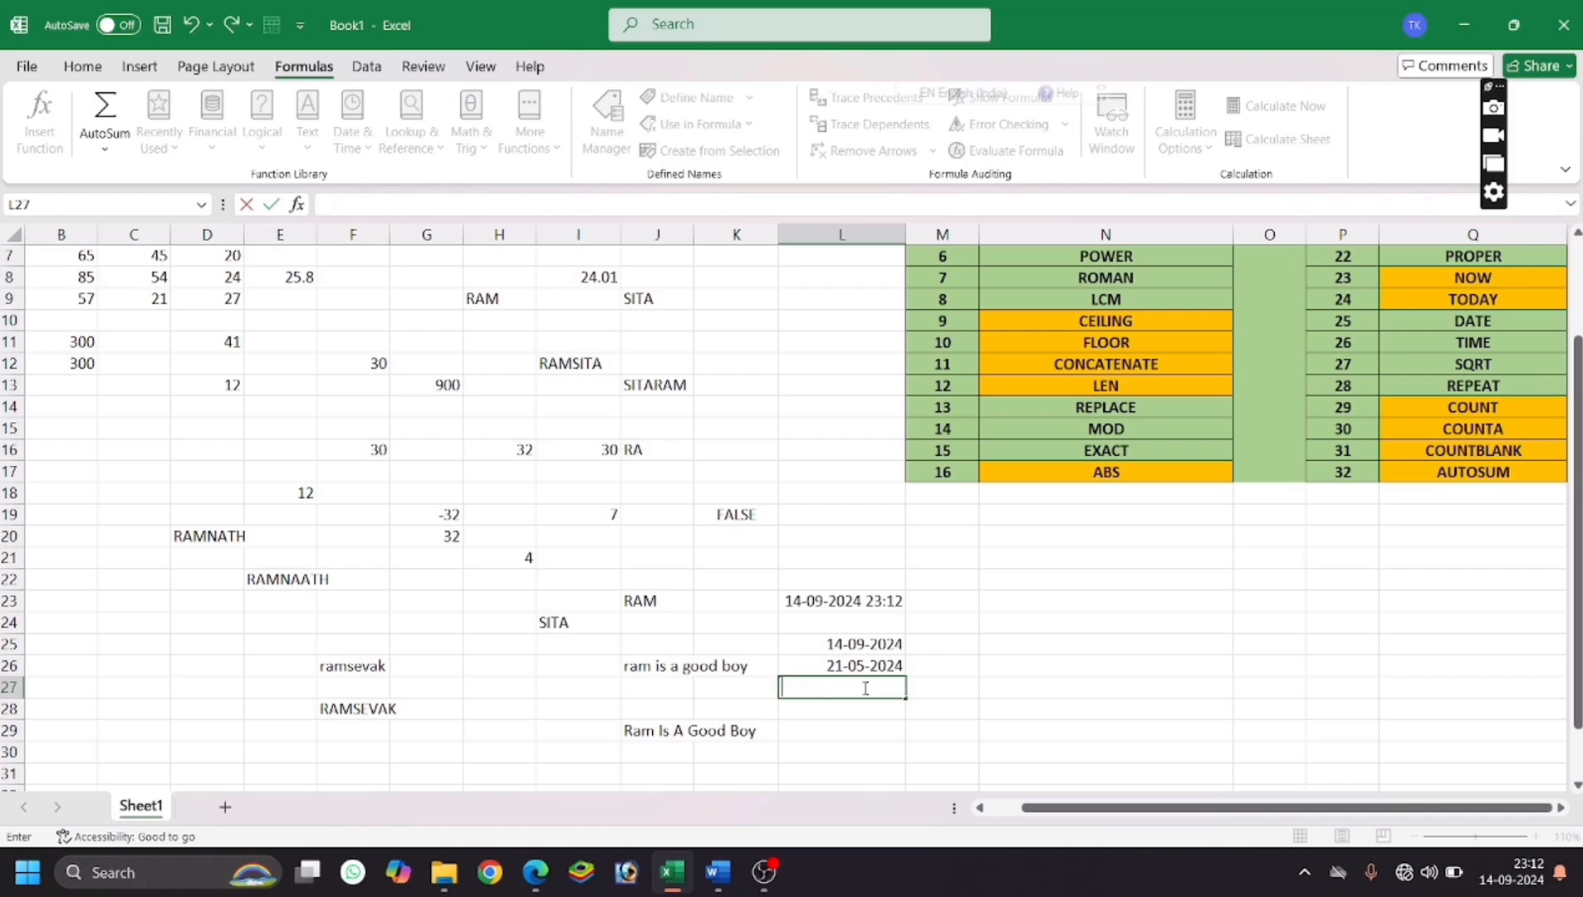
text(=time)
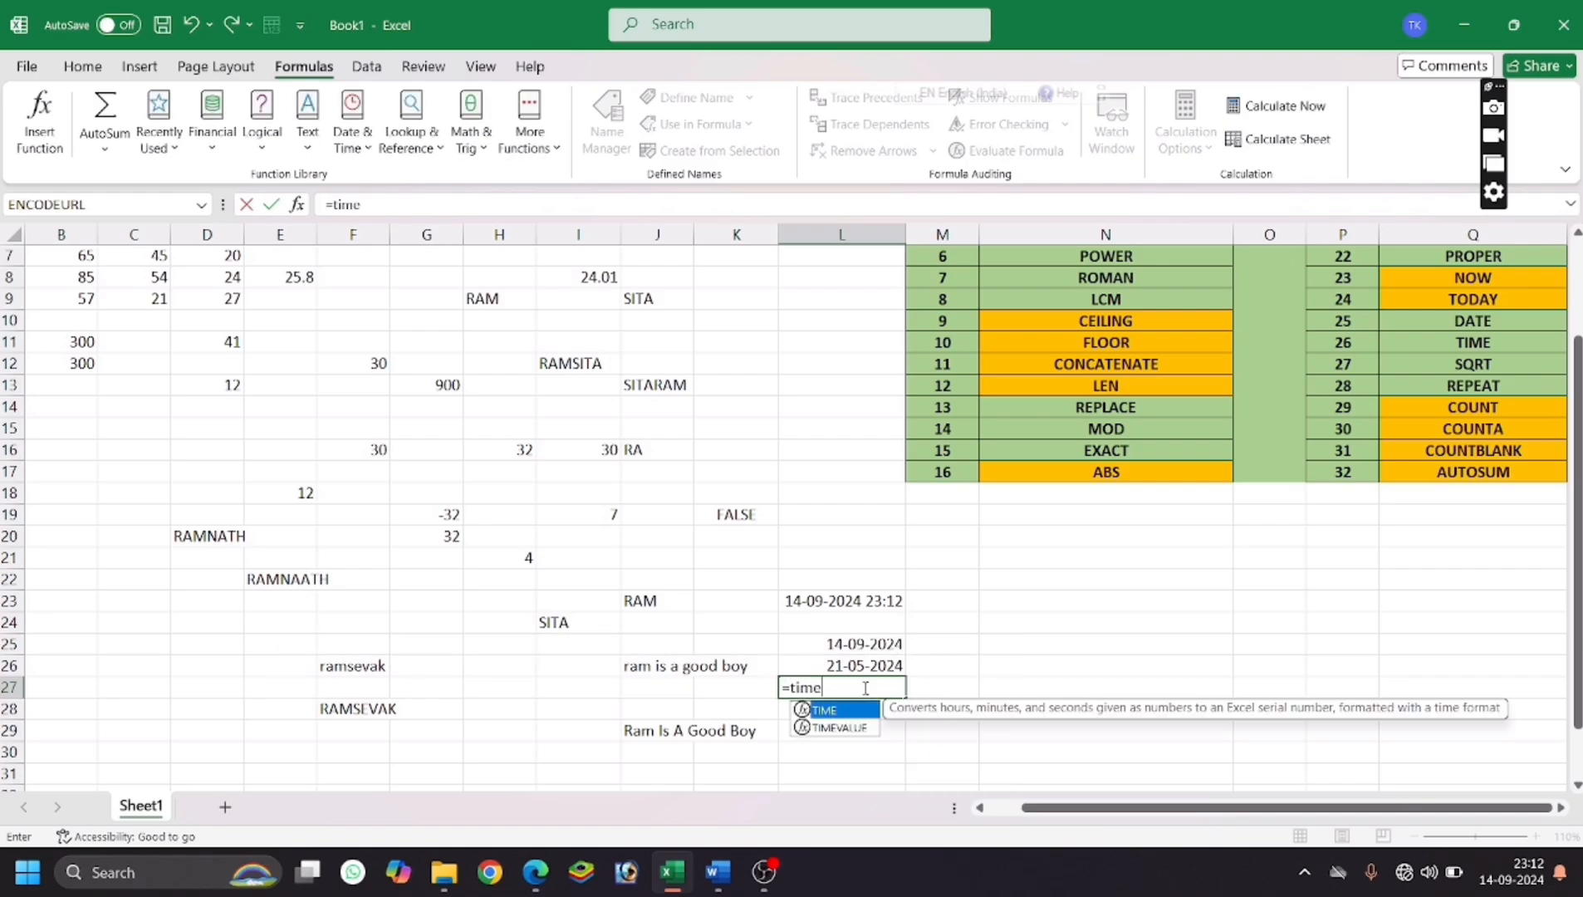
text(()
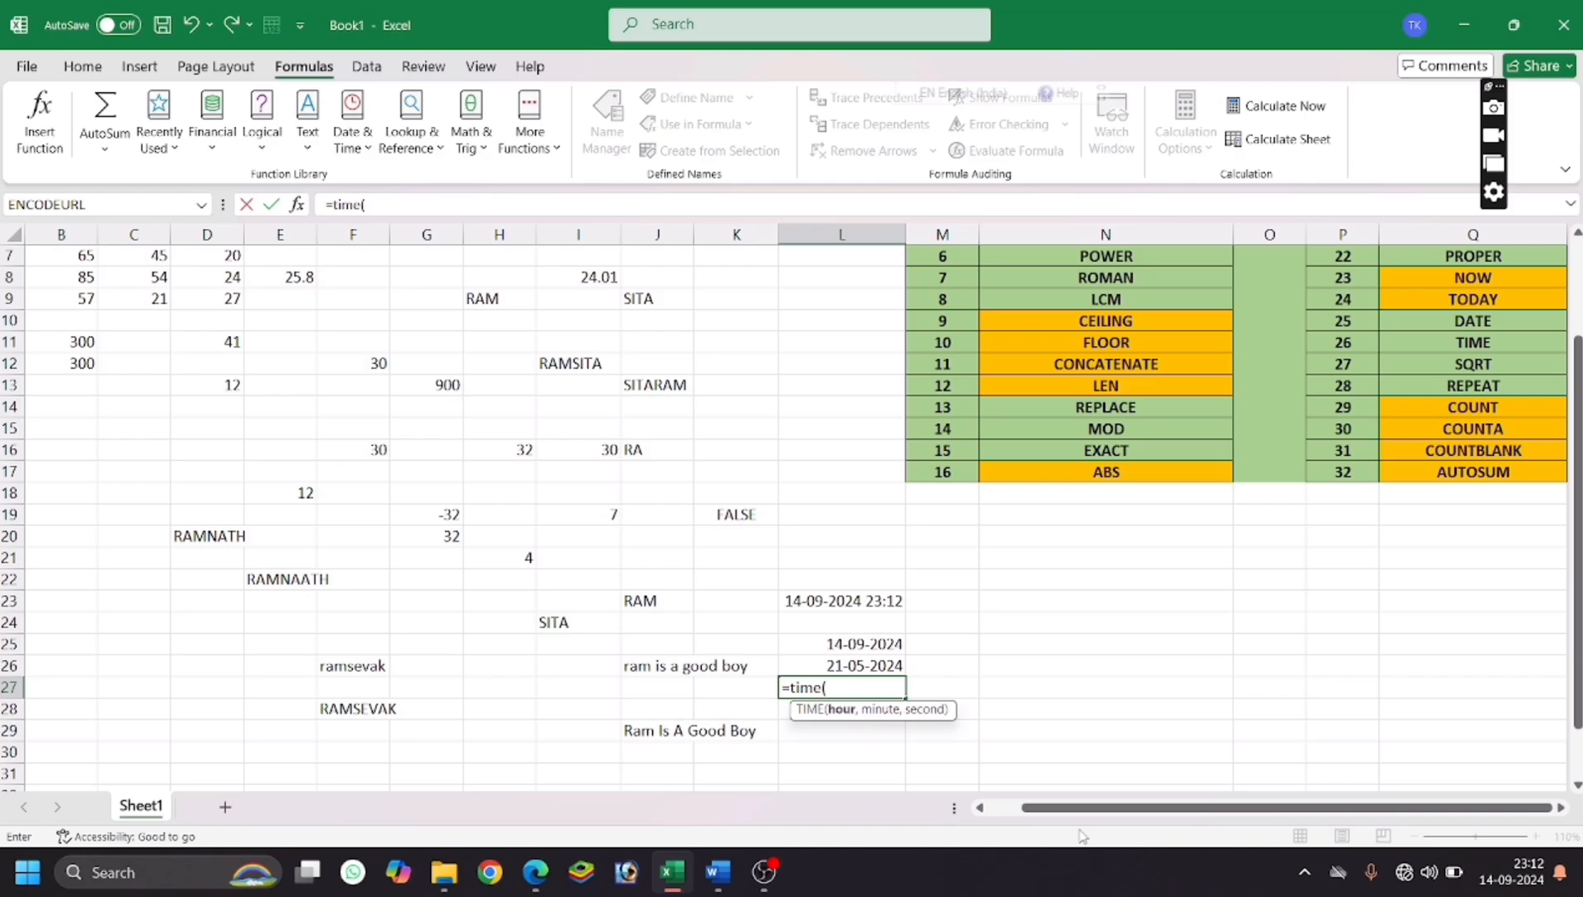
text(05,21,30)
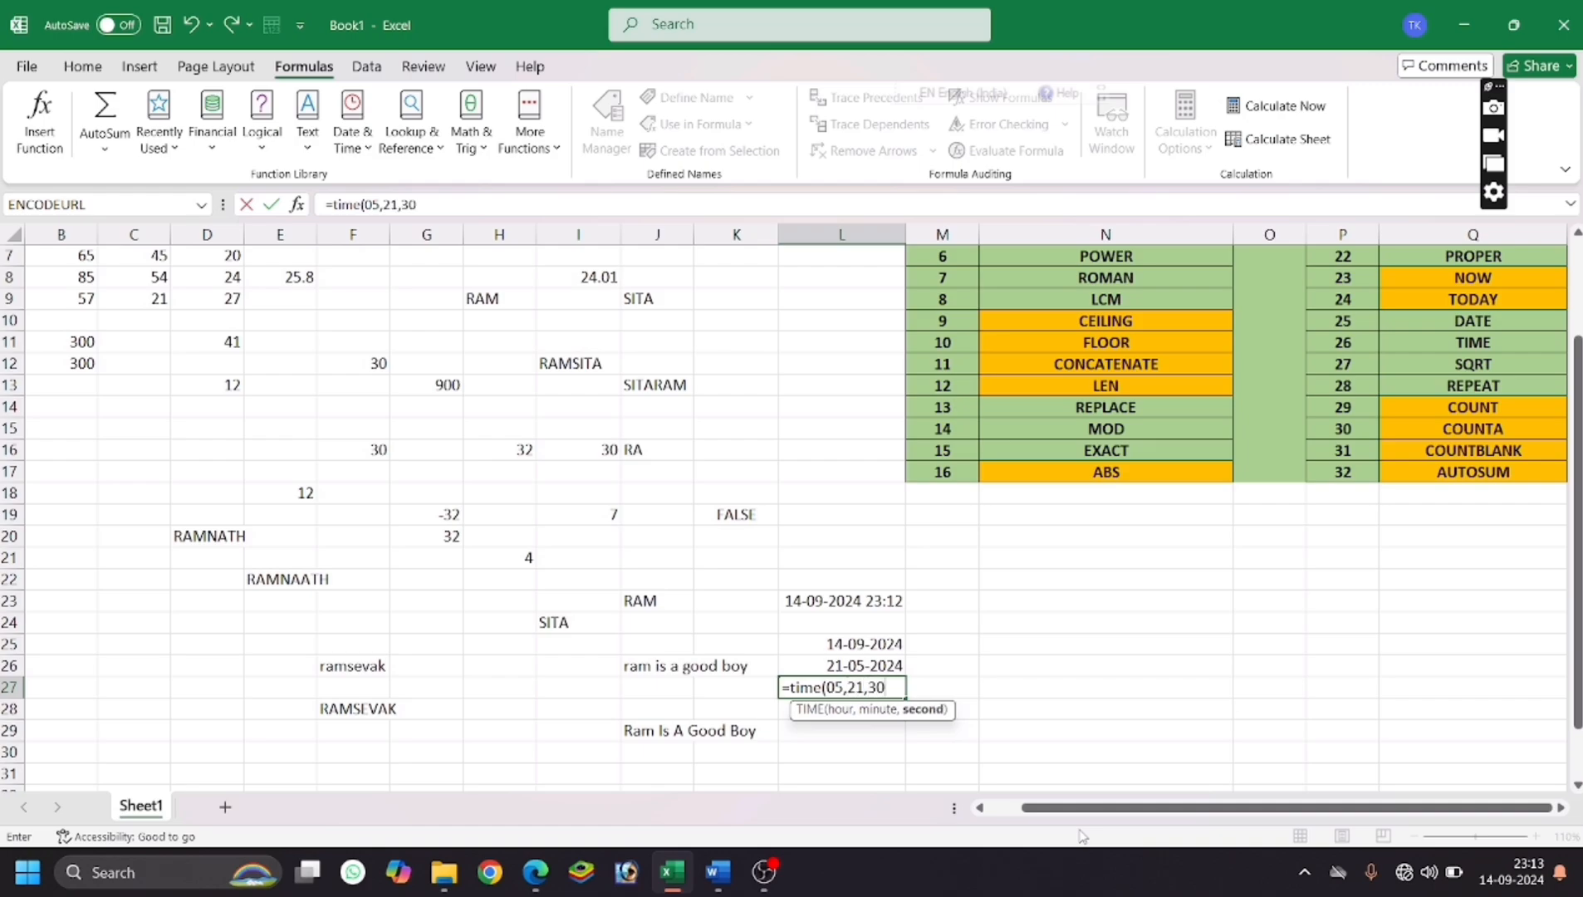
key(Return)
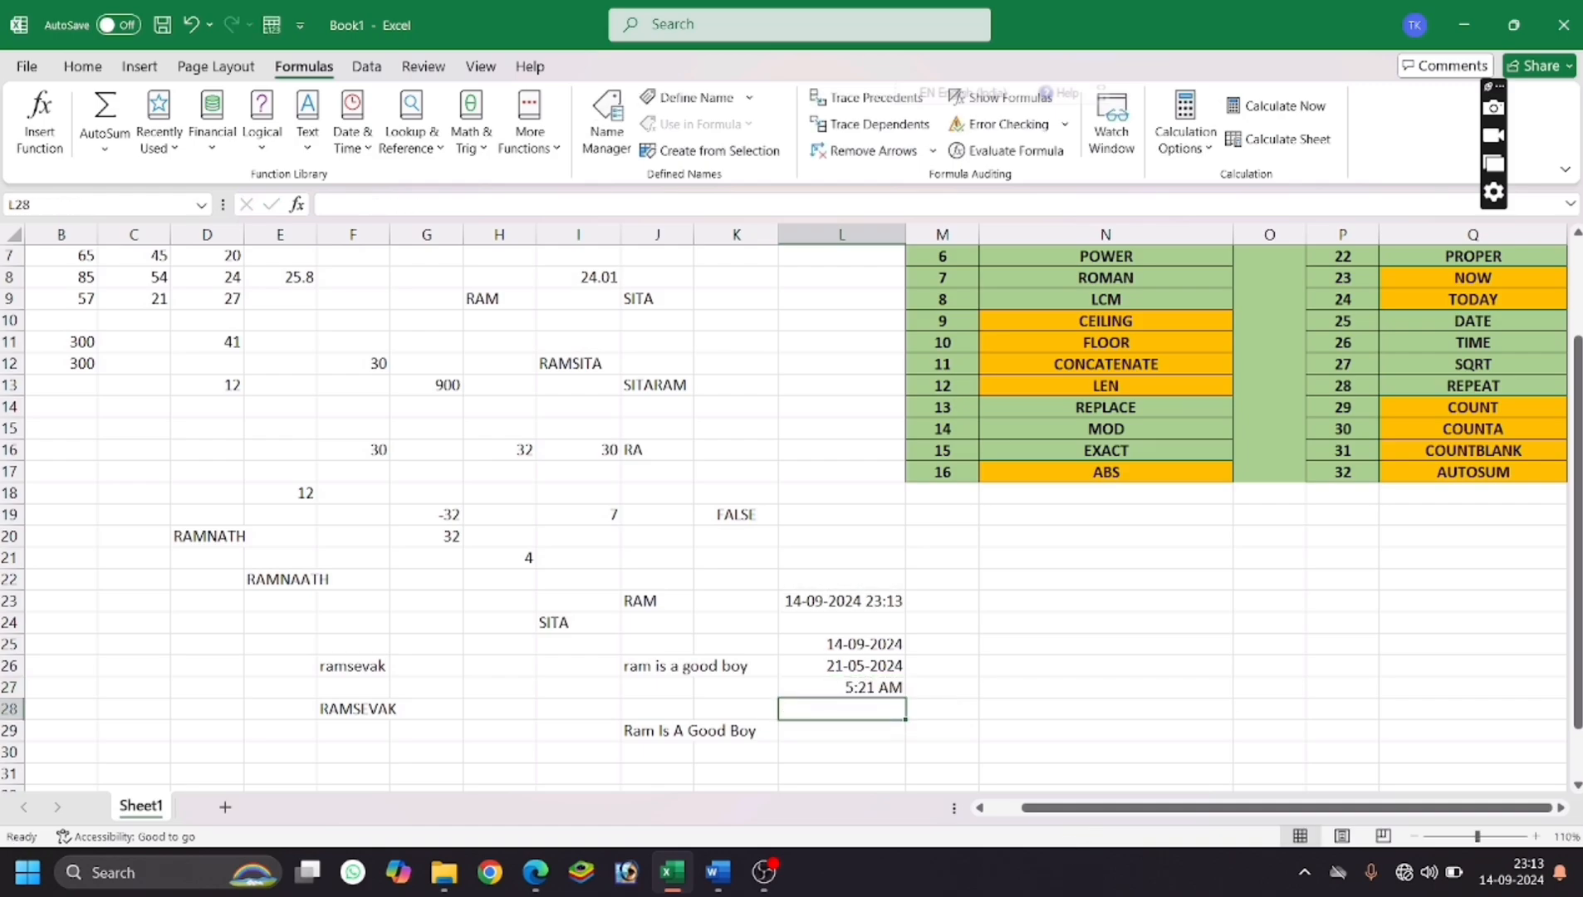
Insert the current date as a fixed value in cell M26 and the current time in cell M27.
click(932, 662)
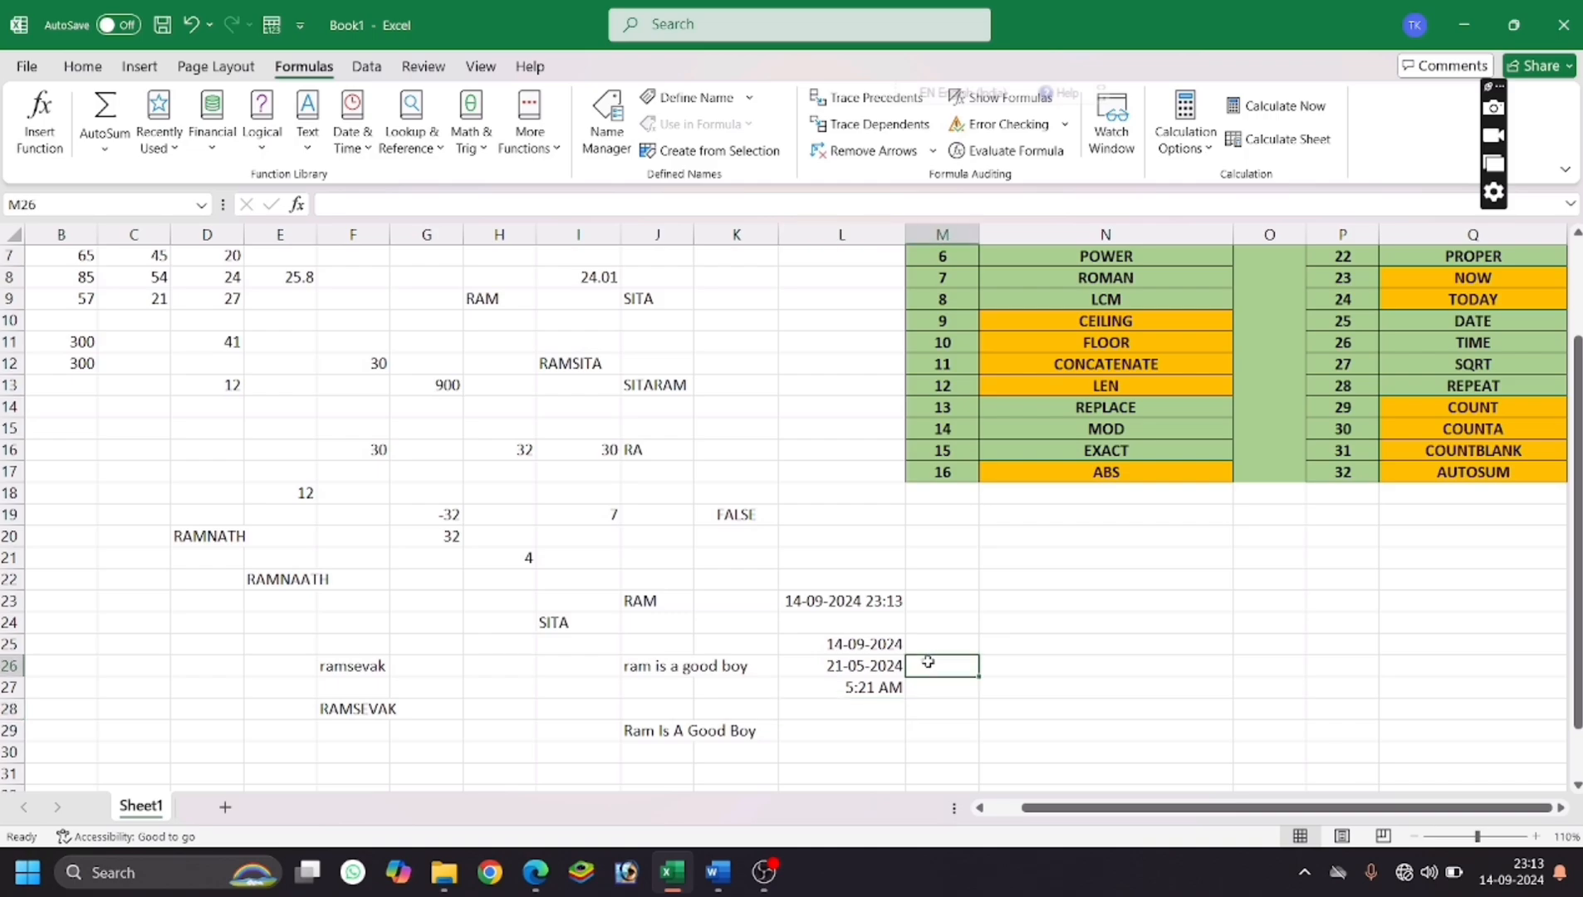
key(ctrl+semicolon)
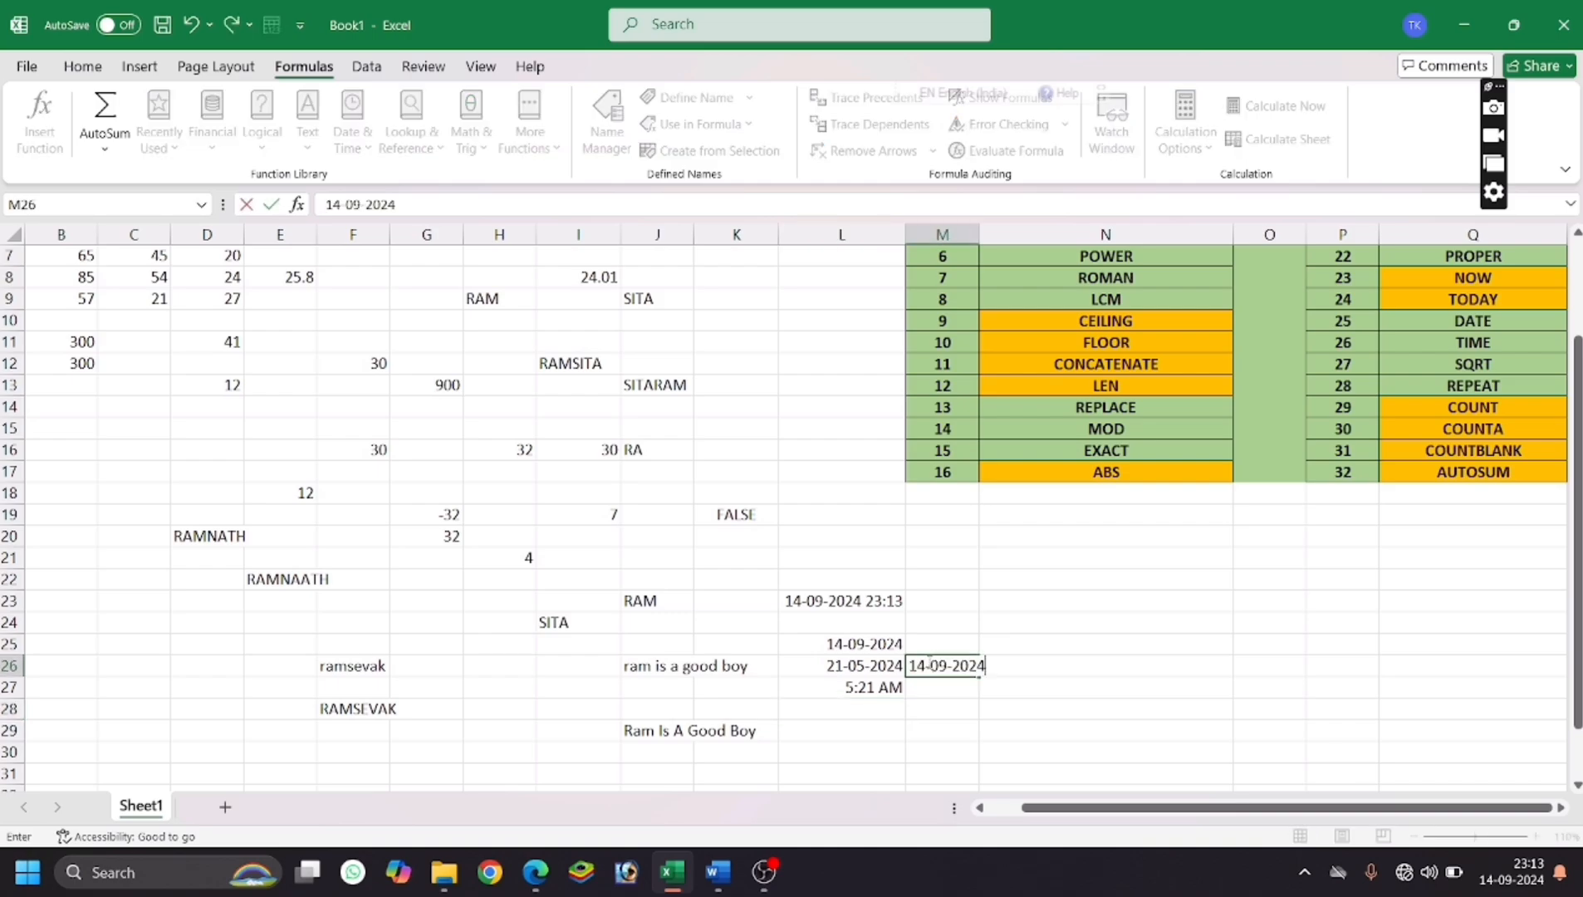
key(Return)
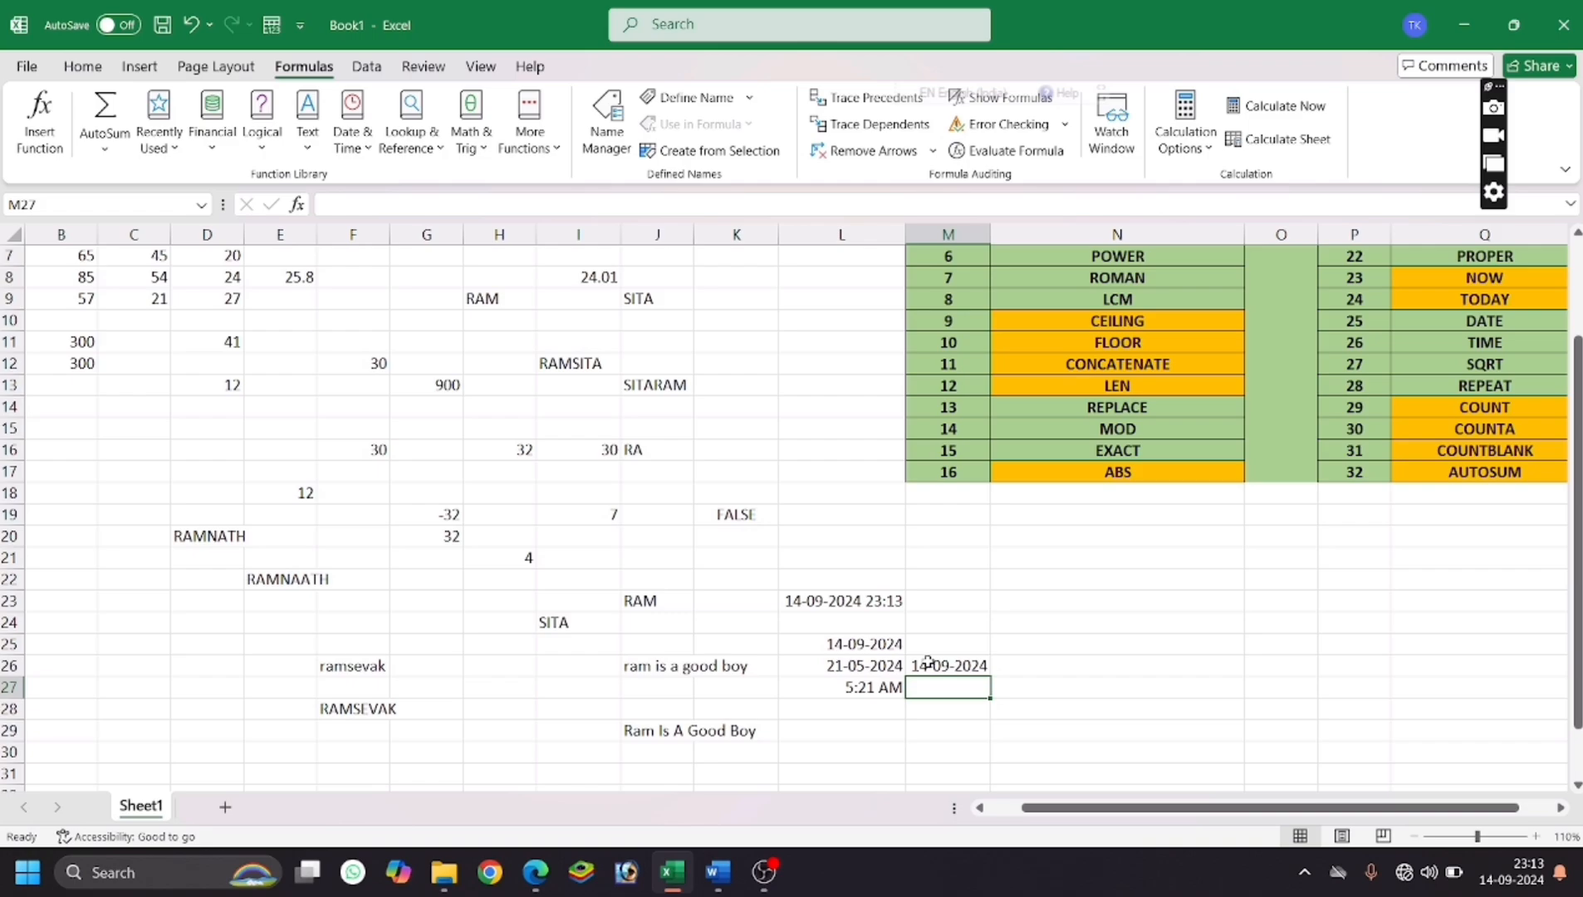
key(ctrl+shift+semicolon)
key(Return)
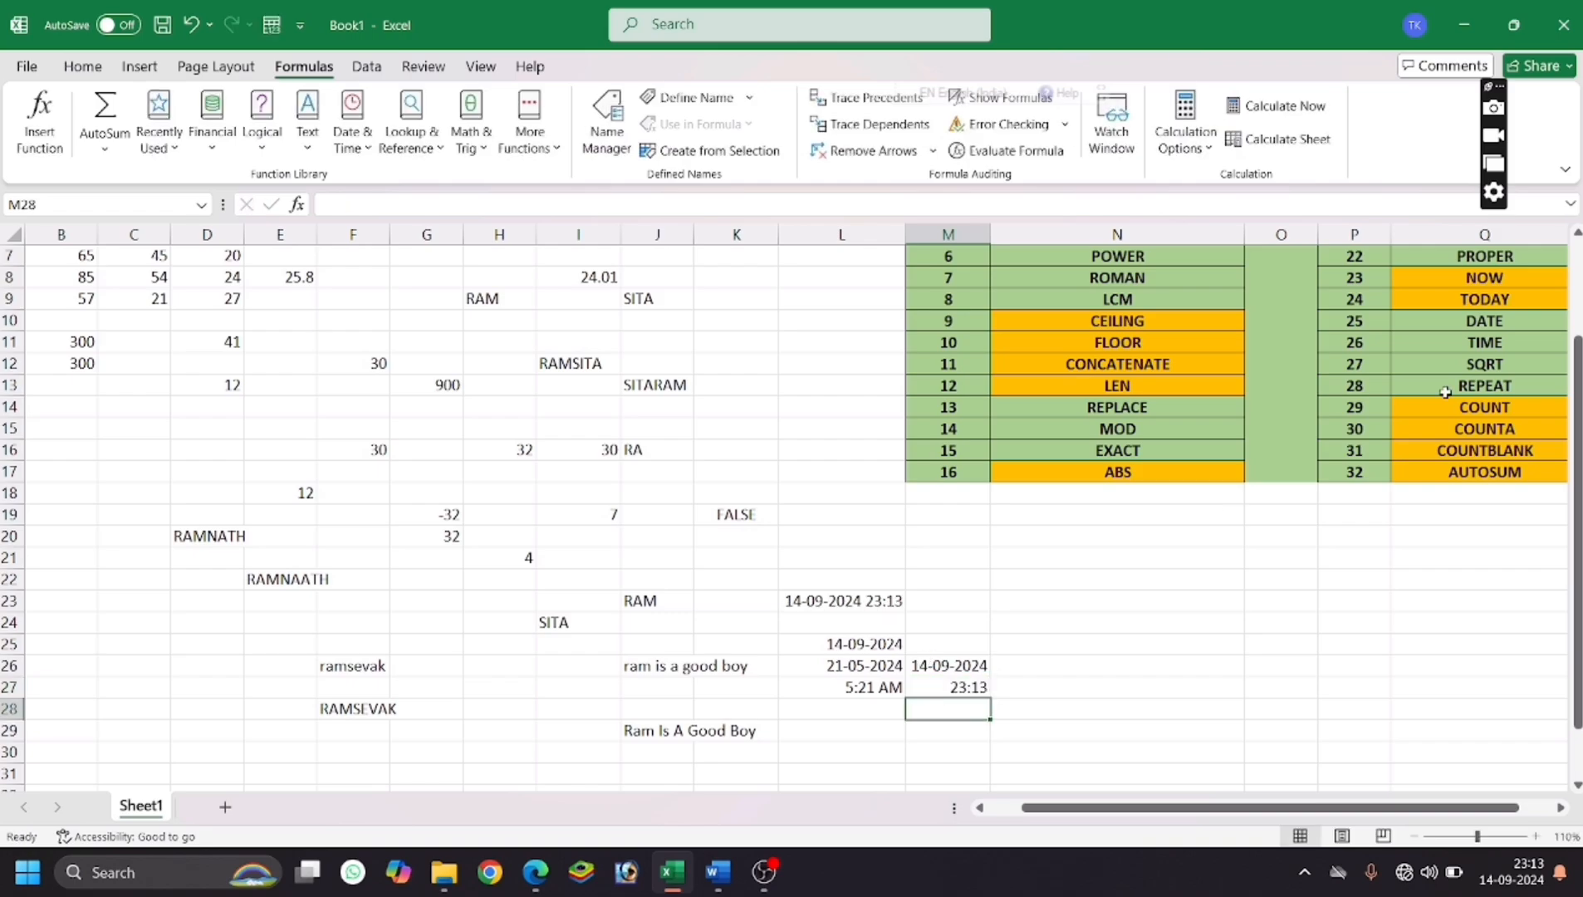
Calculate the square root of the value in G13 with the formula =SQRT(G13) in cell N21.
click(1036, 621)
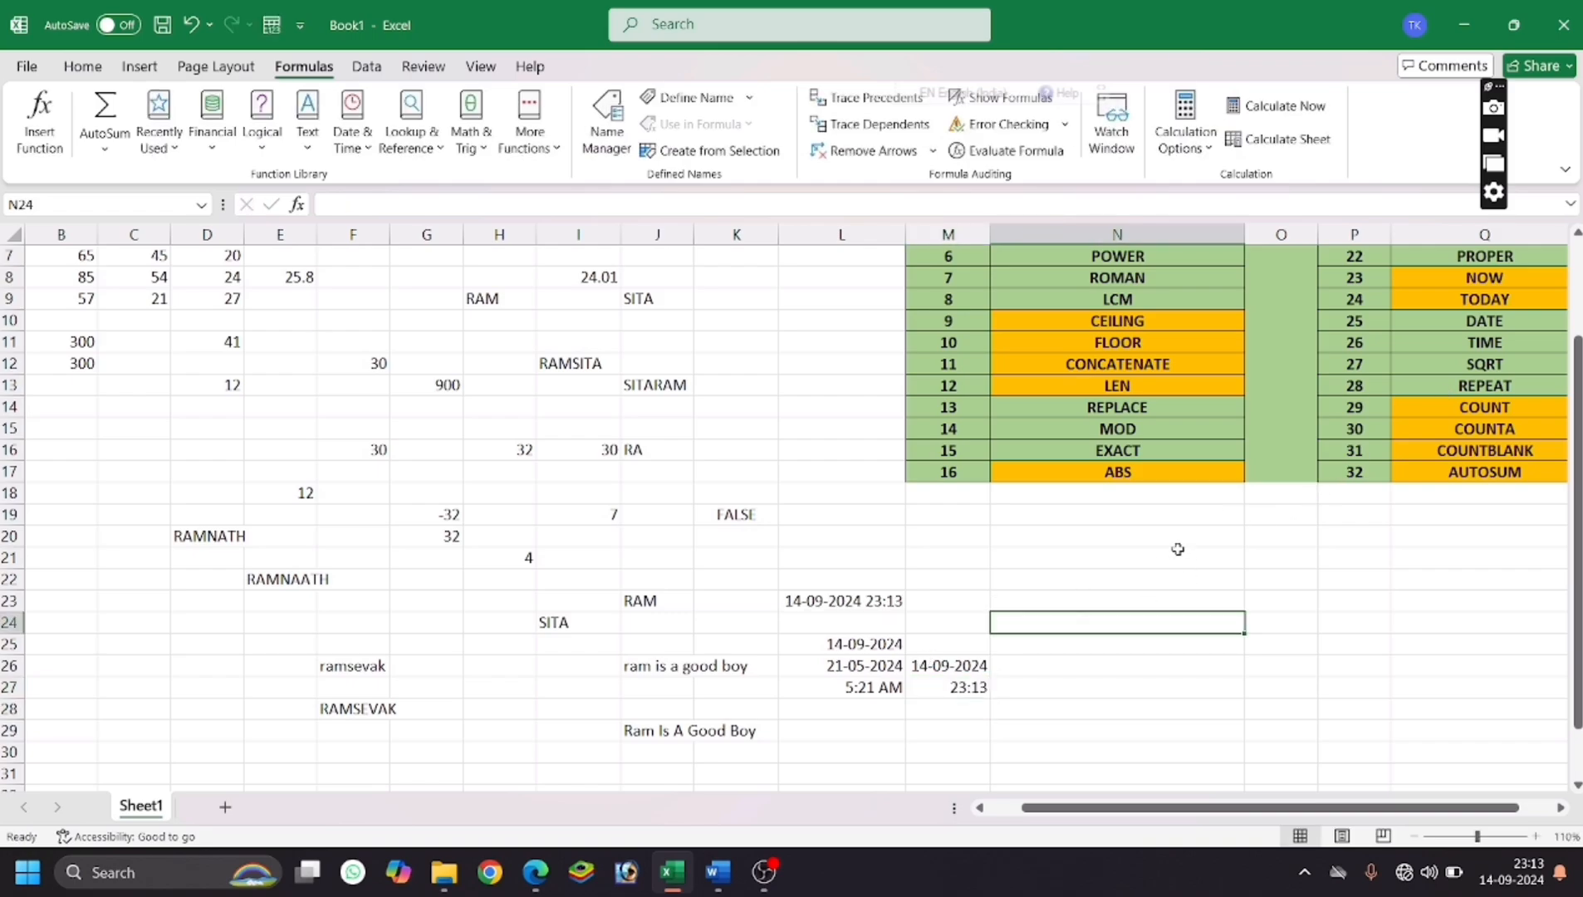
click(1143, 559)
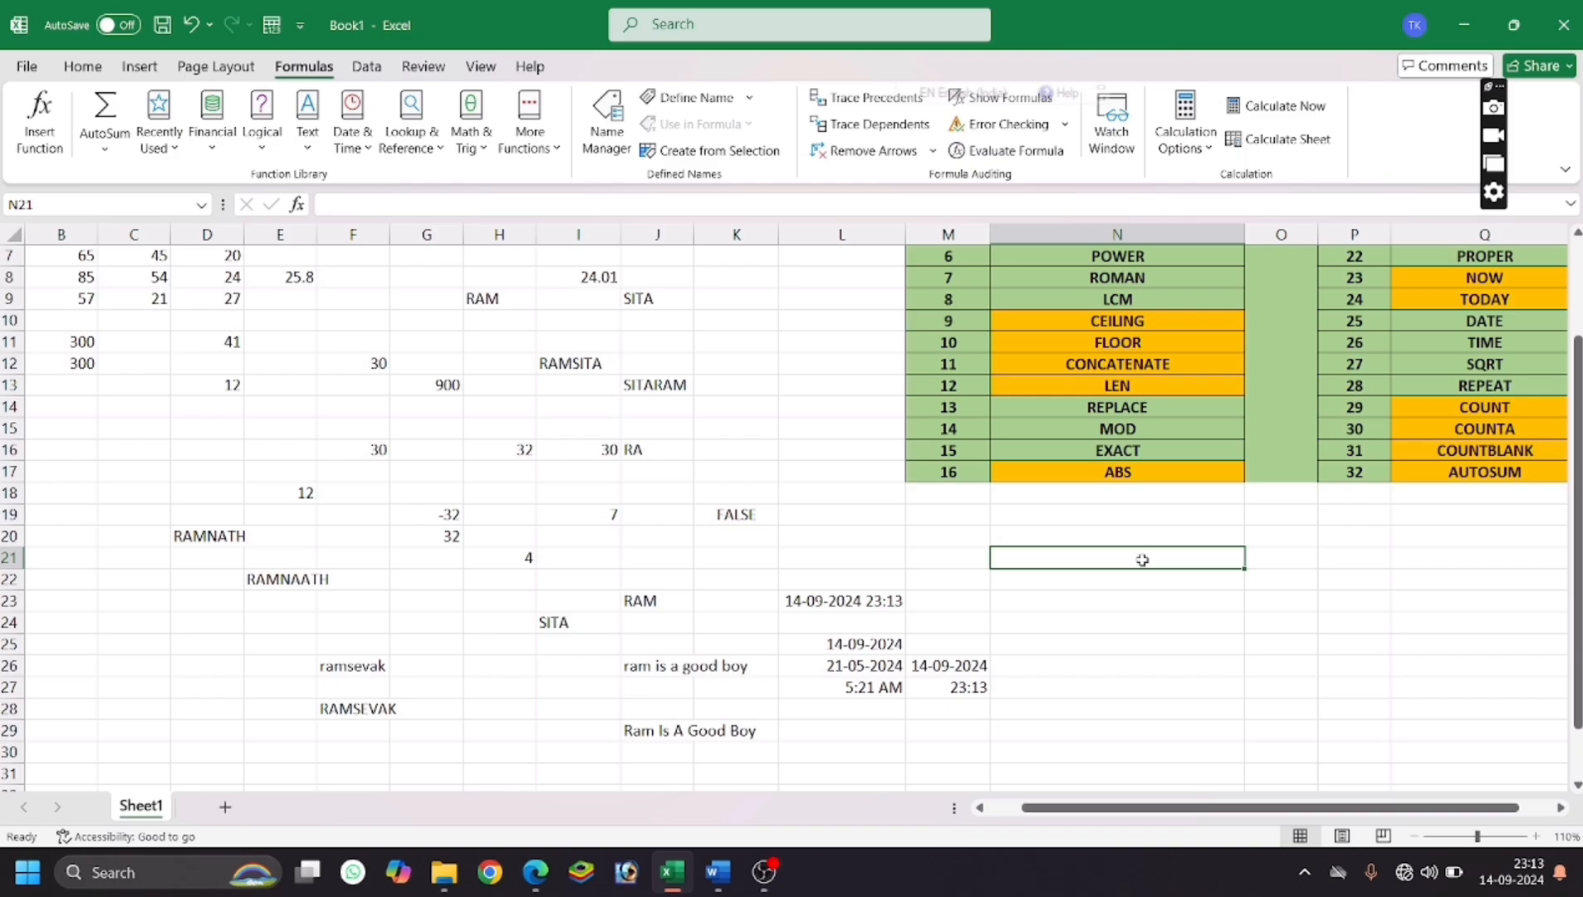
text(=)
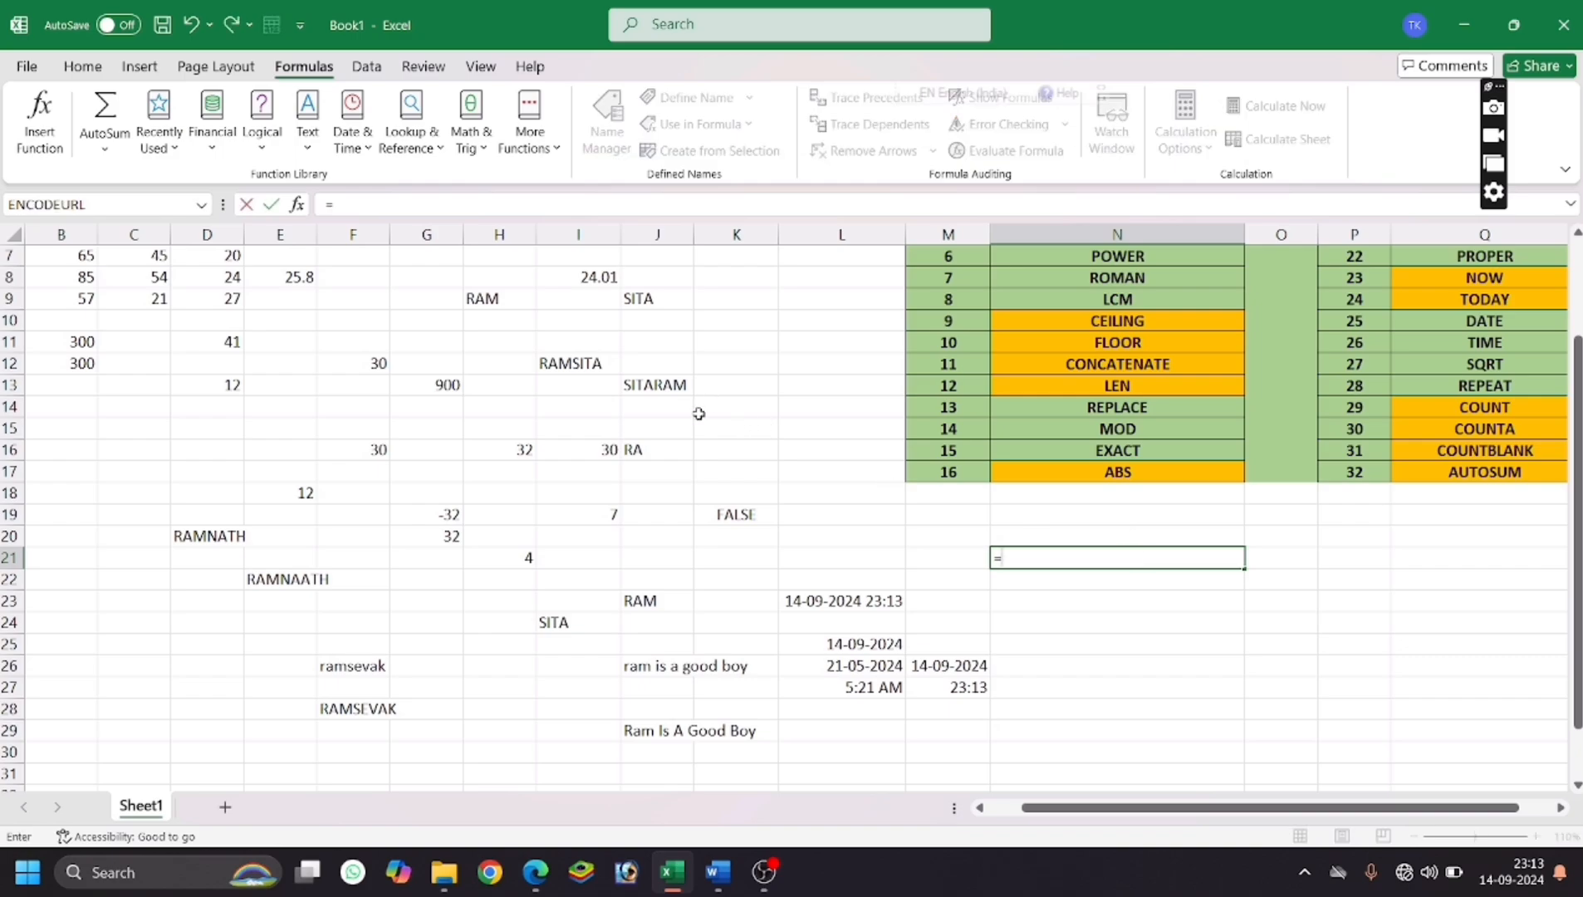
scroll(586, 610, up, 2)
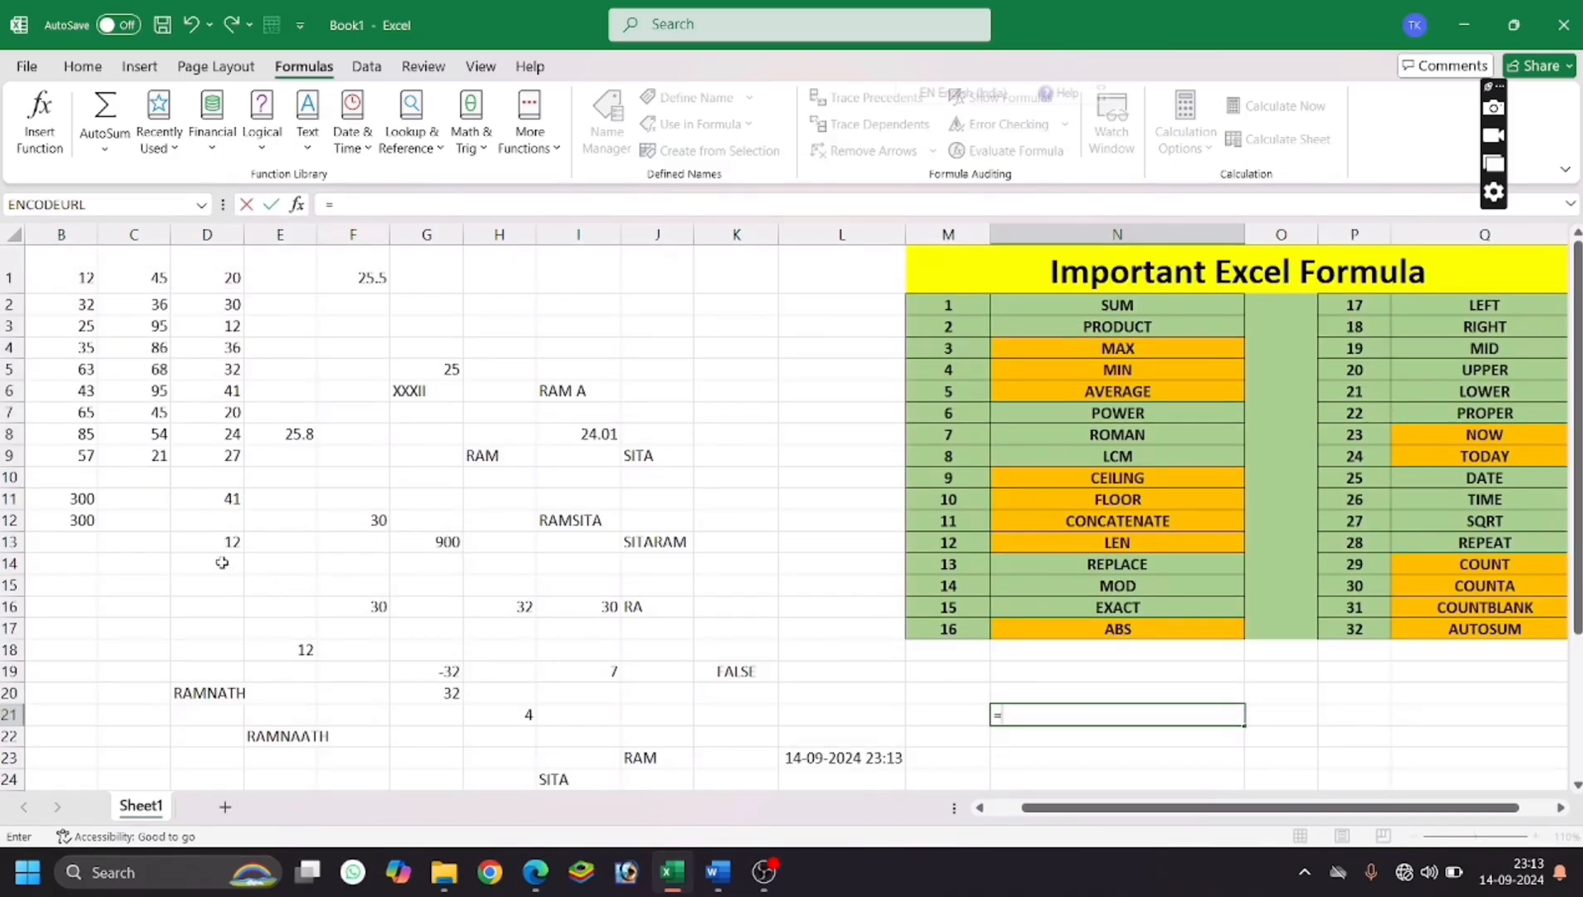
text(sq)
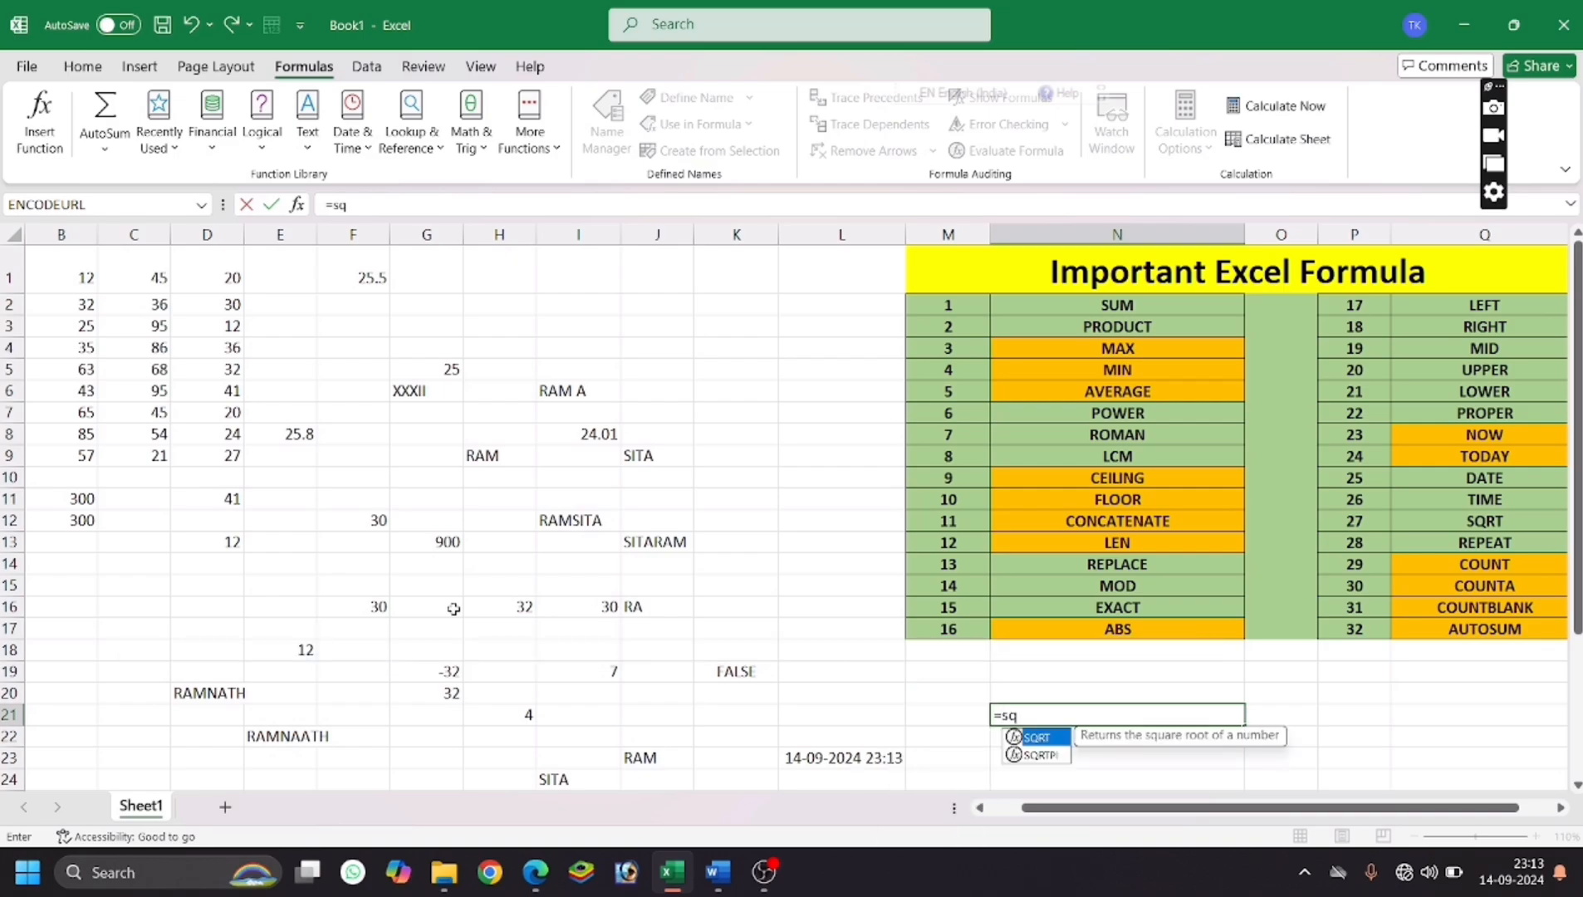
text(rt()
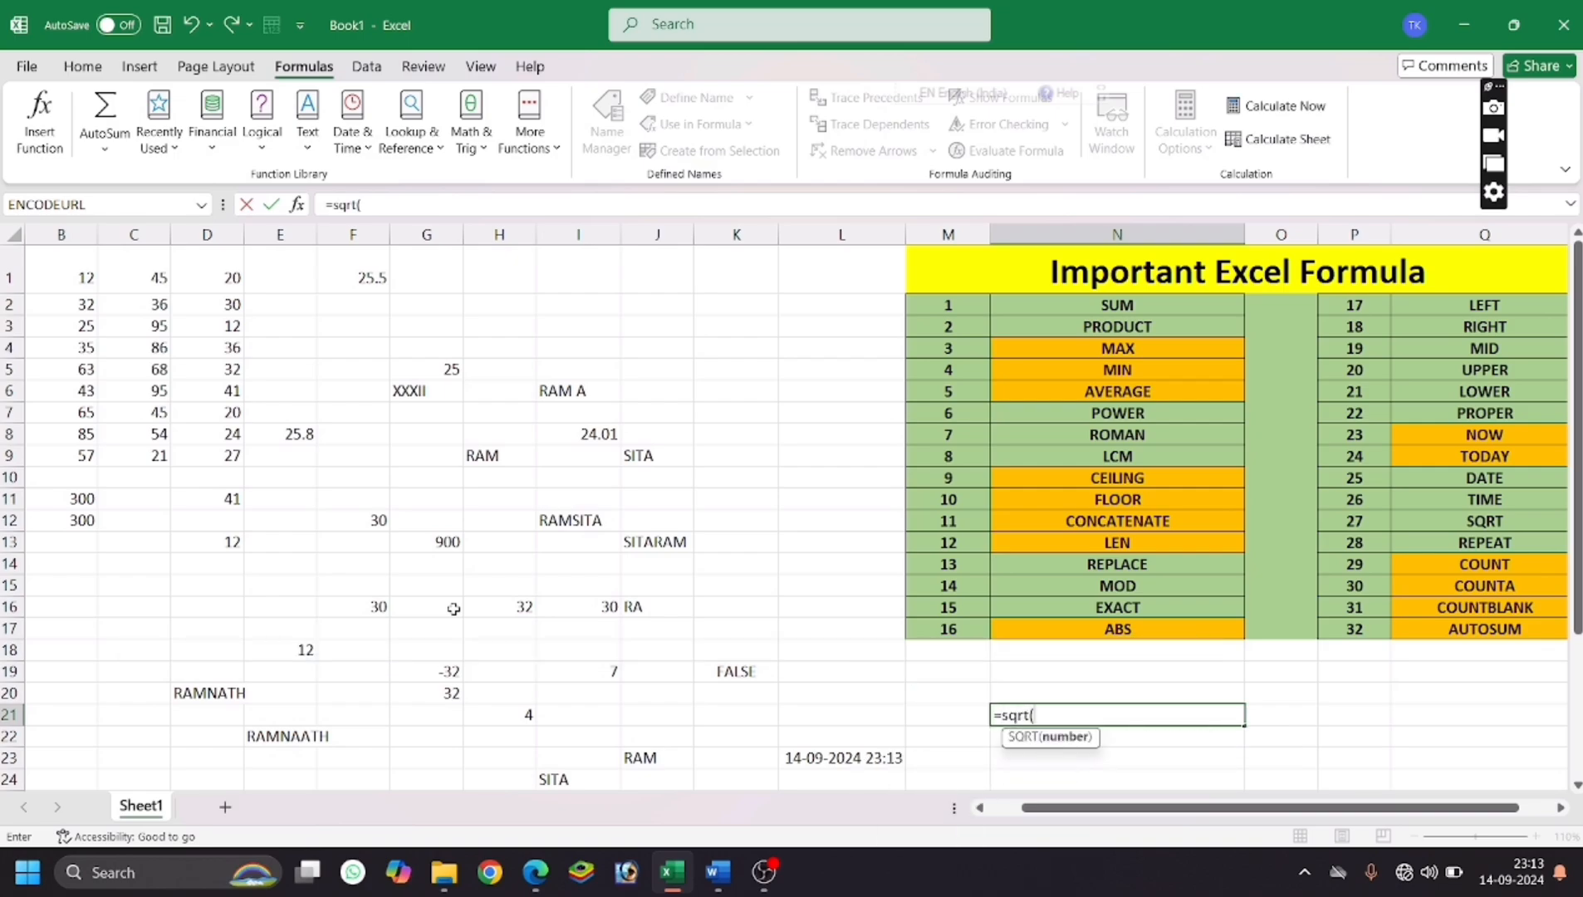
click(437, 549)
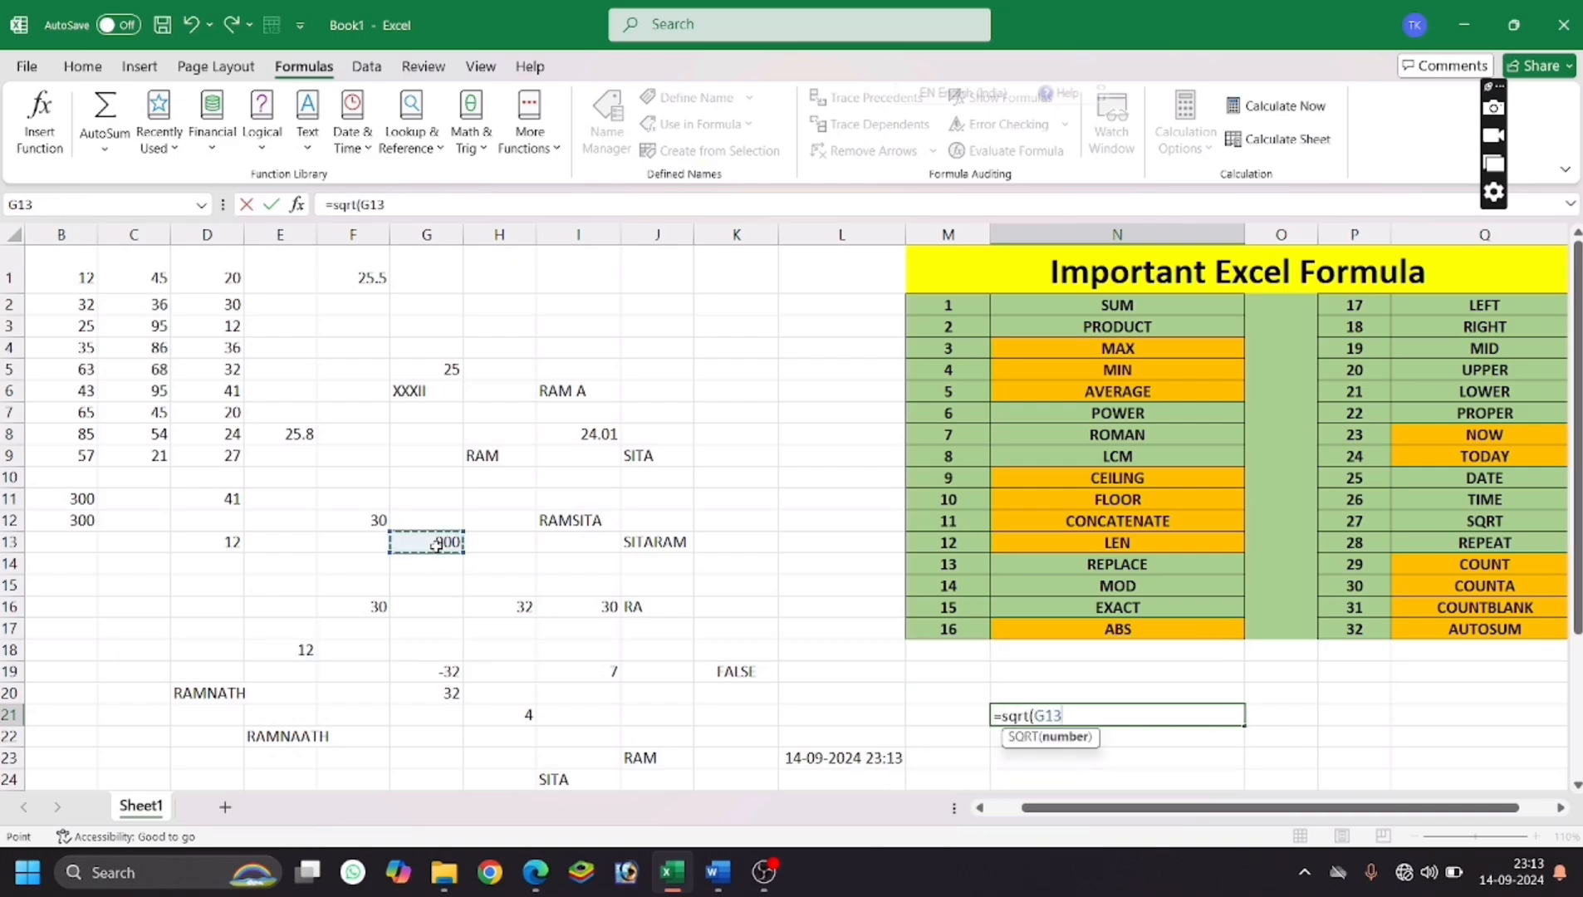
text())
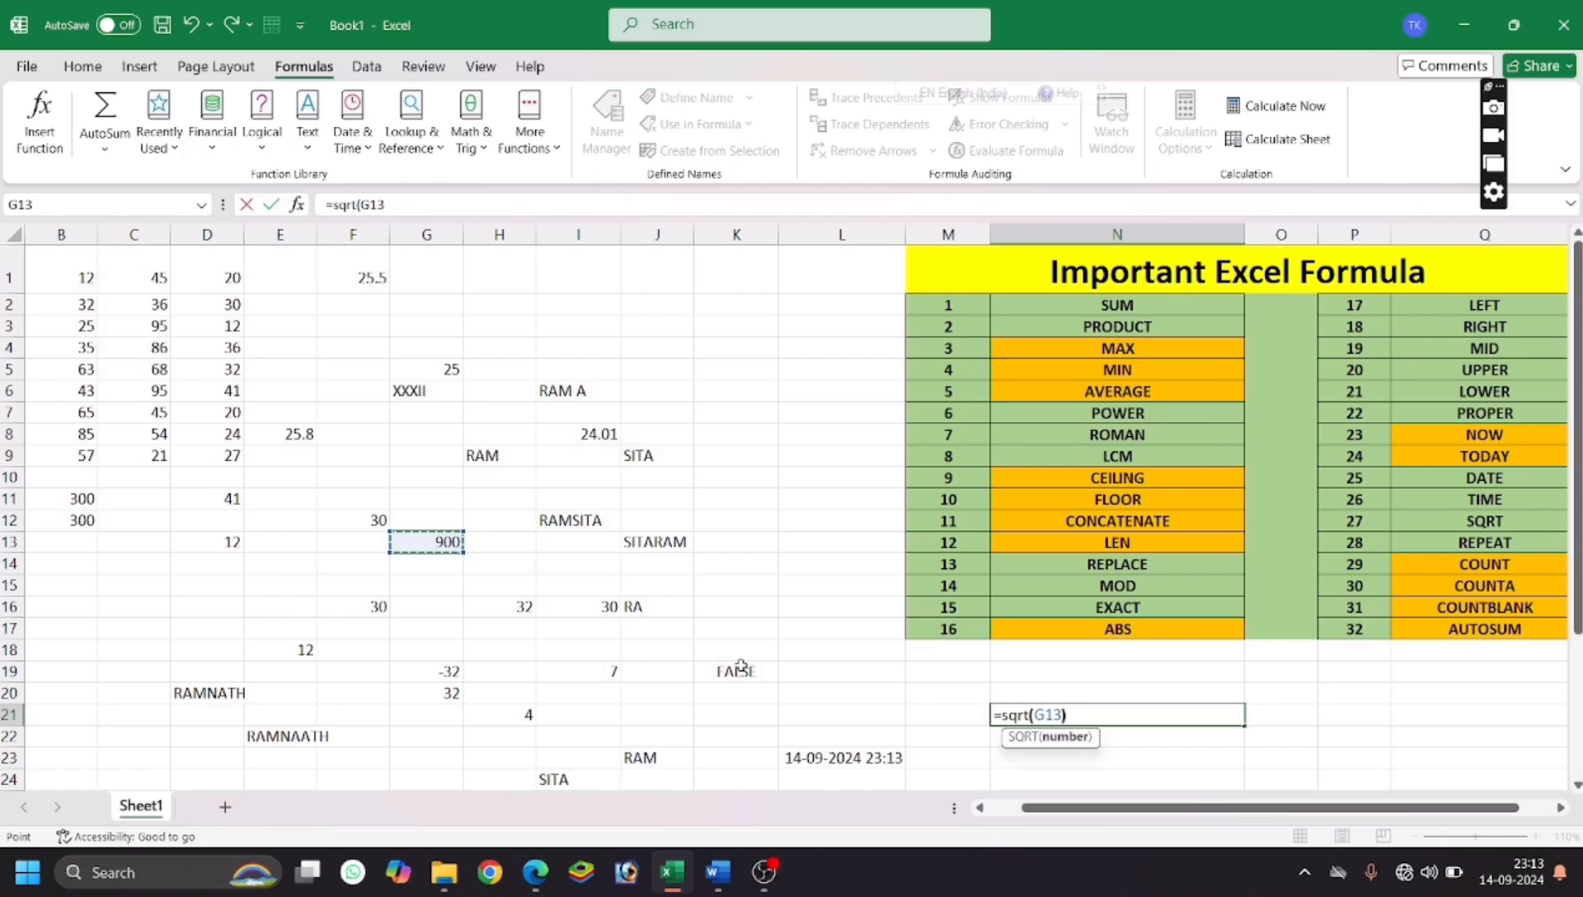
key(Return)
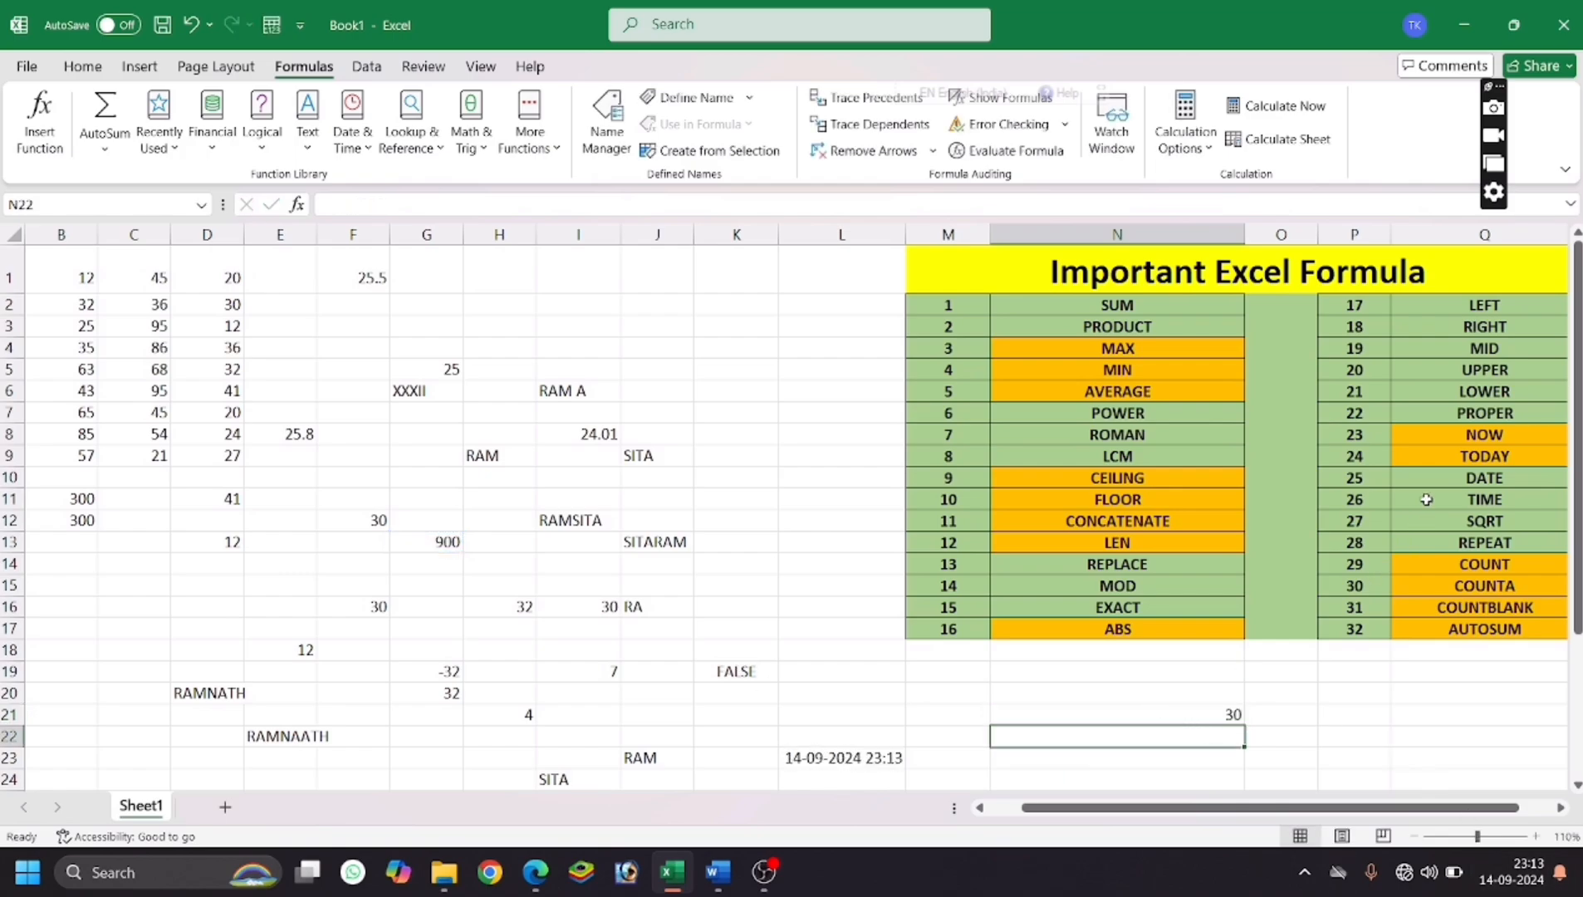
Repeat the text from J9 three times with the formula =REPT(J9,3) in cell K12.
scroll(1437, 536, down, 1)
click(1338, 664)
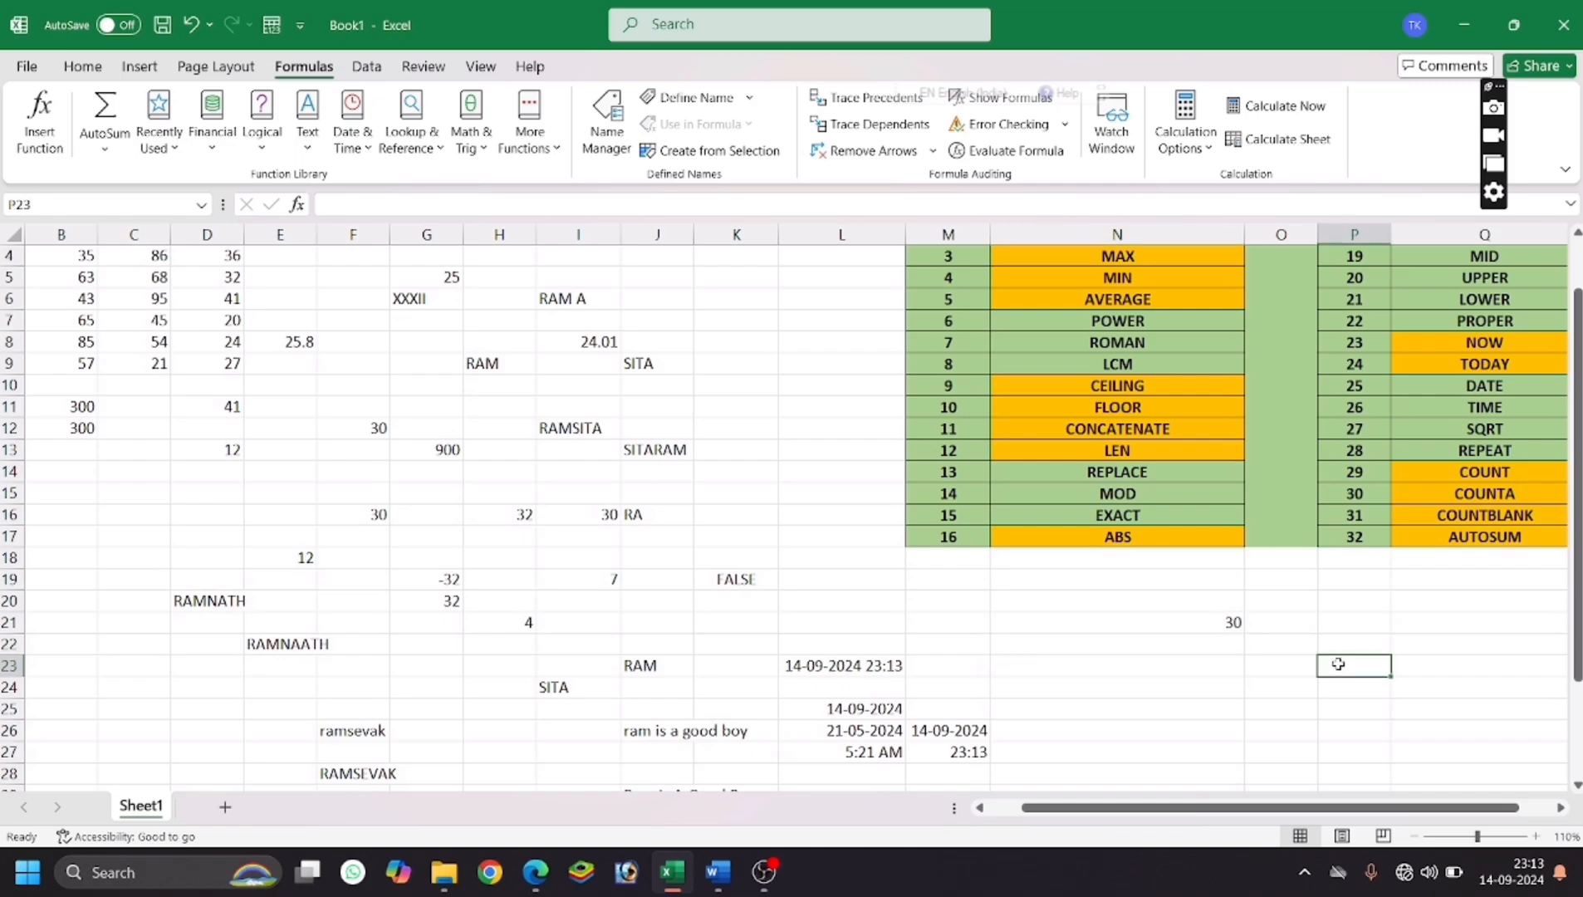
click(737, 434)
text(=re)
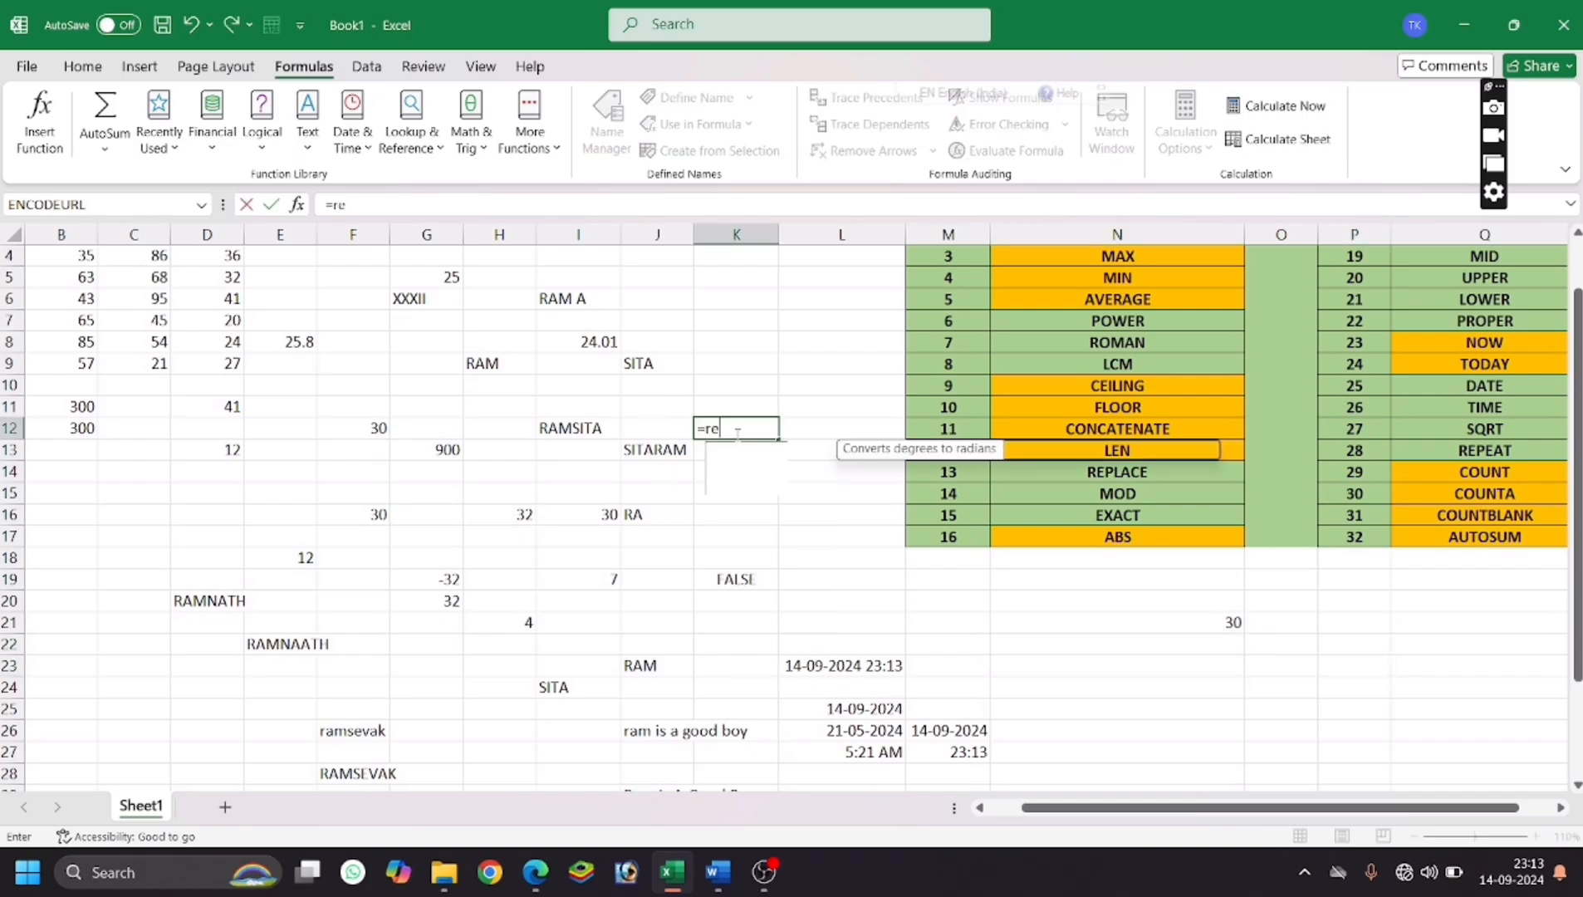
text(pt()
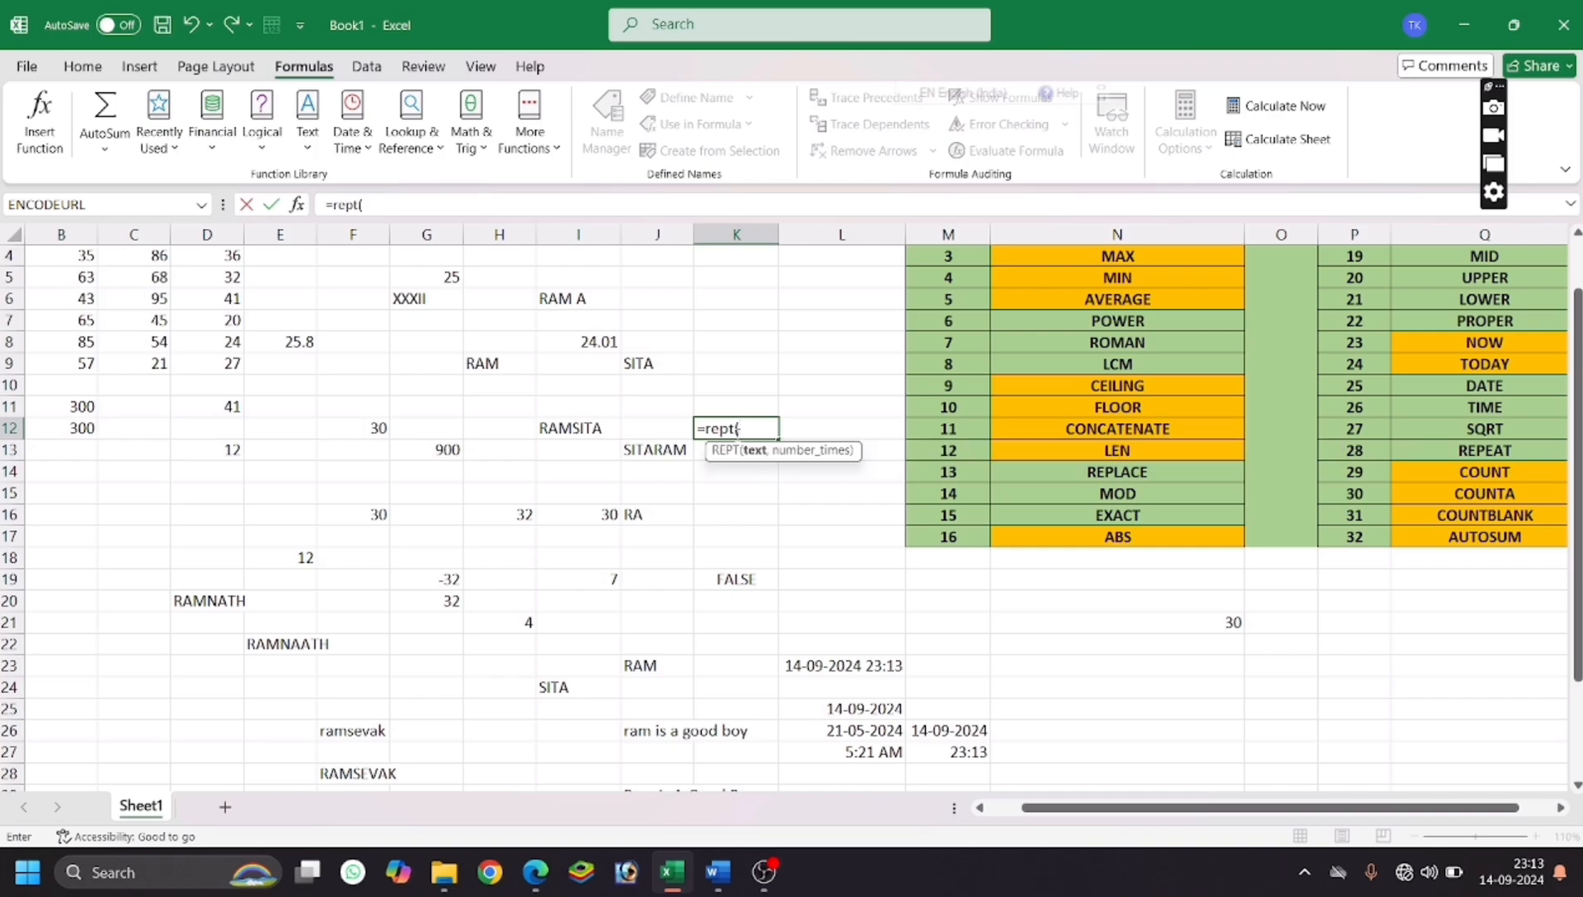
click(650, 368)
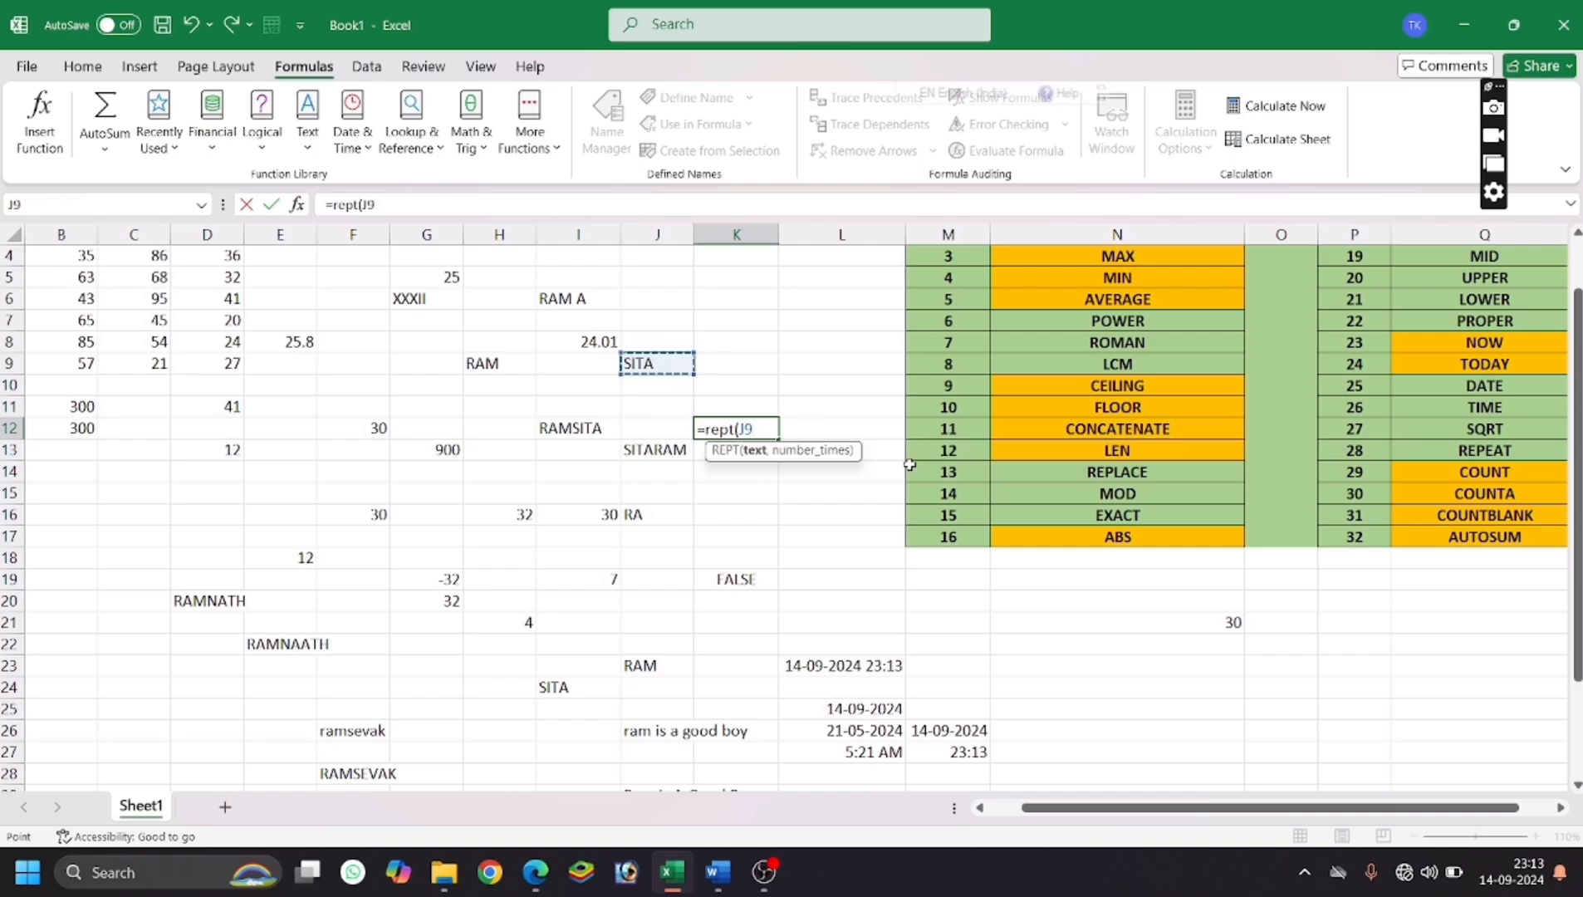
text(,)
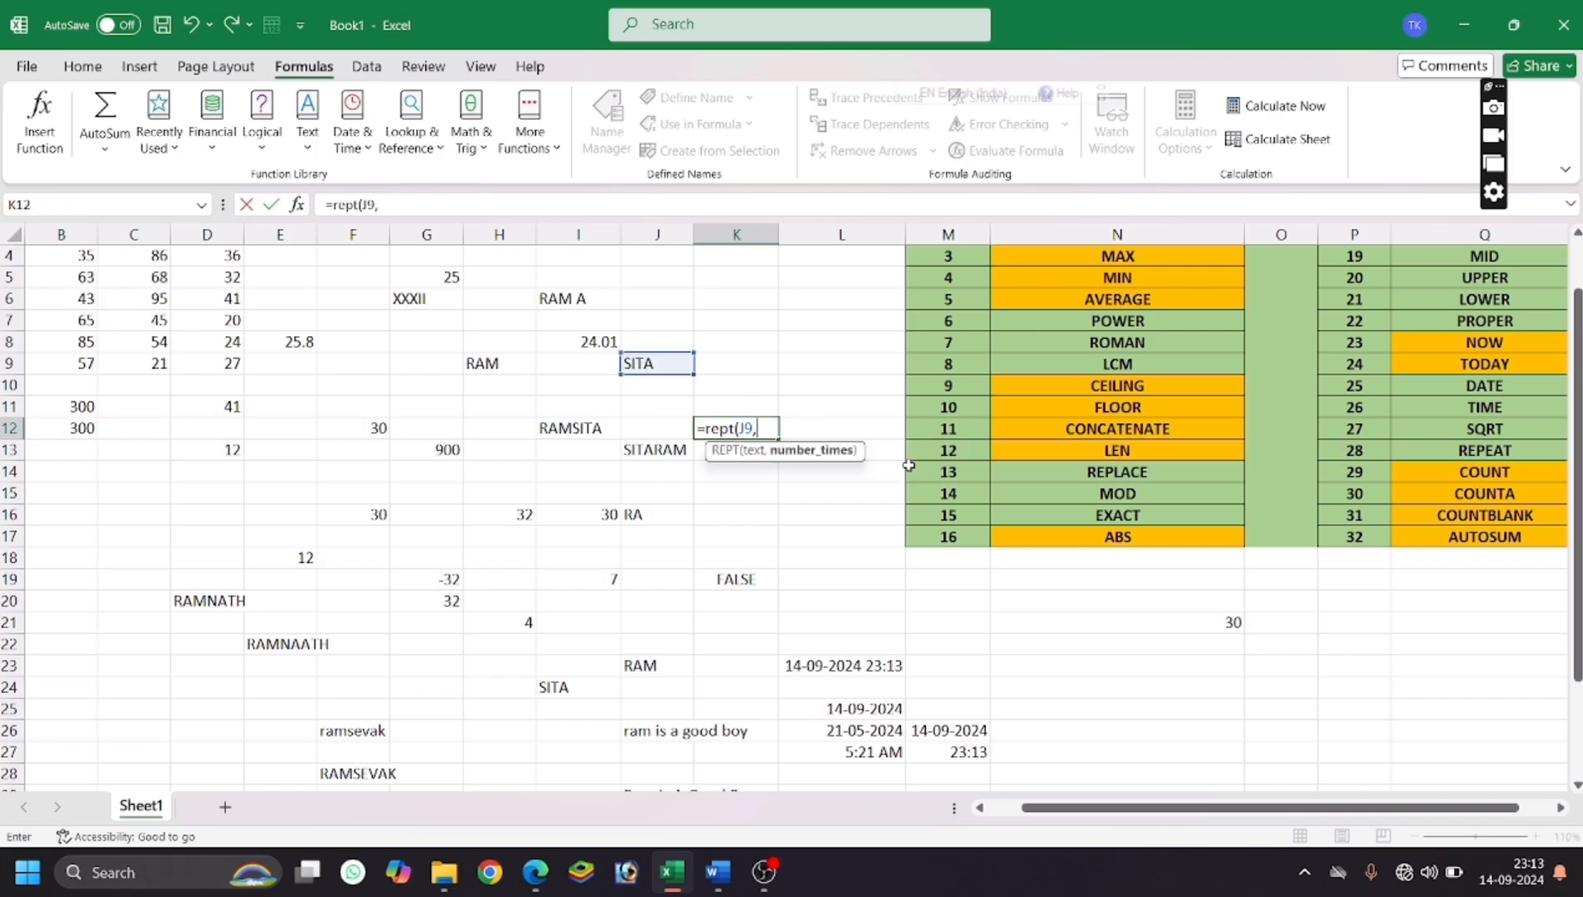
text(3))
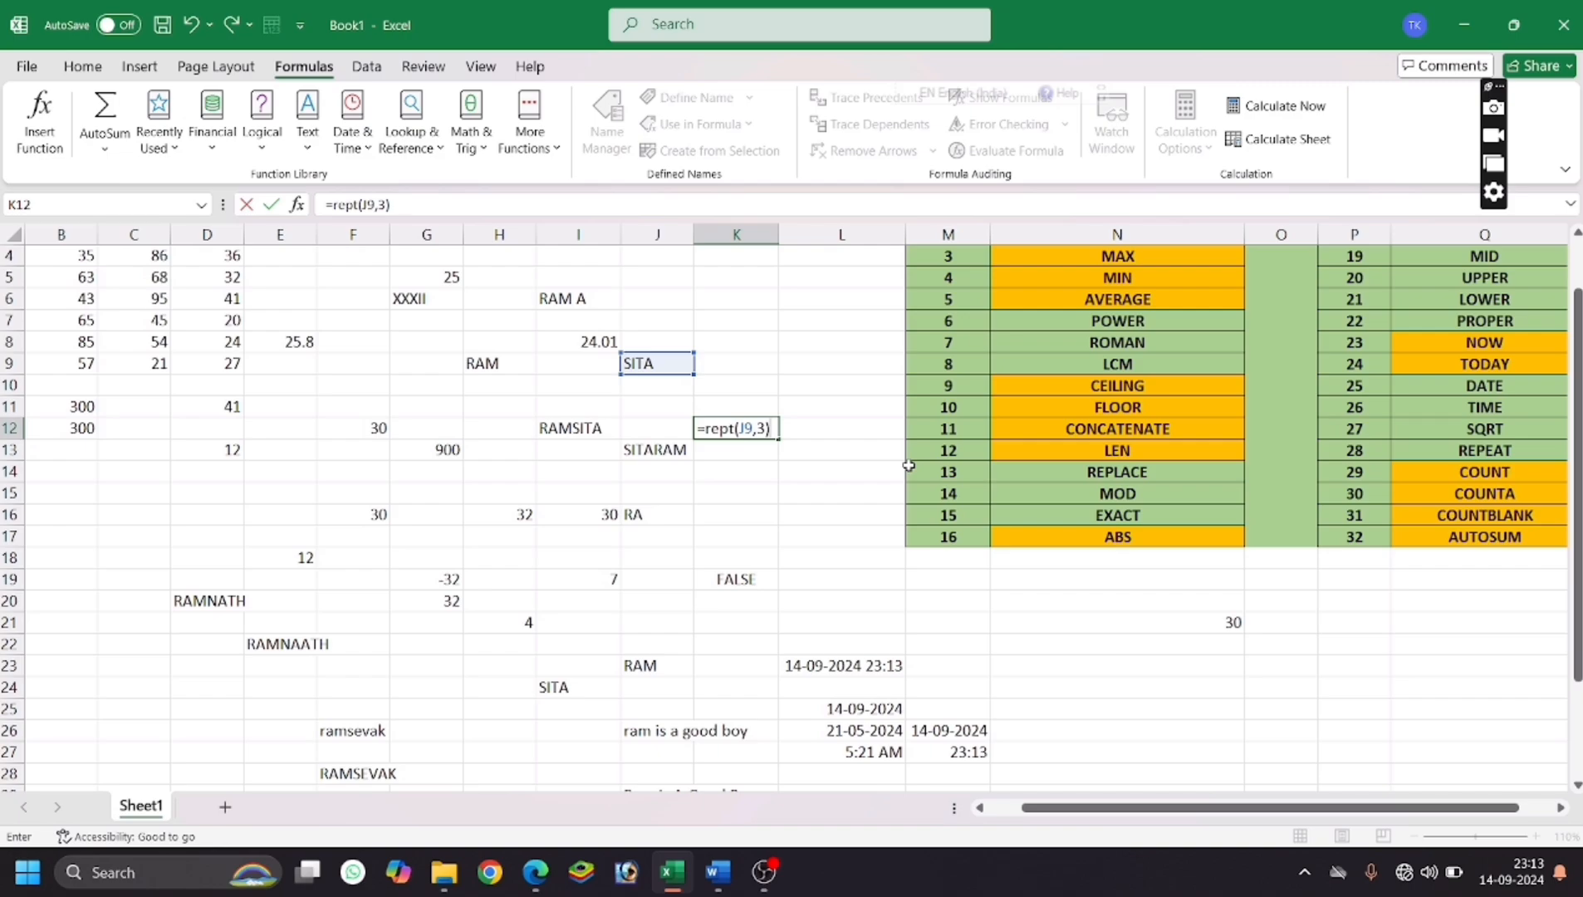
key(Return)
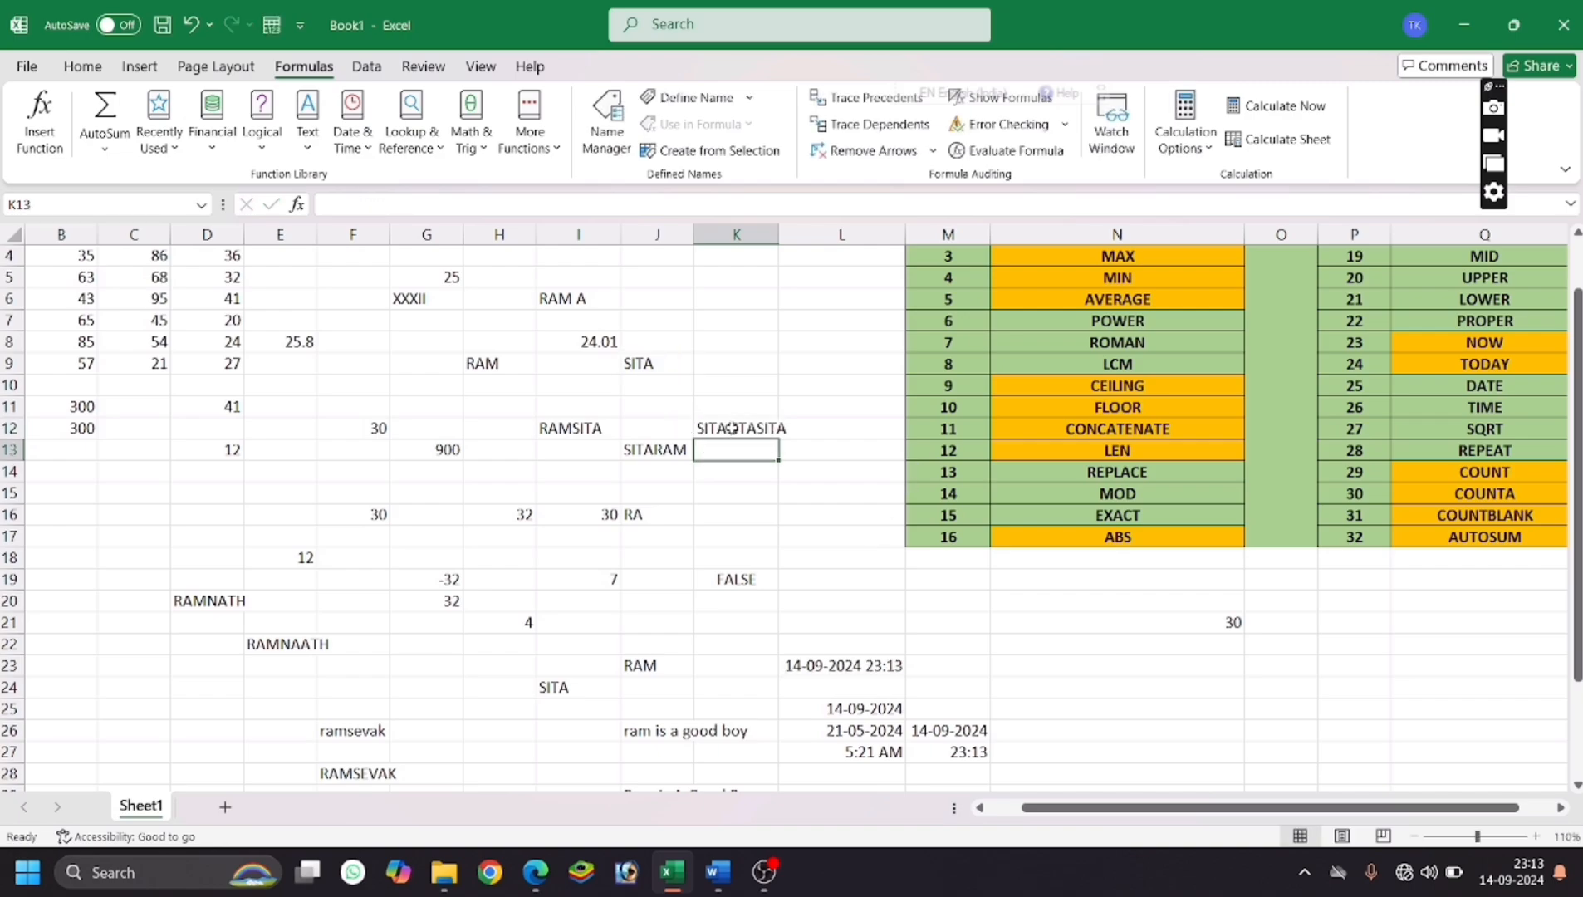
Add a trailing space to the text in cell J9 to separate the repeated words in K12.
double_click(669, 363)
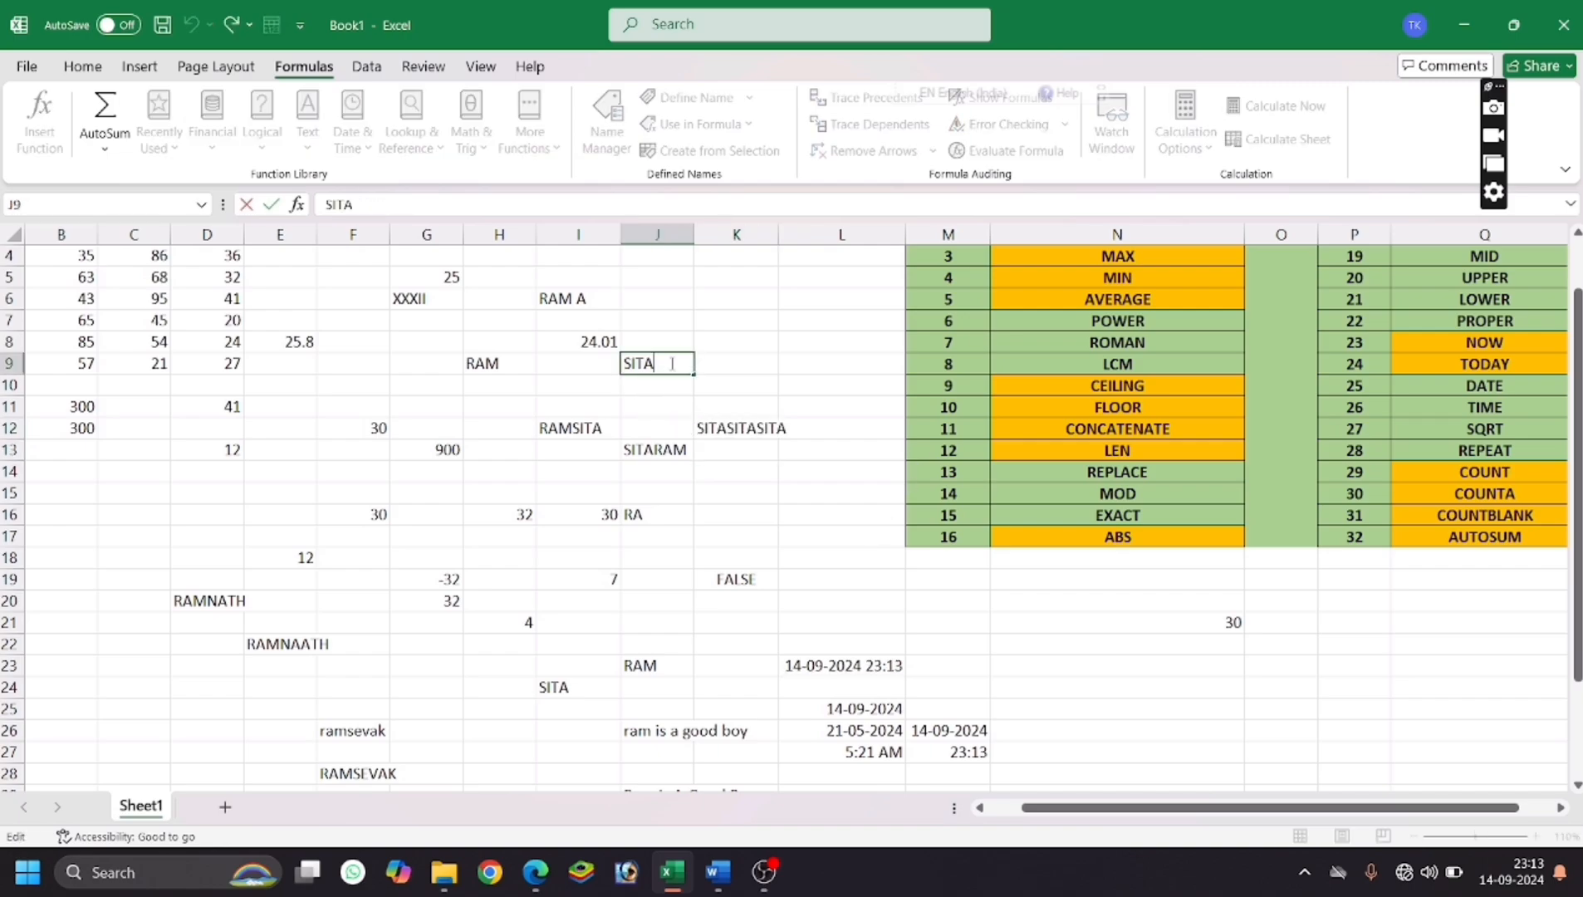
key(Return)
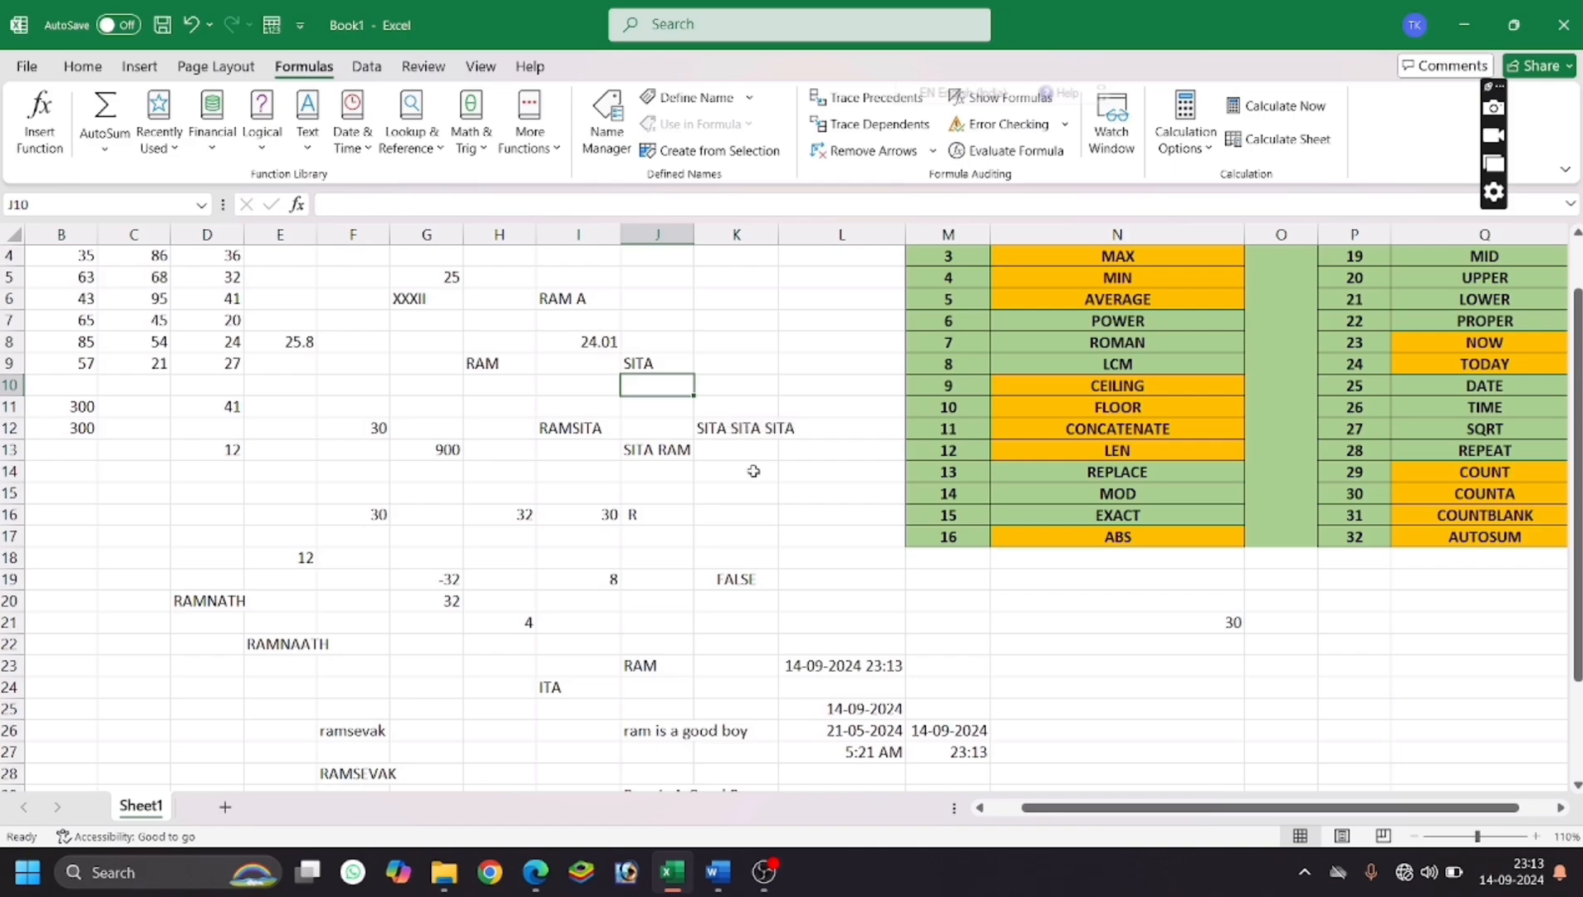
click(728, 511)
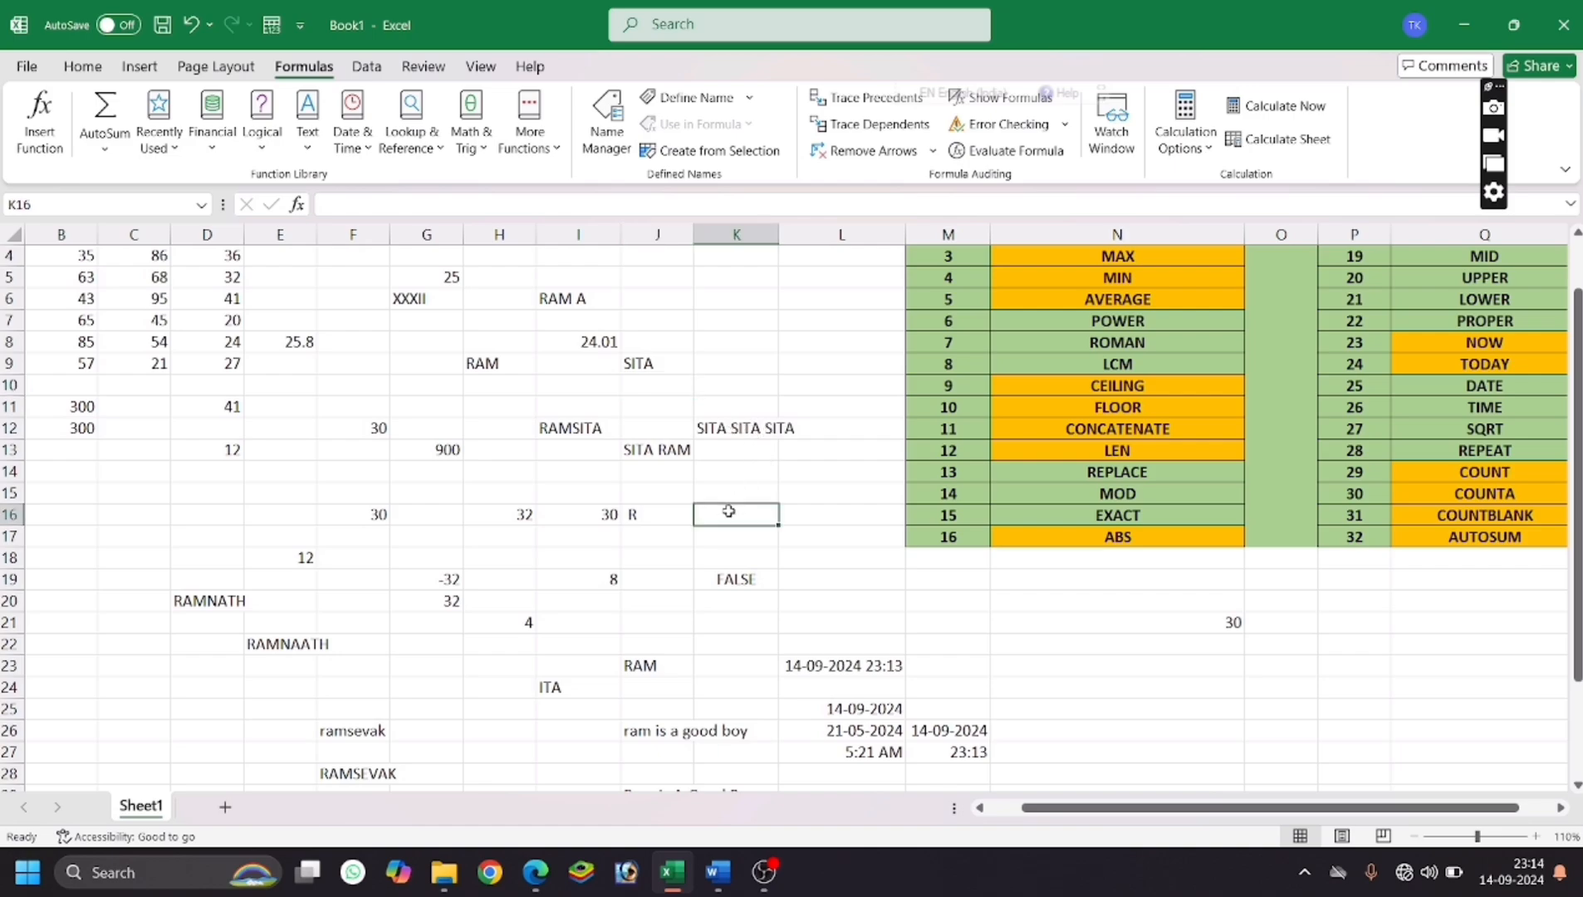
Count the numeric cells in the range B1:F11 with the formula =COUNT(B1:F11) in cell C17.
scroll(555, 654, down, 1)
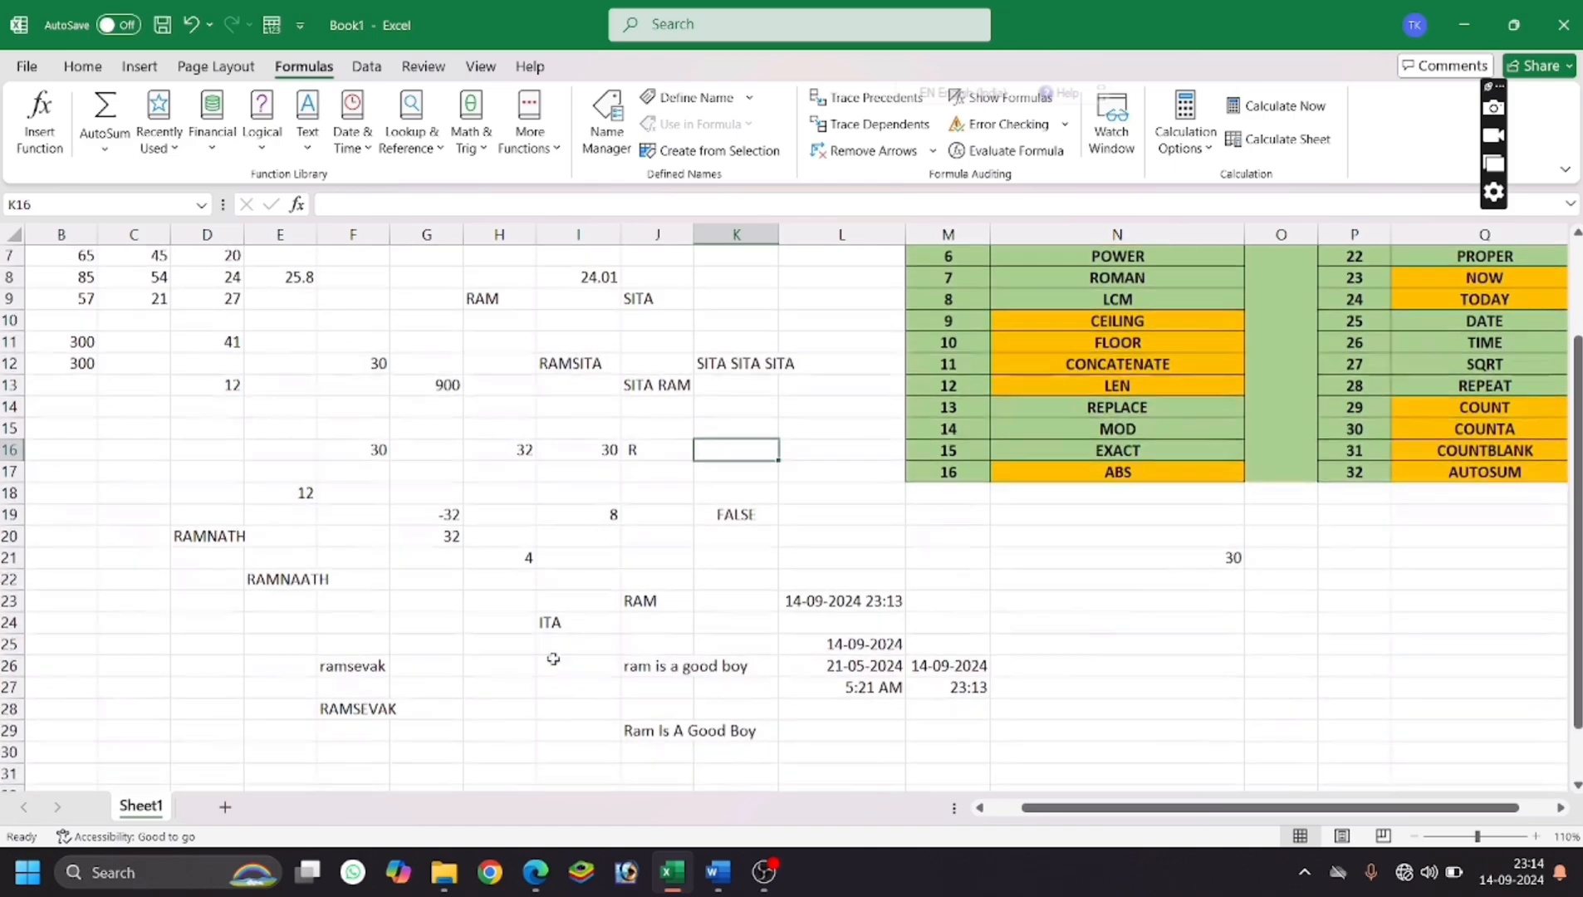
scroll(420, 706, up, 2)
click(106, 625)
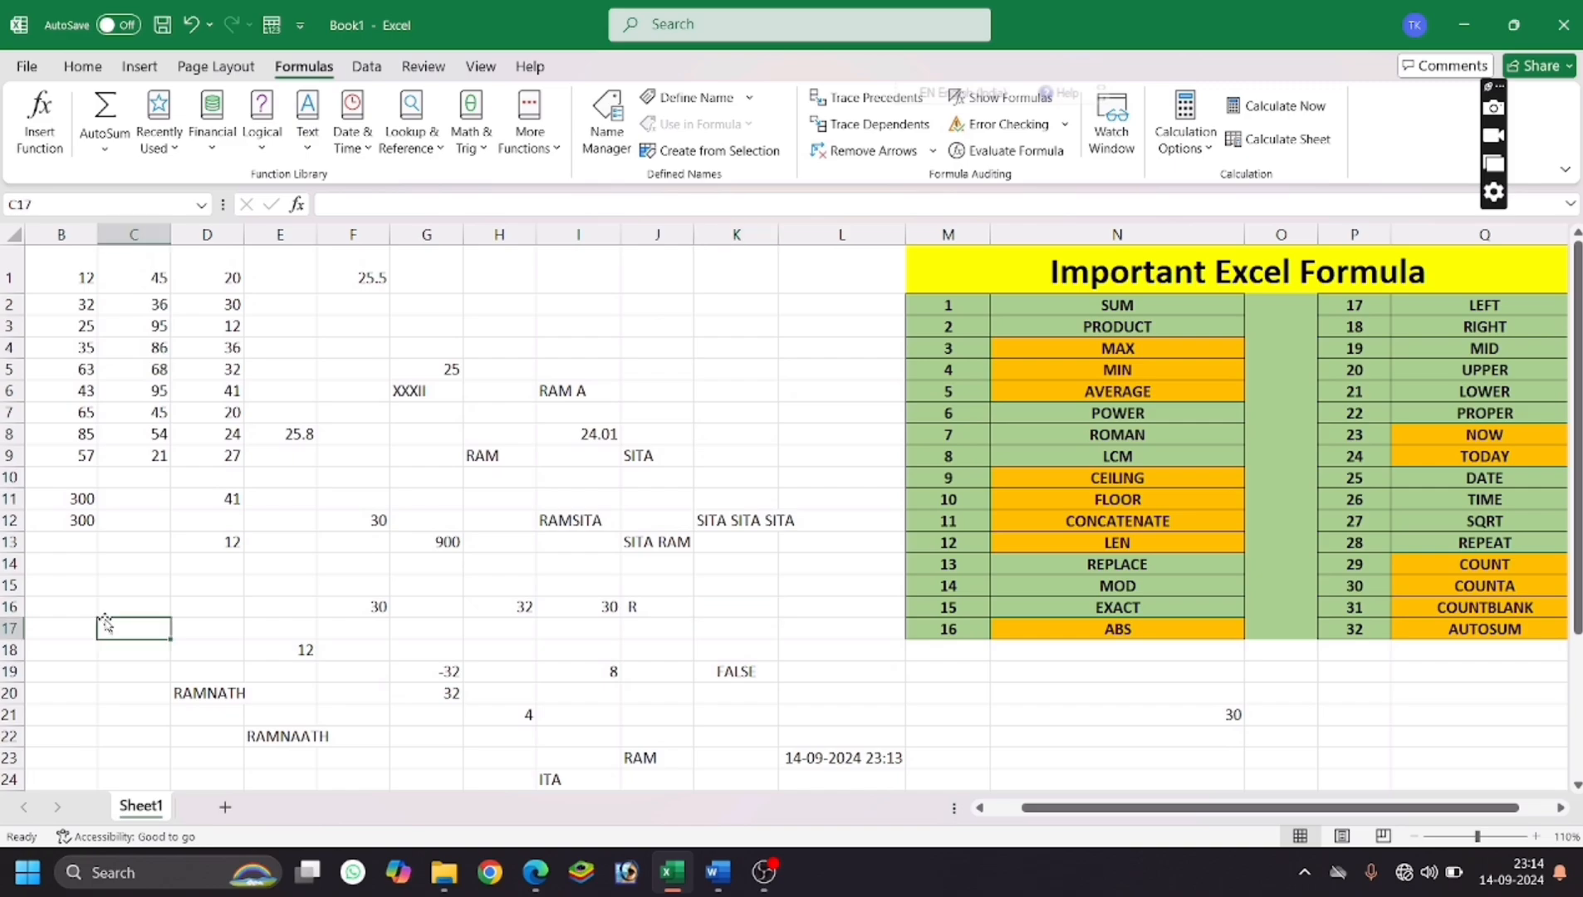
text(=cou)
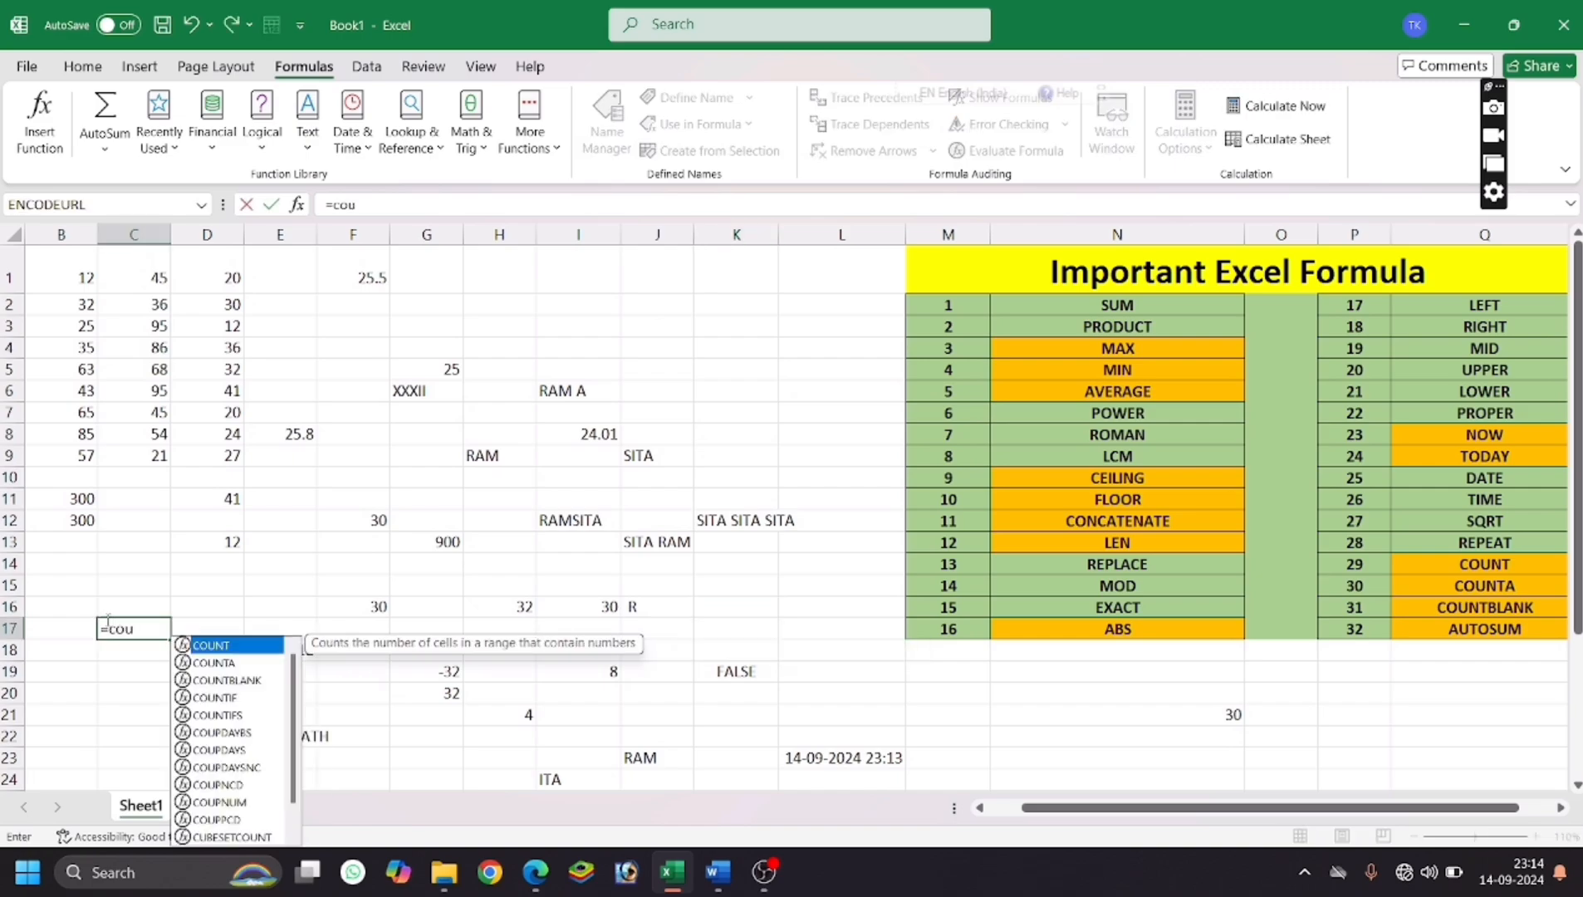
text(nt()
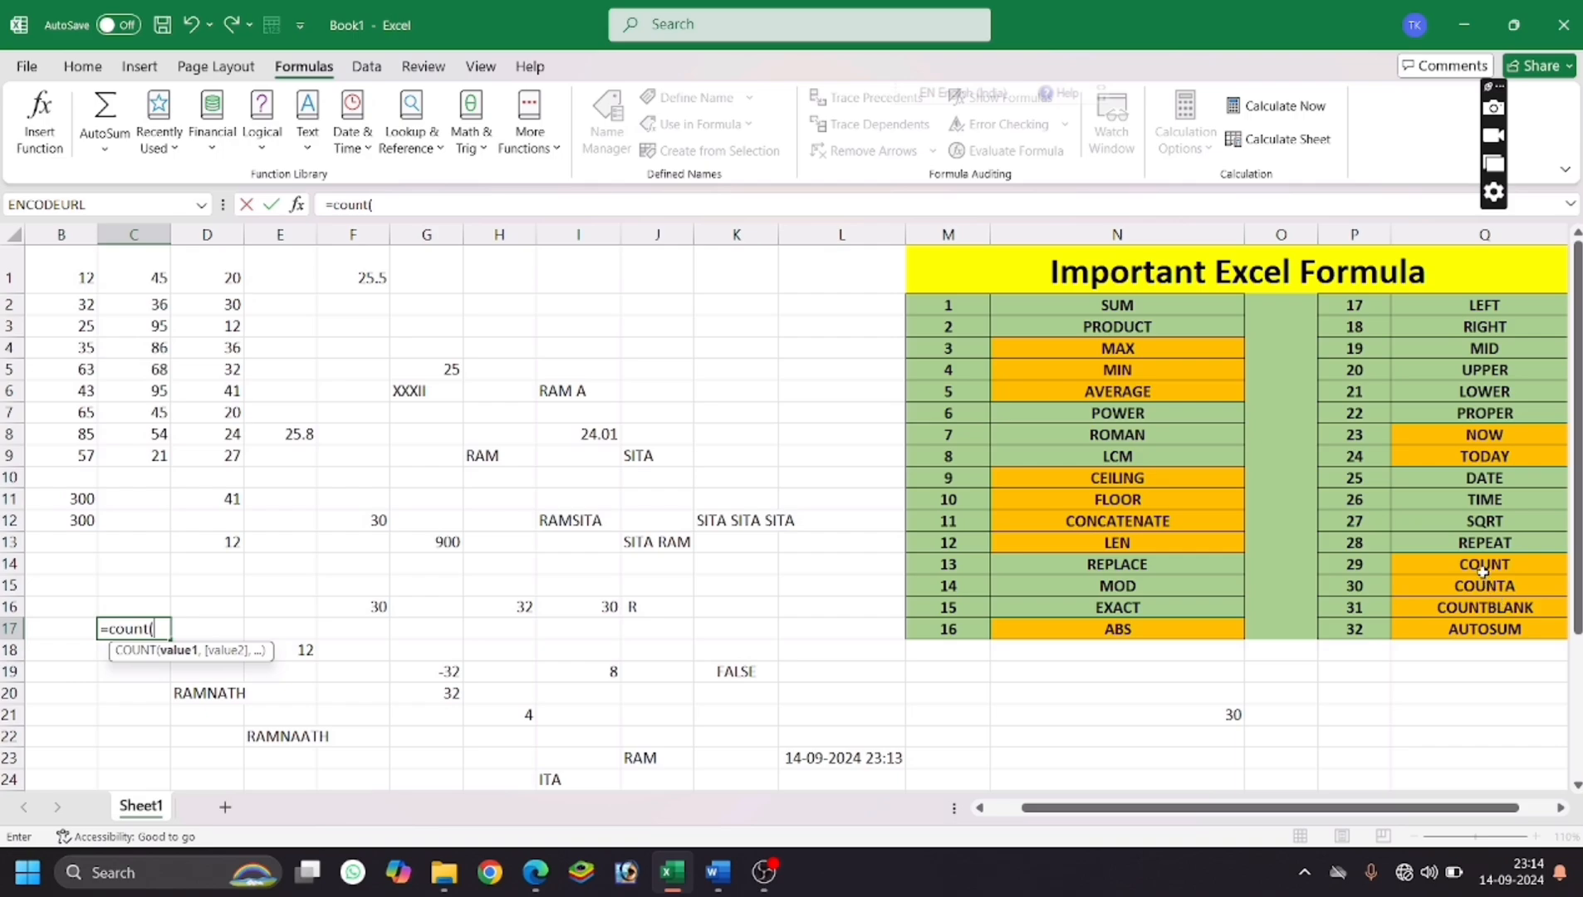
drag(53, 280, 327, 497)
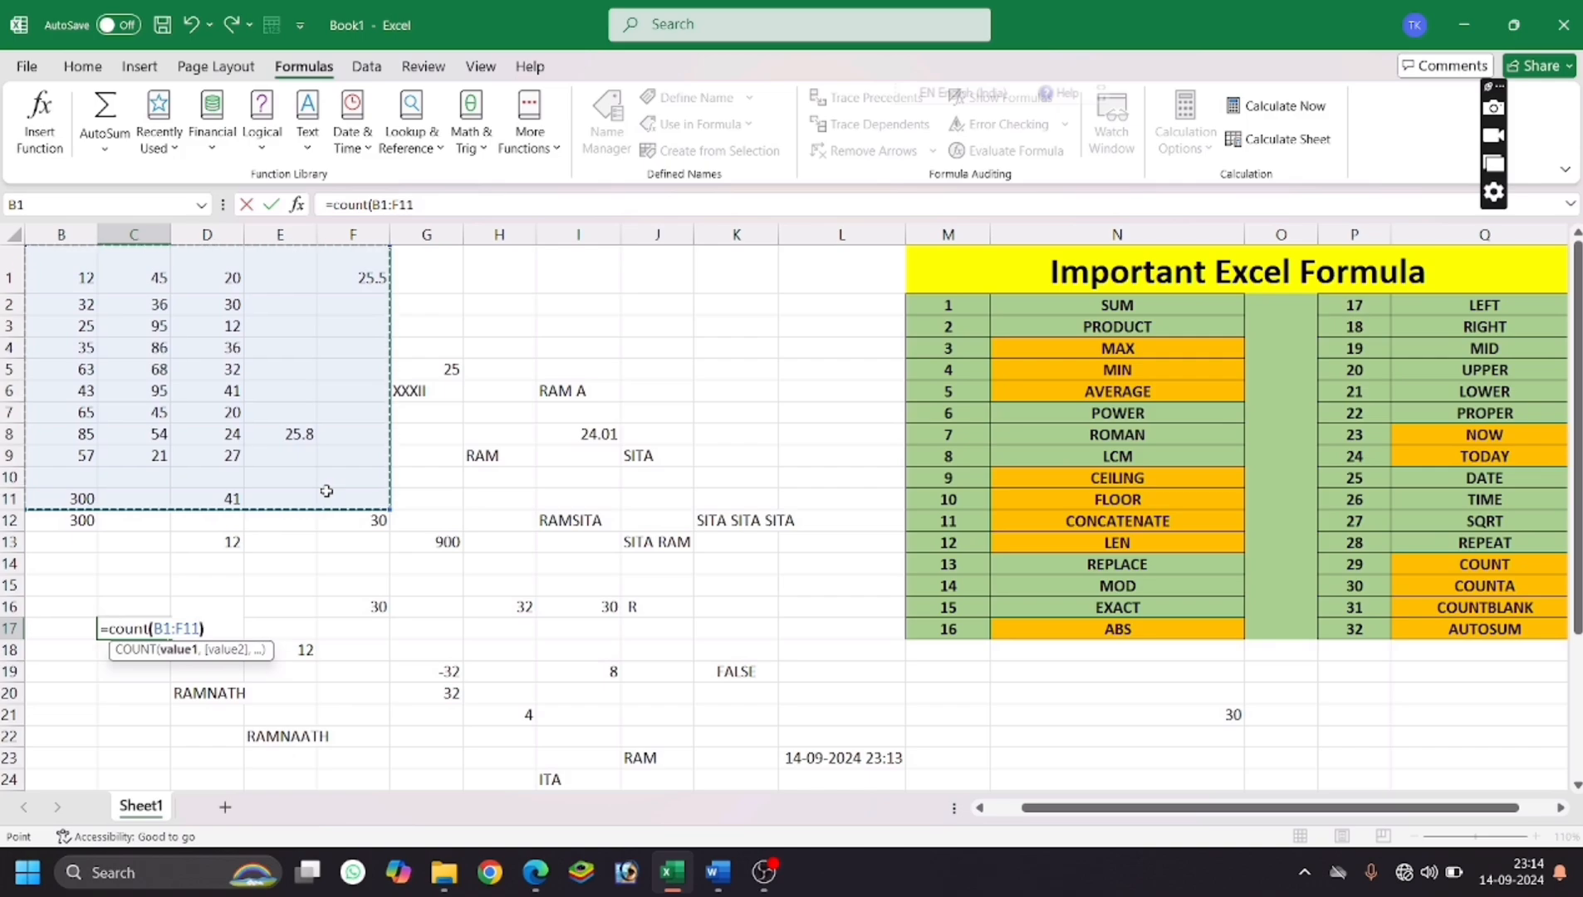
text())
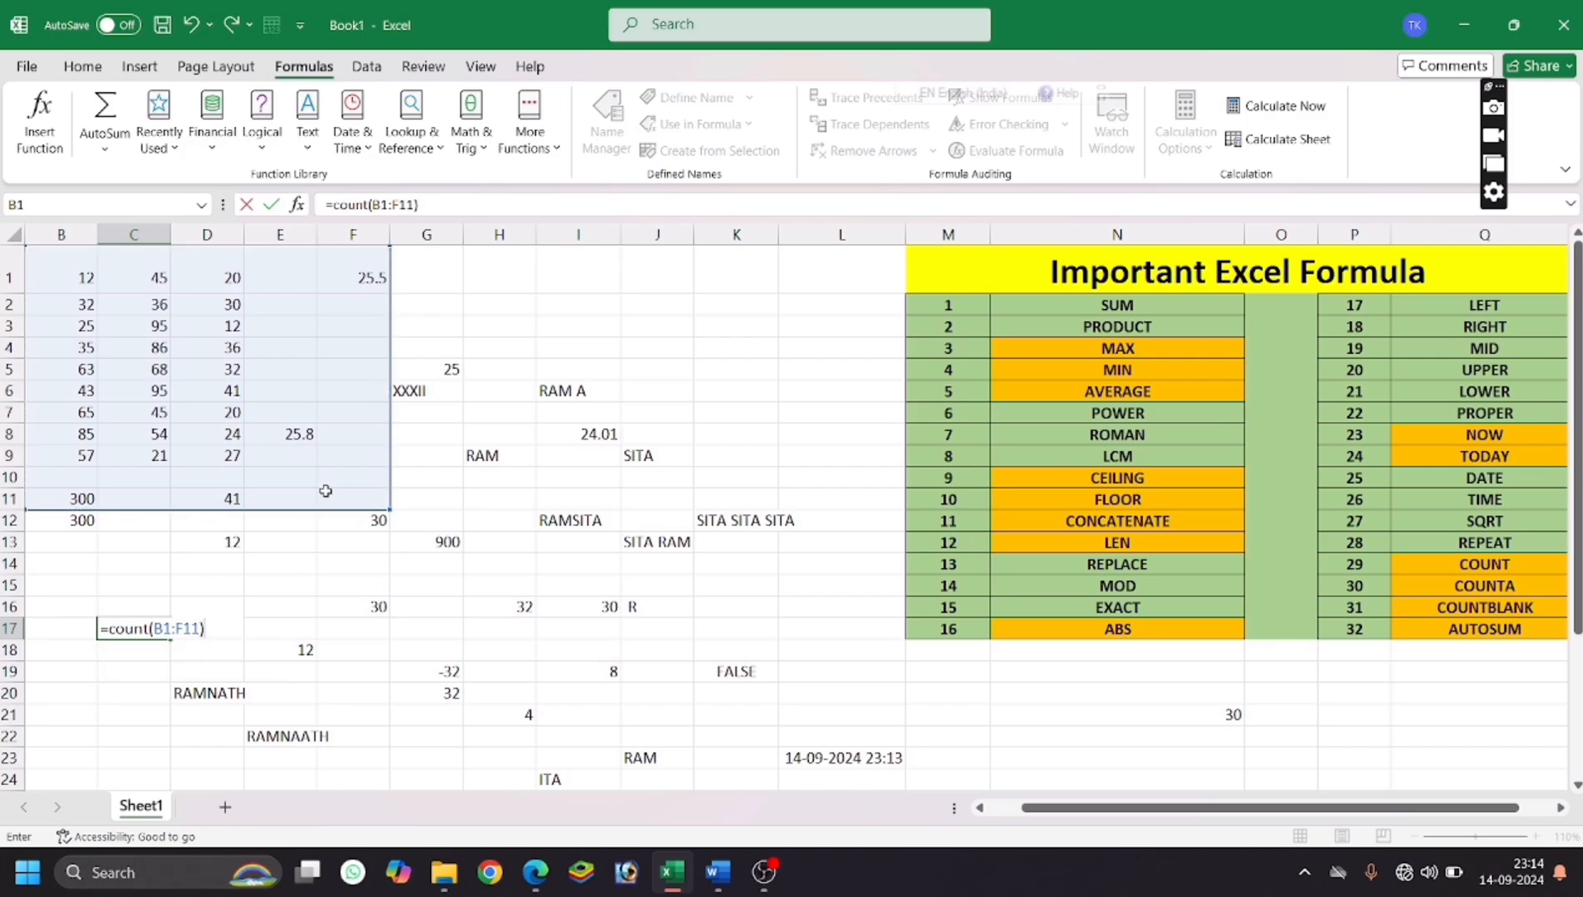
key(Return)
Check the COUNT formula in C17 against the cells of the range B1:F11.
click(143, 625)
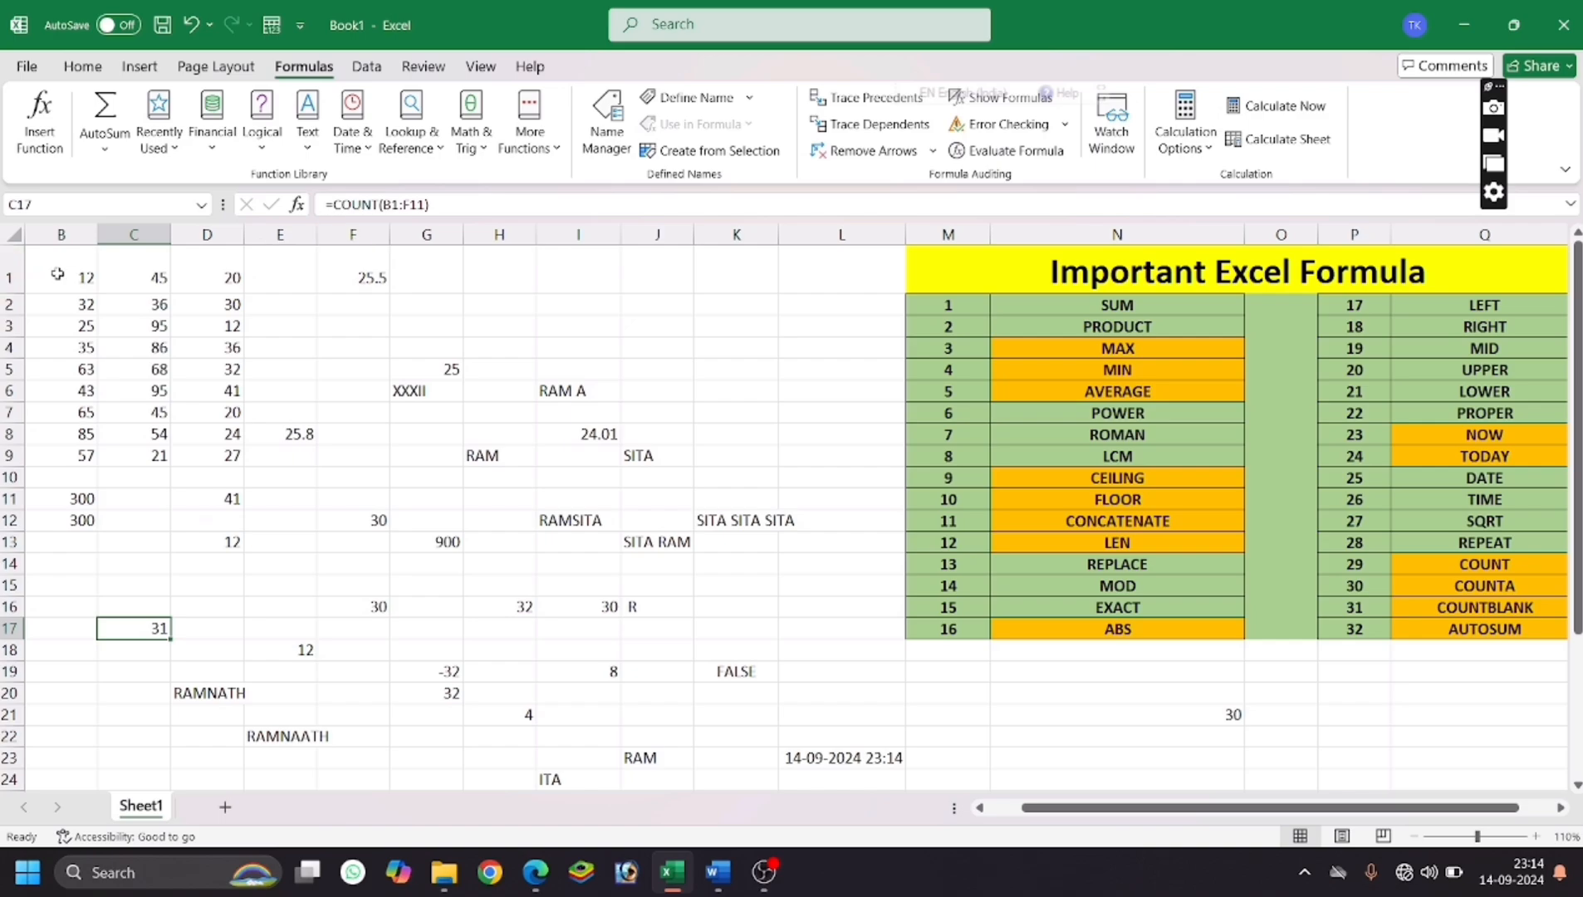
drag(62, 269, 382, 503)
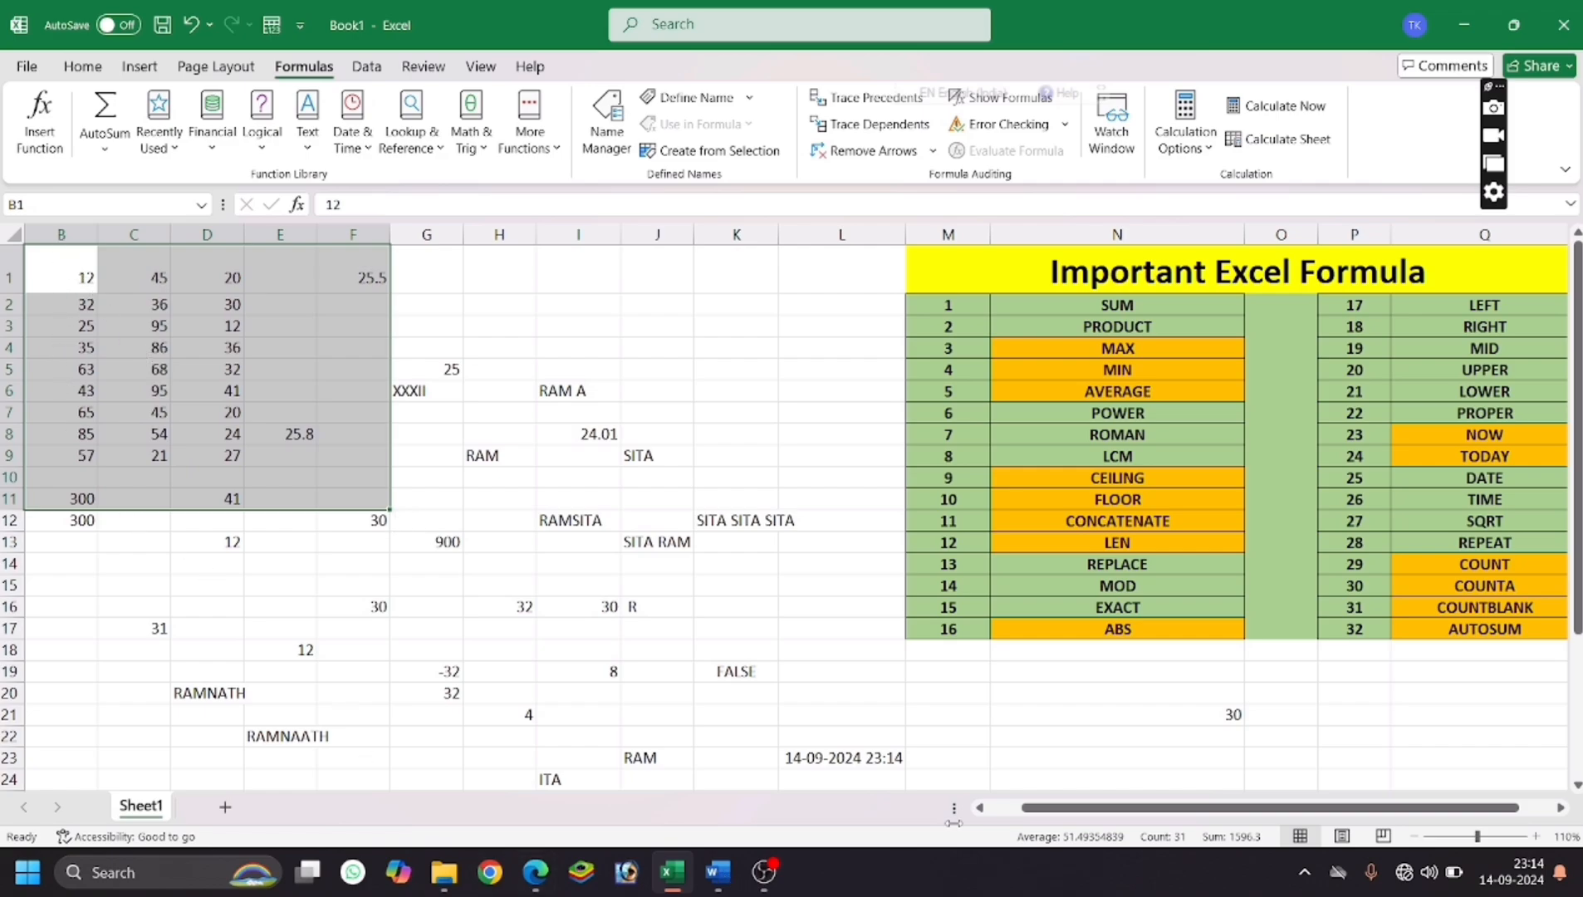
drag(1015, 802, 984, 802)
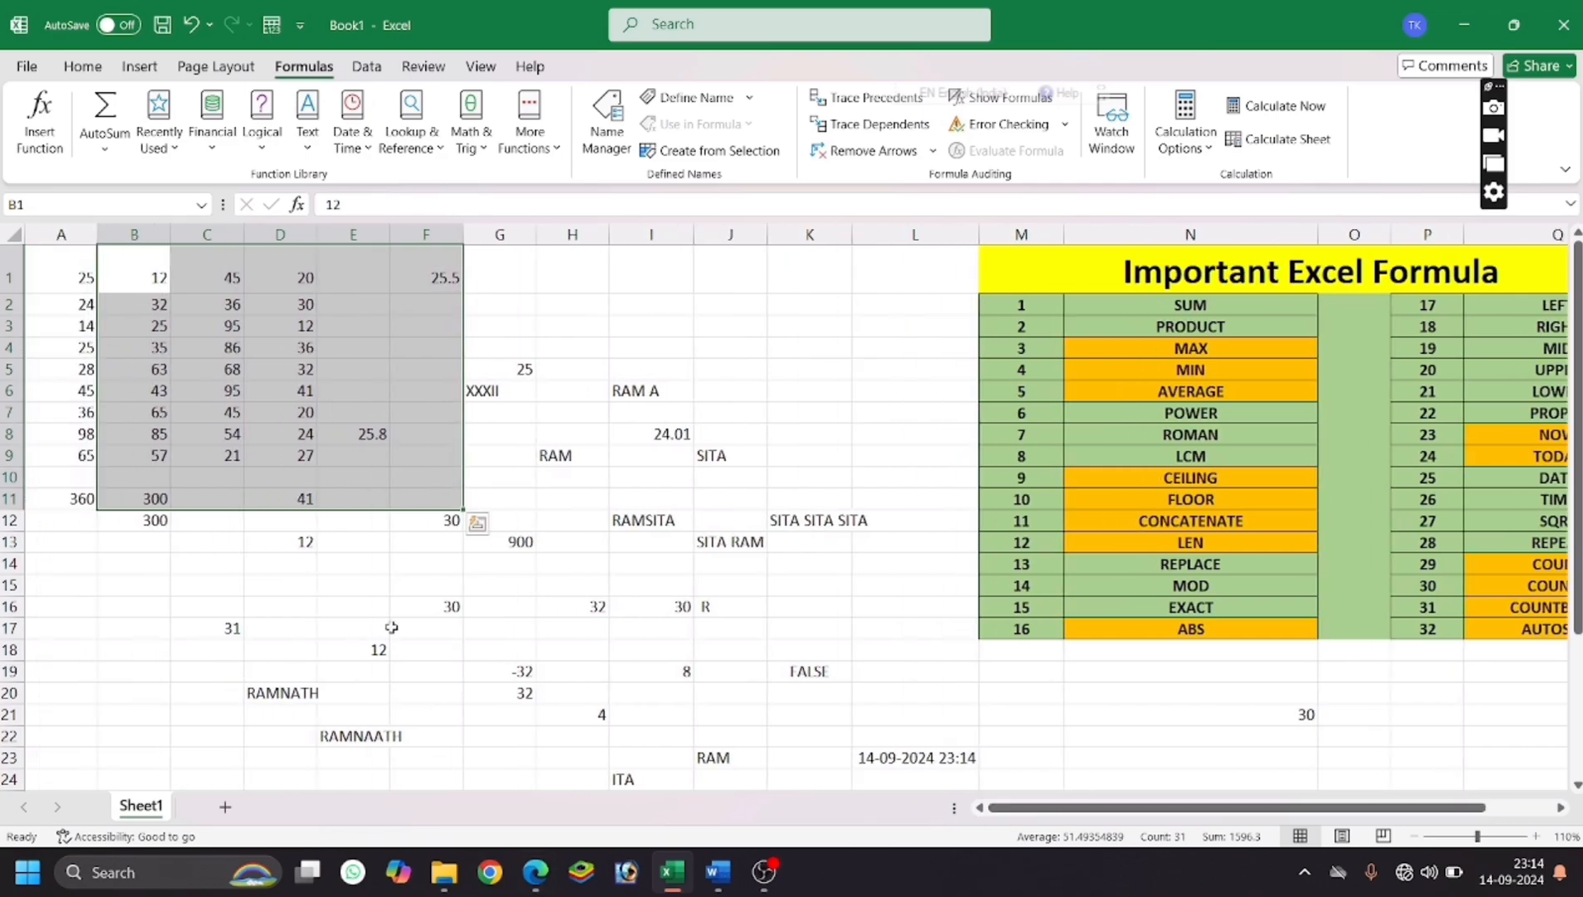
click(212, 629)
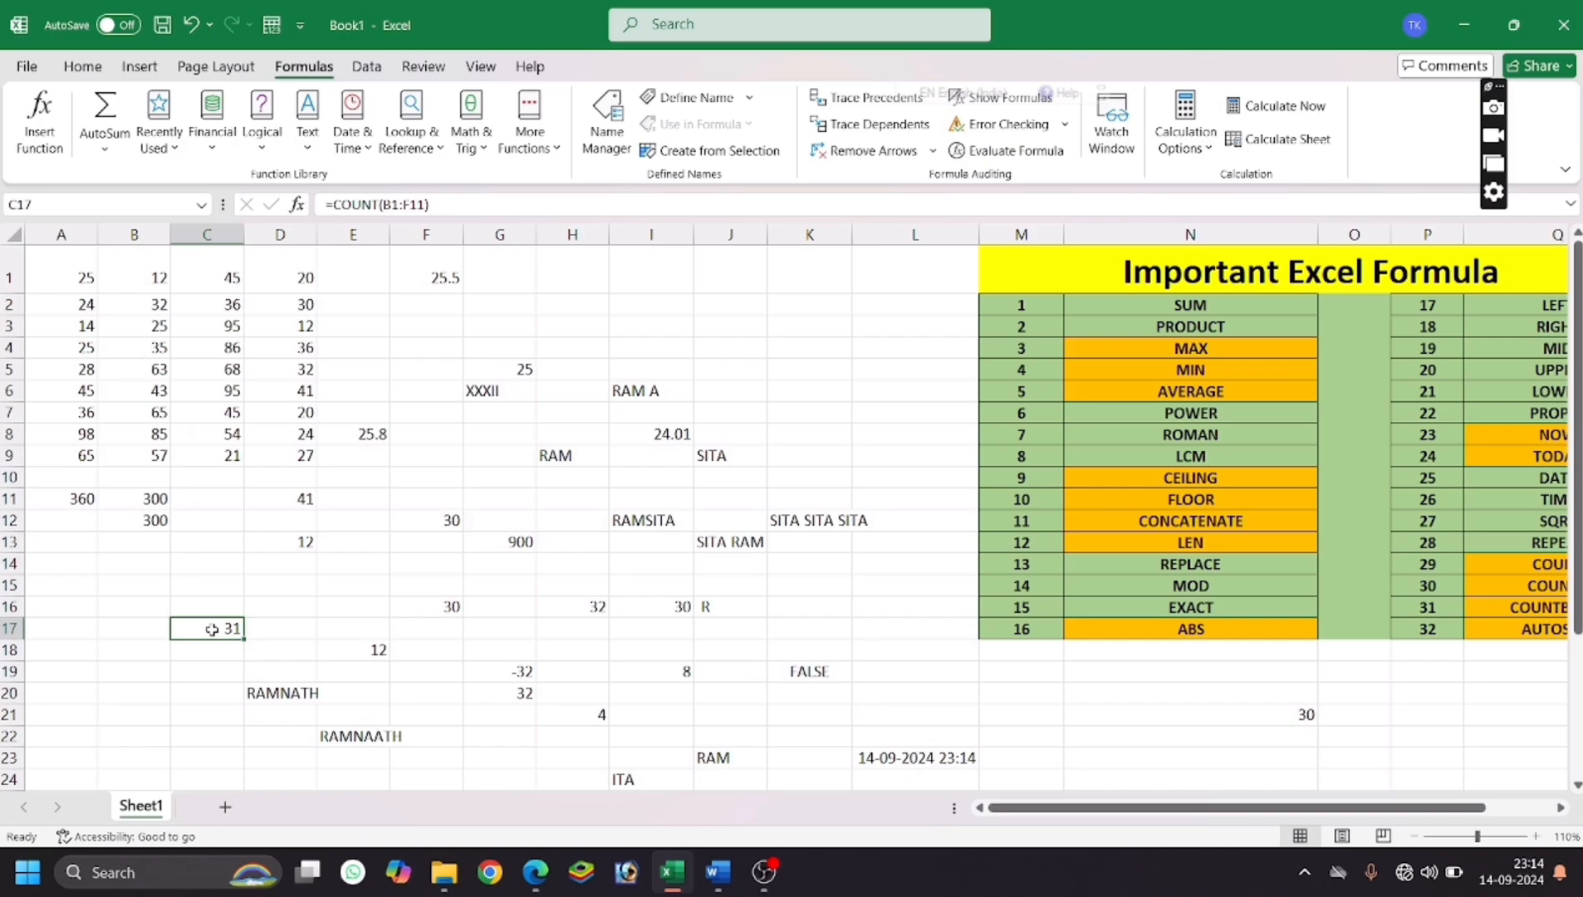
Count the numeric cells in the range A1:D10 with the formula =COUNT(A1:D10) in cell B15.
click(129, 588)
text(=)
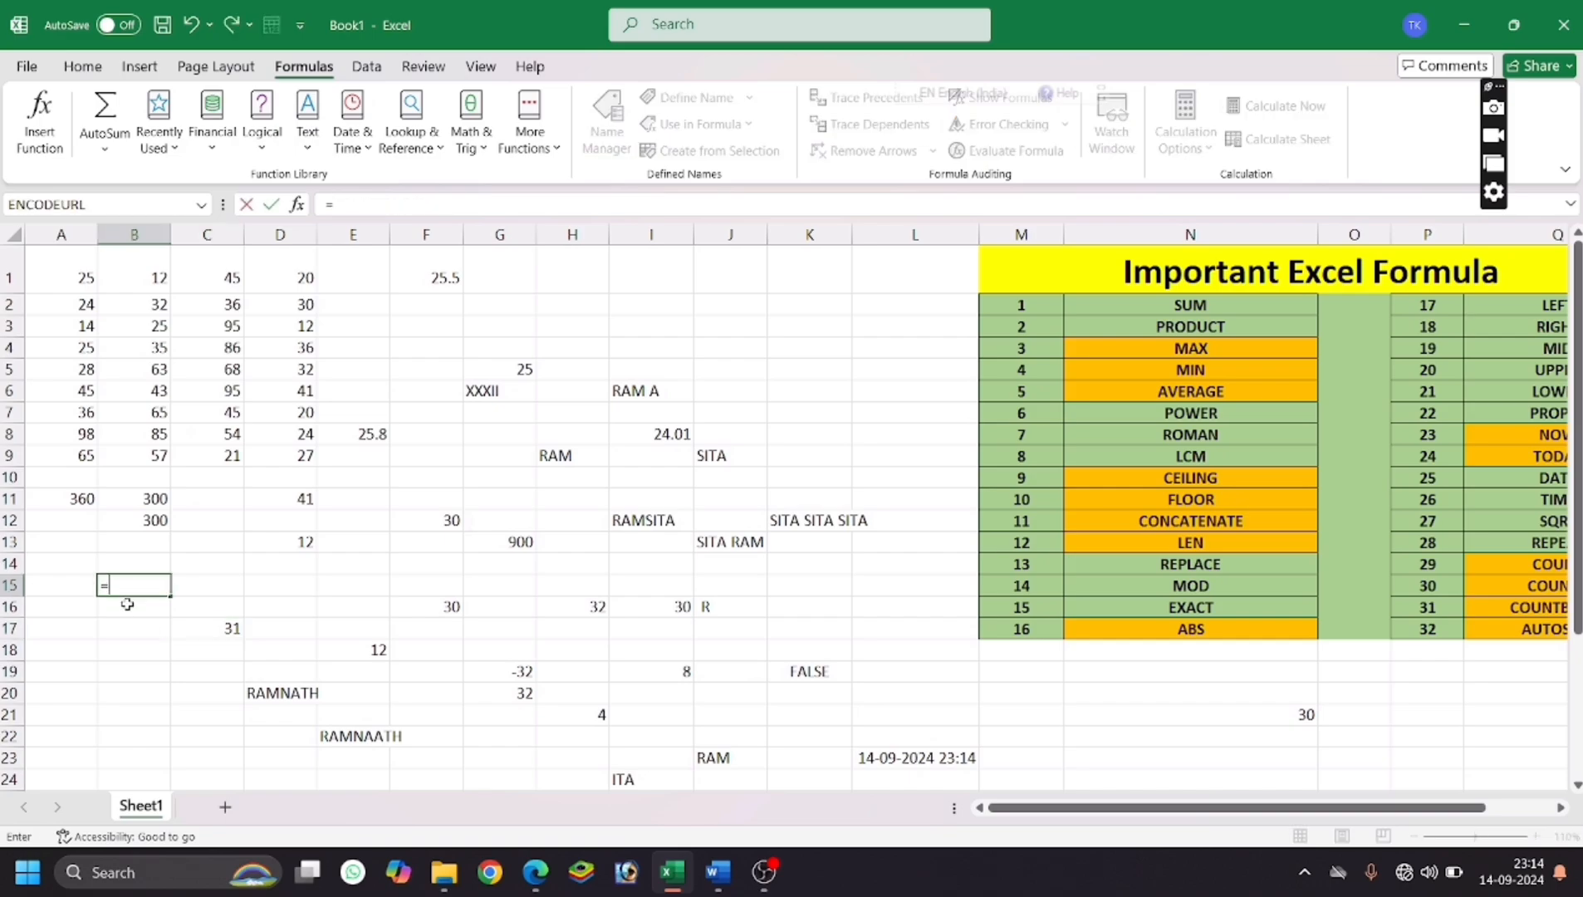
text(count()
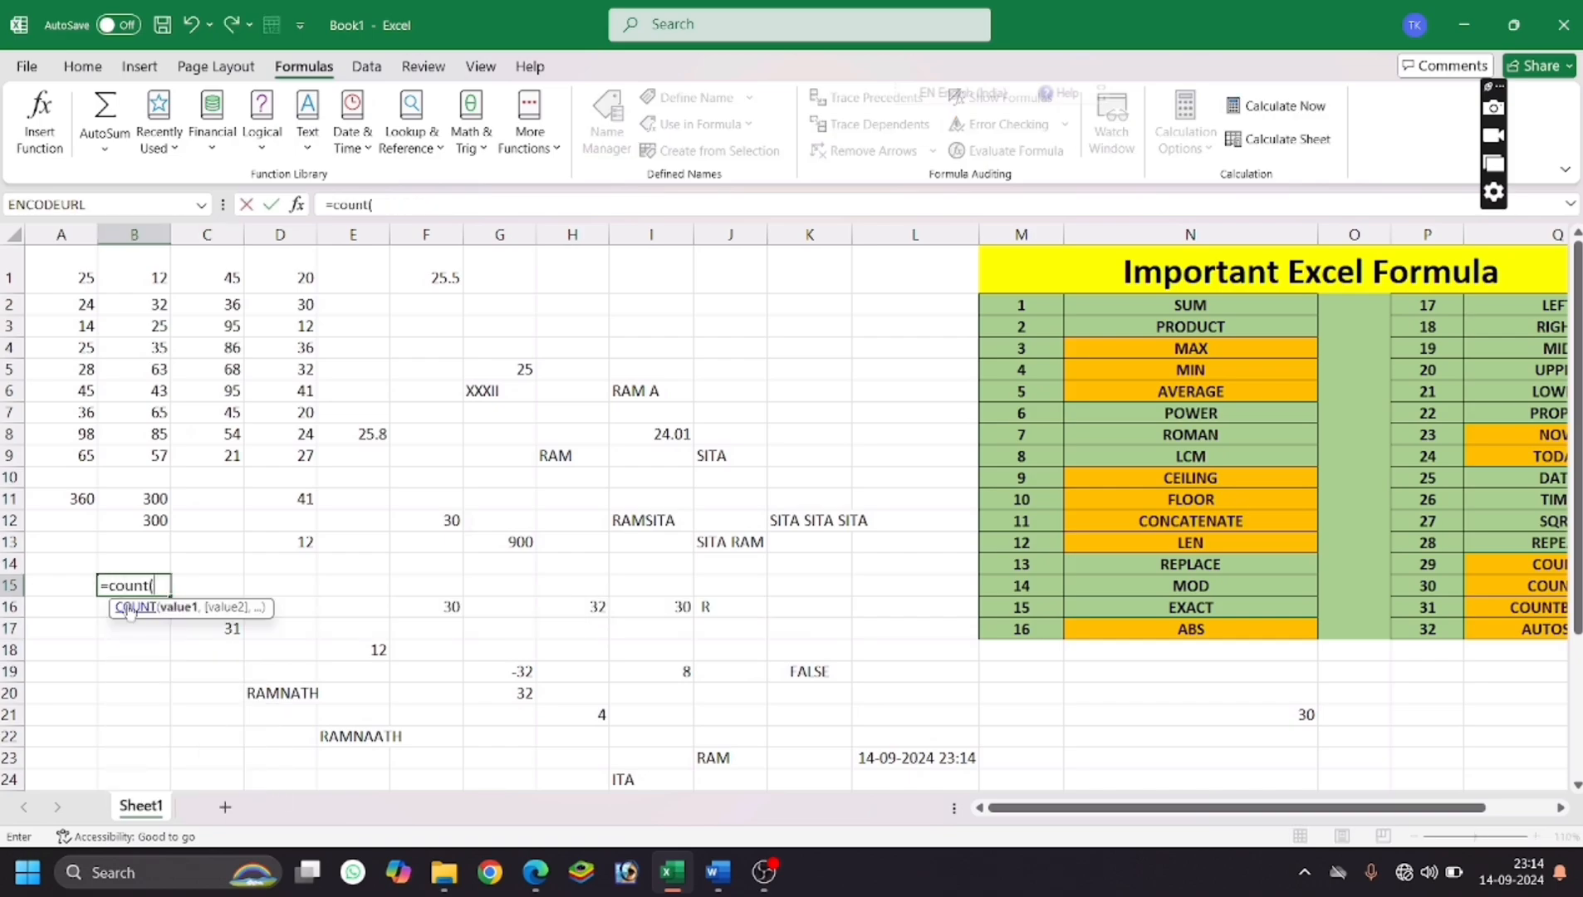
drag(74, 276, 310, 476)
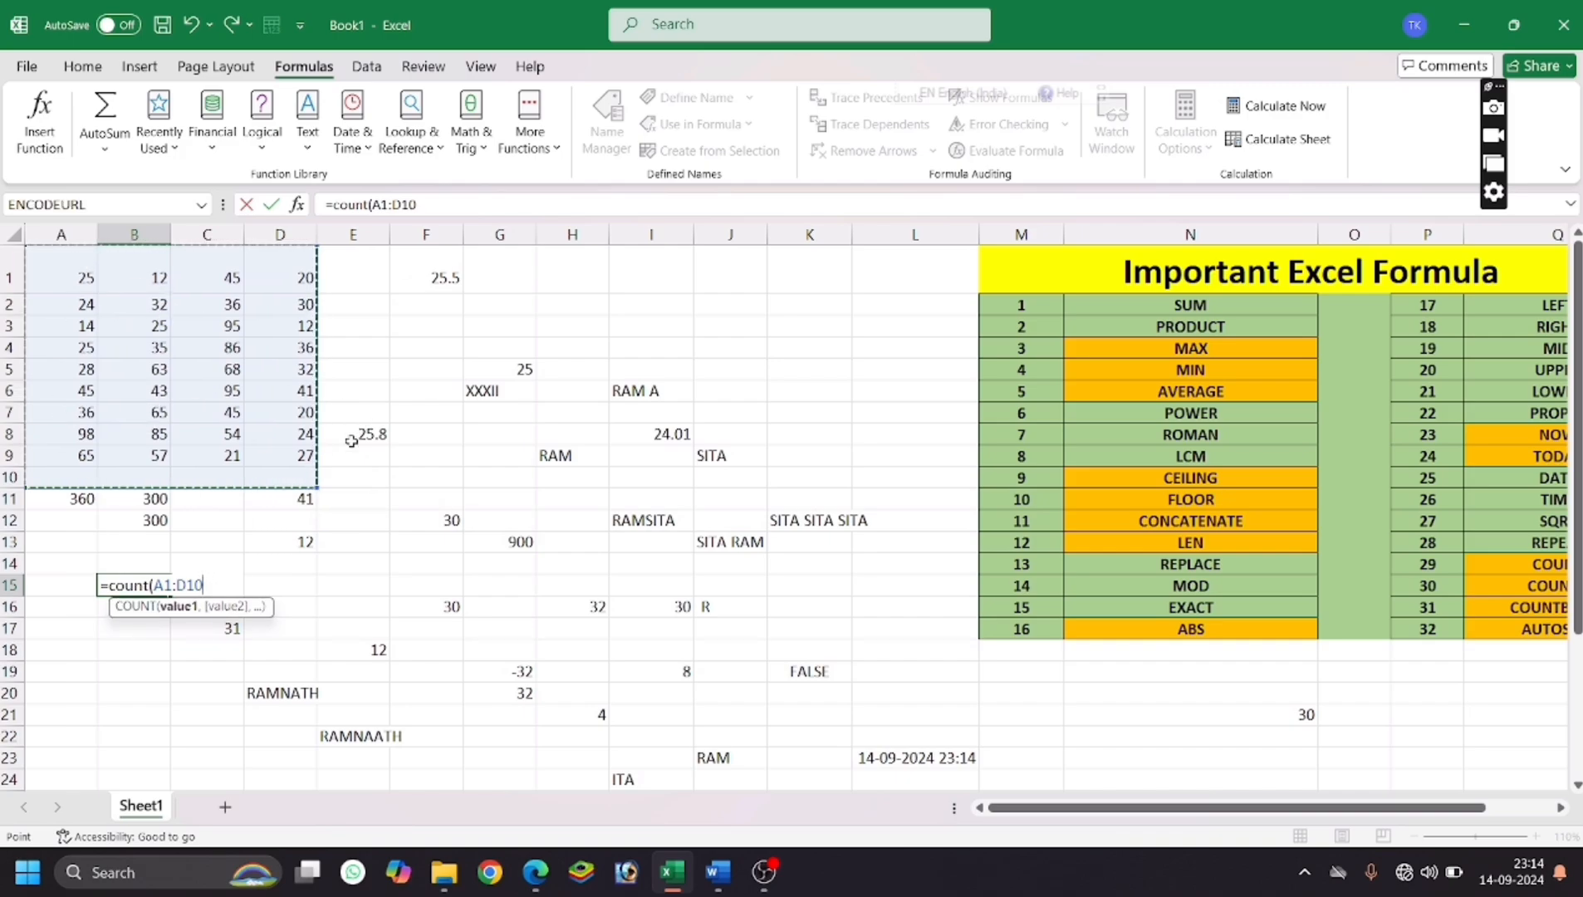
text())
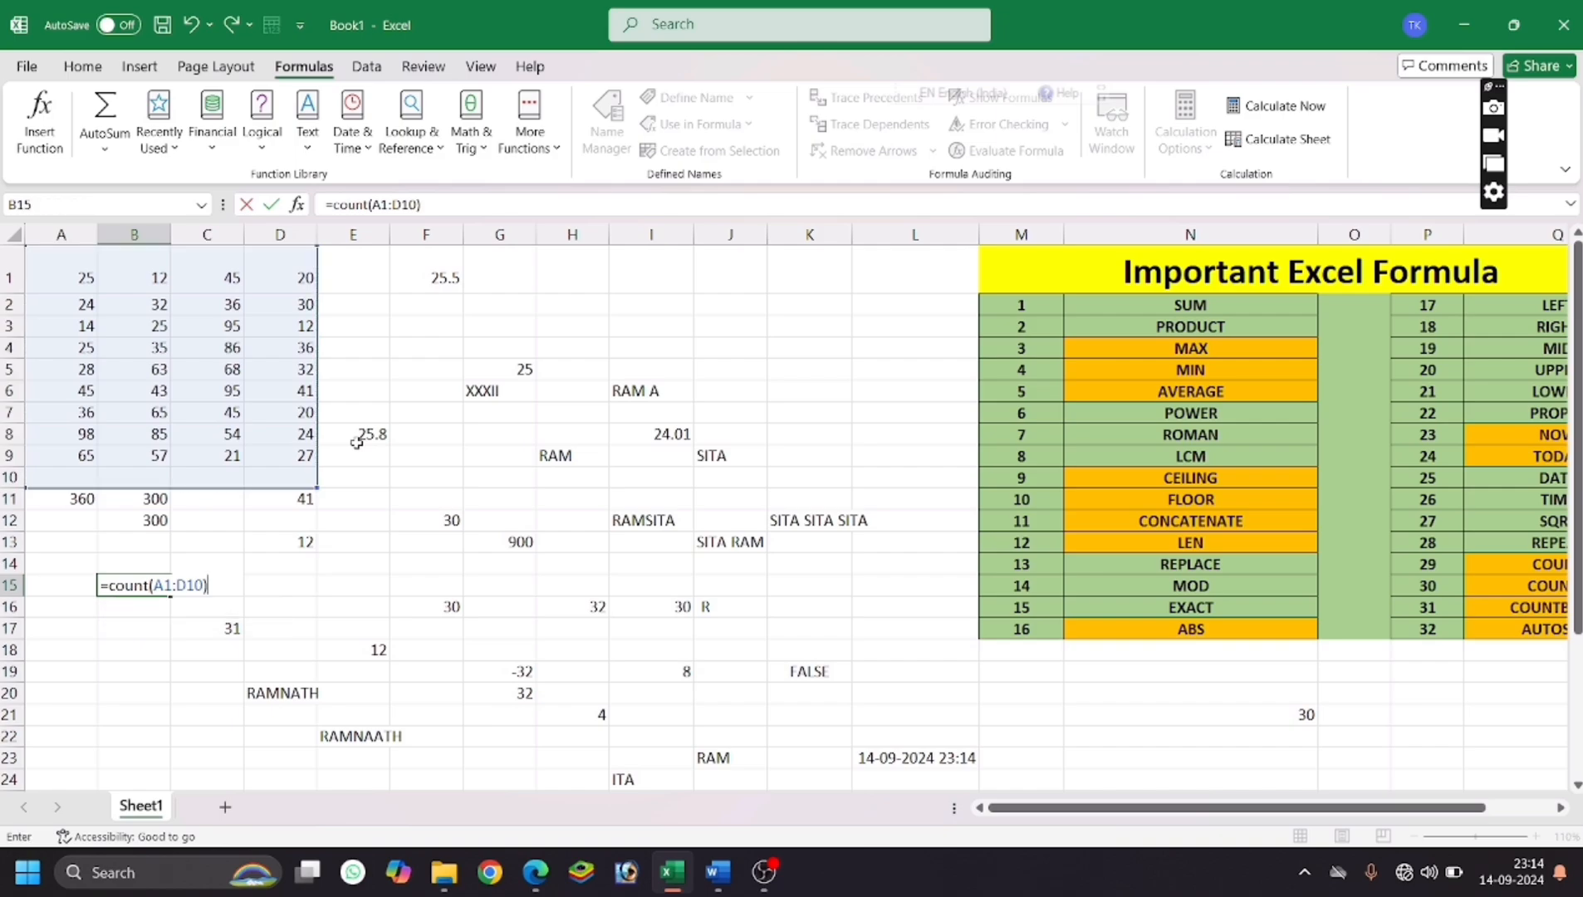
key(Return)
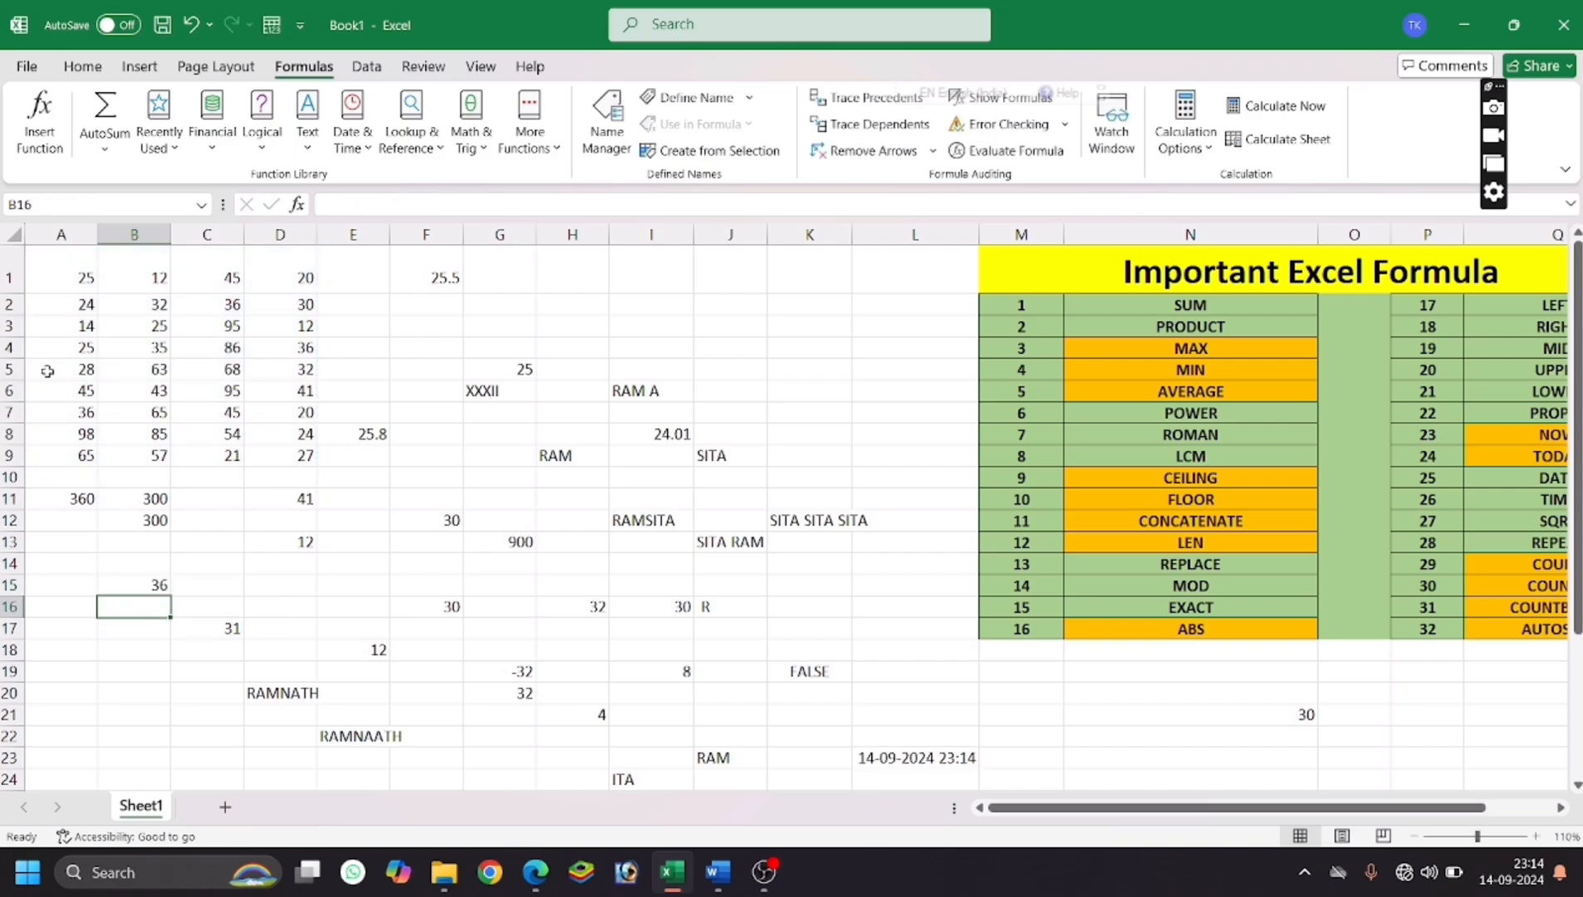
Test the COUNT formula in B15 by entering 20 in the empty cell C10, and clear that cell again.
drag(87, 477, 281, 476)
click(225, 478)
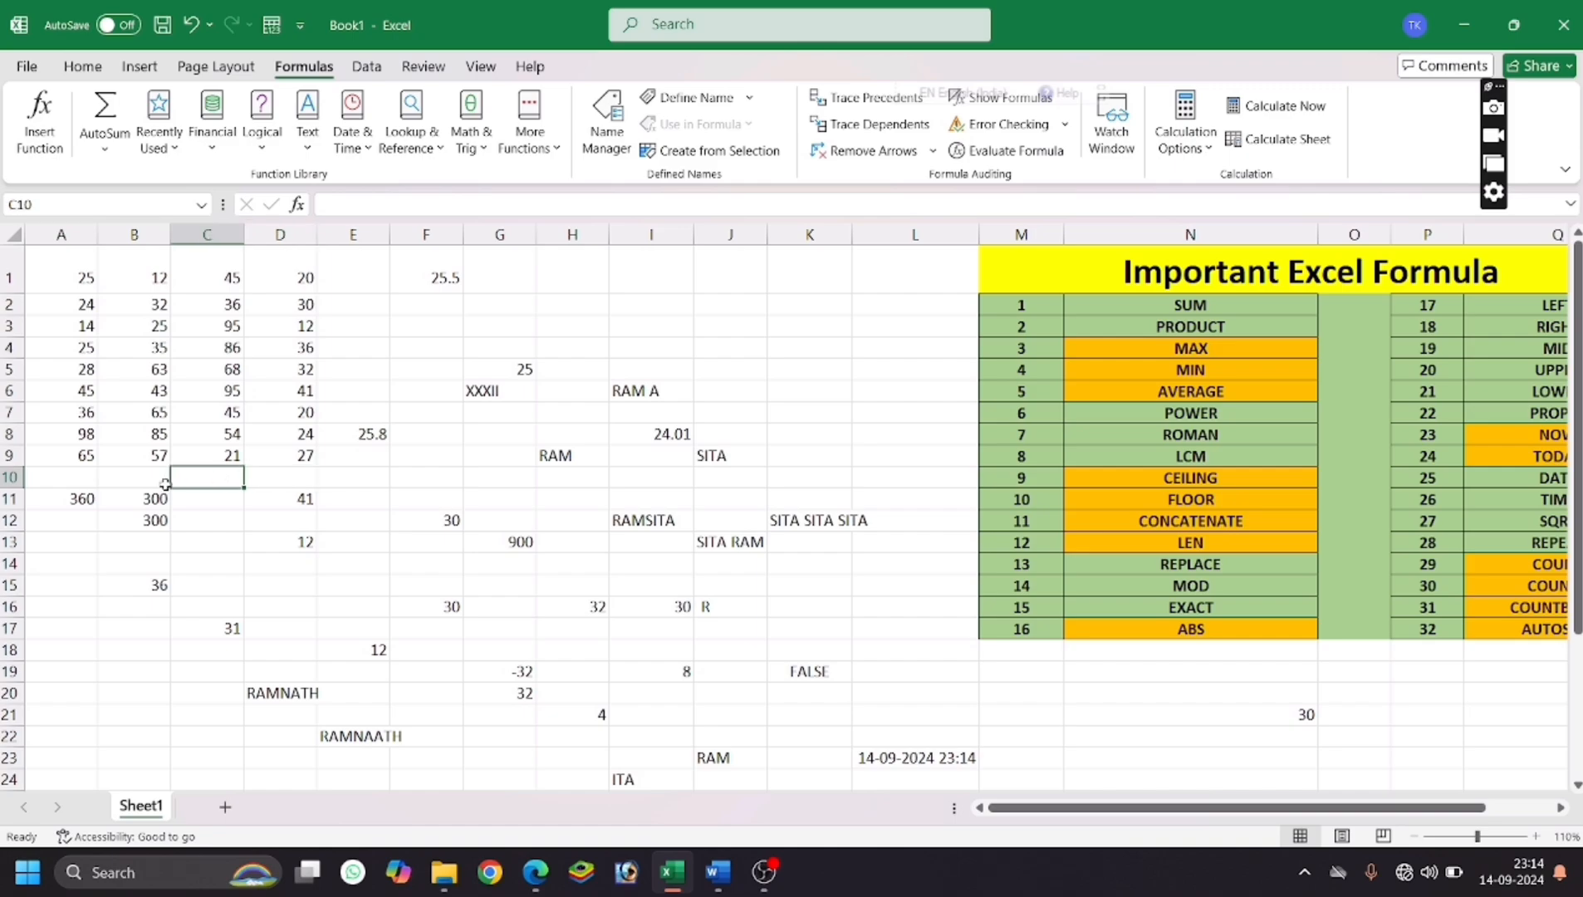
text(20)
key(Return)
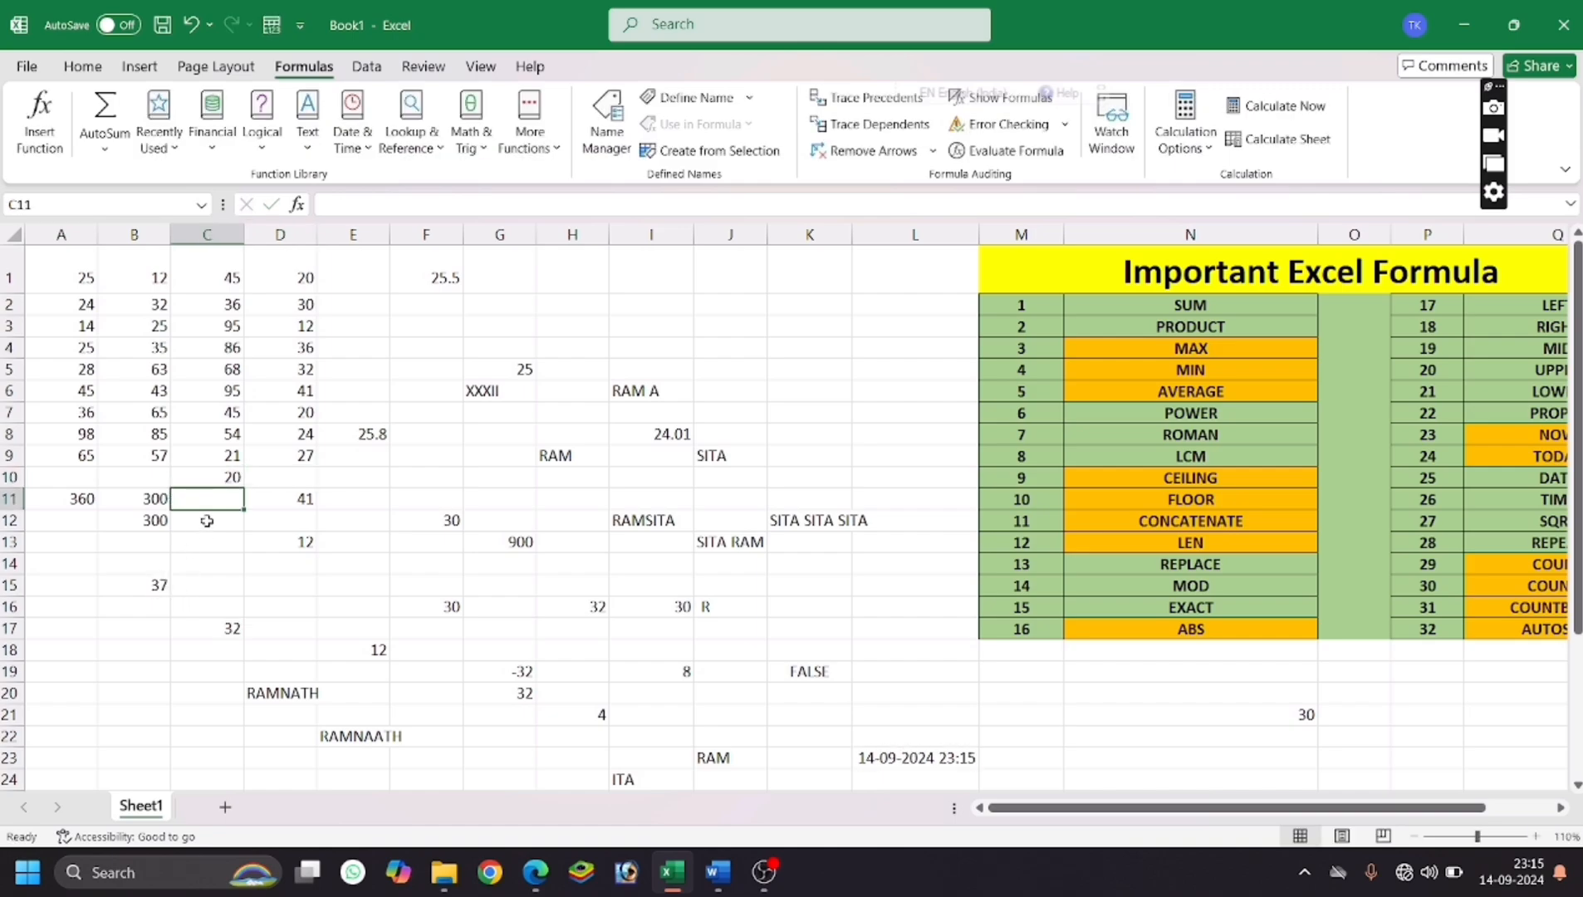
click(237, 480)
key(Delete)
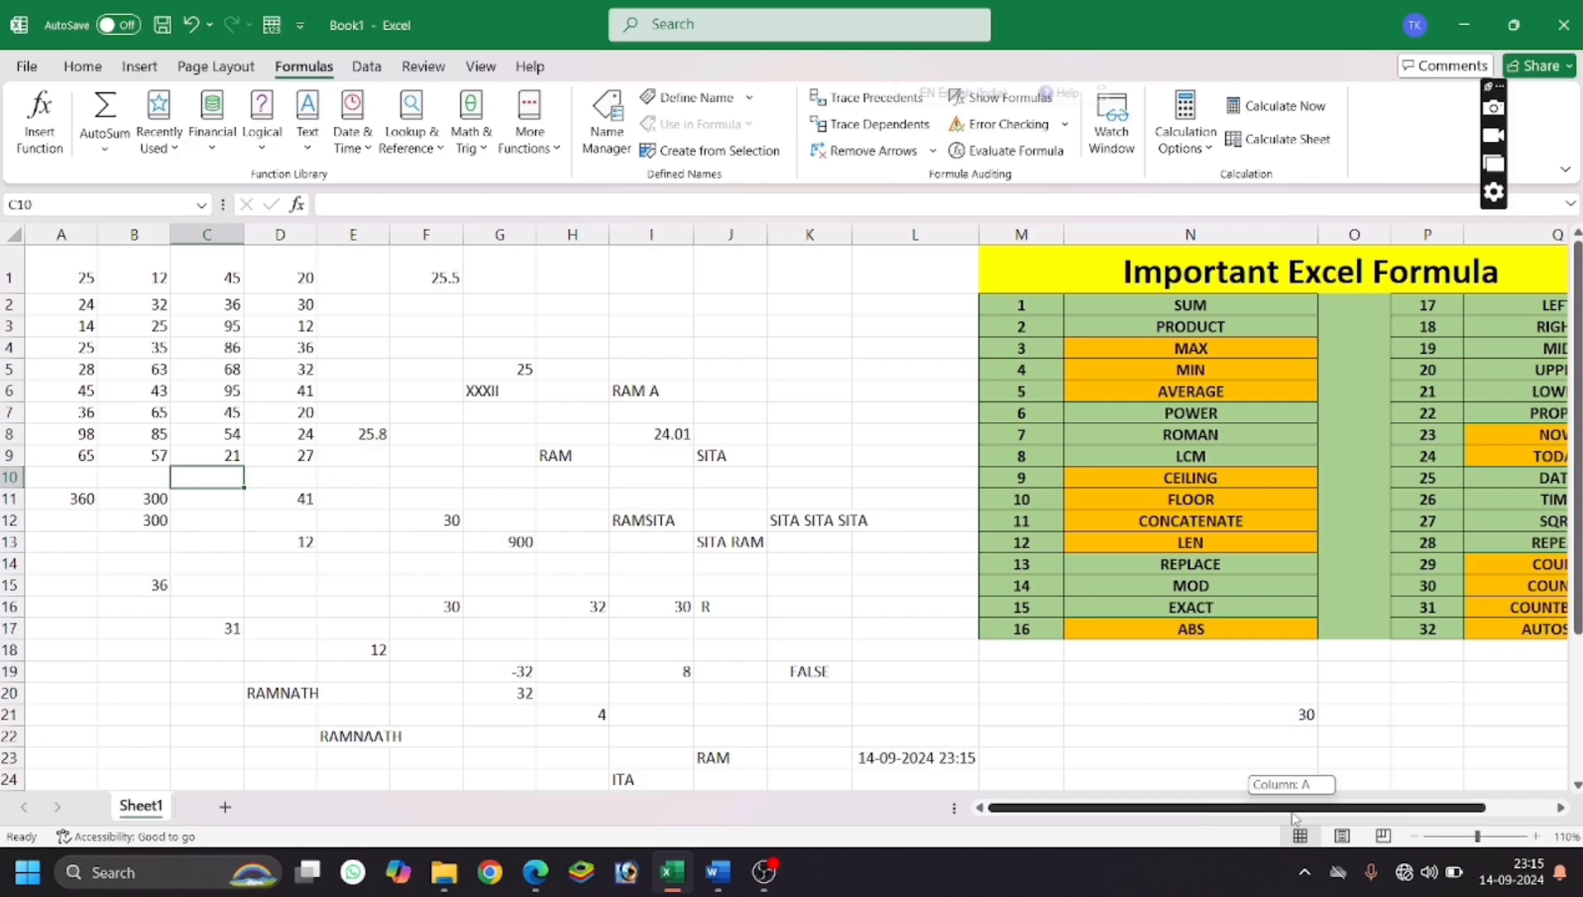
Count the non-empty cells in the range A1:D10 with the formula =COUNTA(A1:D10) in cell B17.
scroll(1506, 613, right, 1)
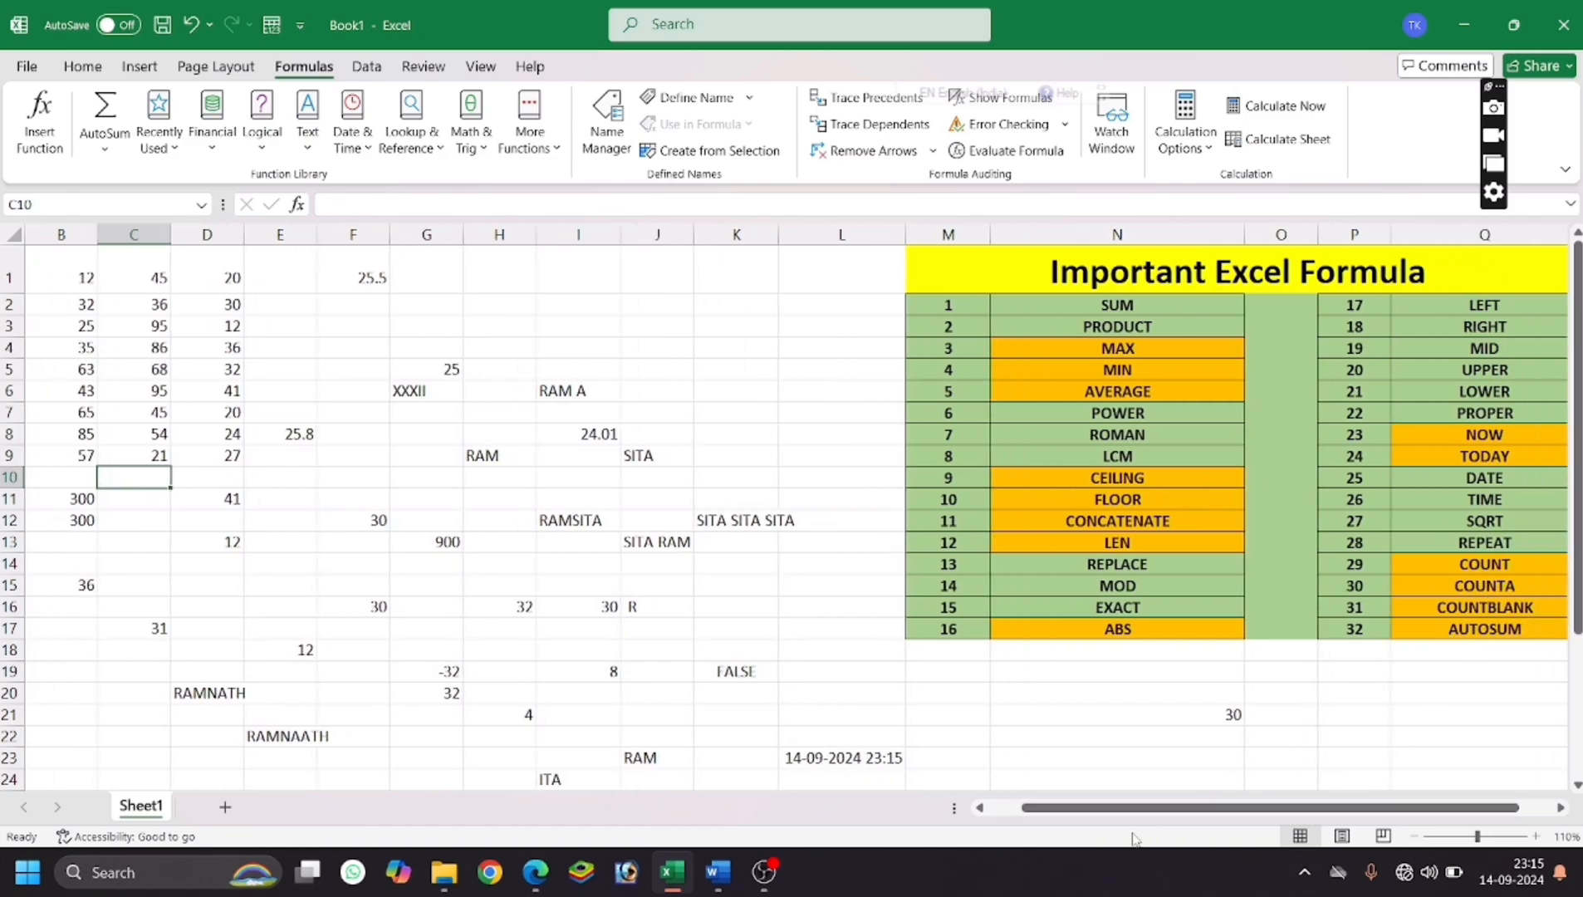
scroll(1121, 820, left, 1)
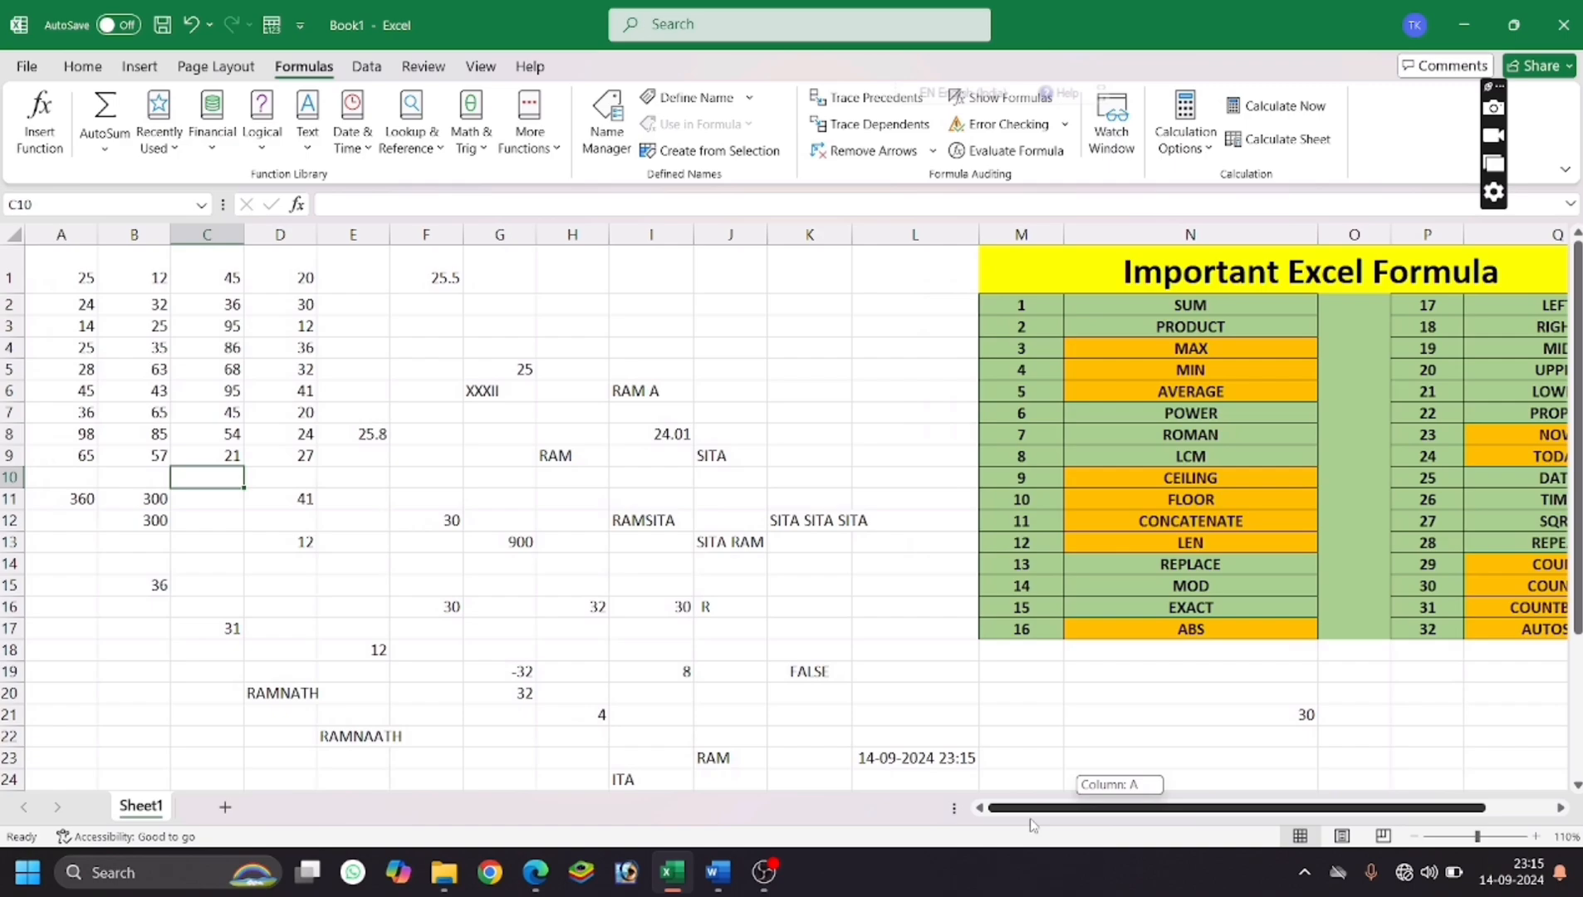
click(146, 631)
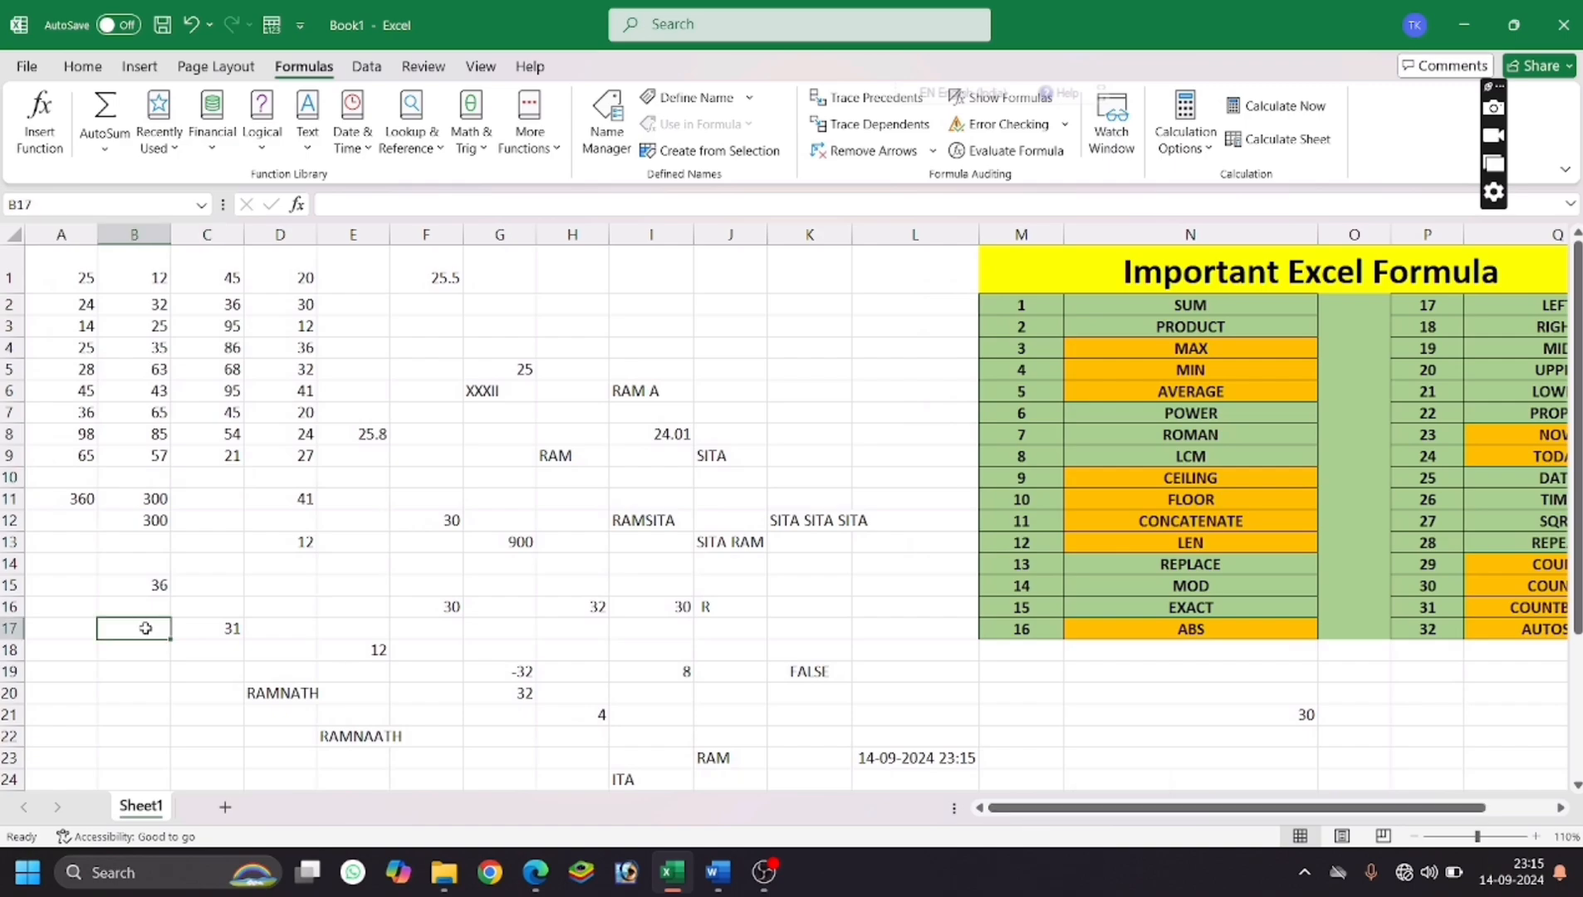
text(=cou)
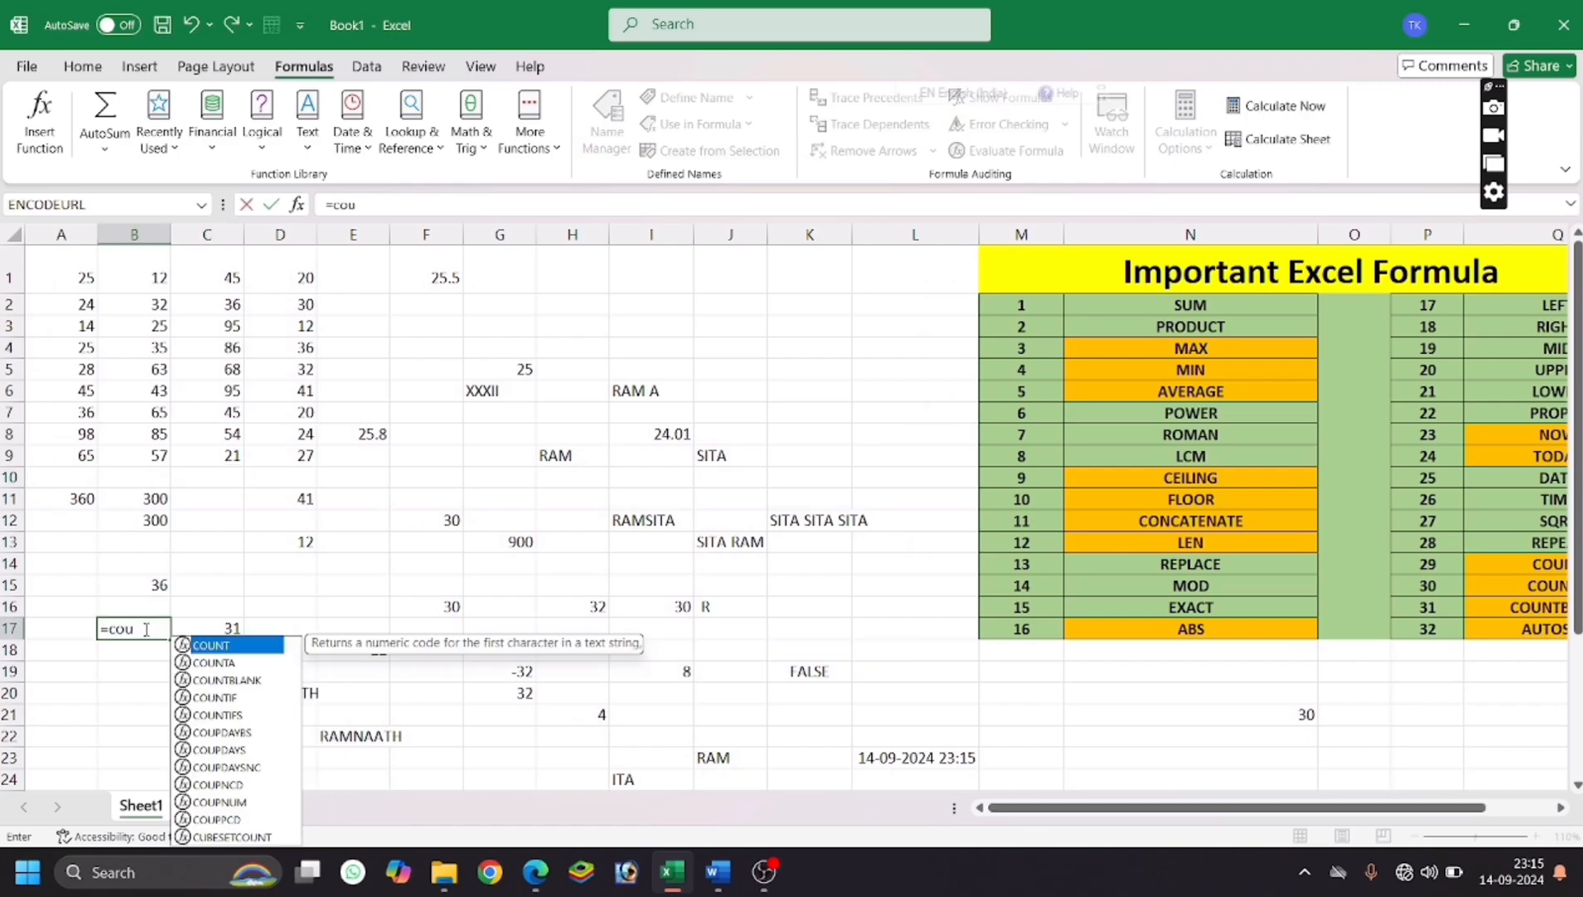
text(nt()
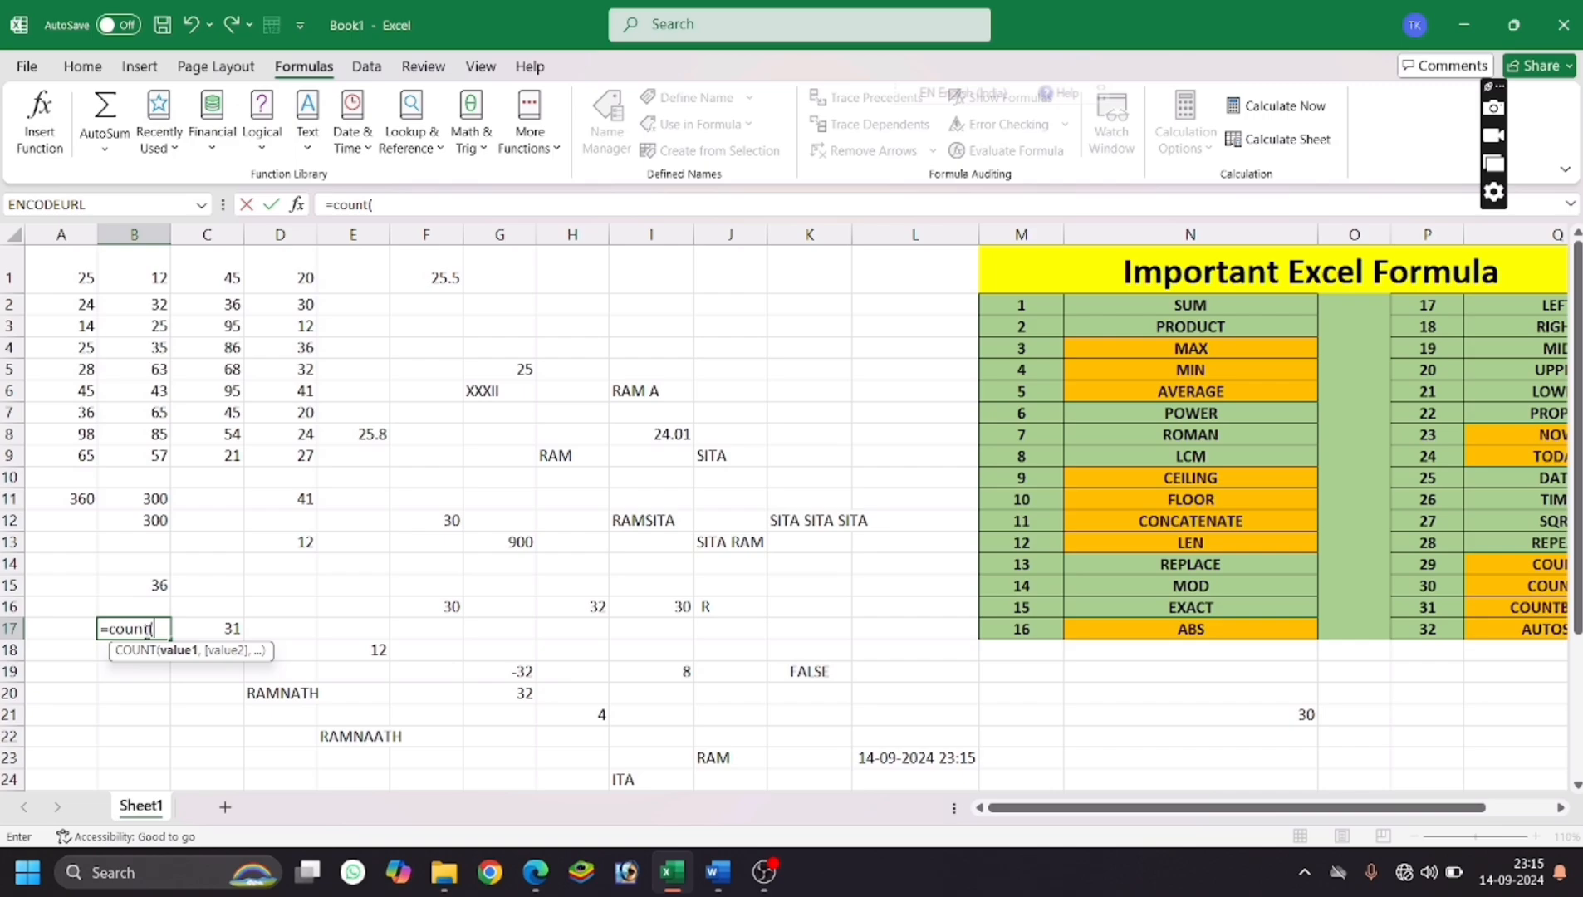
key(BackSpace)
text(a)
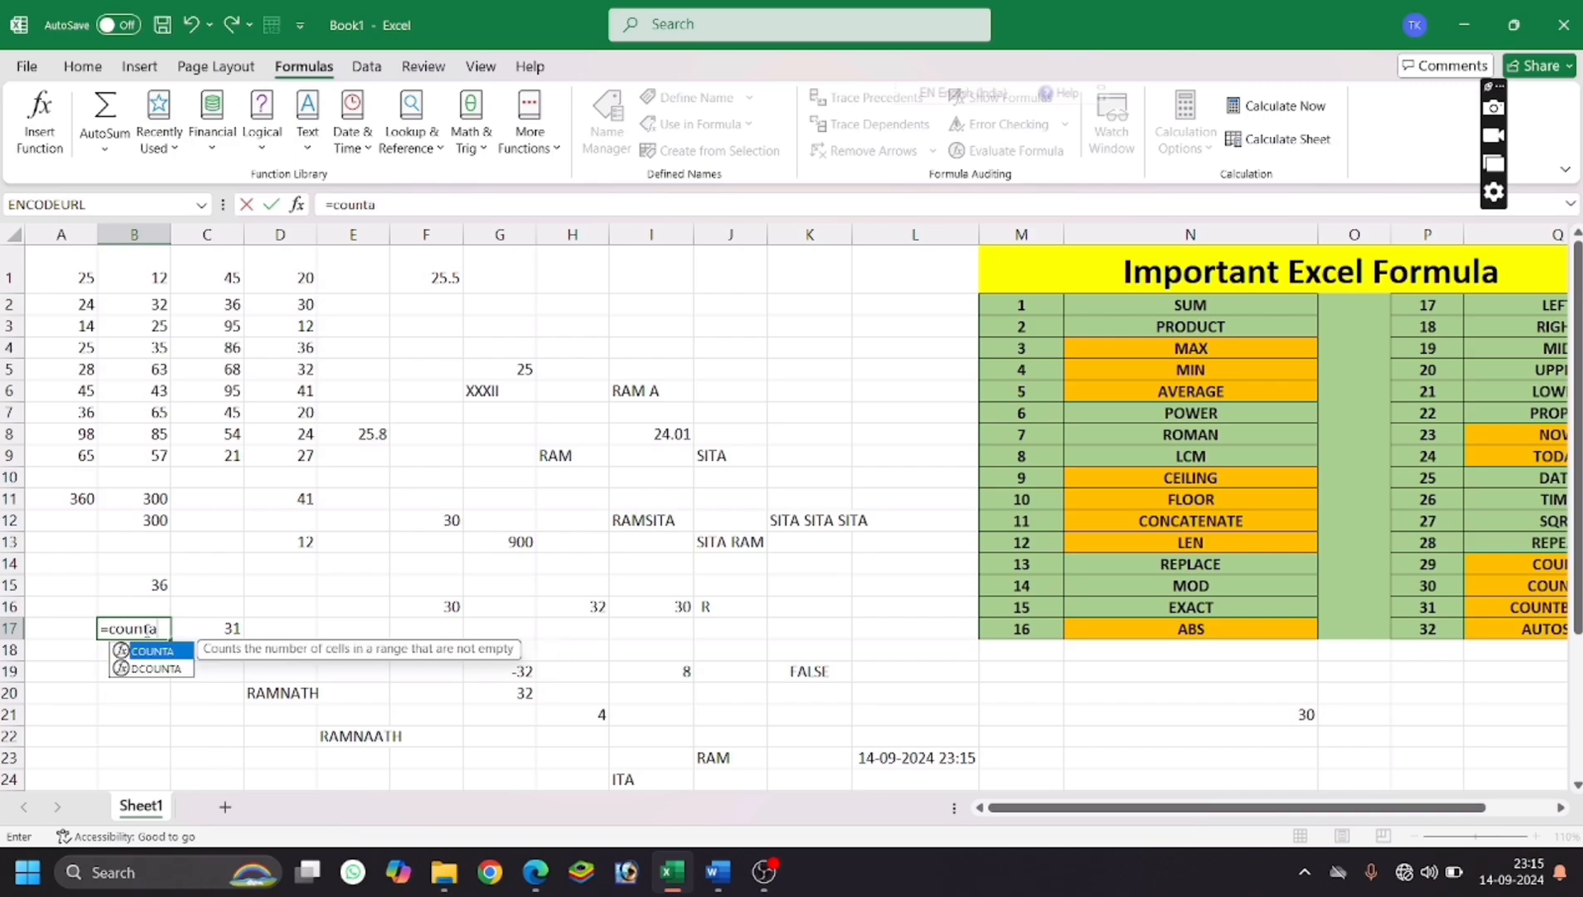
text(()
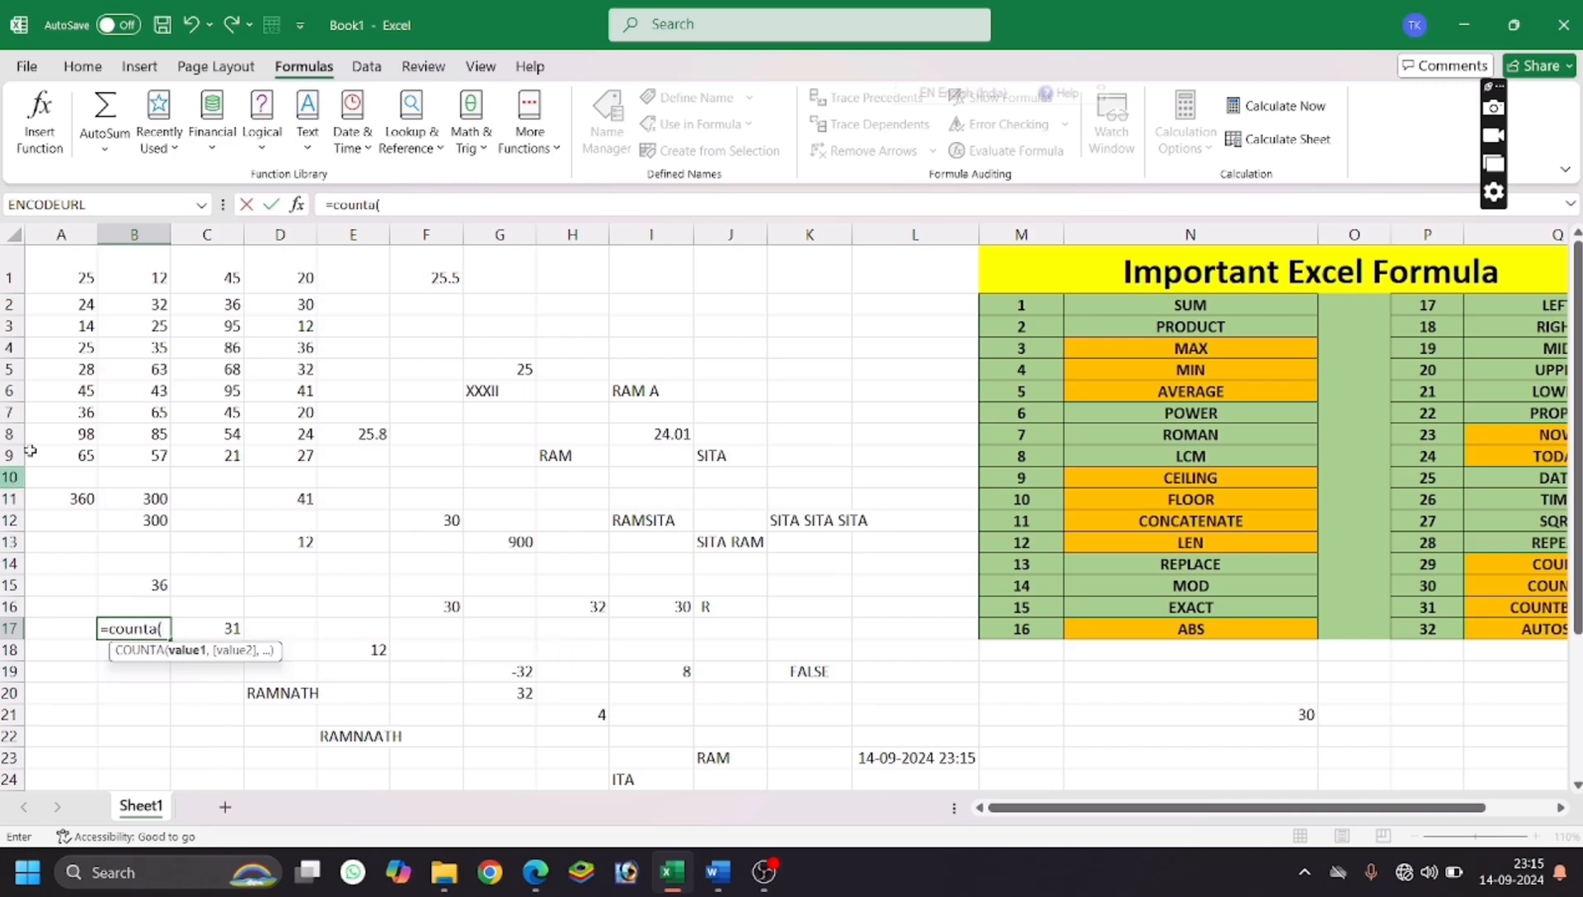
drag(83, 259, 274, 486)
text())
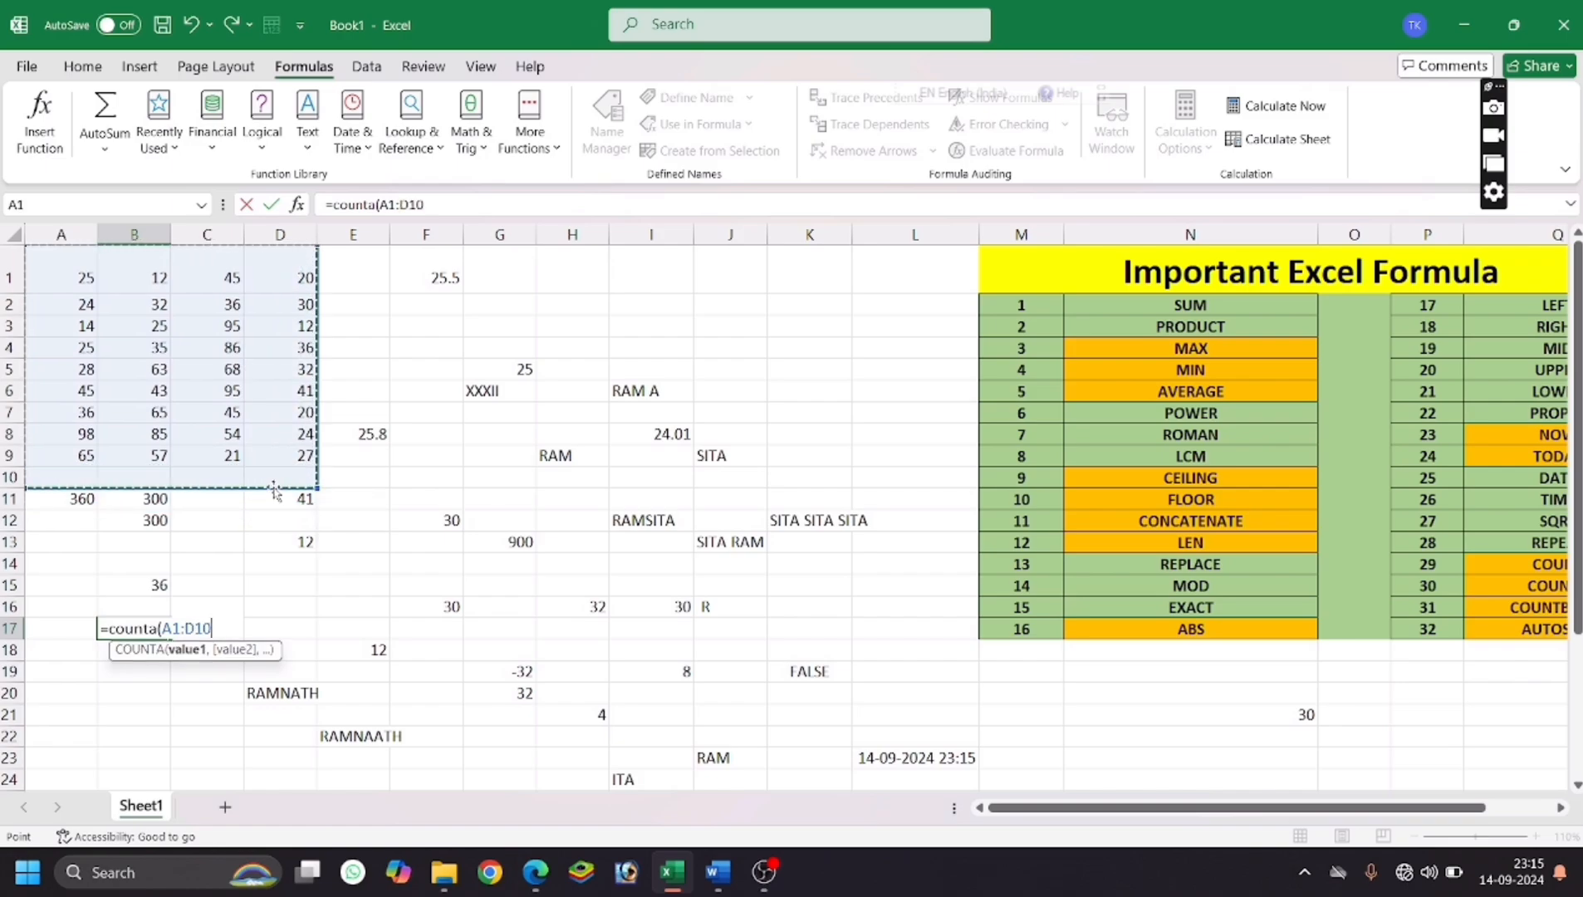
key(Return)
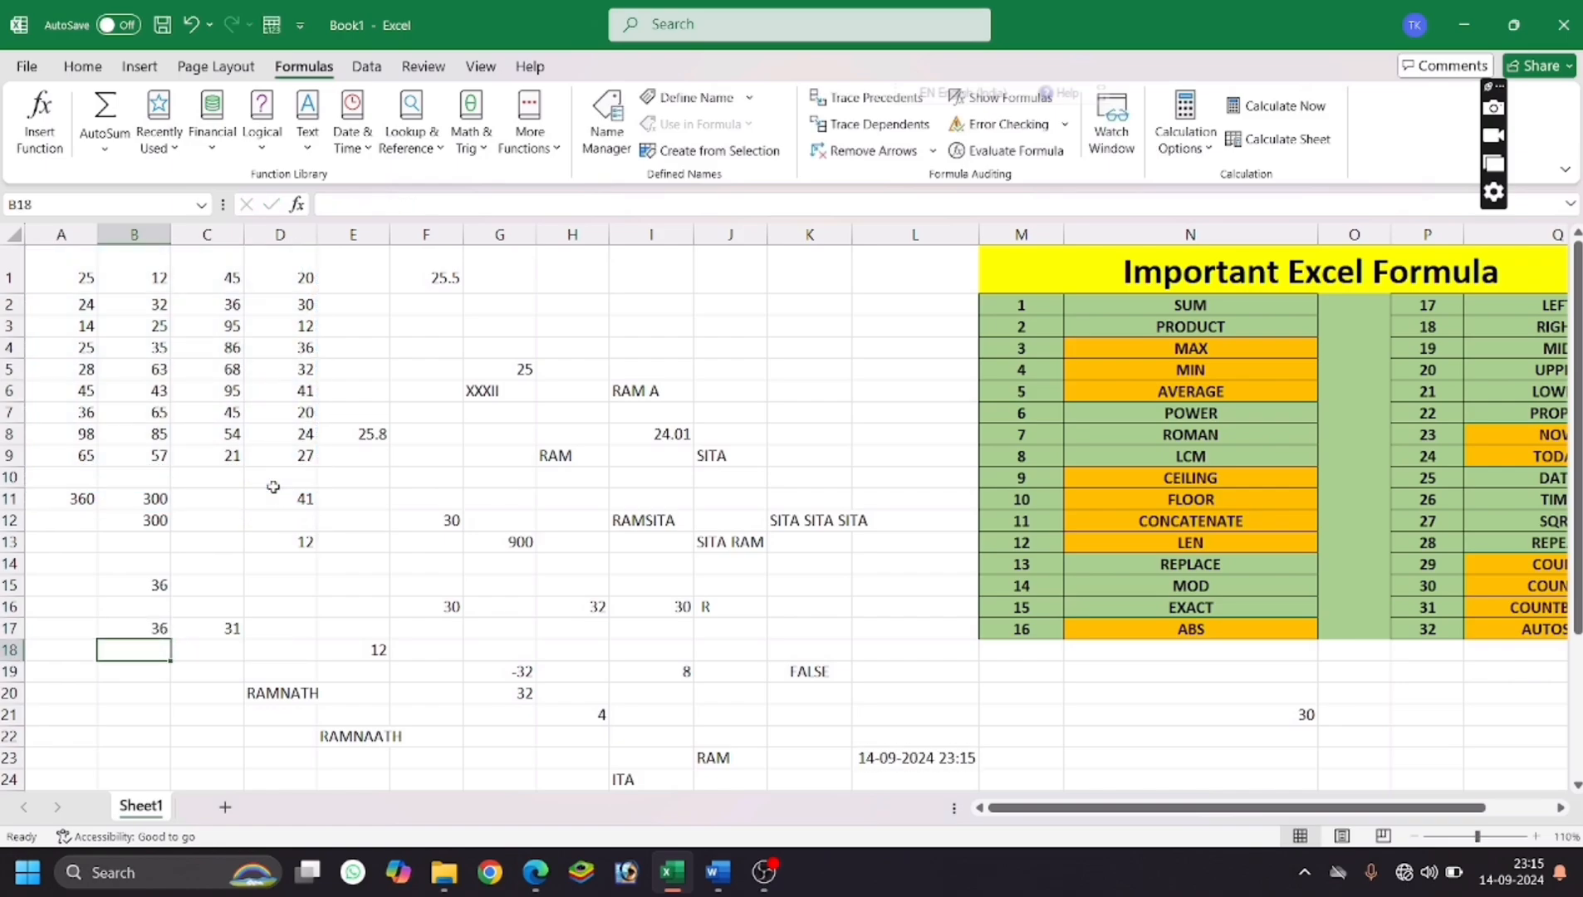
click(143, 627)
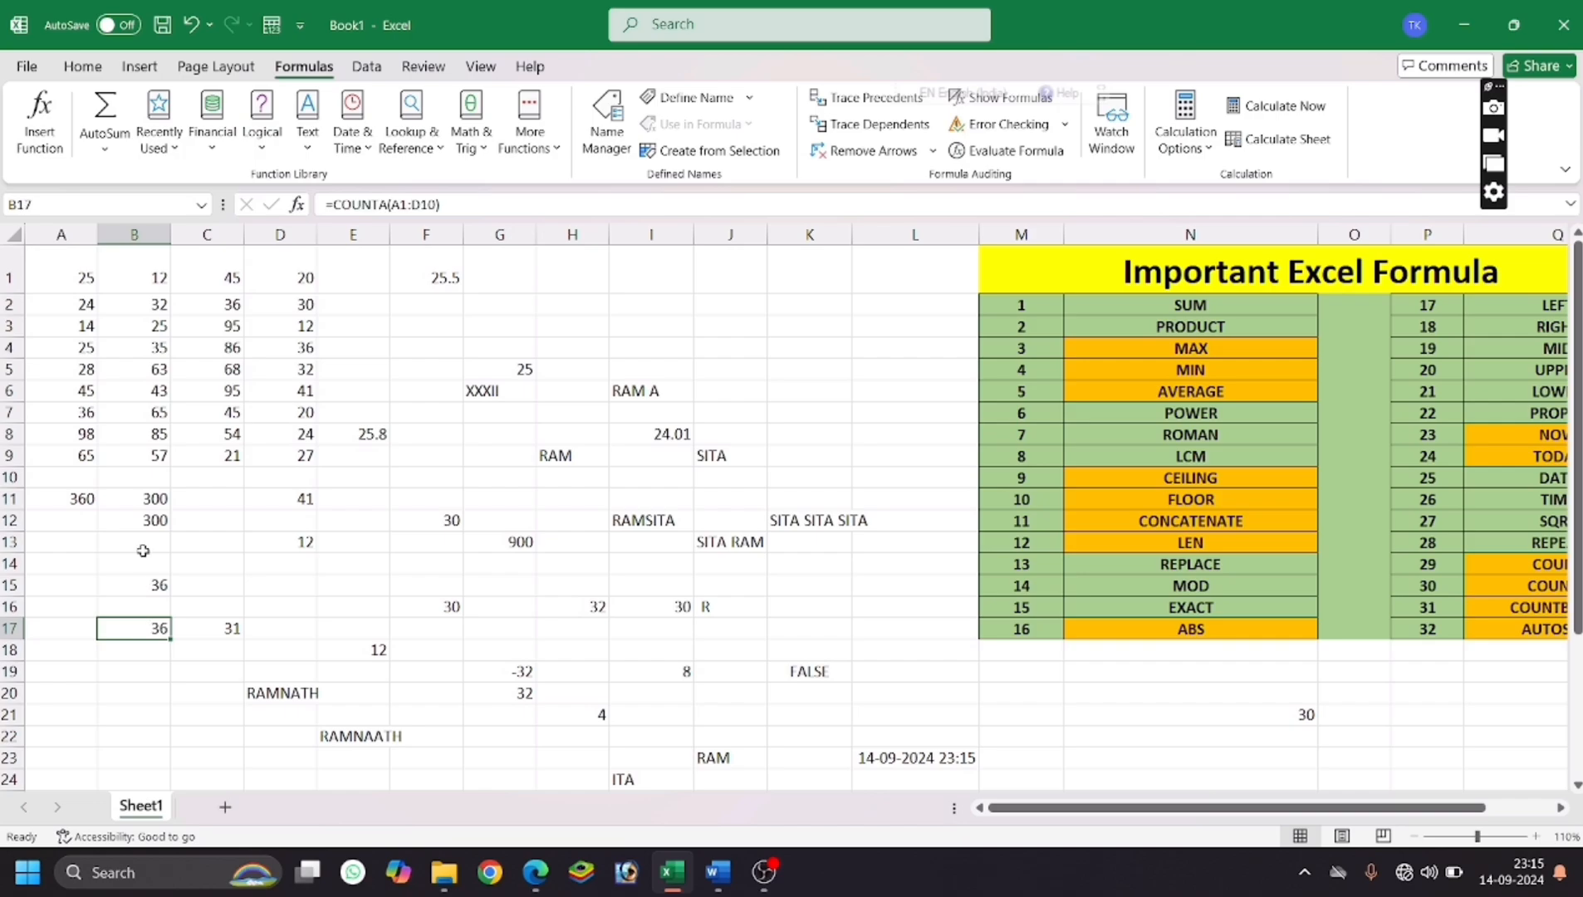
Enter the symbol @ in cell B10 and the letter r in C10 to test the COUNTA formula.
click(143, 482)
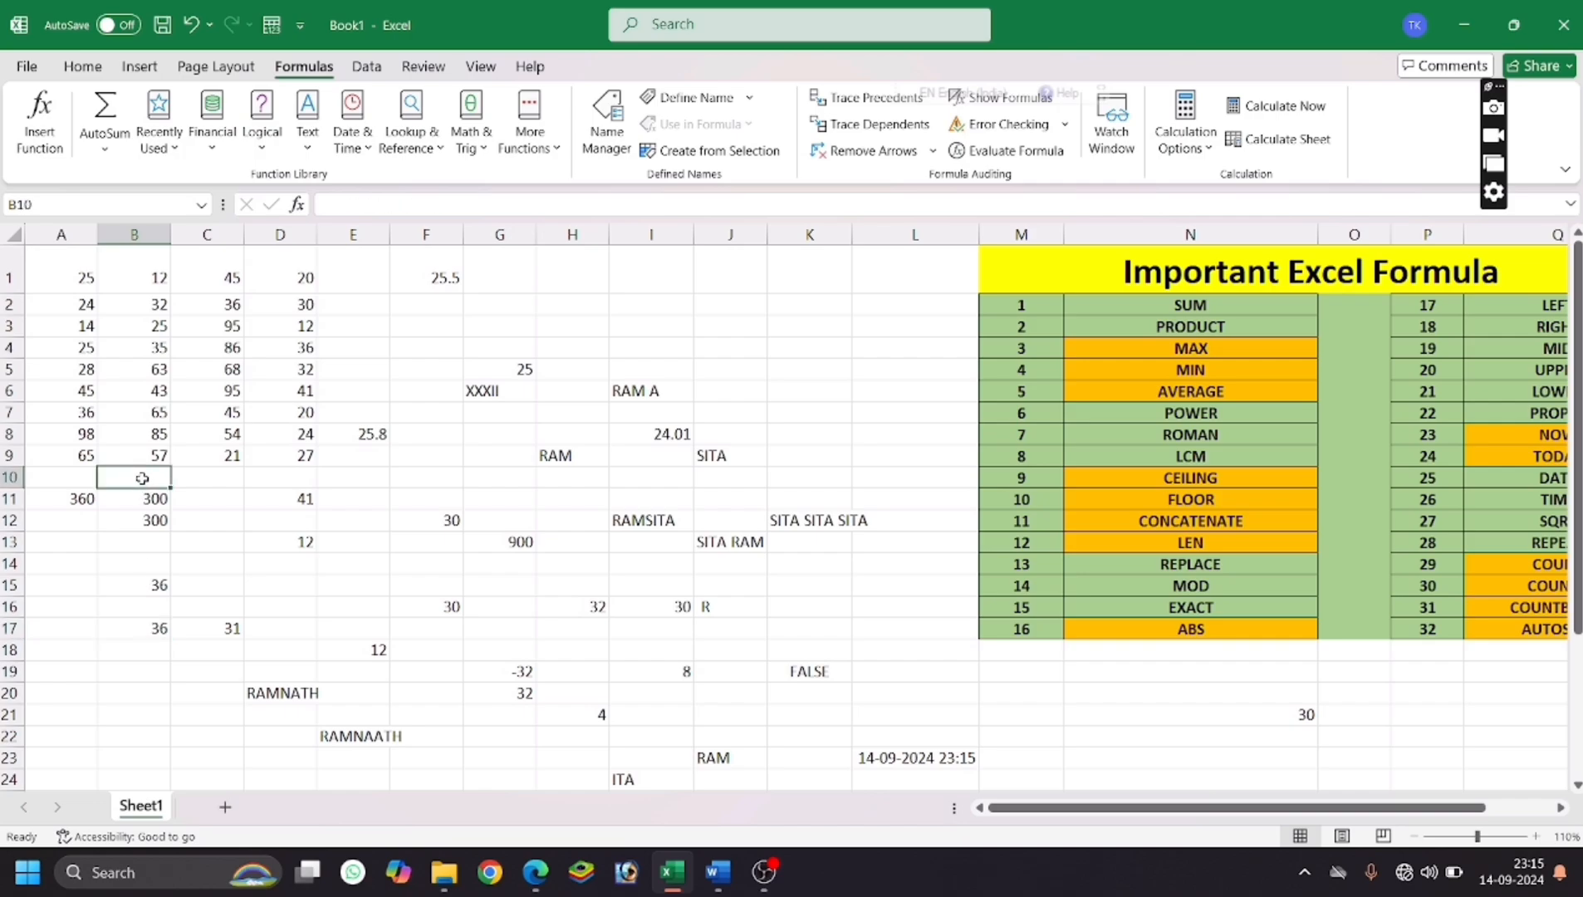
text(@)
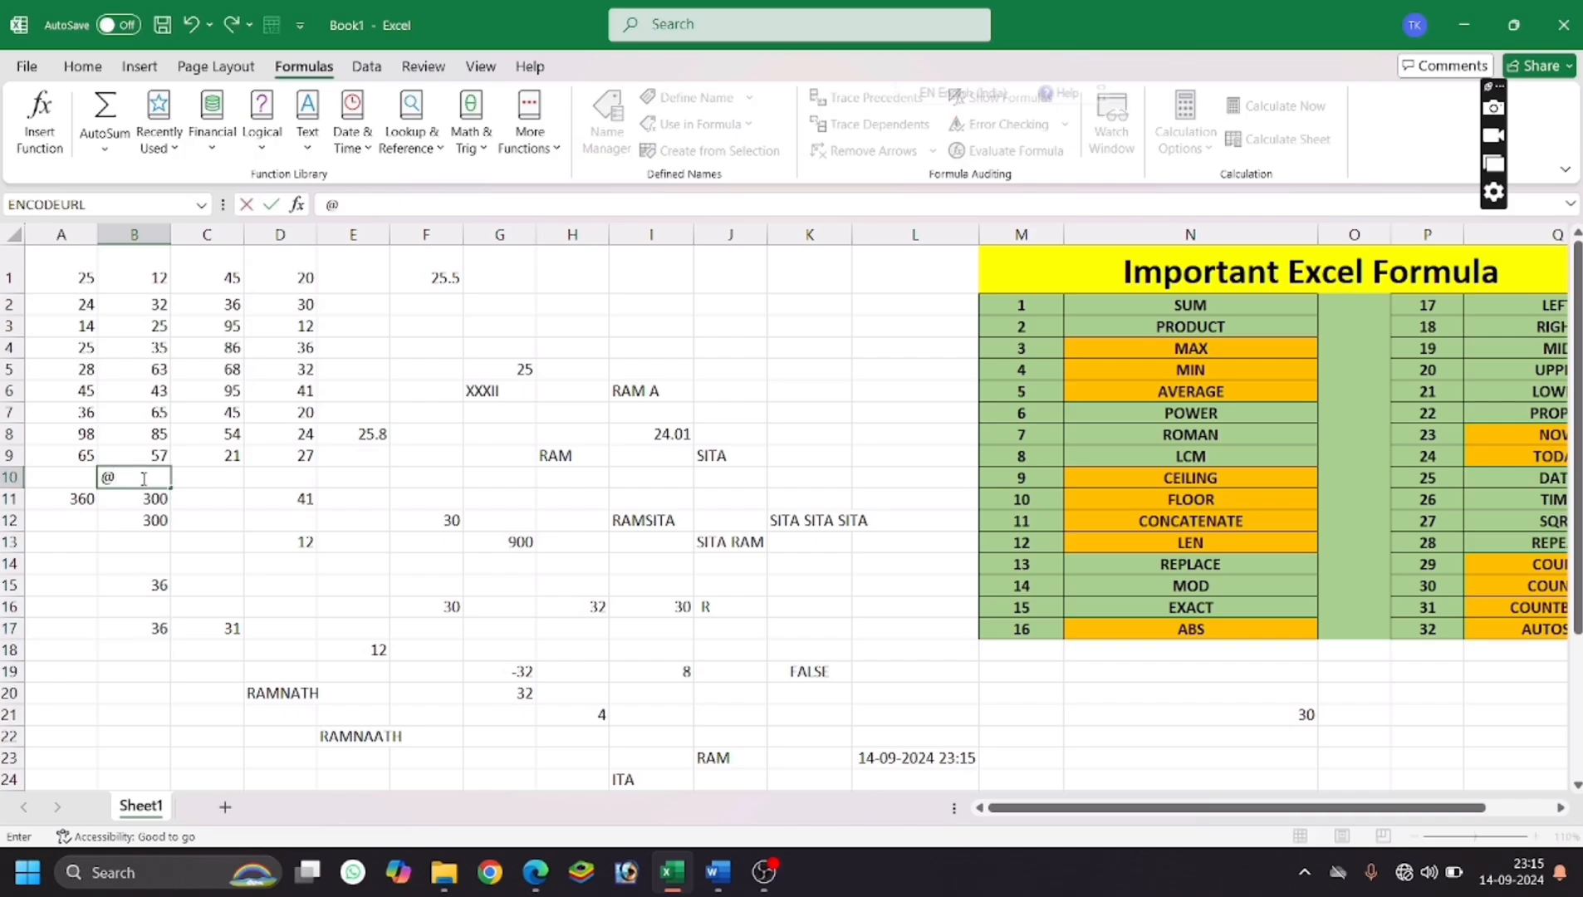
key(Return)
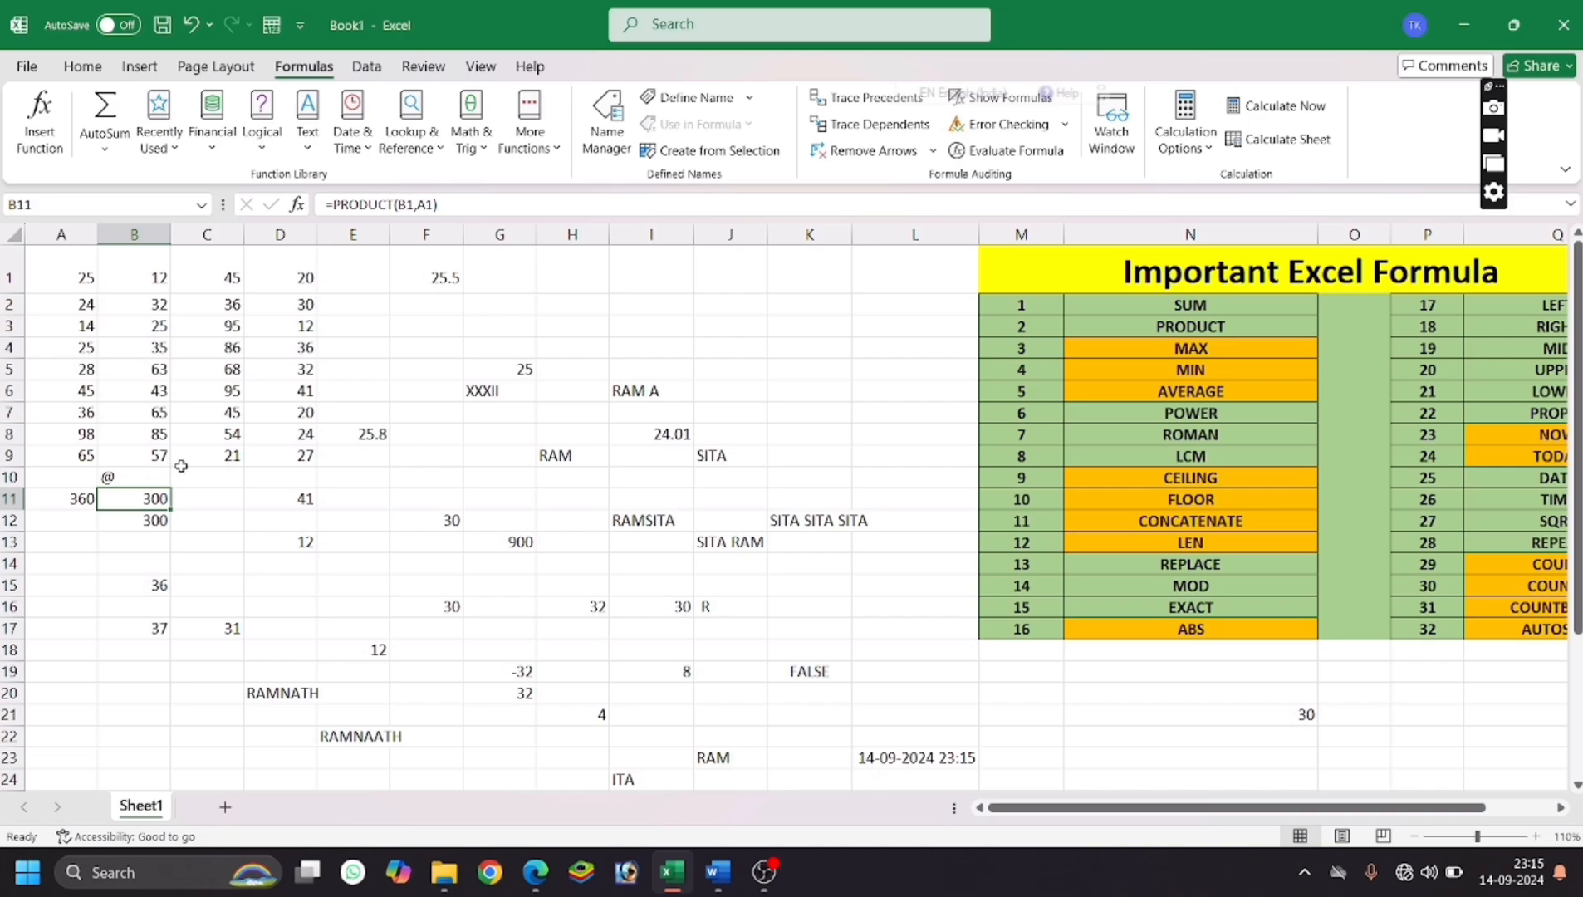
click(204, 476)
text(r)
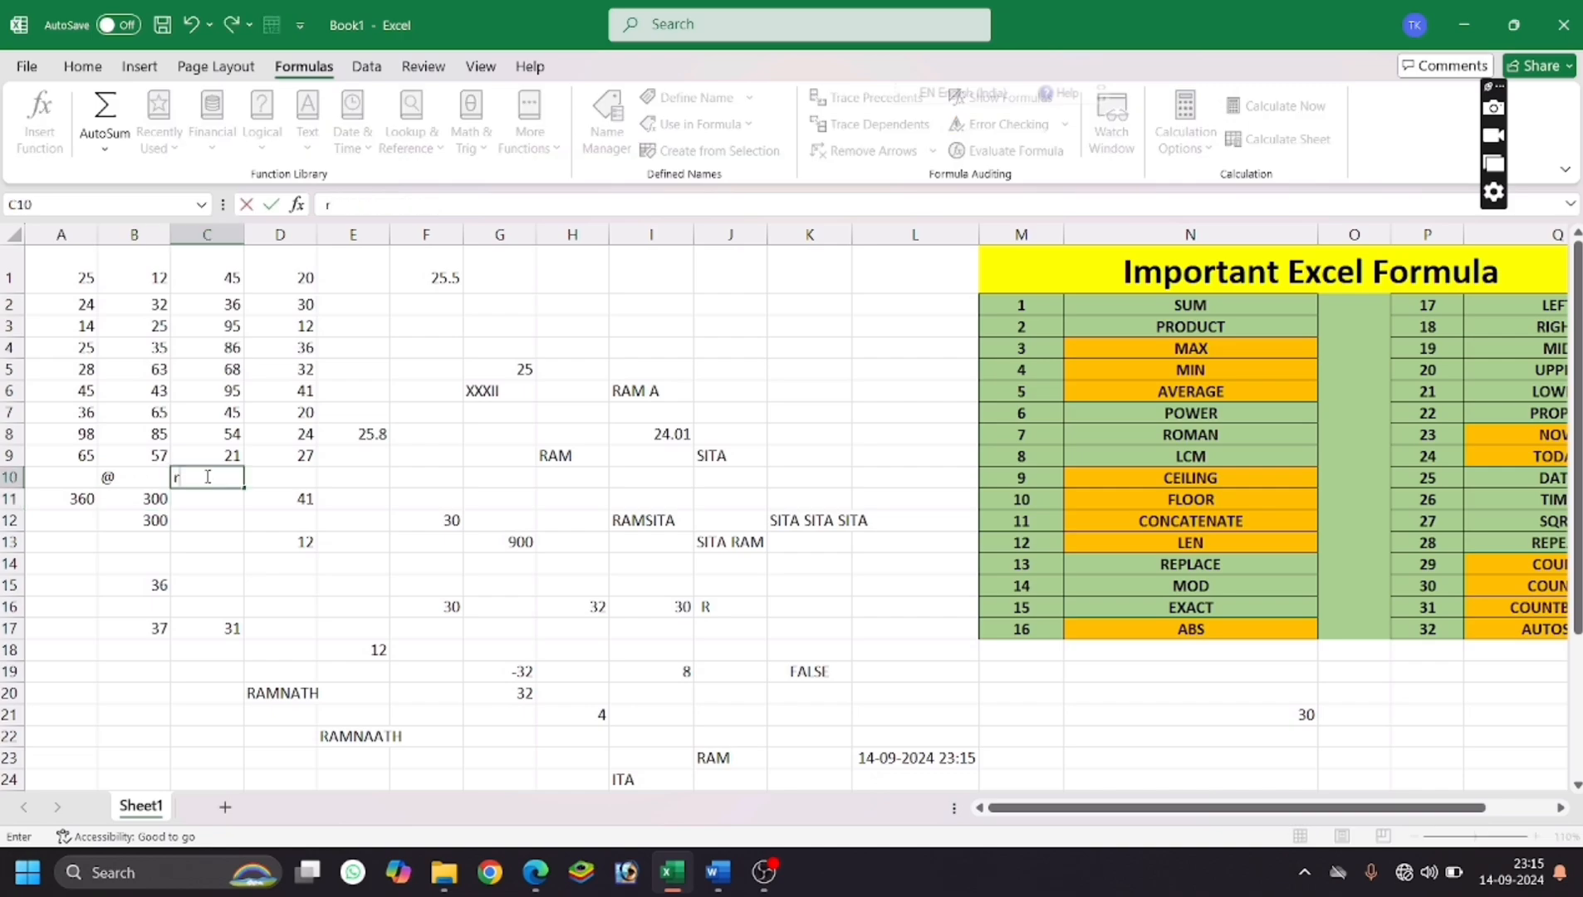
key(Return)
Check the COUNTA formula in B17 against the empty cells A10 and D10 of its range.
click(157, 629)
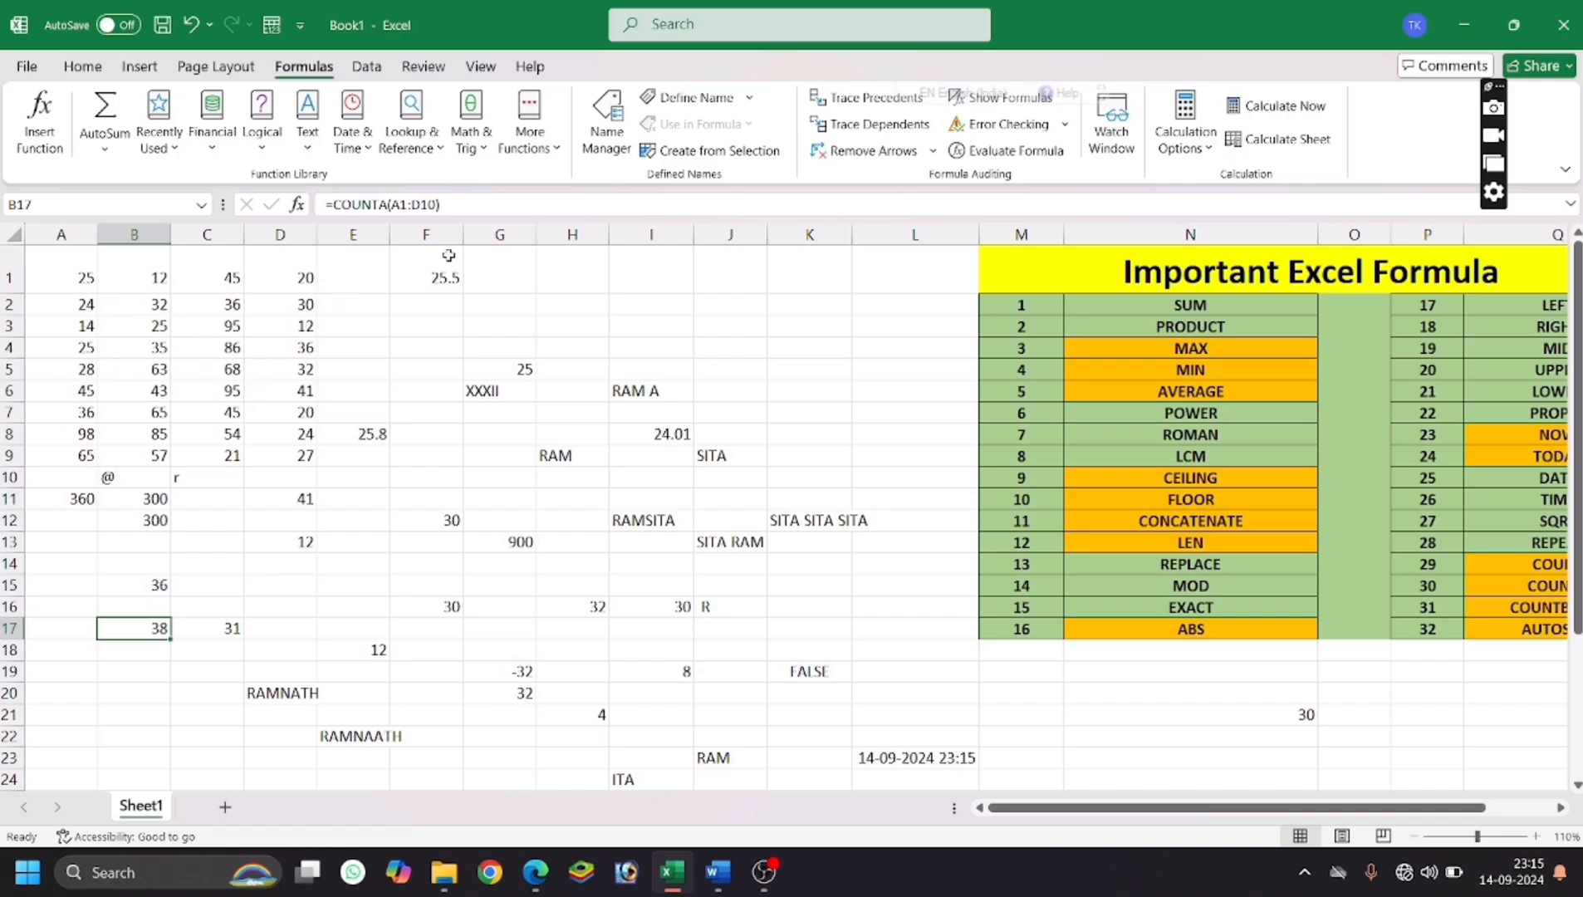
click(269, 479)
click(48, 476)
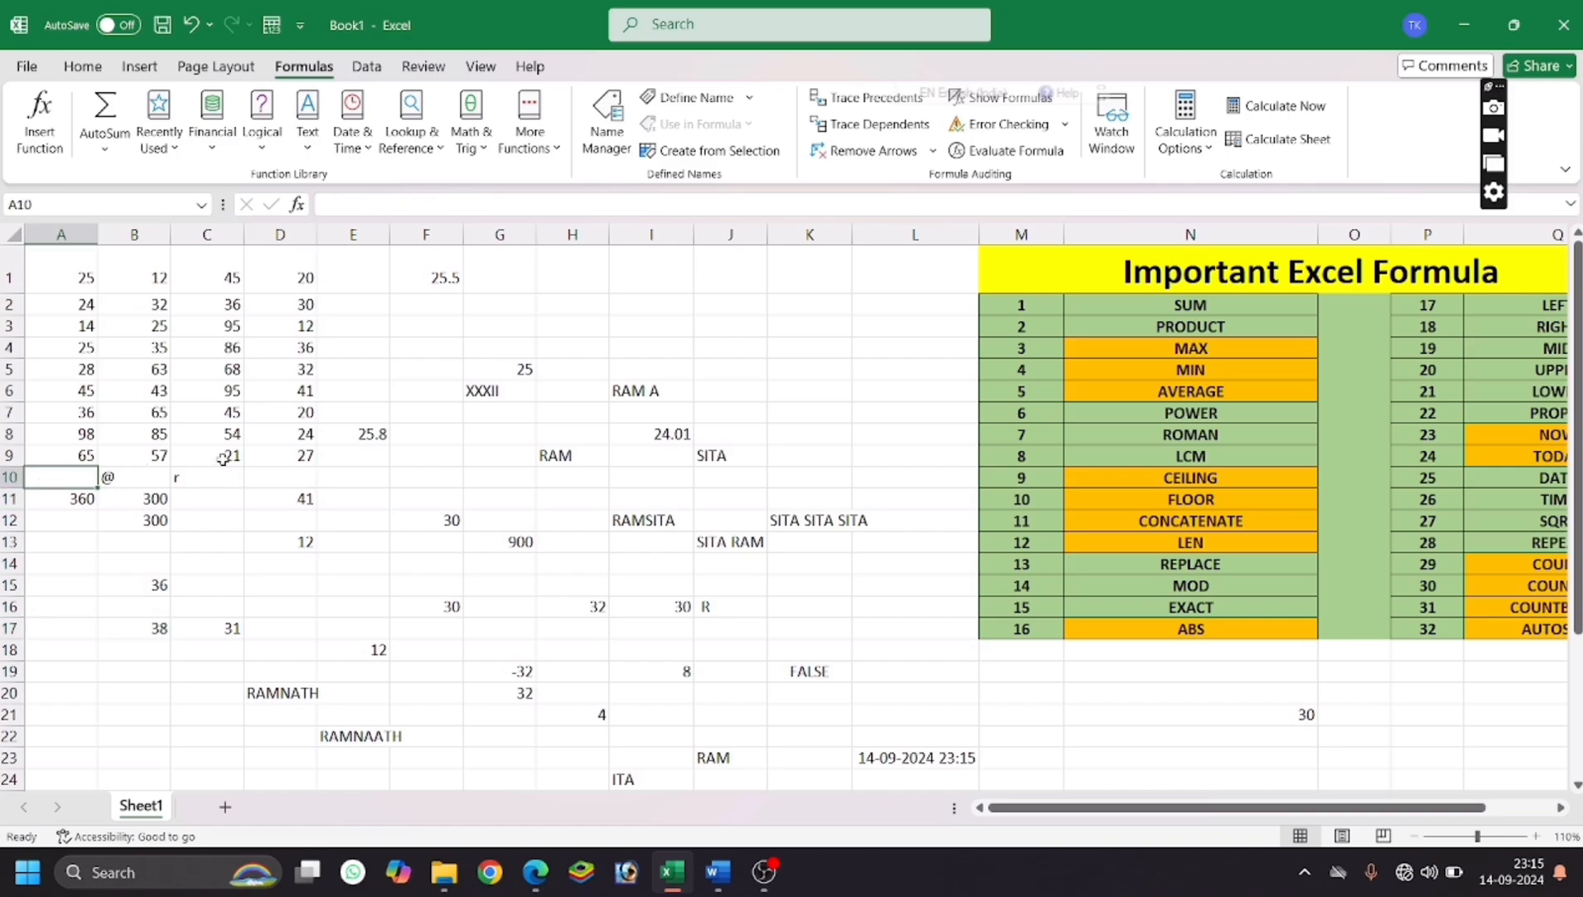
click(268, 472)
click(160, 637)
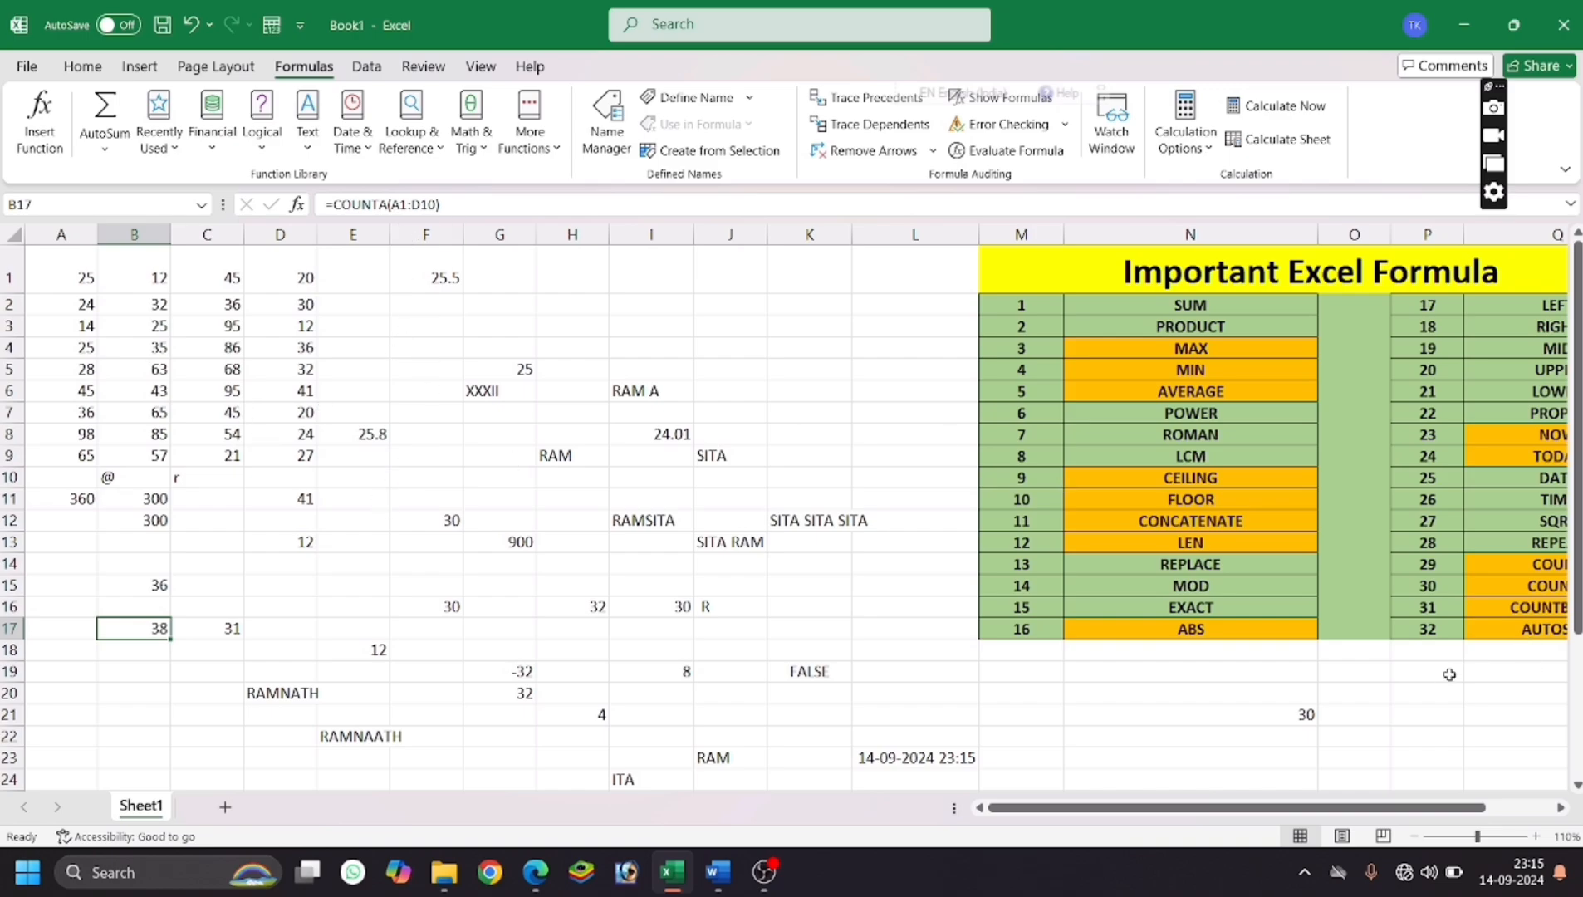
Count the empty cells in the range A1:D13 with the formula =COUNTBLANK(A1:D13) in cell B19.
drag(1306, 813, 1339, 813)
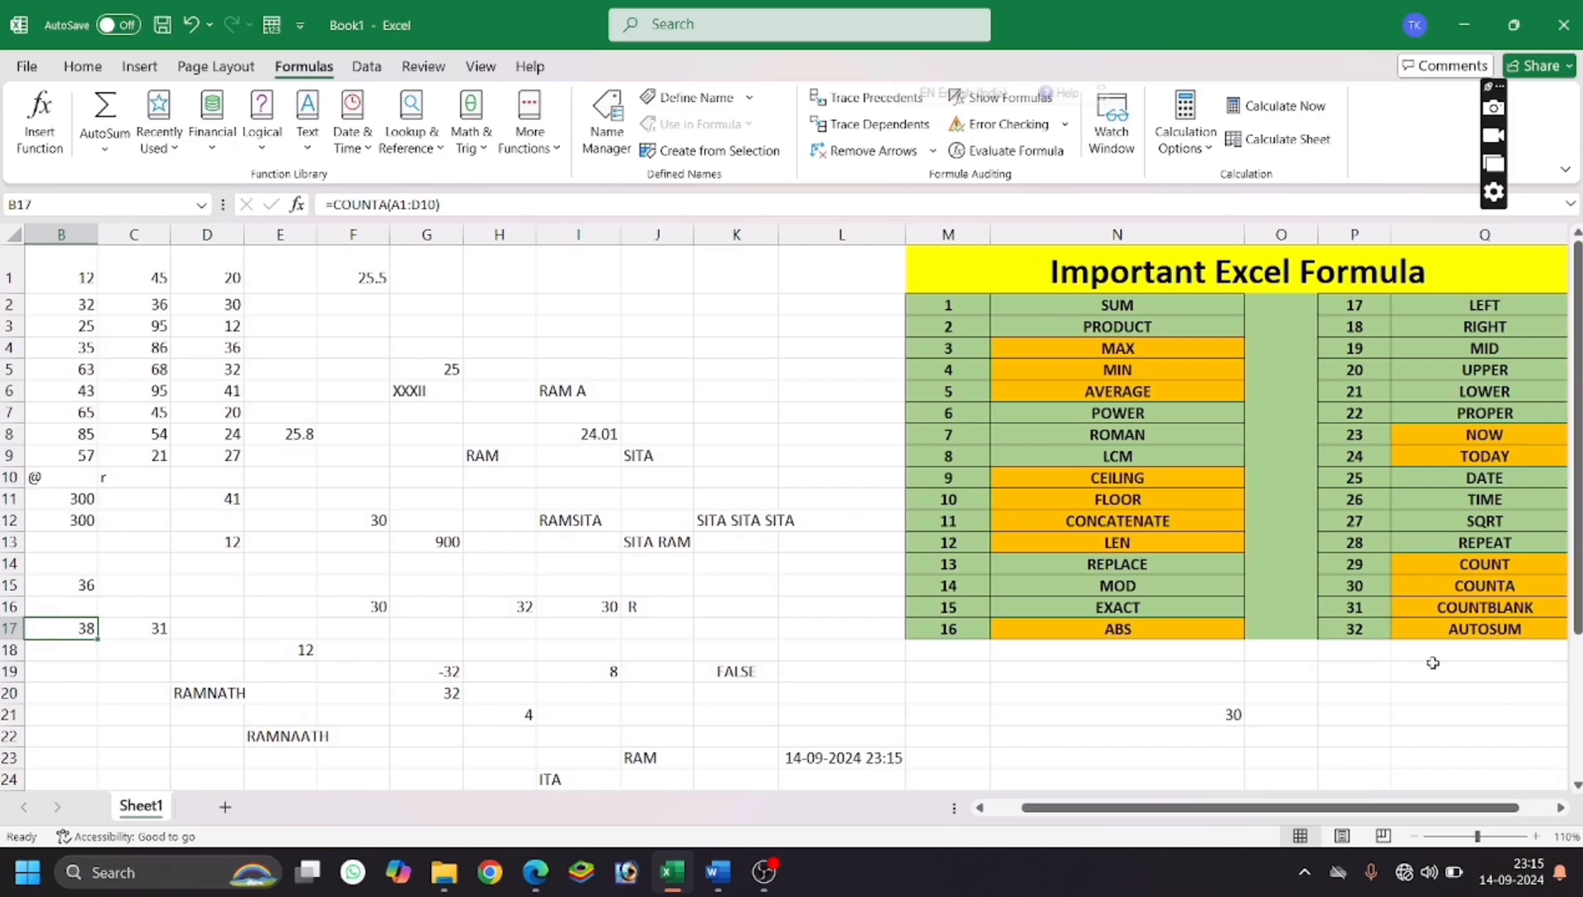
click(476, 650)
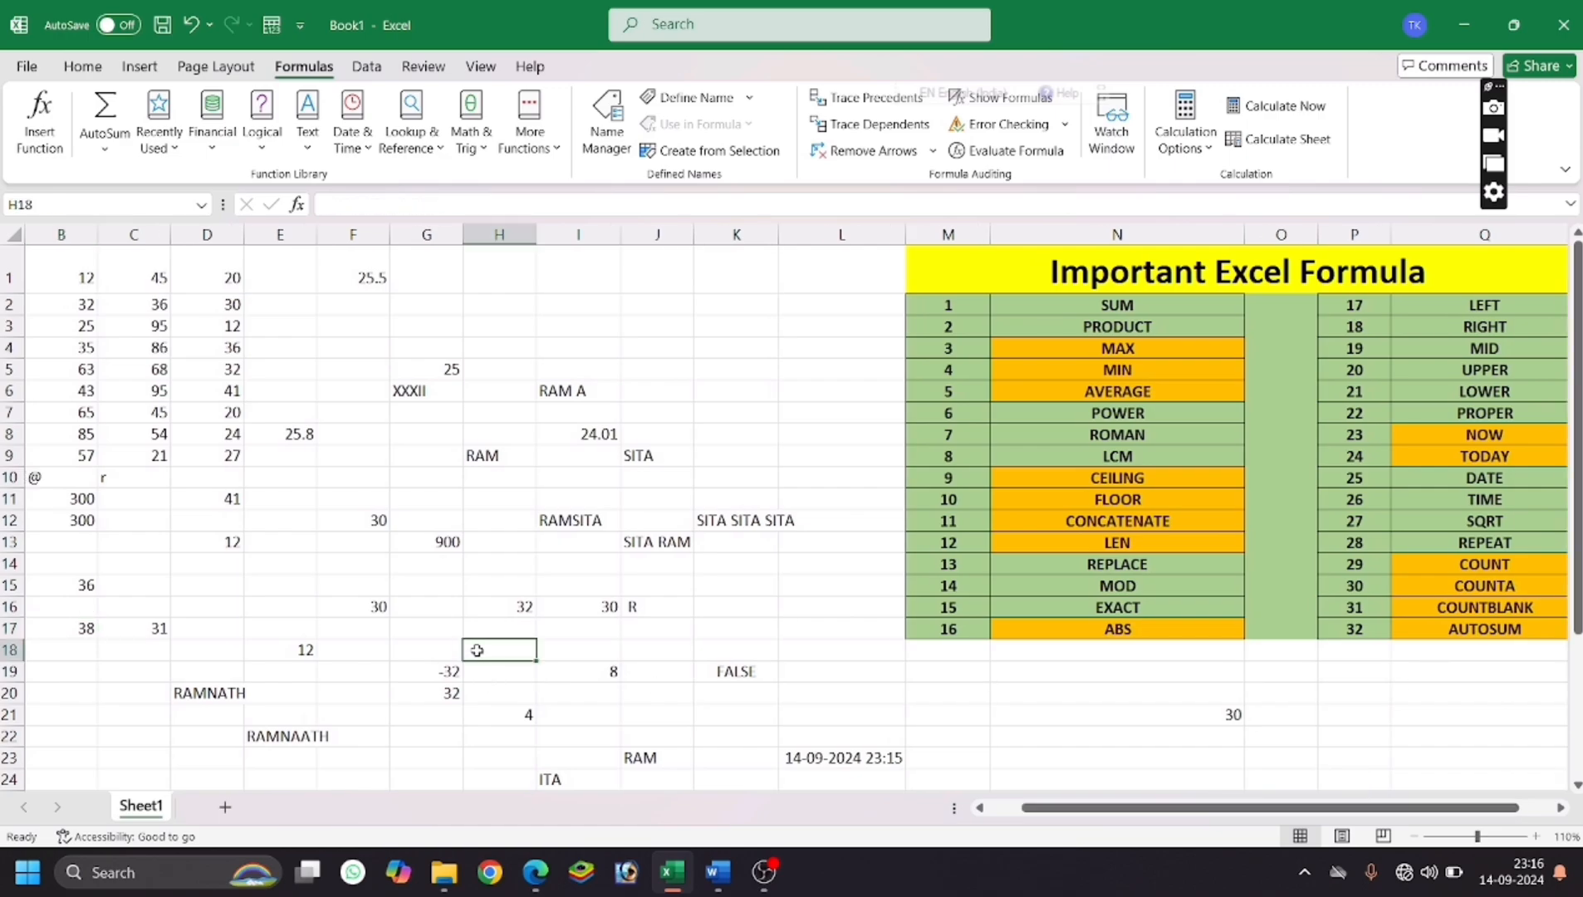
click(80, 672)
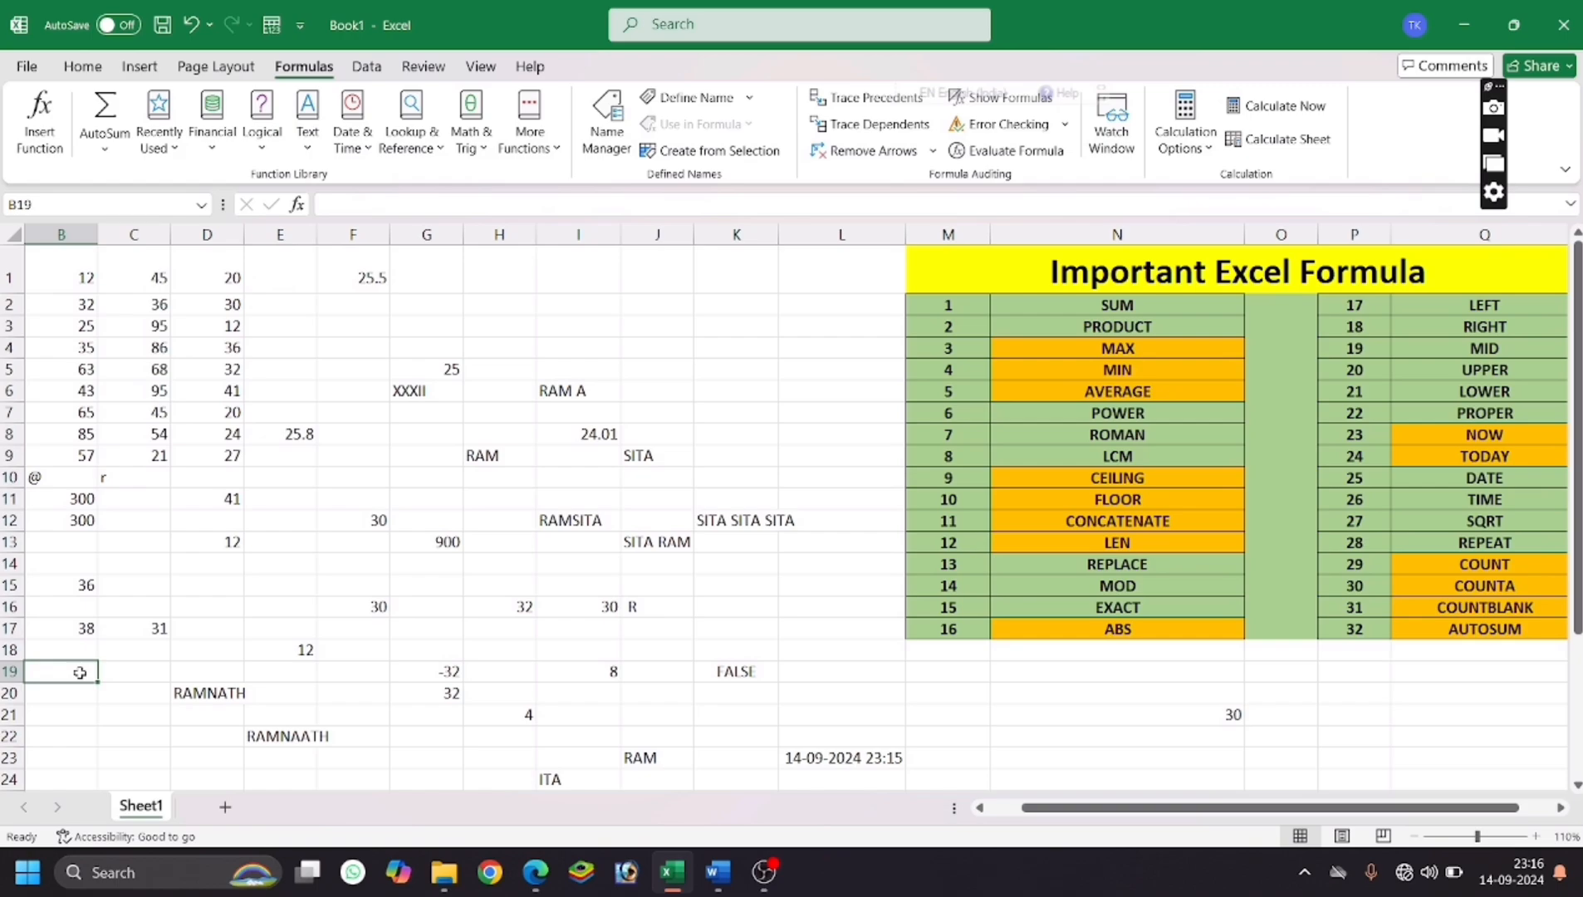
text(=count)
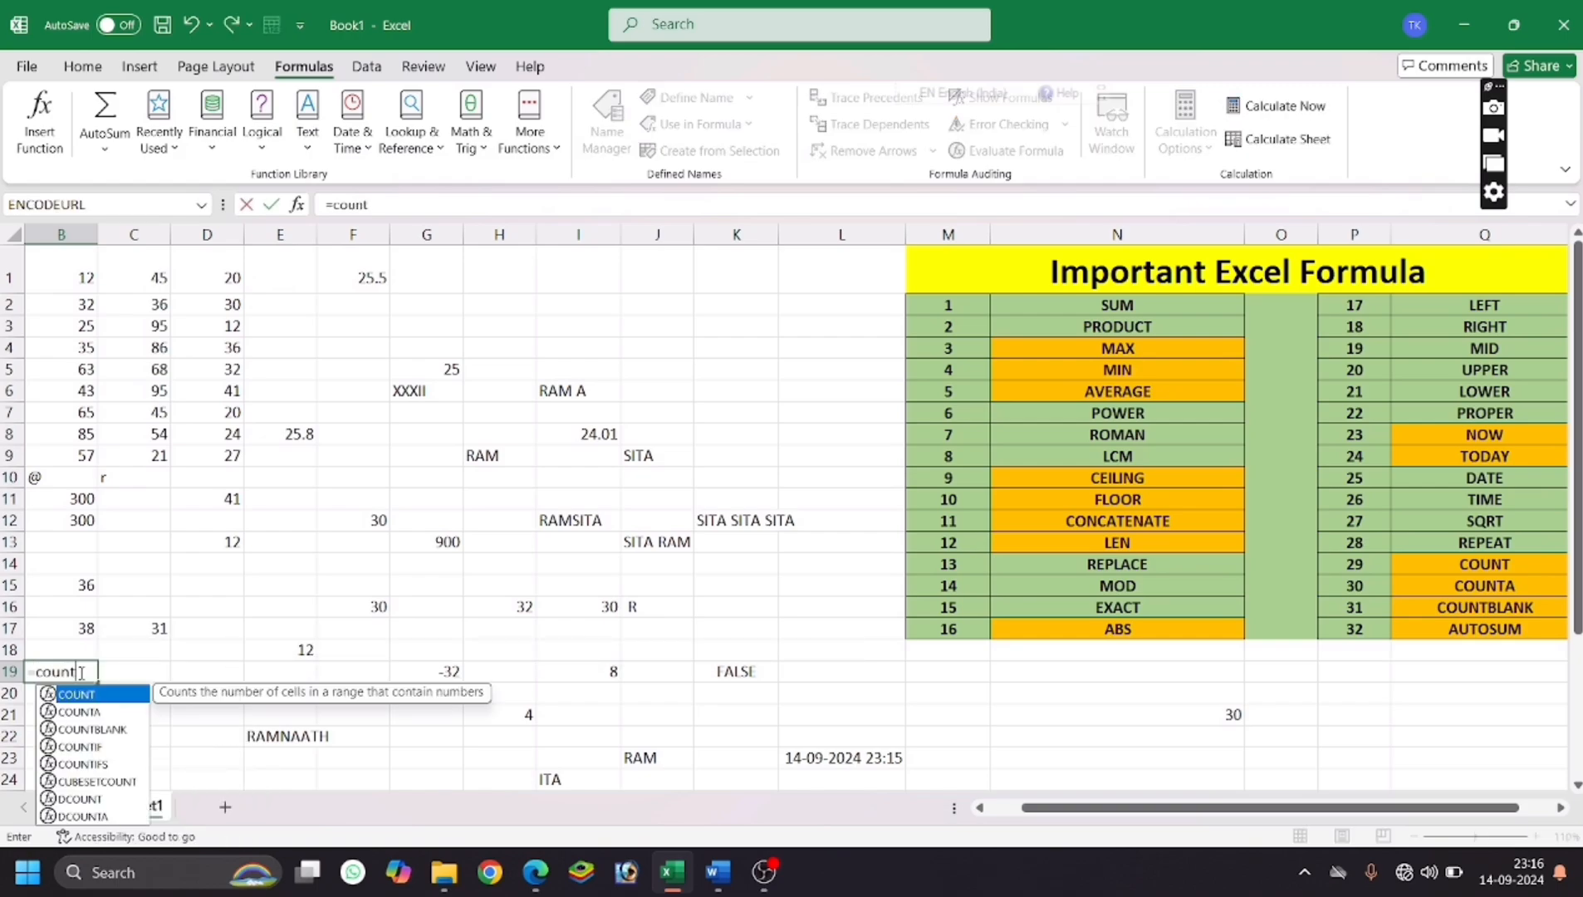
text(blank)
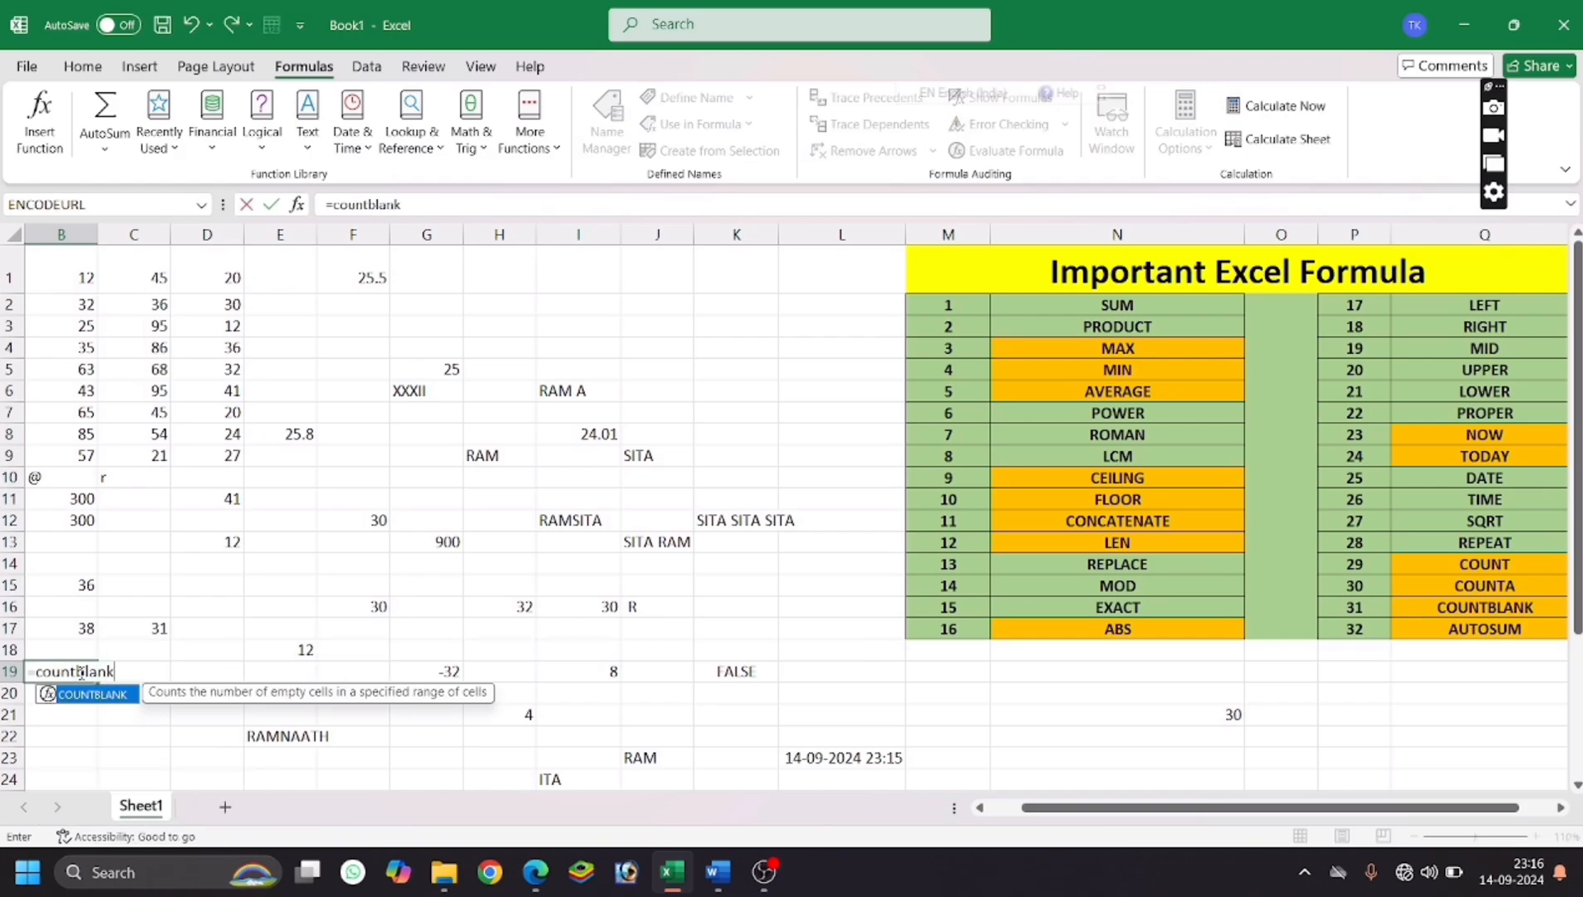
text(()
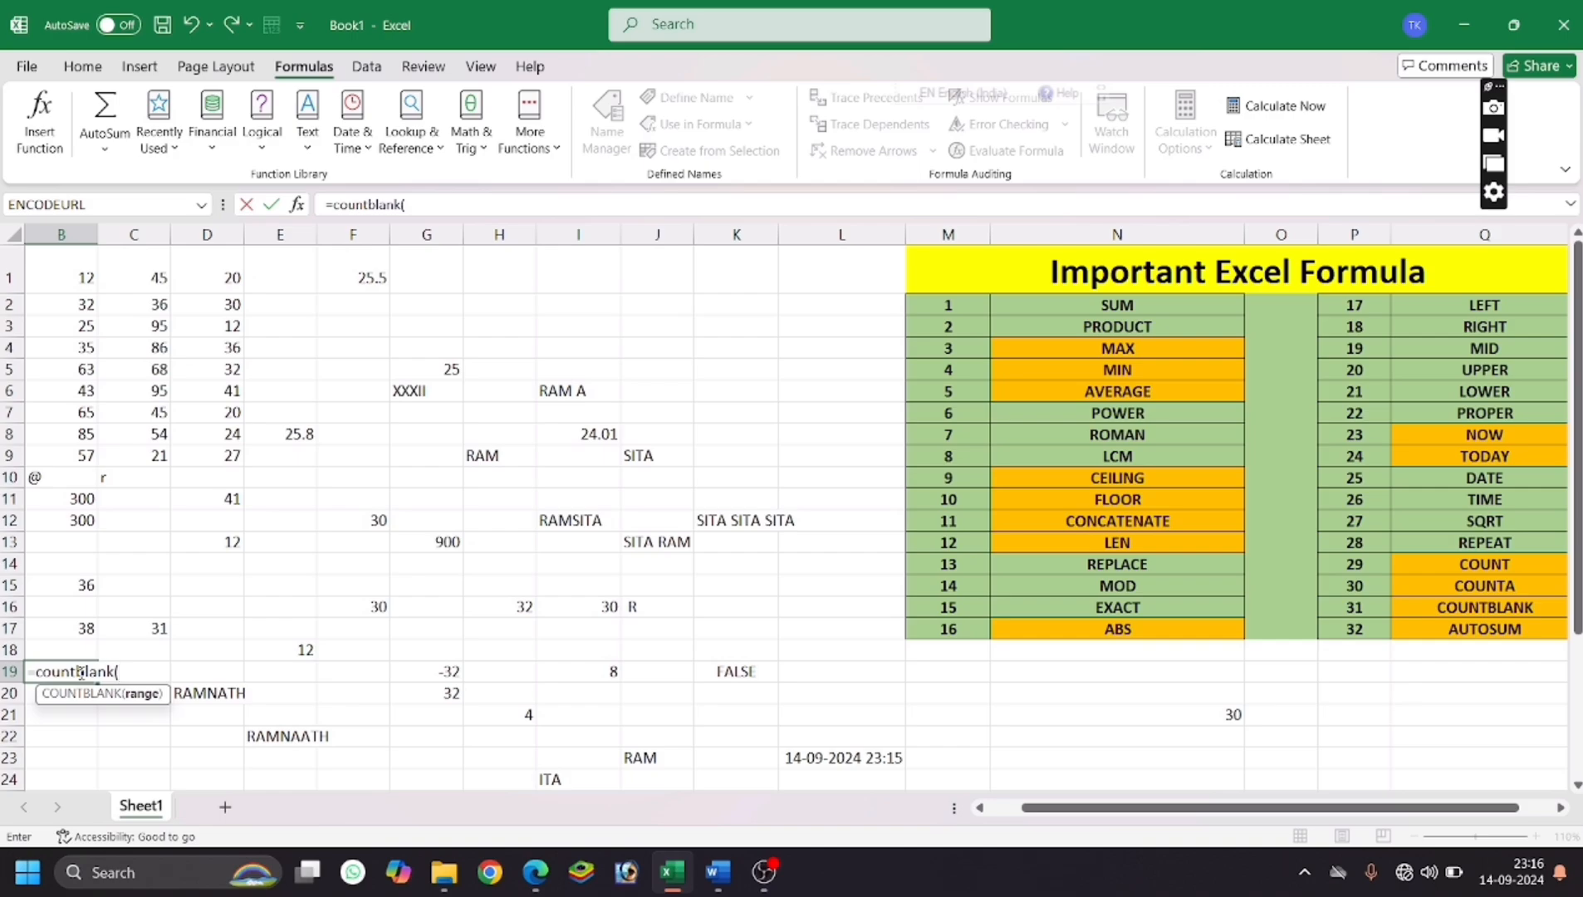
scroll(1096, 797, left, 1)
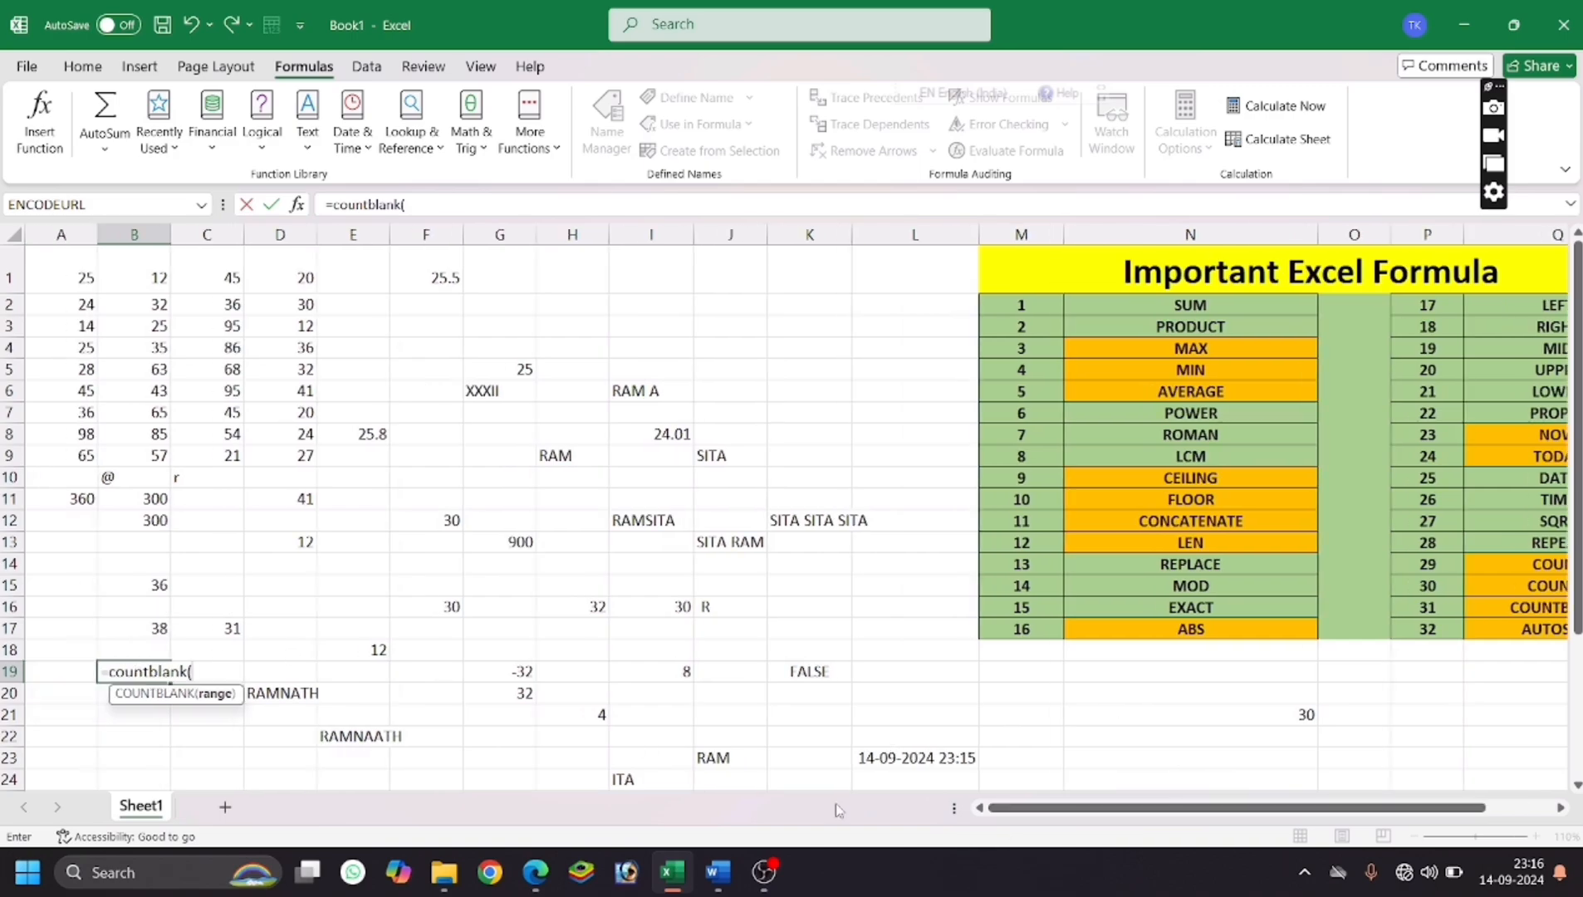
drag(77, 263, 298, 558)
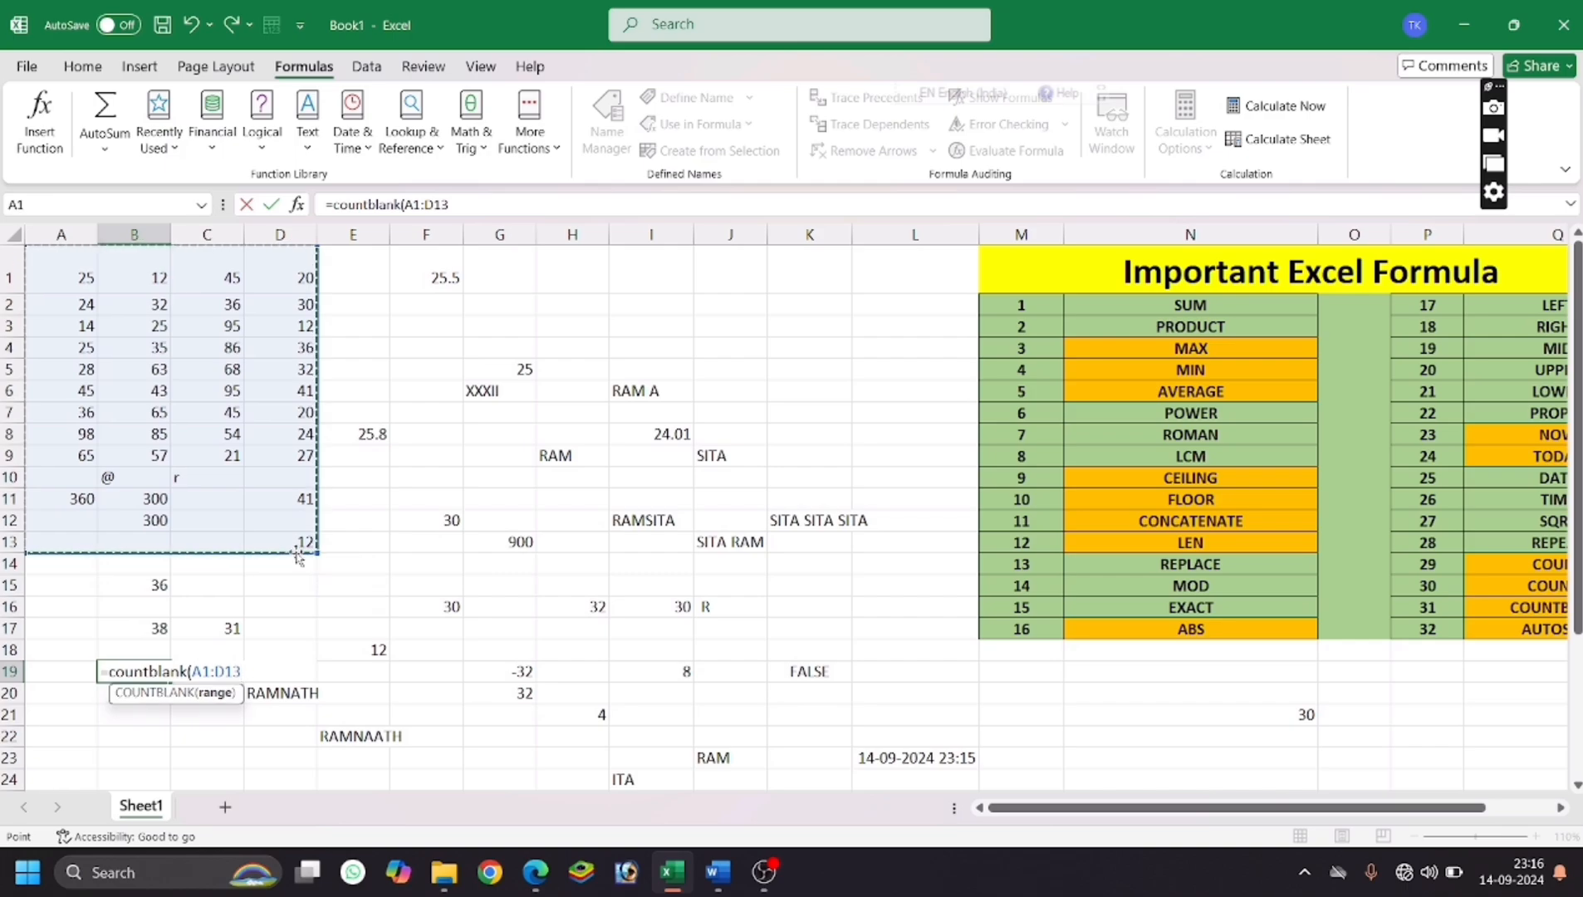
text())
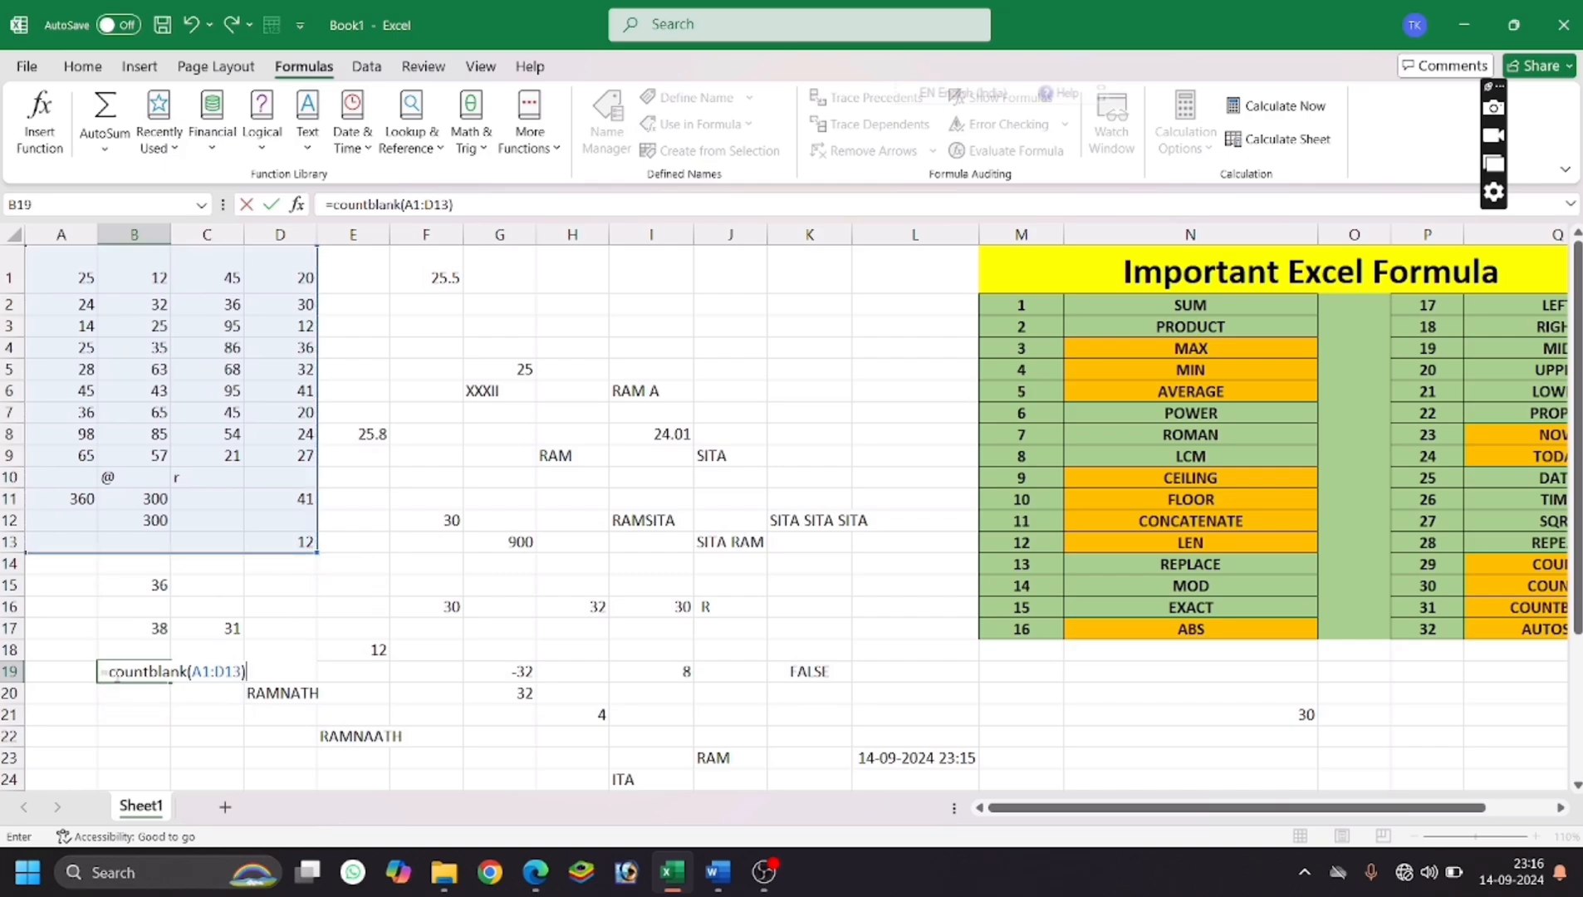
key(Return)
click(118, 671)
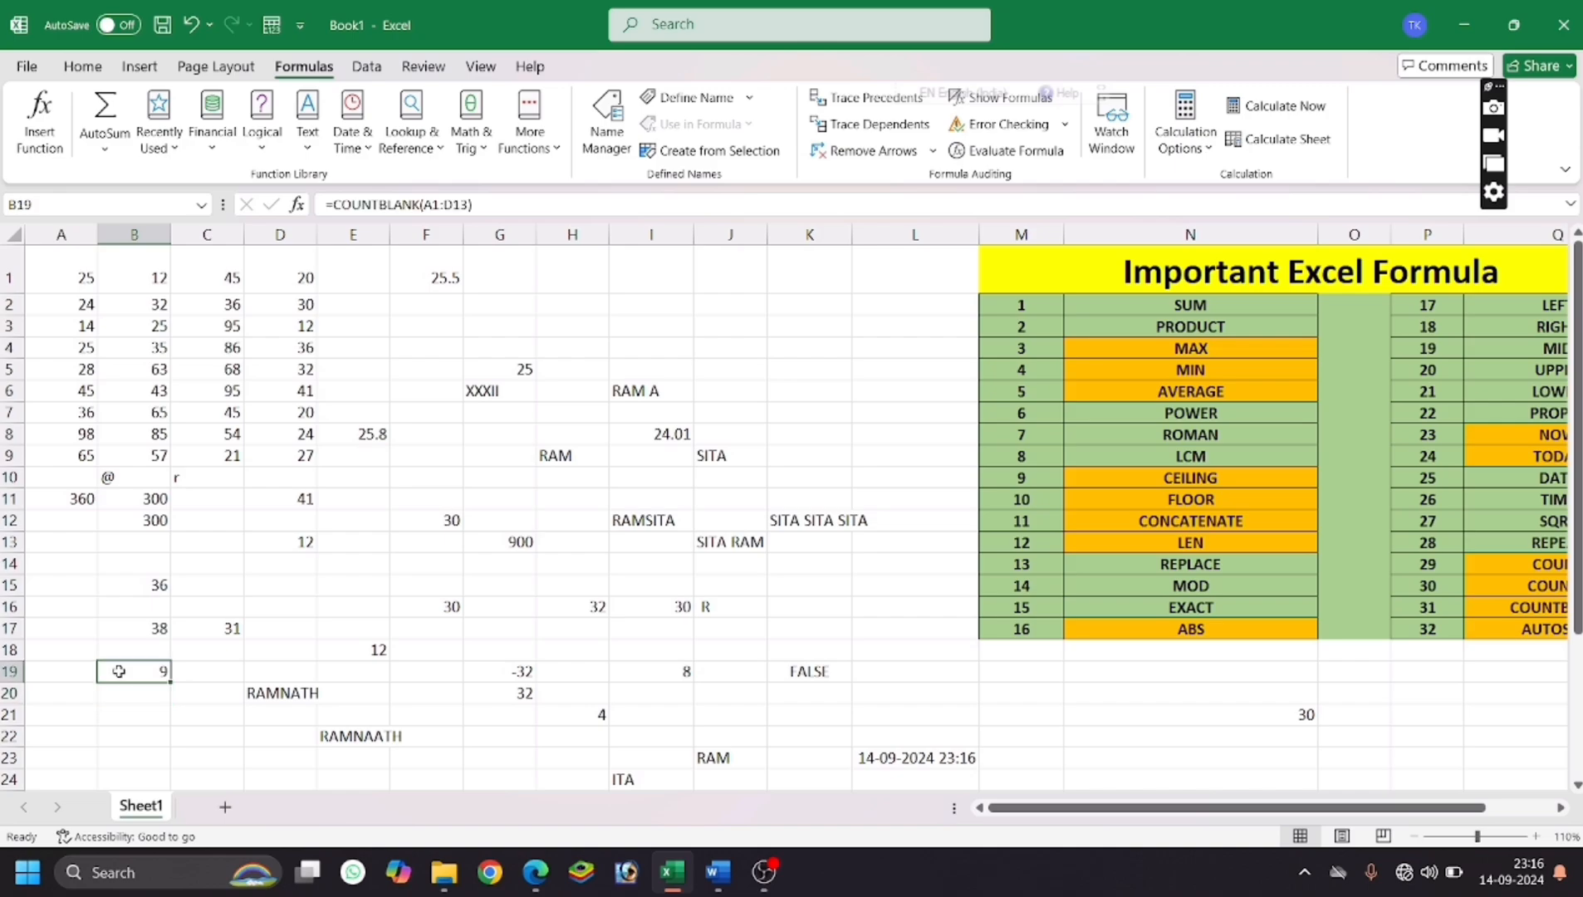
Check the COUNTBLANK formula in B19 against the empty cells in rows 10 to 13 of its range.
click(69, 477)
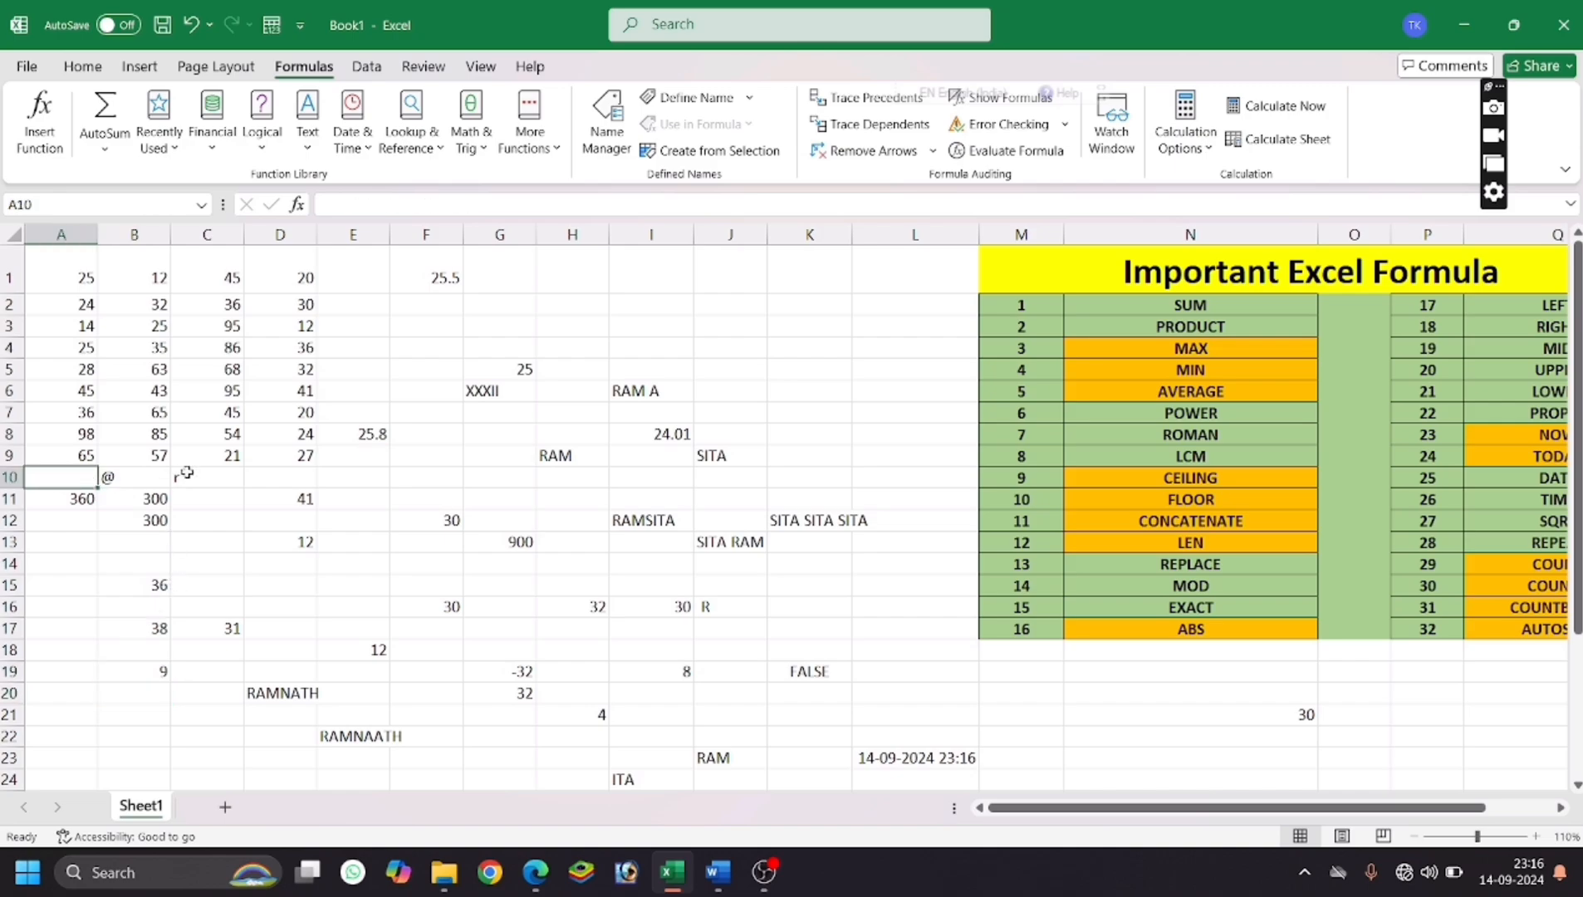
click(262, 485)
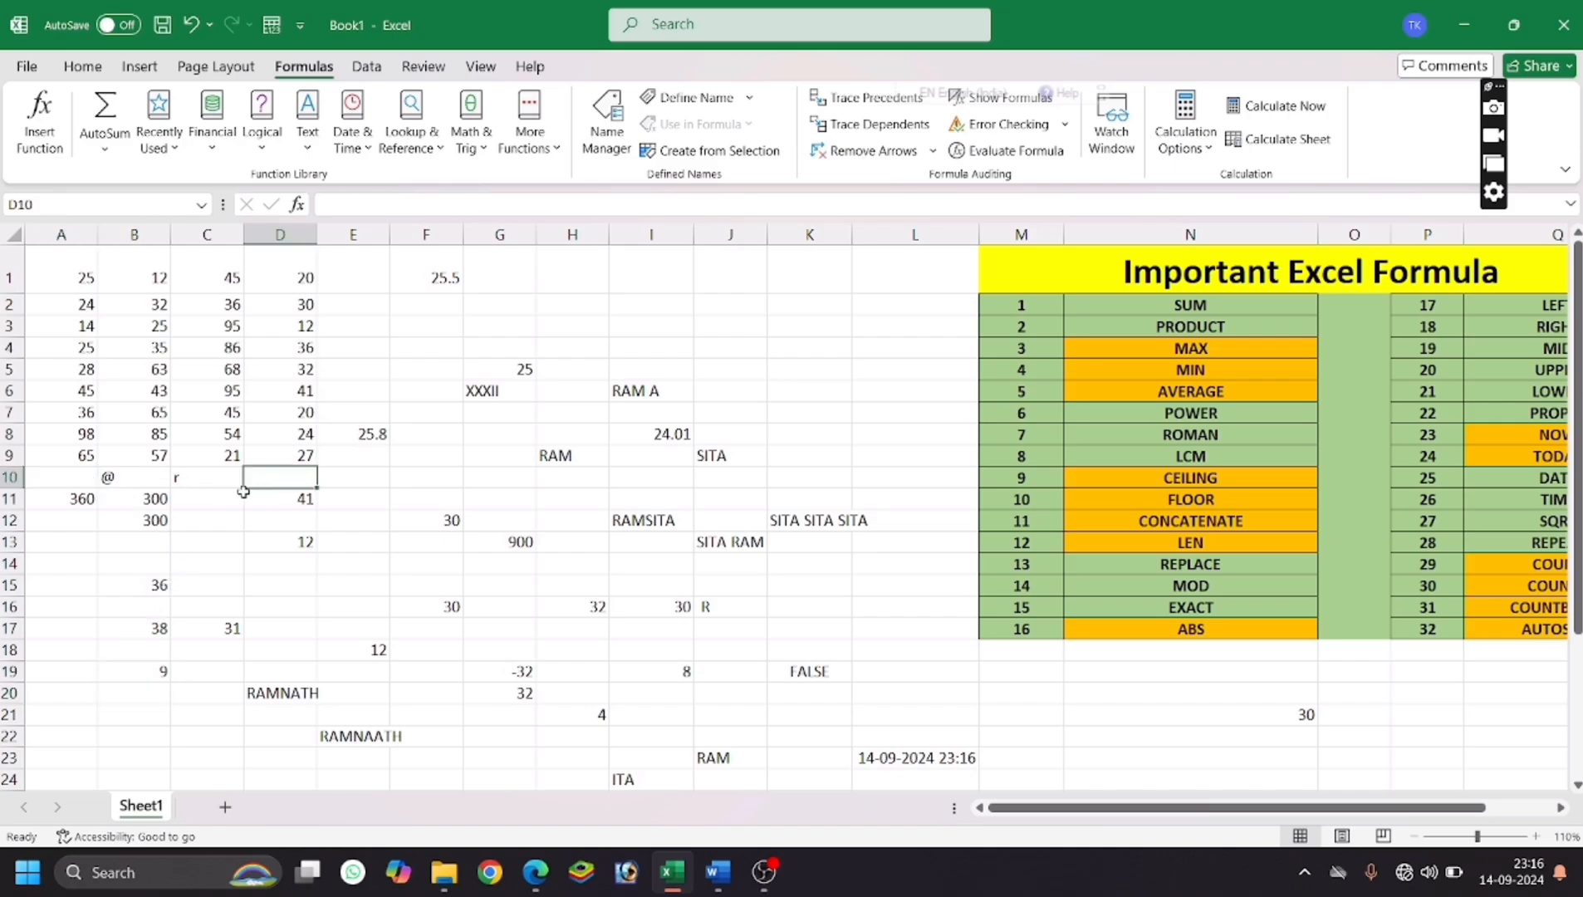
click(240, 495)
click(288, 516)
click(208, 520)
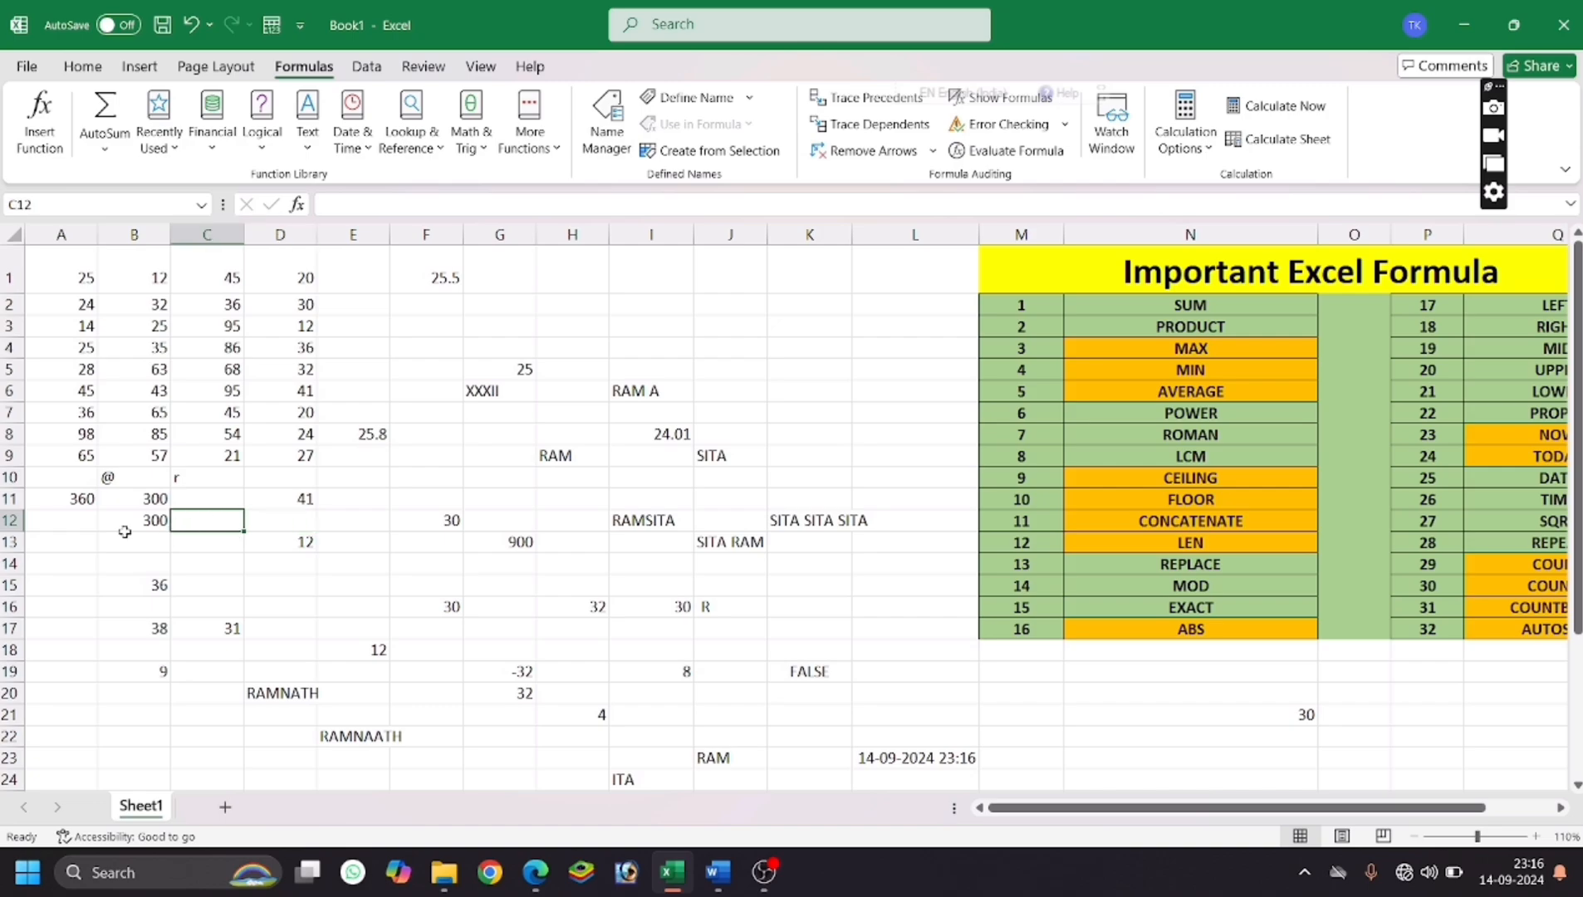
click(99, 517)
click(69, 541)
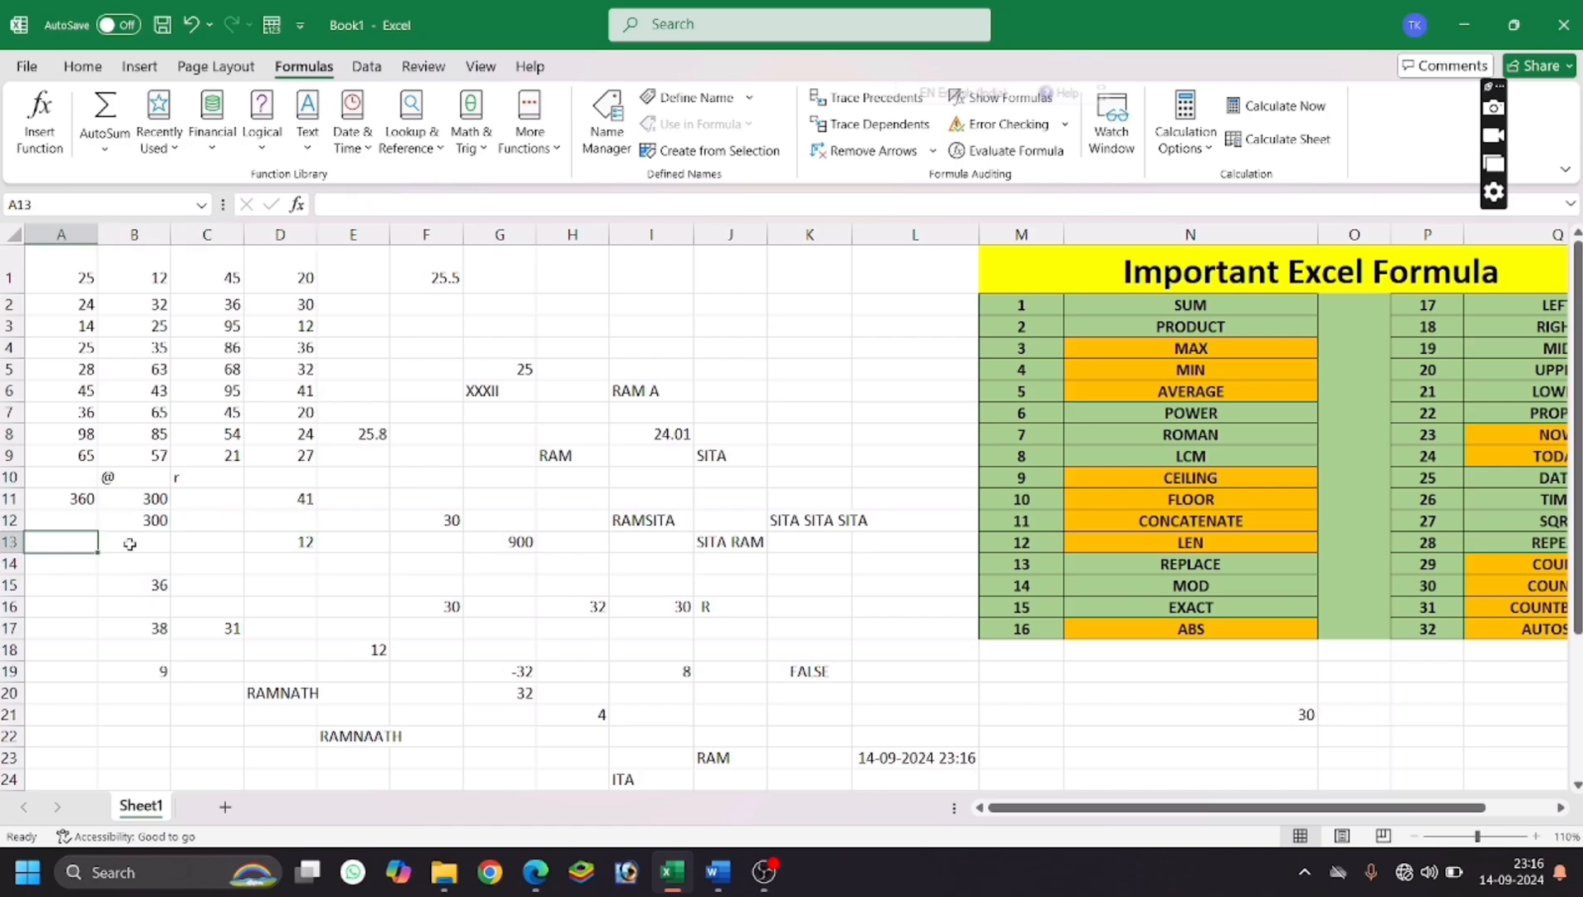
click(158, 540)
click(210, 551)
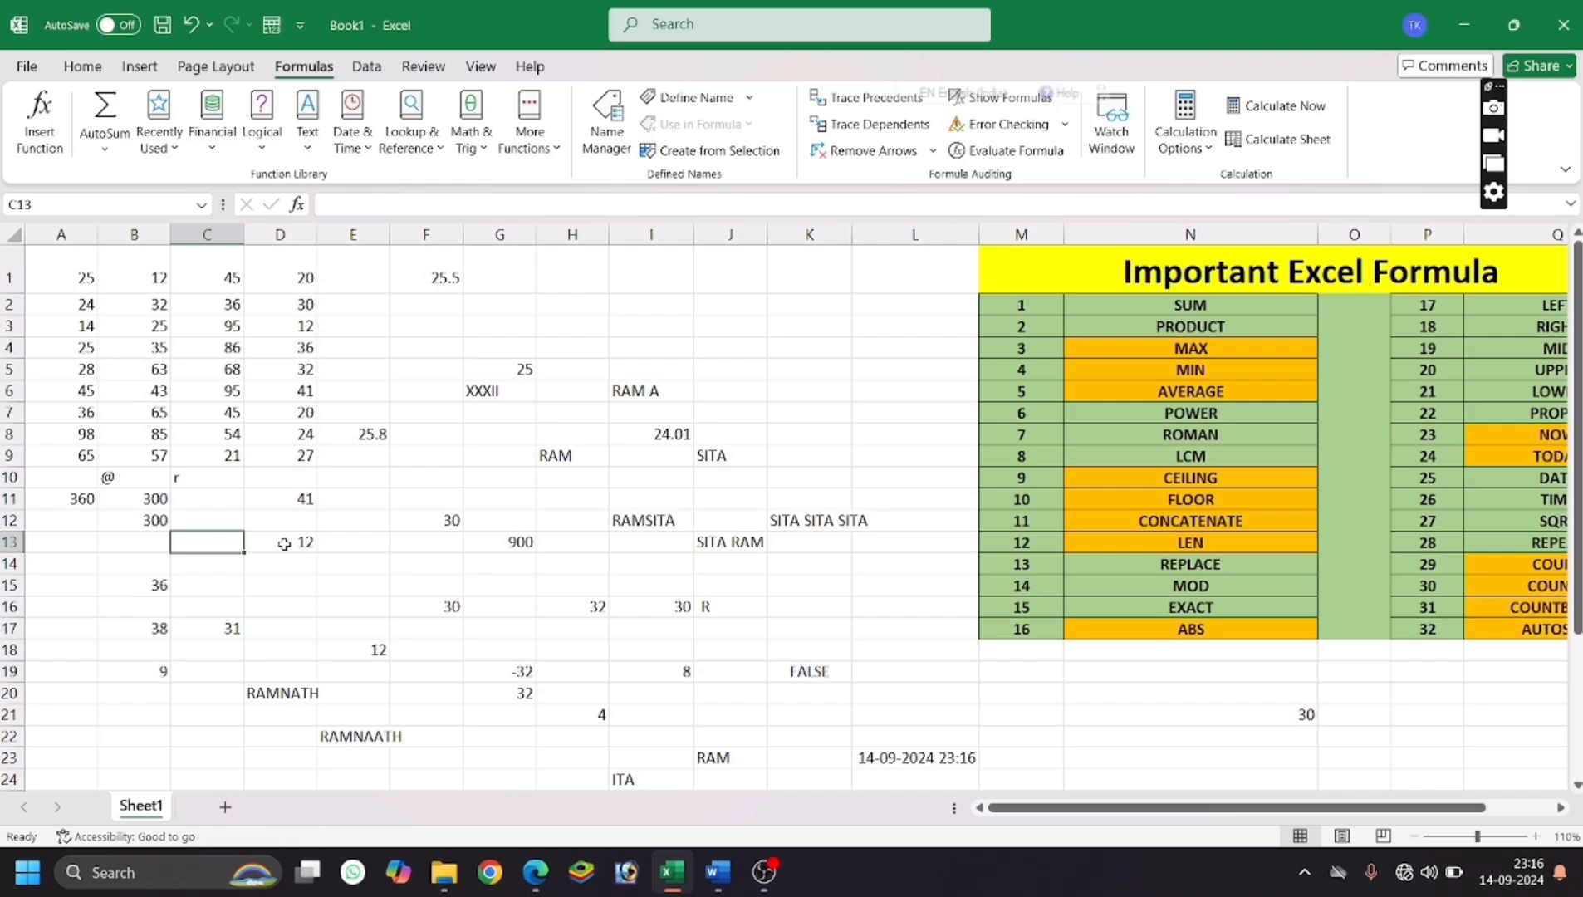
click(160, 674)
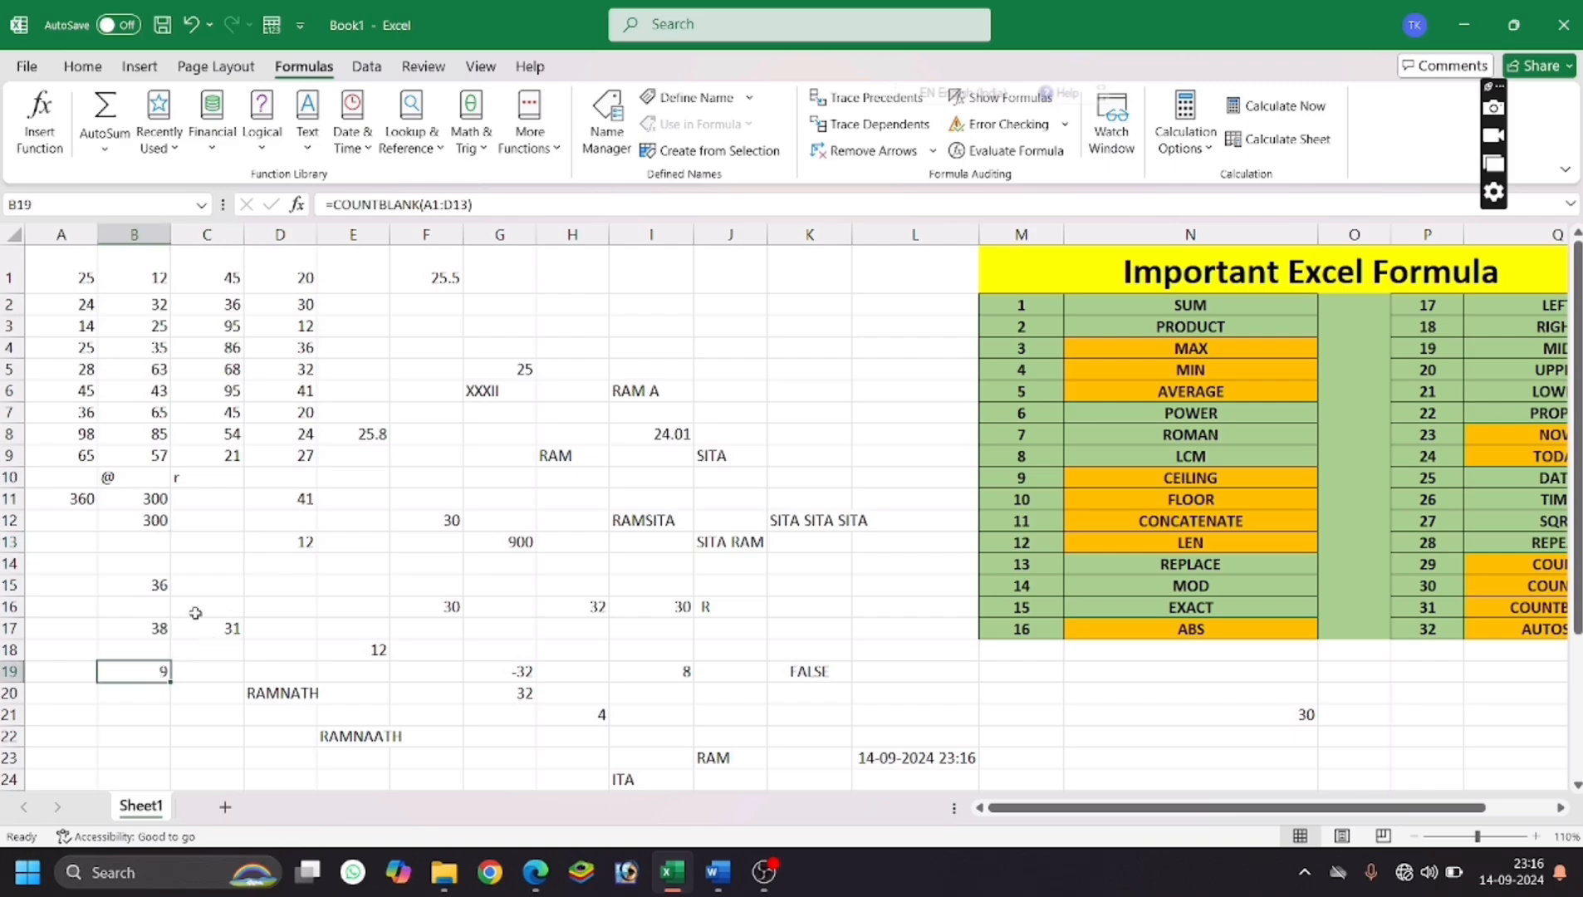
click(447, 584)
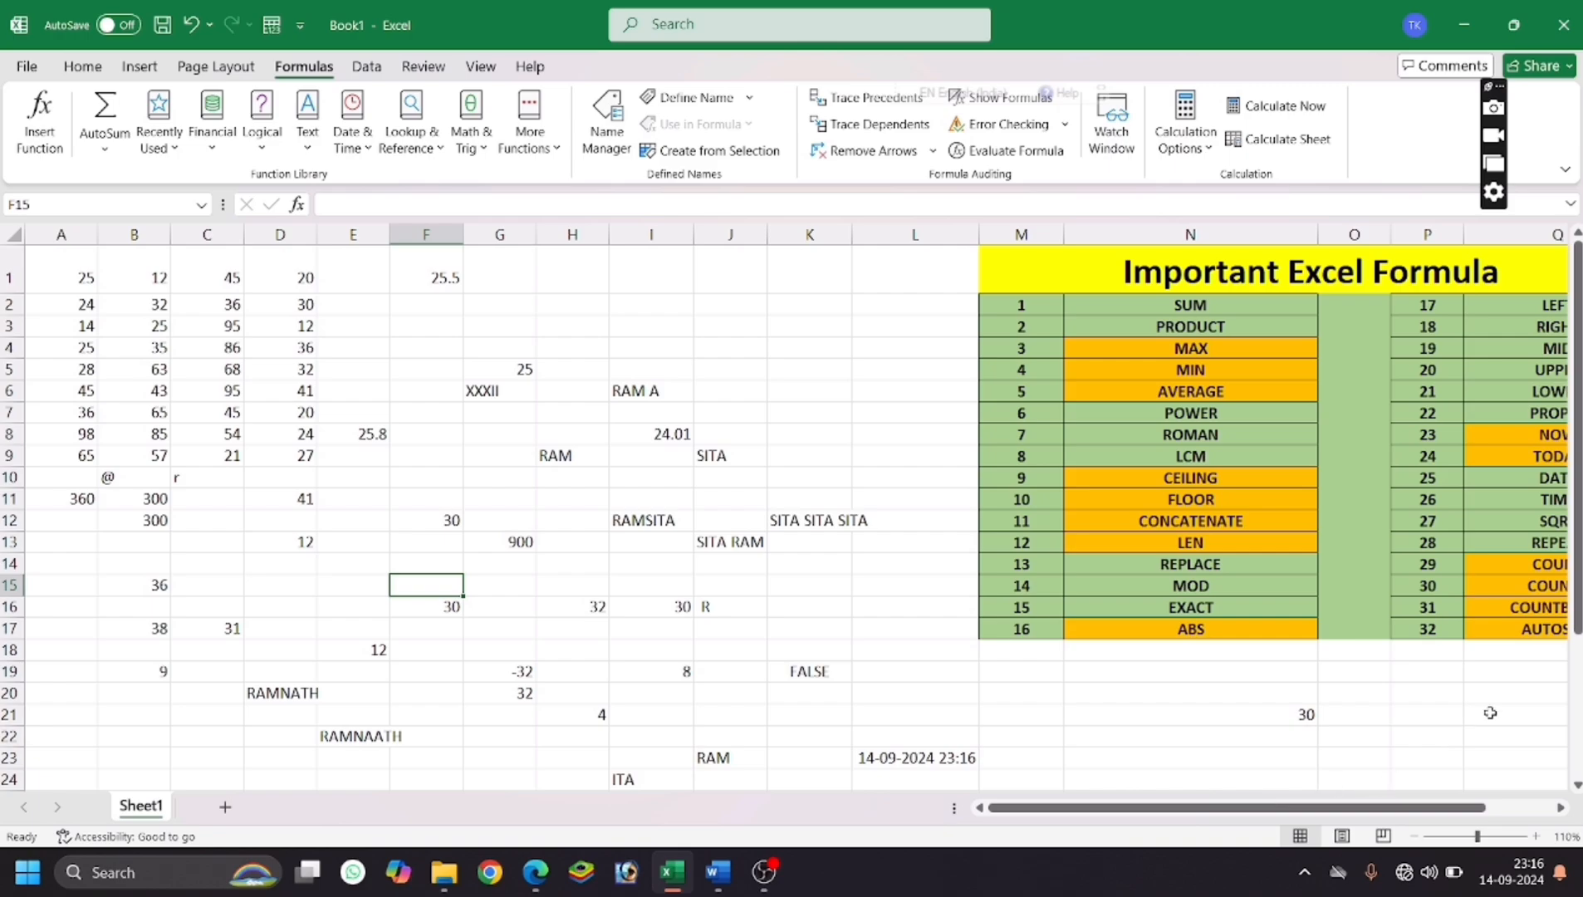
Examine the AutoSum command and its function options with cell D10 selected.
scroll(1382, 807, right, 2)
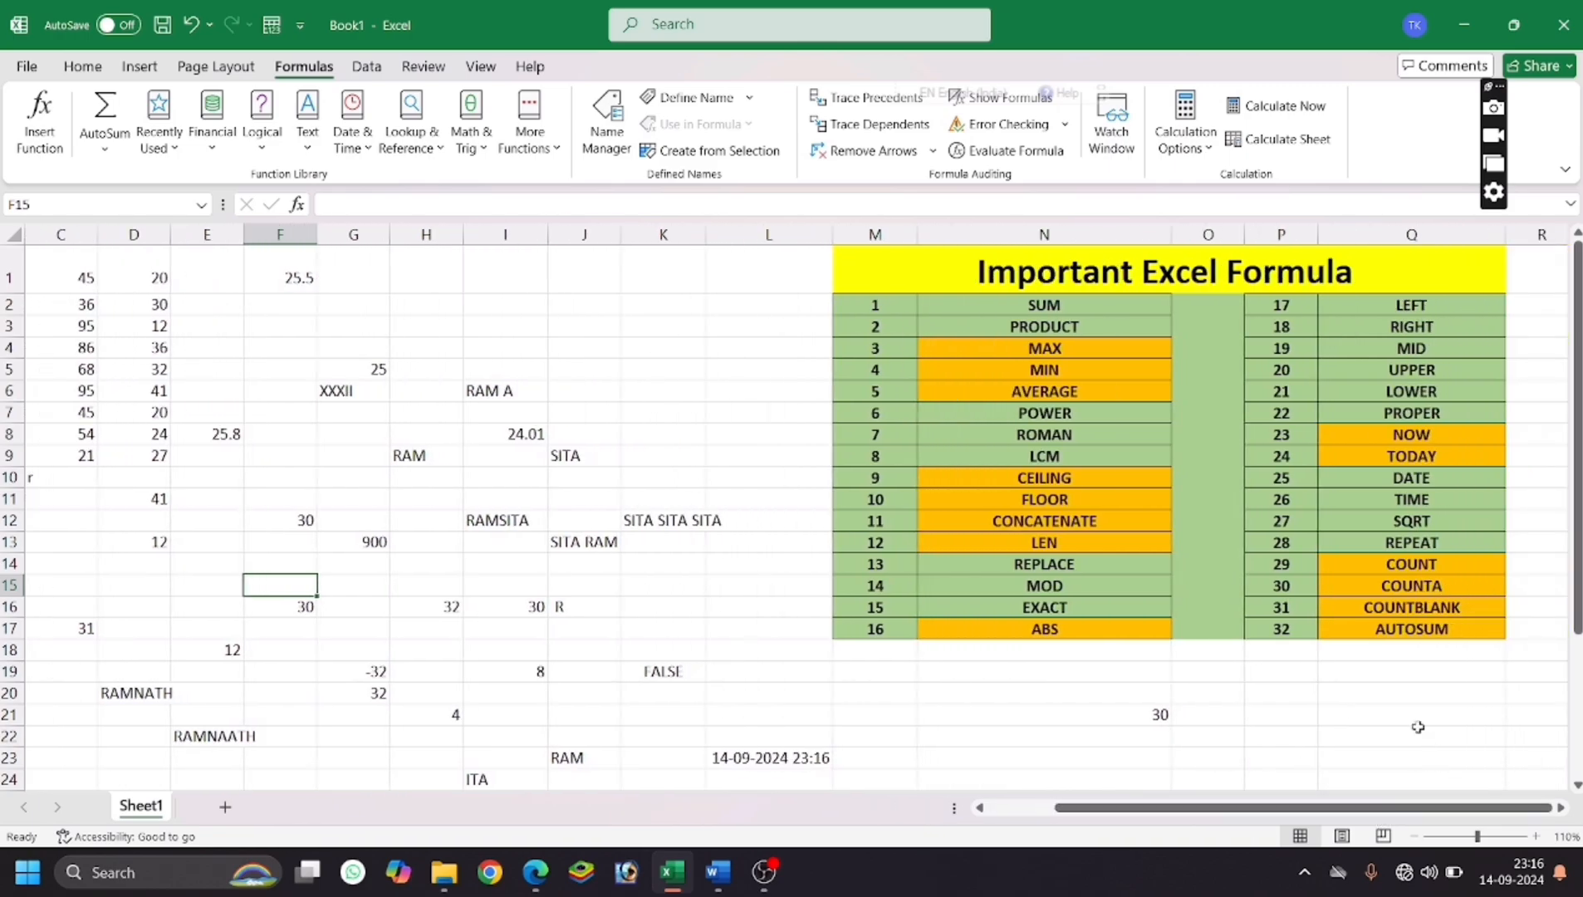
scroll(1325, 814, left, 2)
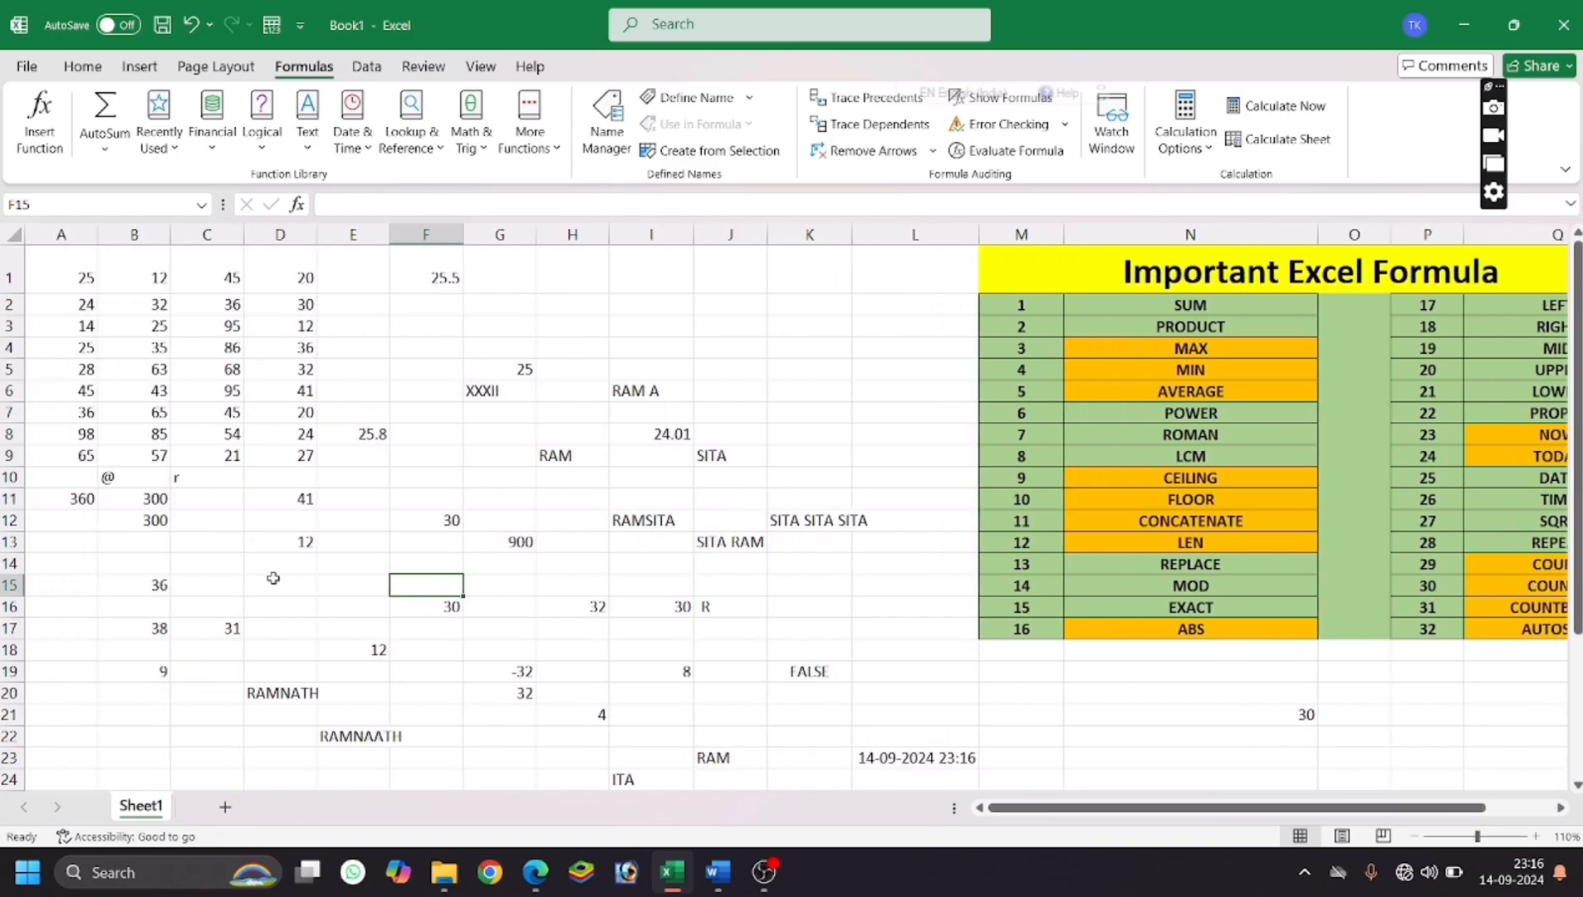
click(258, 478)
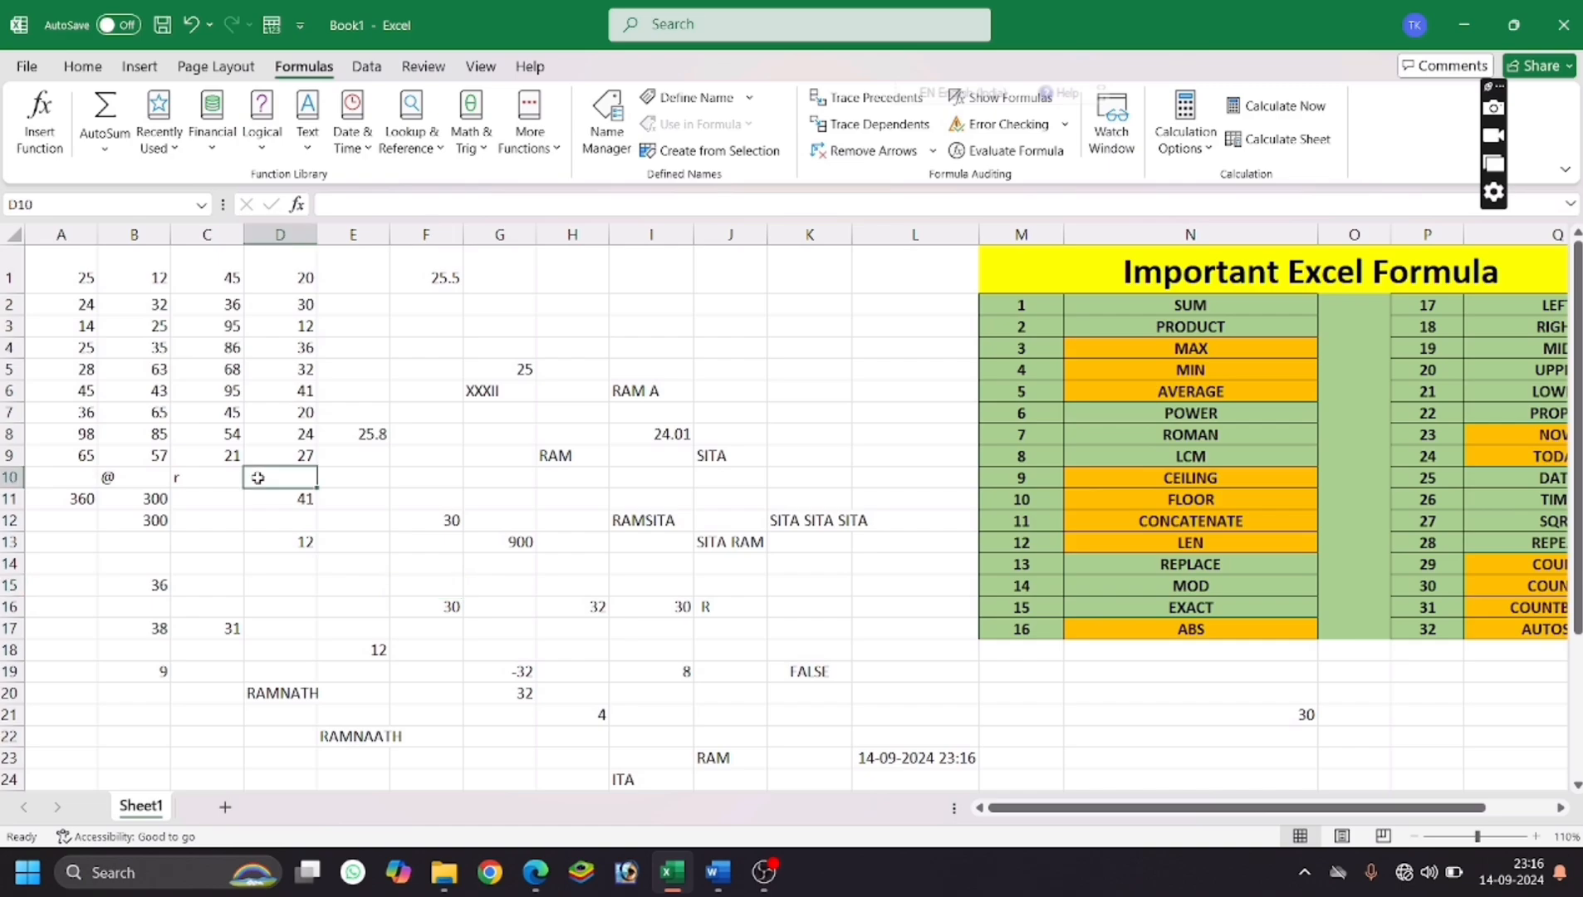
click(83, 67)
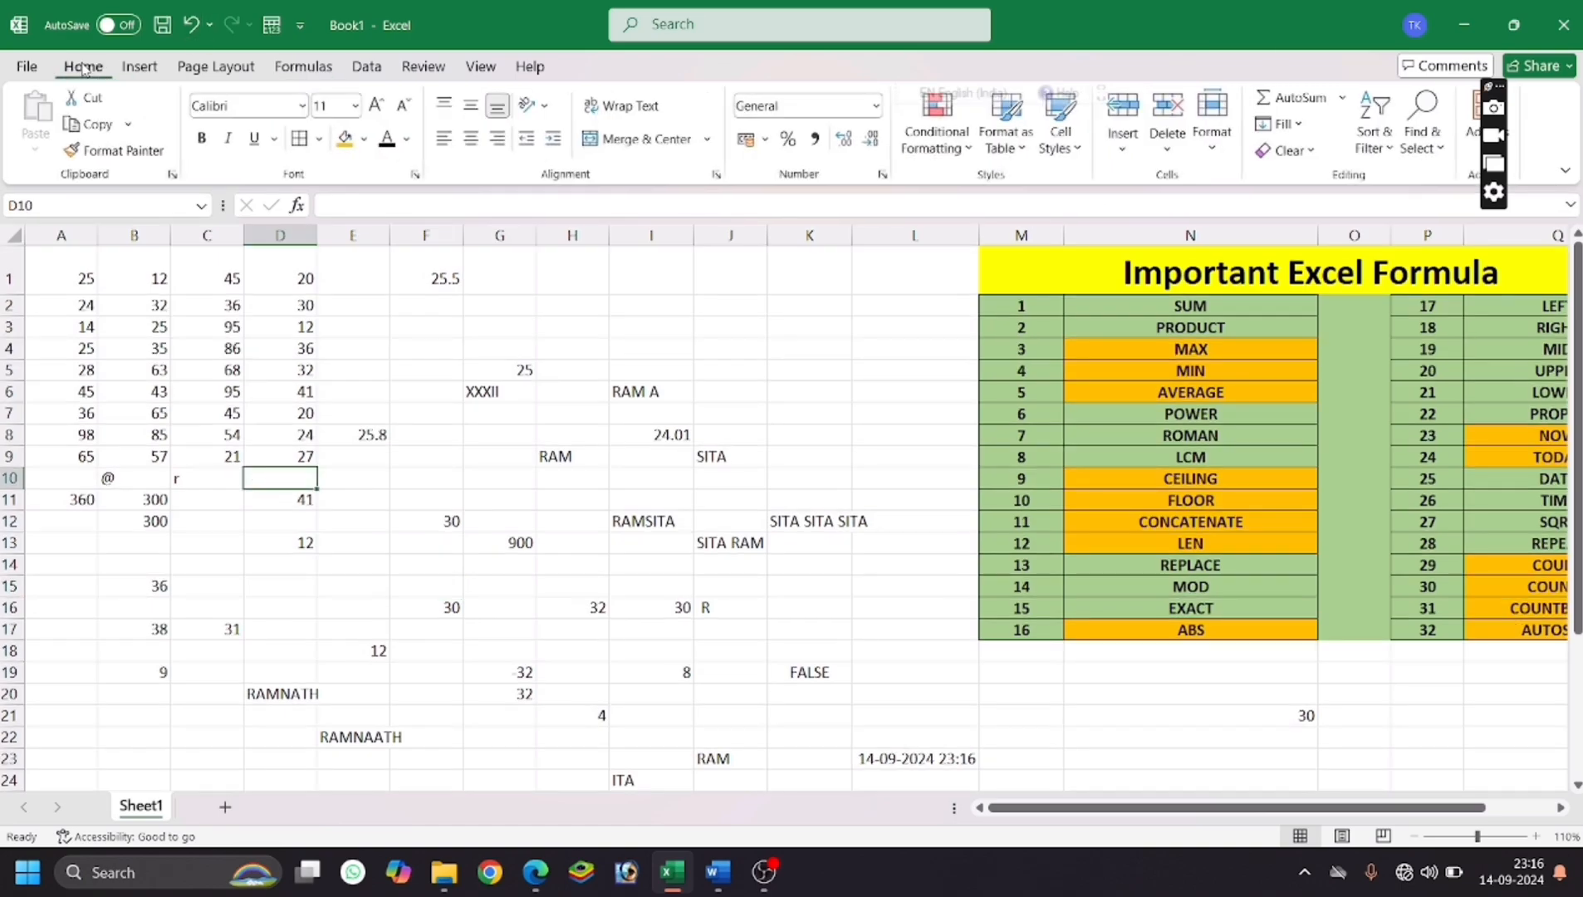
click(303, 66)
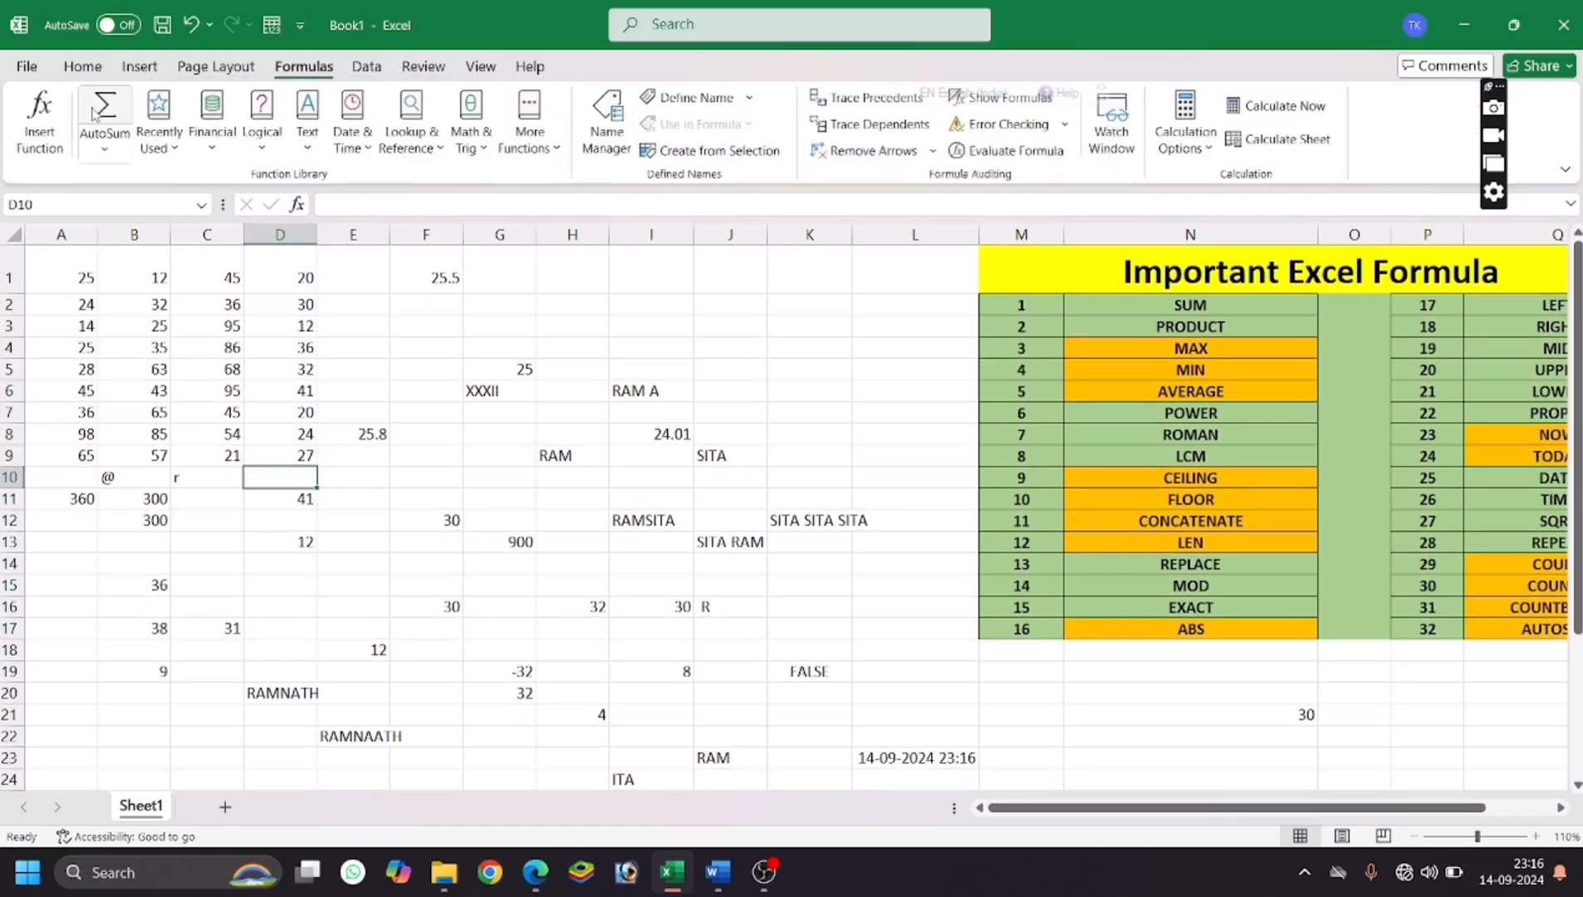
click(105, 148)
click(83, 66)
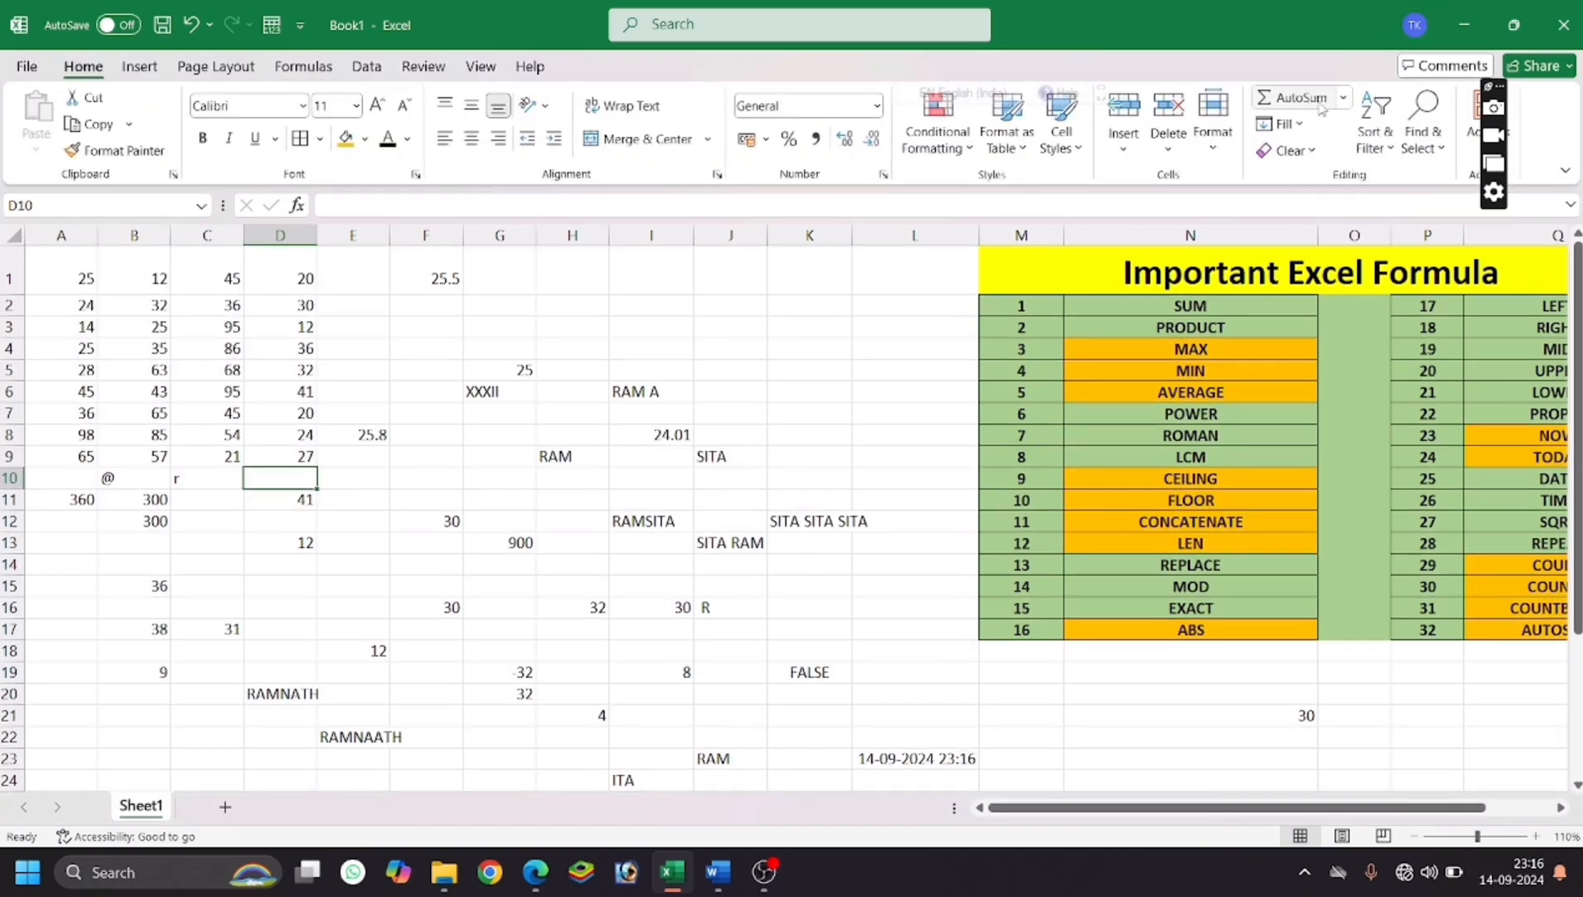
click(1343, 98)
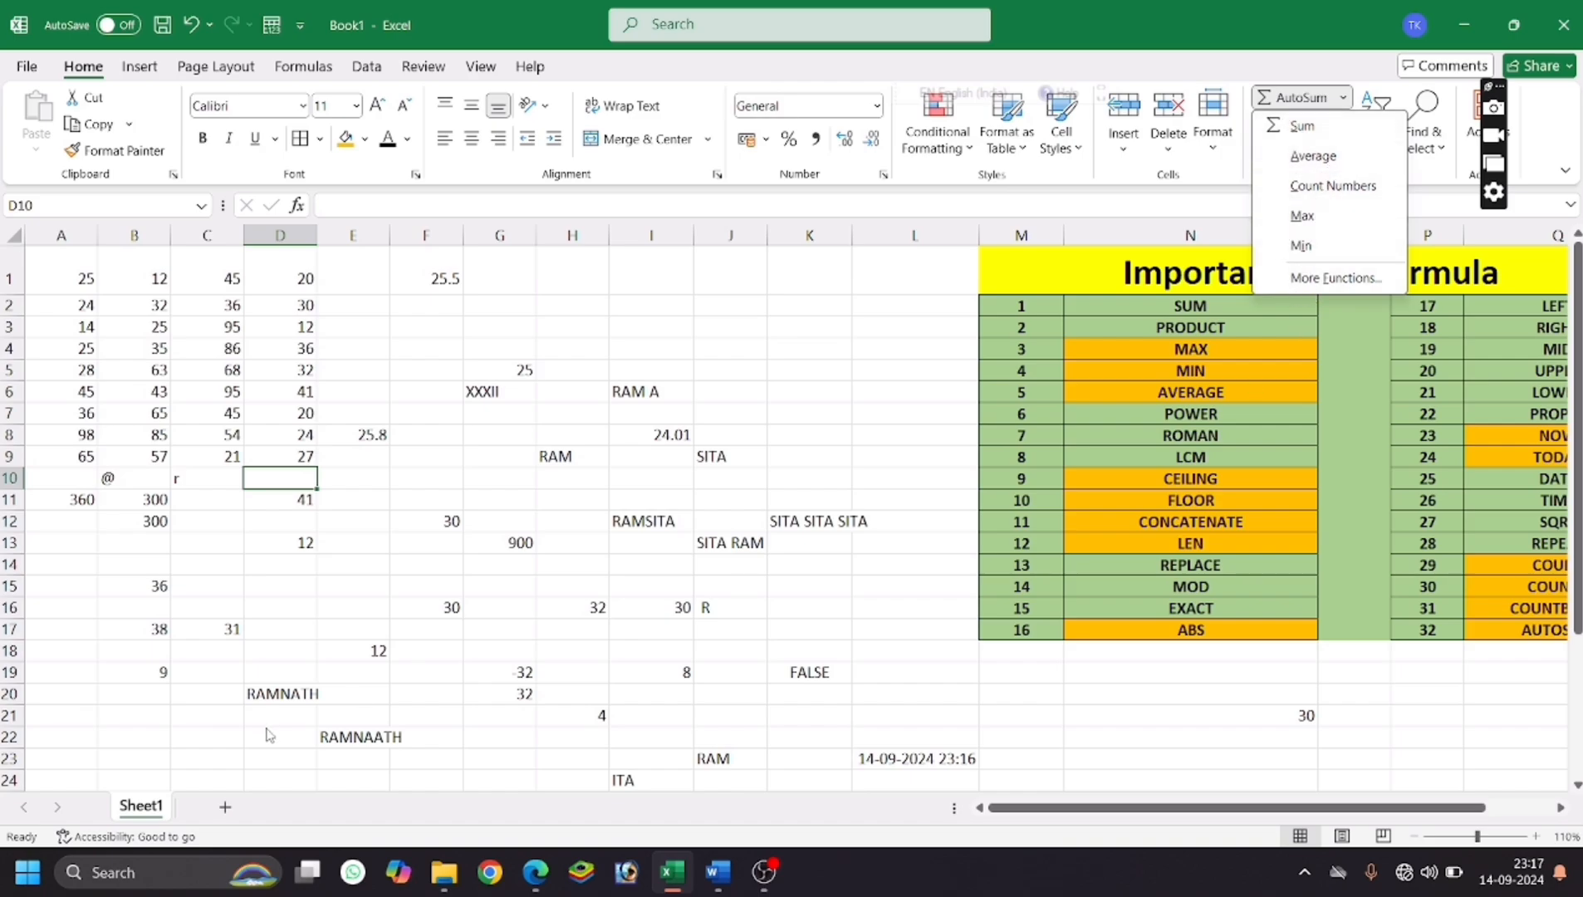
Total the range D1:D9 in cell D10 with the AutoSum formula =SUM(D1:D9).
click(272, 475)
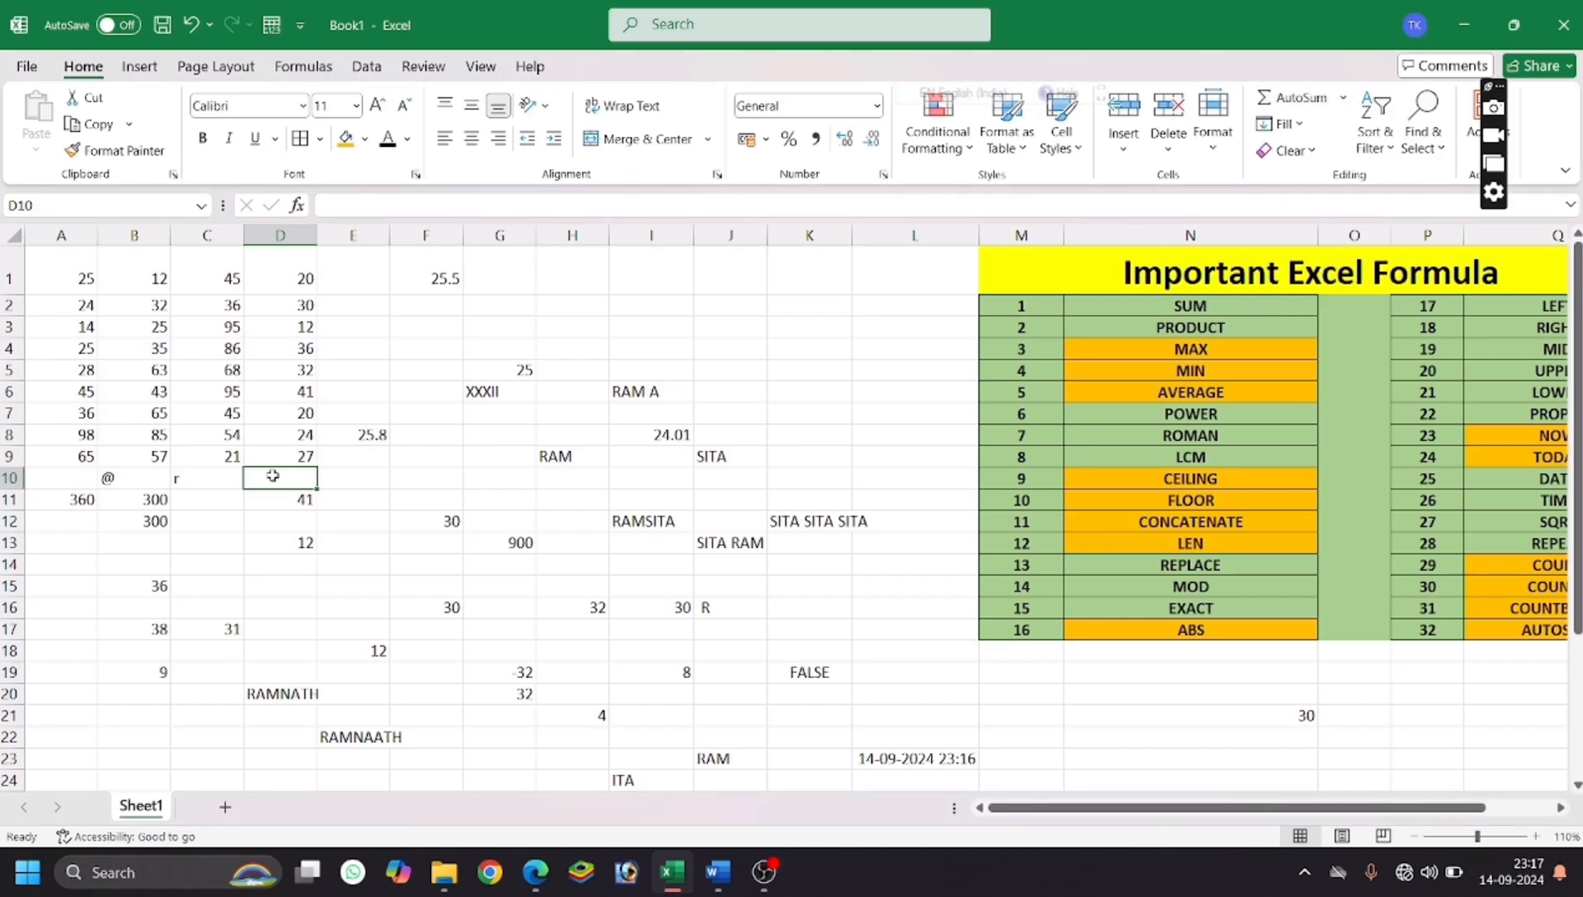
key(alt+equal)
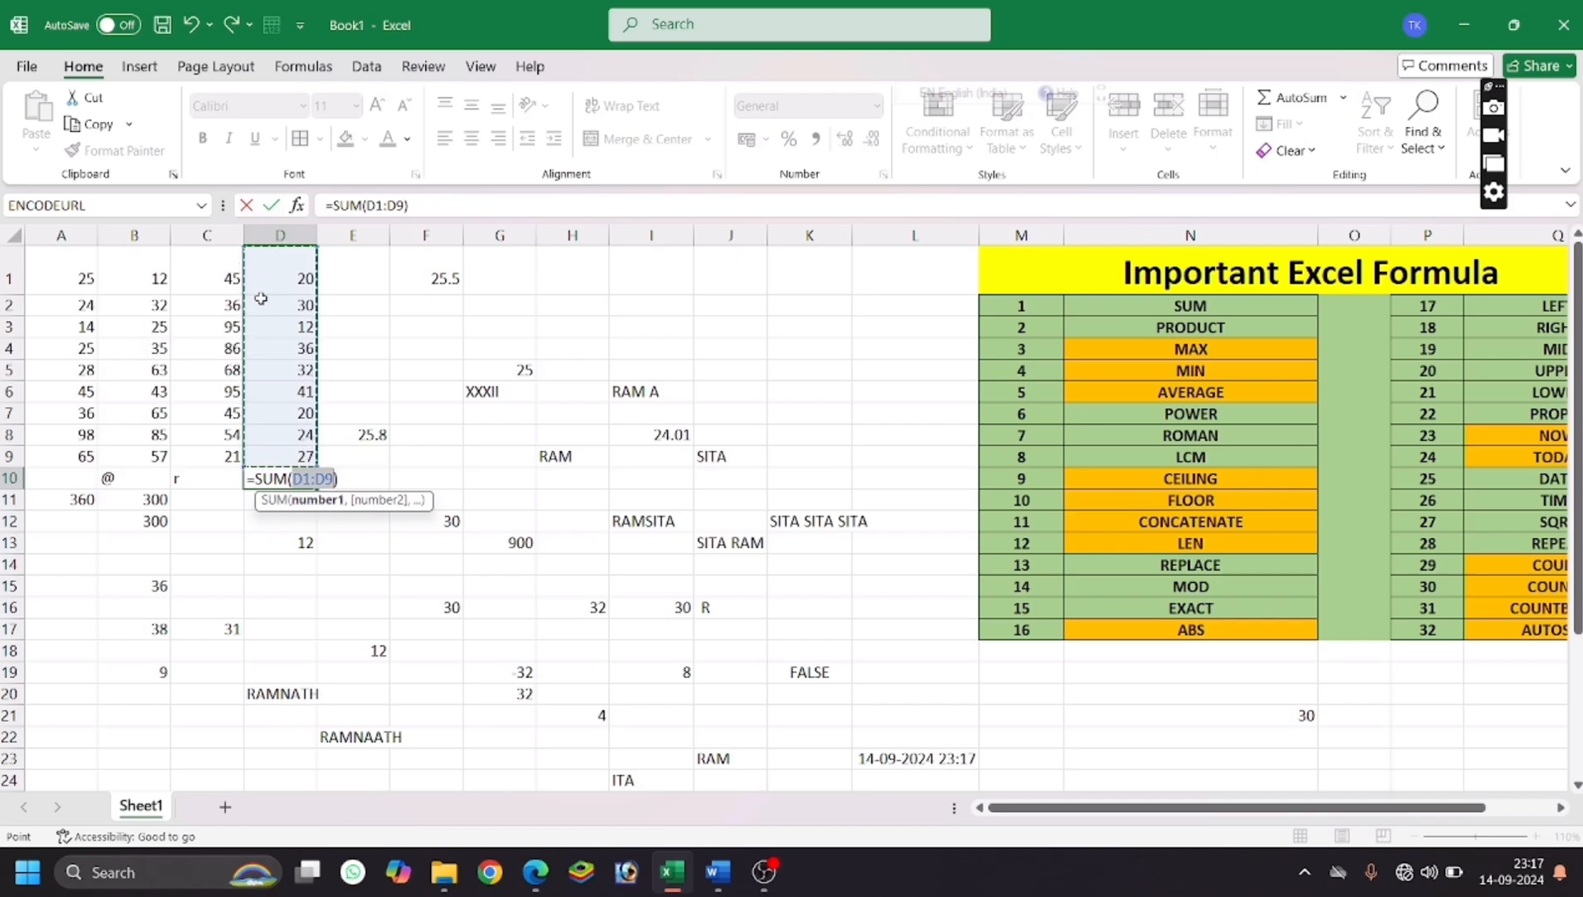
key(Return)
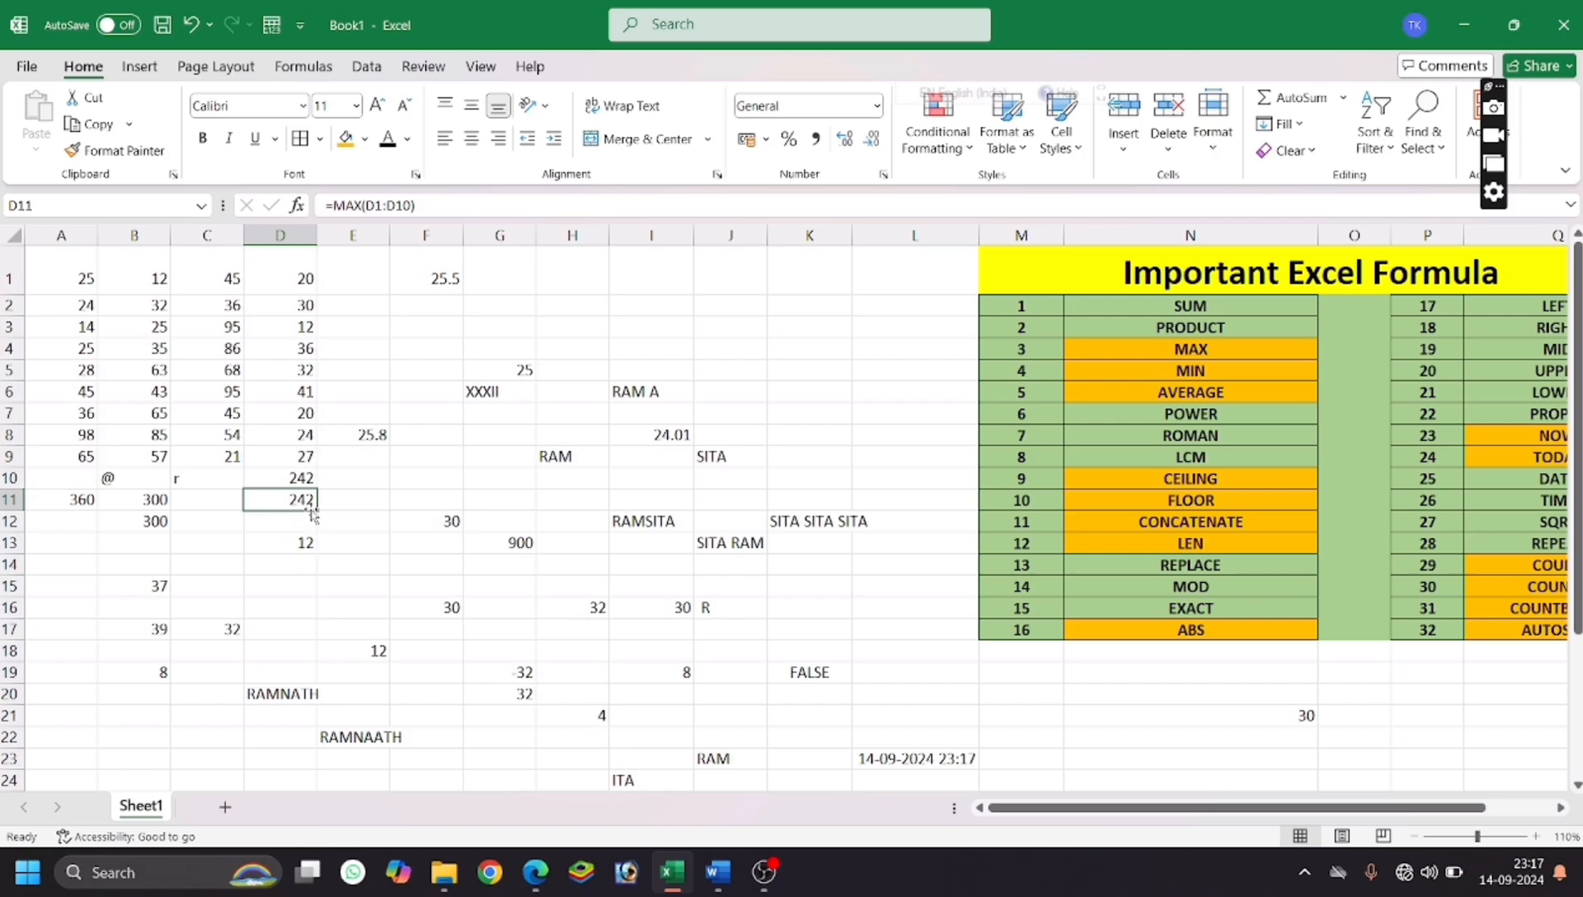
Delete the MAX formula from cell D11 below the new total.
key(ctrl+d)
key(Delete)
click(401, 562)
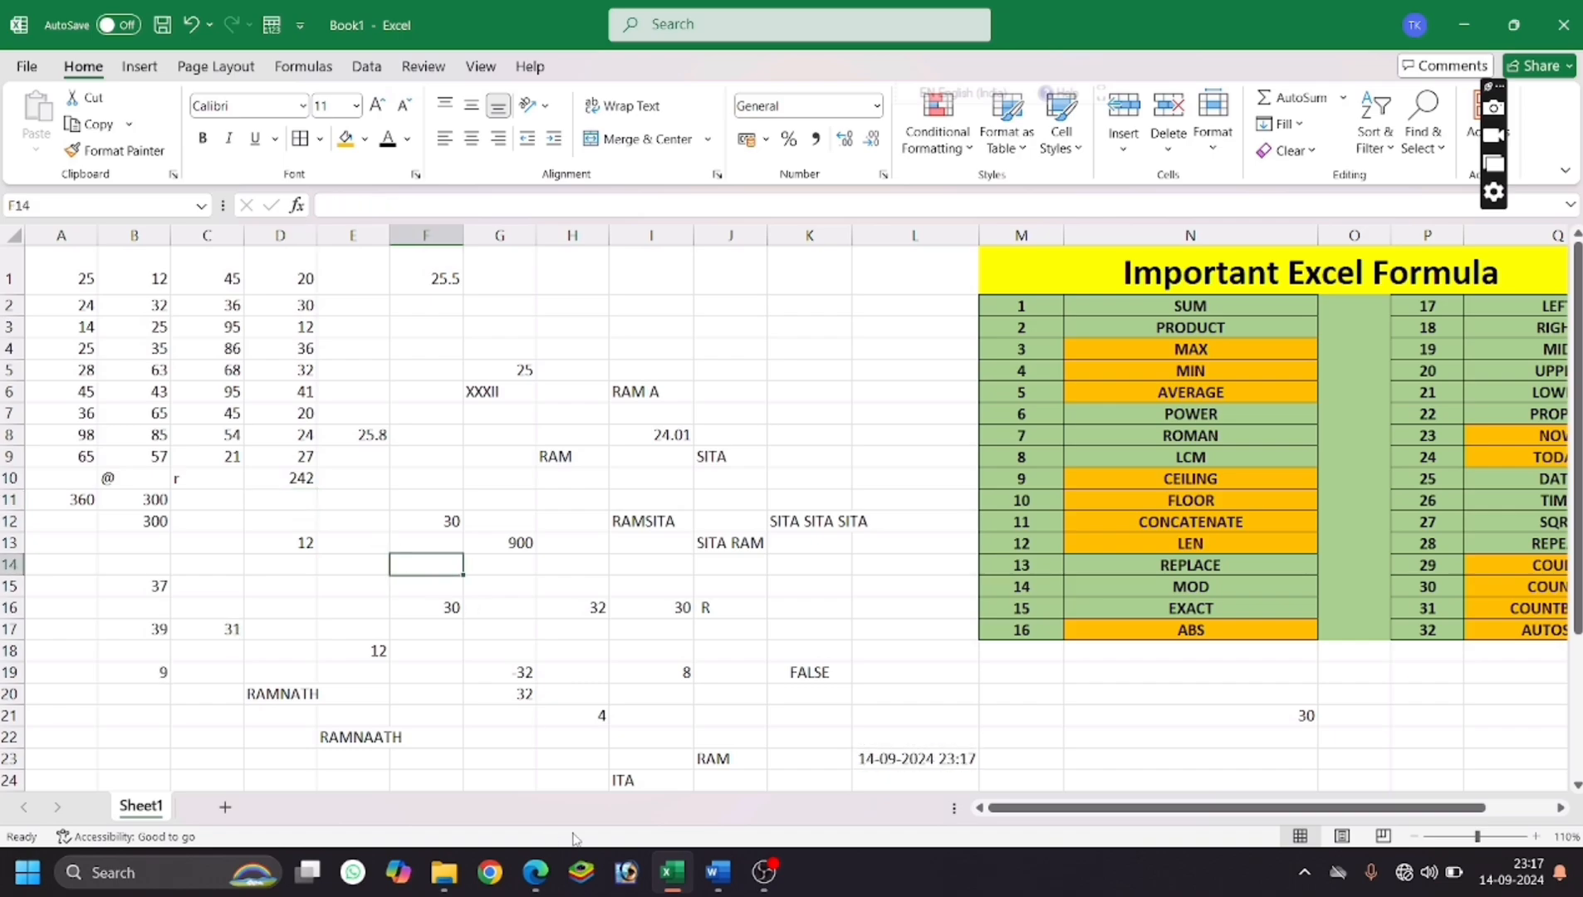
Switch to Excel Formula.pdf in Microsoft Edge and review its table of formulas and function groups.
drag(1119, 812, 1246, 802)
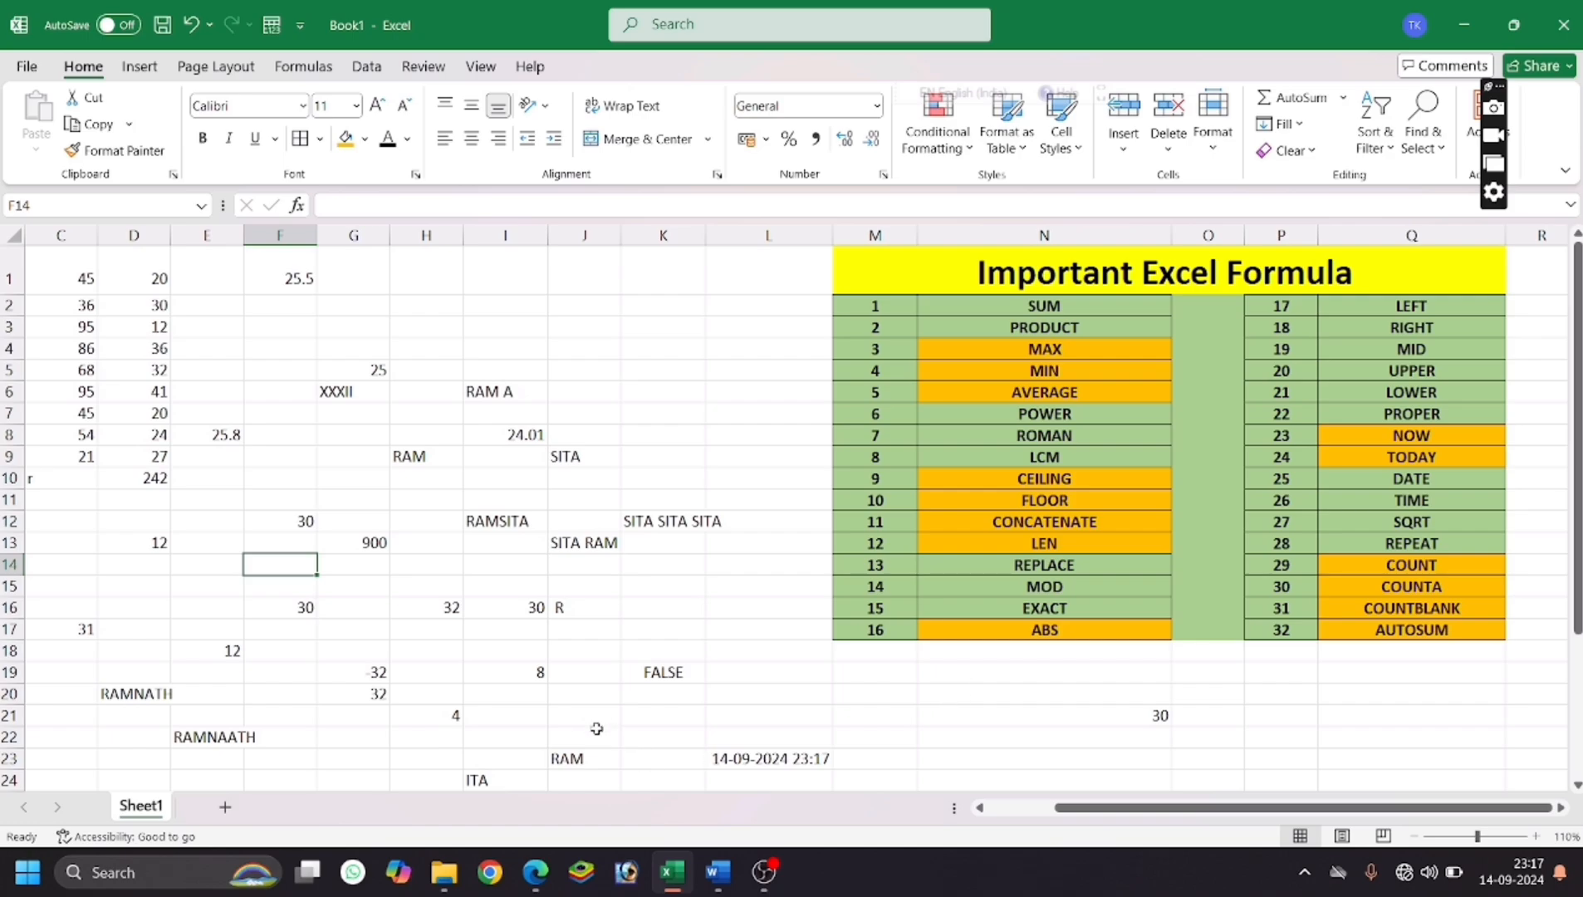
mouse_move(1097, 806)
mouse_down()
mouse_move(1038, 804)
mouse_move(1098, 804)
mouse_up()
click(536, 872)
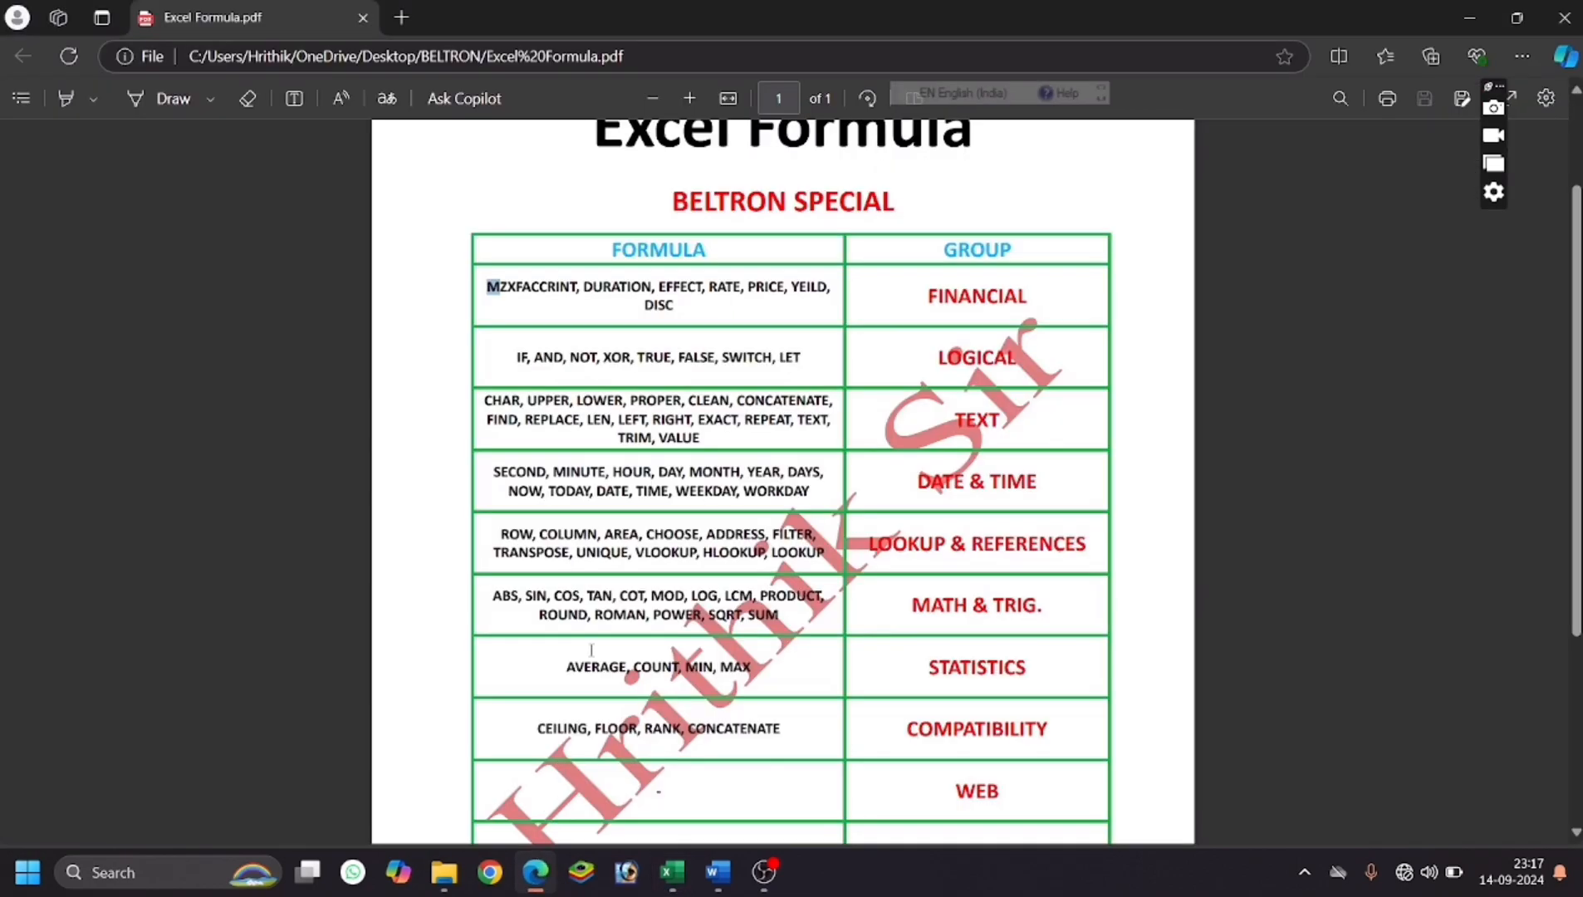
drag(1007, 359, 828, 401)
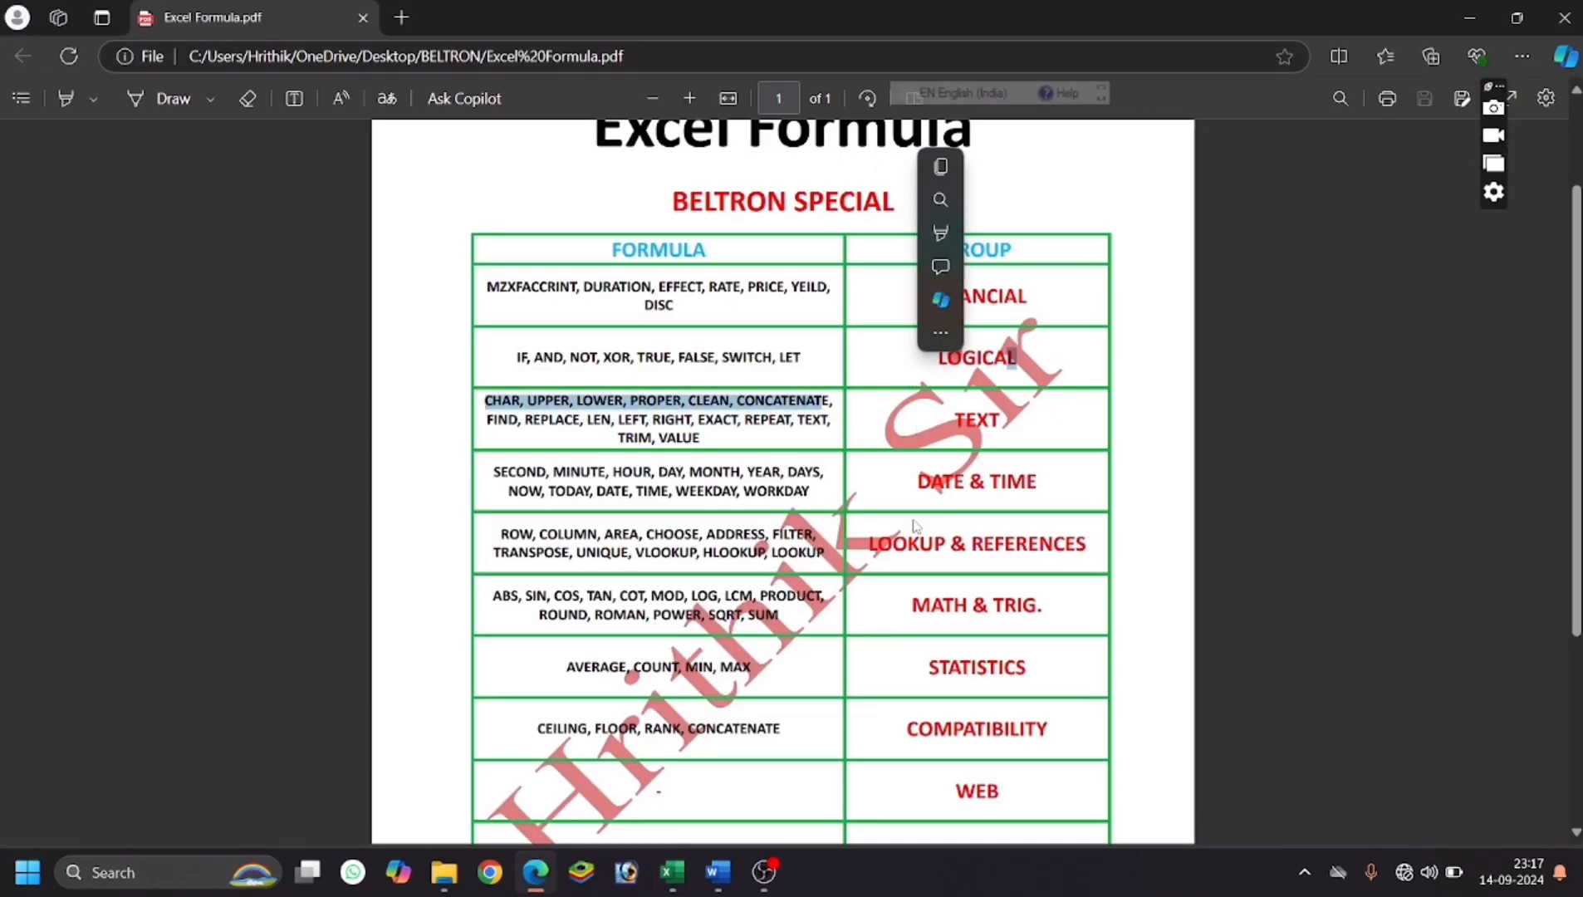
Switch back to Excel and review the Important Excel Formula list, including the COUNT and COUNTA entries.
click(669, 872)
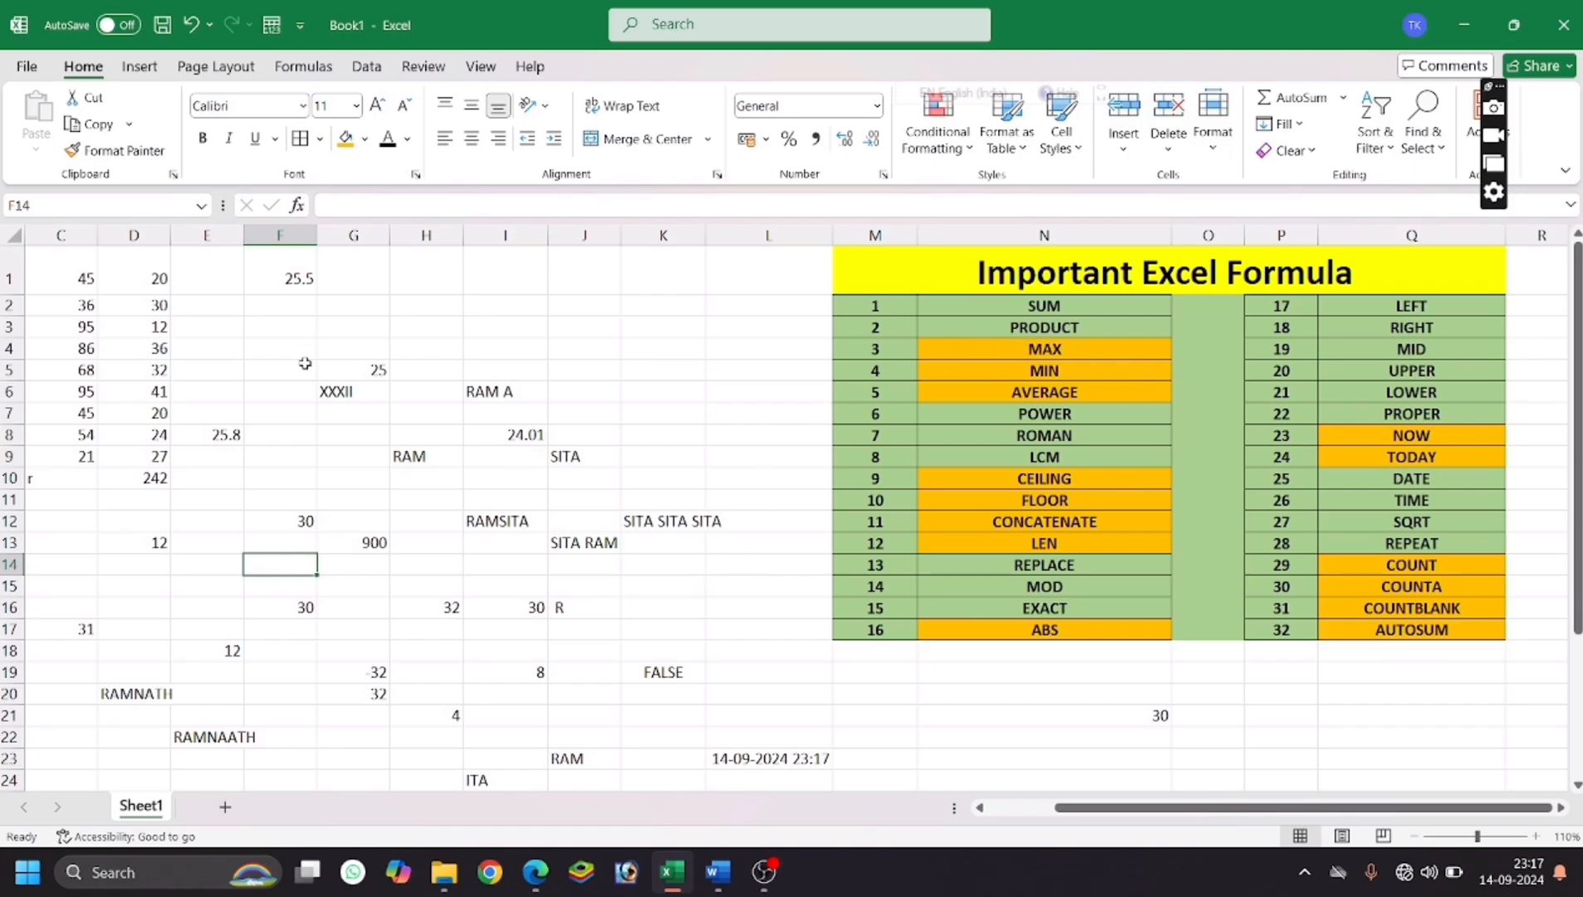
drag(1181, 808, 1113, 809)
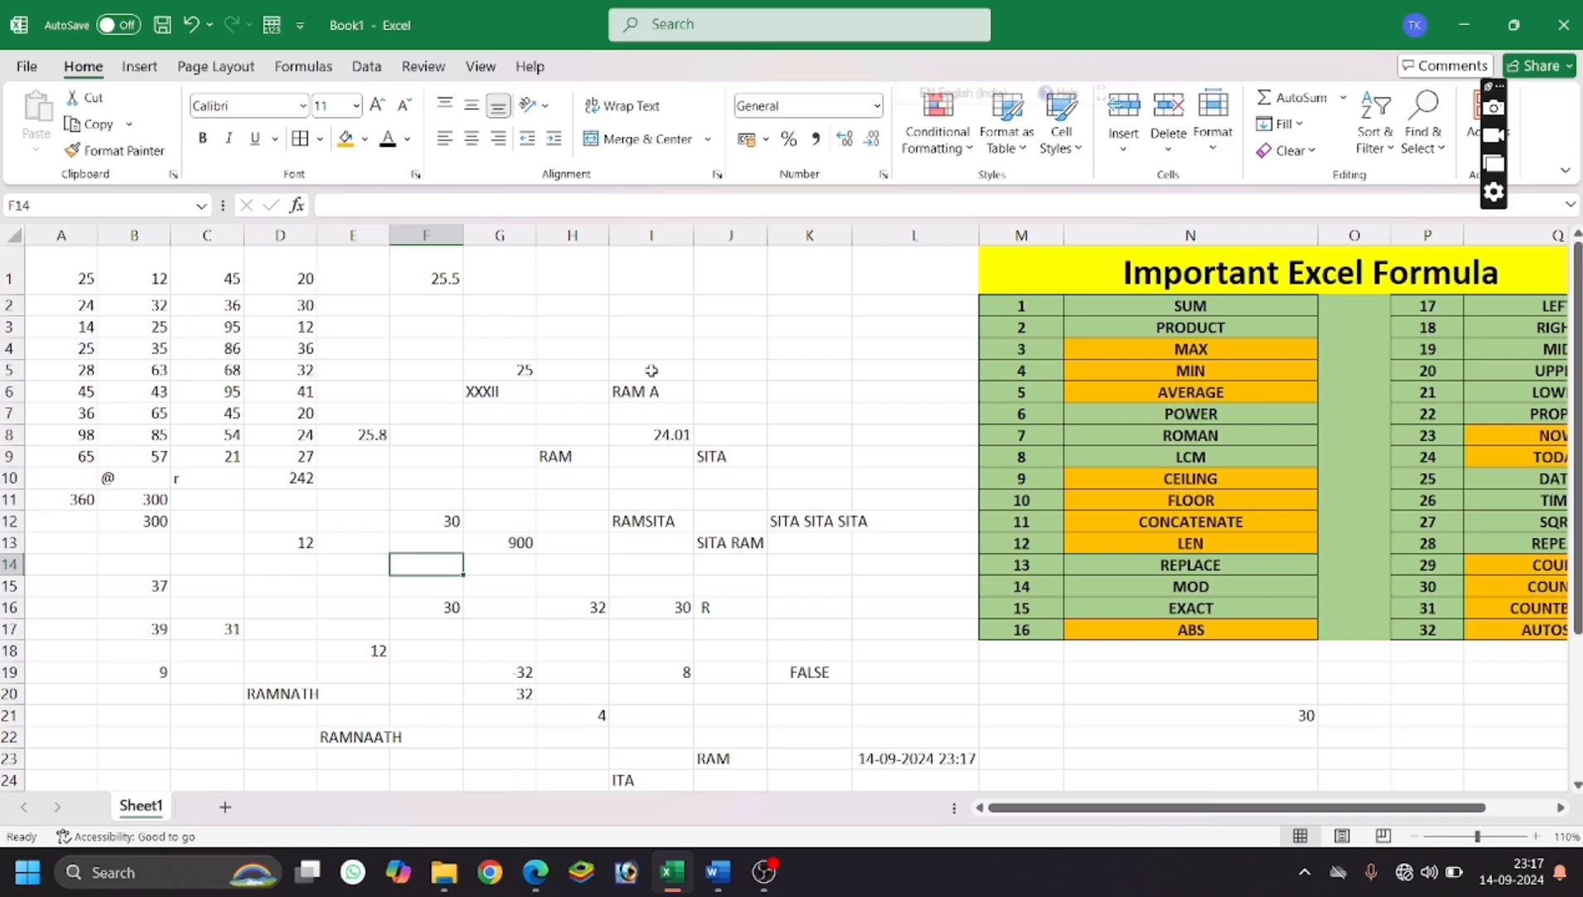
drag(1226, 809, 1293, 810)
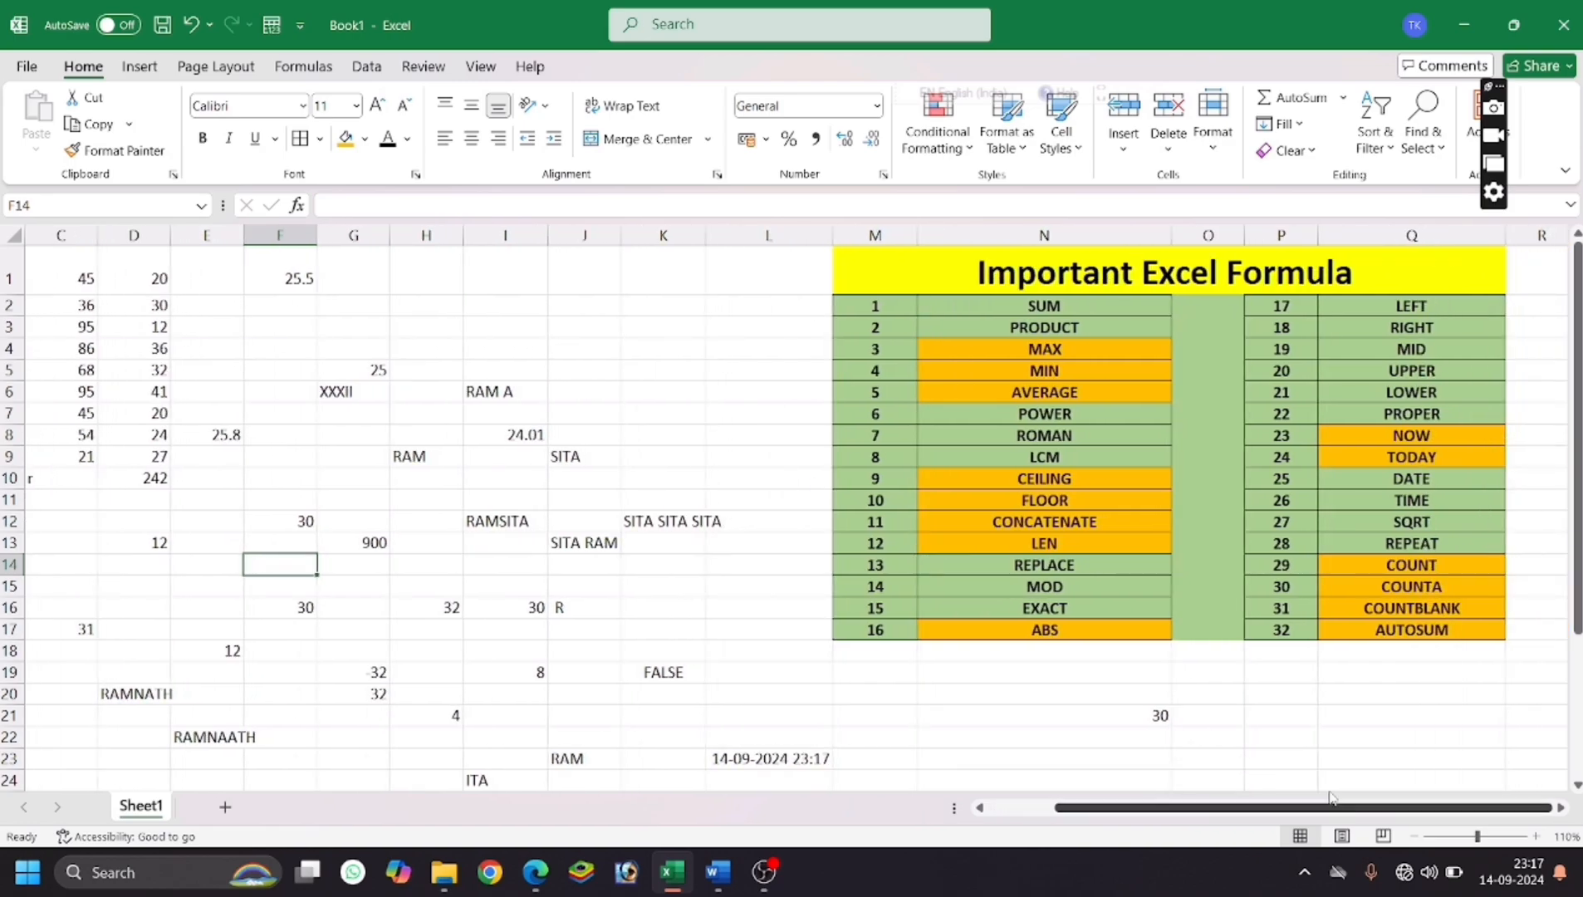
click(708, 405)
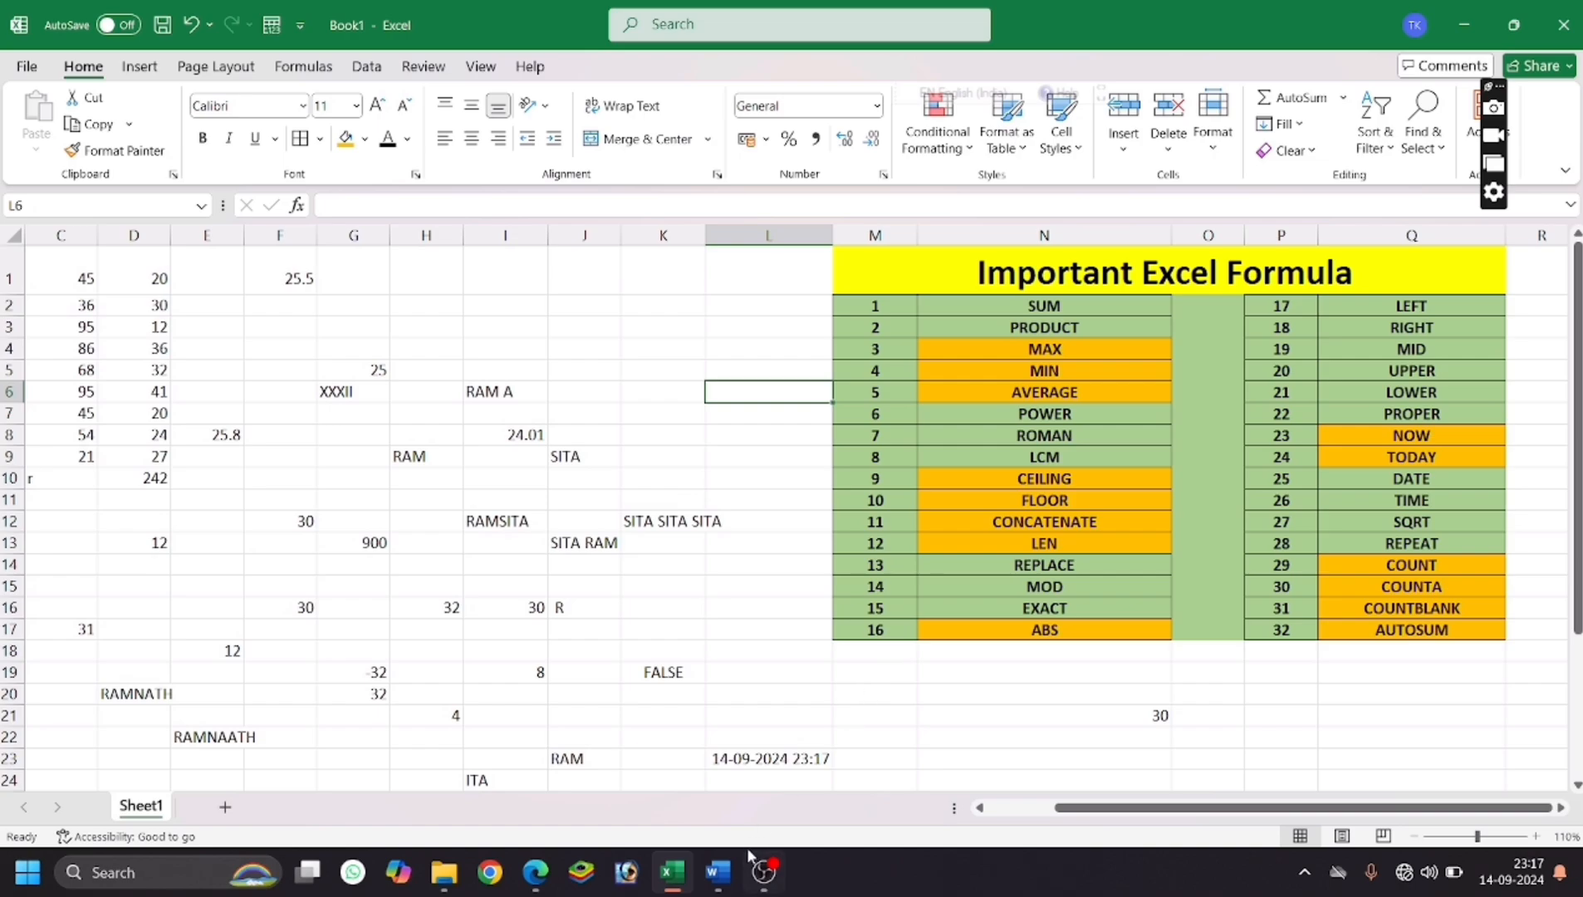
mouse_move(693, 869)
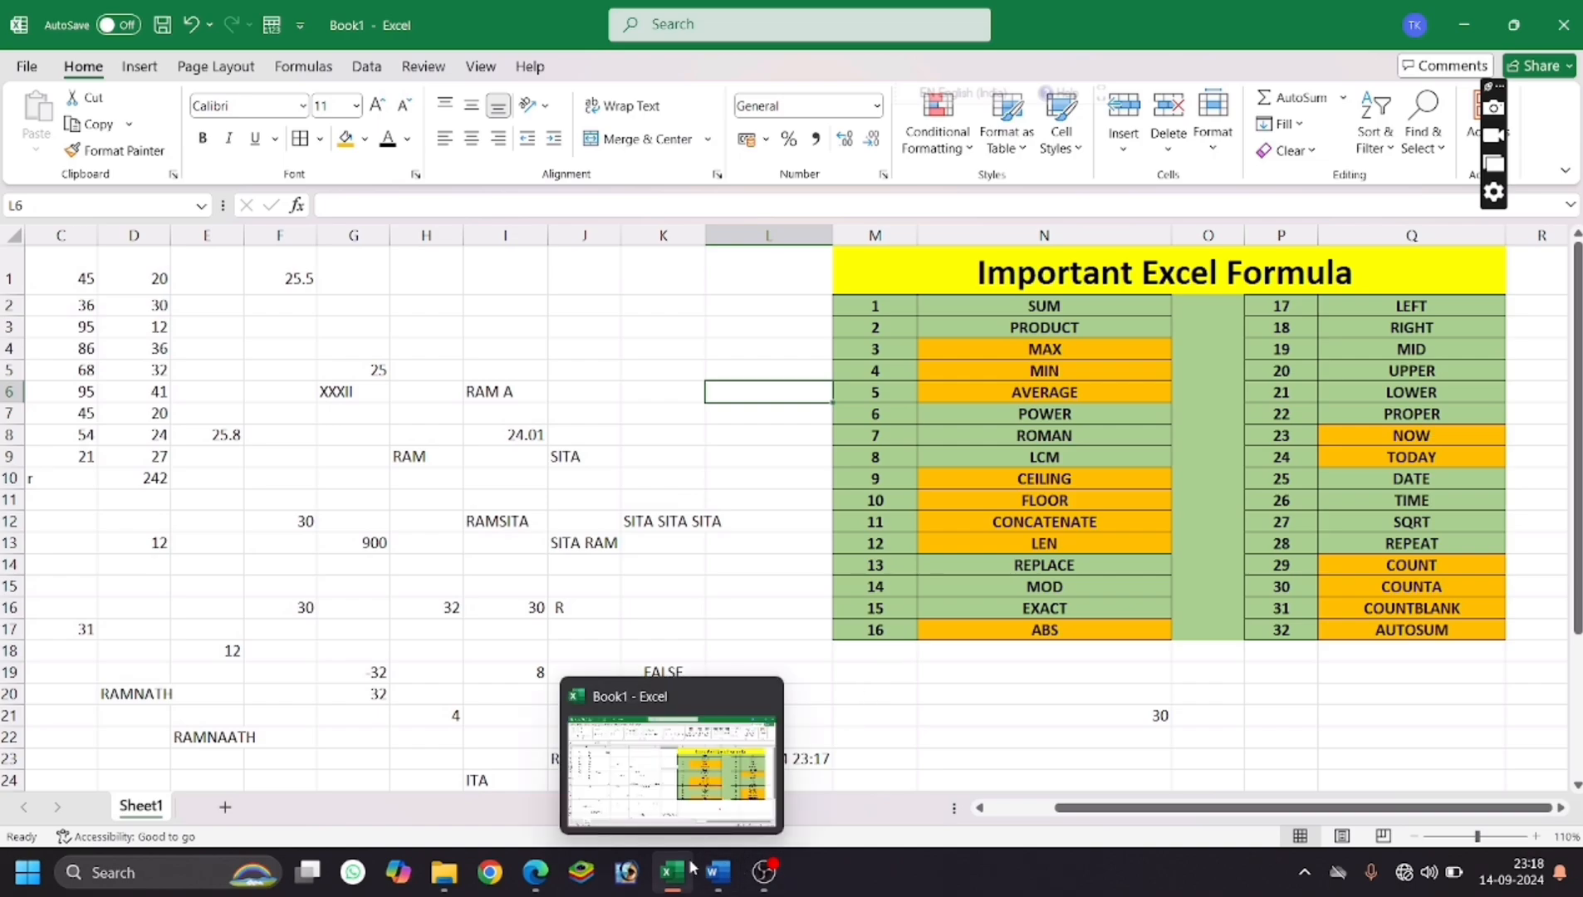
click(554, 607)
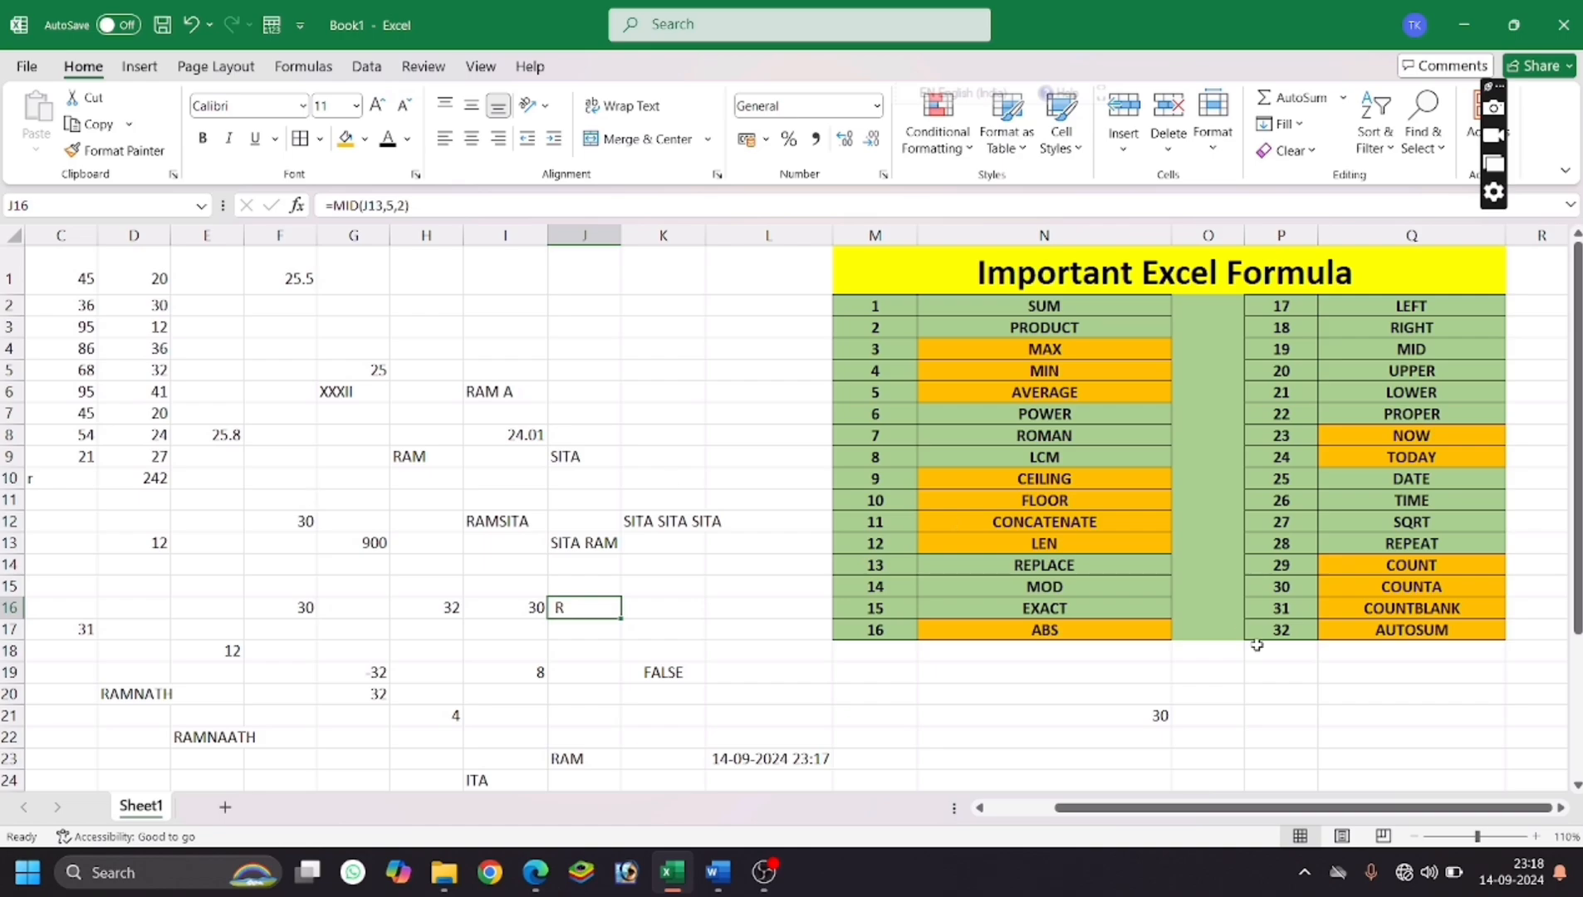
click(1386, 561)
drag(1386, 558, 1387, 585)
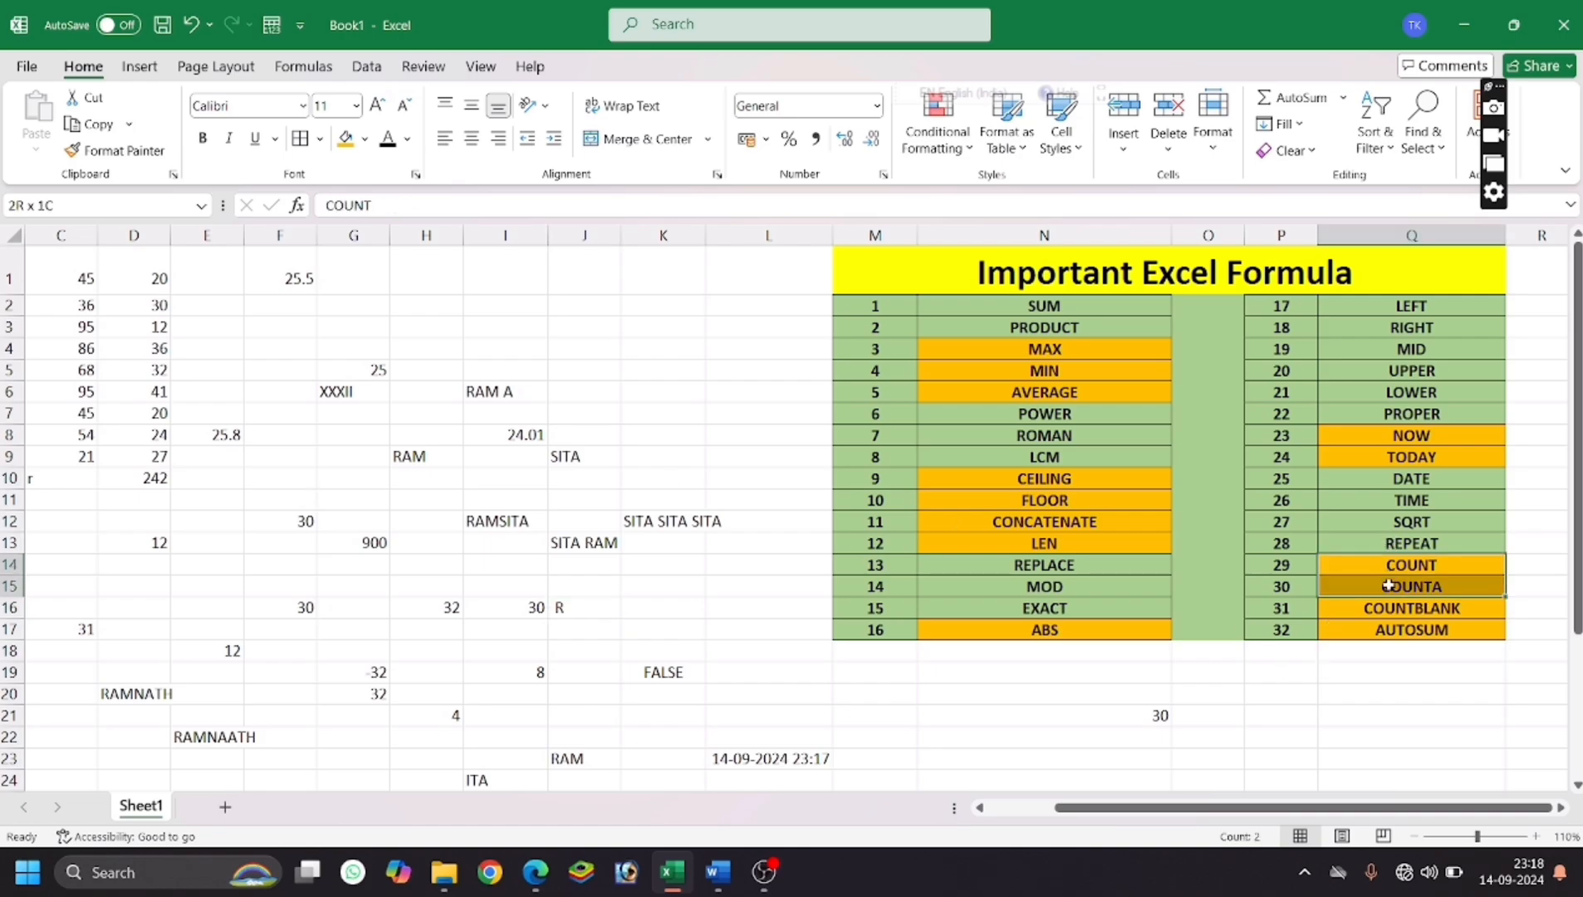
click(1034, 696)
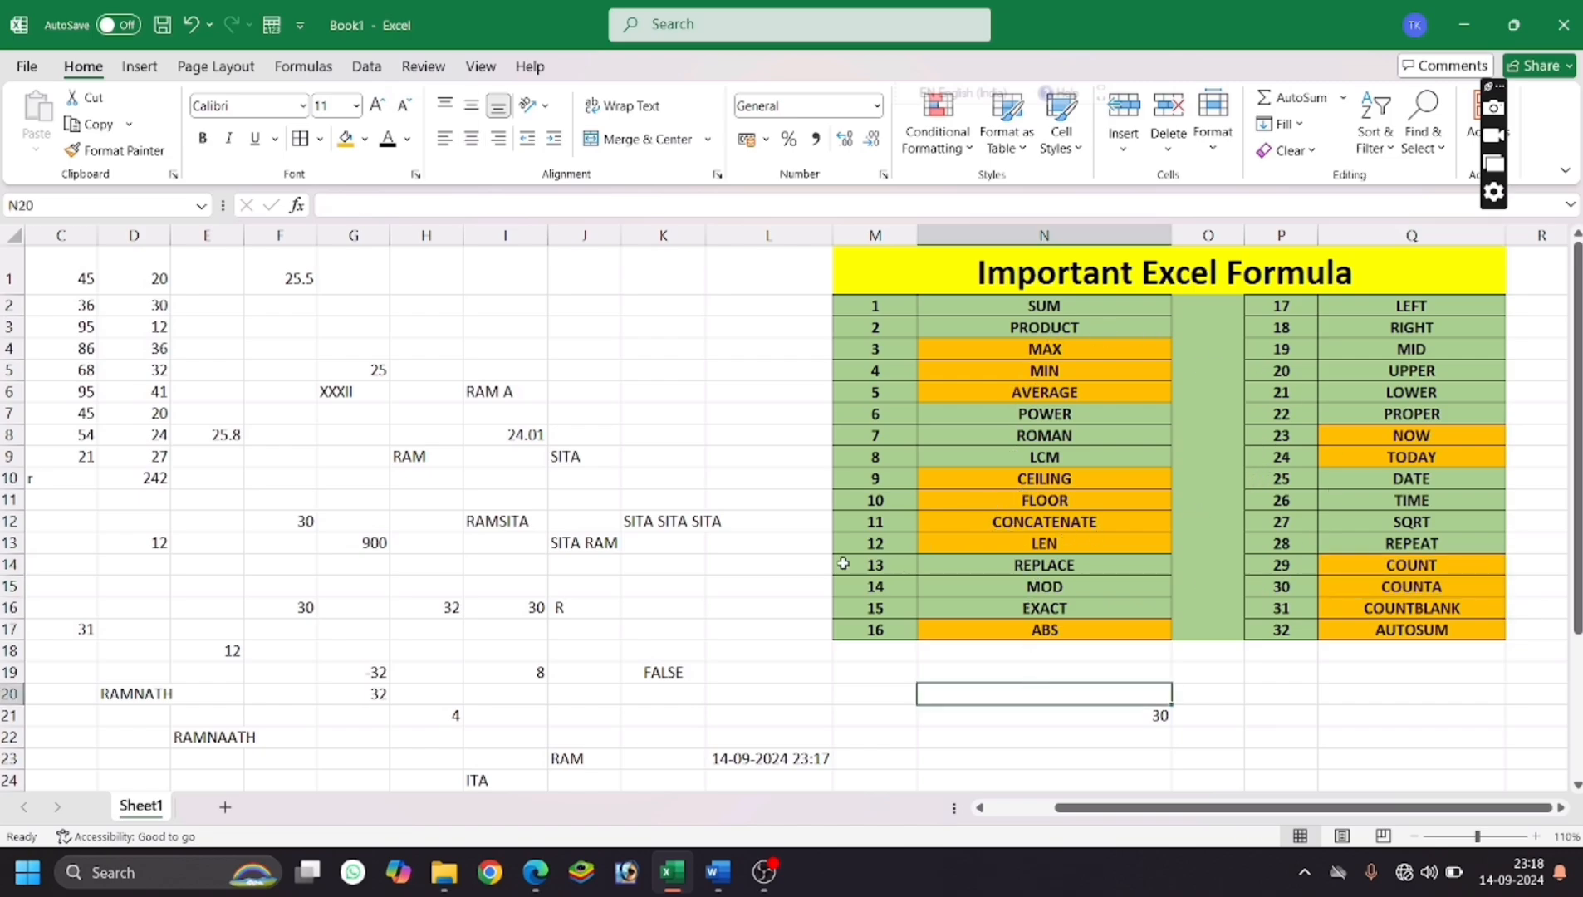
mouse_move(761, 887)
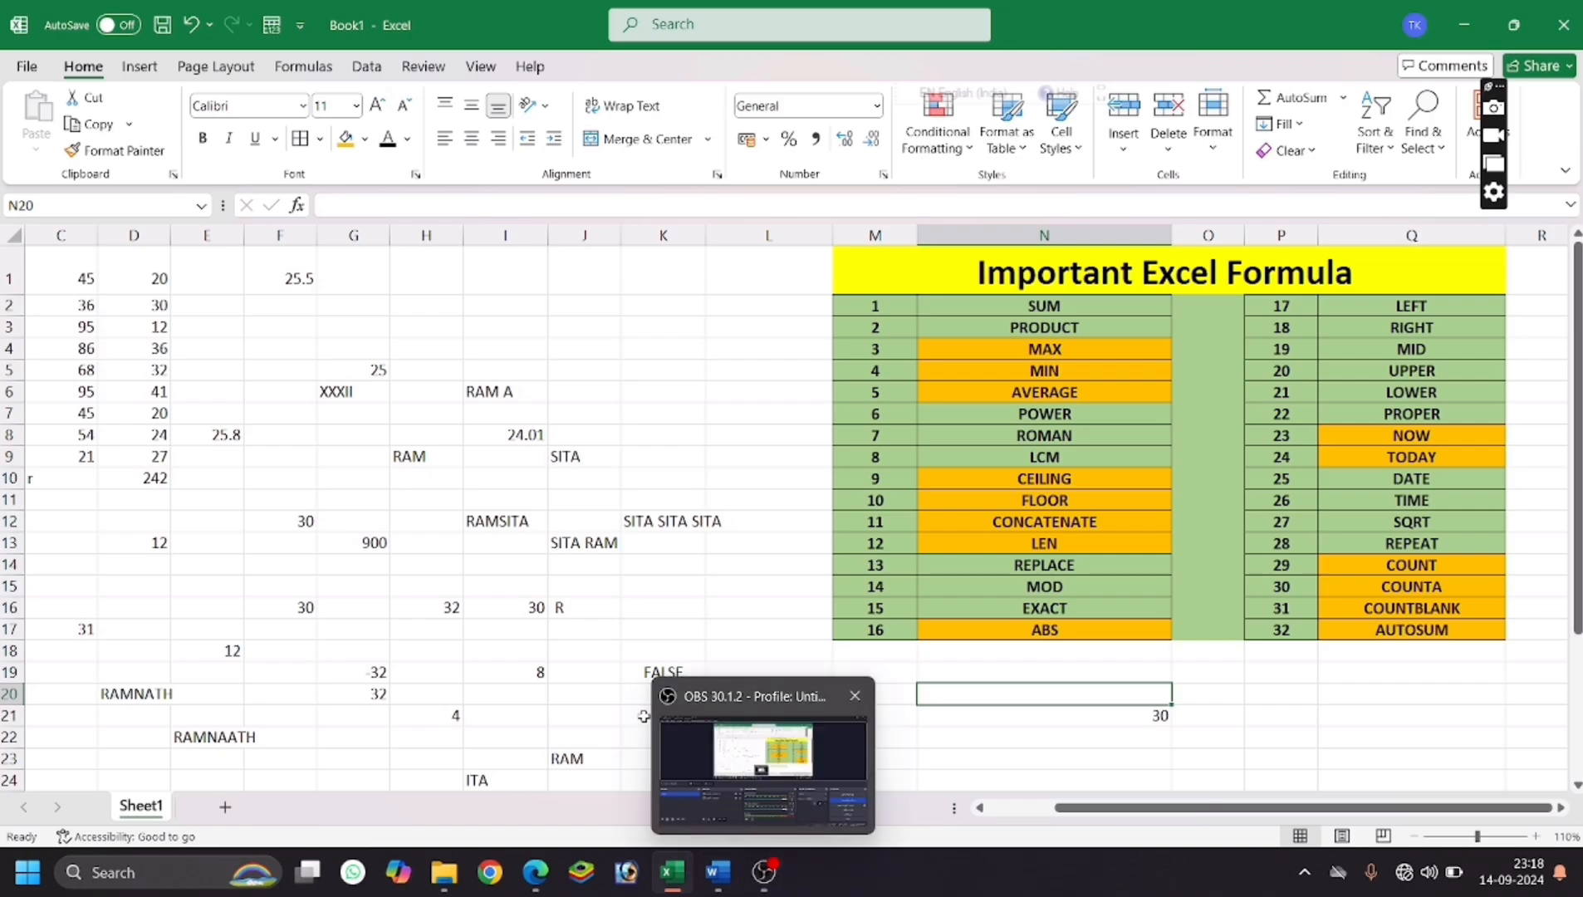
click(584, 592)
click(498, 583)
click(502, 564)
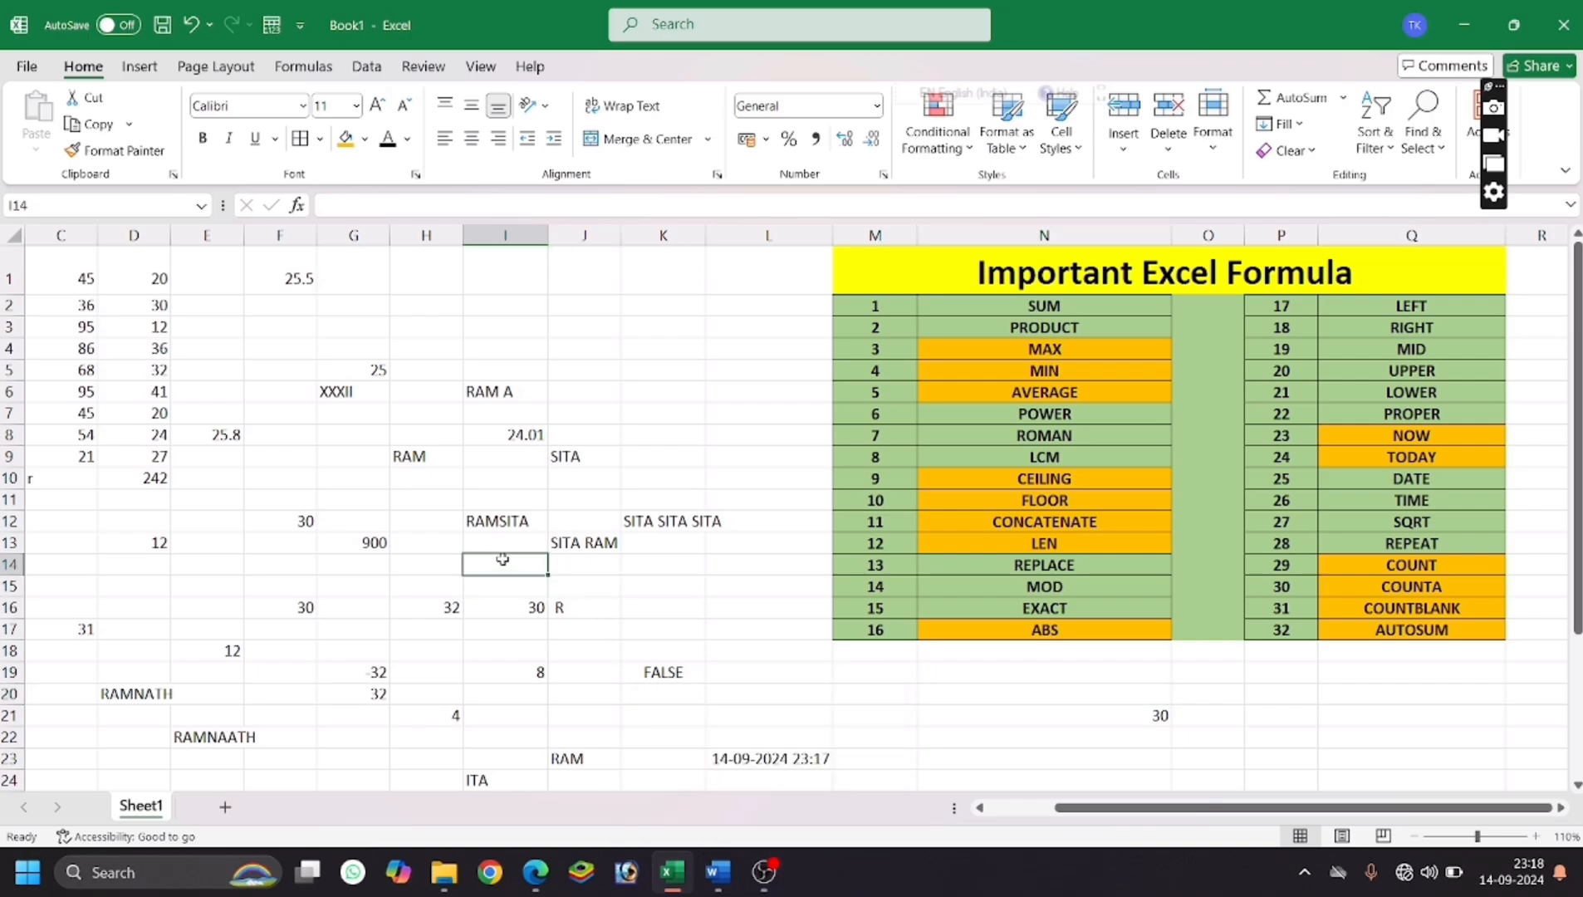
click(764, 872)
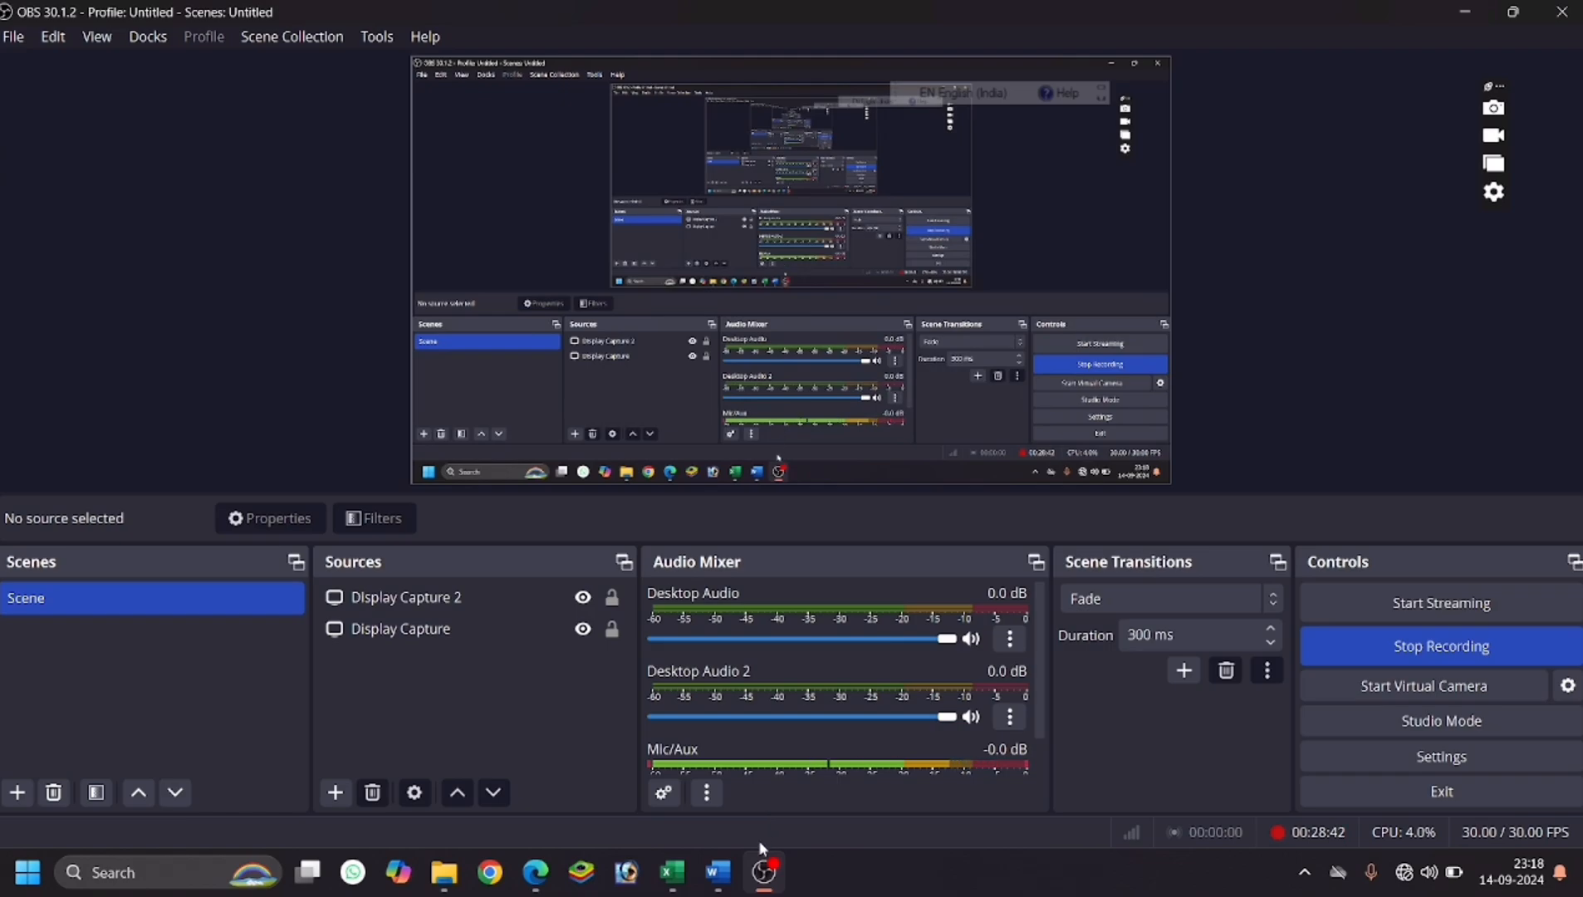
mouse_move(771, 879)
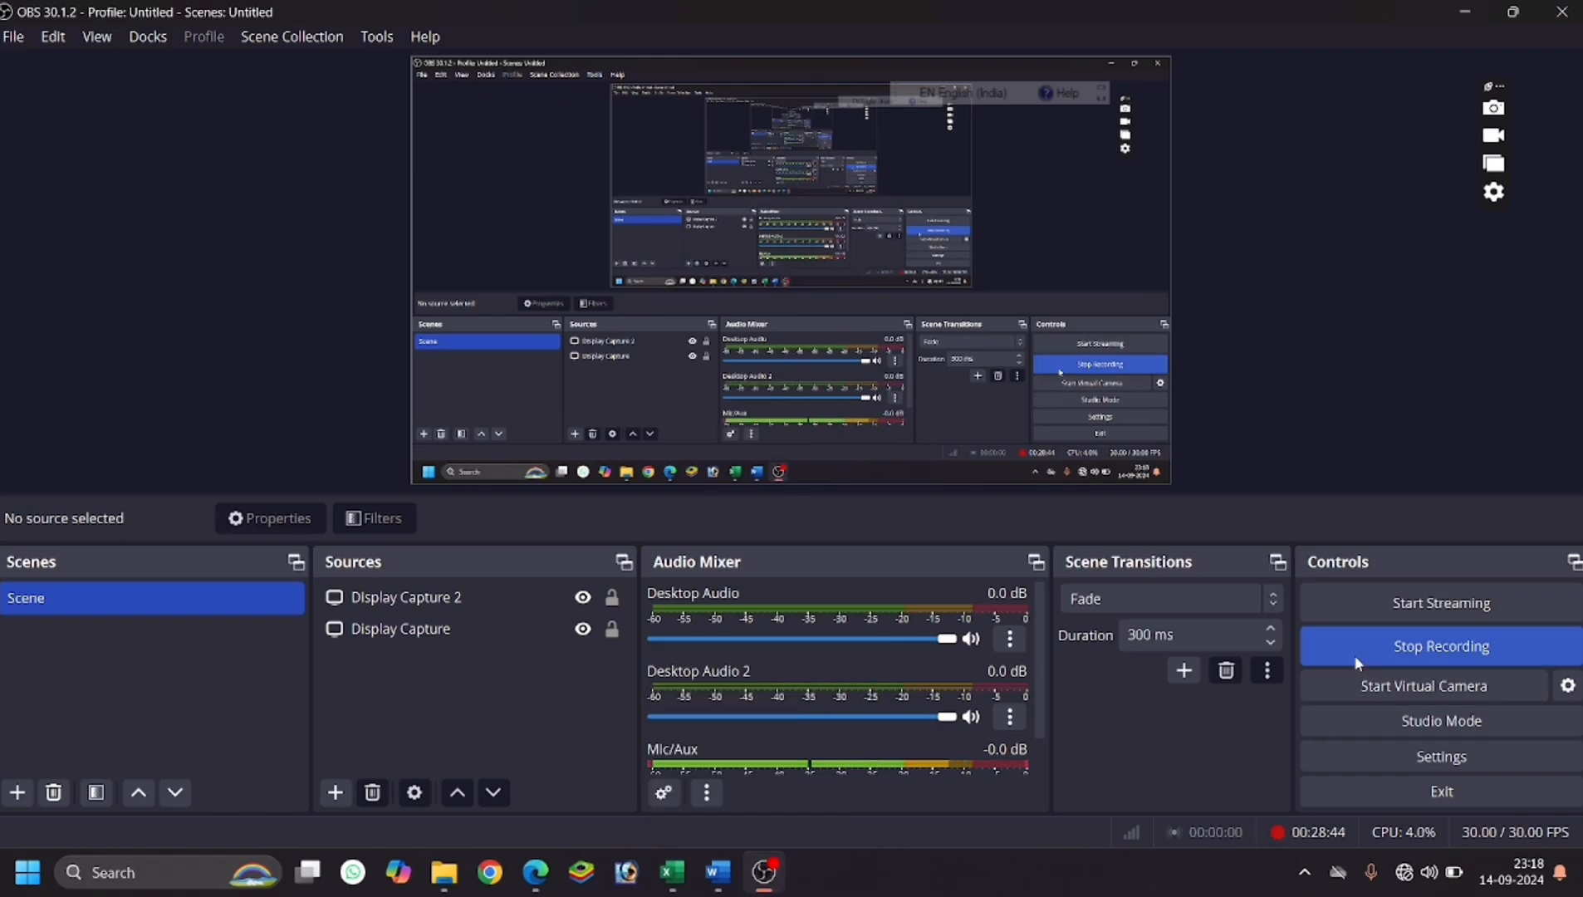